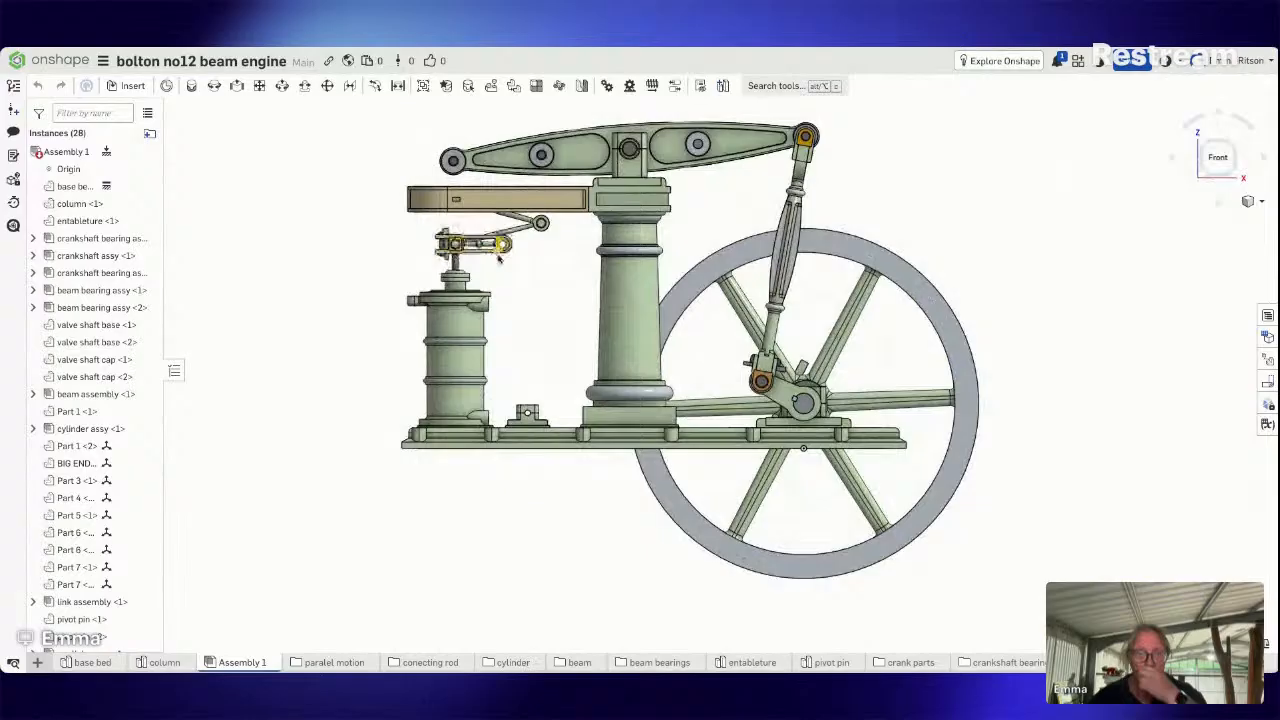
{"action": "scroll", "coordinate": [571, 216], "scroll_direction": "down", "scroll_amount": 1}
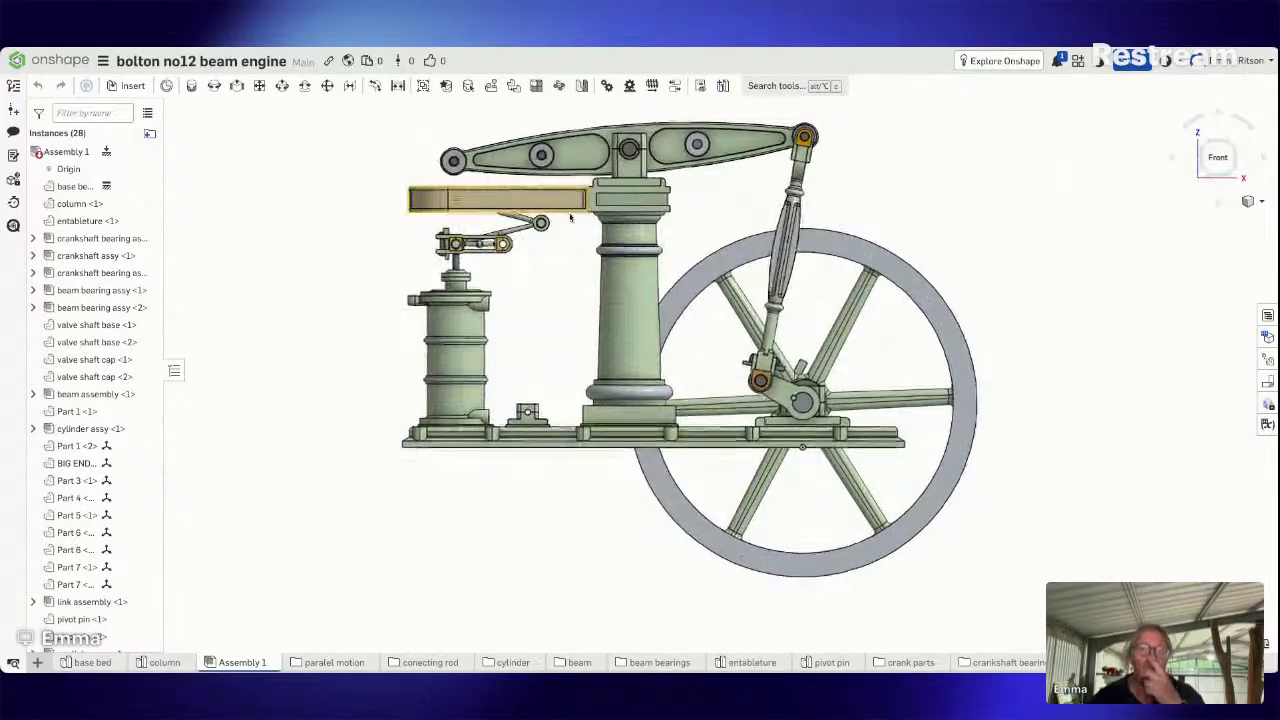
{"action": "scroll", "coordinate": [571, 216], "scroll_direction": "up", "scroll_amount": 1}
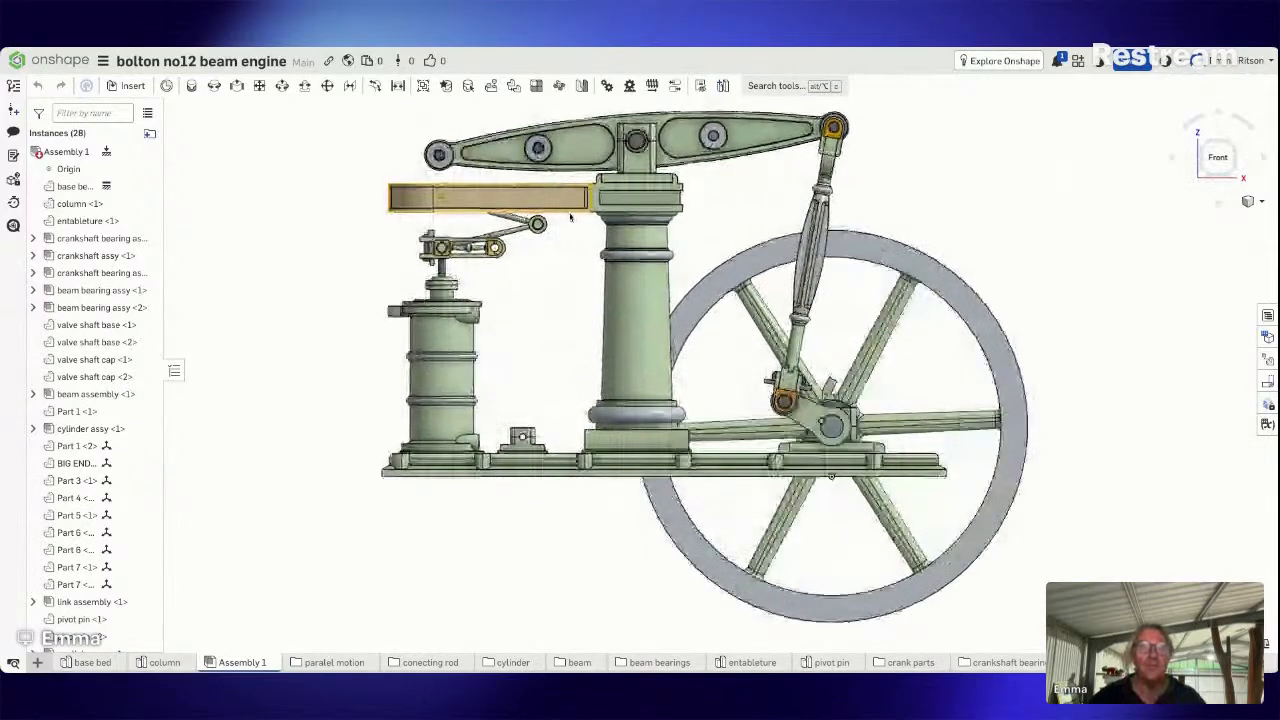
{"action": "scroll", "coordinate": [571, 216], "scroll_direction": "up", "scroll_amount": 2}
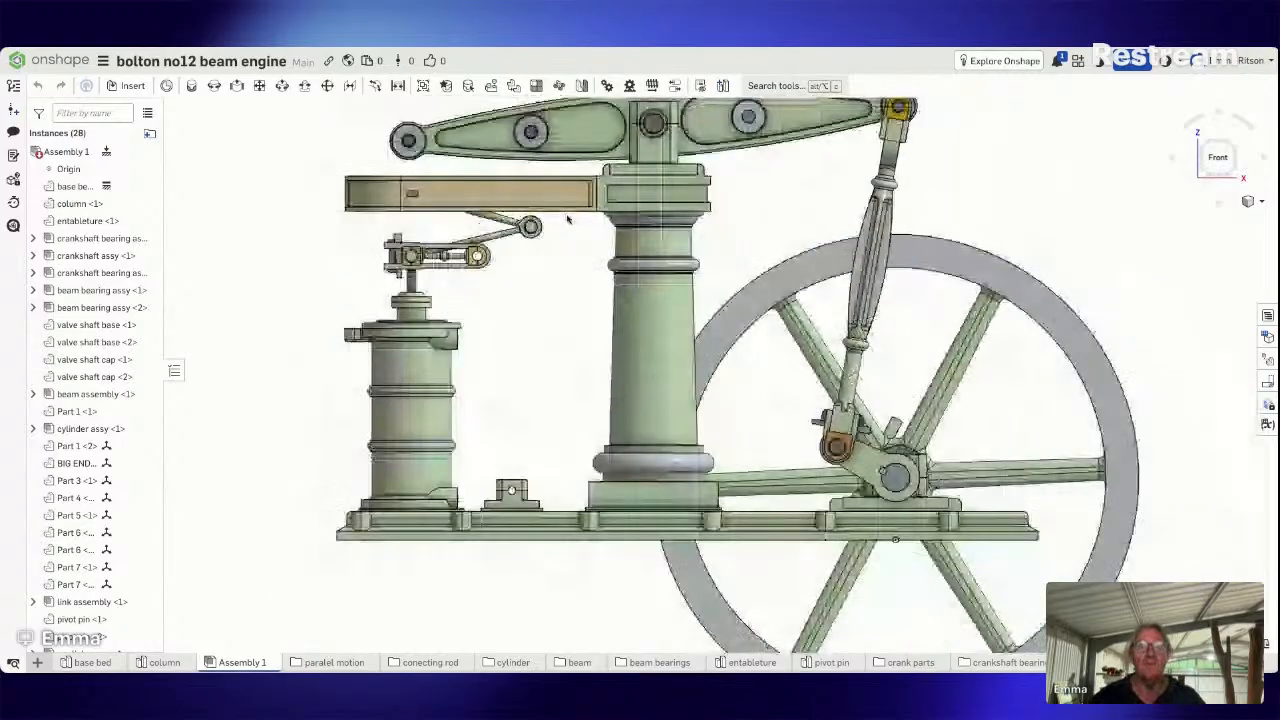
{"action": "scroll", "coordinate": [567, 218], "scroll_direction": "down", "scroll_amount": 2}
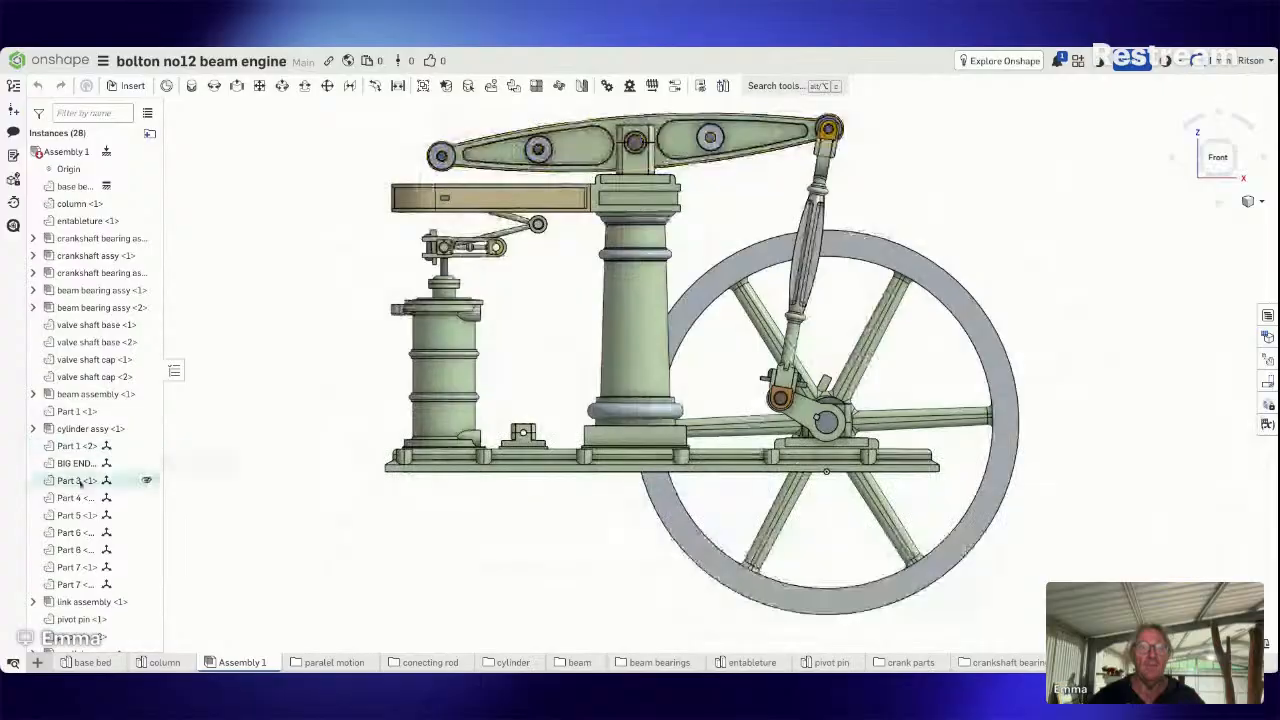
Animate the crankshaft's Revolute 1 mate from 0 to 360 deg in 300 steps with Loop playback.
{"action": "scroll", "coordinate": [80, 485], "scroll_direction": "down", "scroll_amount": 5}
{"action": "scroll", "coordinate": [80, 487], "scroll_direction": "down", "scroll_amount": 2}
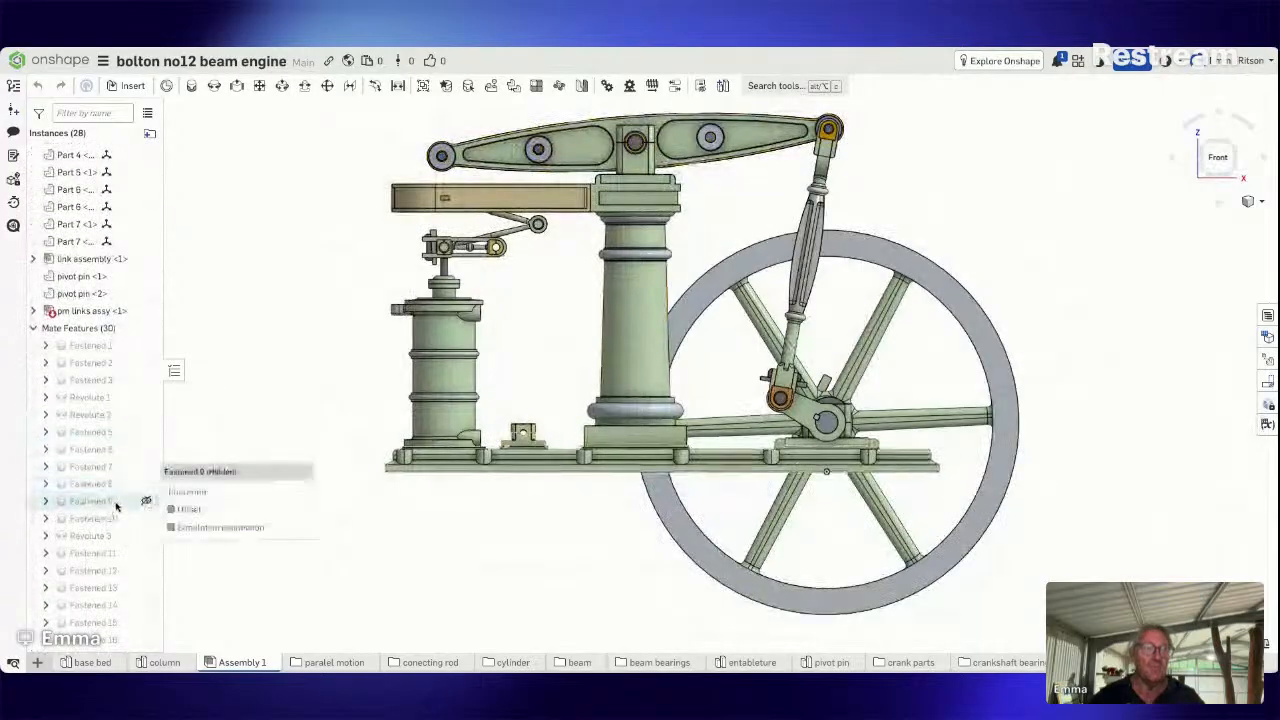
{"action": "scroll", "coordinate": [148, 490], "scroll_direction": "down", "scroll_amount": 1}
{"action": "right_click", "coordinate": [88, 380]}
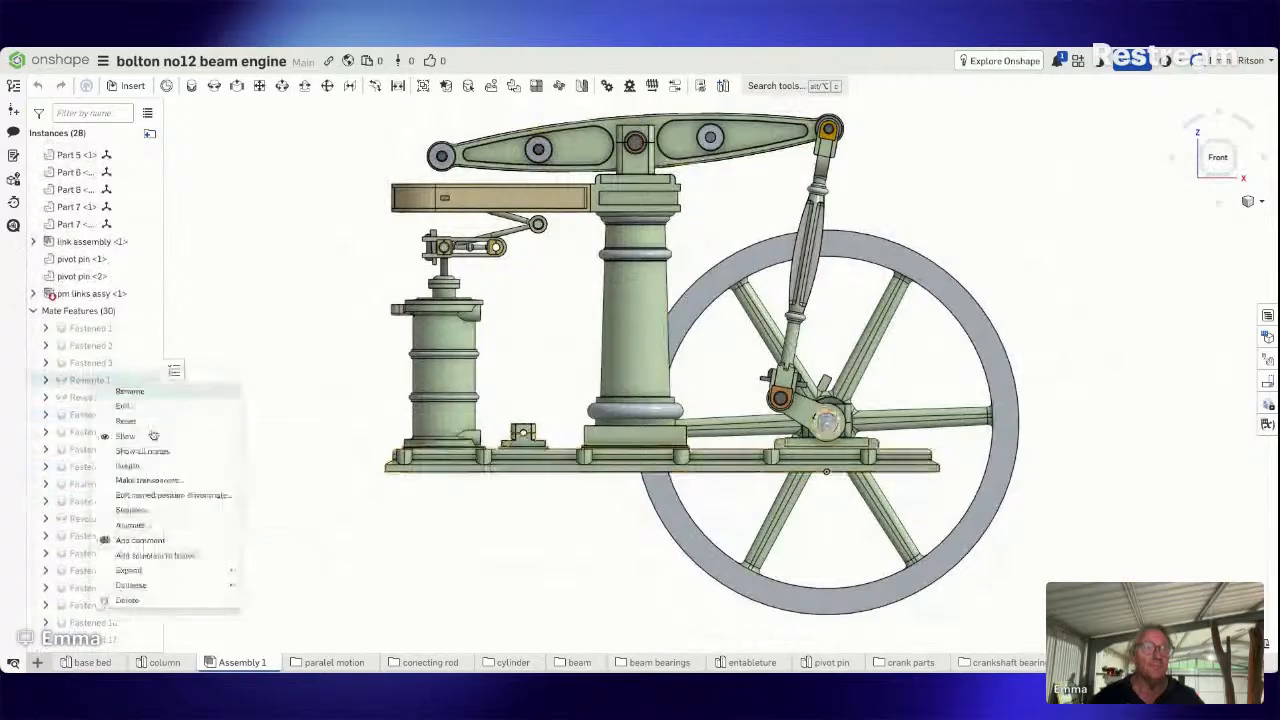
{"action": "left_click", "coordinate": [131, 525]}
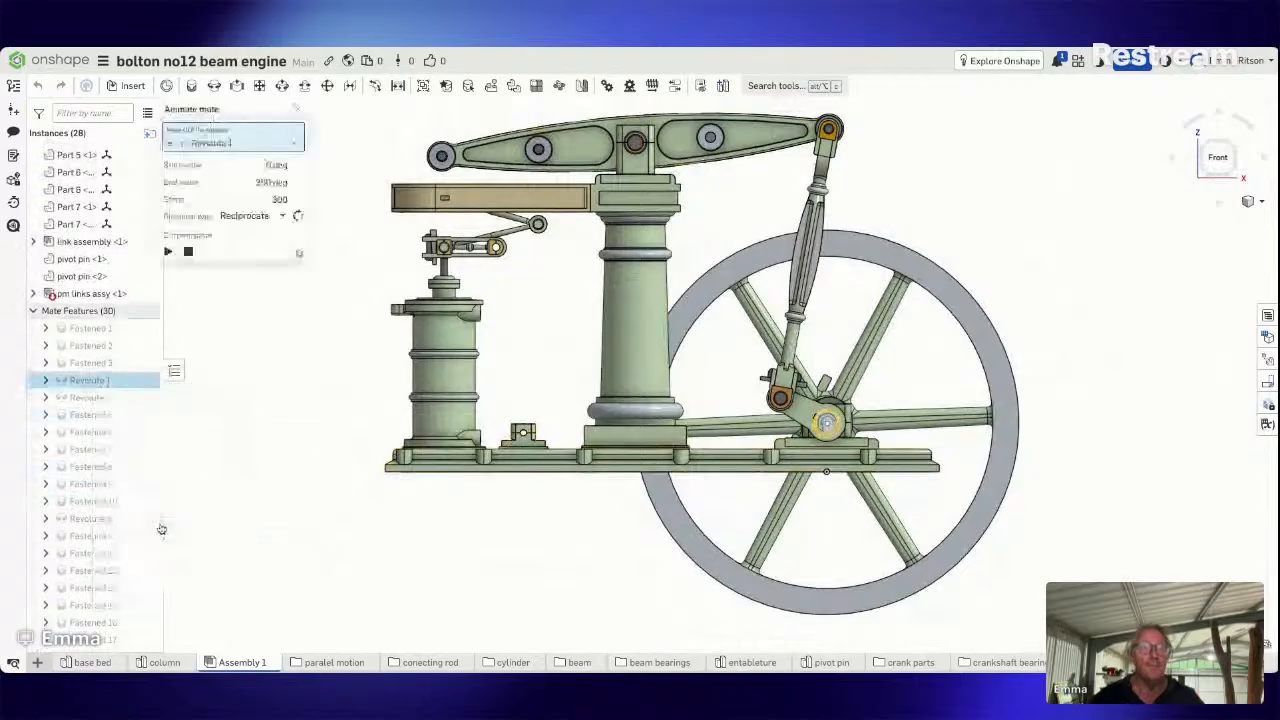
{"action": "left_click", "coordinate": [168, 252]}
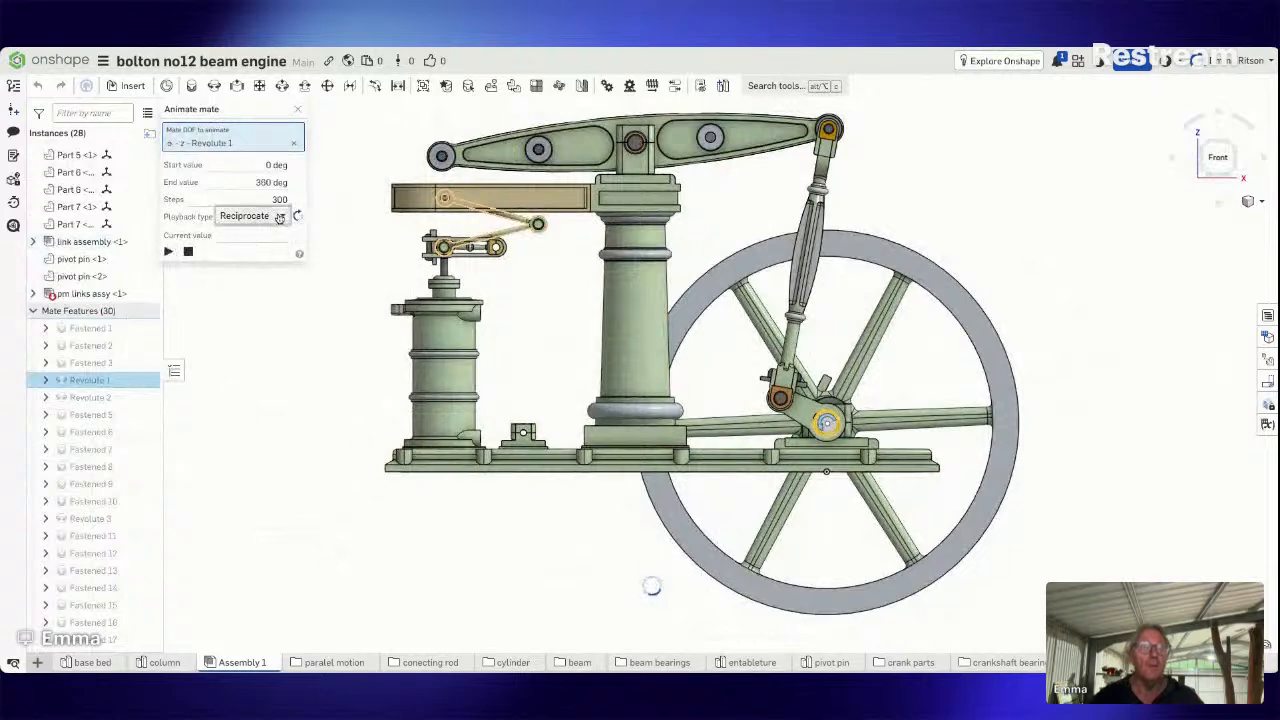
{"action": "left_click", "coordinate": [272, 216]}
{"action": "left_click", "coordinate": [251, 270]}
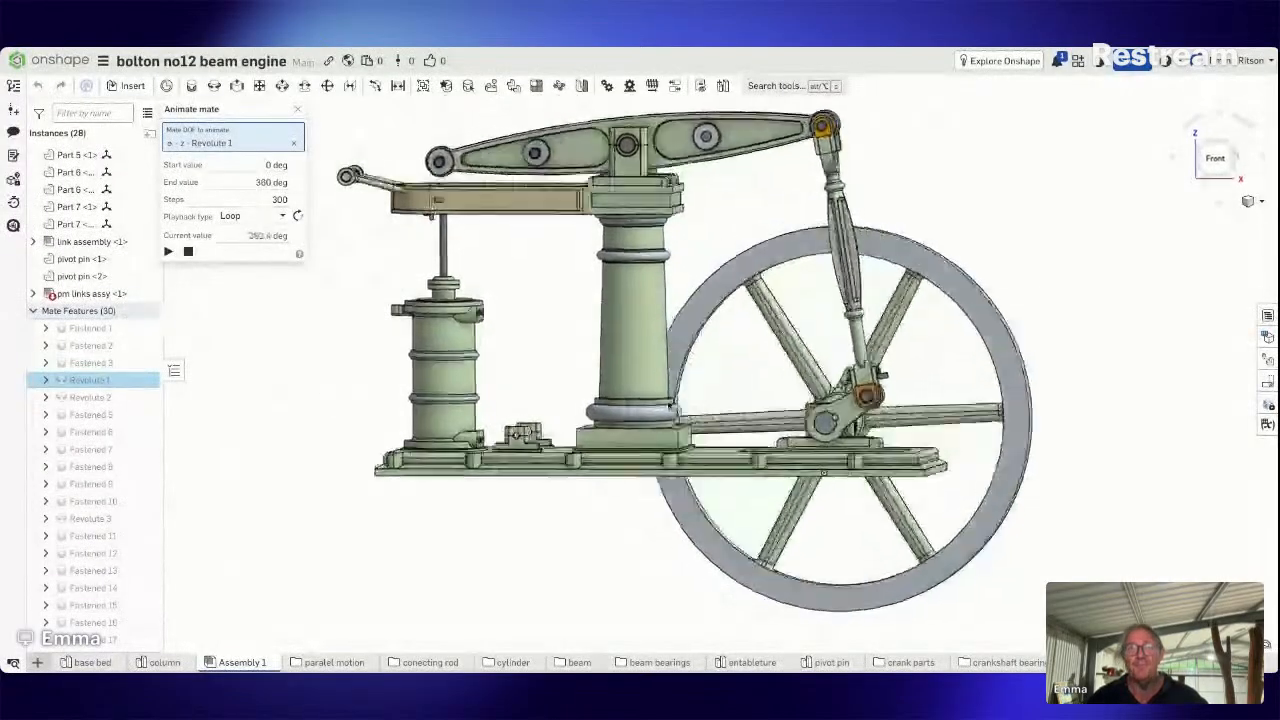
Examine the running engine animation from the flywheel side and the front, and close the mate animation.
{"action": "right_click_drag", "start_coordinate": [850, 390], "coordinate": [591, 413]}
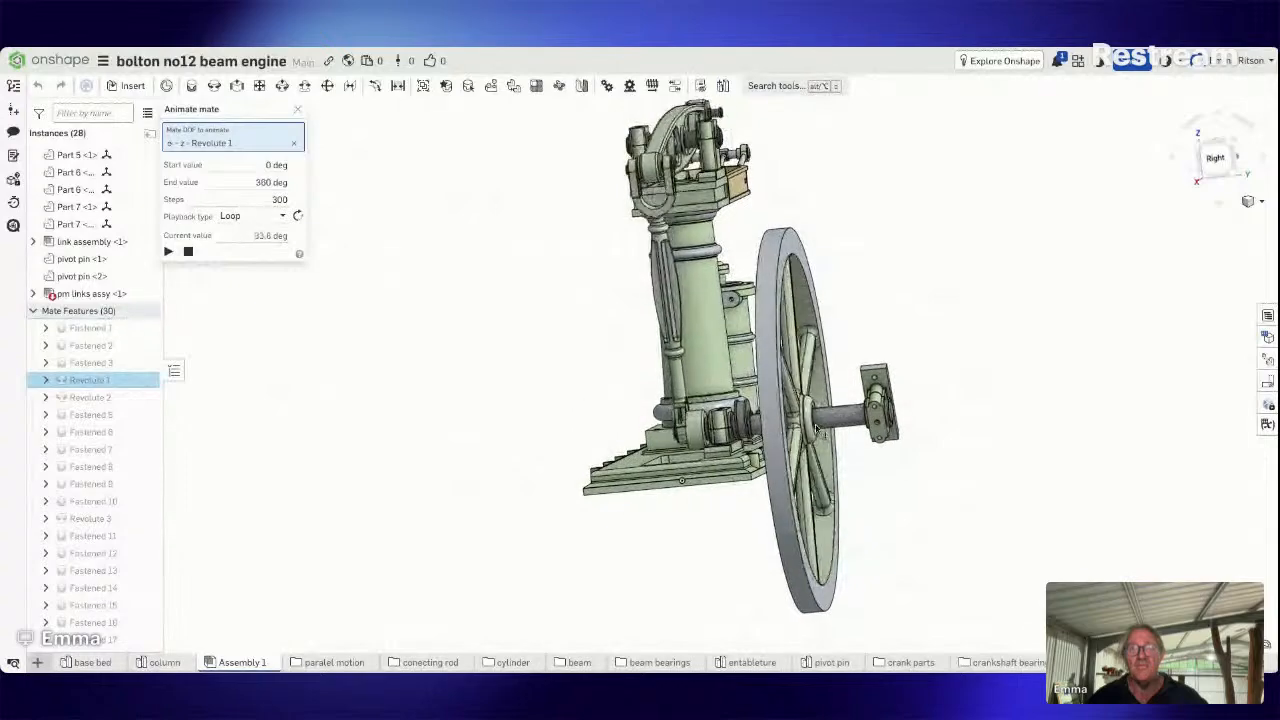
{"action": "right_click_drag", "start_coordinate": [954, 457], "coordinate": [997, 457]}
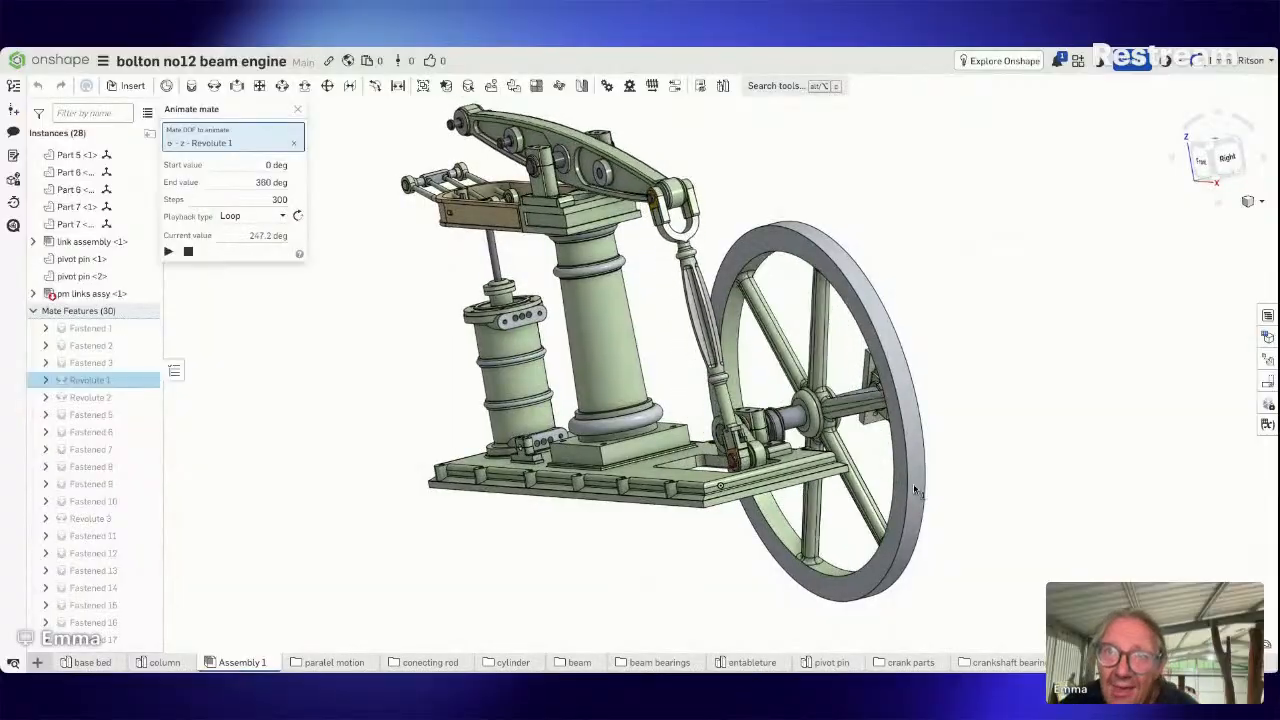
{"action": "right_click_drag", "start_coordinate": [911, 483], "coordinate": [923, 514]}
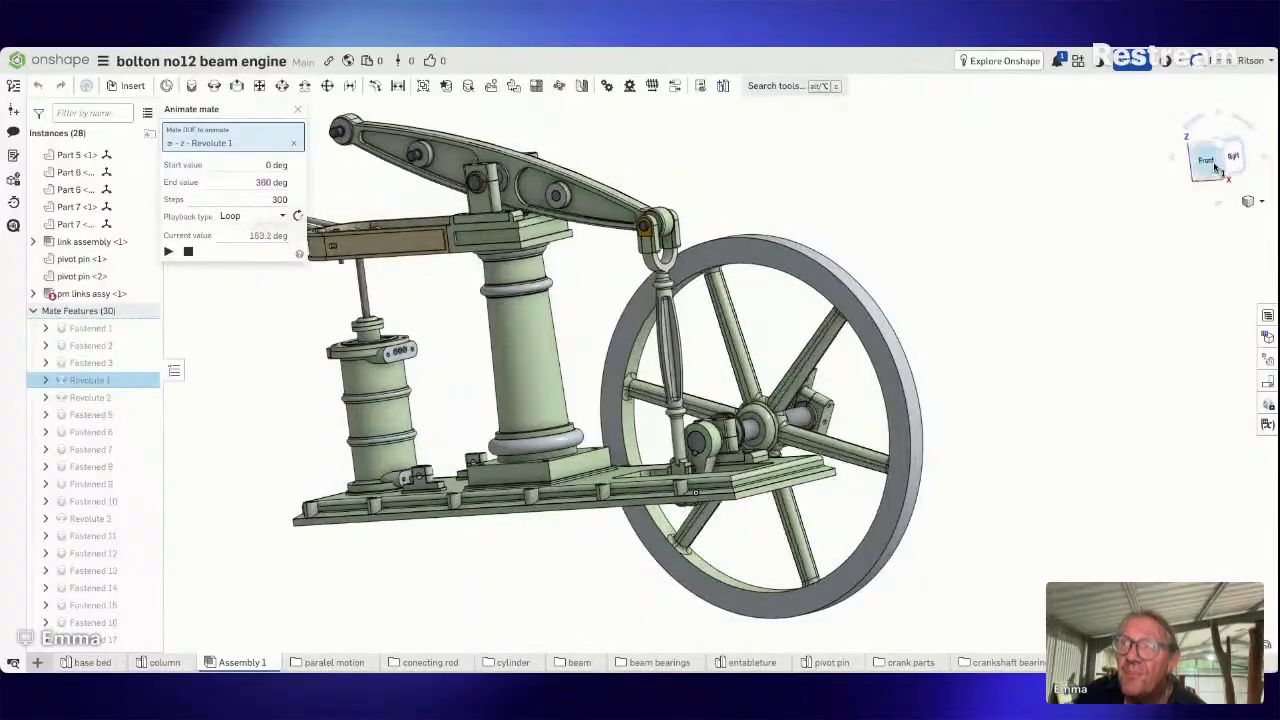
{"action": "left_click", "coordinate": [1213, 163]}
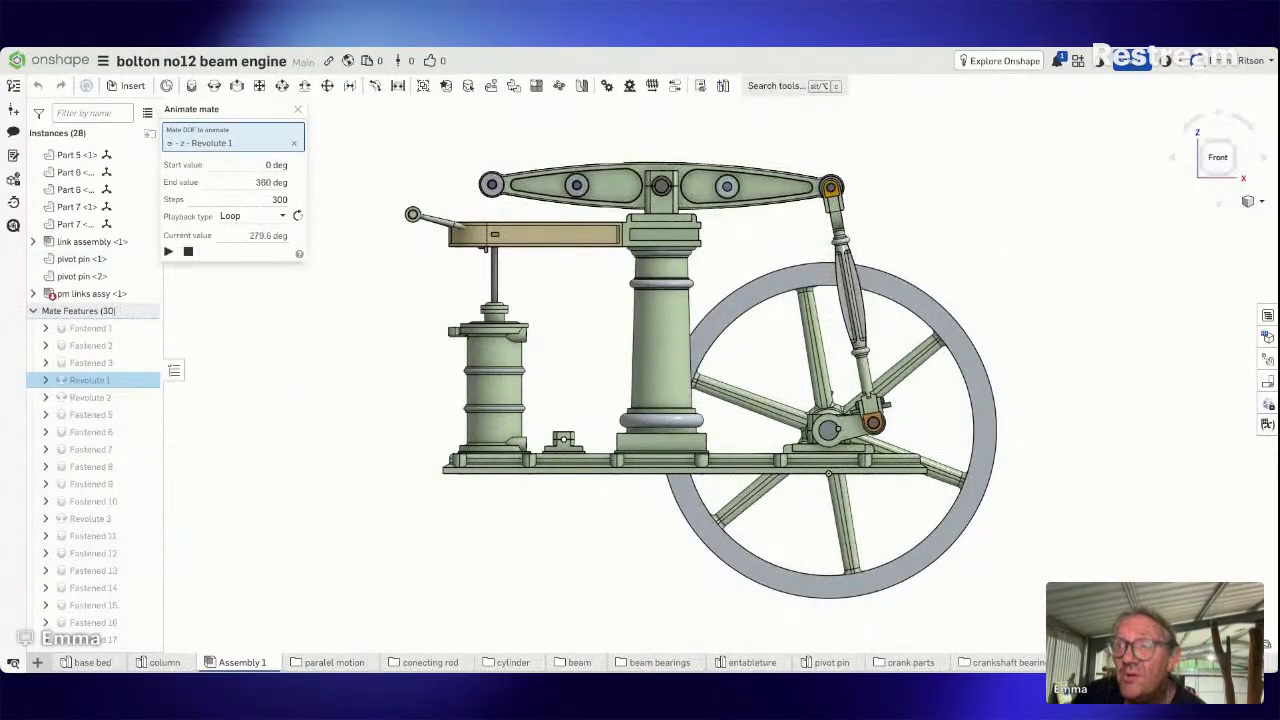
{"action": "left_click", "coordinate": [293, 107]}
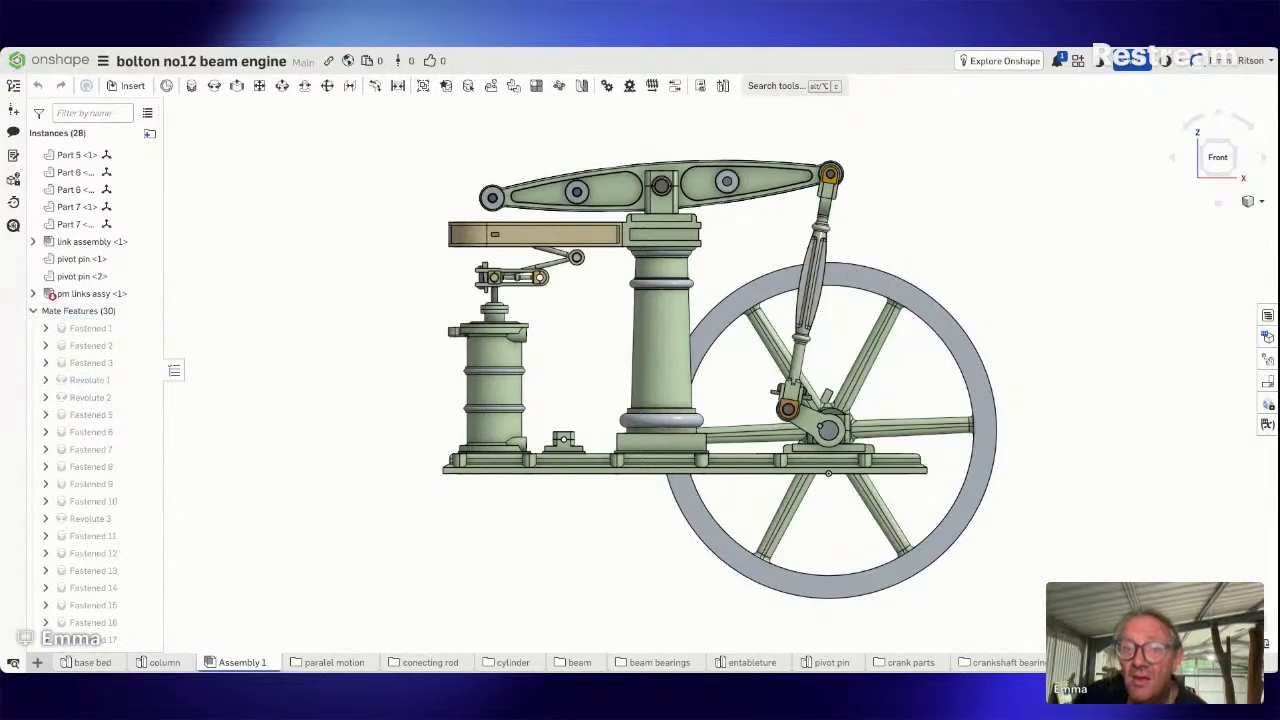
Measure the flywheel's outer edge and its distance to the assembly origin.
{"action": "left_click", "coordinate": [1266, 643]}
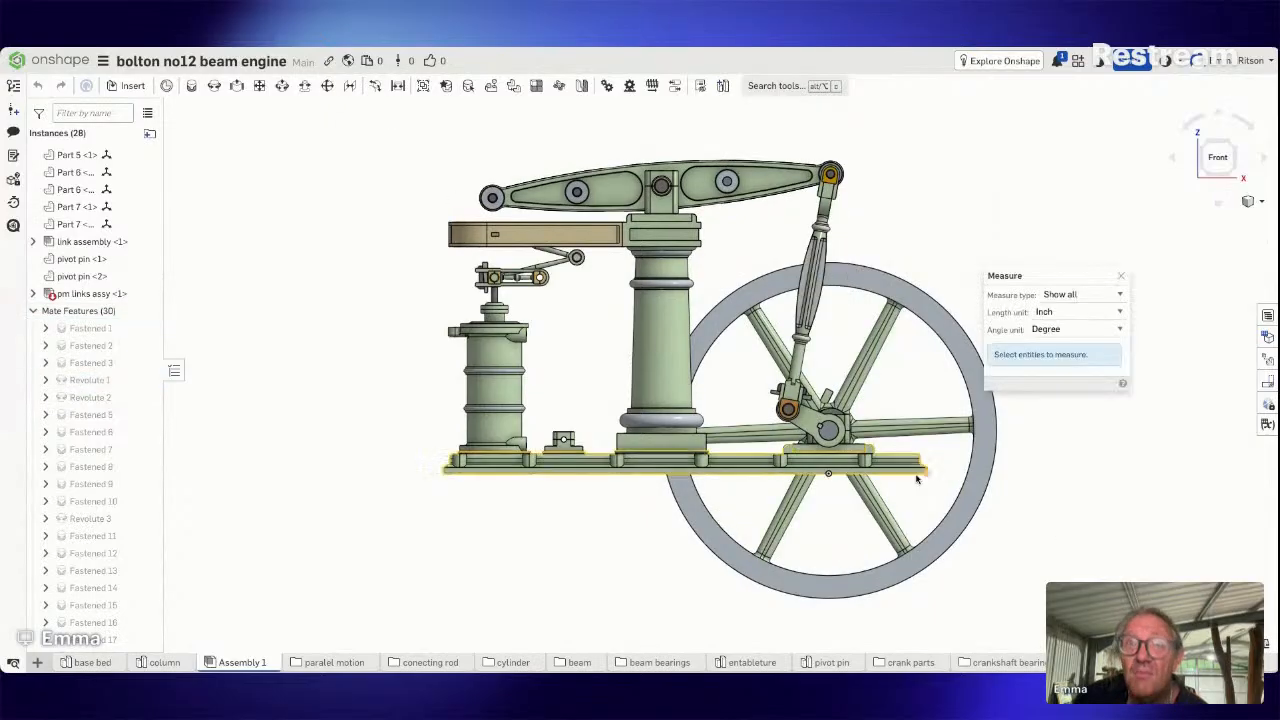
{"action": "left_click", "coordinate": [829, 598]}
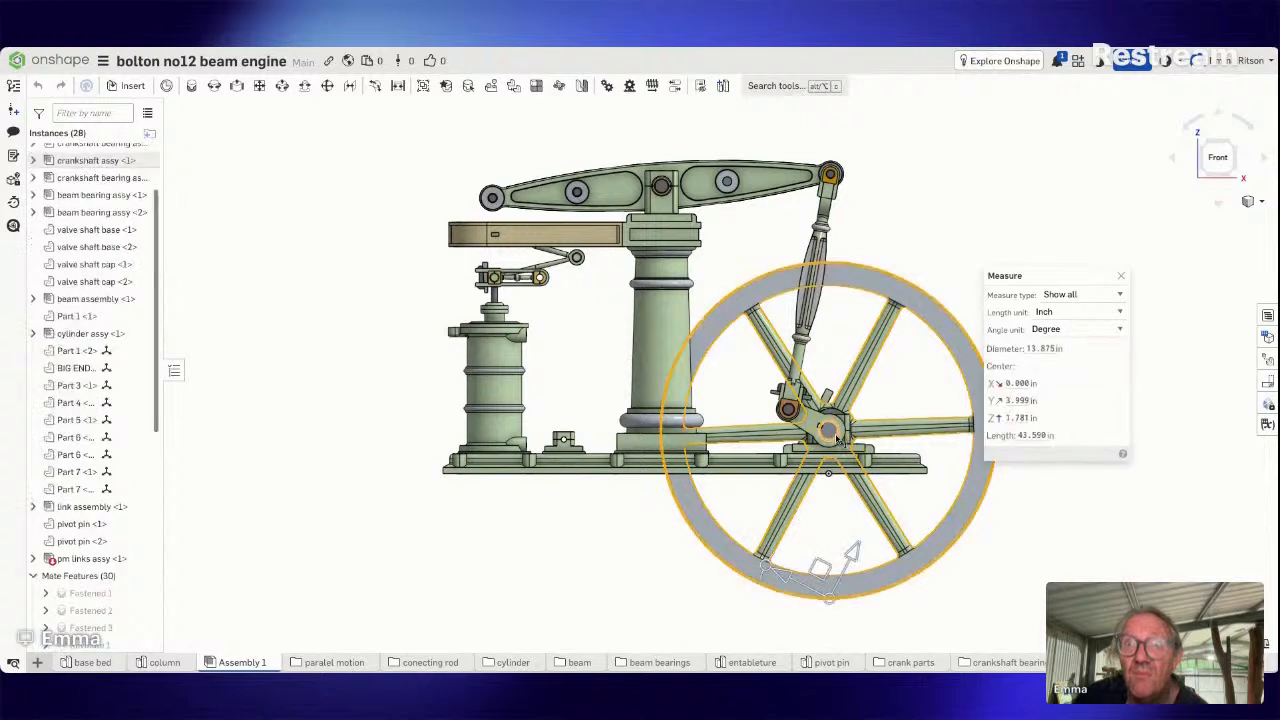
{"action": "left_click", "coordinate": [830, 482]}
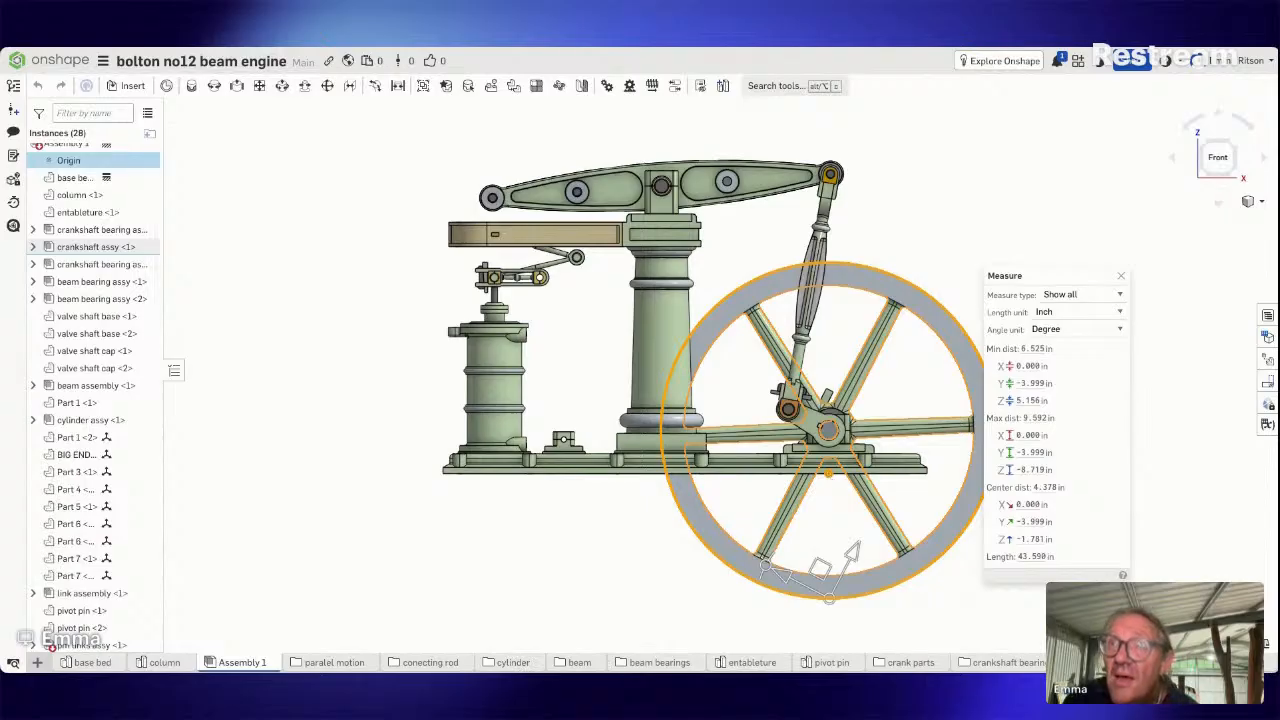
{"action": "left_click", "coordinate": [1211, 476]}
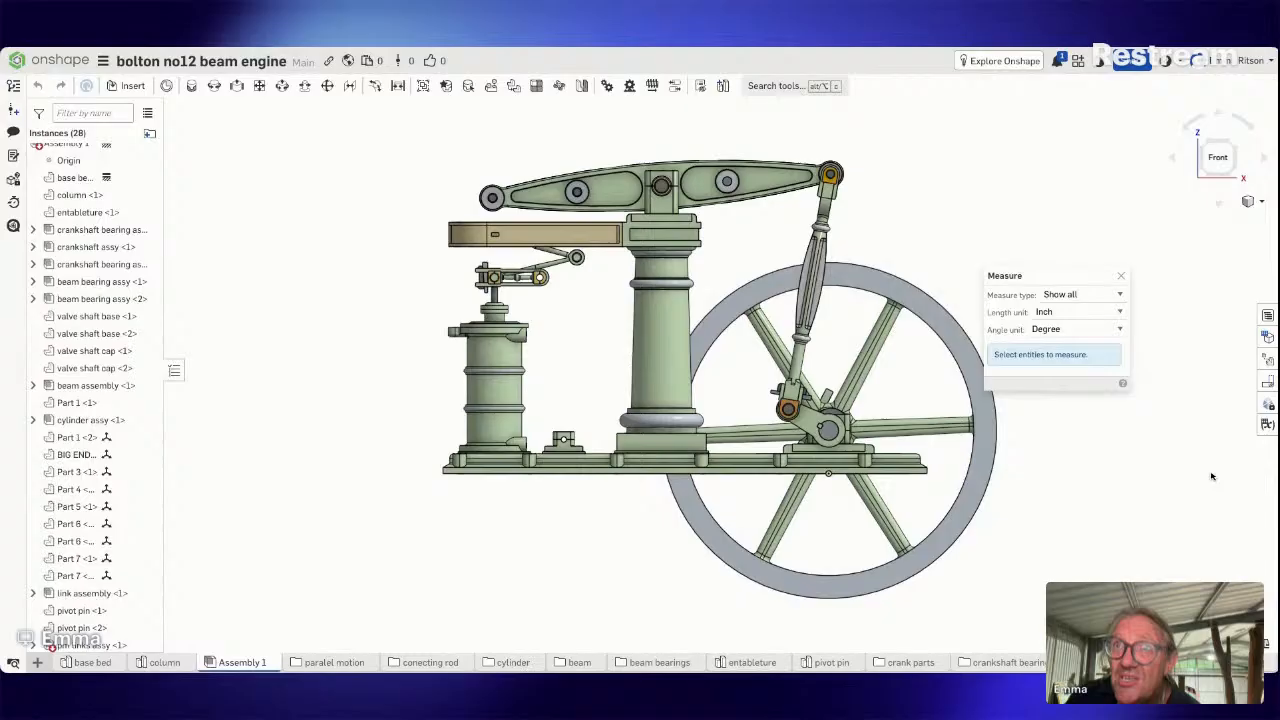
{"action": "left_click", "coordinate": [1119, 279]}
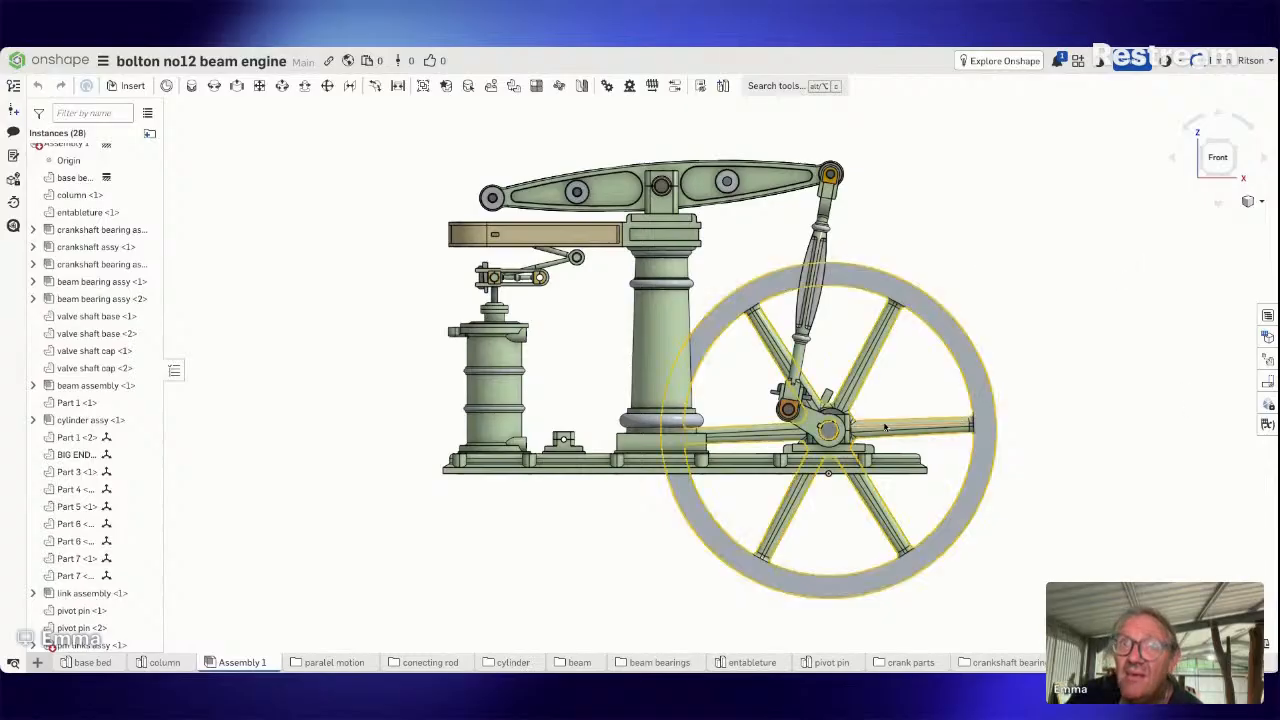
Examine how the flywheel, crankshaft and outboard bearing sit beside the base bed from the side, back and front.
{"action": "left_click_drag", "start_coordinate": [842, 557], "coordinate": [813, 623]}
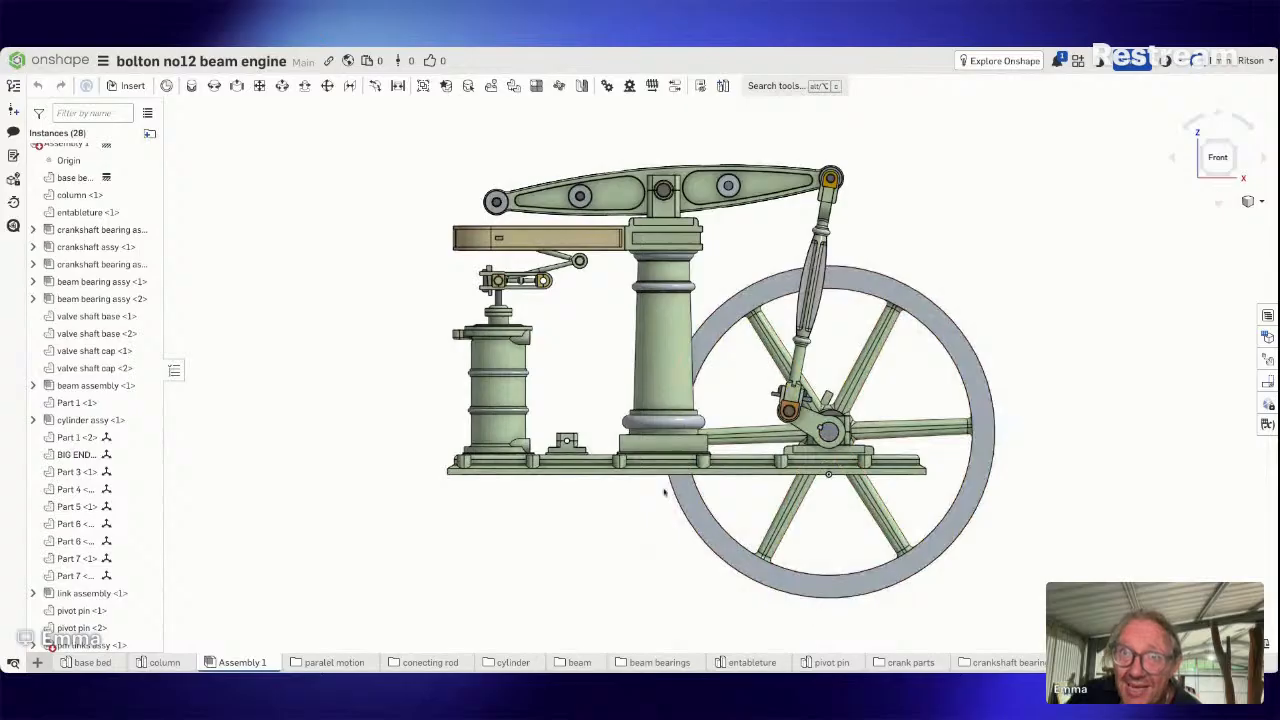
{"action": "right_click_drag", "start_coordinate": [888, 620], "coordinate": [849, 603]}
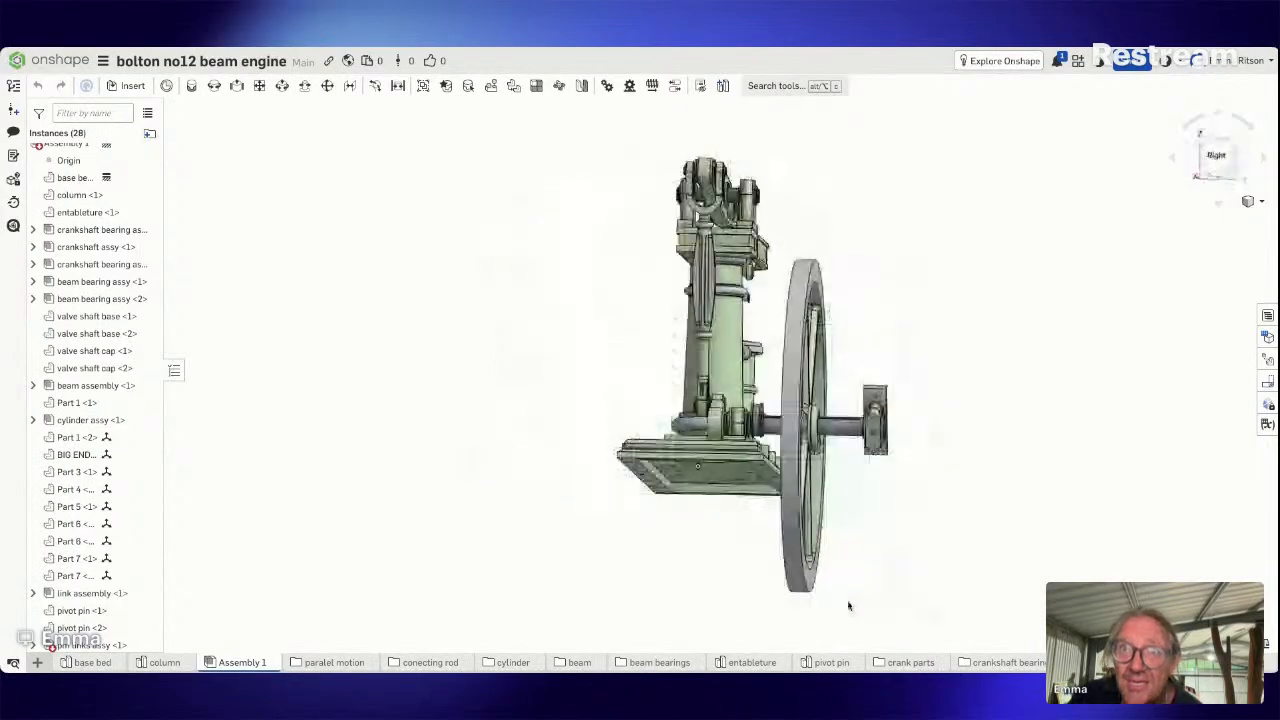
{"action": "right_click_drag", "start_coordinate": [942, 517], "coordinate": [864, 536]}
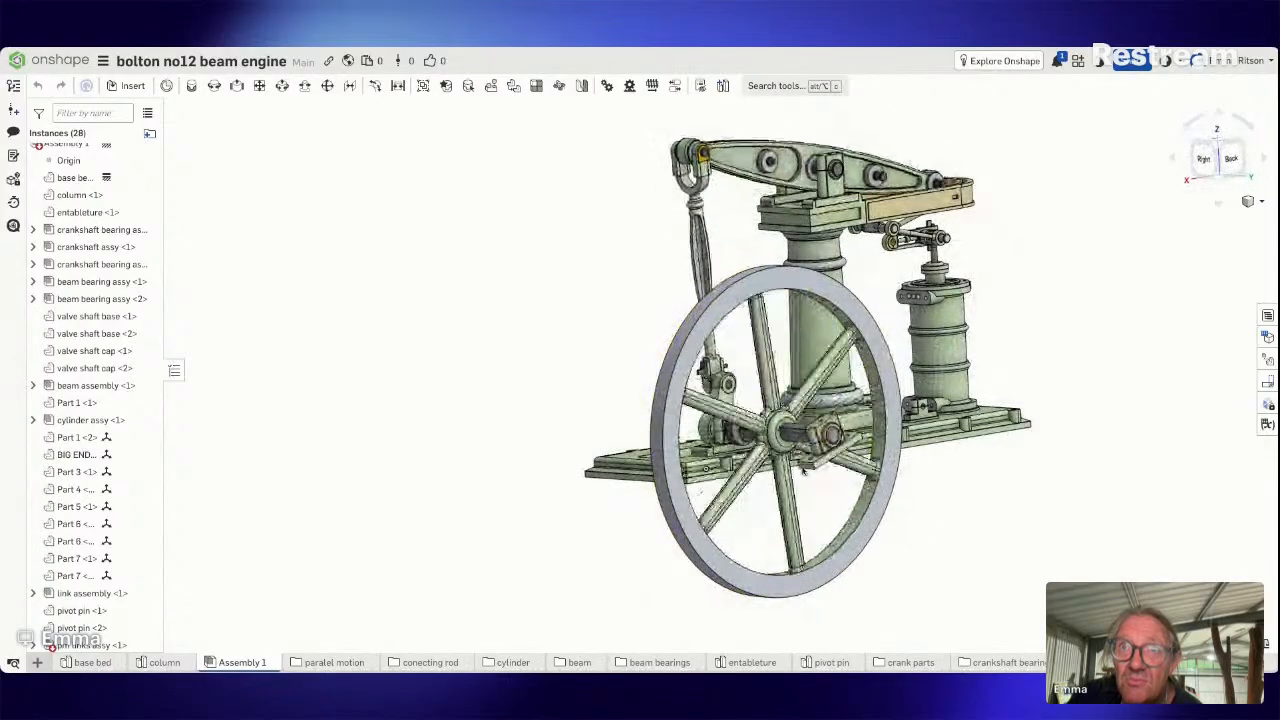
{"action": "right_click_drag", "start_coordinate": [956, 524], "coordinate": [909, 523]}
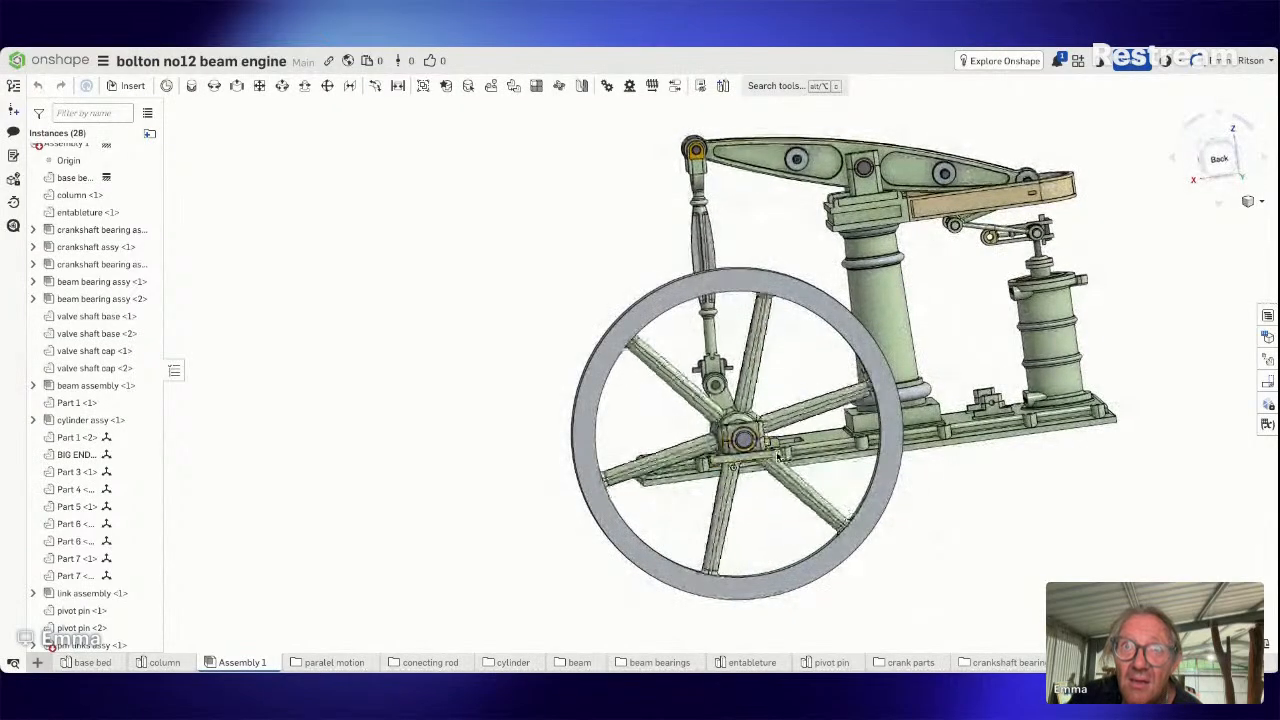
{"action": "right_click_drag", "start_coordinate": [969, 531], "coordinate": [1068, 518]}
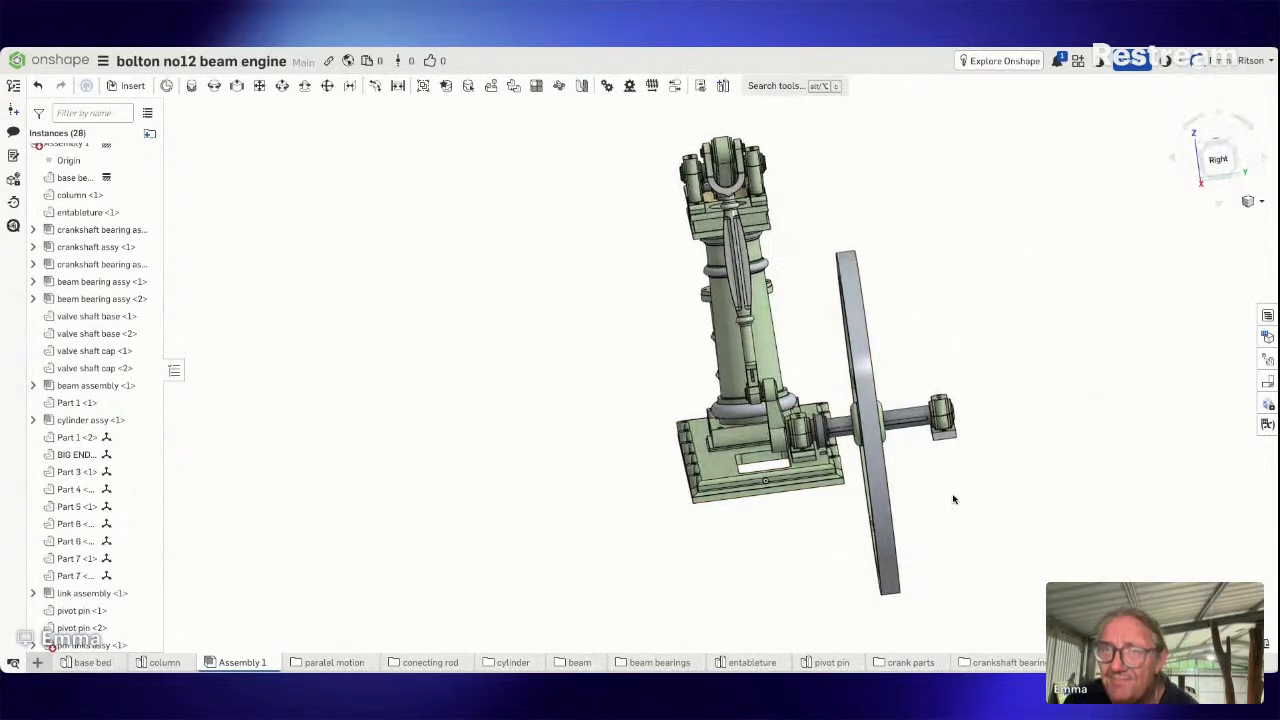
{"action": "mouse_move", "coordinate": [960, 503]}
{"action": "right_mouse_down"}
{"action": "mouse_move", "coordinate": [908, 508]}
{"action": "mouse_move", "coordinate": [968, 497]}
{"action": "right_mouse_up"}
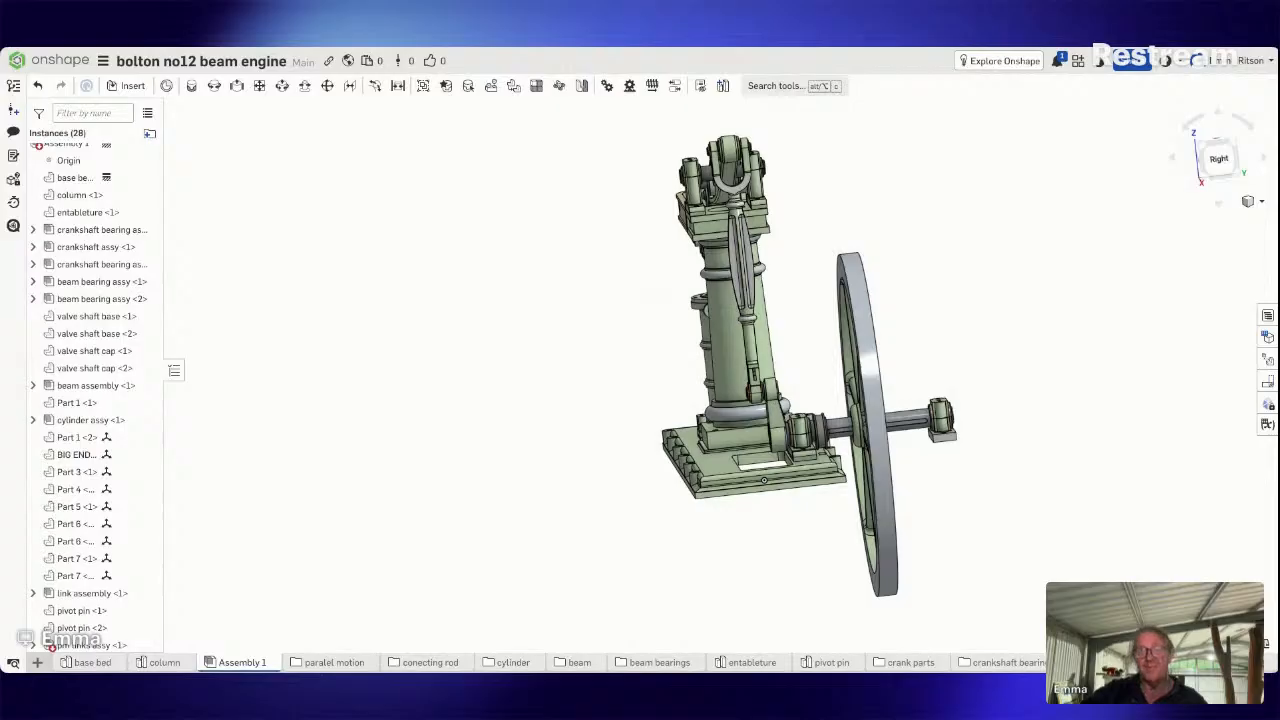
{"action": "right_click_drag", "start_coordinate": [764, 480], "coordinate": [790, 510]}
{"action": "right_click_drag", "start_coordinate": [963, 577], "coordinate": [998, 586]}
{"action": "right_click_drag", "start_coordinate": [947, 588], "coordinate": [1100, 560]}
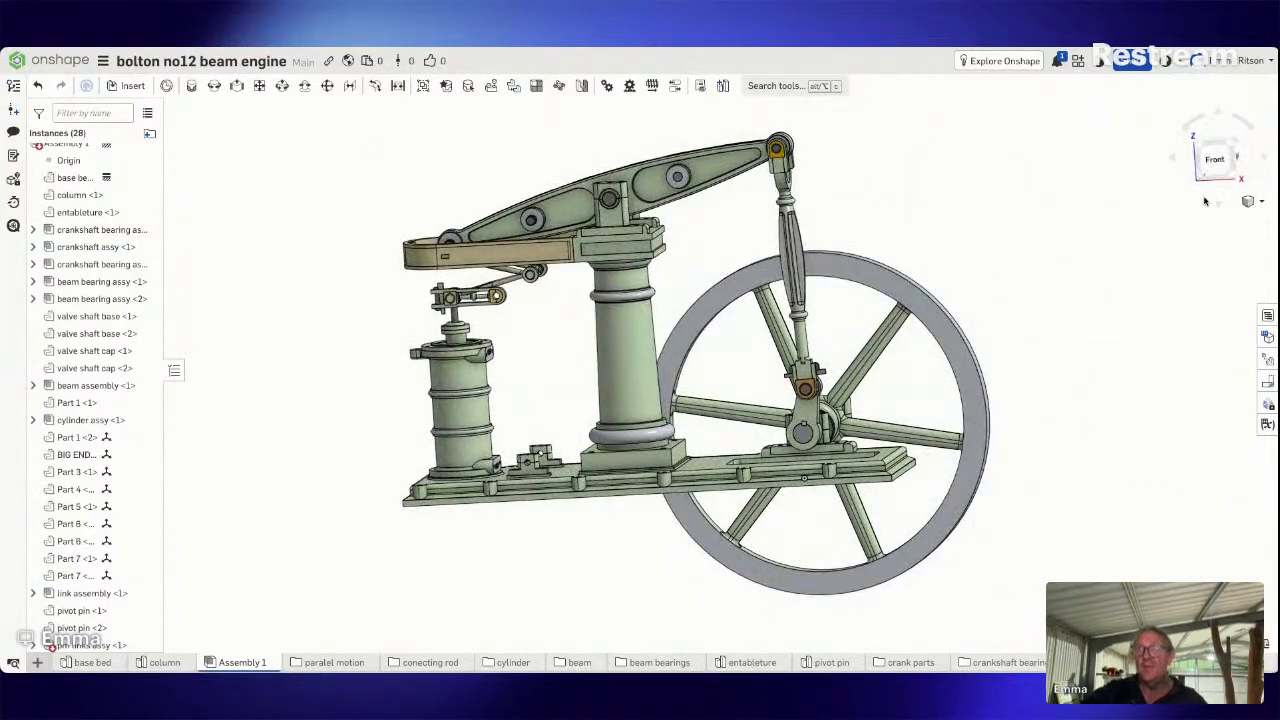
{"action": "left_click", "coordinate": [1214, 162]}
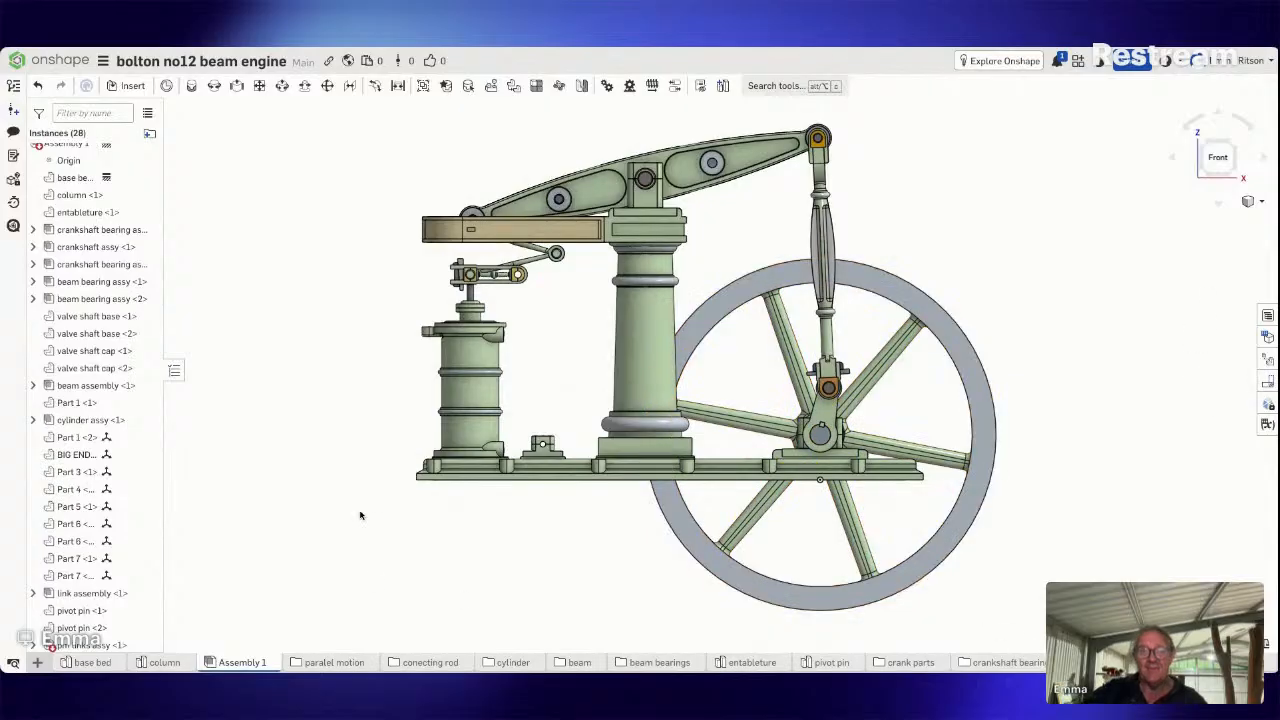
{"action": "mouse_move", "coordinate": [933, 625]}
{"action": "right_mouse_down"}
{"action": "mouse_move", "coordinate": [837, 634]}
{"action": "mouse_move", "coordinate": [916, 623]}
{"action": "right_mouse_up"}
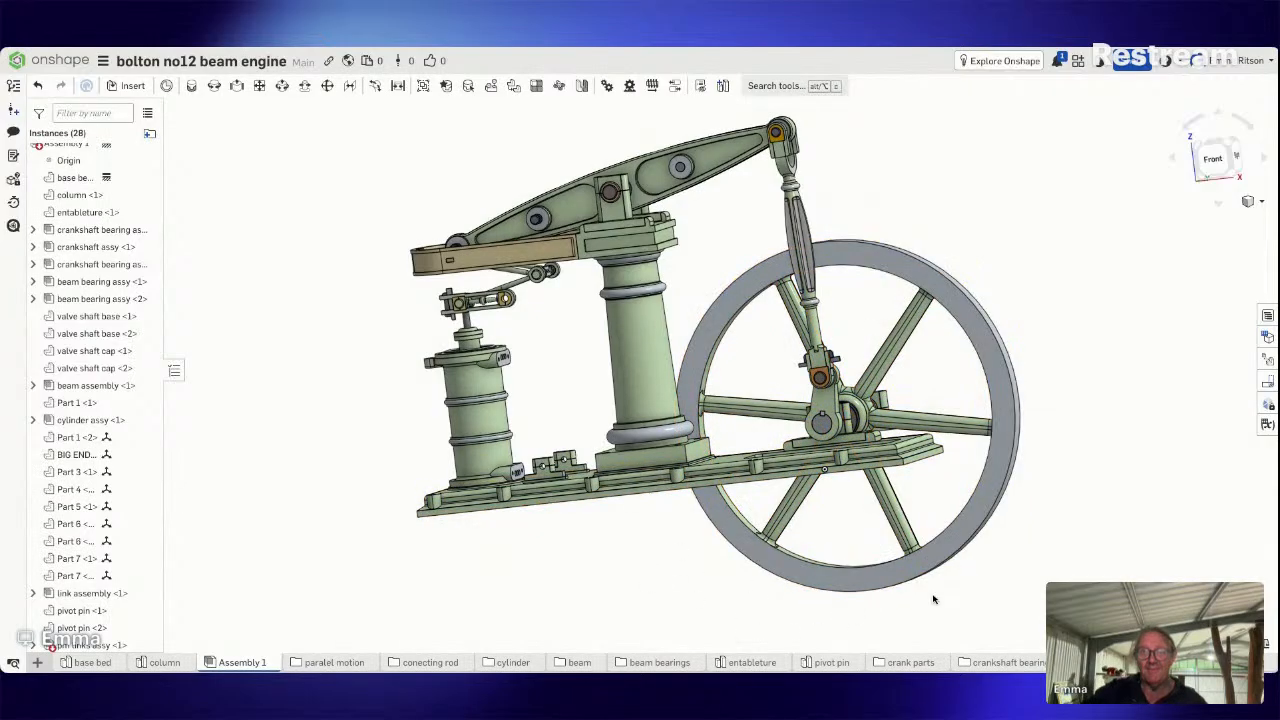
{"action": "right_click_drag", "start_coordinate": [934, 599], "coordinate": [944, 595]}
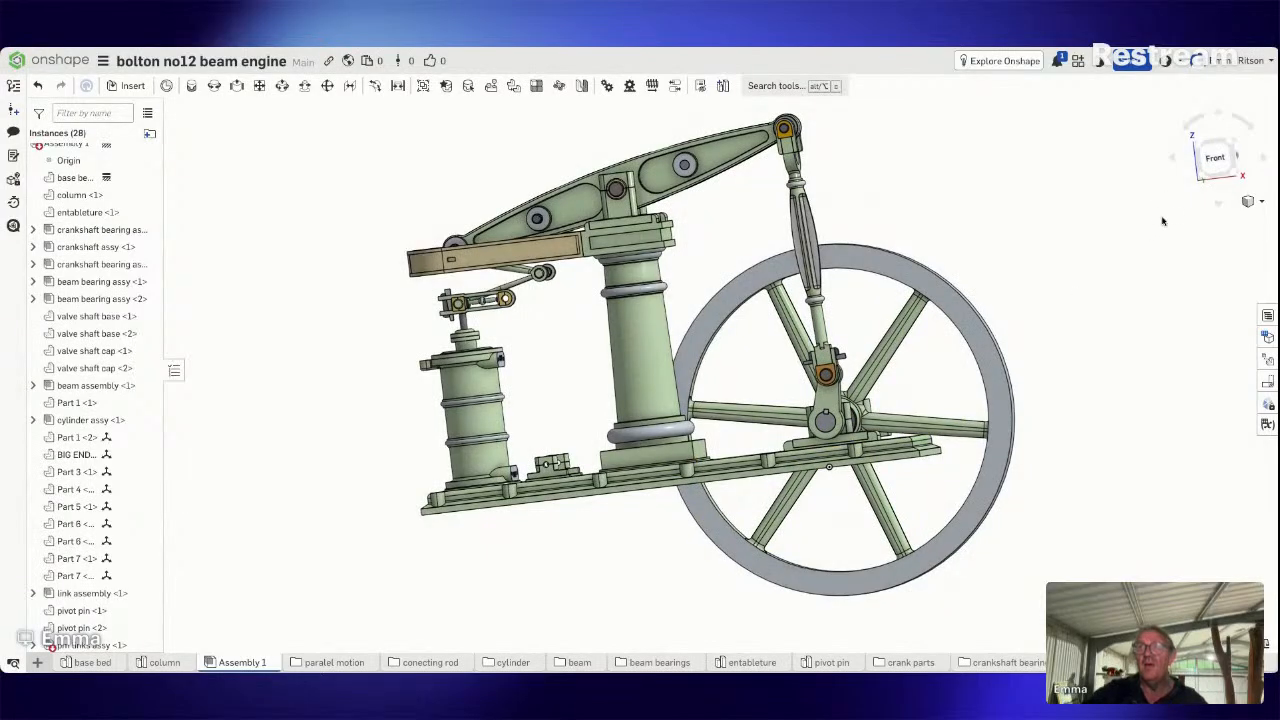
{"action": "left_click", "coordinate": [1214, 158]}
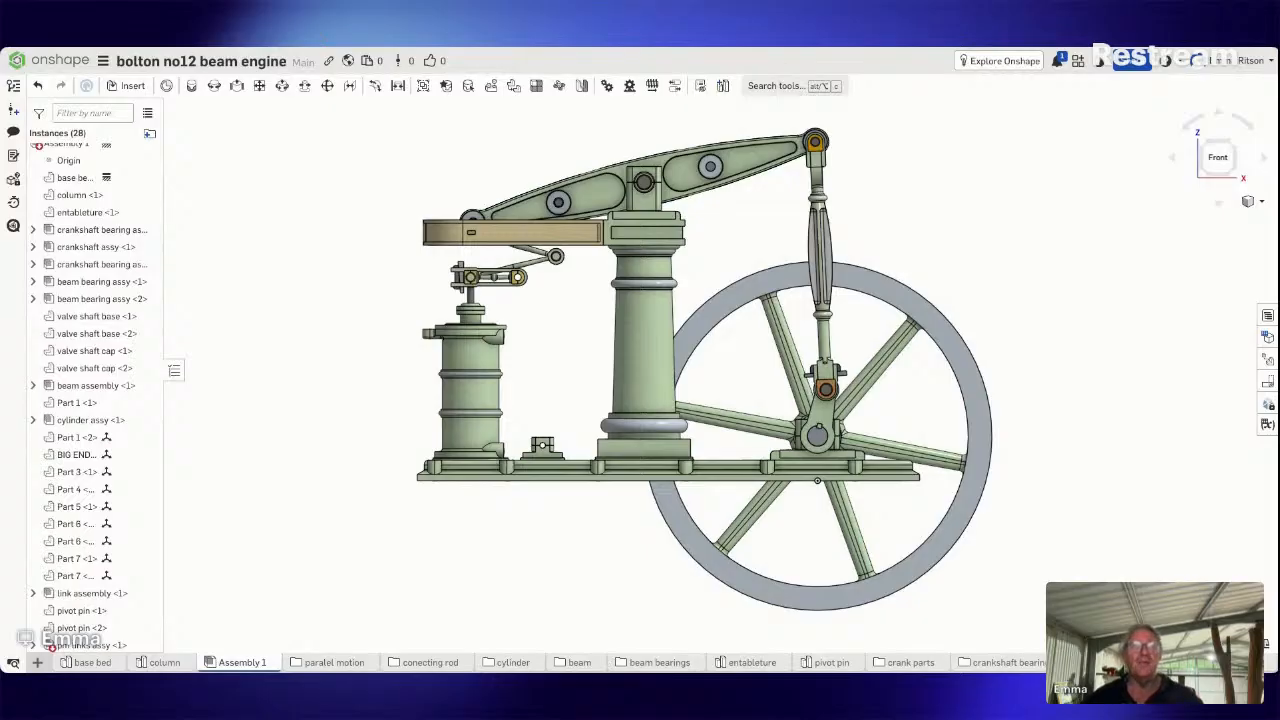
Examine the parallel motion links at the top of the cylinder's piston rod, beneath the curved entablature frame.
{"action": "right_click_drag", "start_coordinate": [640, 340], "coordinate": [710, 448]}
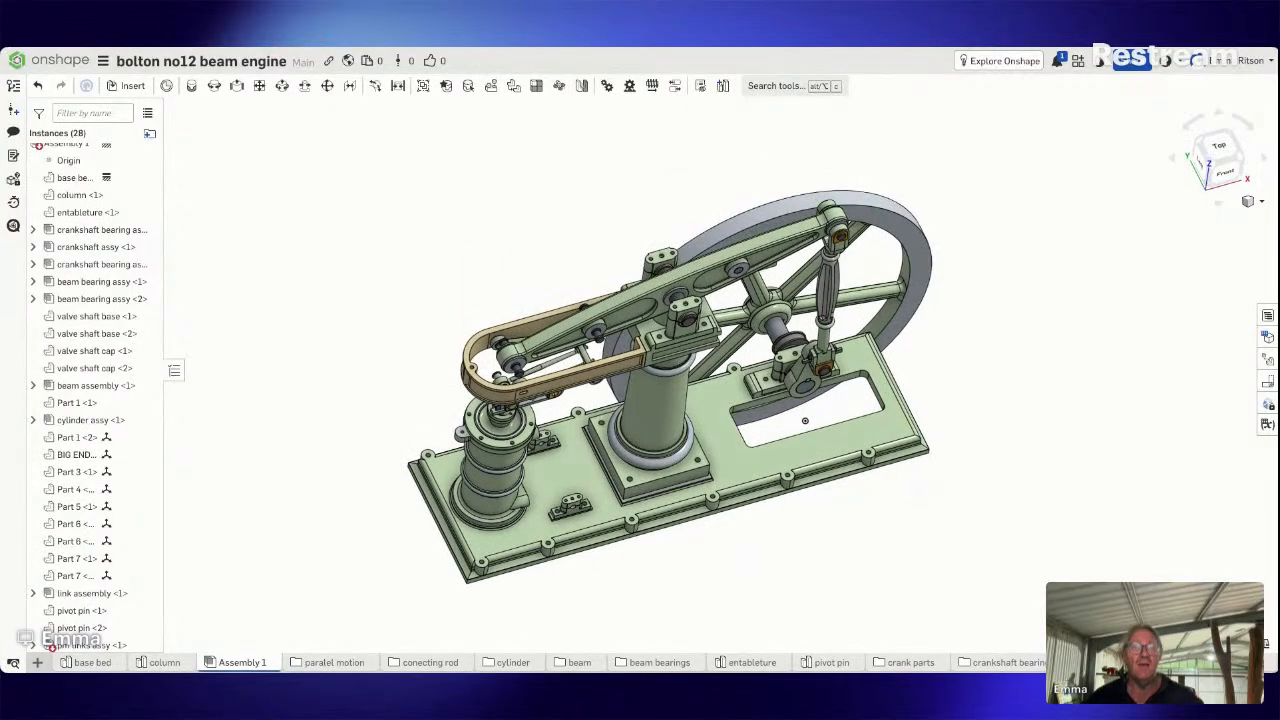
{"action": "mouse_move", "coordinate": [805, 421]}
{"action": "right_mouse_down"}
{"action": "mouse_move", "coordinate": [814, 365]}
{"action": "mouse_move", "coordinate": [811, 421]}
{"action": "right_mouse_up"}
{"action": "right_click_drag", "start_coordinate": [680, 400], "coordinate": [702, 375]}
{"action": "scroll", "coordinate": [500, 310], "scroll_direction": "up", "scroll_amount": 3}
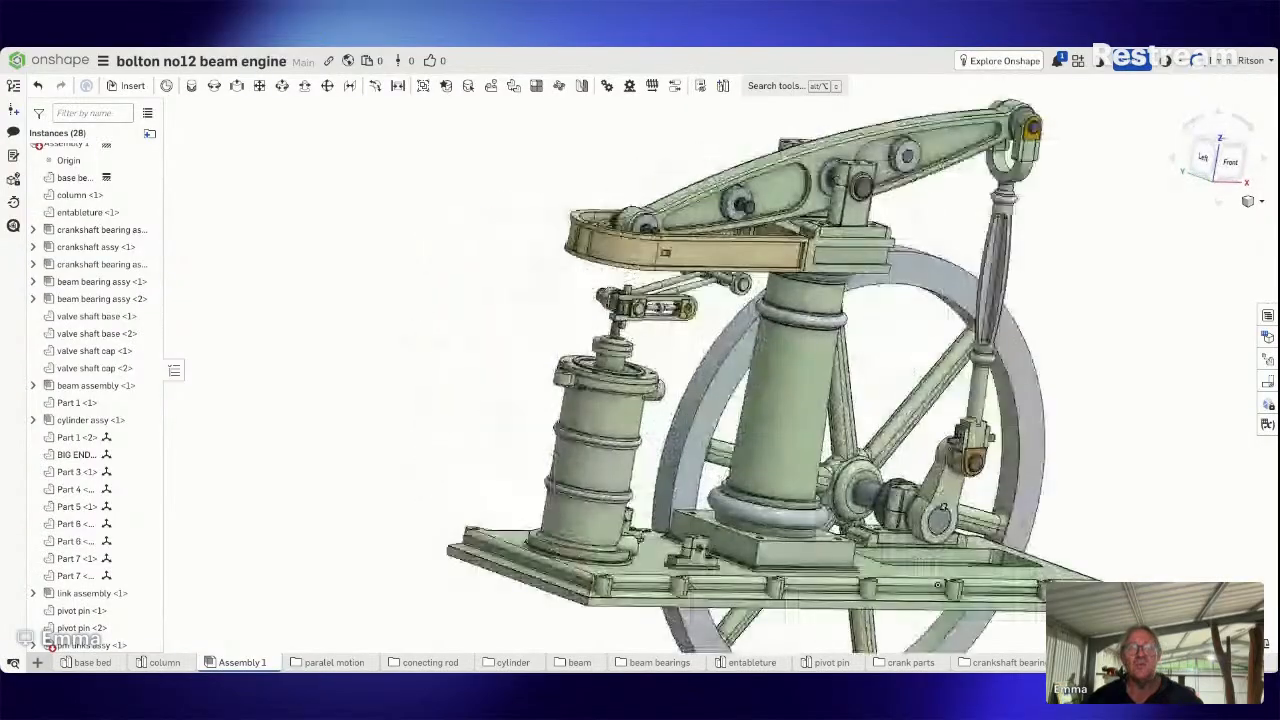
{"action": "scroll", "coordinate": [300, 195], "scroll_direction": "up", "scroll_amount": 3}
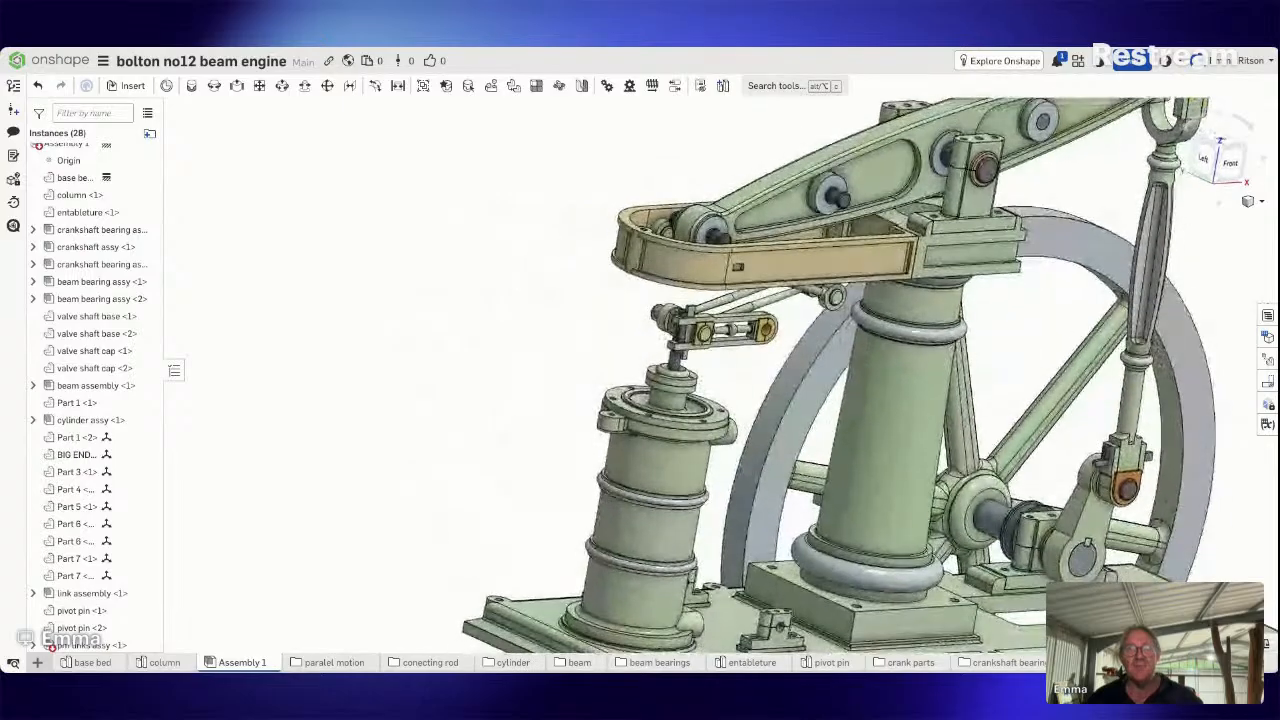
{"action": "scroll", "coordinate": [737, 318], "scroll_direction": "down", "scroll_amount": 2}
{"action": "scroll", "coordinate": [737, 318], "scroll_direction": "up", "scroll_amount": 1}
{"action": "scroll", "coordinate": [765, 346], "scroll_direction": "up", "scroll_amount": 5}
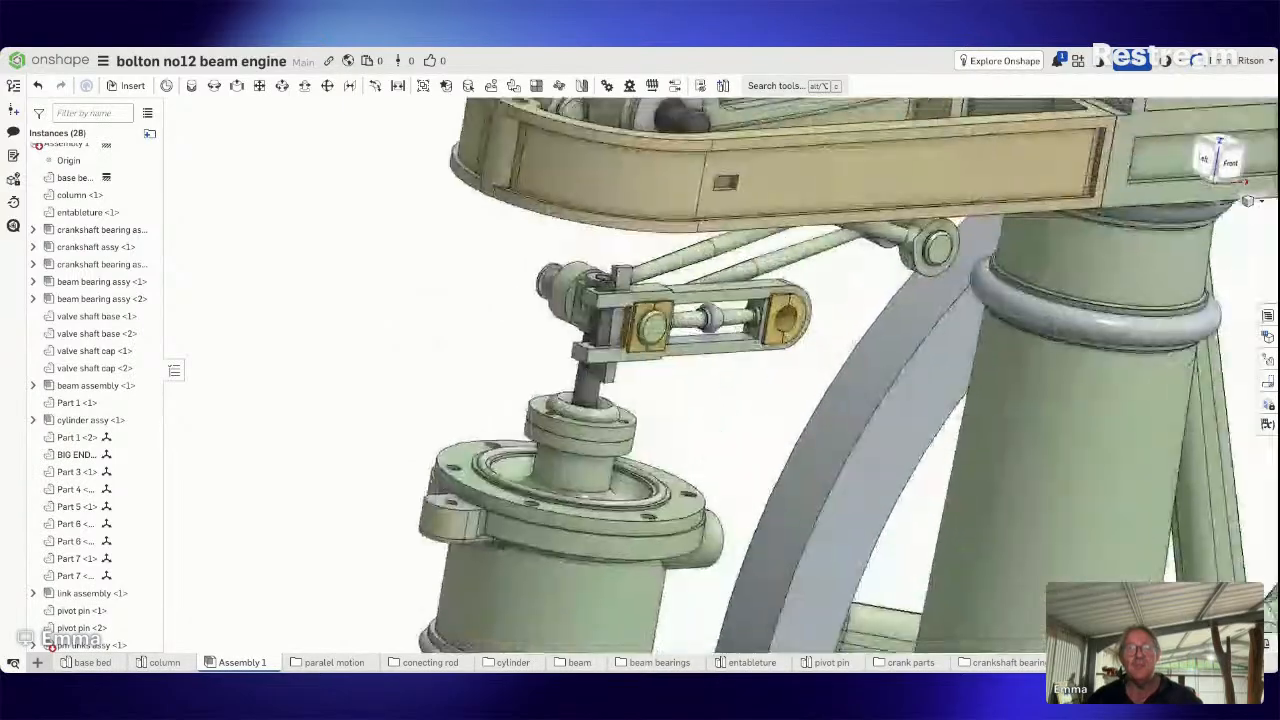
{"action": "scroll", "coordinate": [731, 358], "scroll_direction": "down", "scroll_amount": 4}
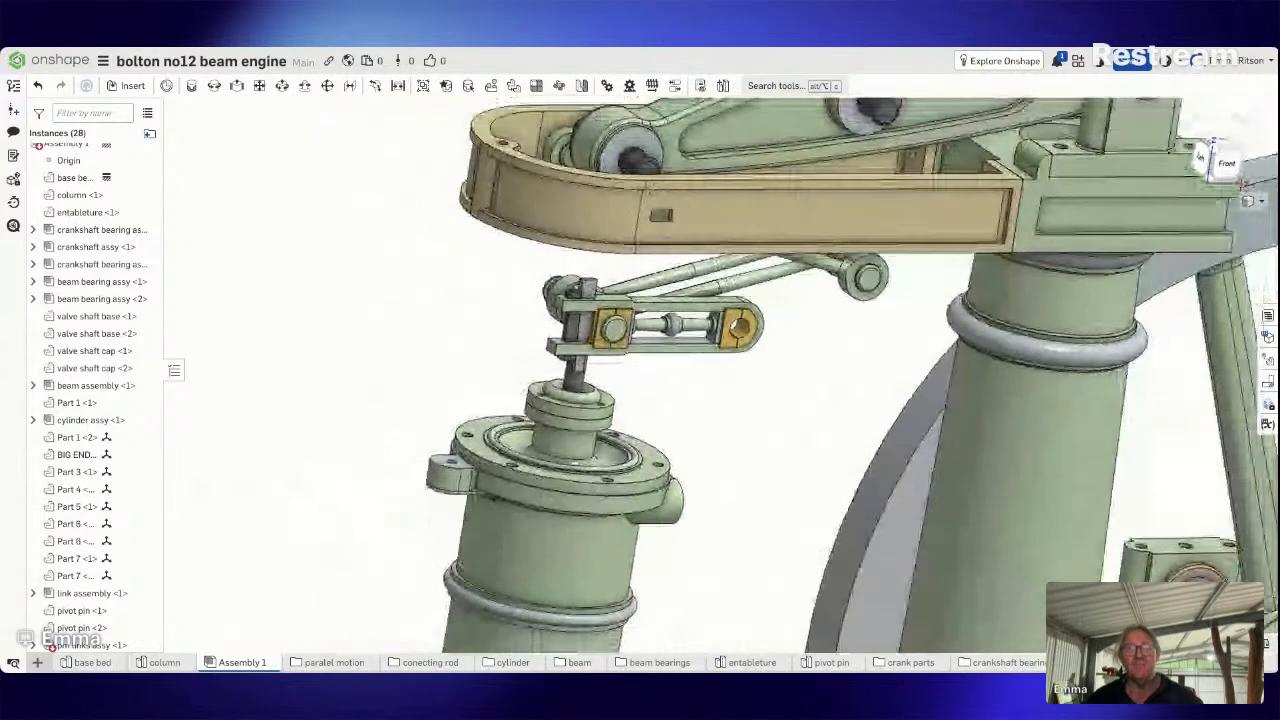
Examine the connecting rod's lower end, the crank and the flywheel hub up close, and how they sit in the whole engine.
{"action": "scroll", "coordinate": [715, 342], "scroll_direction": "up", "scroll_amount": 1}
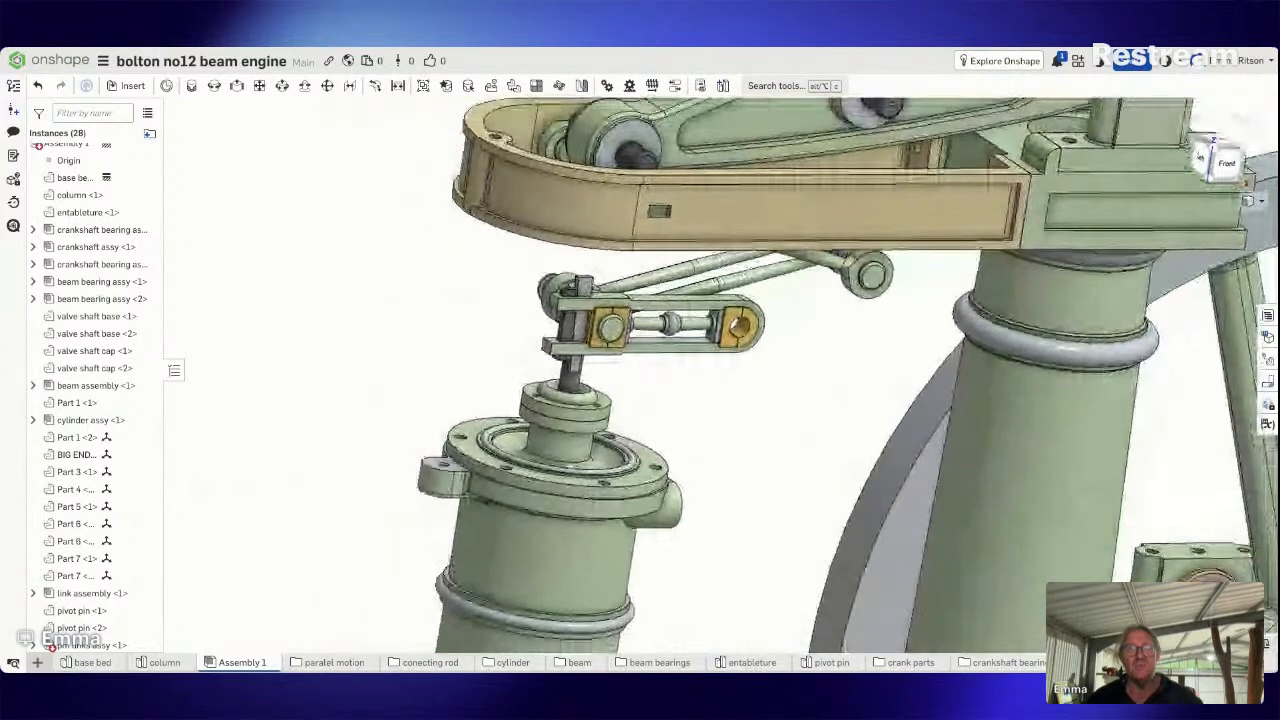
{"action": "scroll", "coordinate": [738, 345], "scroll_direction": "up", "scroll_amount": 1}
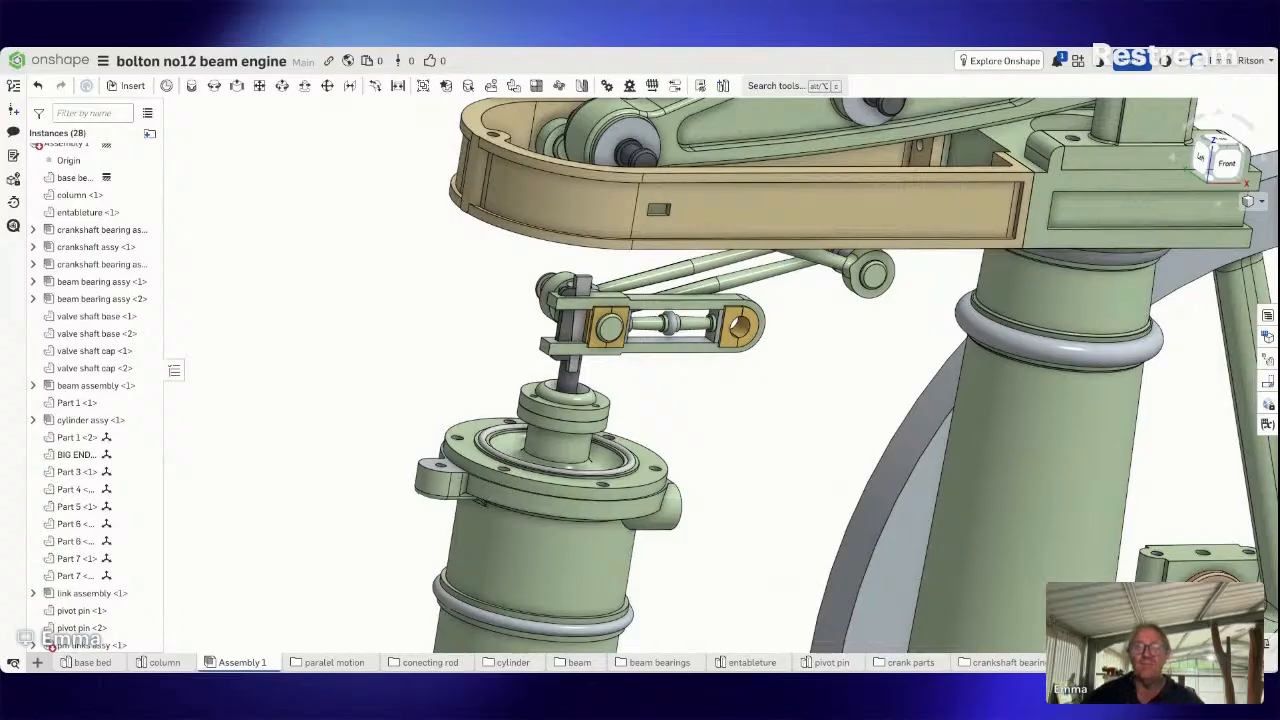
{"action": "right_click_drag", "start_coordinate": [700, 450], "coordinate": [645, 436]}
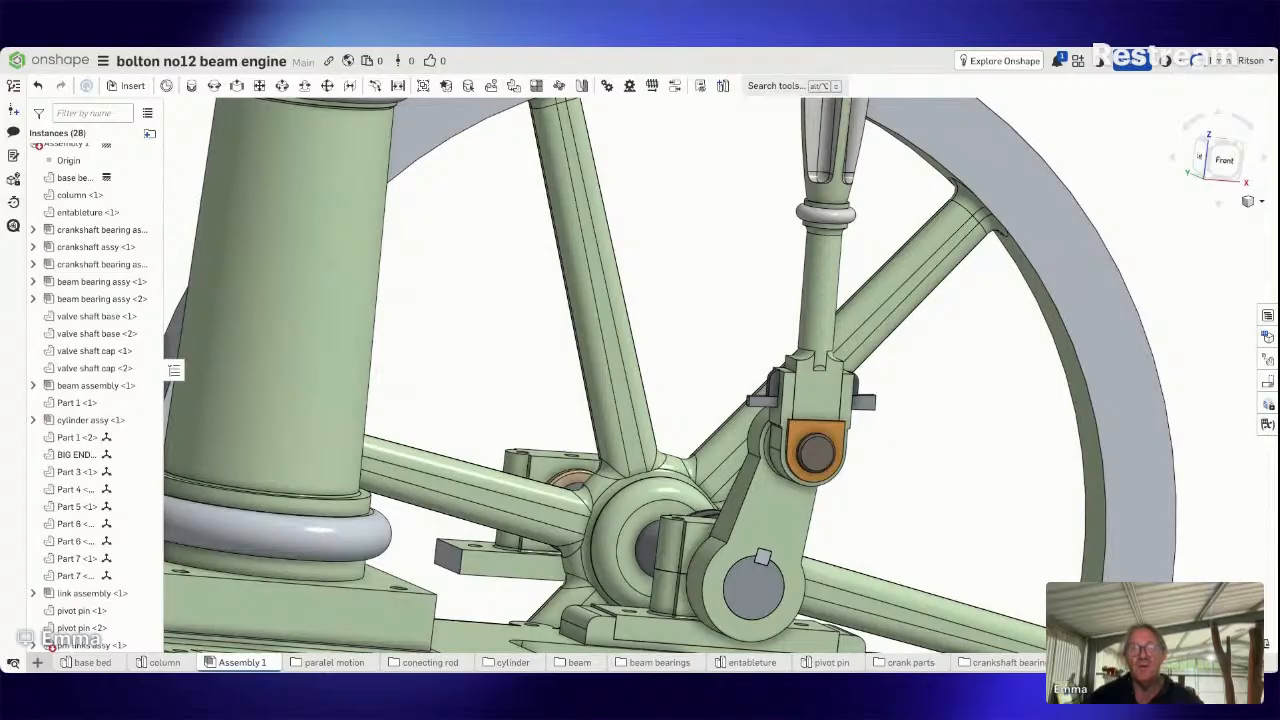
{"action": "right_click_drag", "start_coordinate": [640, 380], "coordinate": [649, 366]}
{"action": "right_click_drag", "start_coordinate": [775, 590], "coordinate": [733, 508]}
{"action": "scroll", "coordinate": [754, 587], "scroll_direction": "up", "scroll_amount": 1}
{"action": "scroll", "coordinate": [760, 553], "scroll_direction": "down", "scroll_amount": 5}
{"action": "scroll", "coordinate": [733, 508], "scroll_direction": "down", "scroll_amount": 2}
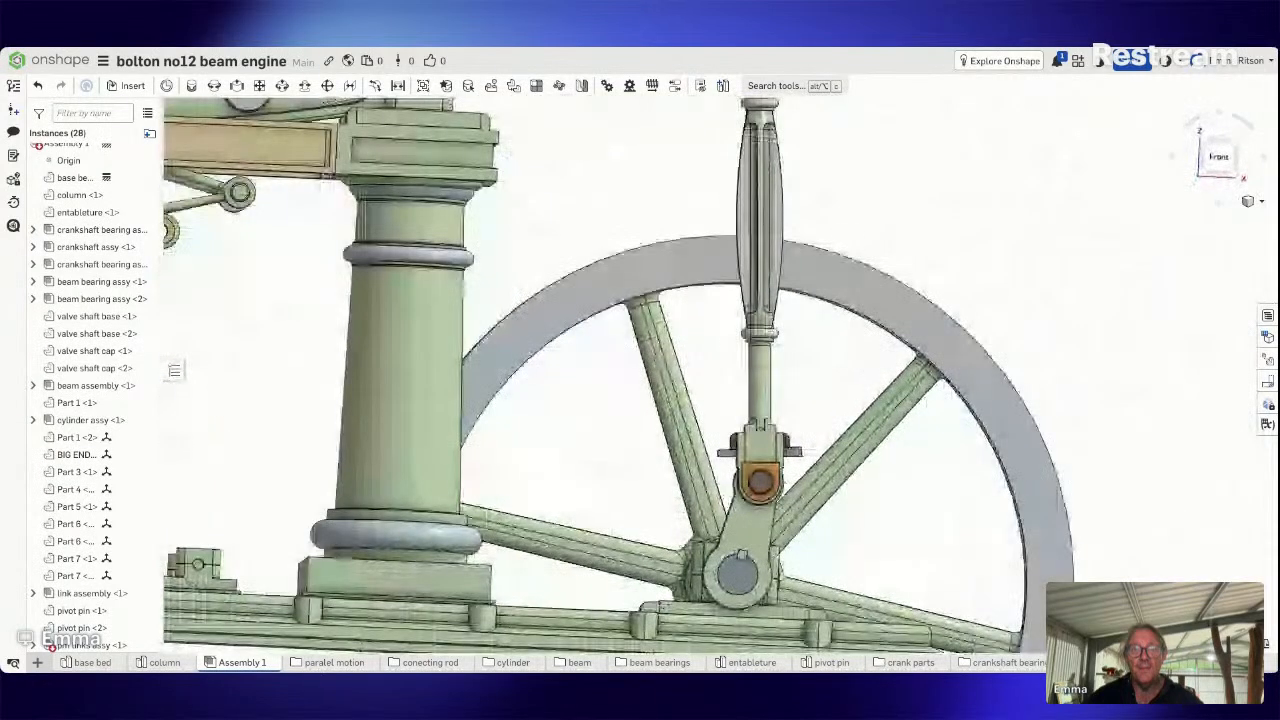
{"action": "scroll", "coordinate": [634, 617], "scroll_direction": "down", "scroll_amount": 3}
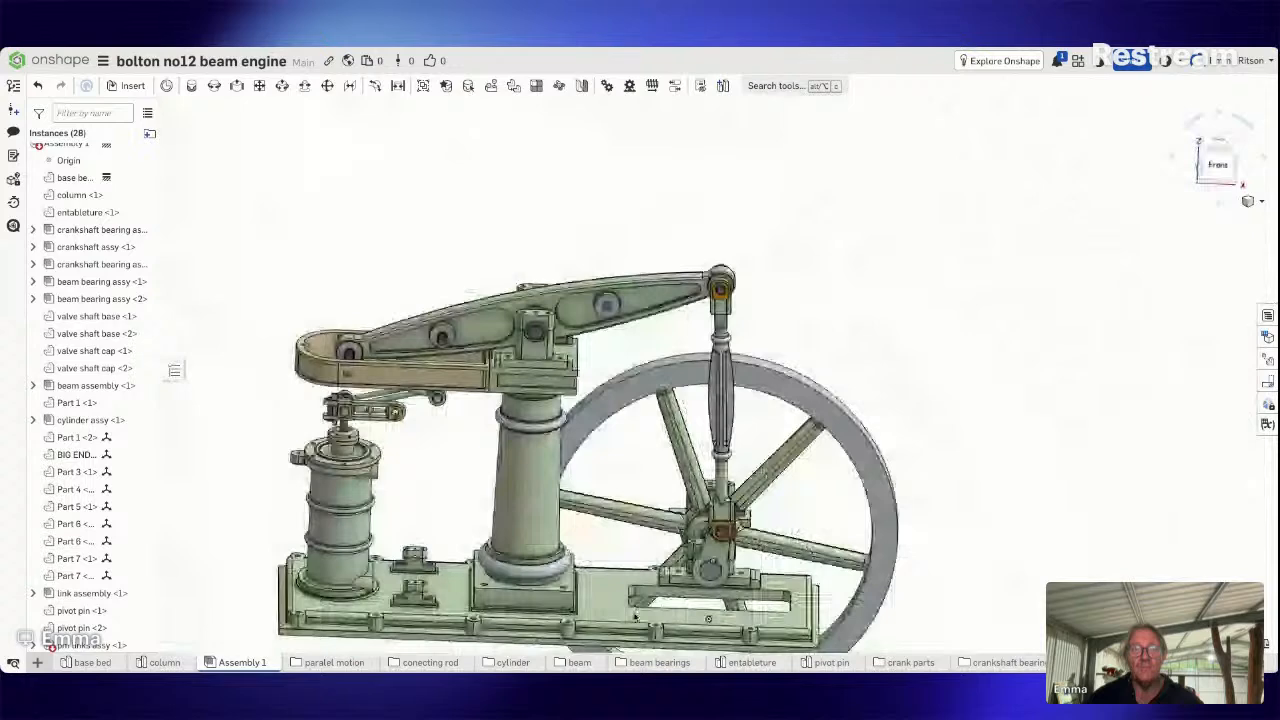
{"action": "right_click_drag", "start_coordinate": [635, 615], "coordinate": [661, 643]}
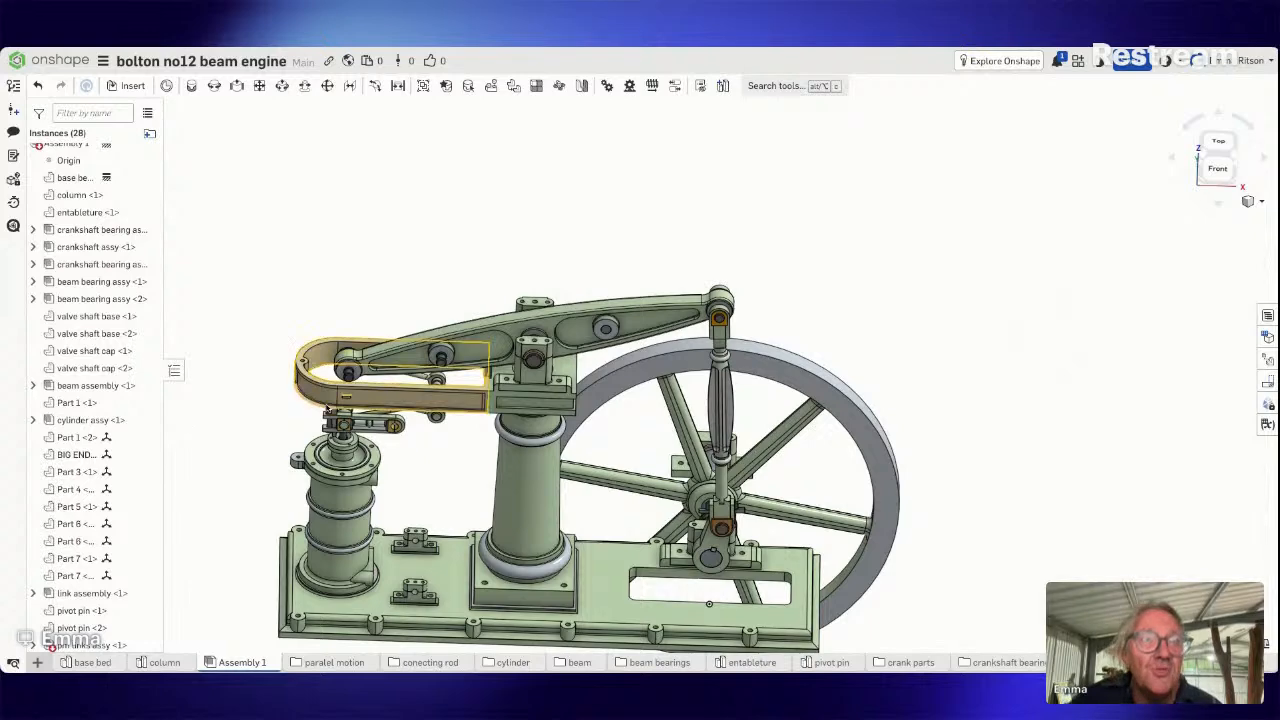
{"action": "scroll", "coordinate": [212, 426], "scroll_direction": "down", "scroll_amount": 2}
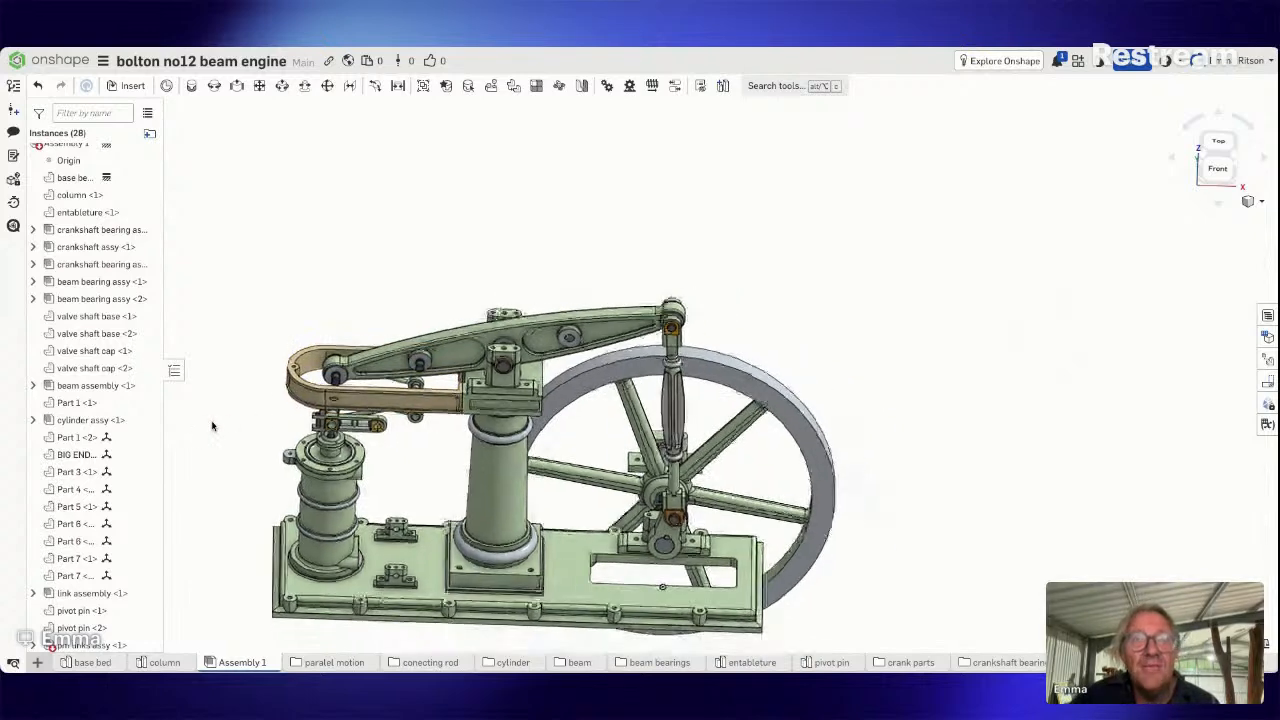
Examine the parallel motion links between the beam and the piston rod from above, the cylinder end and the front.
{"action": "scroll", "coordinate": [212, 426], "scroll_direction": "up", "scroll_amount": 10}
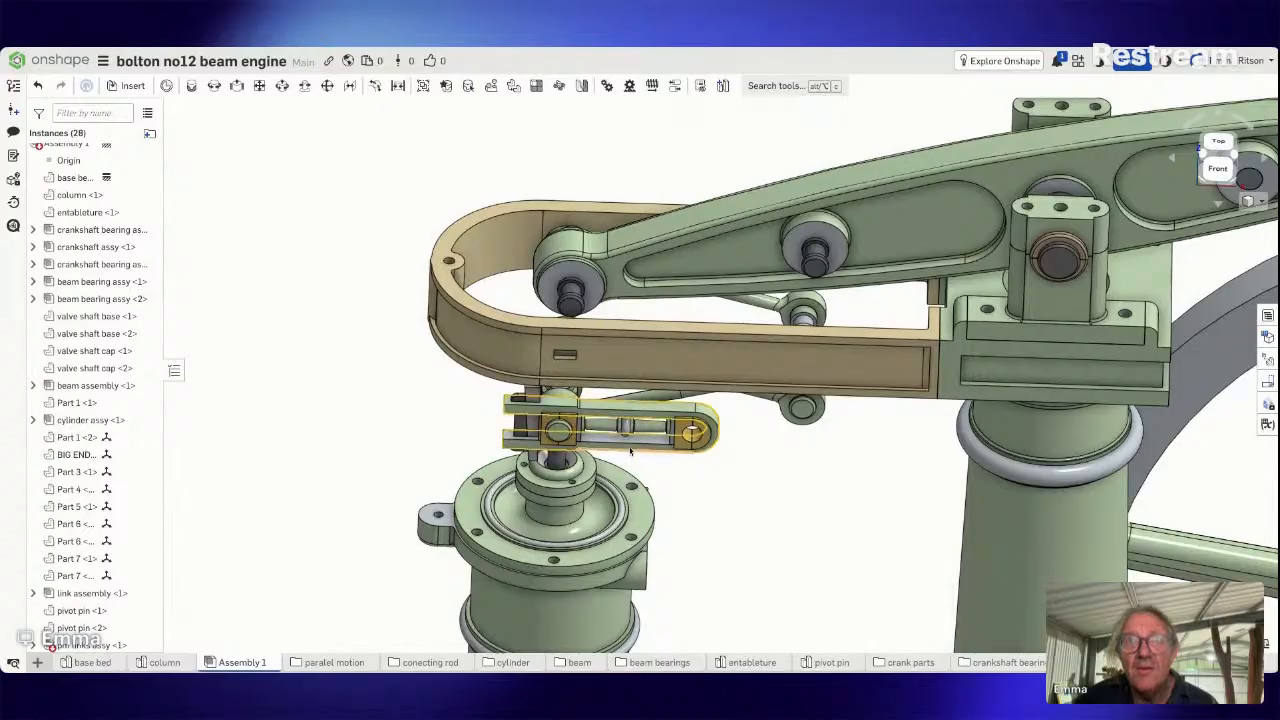
{"action": "right_click_drag", "start_coordinate": [808, 382], "coordinate": [808, 426]}
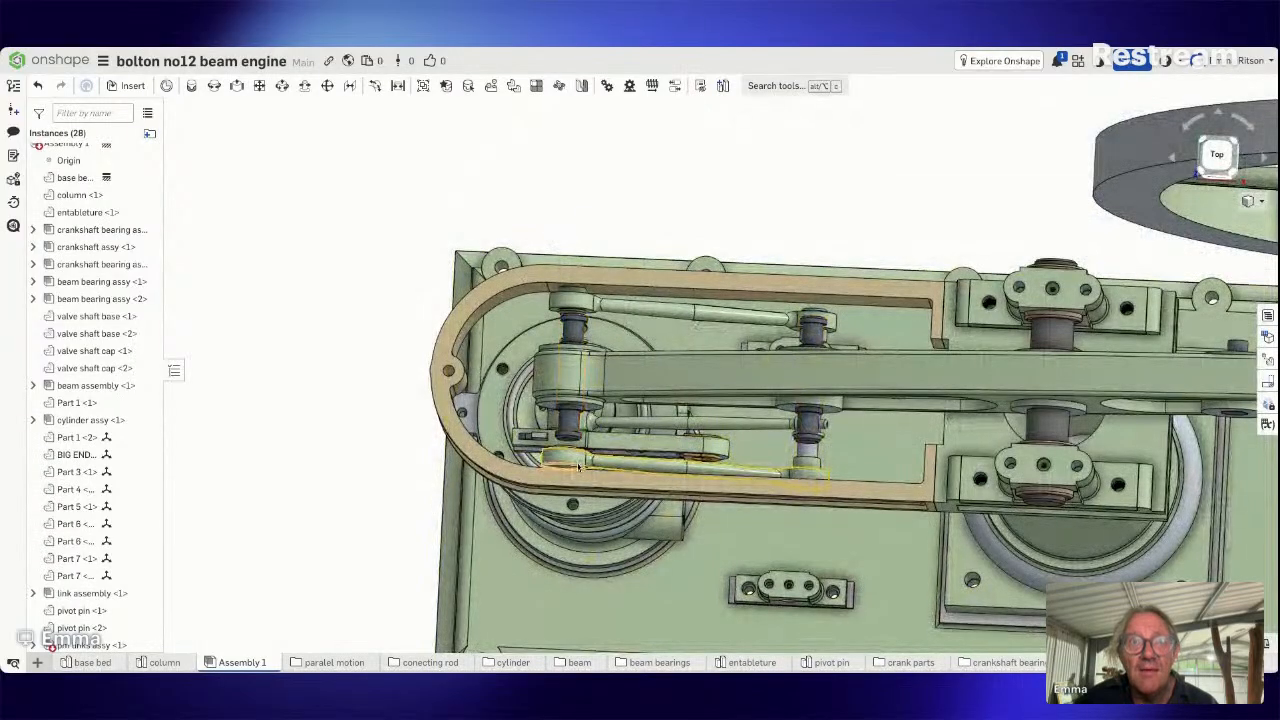
{"action": "left_click_drag", "start_coordinate": [578, 467], "coordinate": [641, 451]}
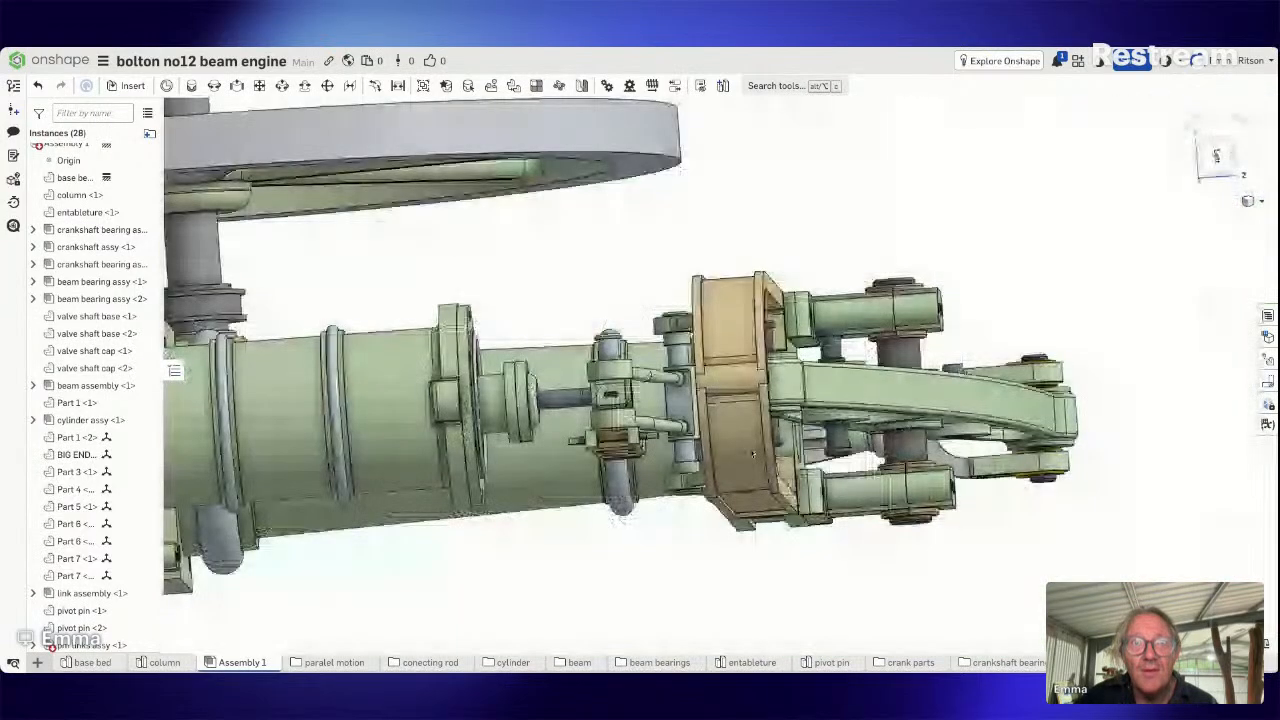
{"action": "right_click_drag", "start_coordinate": [753, 454], "coordinate": [572, 363]}
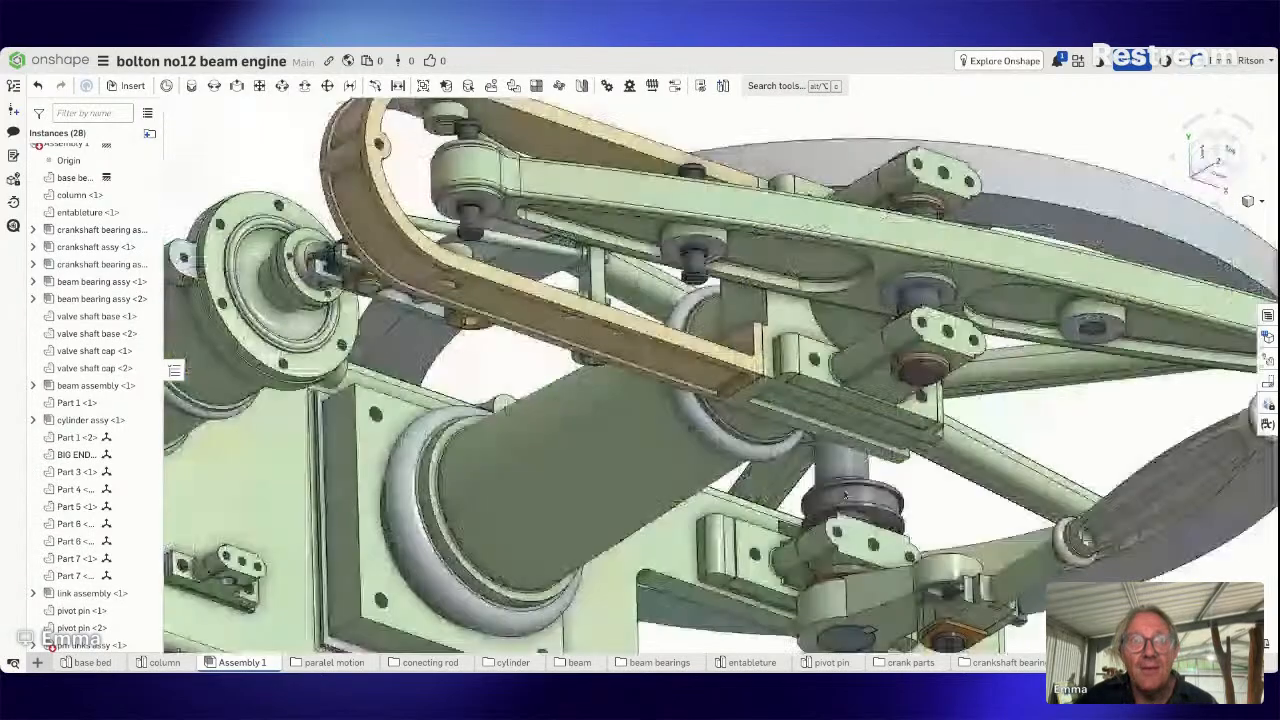
{"action": "right_click_drag", "start_coordinate": [845, 495], "coordinate": [423, 343]}
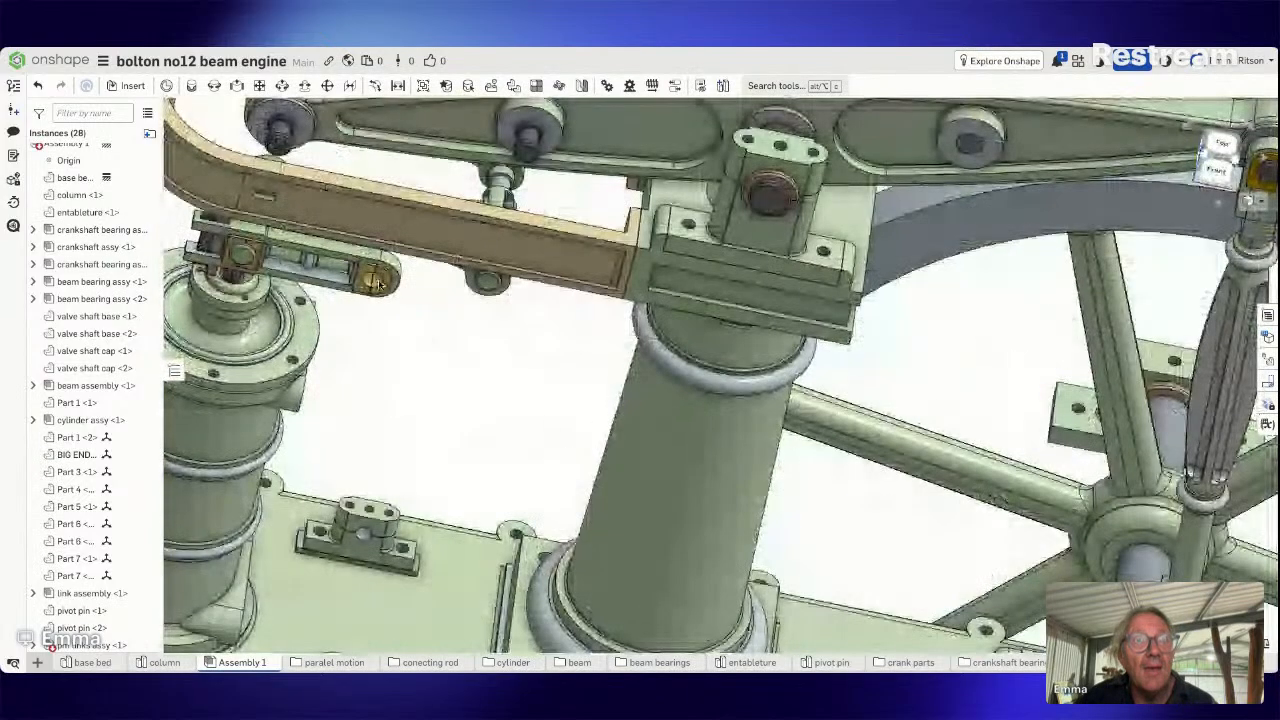
{"action": "scroll", "coordinate": [790, 200], "scroll_direction": "down", "scroll_amount": 5}
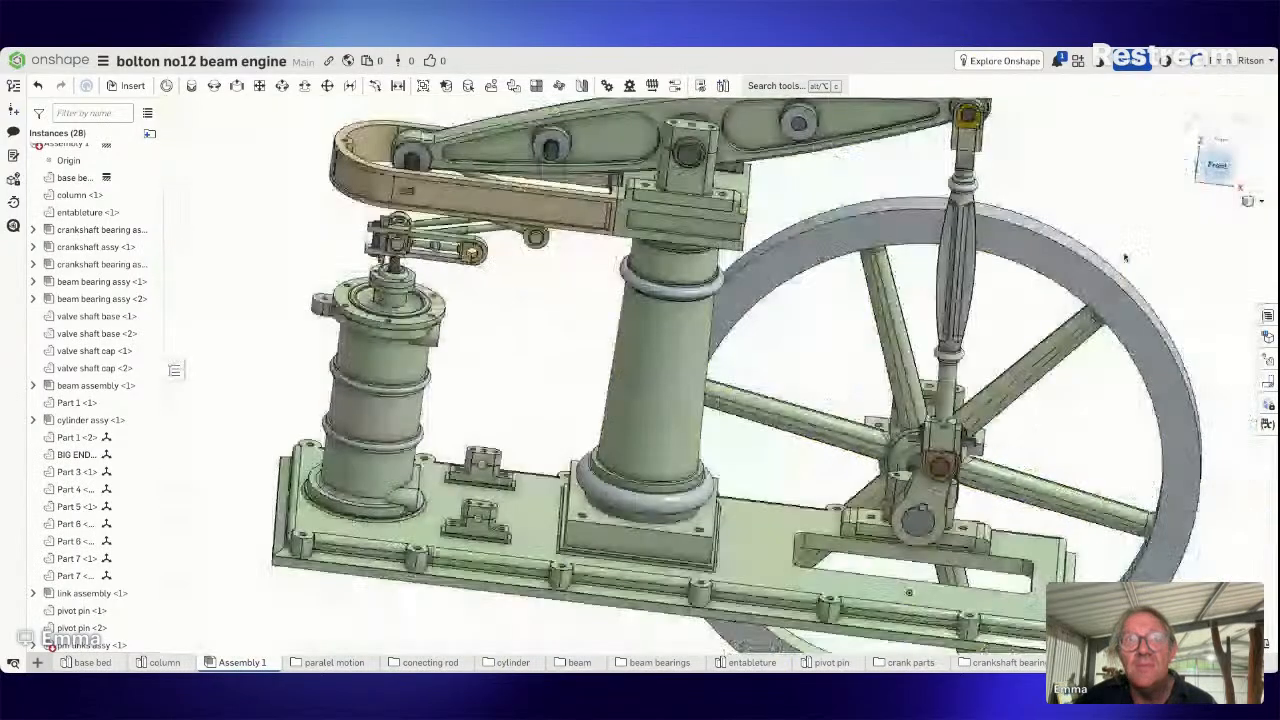
{"action": "left_click", "coordinate": [1217, 165]}
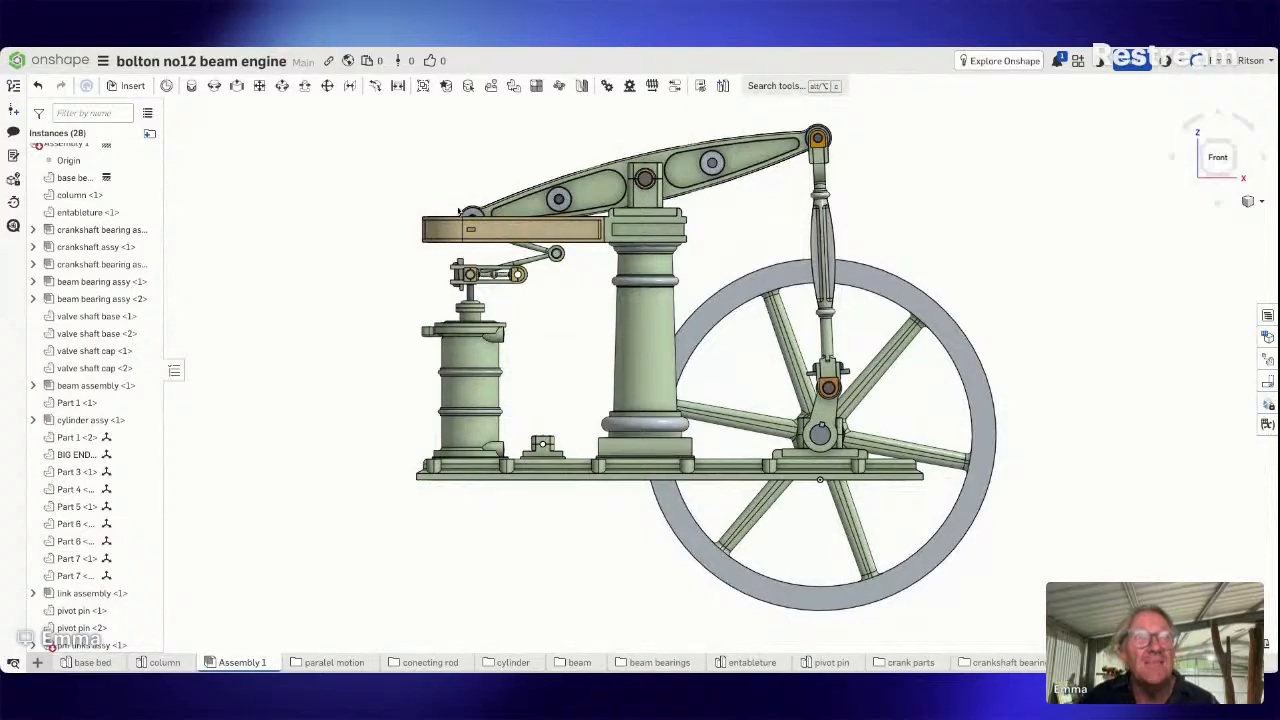
Examine the whole engine from the front and from the flywheel end, including the outboard crankshaft bearing.
{"action": "mouse_move", "coordinate": [475, 232]}
{"action": "right_mouse_down"}
{"action": "mouse_move", "coordinate": [480, 331]}
{"action": "mouse_move", "coordinate": [483, 243]}
{"action": "right_mouse_up"}
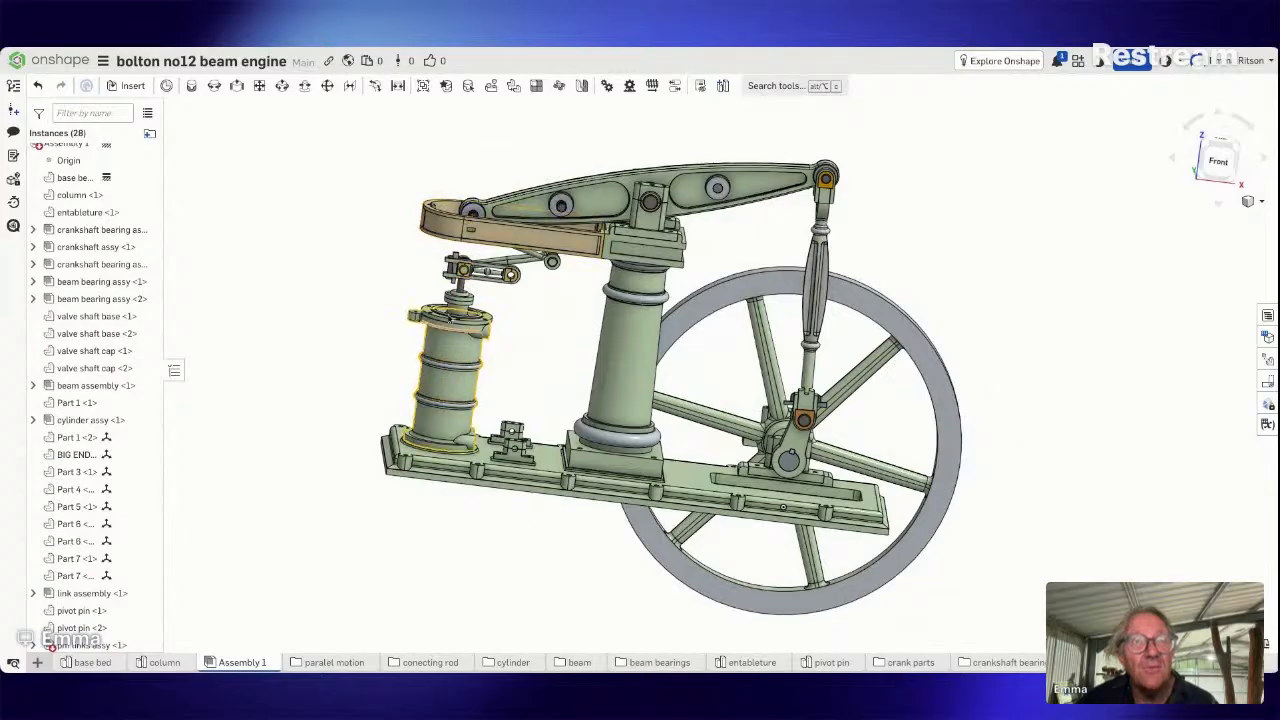
{"action": "right_click_drag", "start_coordinate": [350, 305], "coordinate": [345, 295]}
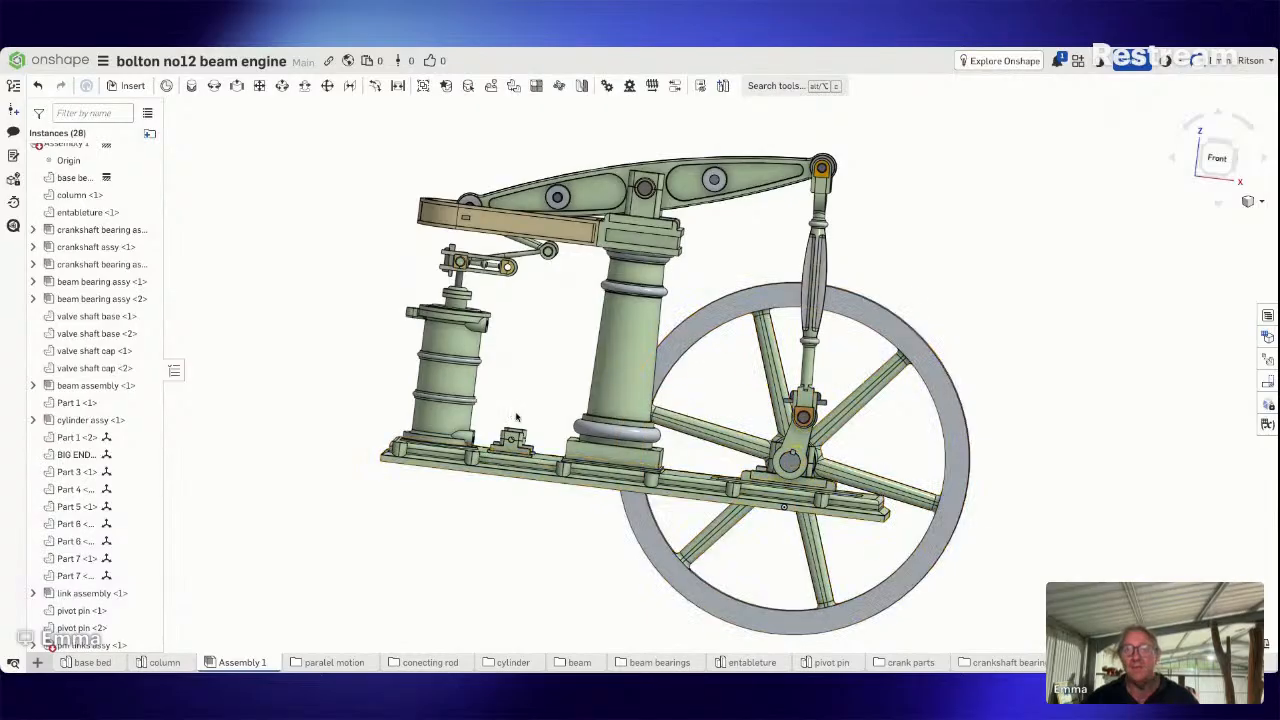
{"action": "right_click_drag", "start_coordinate": [822, 468], "coordinate": [761, 516]}
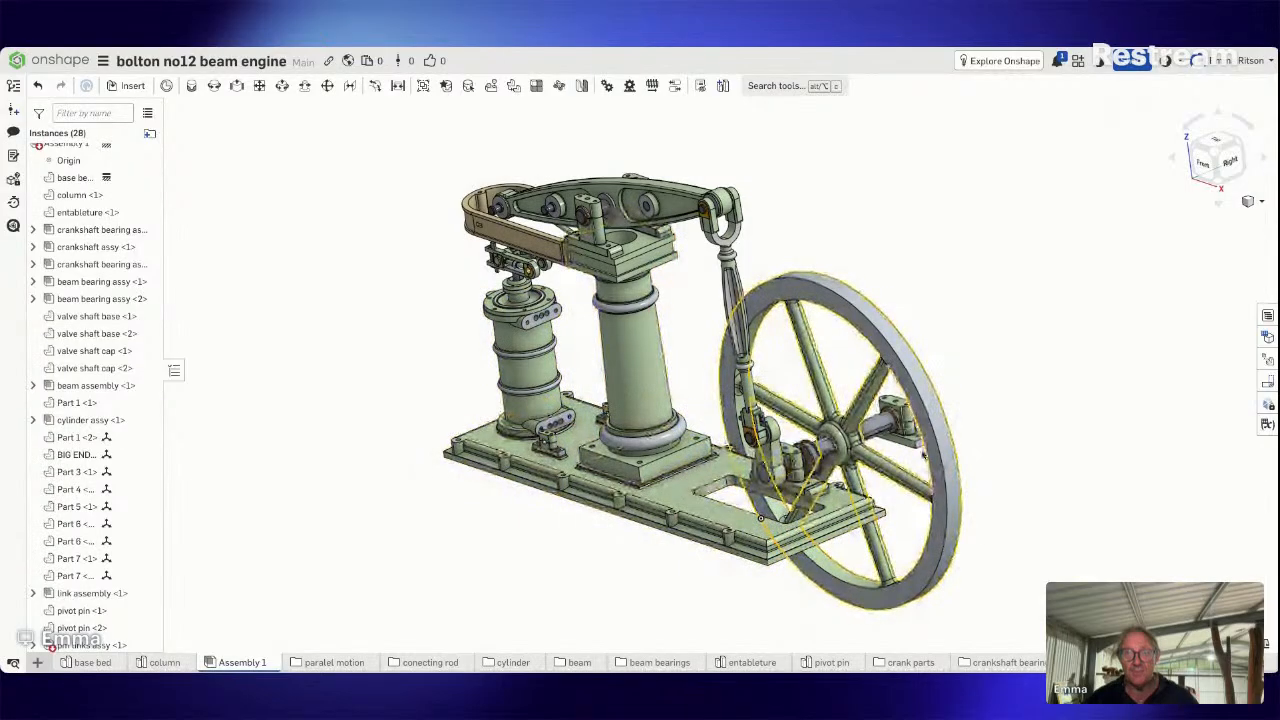
{"action": "right_click_drag", "start_coordinate": [971, 429], "coordinate": [1026, 439]}
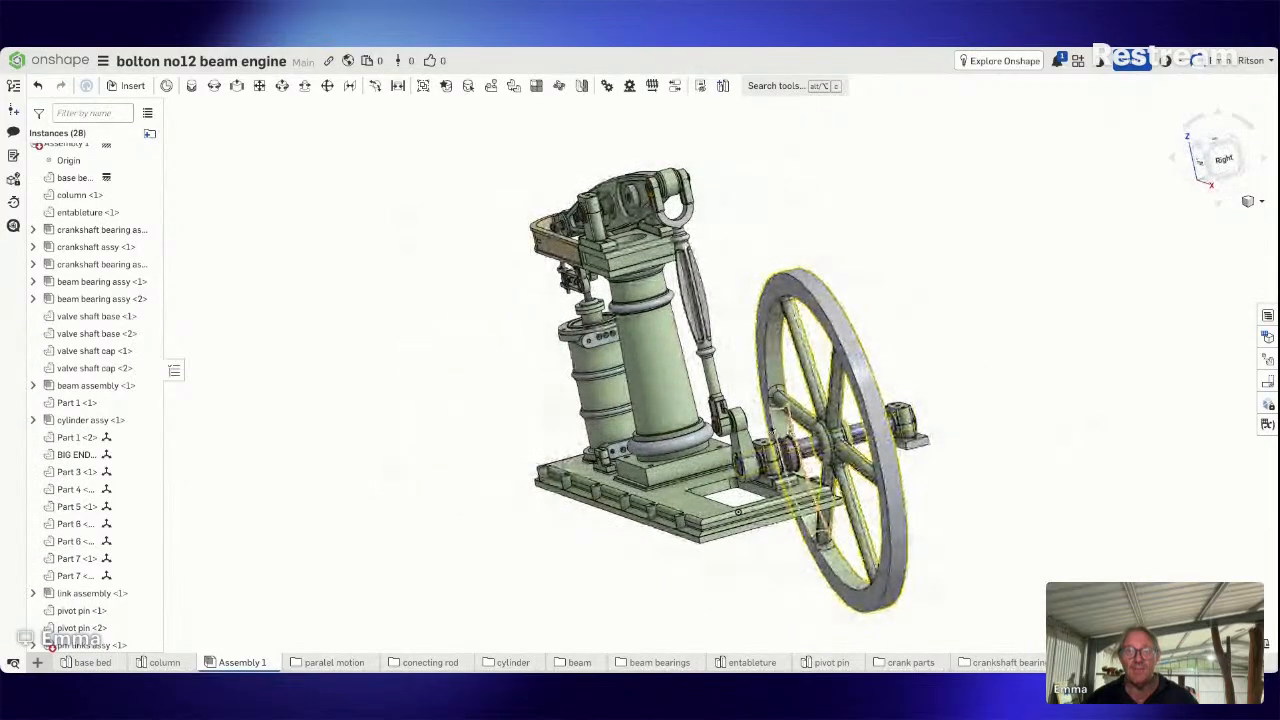
{"action": "right_click_drag", "start_coordinate": [1066, 386], "coordinate": [1111, 383]}
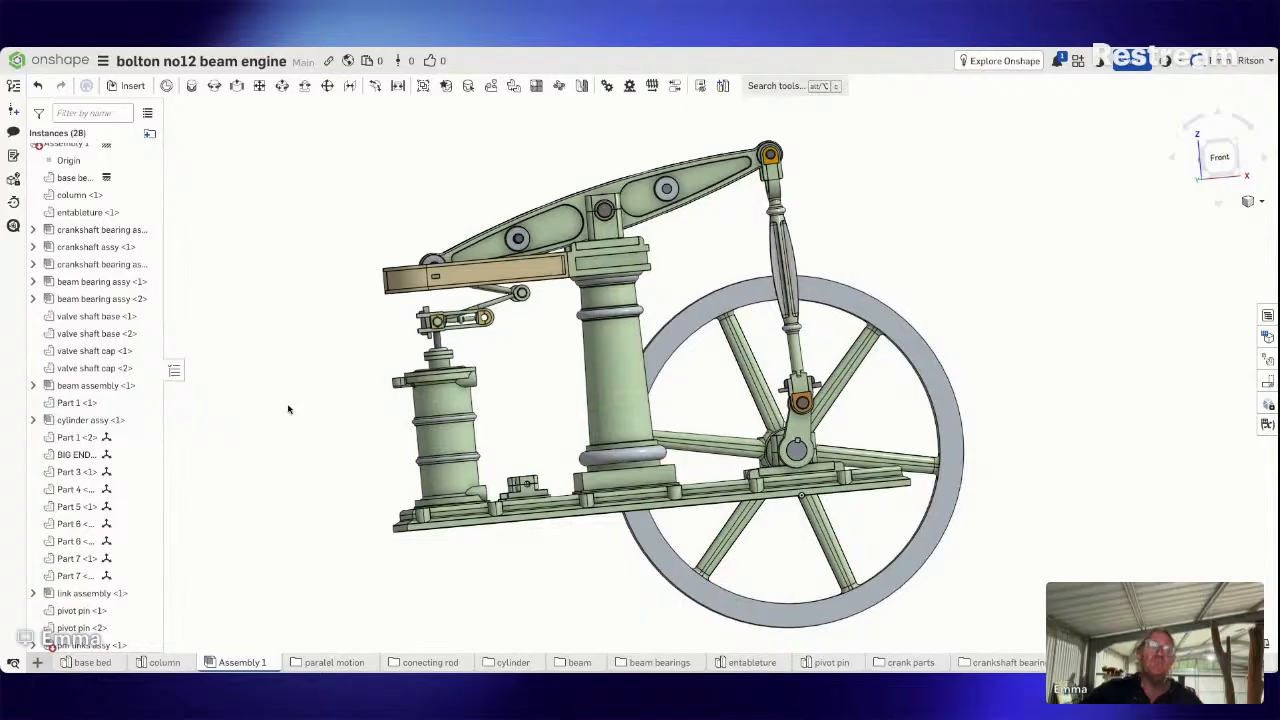
{"action": "right_click_drag", "start_coordinate": [305, 411], "coordinate": [543, 355]}
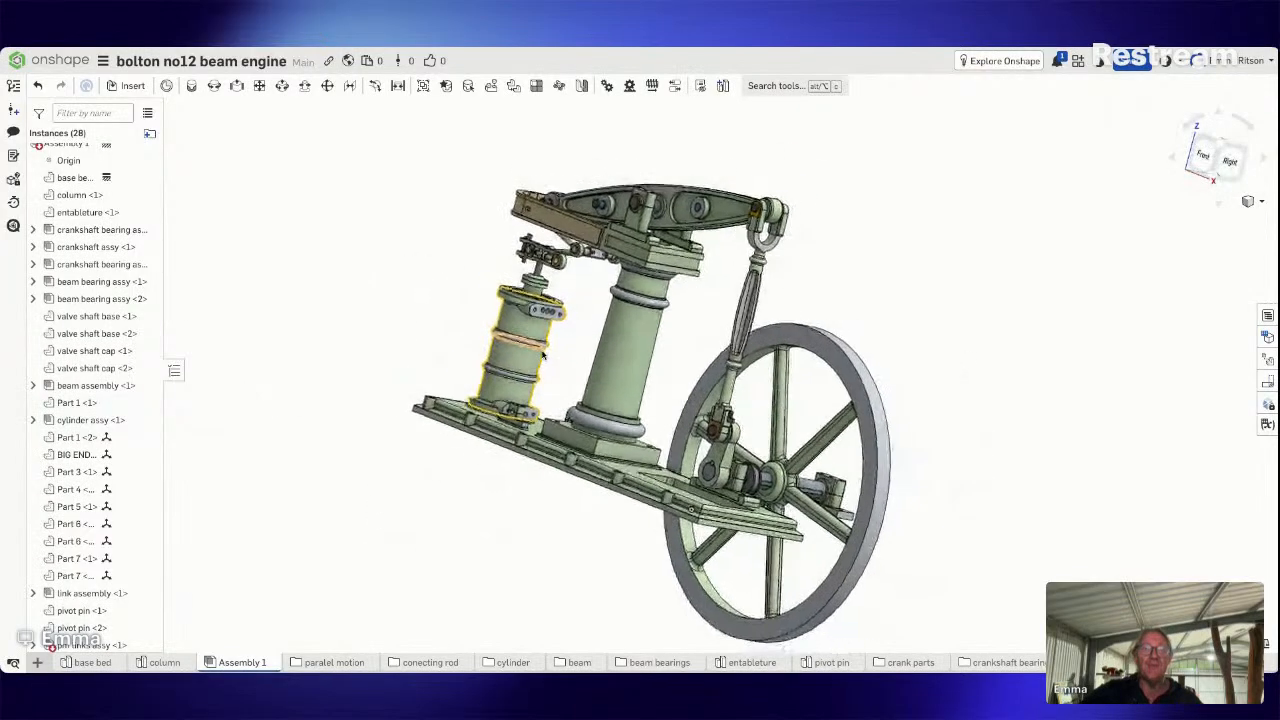
Examine the cylinder's ported flanges and the valve shaft bearings on the base bed.
{"action": "scroll", "coordinate": [543, 355], "scroll_direction": "up", "scroll_amount": 5}
{"action": "scroll", "coordinate": [543, 355], "scroll_direction": "up", "scroll_amount": 5}
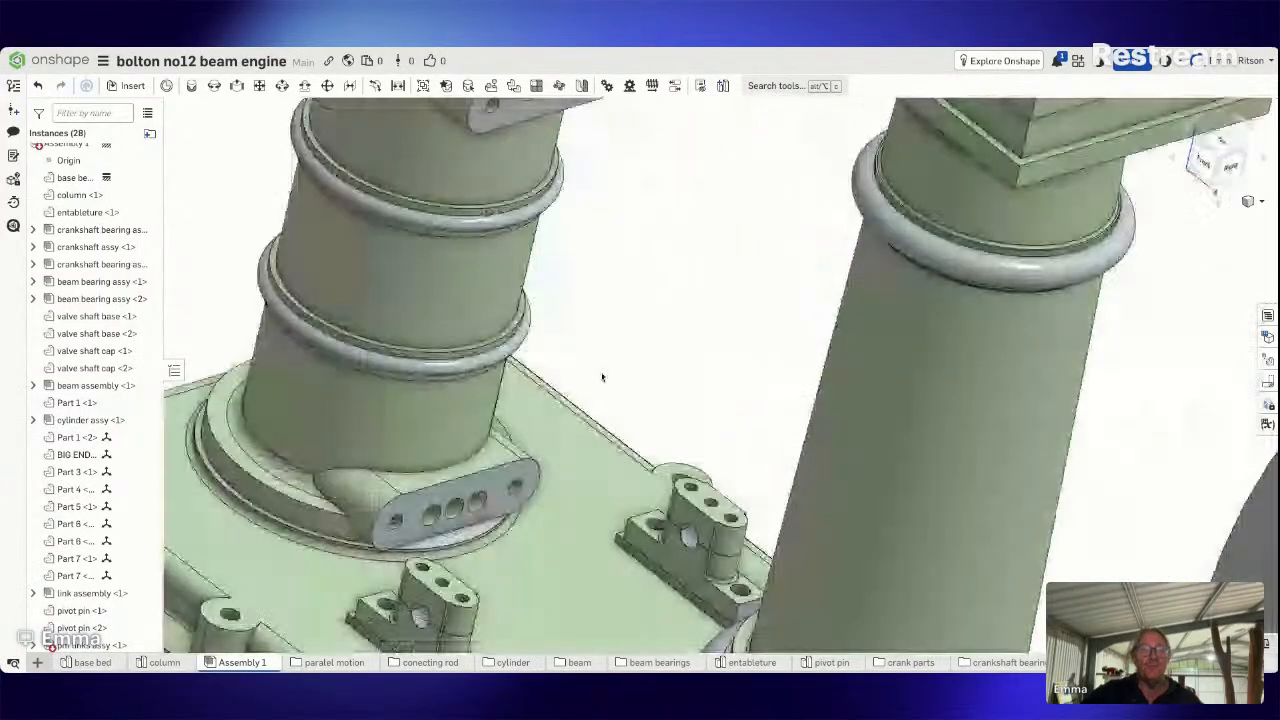
{"action": "scroll", "coordinate": [602, 377], "scroll_direction": "up", "scroll_amount": 4}
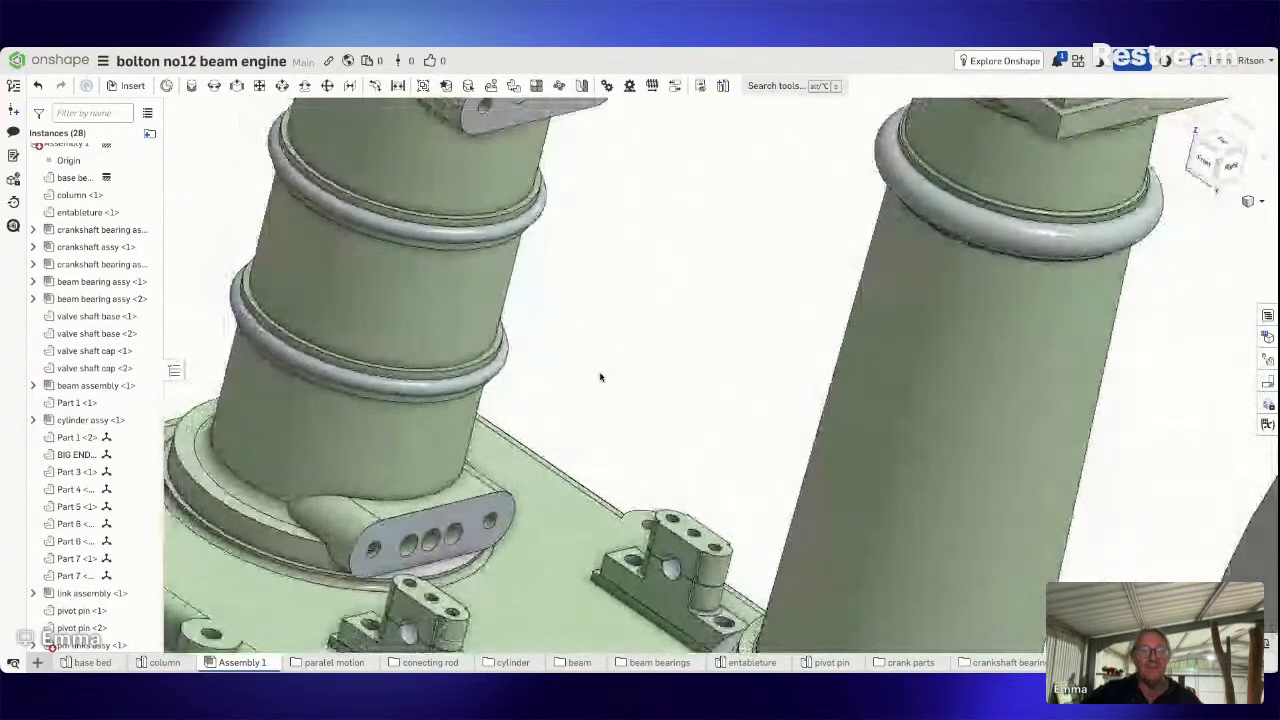
{"action": "scroll", "coordinate": [601, 377], "scroll_direction": "down", "scroll_amount": 2}
{"action": "scroll", "coordinate": [601, 377], "scroll_direction": "down", "scroll_amount": 4}
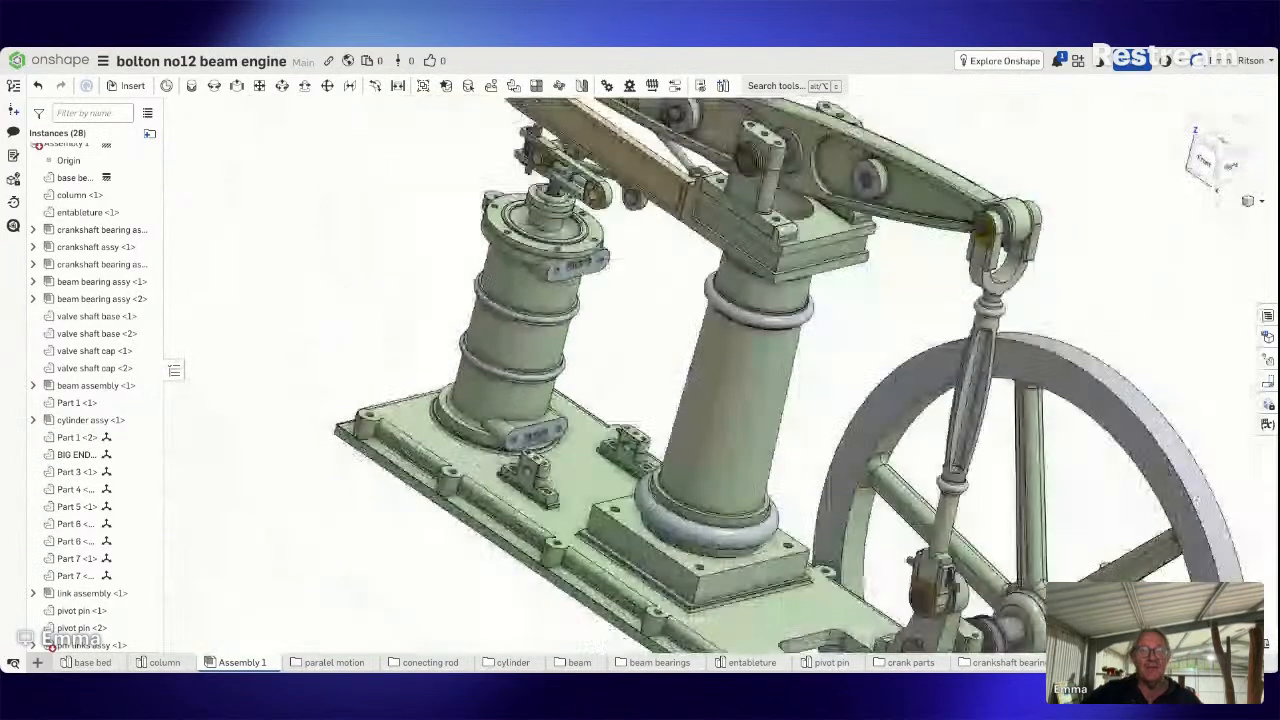
{"action": "scroll", "coordinate": [601, 377], "scroll_direction": "down", "scroll_amount": 1}
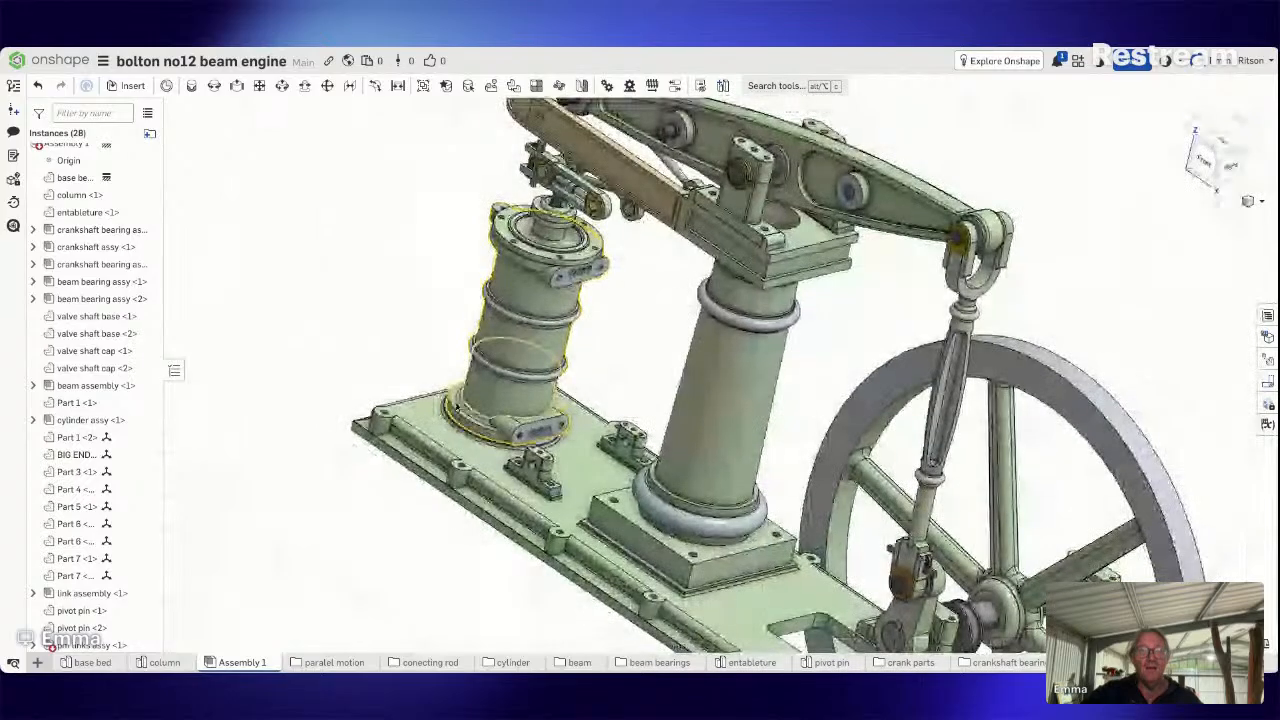
Inspect a front section view of the engine cut through the column's axis, and discard the section.
{"action": "left_click", "coordinate": [1206, 163]}
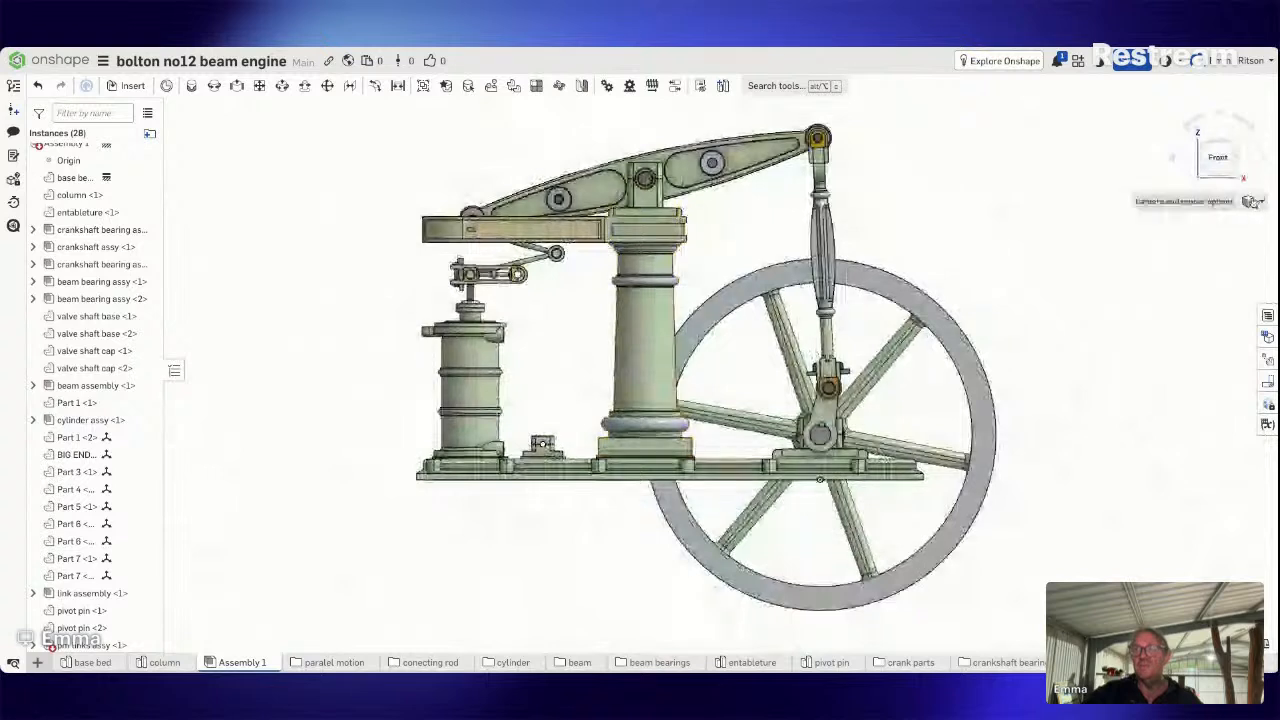
{"action": "left_click", "coordinate": [1251, 202]}
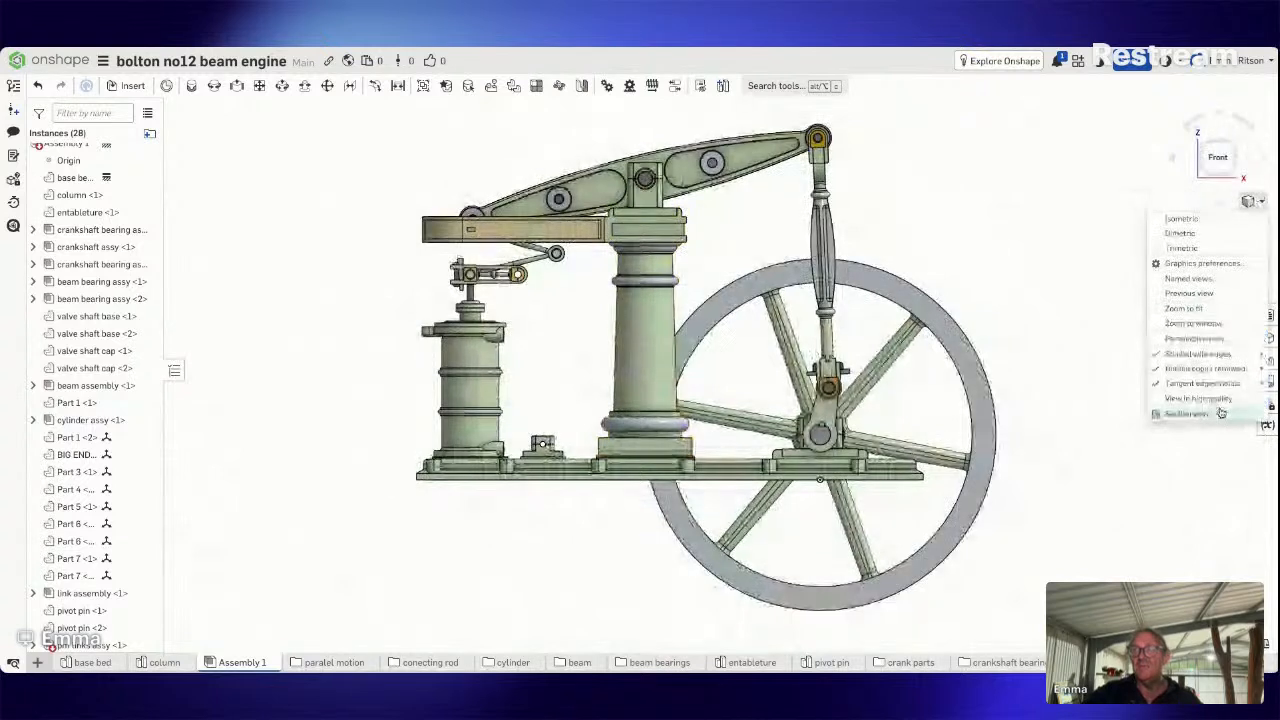
{"action": "left_click", "coordinate": [1186, 413]}
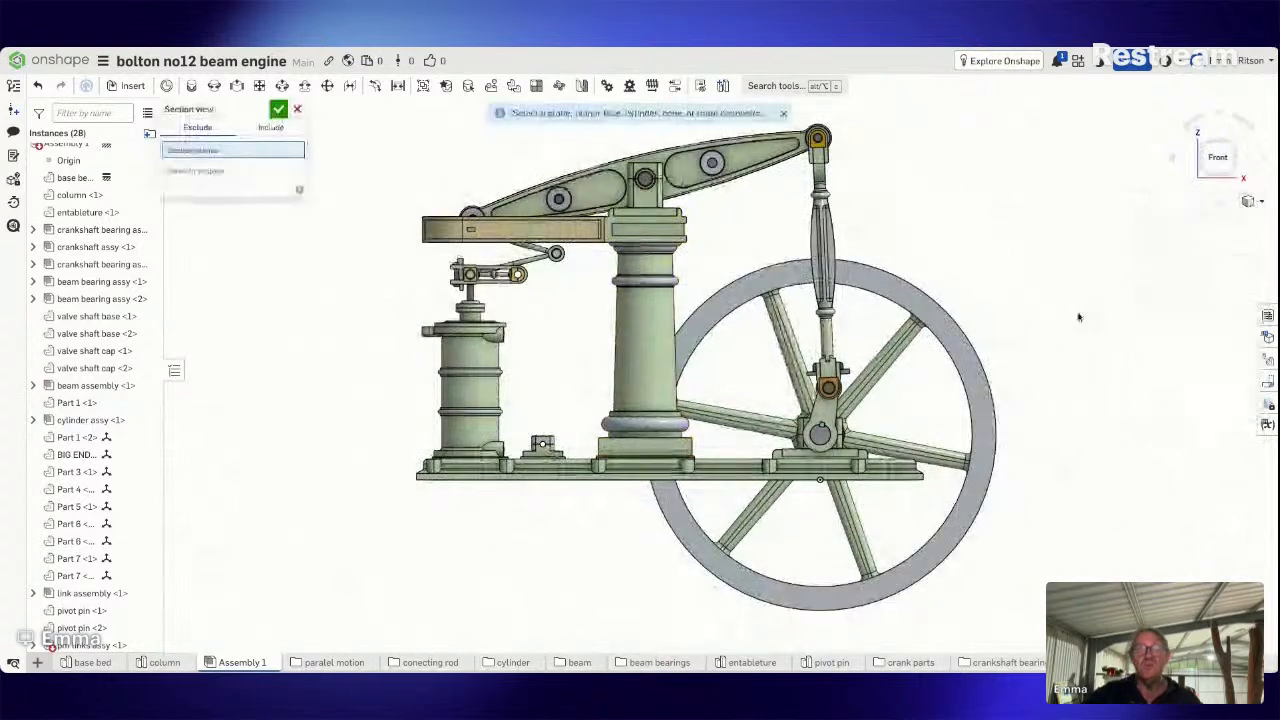
{"action": "left_click", "coordinate": [648, 373]}
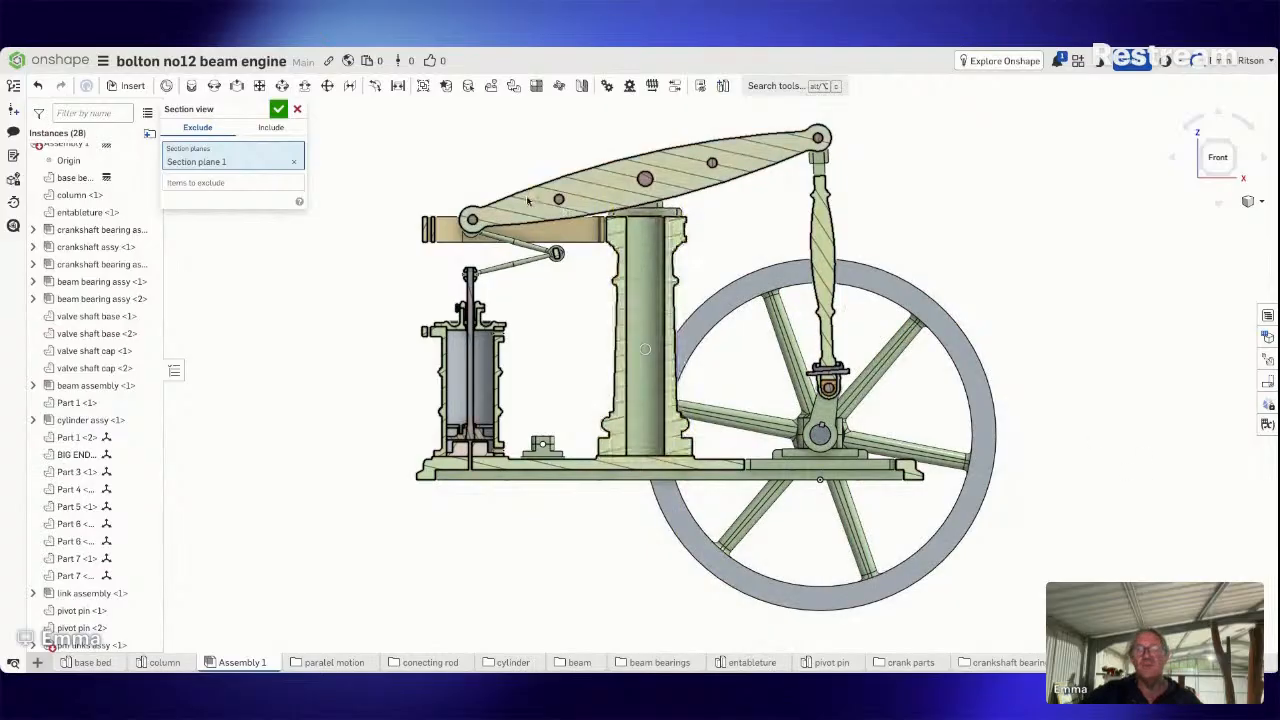
{"action": "left_click", "coordinate": [297, 108]}
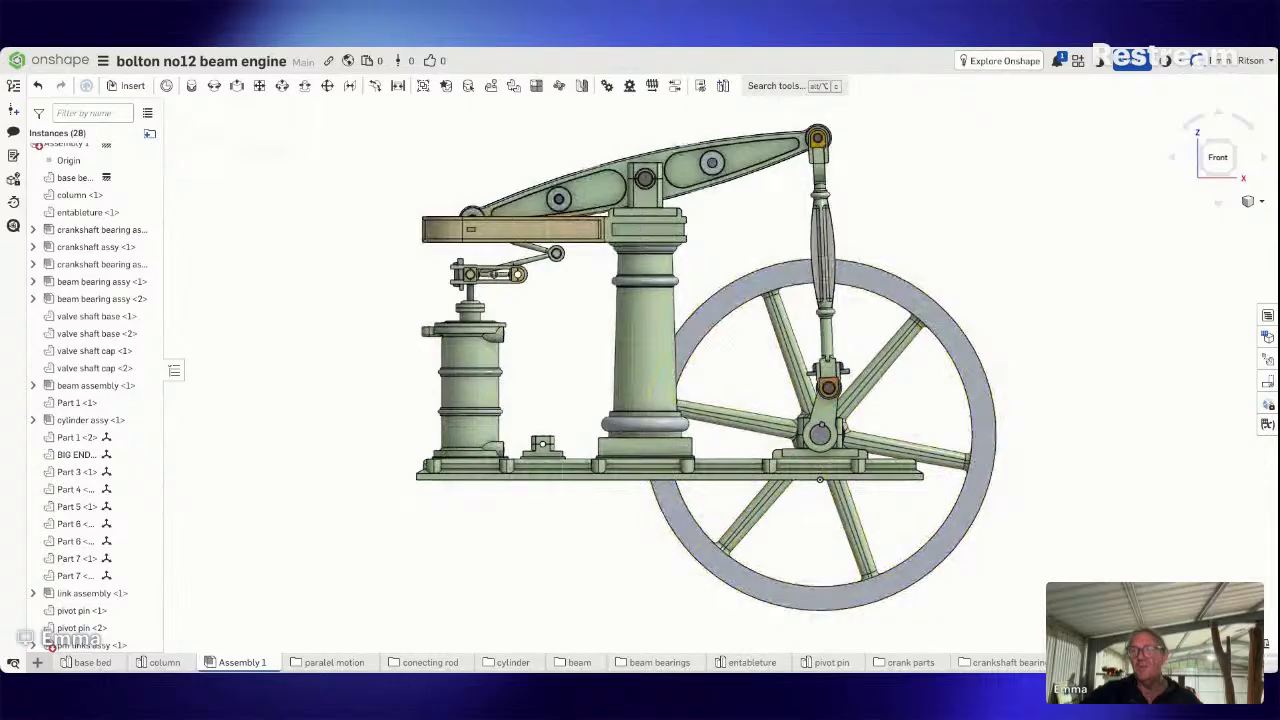
Measure the mass properties of all the engine's parts and review the list of included parts down to the flywheel.
{"action": "left_click", "coordinate": [1267, 646]}
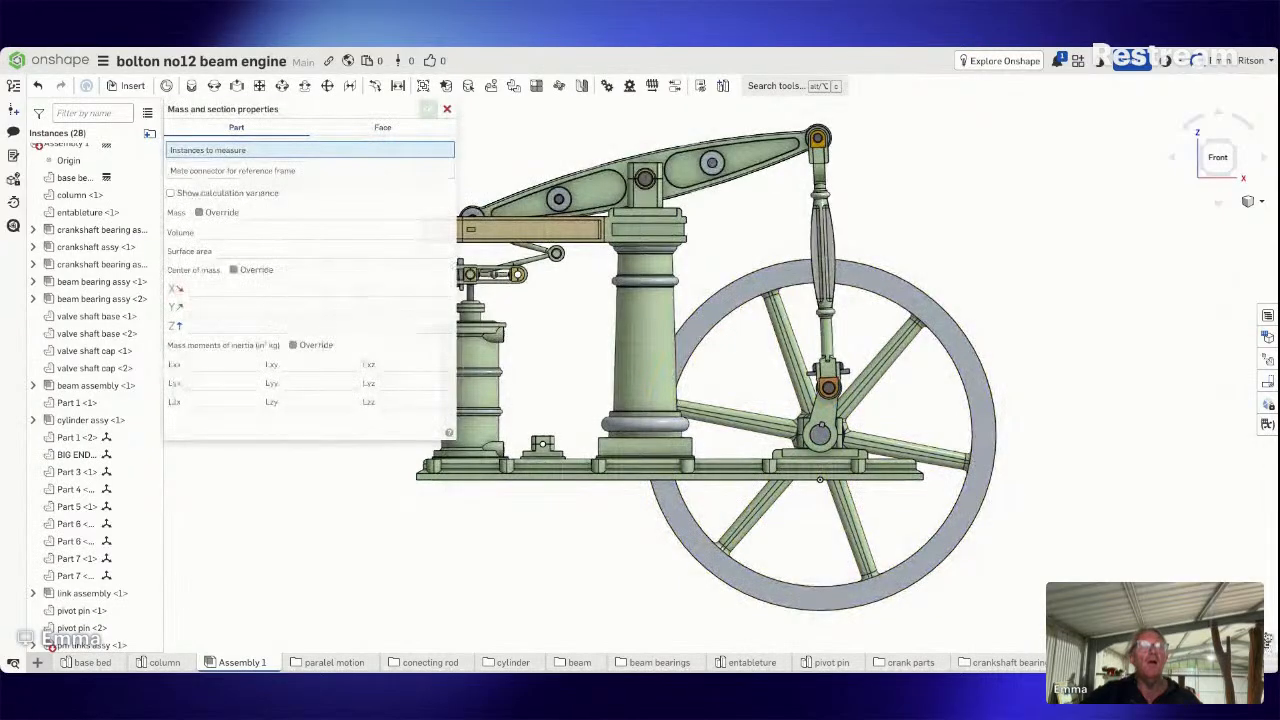
{"action": "left_click_drag", "start_coordinate": [1150, 635], "coordinate": [345, 106]}
{"action": "scroll", "coordinate": [373, 365], "scroll_direction": "down", "scroll_amount": 3}
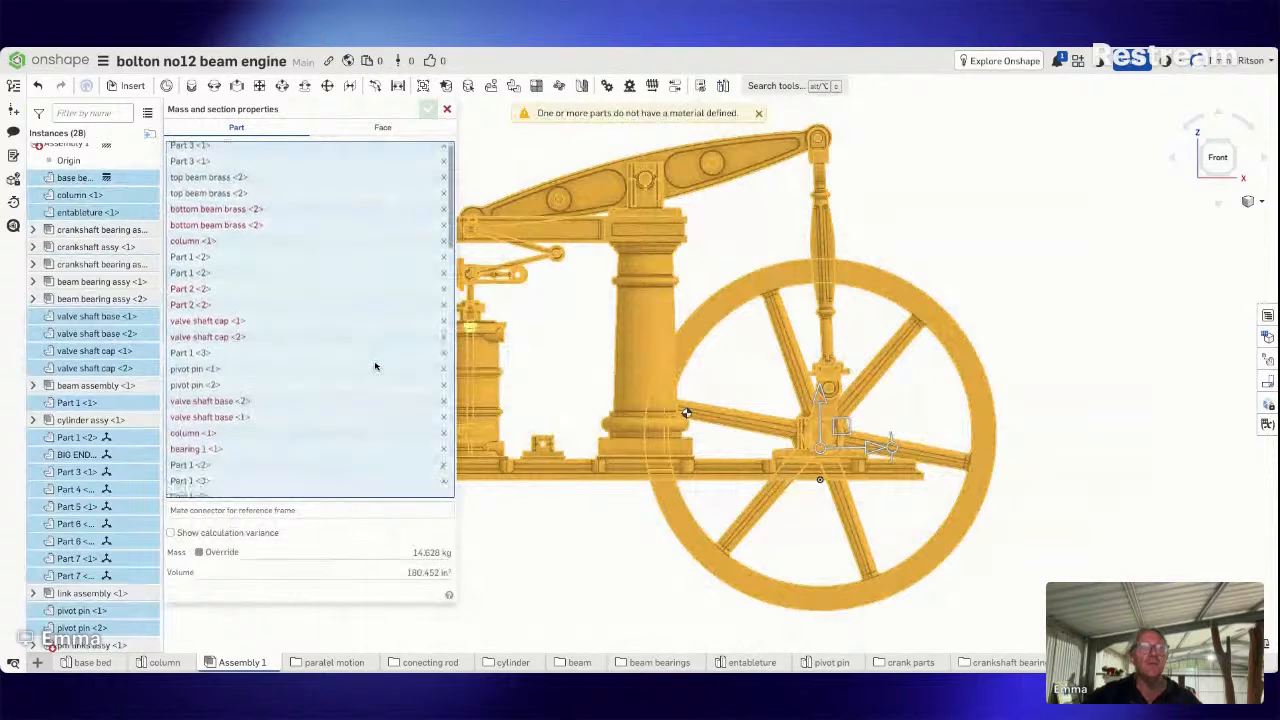
{"action": "scroll", "coordinate": [437, 376], "scroll_direction": "down", "scroll_amount": 2}
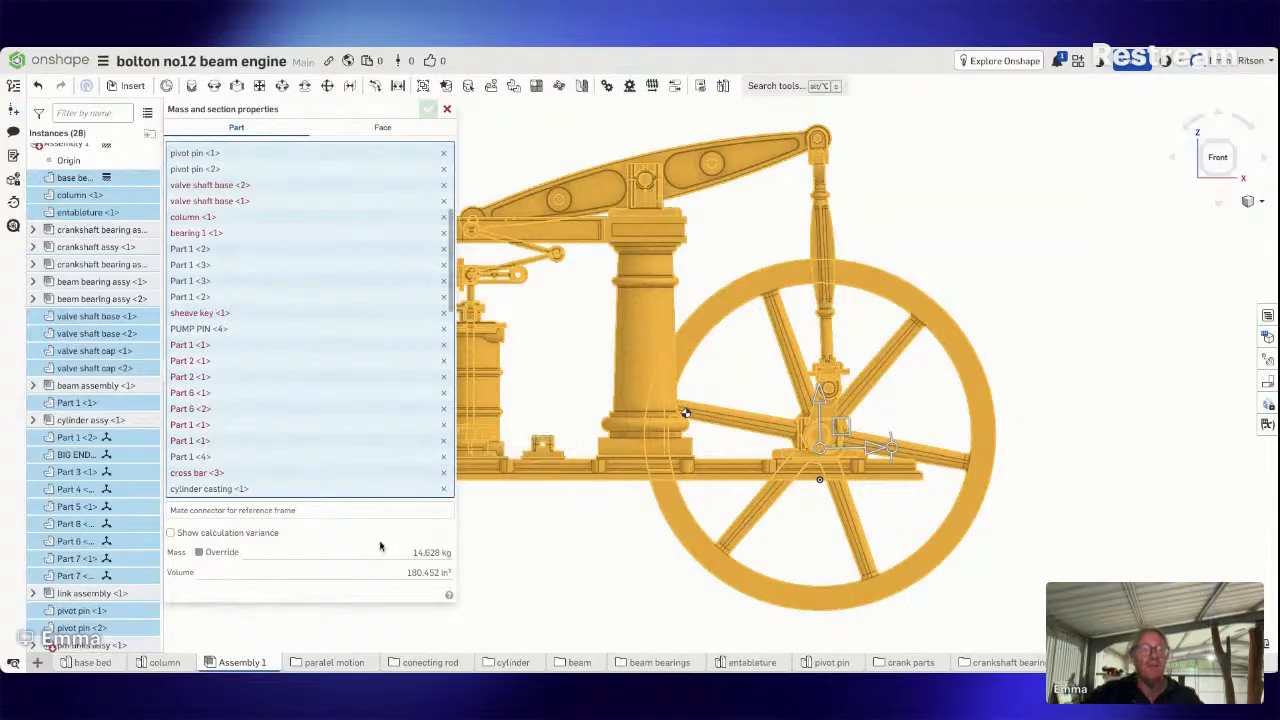
{"action": "scroll", "coordinate": [336, 454], "scroll_direction": "down", "scroll_amount": 10}
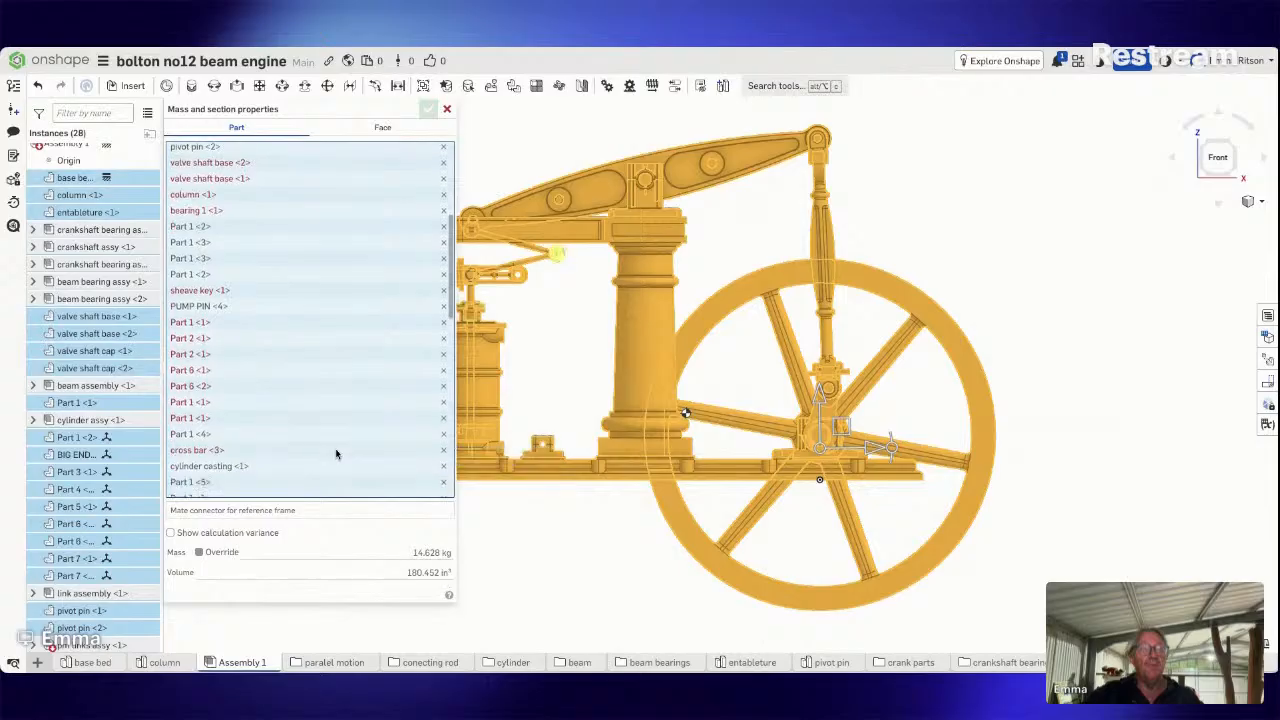
{"action": "scroll", "coordinate": [336, 454], "scroll_direction": "down", "scroll_amount": 4}
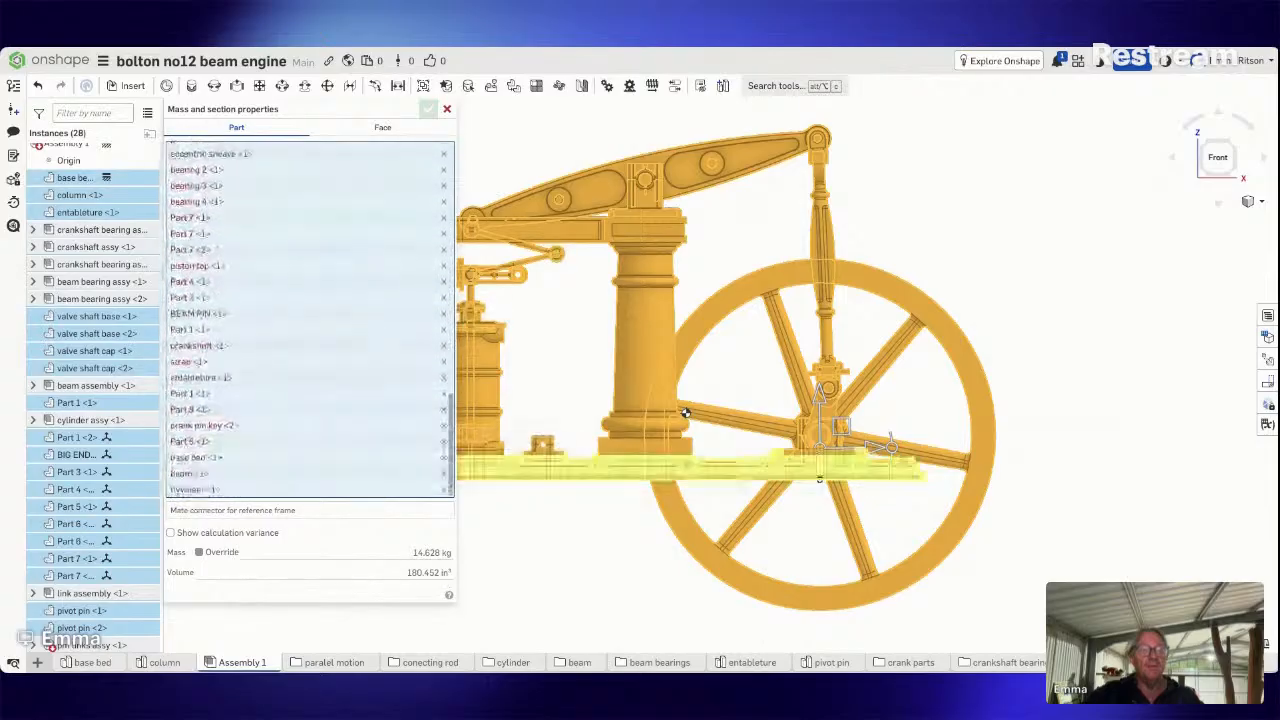
{"action": "mouse_move", "coordinate": [422, 562]}
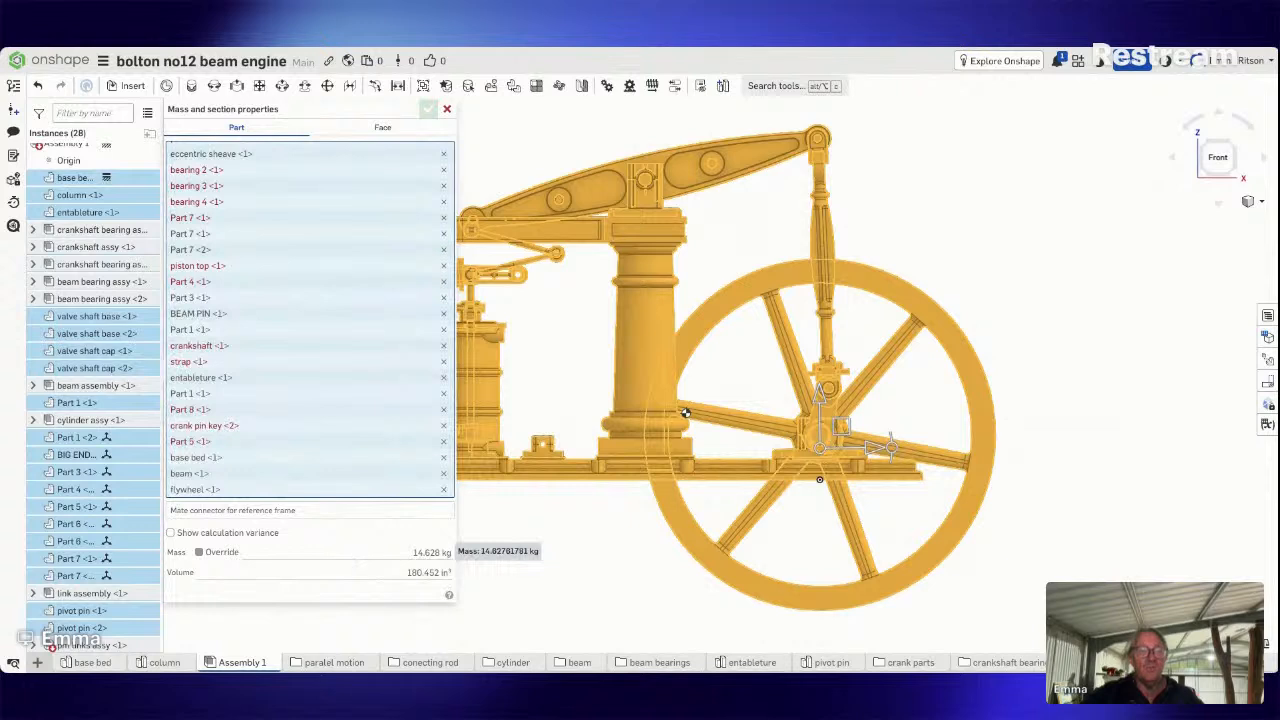
Finish reviewing the included parts and close the mass and section properties of the engine.
{"action": "scroll", "coordinate": [466, 313], "scroll_direction": "down", "scroll_amount": 1}
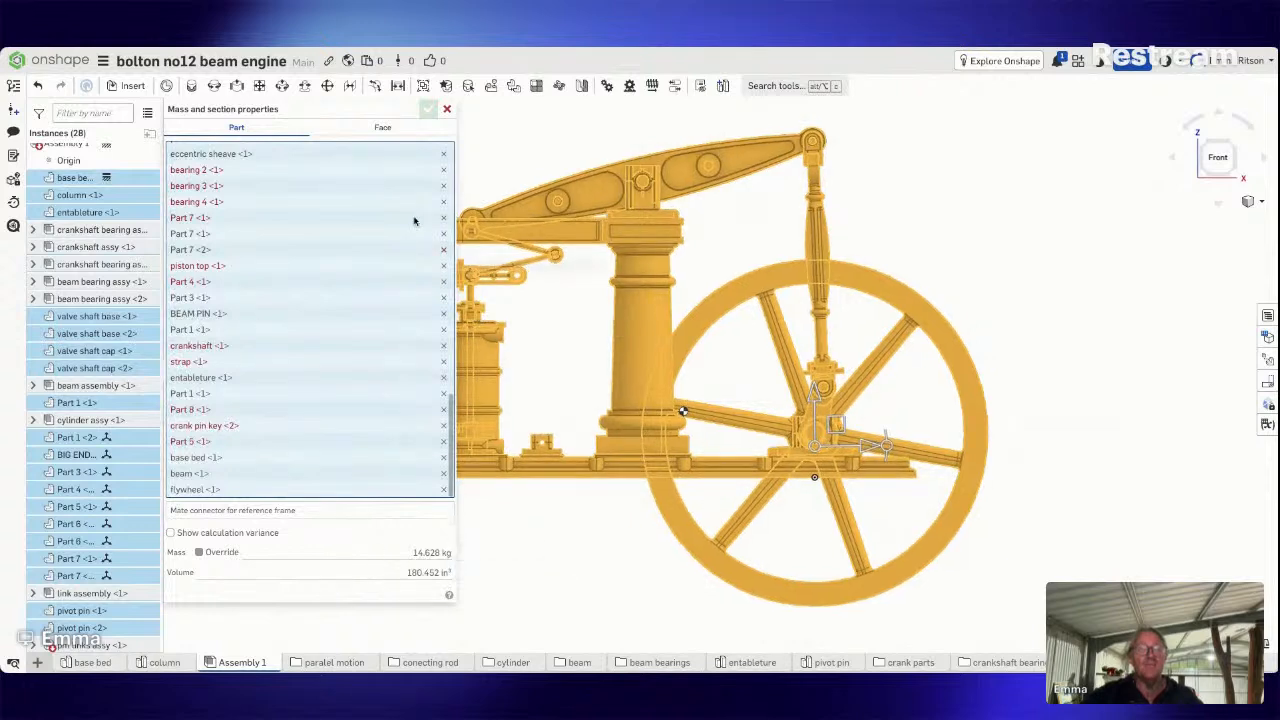
{"action": "left_click", "coordinate": [447, 108]}
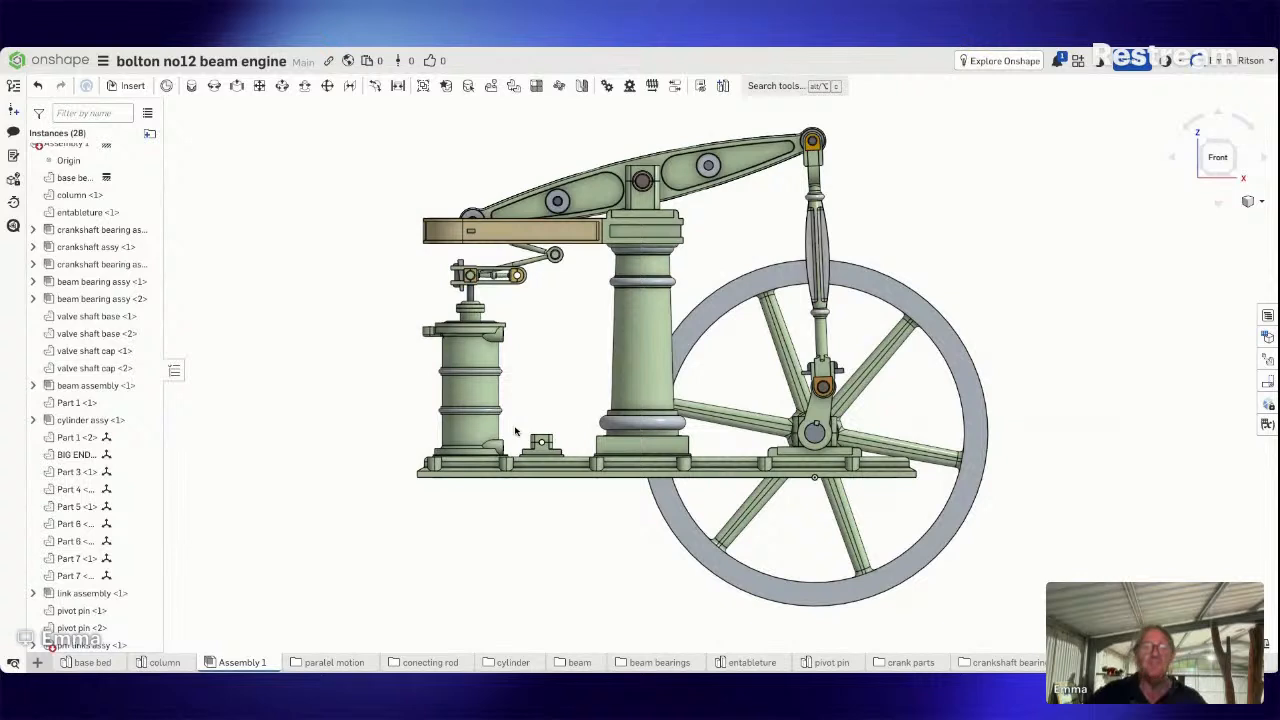
{"action": "scroll", "coordinate": [510, 453], "scroll_direction": "down", "scroll_amount": 2}
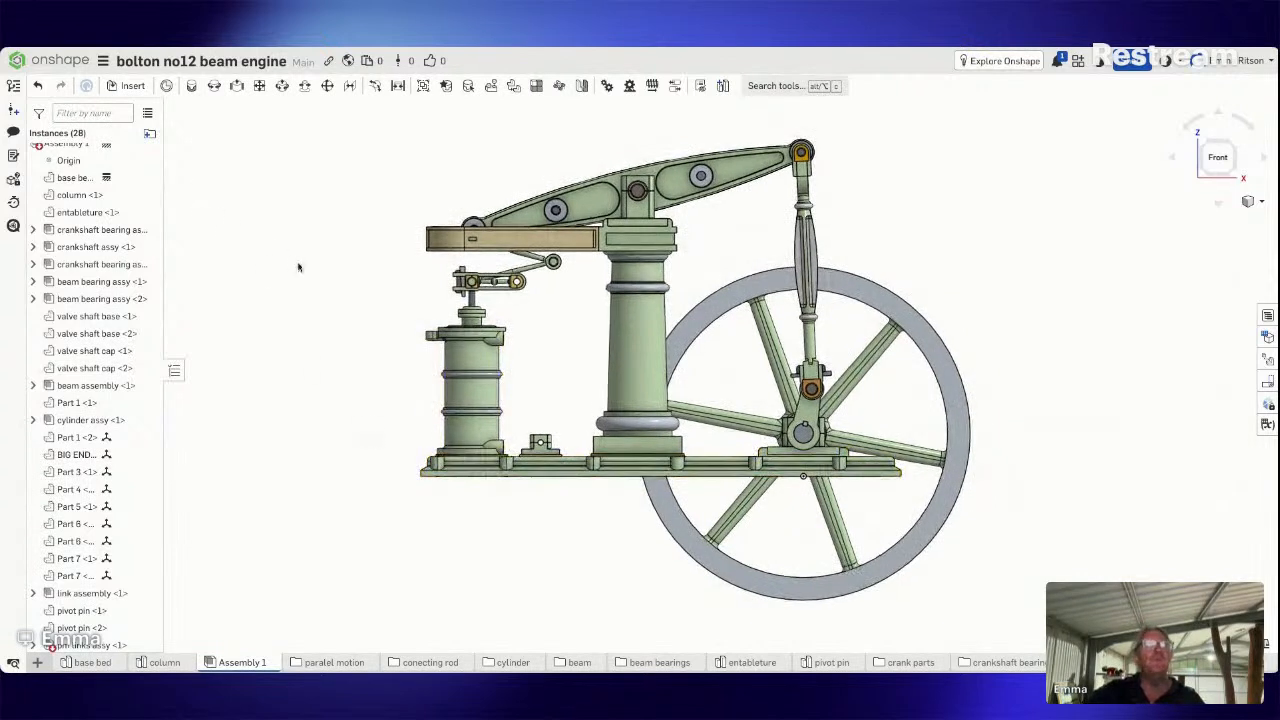
Open the karls Low2 - Copy document and examine the plane body and its tote from above and from both sides.
{"action": "left_click", "coordinate": [40, 60]}
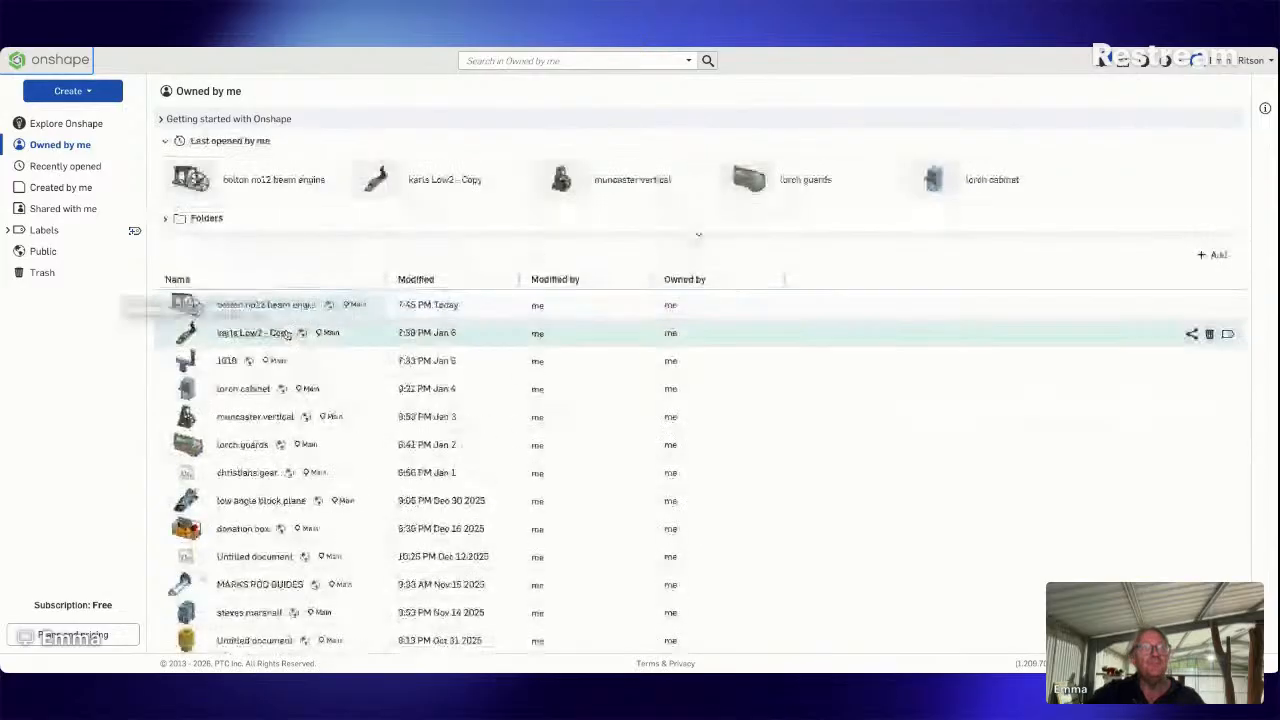
{"action": "left_click", "coordinate": [287, 335]}
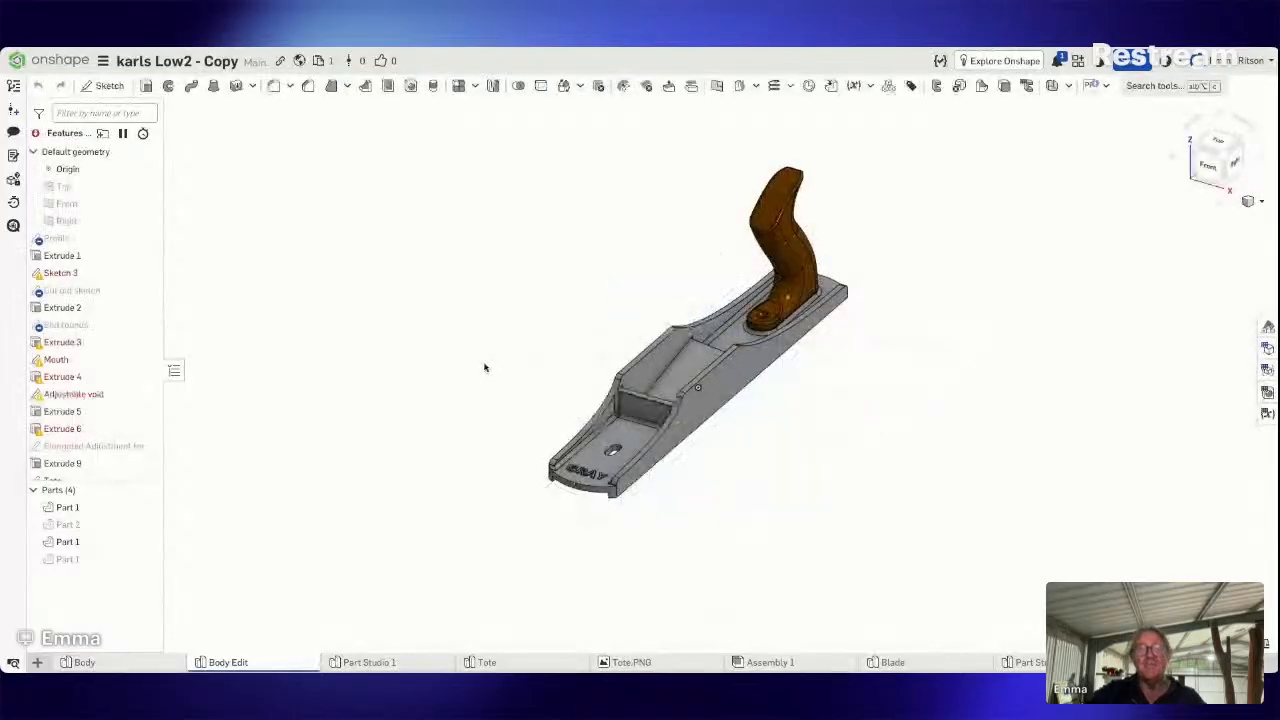
{"action": "right_click_drag", "start_coordinate": [466, 373], "coordinate": [454, 343]}
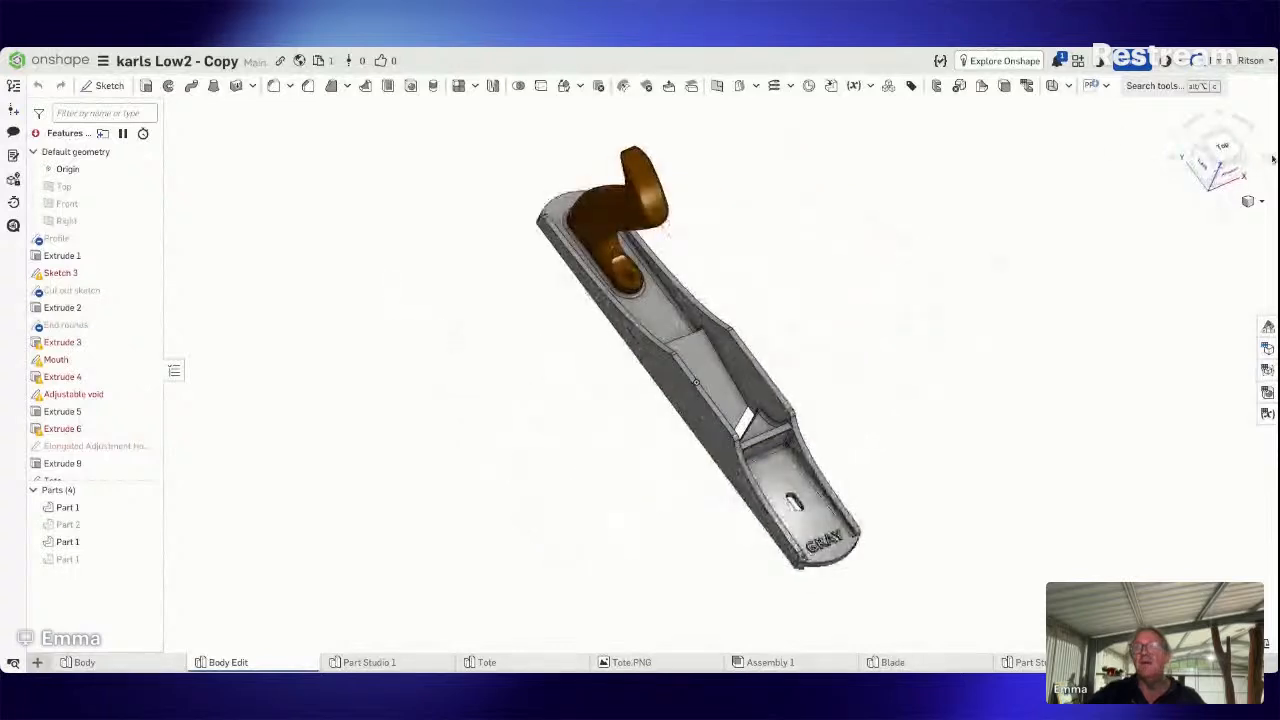
{"action": "left_click", "coordinate": [1220, 167]}
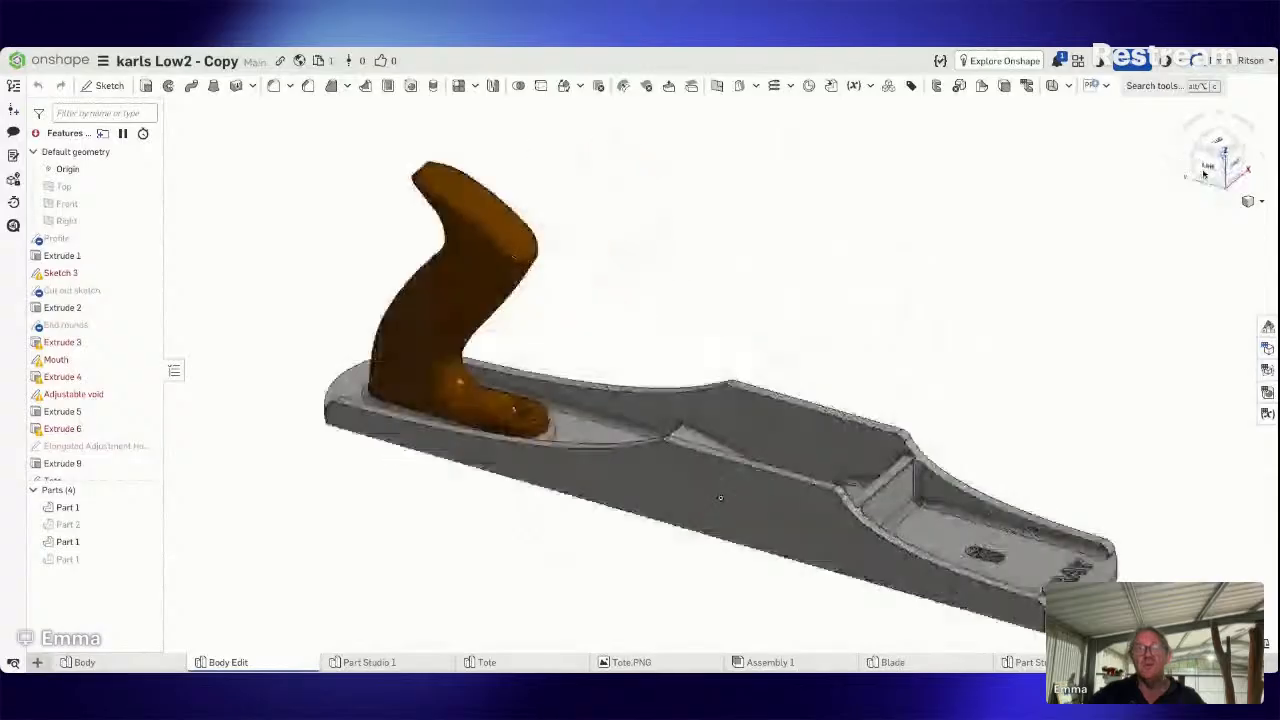
{"action": "right_click_drag", "start_coordinate": [1204, 174], "coordinate": [741, 434]}
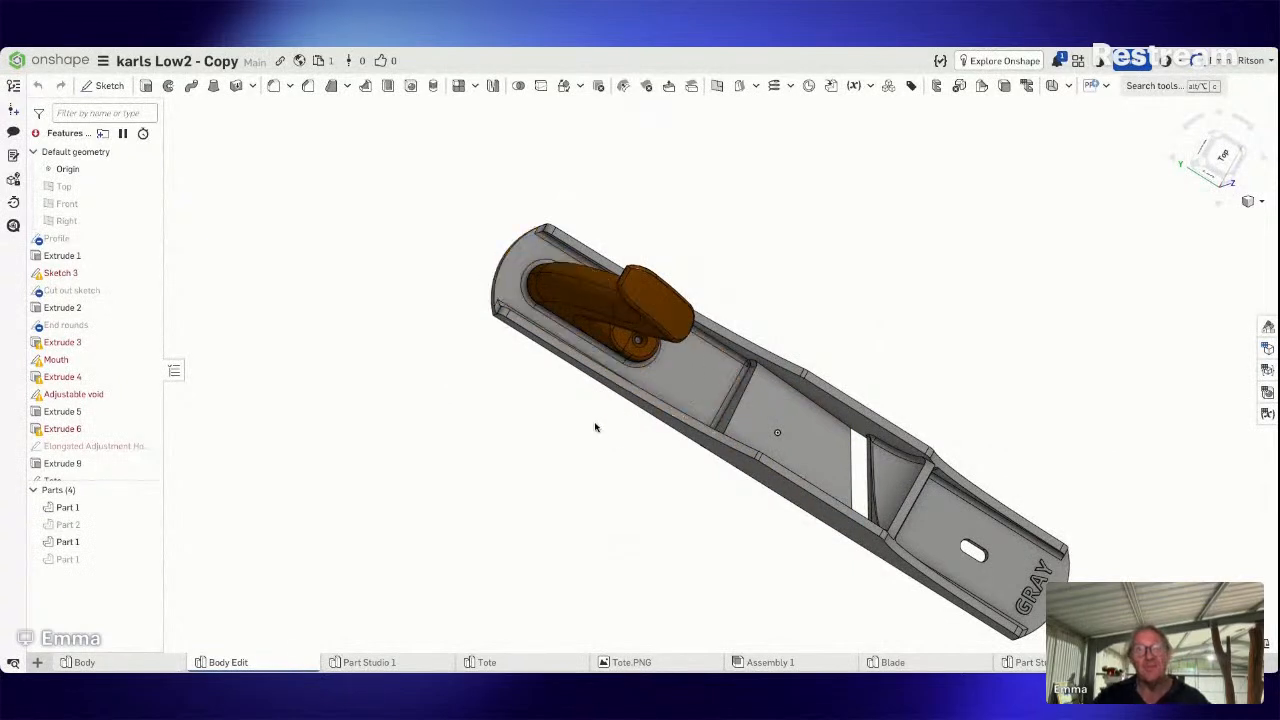
{"action": "right_click_drag", "start_coordinate": [594, 428], "coordinate": [660, 386]}
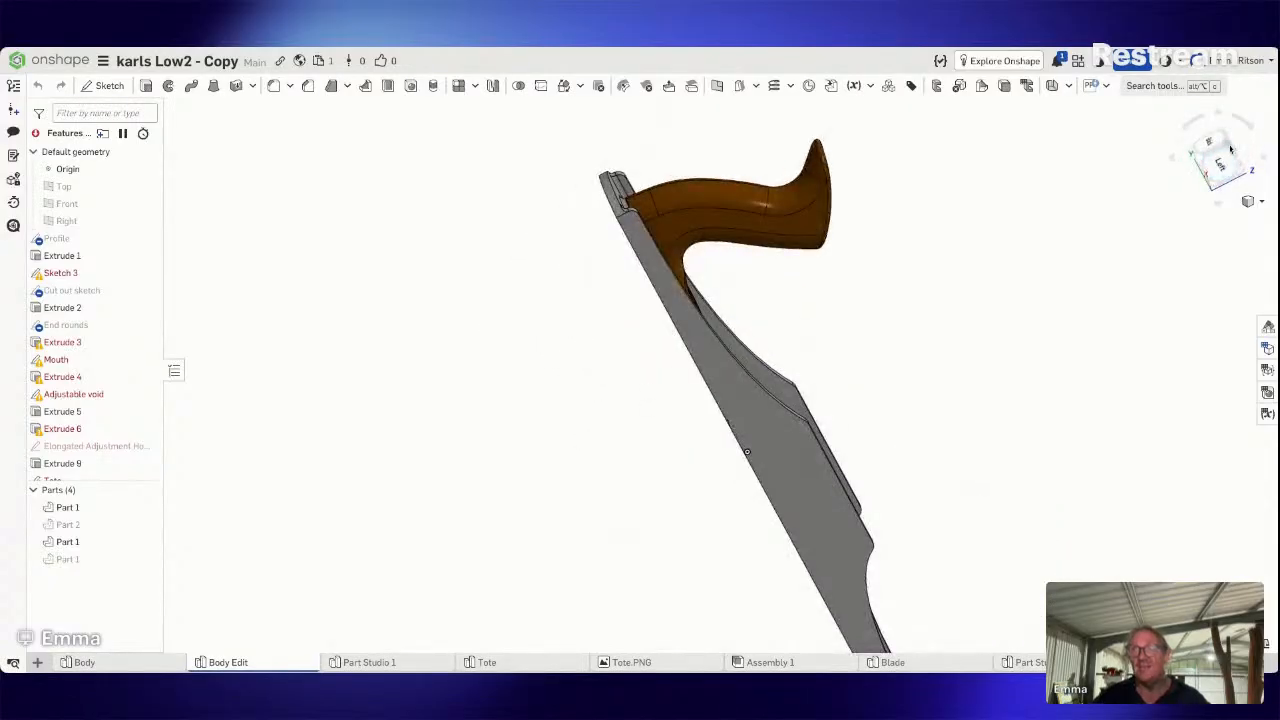
{"action": "left_click_drag", "start_coordinate": [1231, 149], "coordinate": [1257, 270]}
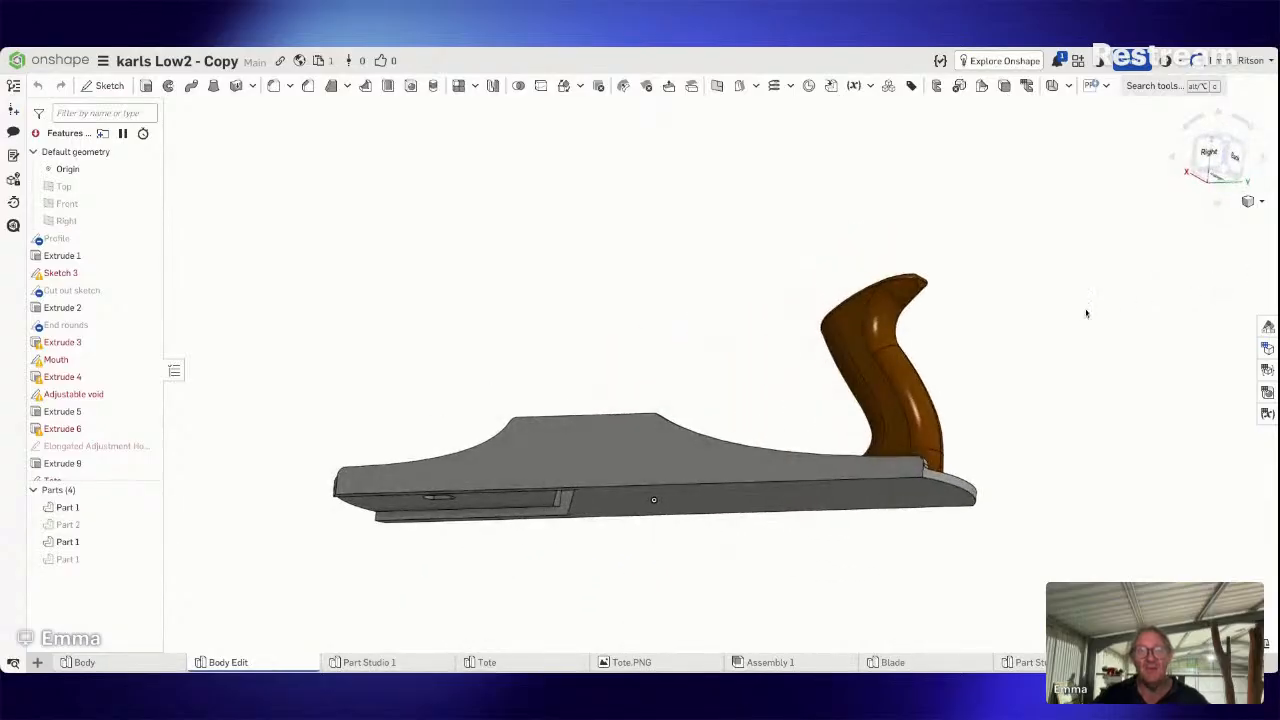
{"action": "right_click_drag", "start_coordinate": [1086, 314], "coordinate": [1092, 376]}
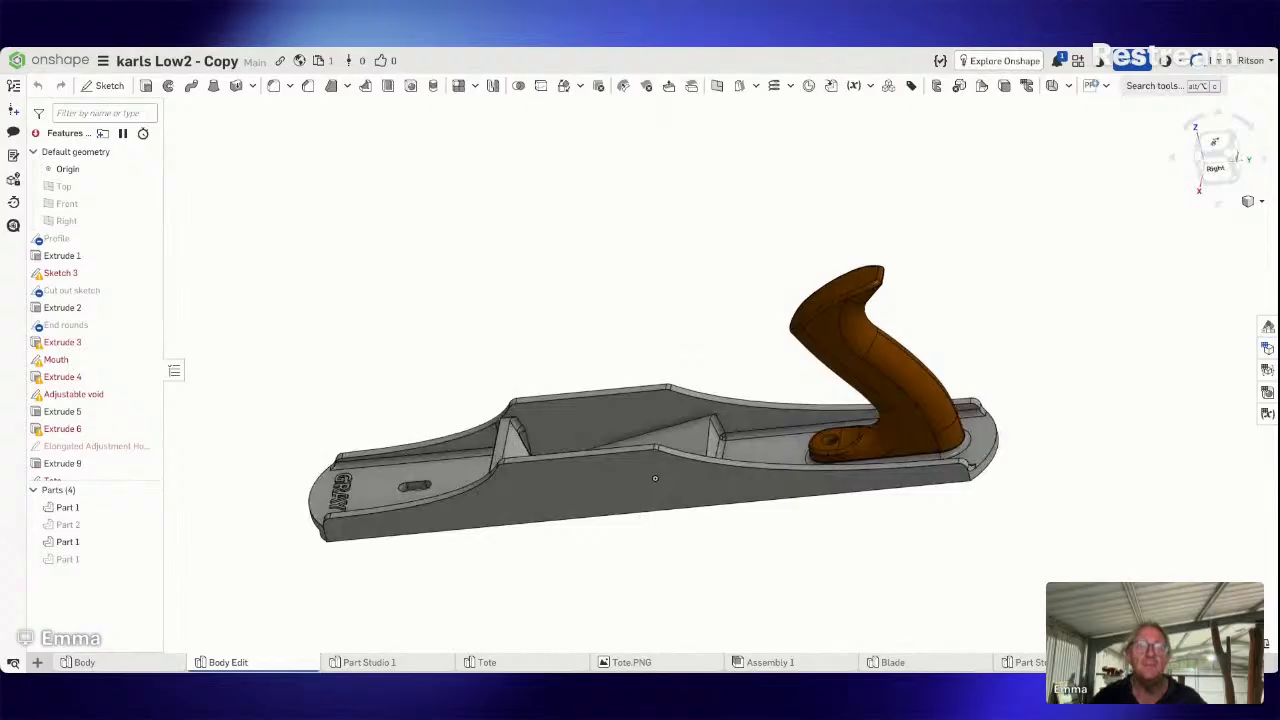
{"action": "scroll", "coordinate": [979, 274], "scroll_direction": "down", "scroll_amount": 1}
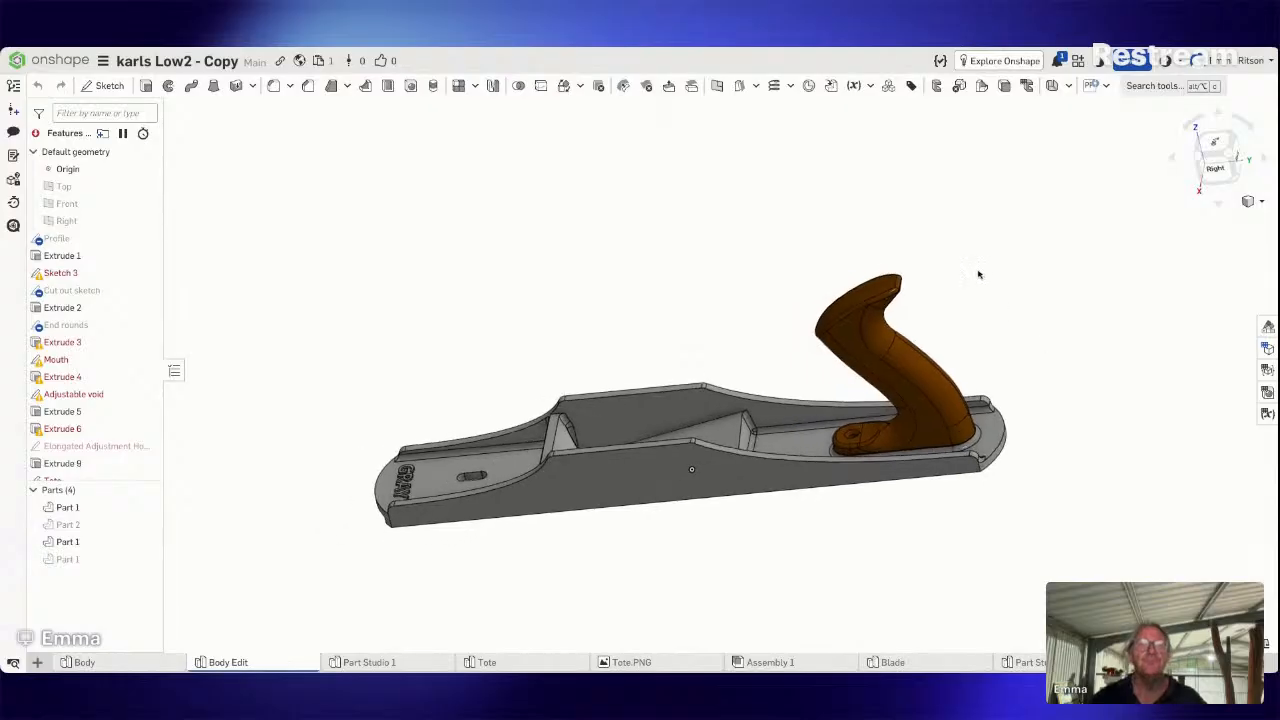
Examine the plane's sloped blade bed, mouth opening and recessed front underside up close.
{"action": "scroll", "coordinate": [676, 352], "scroll_direction": "up", "scroll_amount": 3}
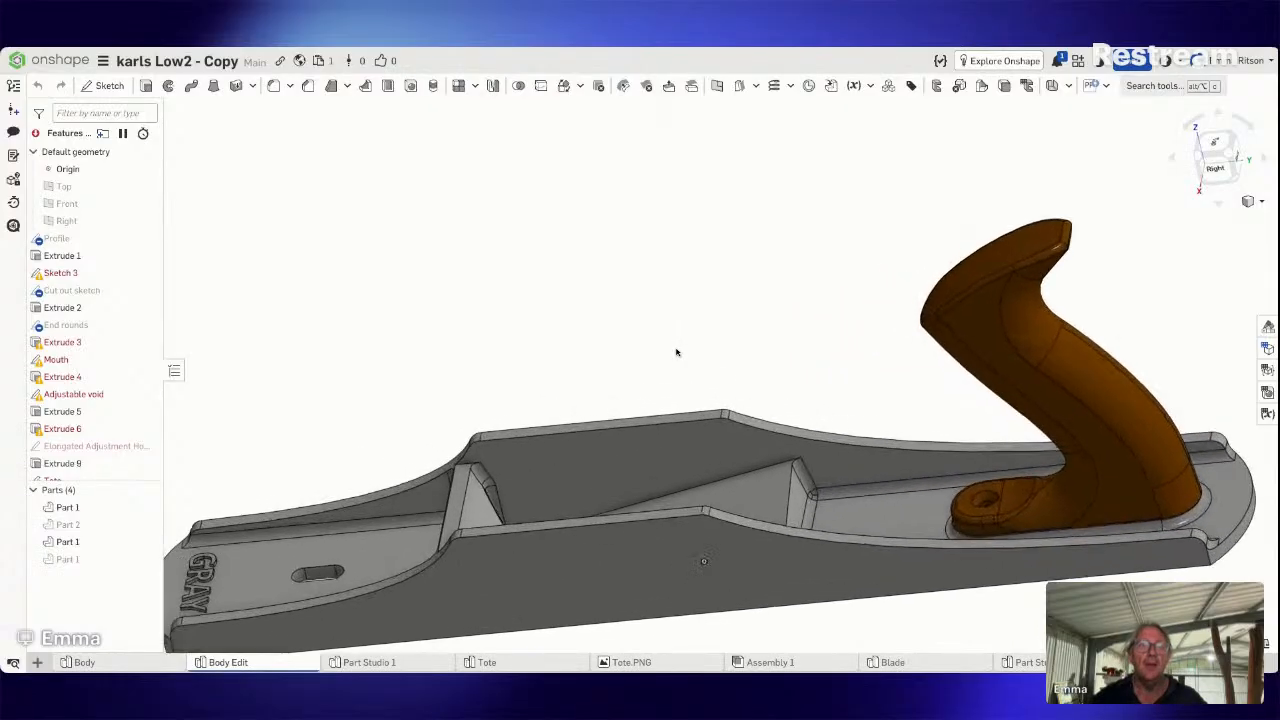
{"action": "scroll", "coordinate": [677, 352], "scroll_direction": "up", "scroll_amount": 1}
{"action": "right_click_drag", "start_coordinate": [677, 352], "coordinate": [650, 367]}
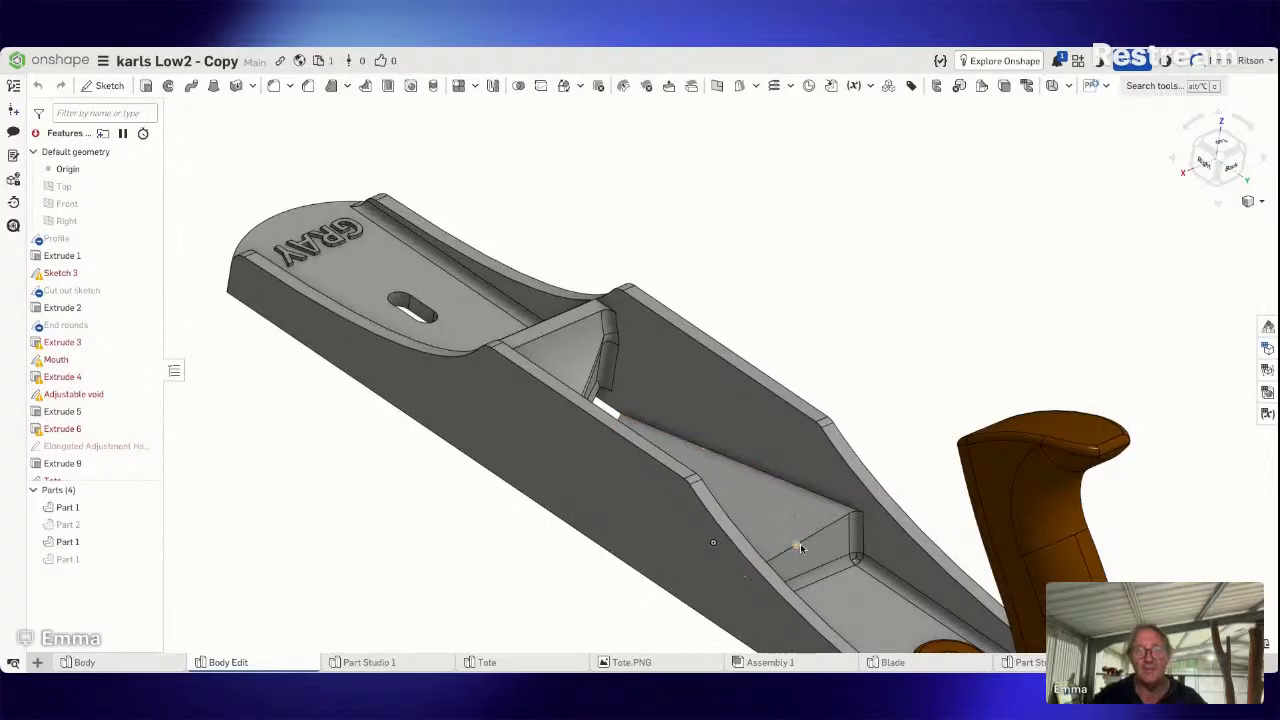
{"action": "right_click_drag", "start_coordinate": [808, 540], "coordinate": [852, 546]}
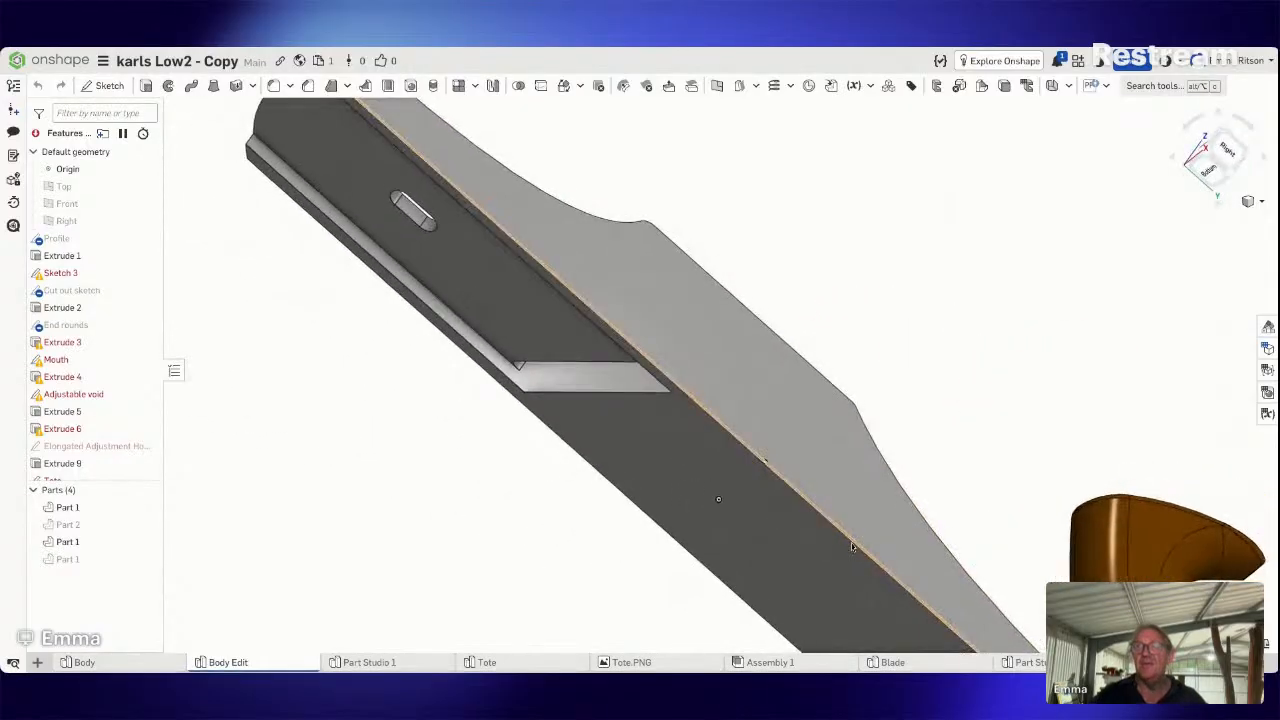
{"action": "left_click", "coordinate": [1210, 154]}
{"action": "right_click_drag", "start_coordinate": [893, 333], "coordinate": [838, 415]}
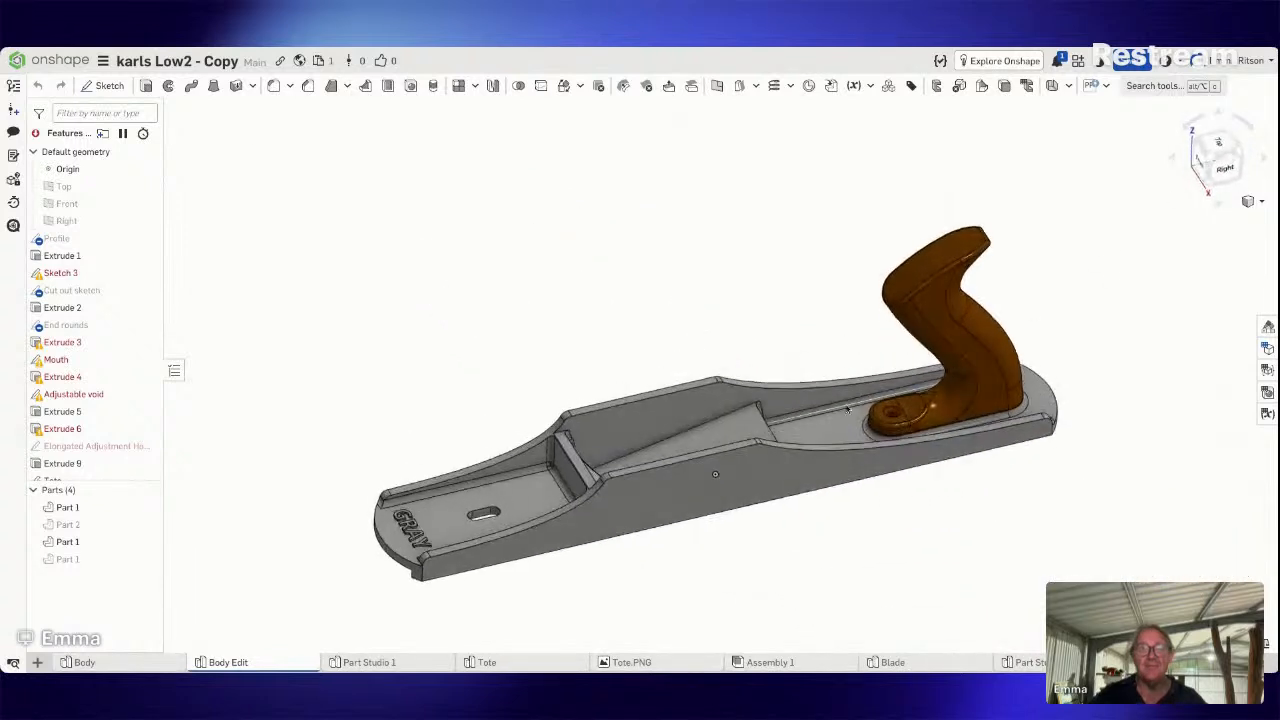
Examine the skewed mouth opening from above and below, including a straight top view of the plane body.
{"action": "right_click_drag", "start_coordinate": [784, 270], "coordinate": [791, 280]}
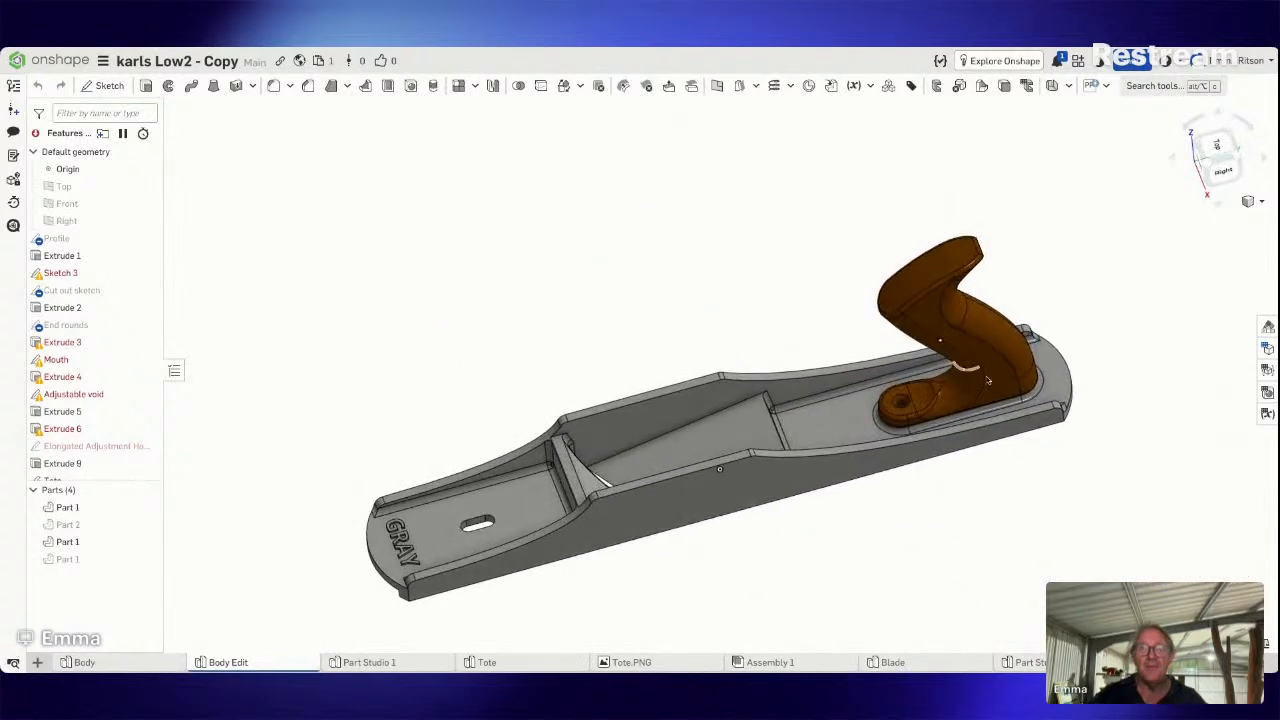
{"action": "mouse_move", "coordinate": [1078, 510]}
{"action": "right_mouse_down"}
{"action": "mouse_move", "coordinate": [1043, 509]}
{"action": "mouse_move", "coordinate": [1064, 506]}
{"action": "right_mouse_up"}
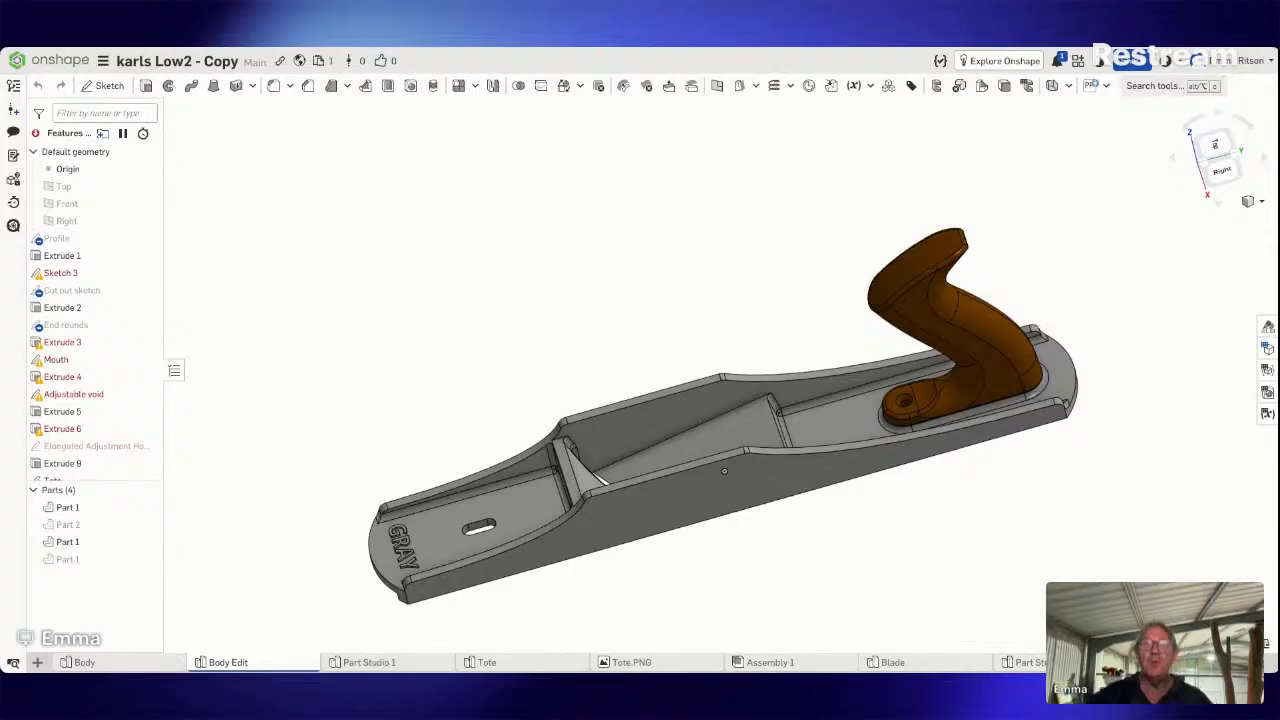
{"action": "right_click_drag", "start_coordinate": [446, 323], "coordinate": [438, 380]}
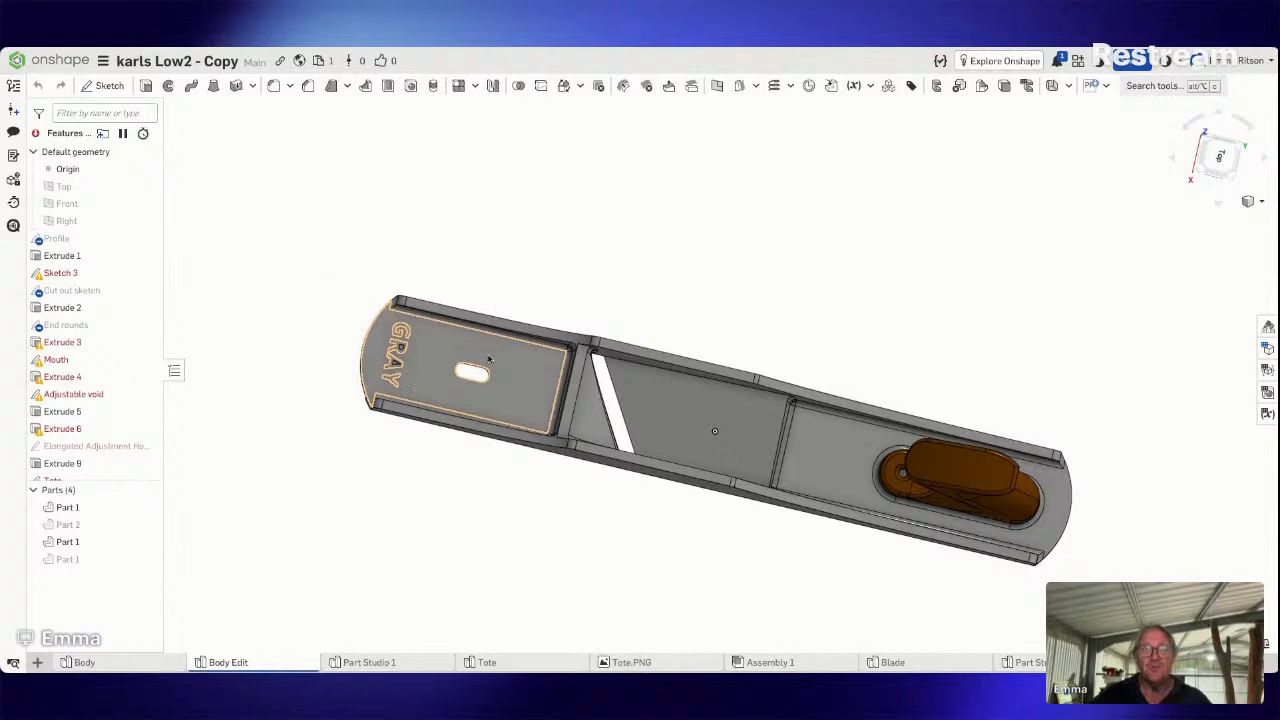
{"action": "right_click_drag", "start_coordinate": [462, 386], "coordinate": [556, 298]}
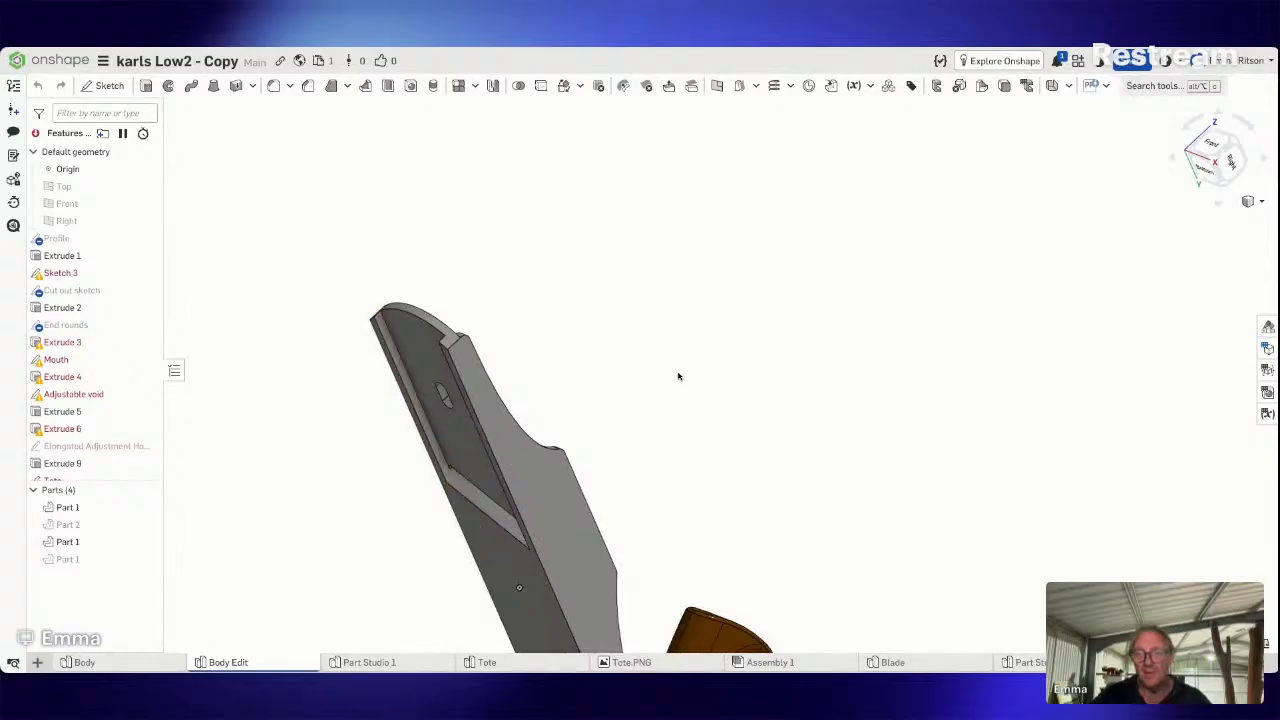
{"action": "right_click_drag", "start_coordinate": [667, 388], "coordinate": [570, 475]}
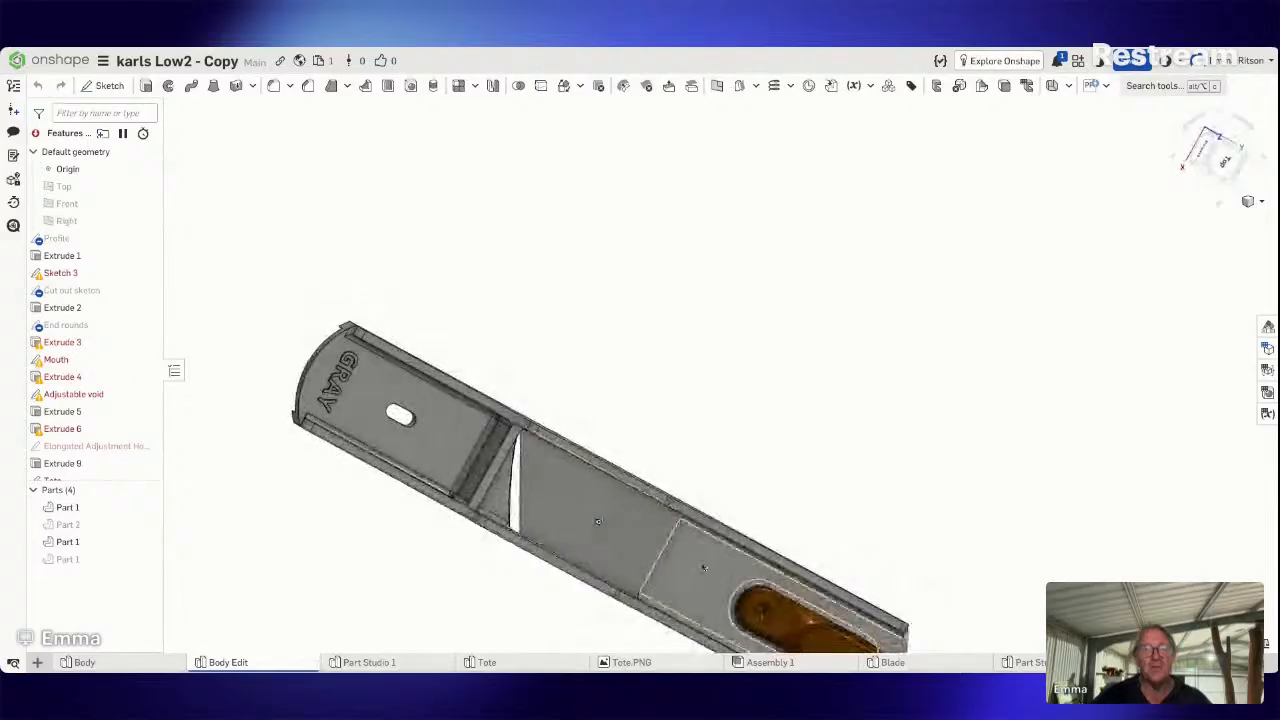
{"action": "left_click", "coordinate": [1224, 160]}
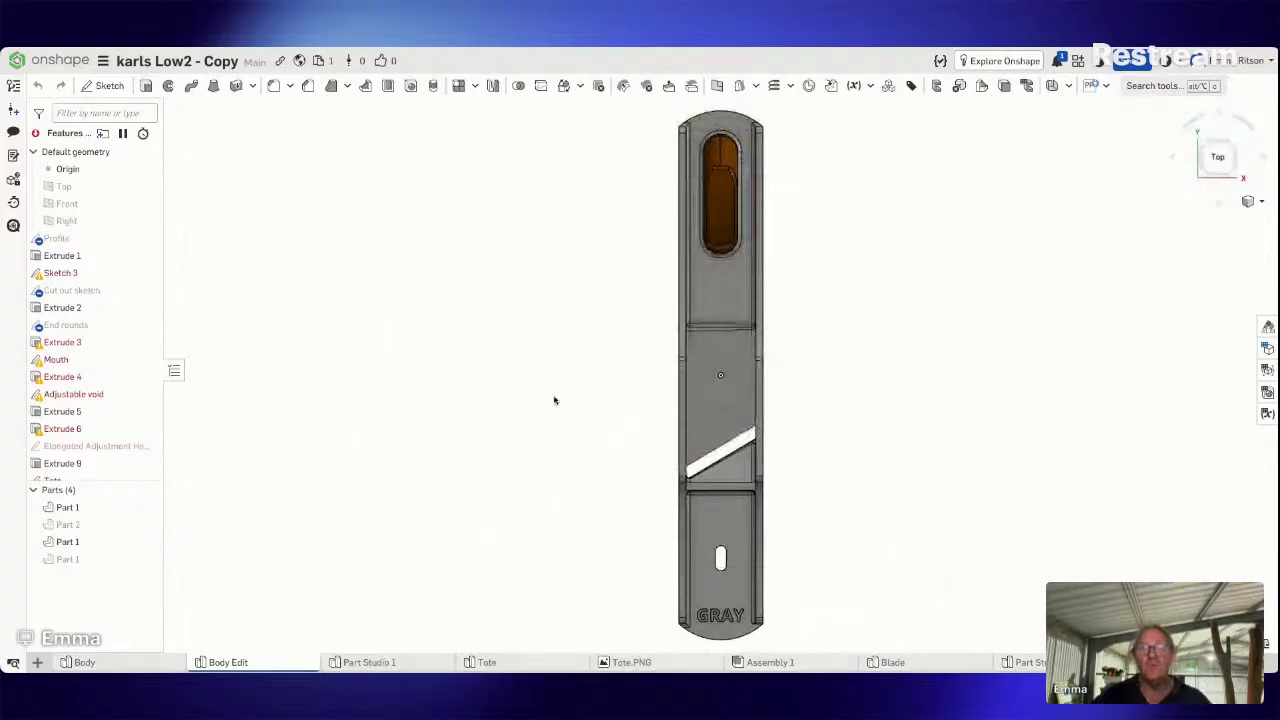
{"action": "mouse_move", "coordinate": [554, 400]}
{"action": "right_mouse_down"}
{"action": "mouse_move", "coordinate": [517, 386]}
{"action": "mouse_move", "coordinate": [454, 393]}
{"action": "mouse_move", "coordinate": [558, 399]}
{"action": "right_mouse_up"}
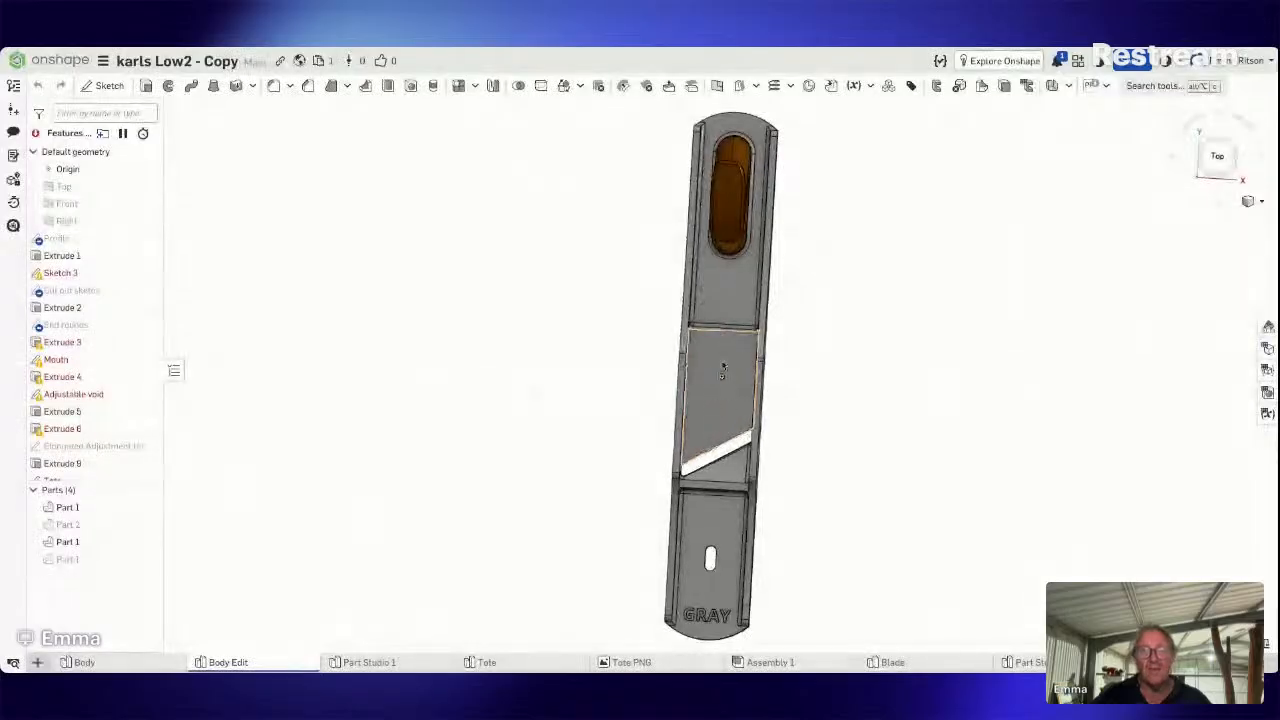
{"action": "right_click_drag", "start_coordinate": [715, 407], "coordinate": [751, 393]}
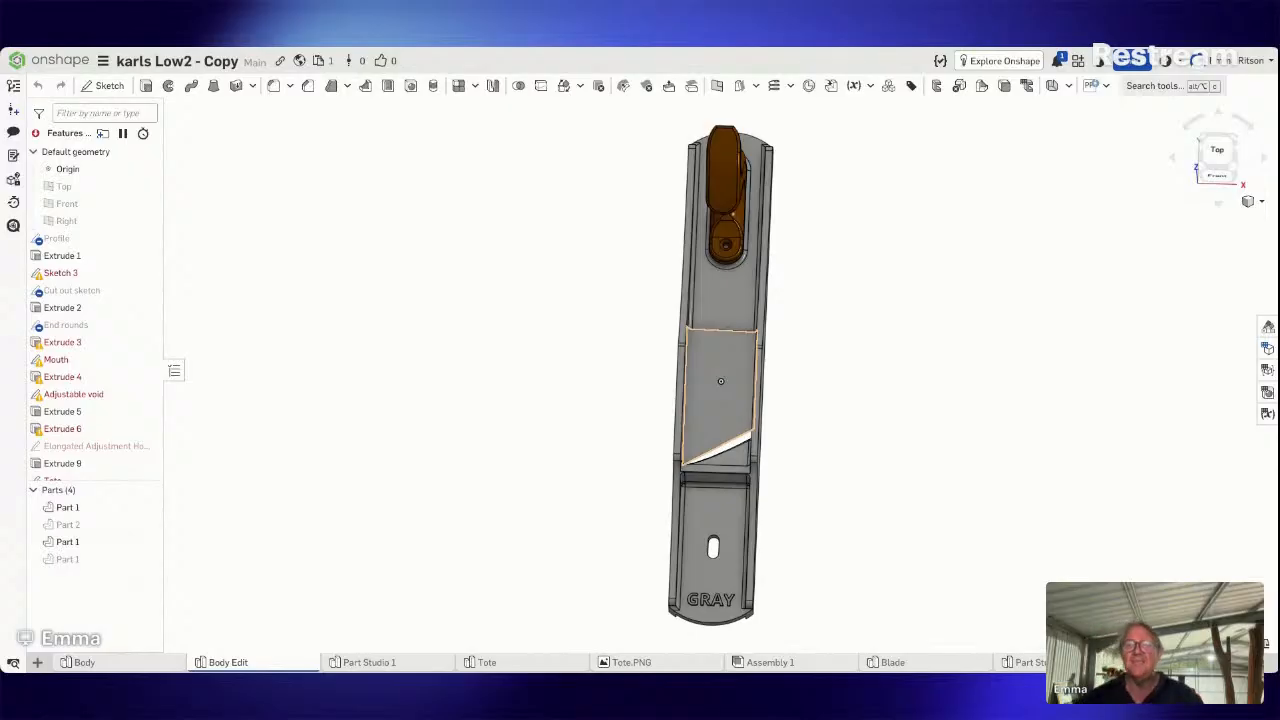
Highlight the toe face carrying the GRAY lettering, clear the selection, and inspect the step at the sole's front end.
{"action": "scroll", "coordinate": [713, 577], "scroll_direction": "down", "scroll_amount": 1}
{"action": "left_click", "coordinate": [713, 577]}
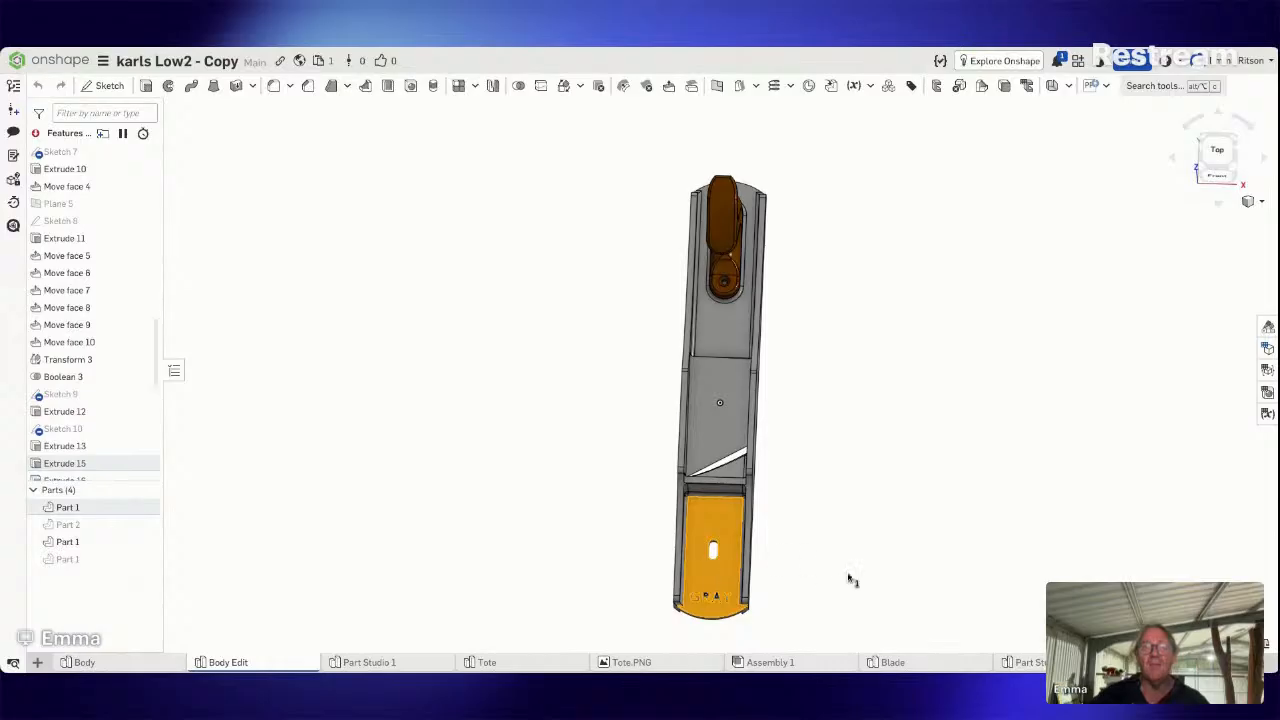
{"action": "right_click_drag", "start_coordinate": [849, 580], "coordinate": [786, 530]}
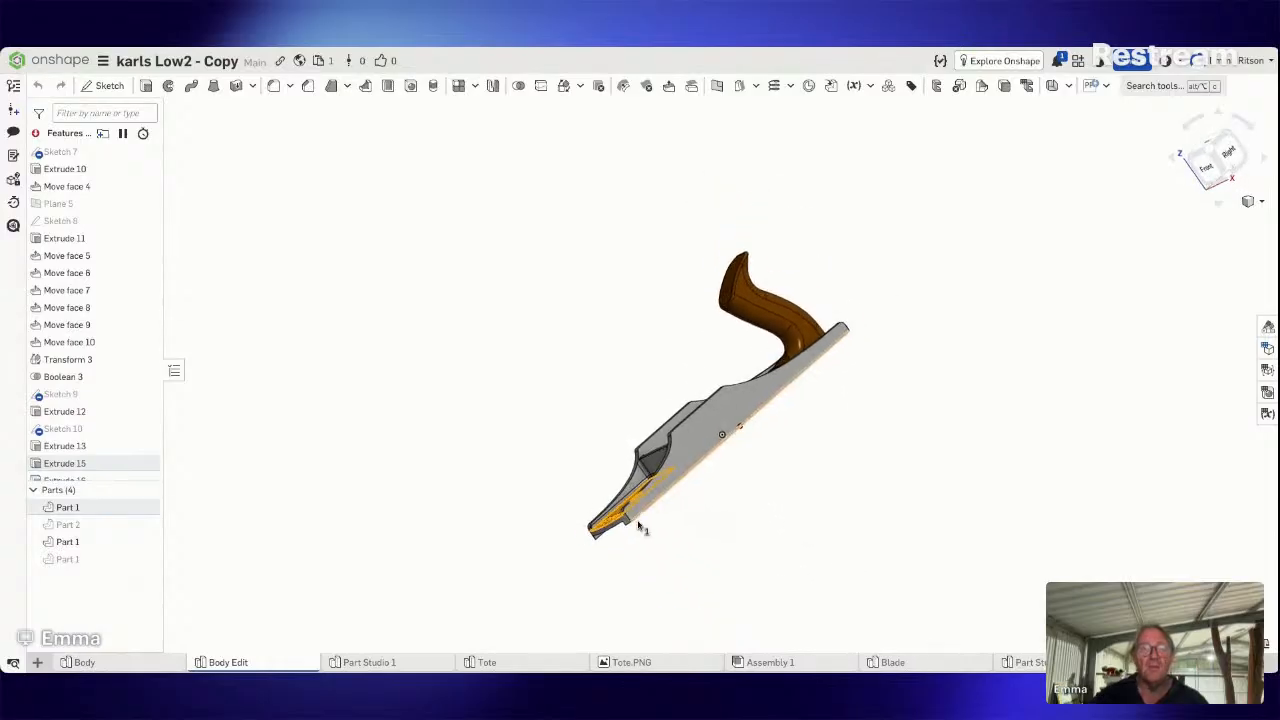
{"action": "scroll", "coordinate": [640, 525], "scroll_direction": "up", "scroll_amount": 5}
{"action": "left_click", "coordinate": [712, 567]}
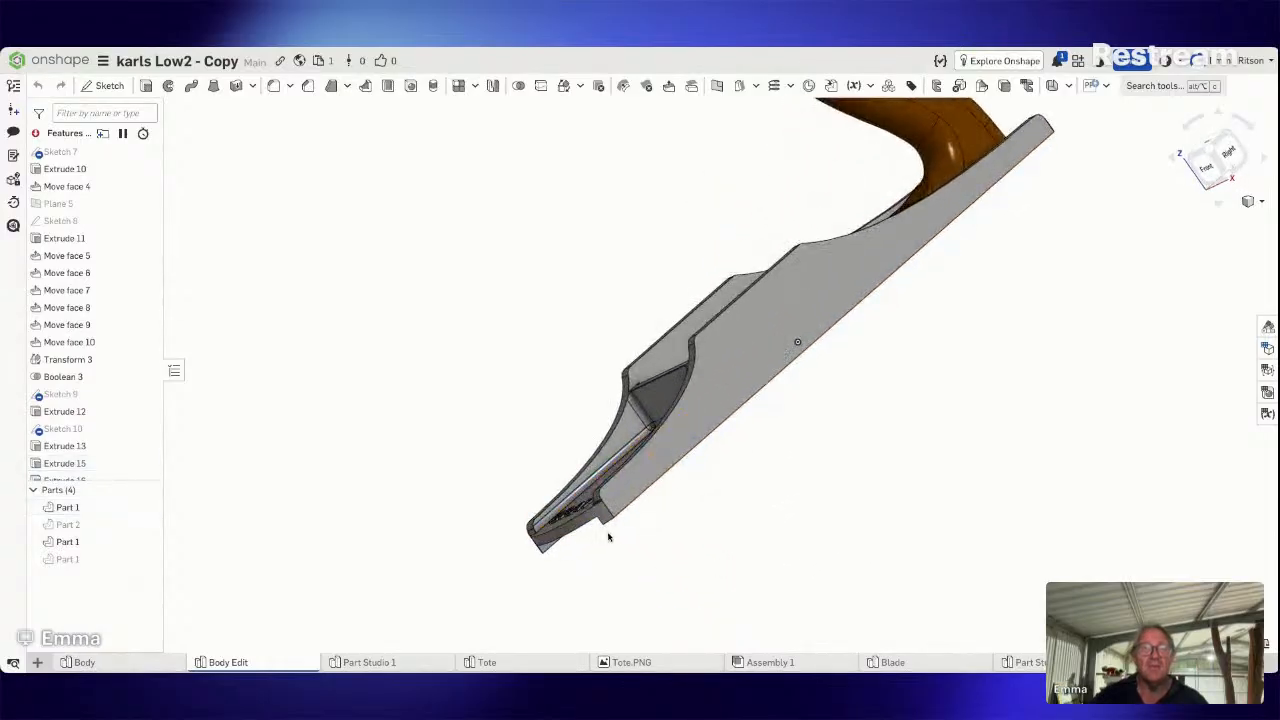
{"action": "right_click_drag", "start_coordinate": [606, 531], "coordinate": [663, 560]}
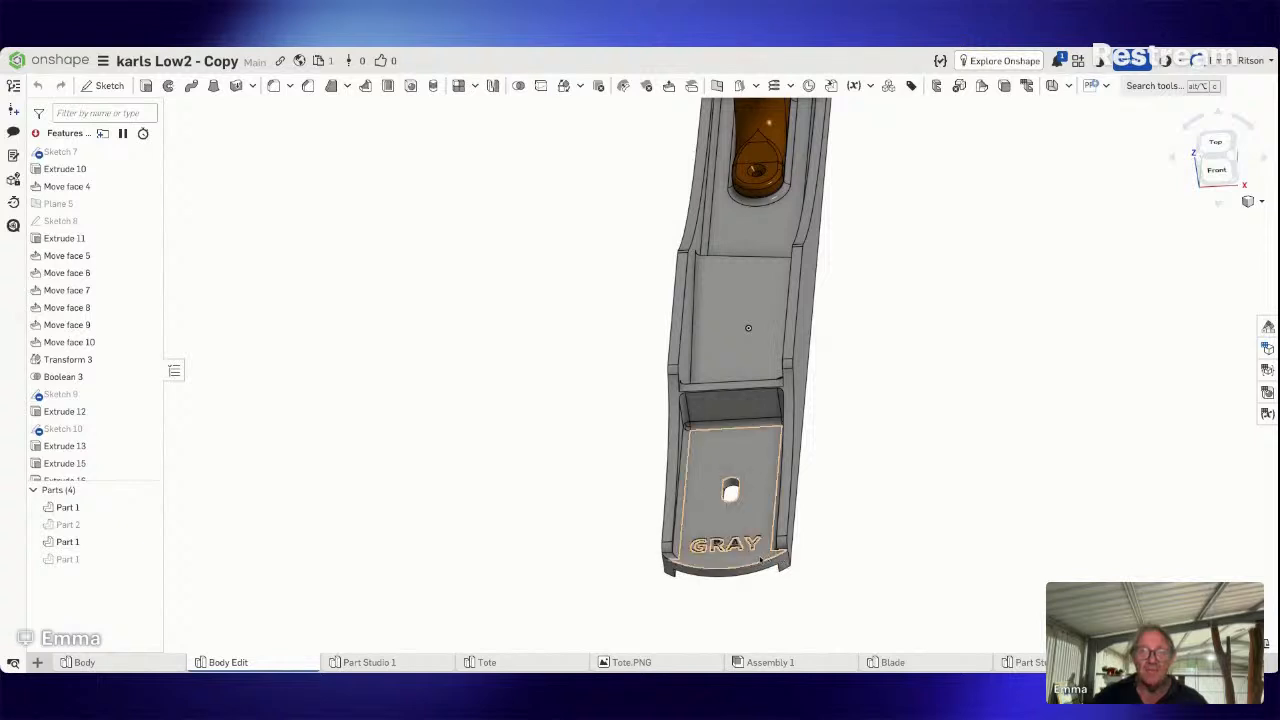
Examine the toe slot, angled bed and tote from the front, top and side, including an isometric view.
{"action": "right_click_drag", "start_coordinate": [903, 500], "coordinate": [914, 469]}
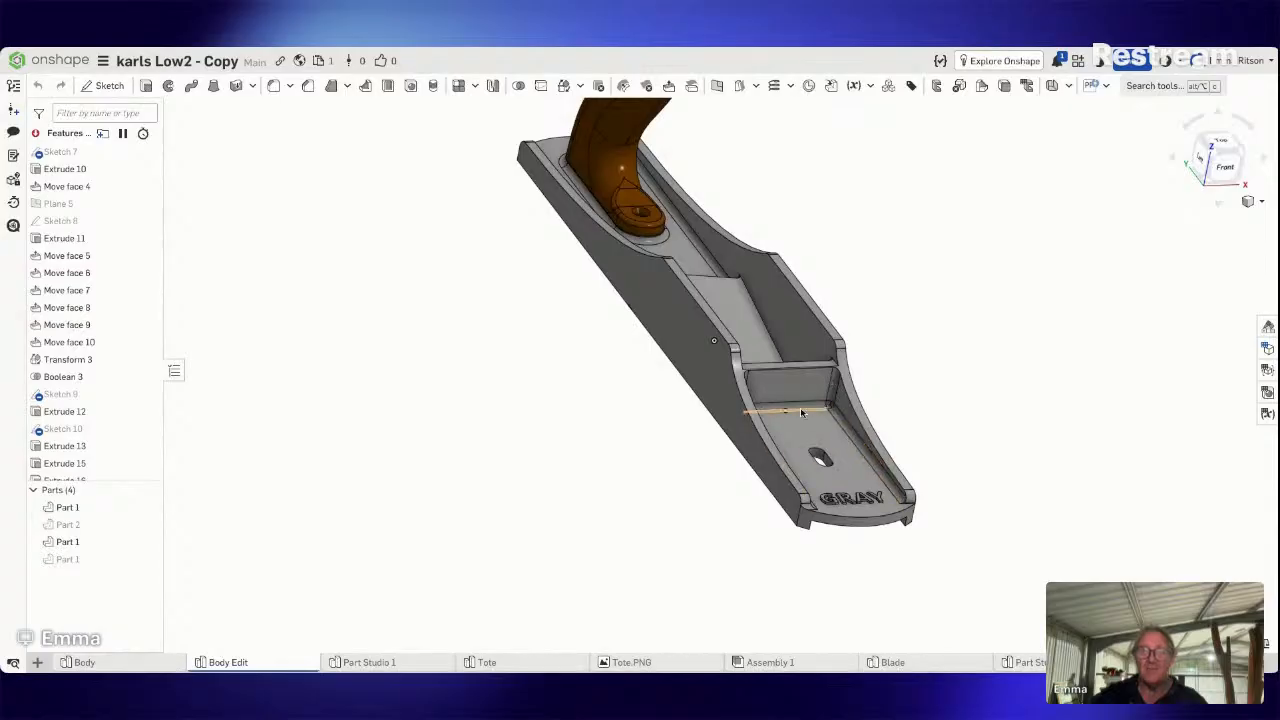
{"action": "mouse_move", "coordinate": [963, 377]}
{"action": "right_mouse_down"}
{"action": "mouse_move", "coordinate": [963, 408]}
{"action": "mouse_move", "coordinate": [997, 408]}
{"action": "mouse_move", "coordinate": [1060, 492]}
{"action": "mouse_move", "coordinate": [1054, 509]}
{"action": "mouse_move", "coordinate": [1040, 497]}
{"action": "mouse_move", "coordinate": [1000, 517]}
{"action": "right_mouse_up"}
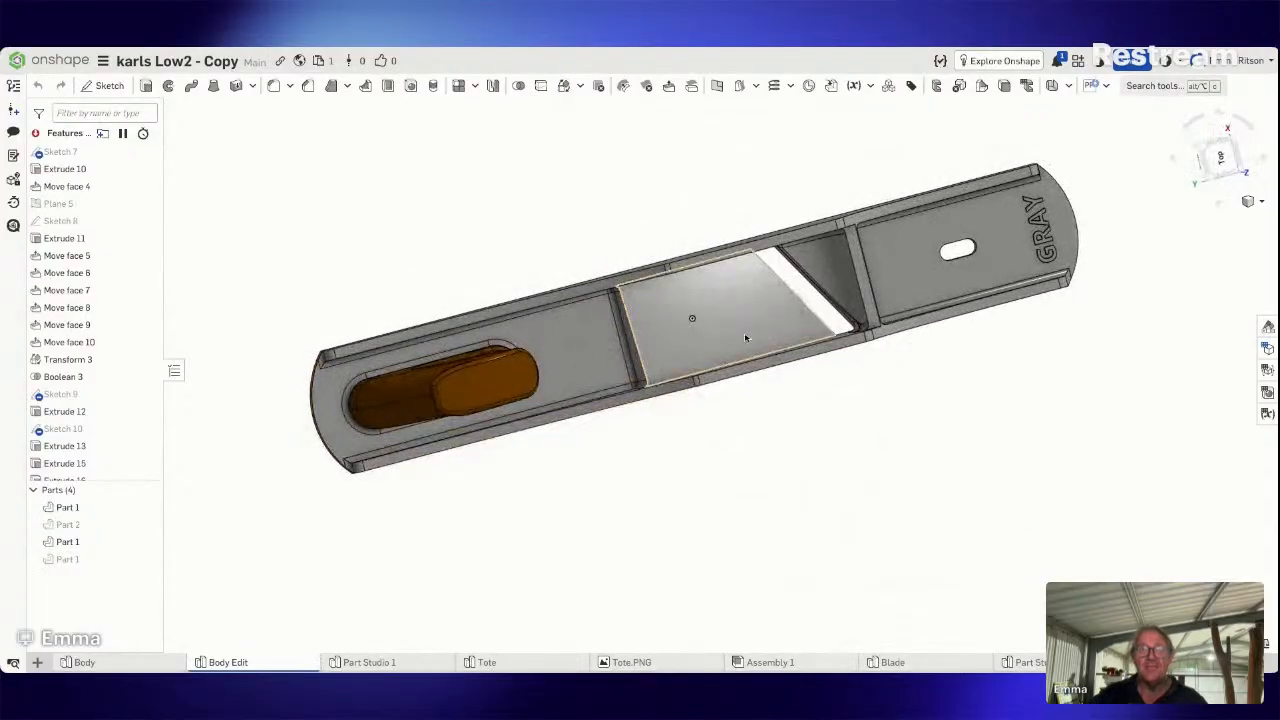
{"action": "right_click_drag", "start_coordinate": [743, 463], "coordinate": [392, 343]}
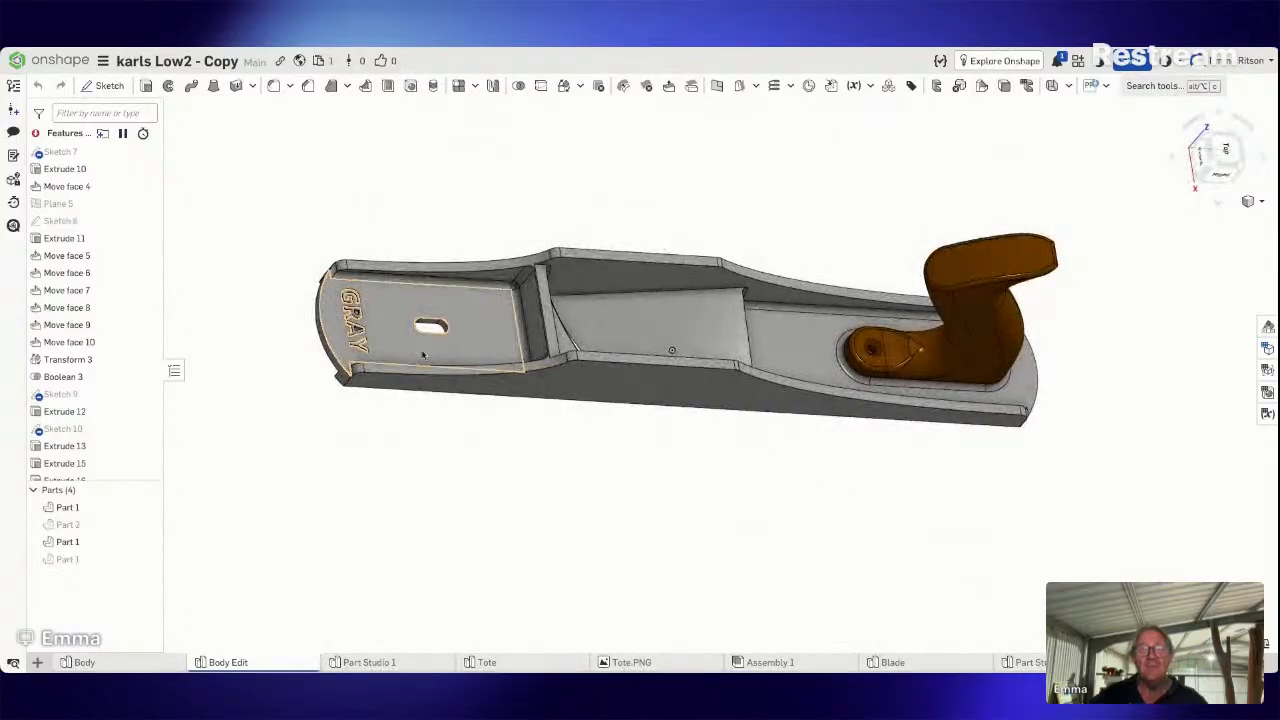
{"action": "left_click", "coordinate": [1213, 170]}
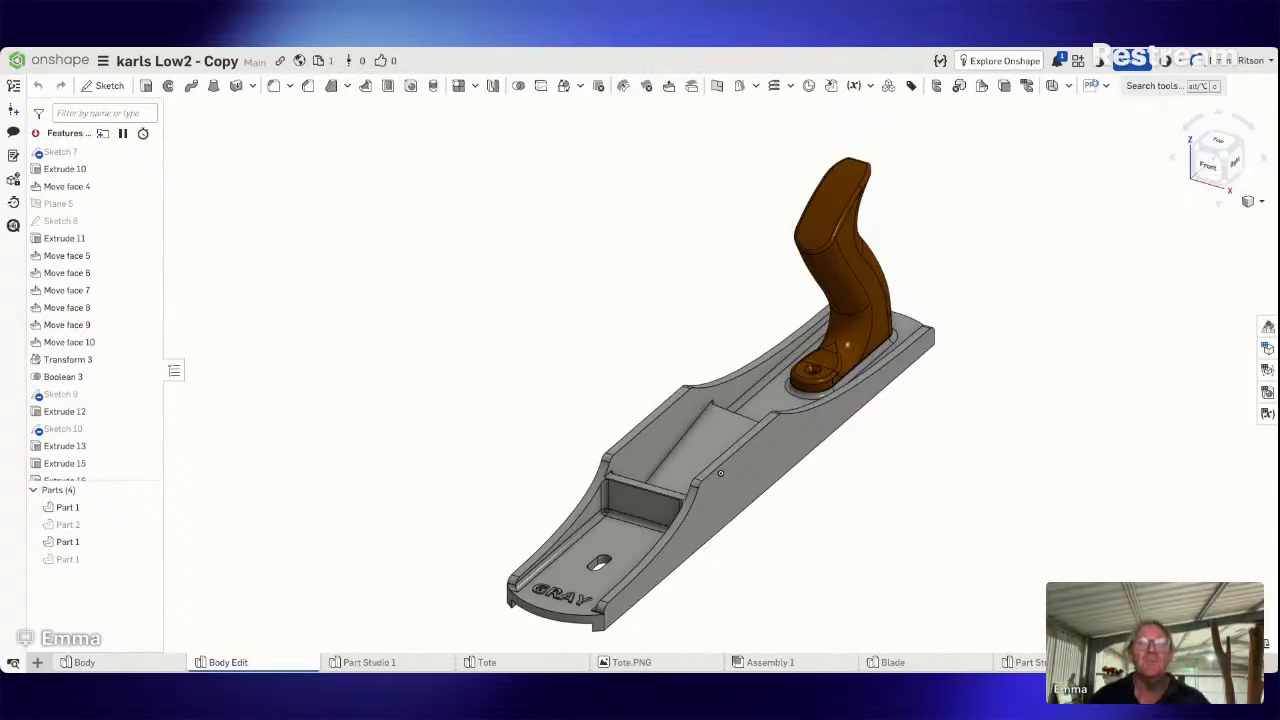
{"action": "right_click_drag", "start_coordinate": [577, 309], "coordinate": [623, 300]}
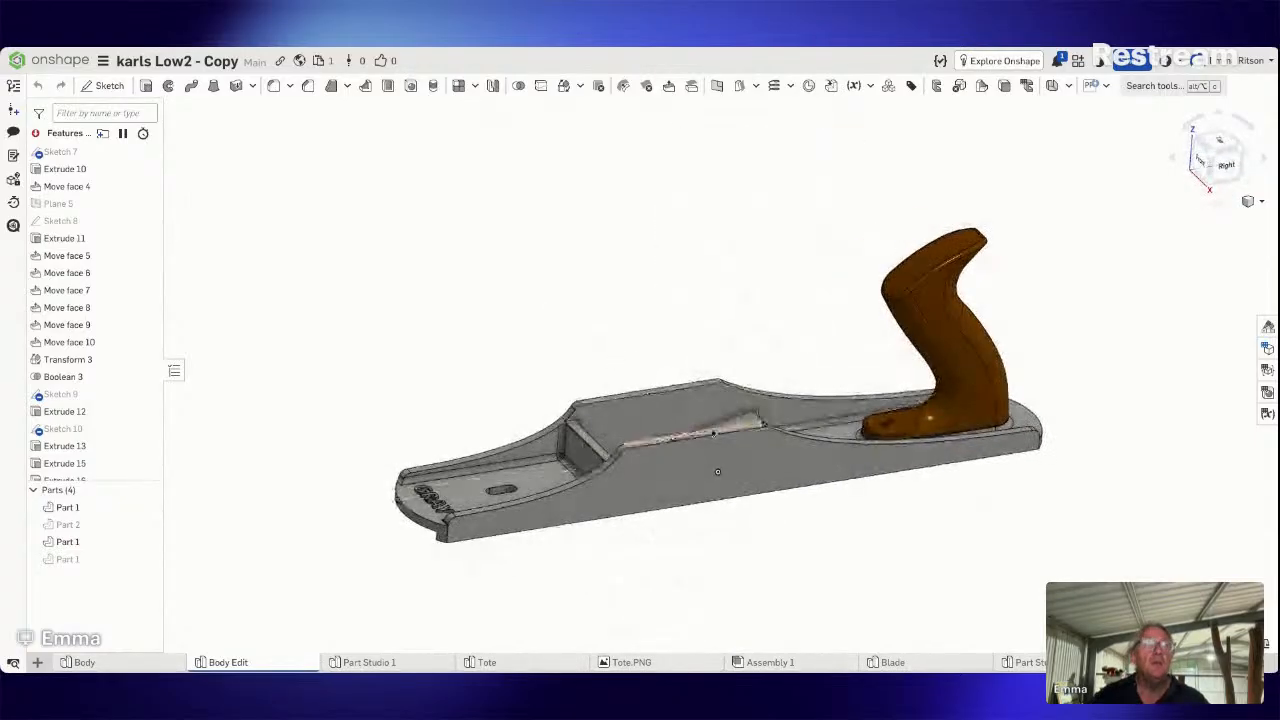
Leave the hand plane document and open the 1919 document from the owned documents.
{"action": "left_click", "coordinate": [60, 63]}
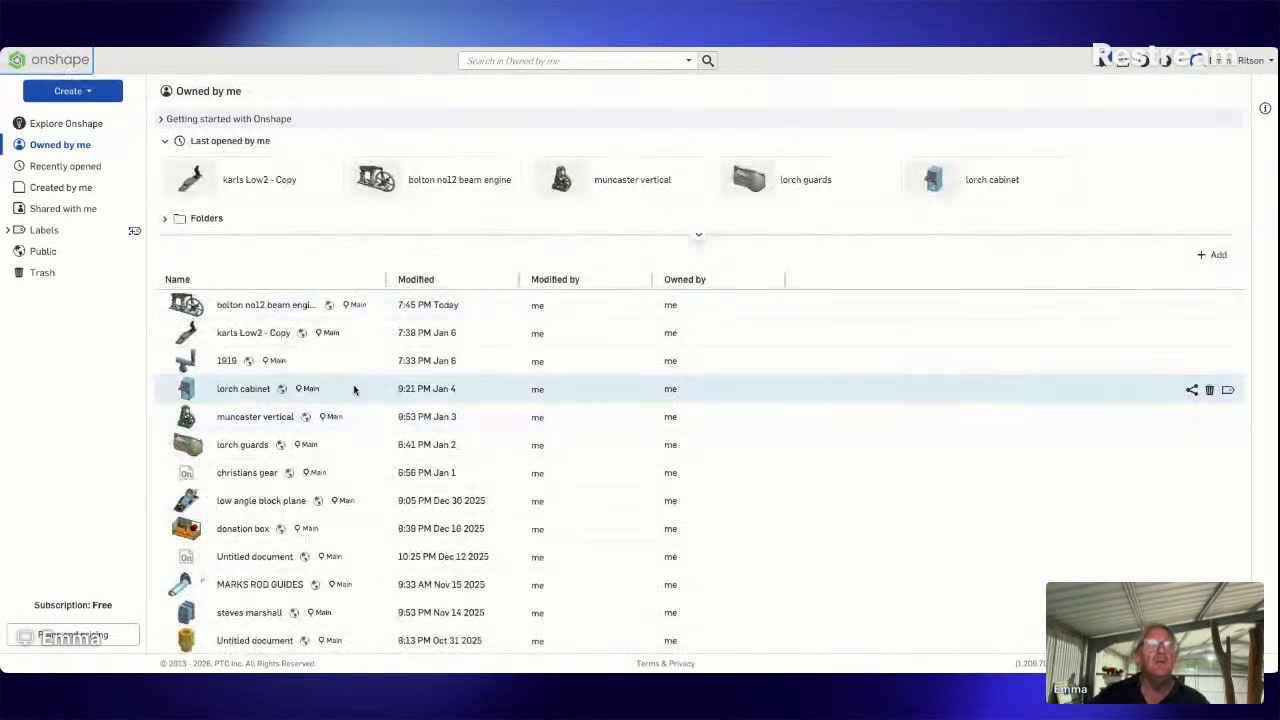
{"action": "left_click", "coordinate": [225, 362]}
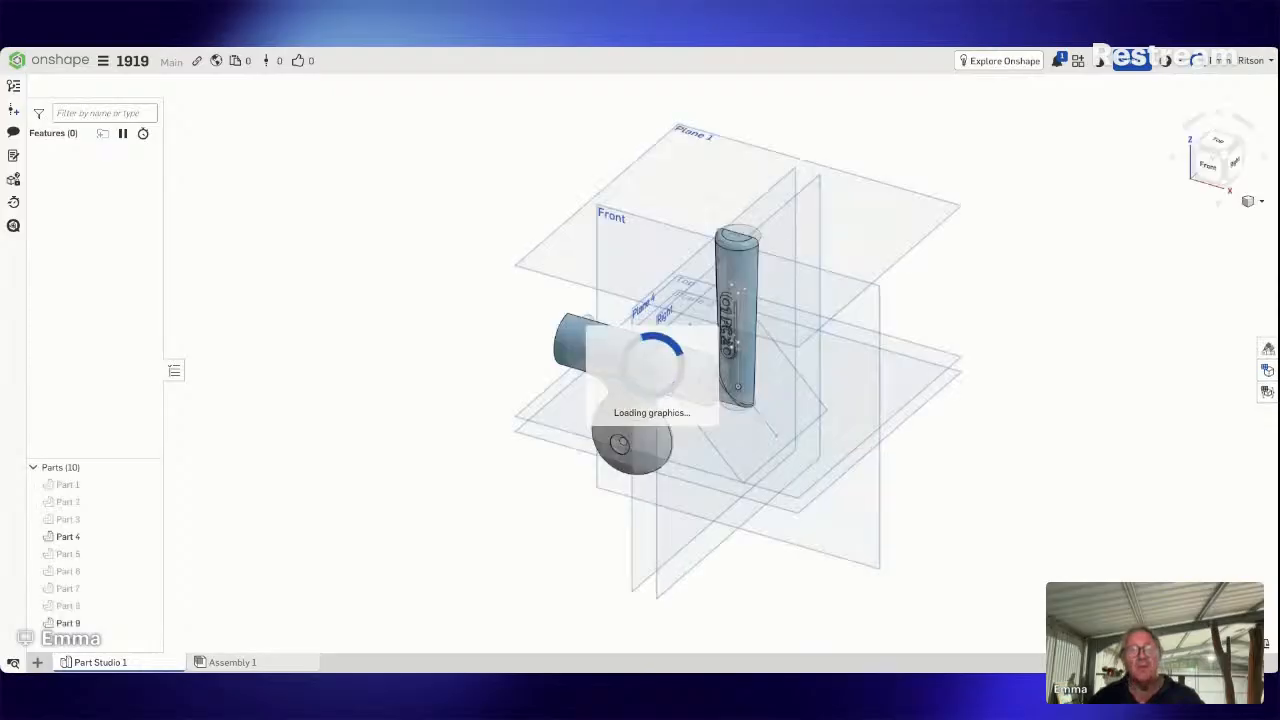
Examine the 1919 model's angled cylinders and grey ball from a rotated viewpoint.
{"action": "right_click_drag", "start_coordinate": [408, 340], "coordinate": [452, 269]}
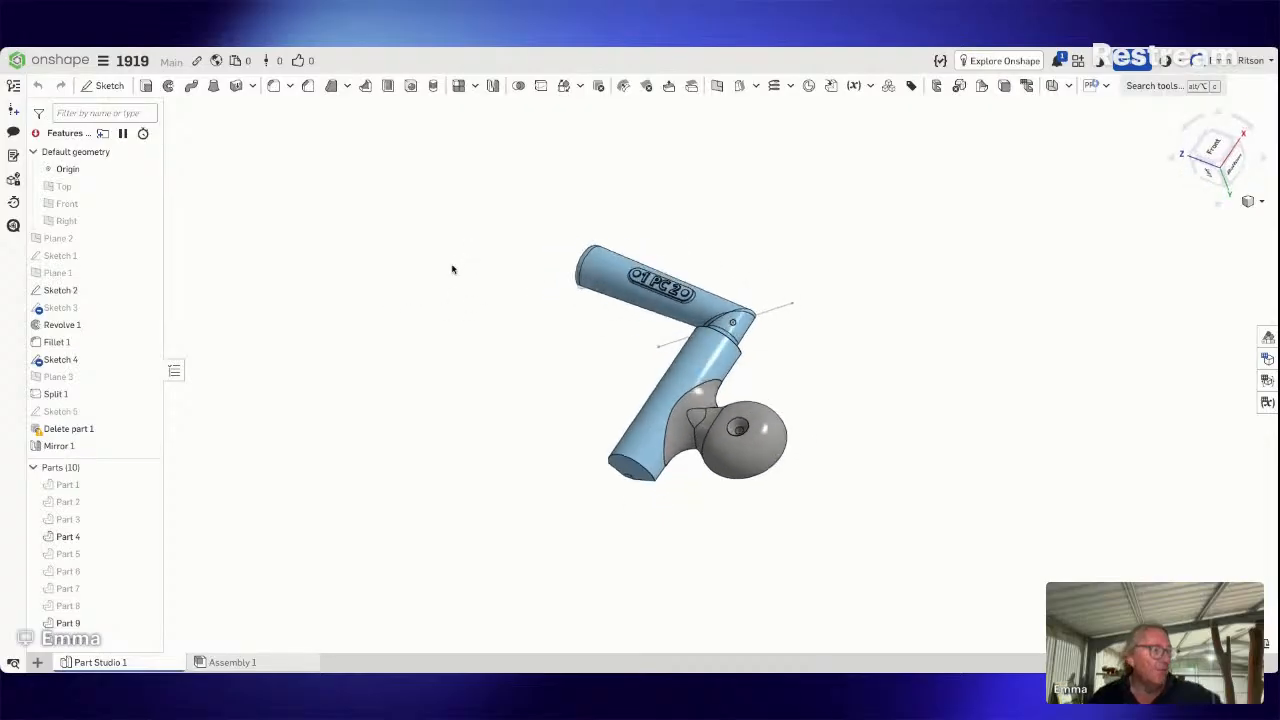
{"action": "scroll", "coordinate": [452, 269], "scroll_direction": "up", "scroll_amount": 1}
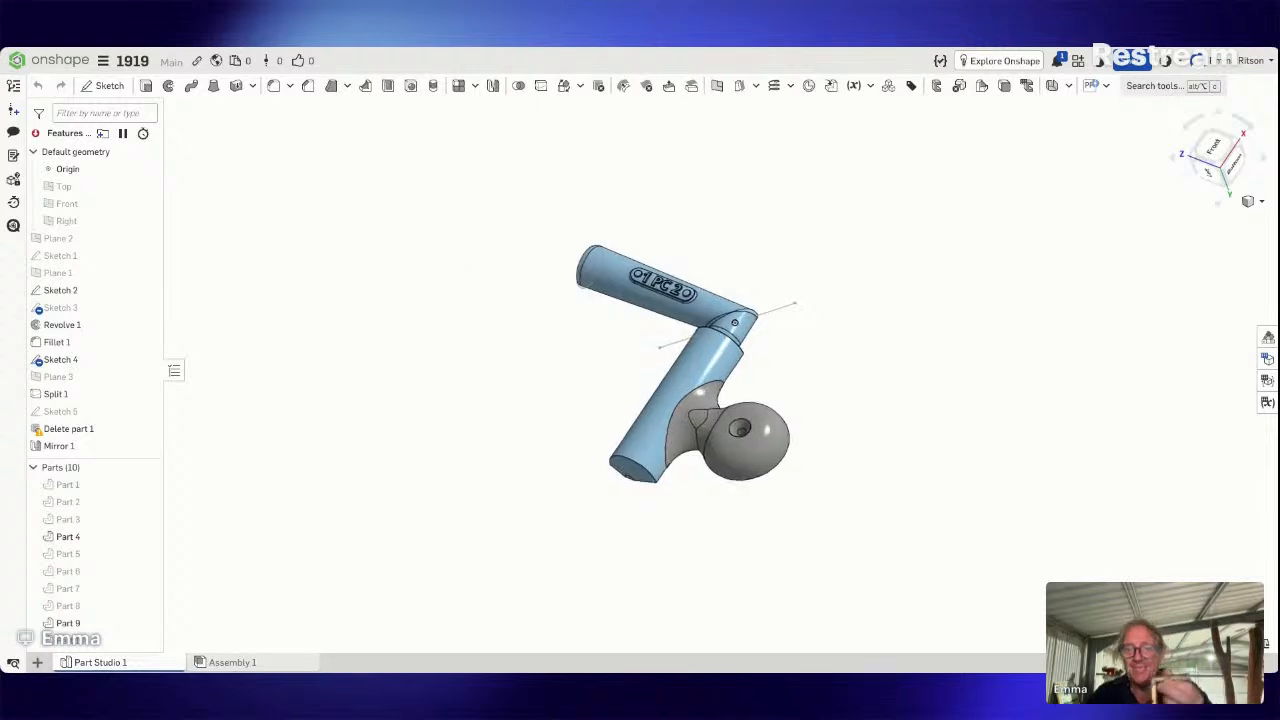
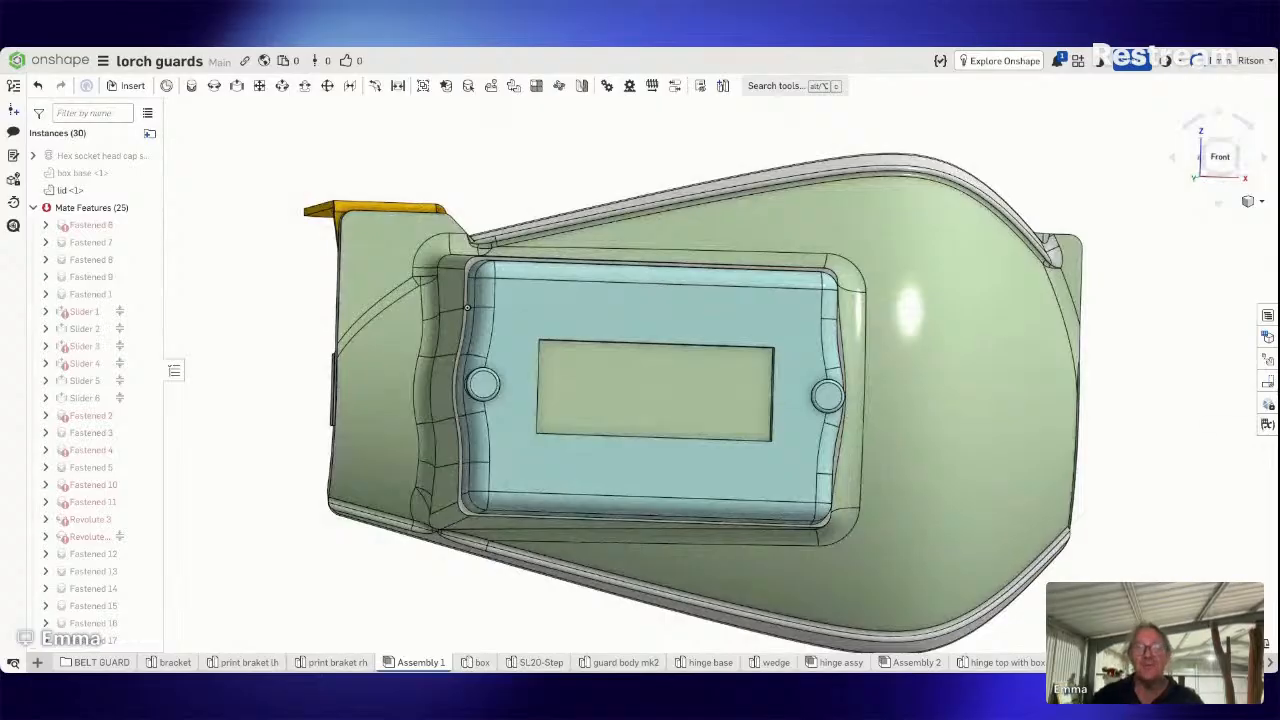
Examine the blue lid with its rectangular window on the green lorch guard from several angles, including a straight front view.
{"action": "right_click_drag", "start_coordinate": [1138, 389], "coordinate": [1111, 397]}
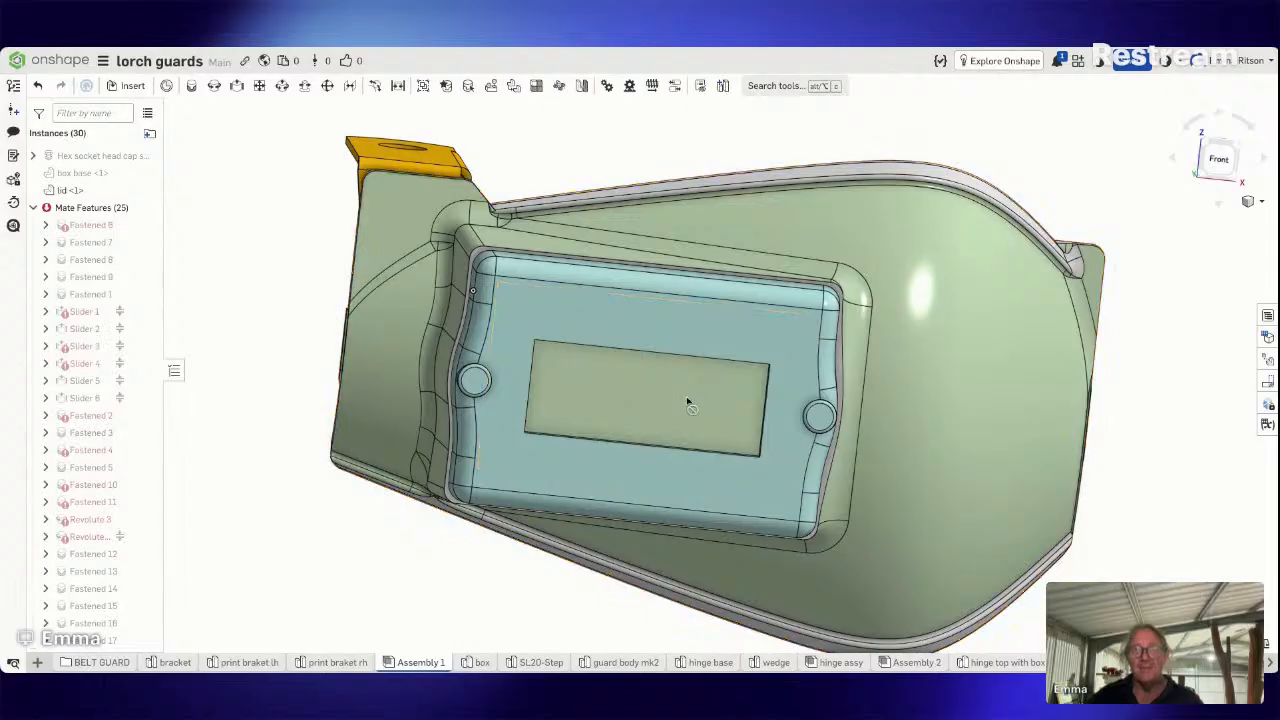
{"action": "mouse_move", "coordinate": [1167, 537]}
{"action": "right_mouse_down"}
{"action": "mouse_move", "coordinate": [1154, 528]}
{"action": "mouse_move", "coordinate": [1143, 546]}
{"action": "mouse_move", "coordinate": [1177, 539]}
{"action": "mouse_move", "coordinate": [1165, 530]}
{"action": "right_mouse_up"}
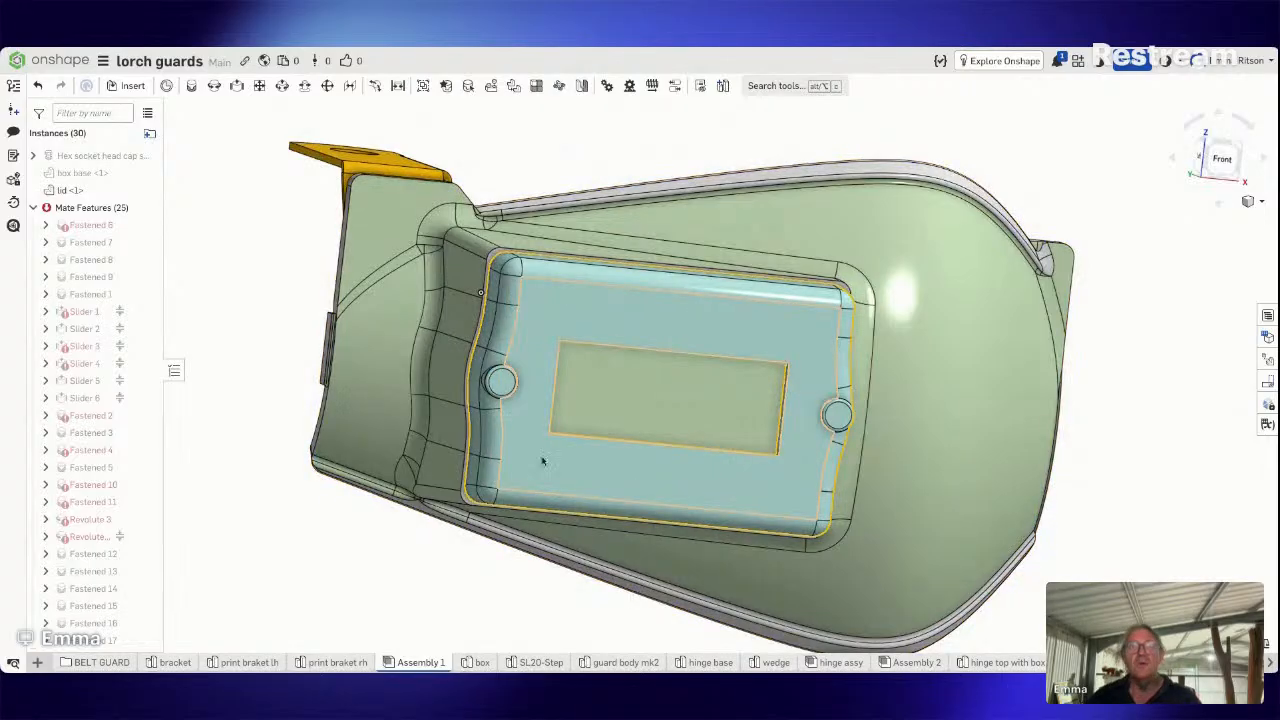
{"action": "right_click_drag", "start_coordinate": [788, 319], "coordinate": [680, 254]}
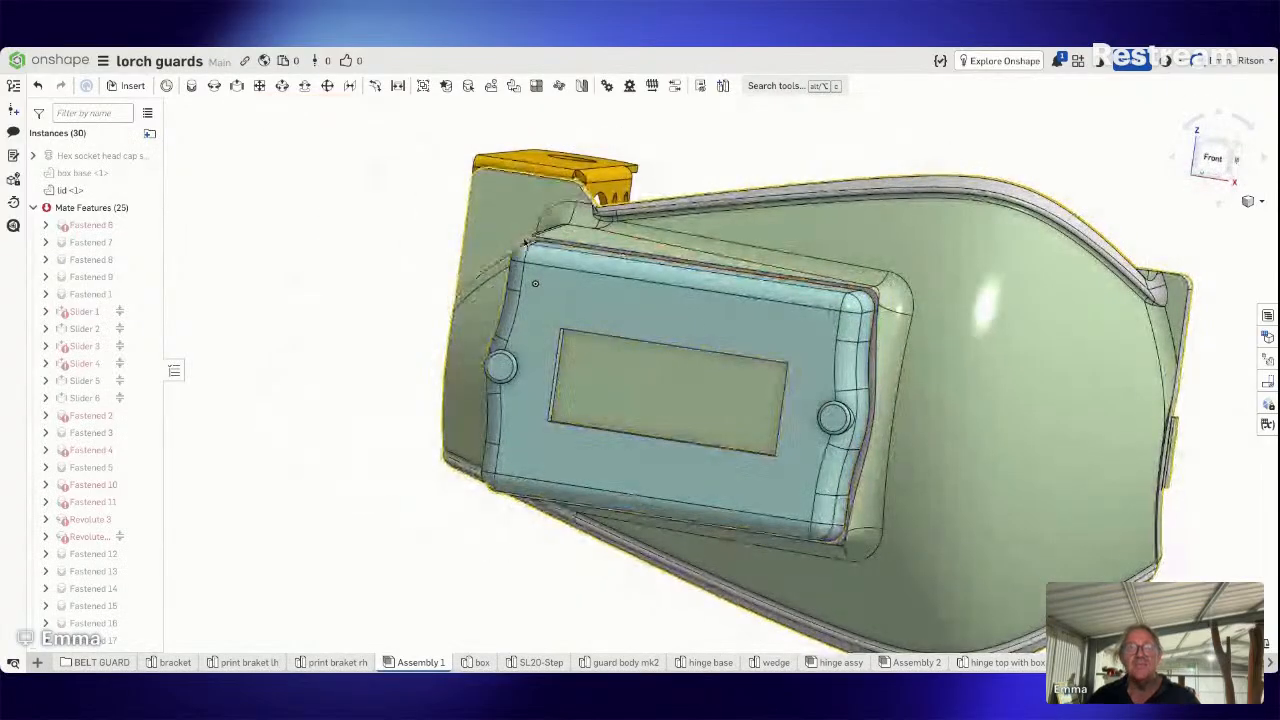
{"action": "right_click_drag", "start_coordinate": [243, 348], "coordinate": [264, 355]}
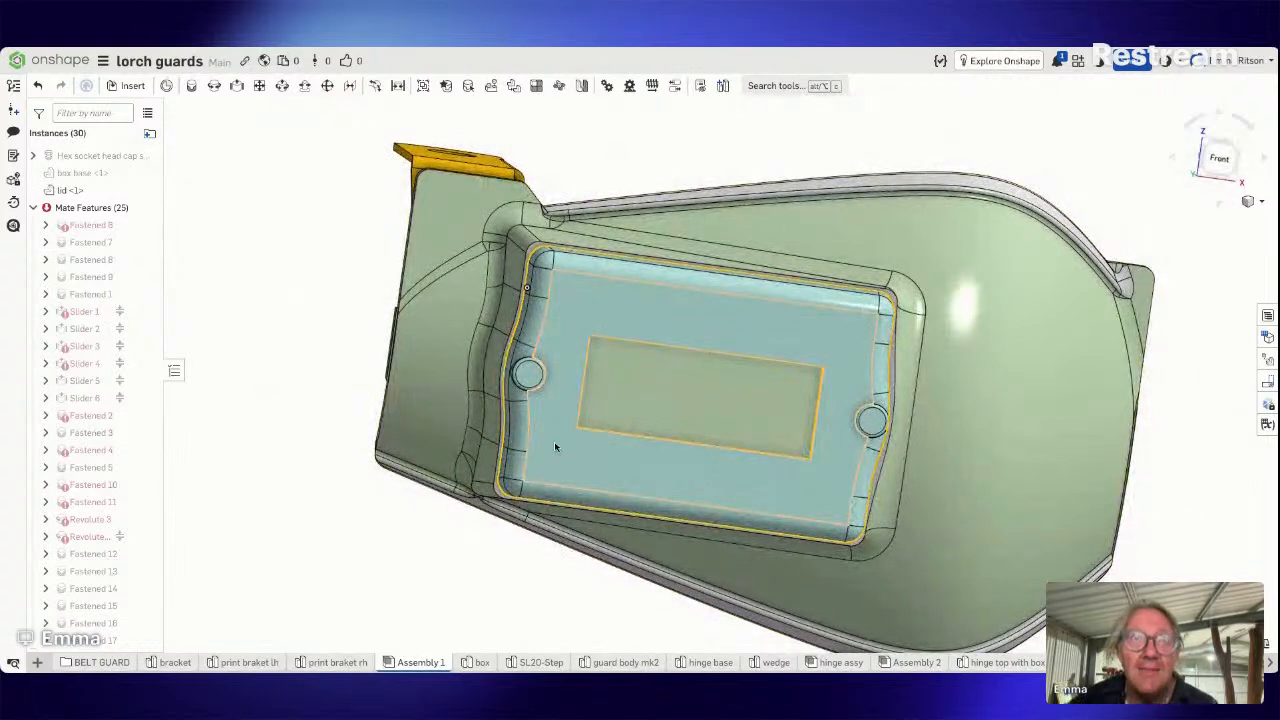
{"action": "right_click_drag", "start_coordinate": [562, 397], "coordinate": [644, 482]}
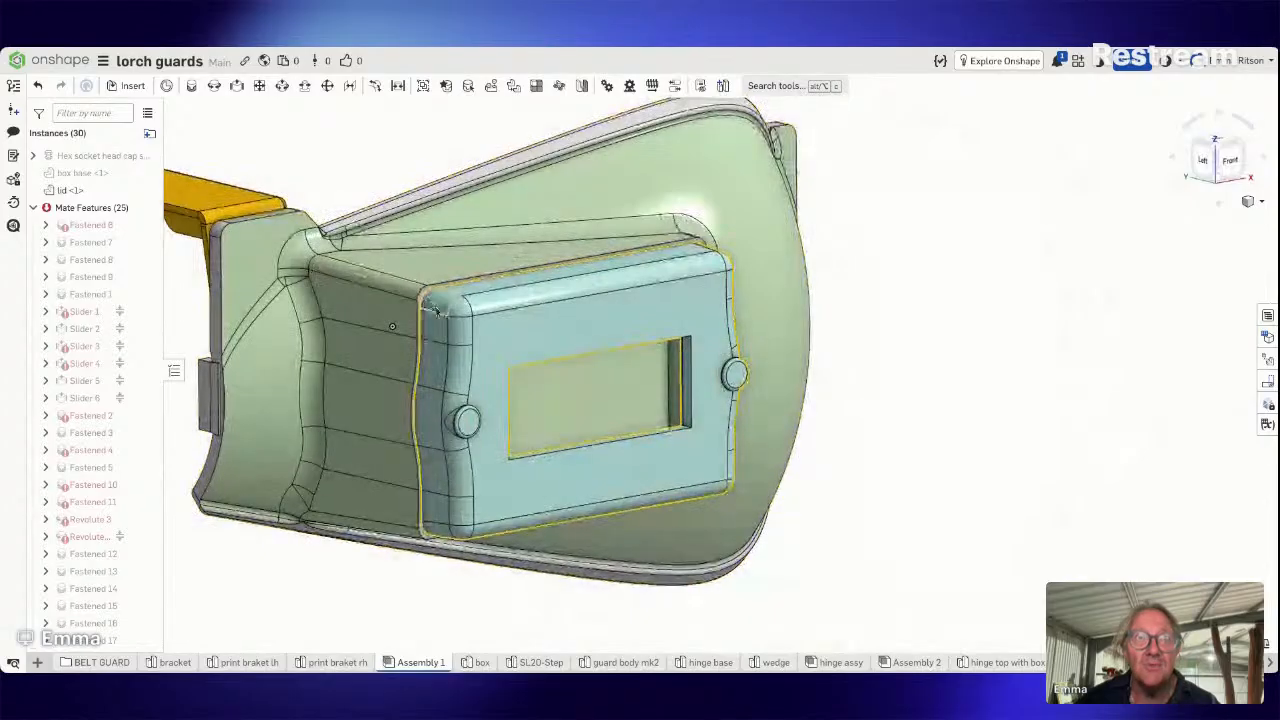
{"action": "mouse_move", "coordinate": [440, 320]}
{"action": "right_mouse_down"}
{"action": "mouse_move", "coordinate": [461, 347]}
{"action": "mouse_move", "coordinate": [451, 339]}
{"action": "right_mouse_up"}
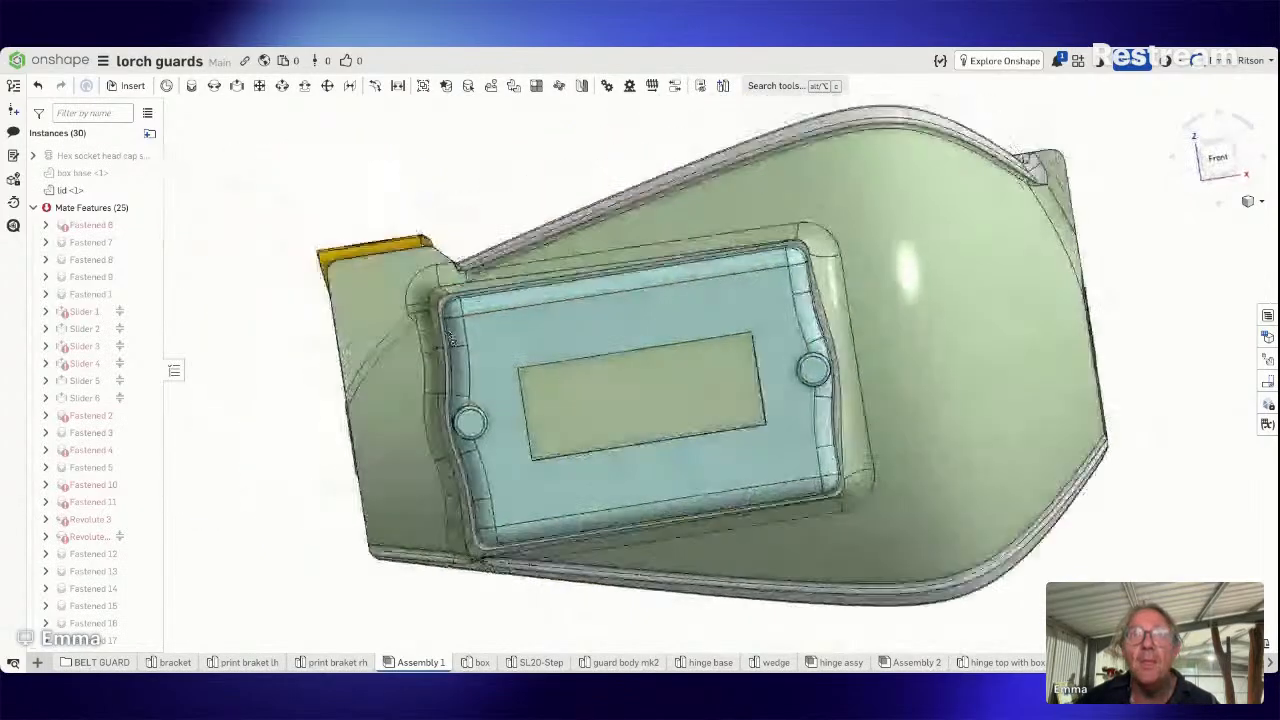
{"action": "left_click", "coordinate": [1218, 160]}
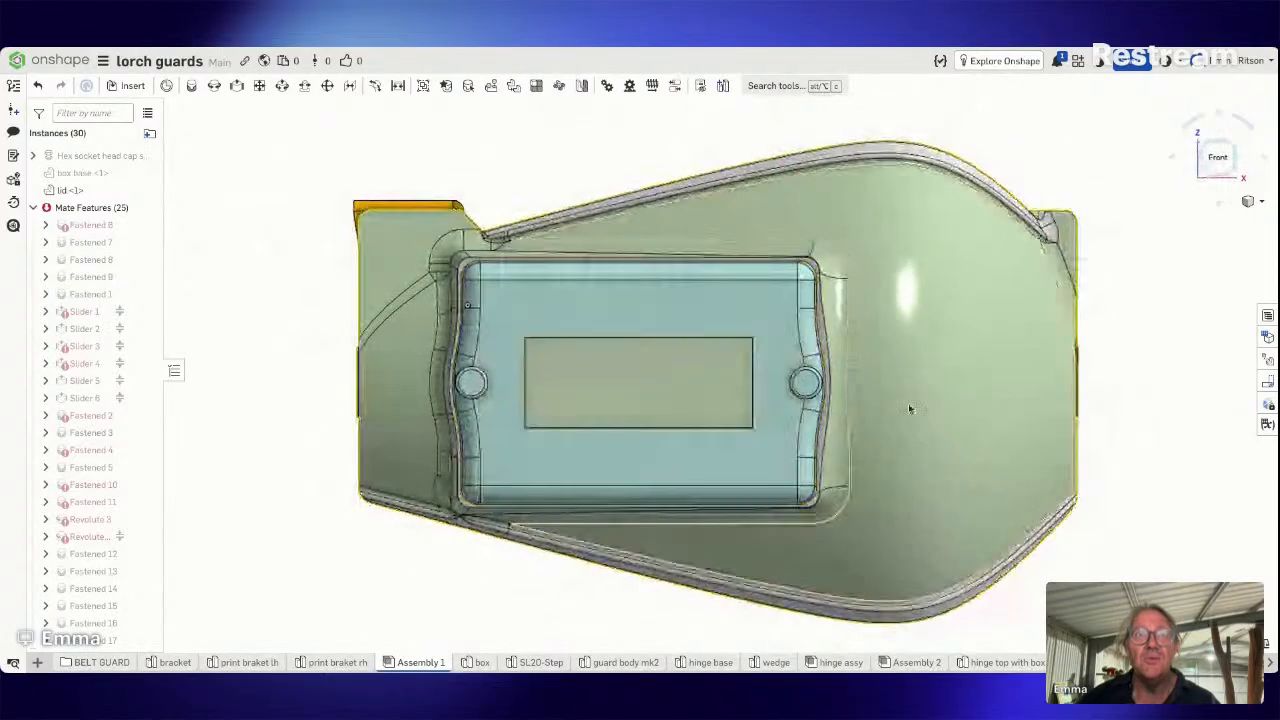
{"action": "scroll", "coordinate": [700, 423], "scroll_direction": "down", "scroll_amount": 2}
{"action": "mouse_move", "coordinate": [700, 423]}
{"action": "right_mouse_down"}
{"action": "mouse_move", "coordinate": [817, 409]}
{"action": "mouse_move", "coordinate": [814, 423]}
{"action": "mouse_move", "coordinate": [603, 417]}
{"action": "mouse_move", "coordinate": [722, 424]}
{"action": "right_mouse_up"}
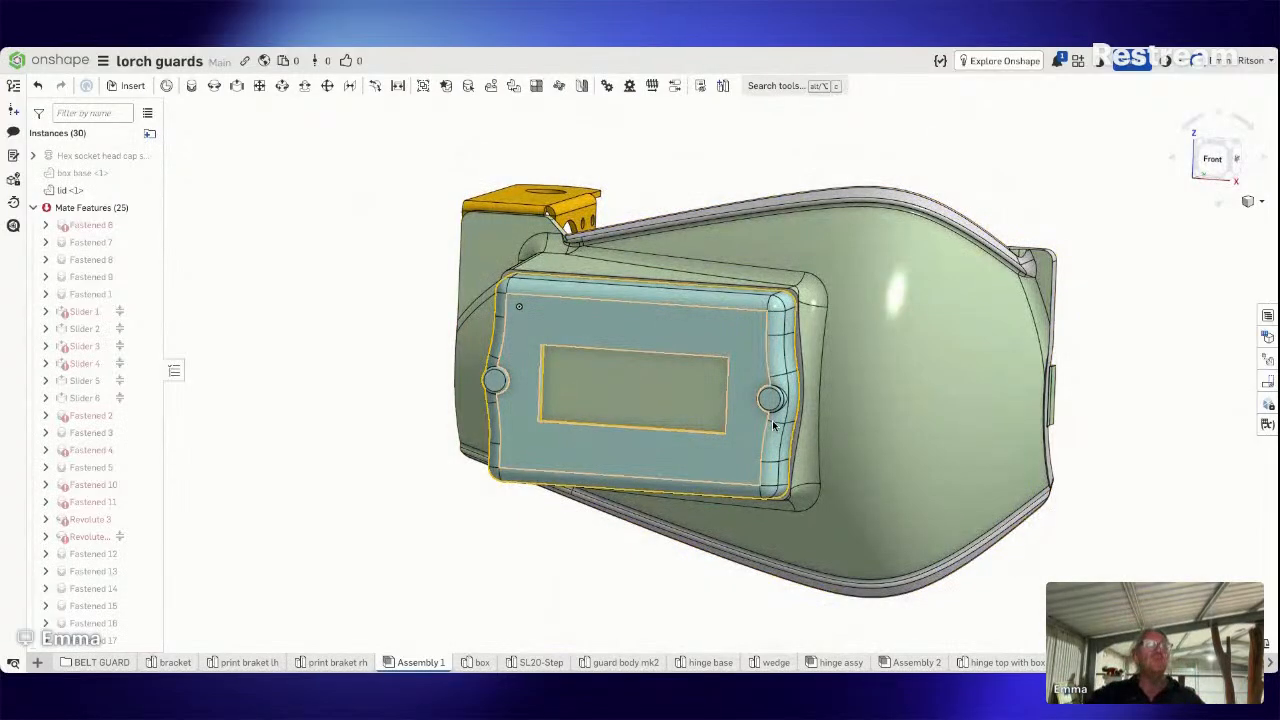
{"action": "left_click", "coordinate": [102, 60]}
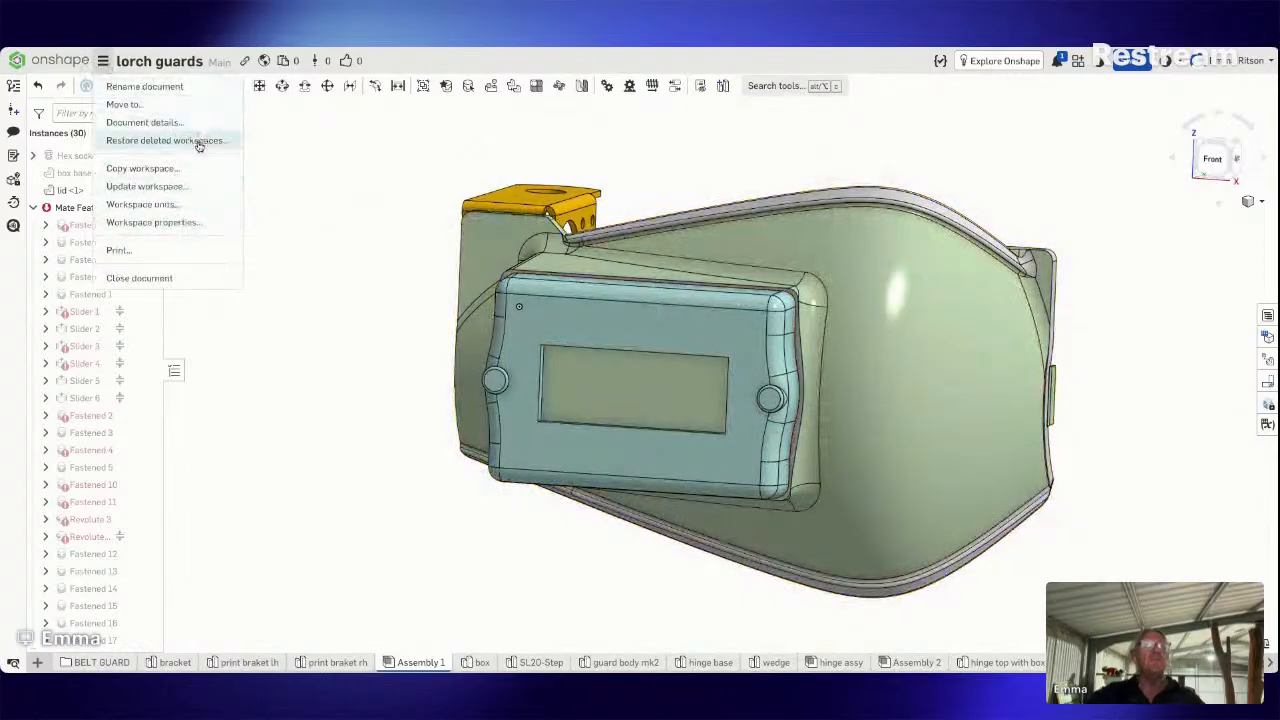
{"action": "left_click", "coordinate": [175, 222]}
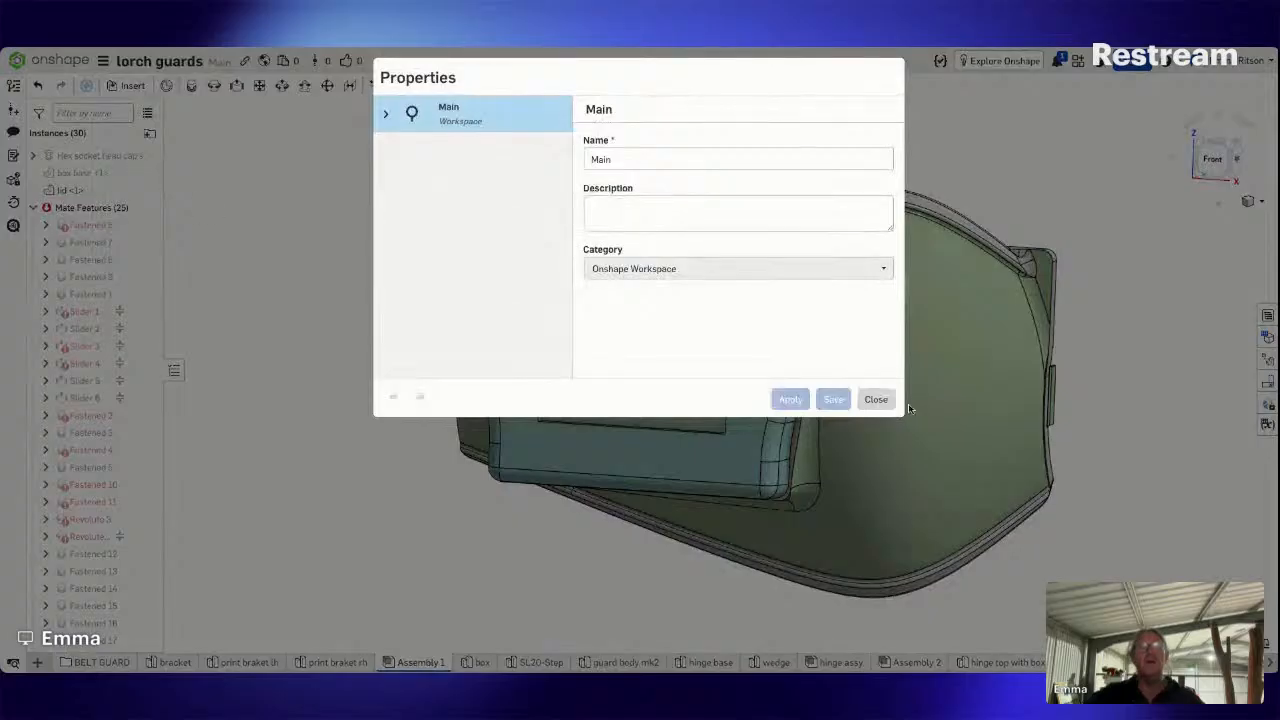
{"action": "left_click", "coordinate": [875, 400]}
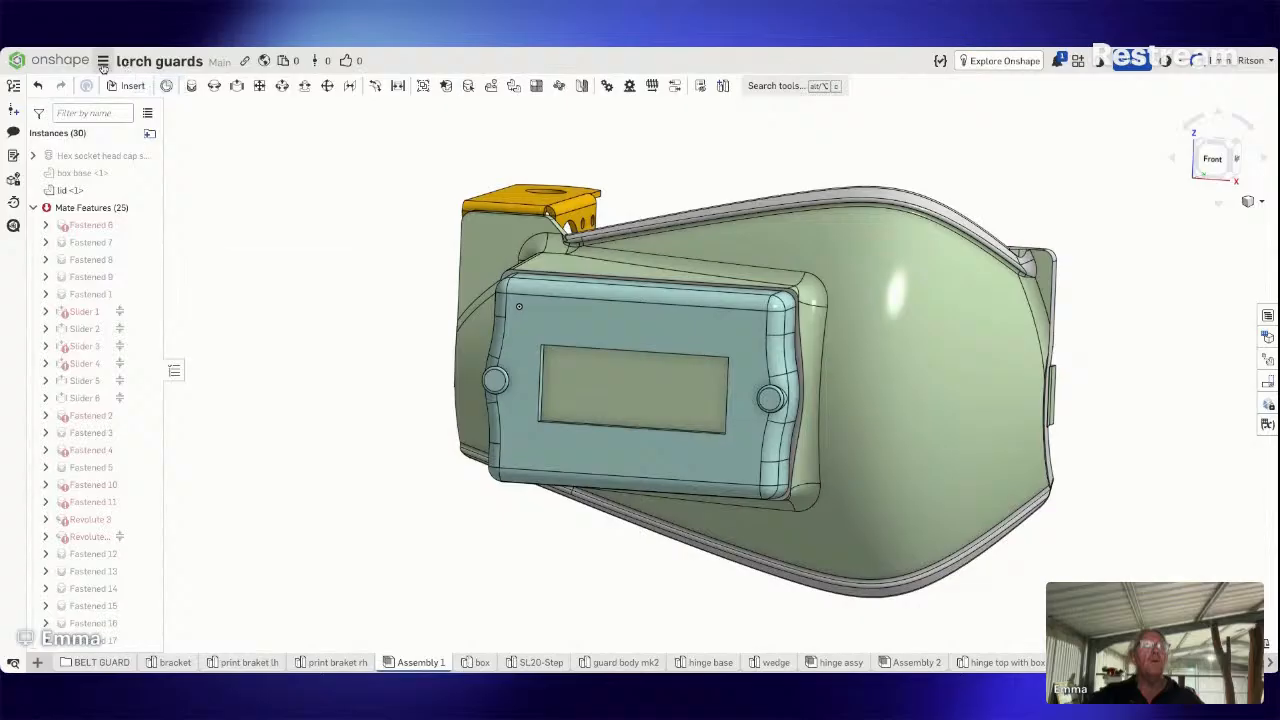
Return to the owned documents, open the versions and history of lorch guards, and expand the changes of the Main workspace.
{"action": "left_click", "coordinate": [56, 62]}
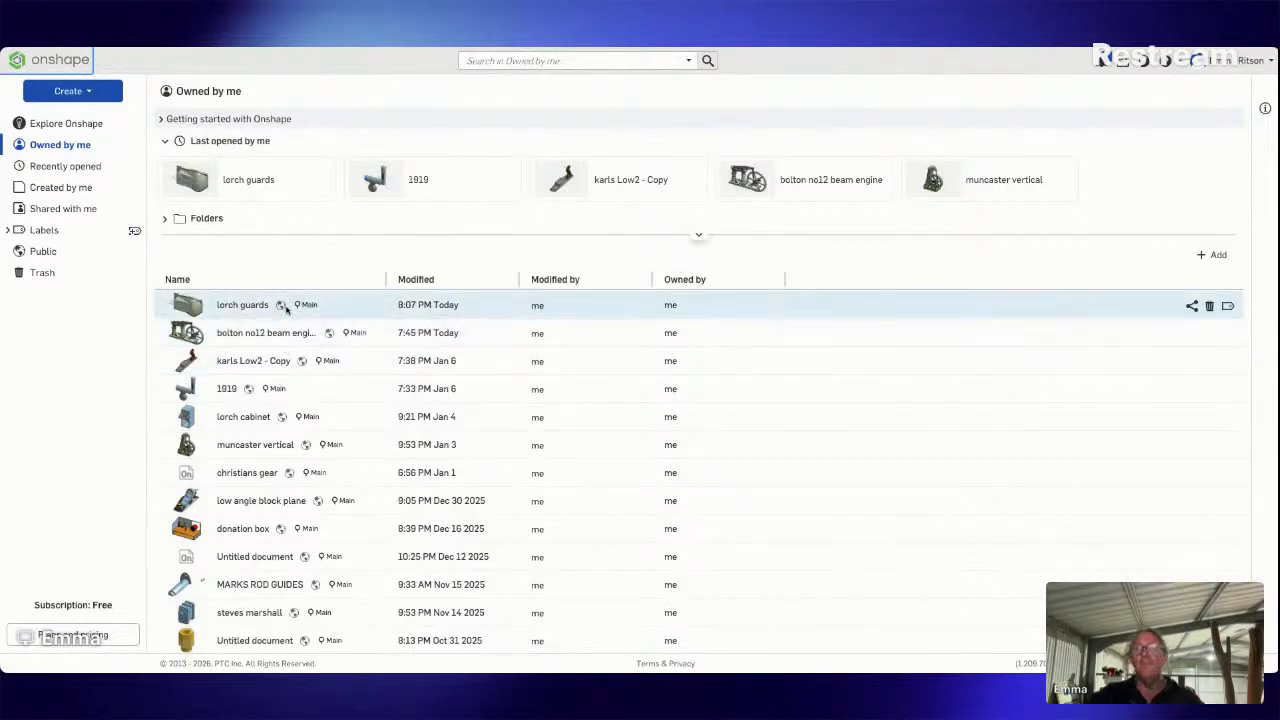
{"action": "right_click", "coordinate": [286, 309]}
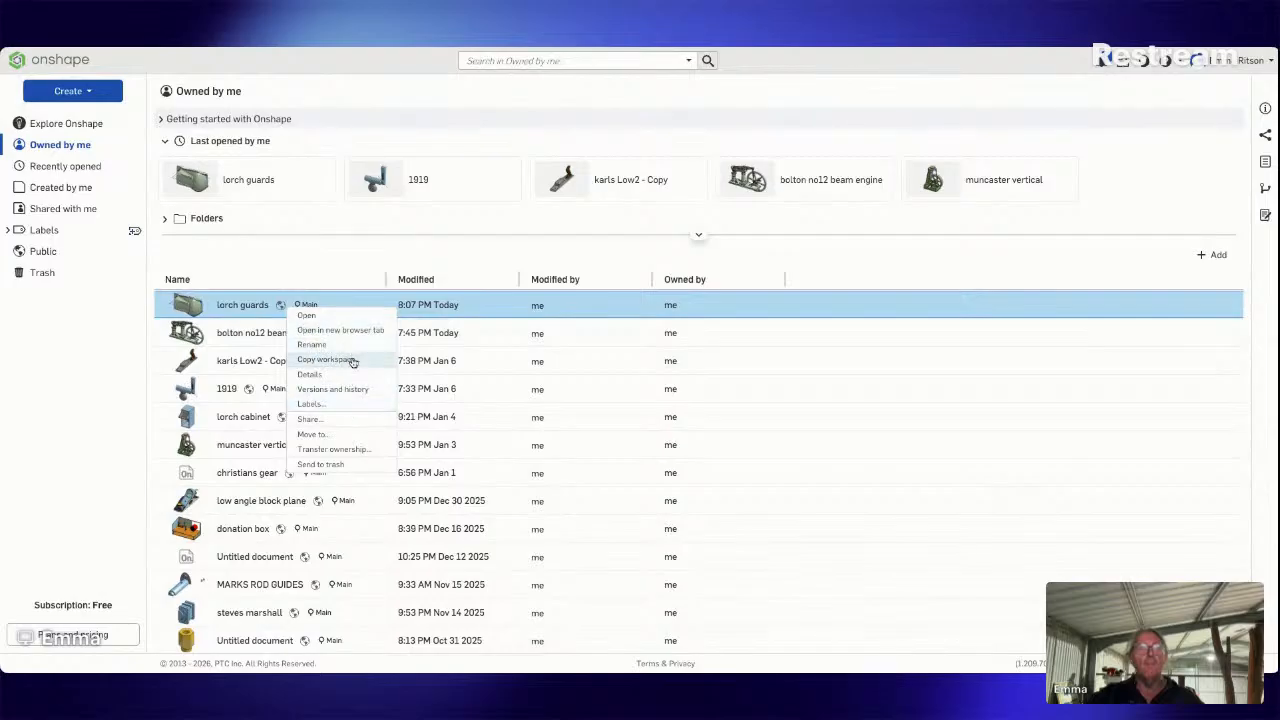
{"action": "left_click", "coordinate": [352, 389]}
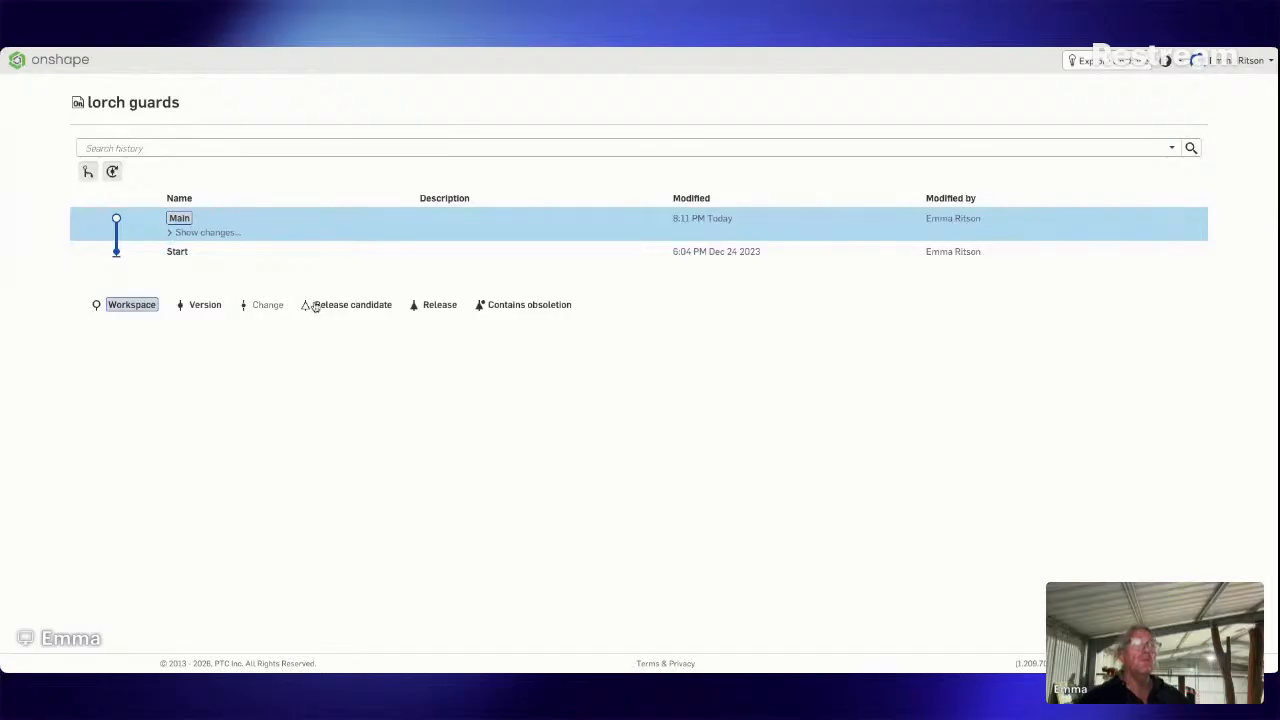
{"action": "left_click", "coordinate": [205, 232]}
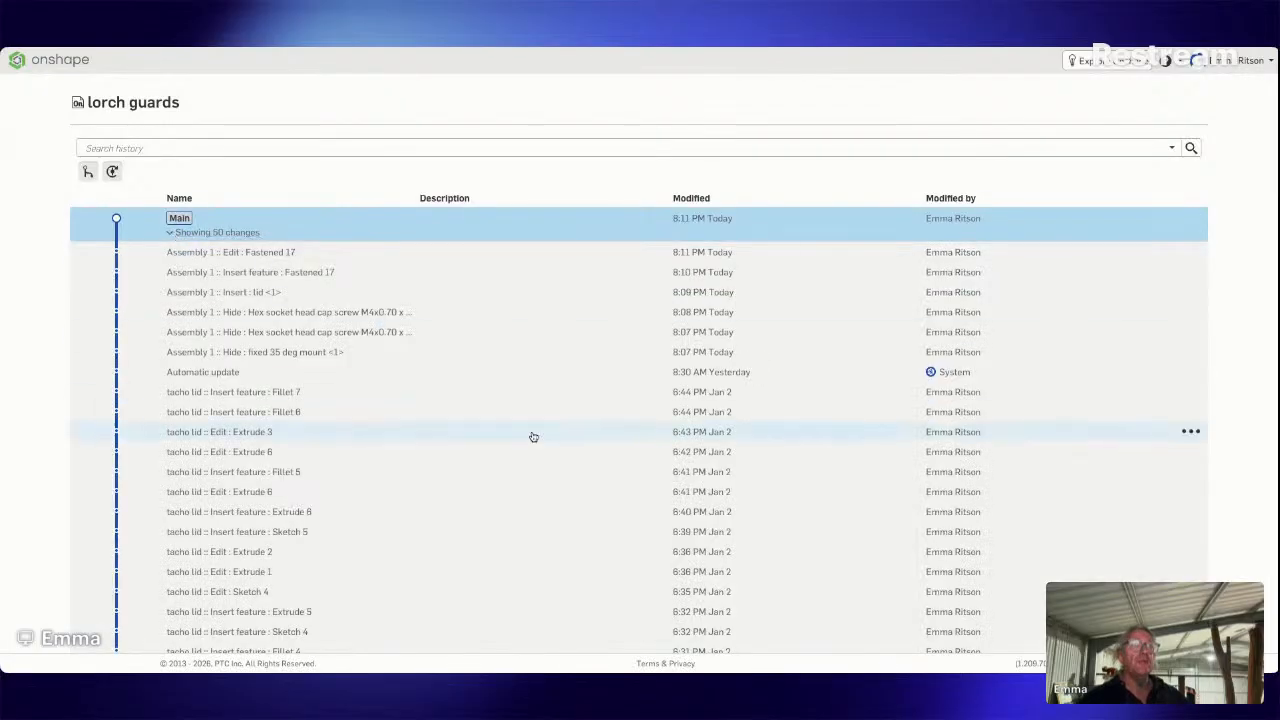
Look back through the tacho lid edits and automatic updates in the history, loading older entries to reach the back support changes.
{"action": "scroll", "coordinate": [531, 450], "scroll_direction": "down", "scroll_amount": 1}
{"action": "scroll", "coordinate": [531, 465], "scroll_direction": "down", "scroll_amount": 7}
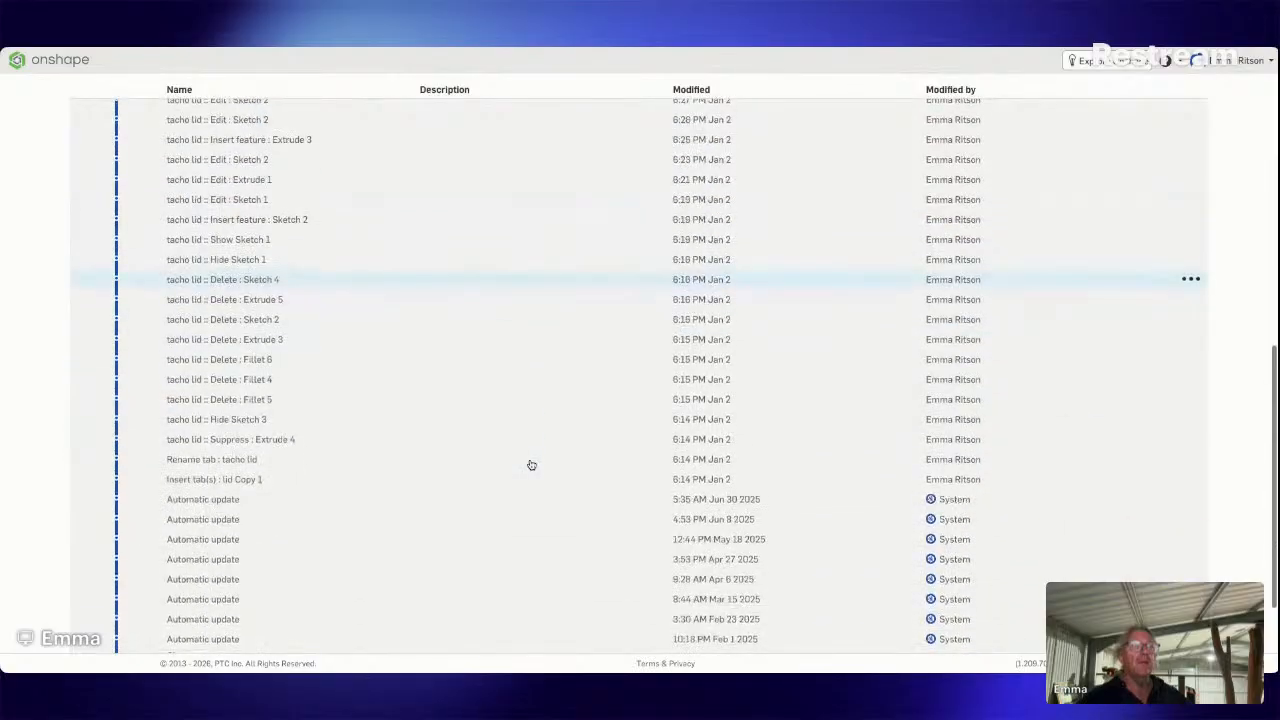
{"action": "scroll", "coordinate": [531, 465], "scroll_direction": "up", "scroll_amount": 1}
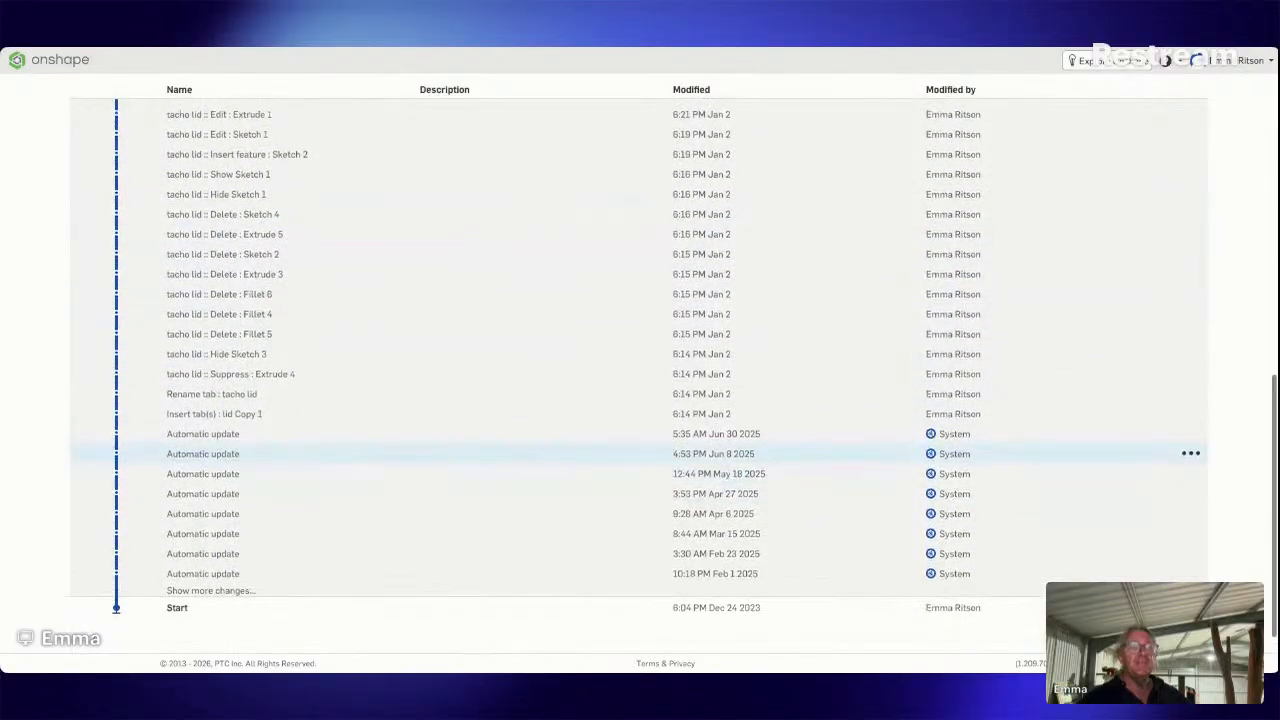
{"action": "scroll", "coordinate": [531, 465], "scroll_direction": "down", "scroll_amount": 1}
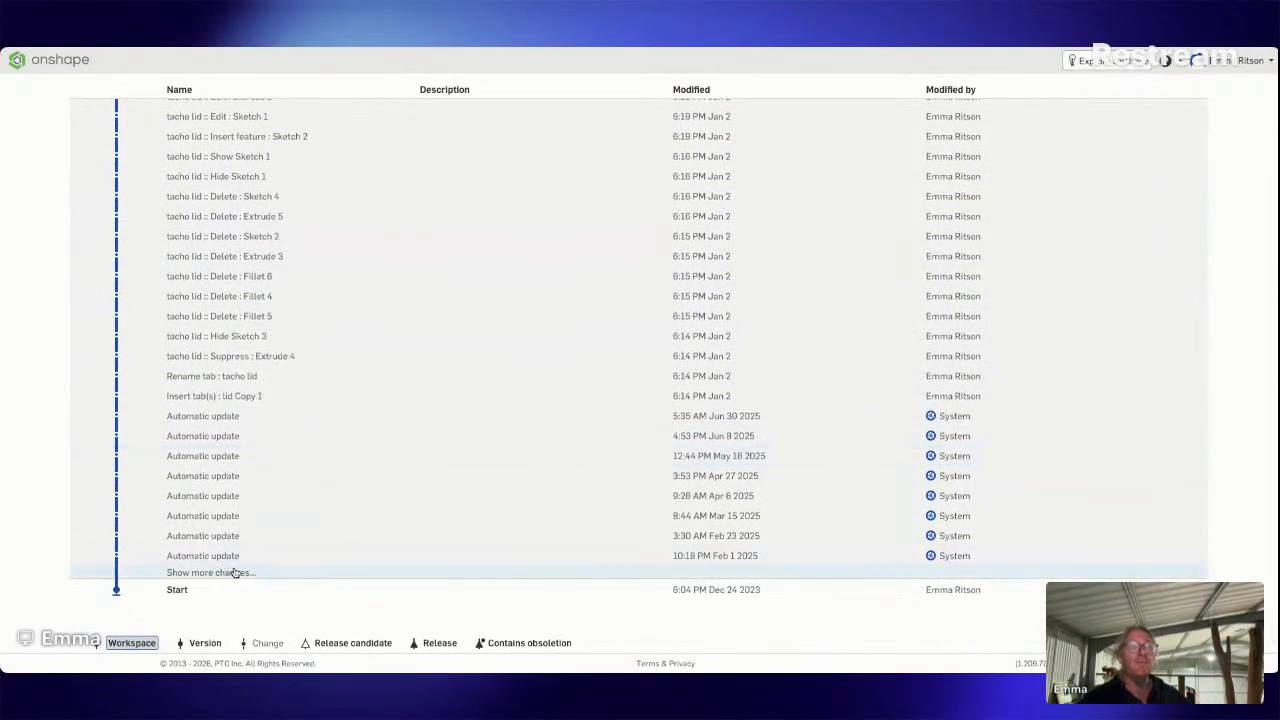
{"action": "scroll", "coordinate": [403, 523], "scroll_direction": "down", "scroll_amount": 5}
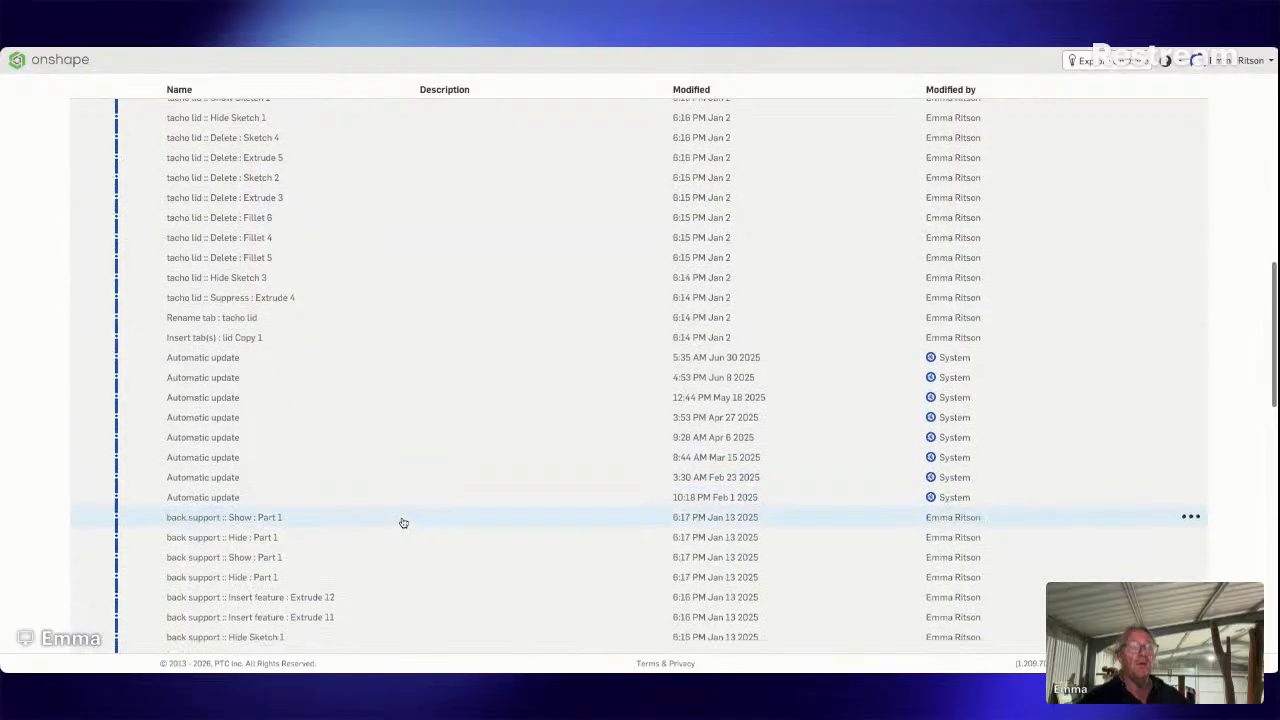
{"action": "scroll", "coordinate": [403, 523], "scroll_direction": "down", "scroll_amount": 10}
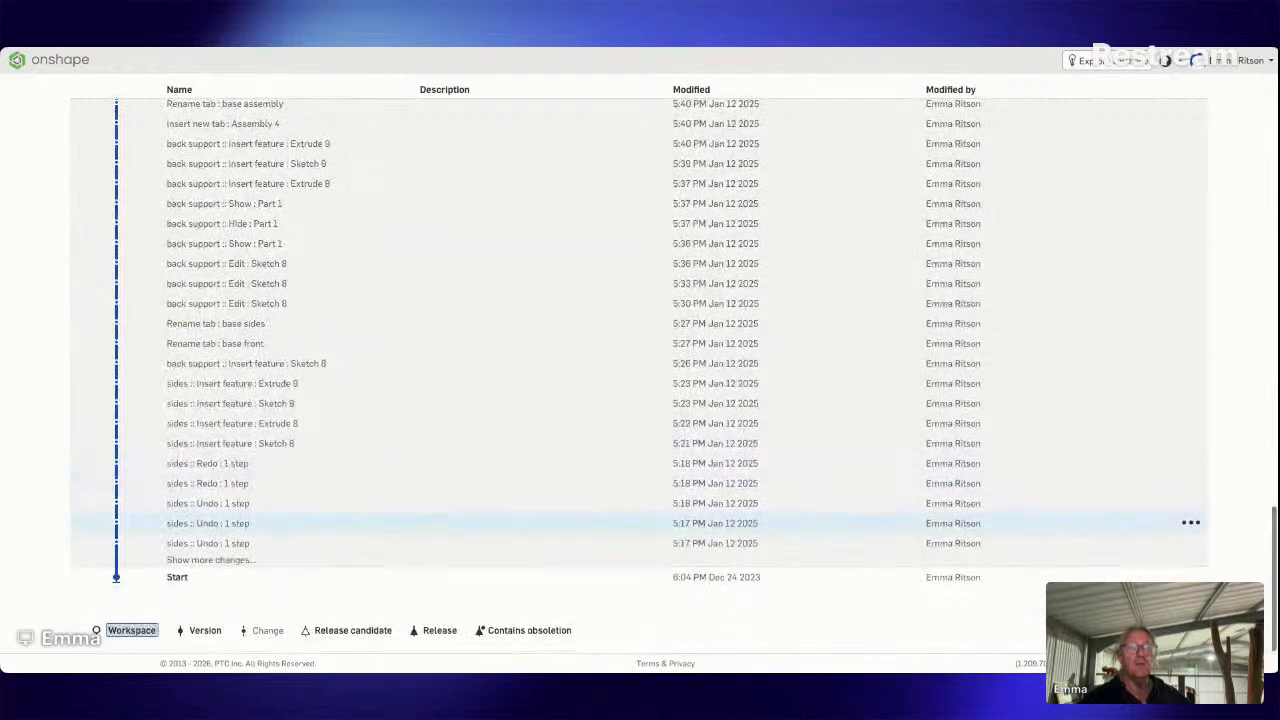
Load two more batches of older changes and look through the sides, base part, flat pattern drawing and sheet 225 entries.
{"action": "left_click", "coordinate": [240, 562]}
{"action": "scroll", "coordinate": [359, 535], "scroll_direction": "down", "scroll_amount": 12}
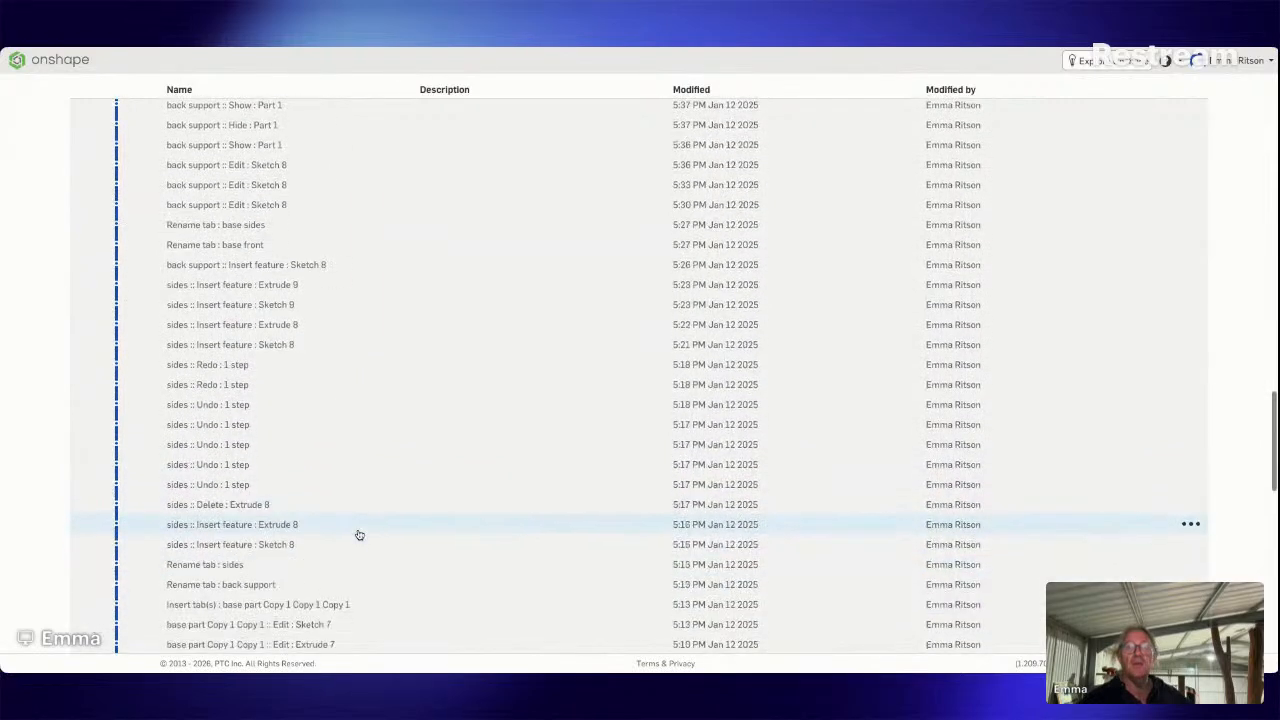
{"action": "scroll", "coordinate": [359, 535], "scroll_direction": "down", "scroll_amount": 6}
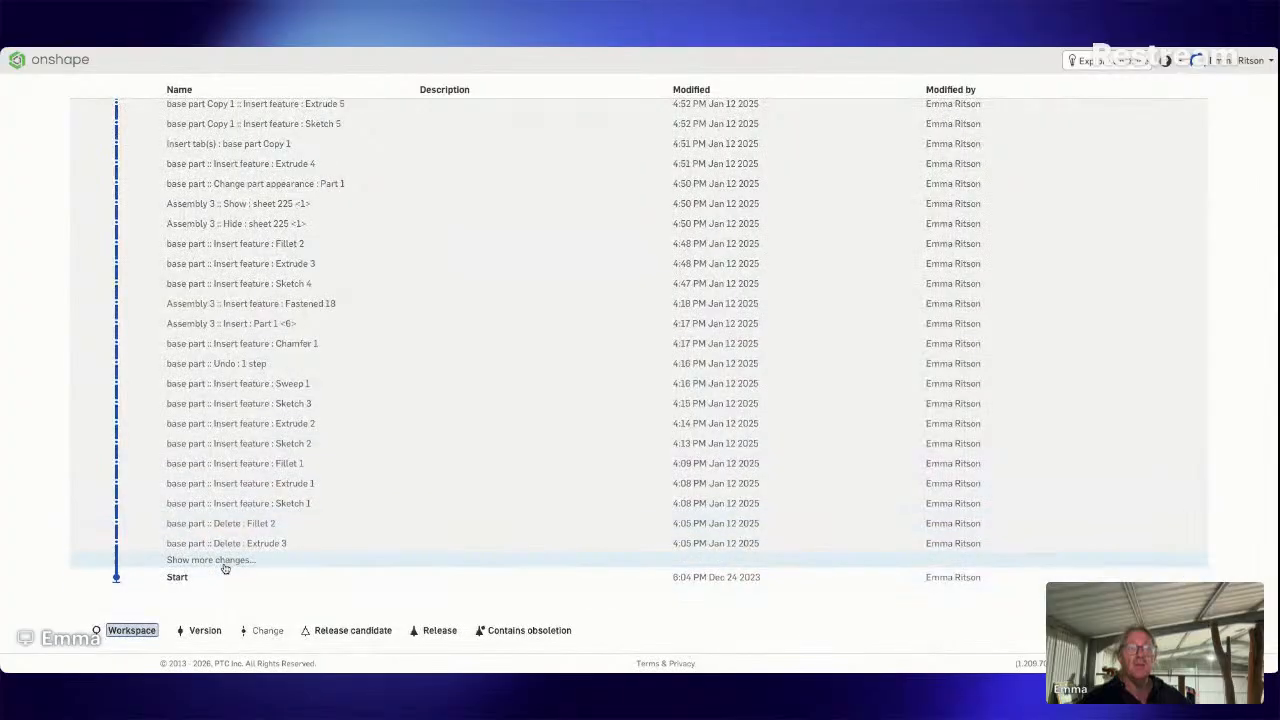
{"action": "left_click", "coordinate": [224, 563]}
{"action": "scroll", "coordinate": [394, 563], "scroll_direction": "down", "scroll_amount": 10}
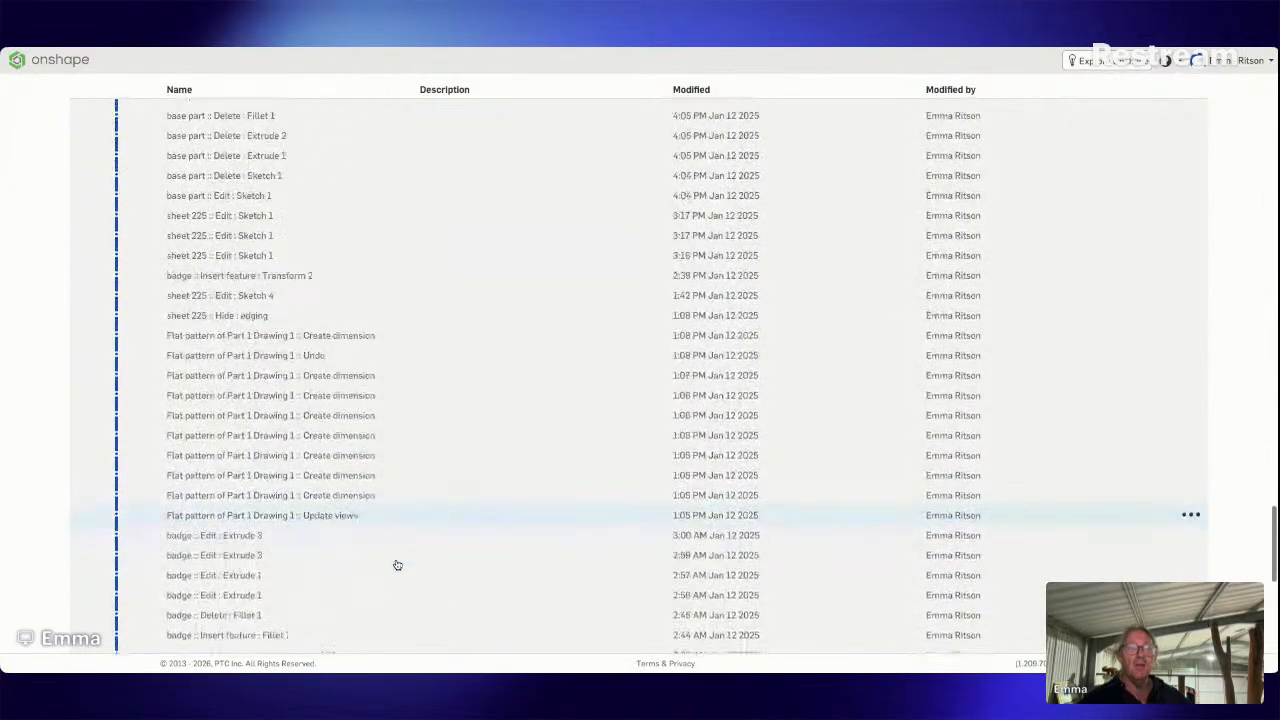
{"action": "scroll", "coordinate": [397, 565], "scroll_direction": "down", "scroll_amount": 6}
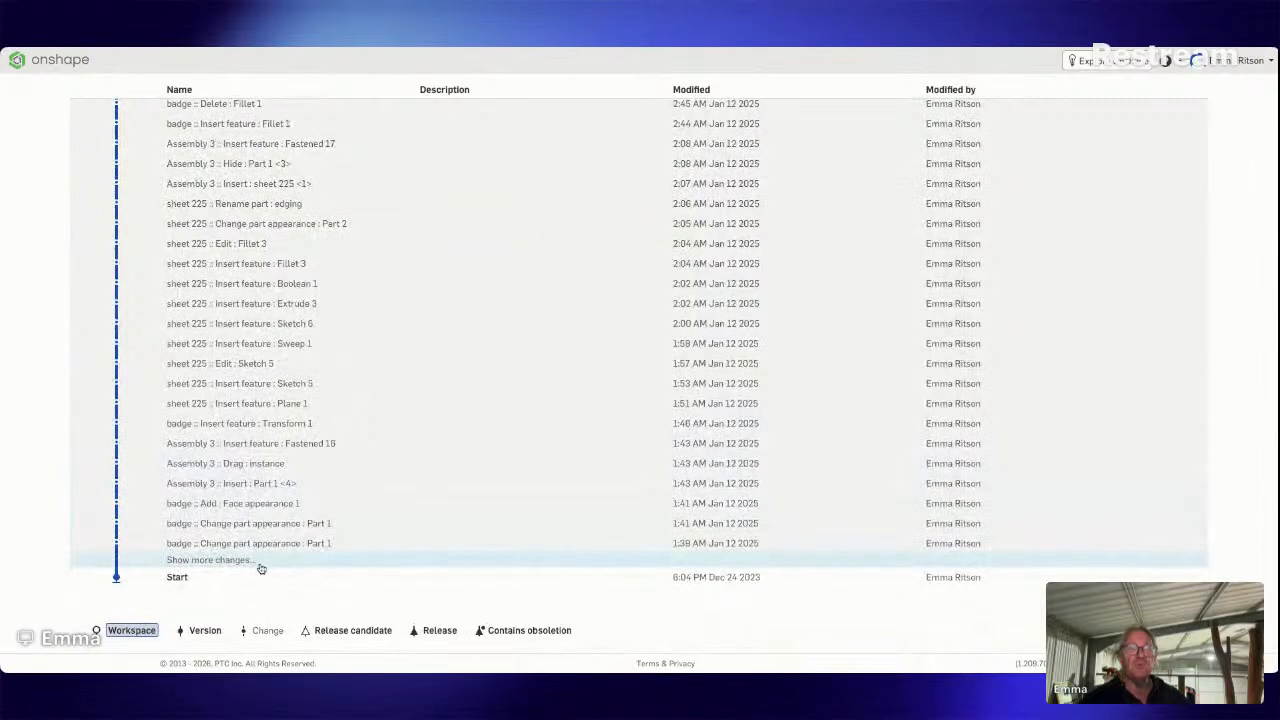
Load further history and look through the badge sketches, Assembly 3 rivet changes and top part edits down to January 7 2025.
{"action": "left_click", "coordinate": [242, 564]}
{"action": "scroll", "coordinate": [421, 557], "scroll_direction": "down", "scroll_amount": 3}
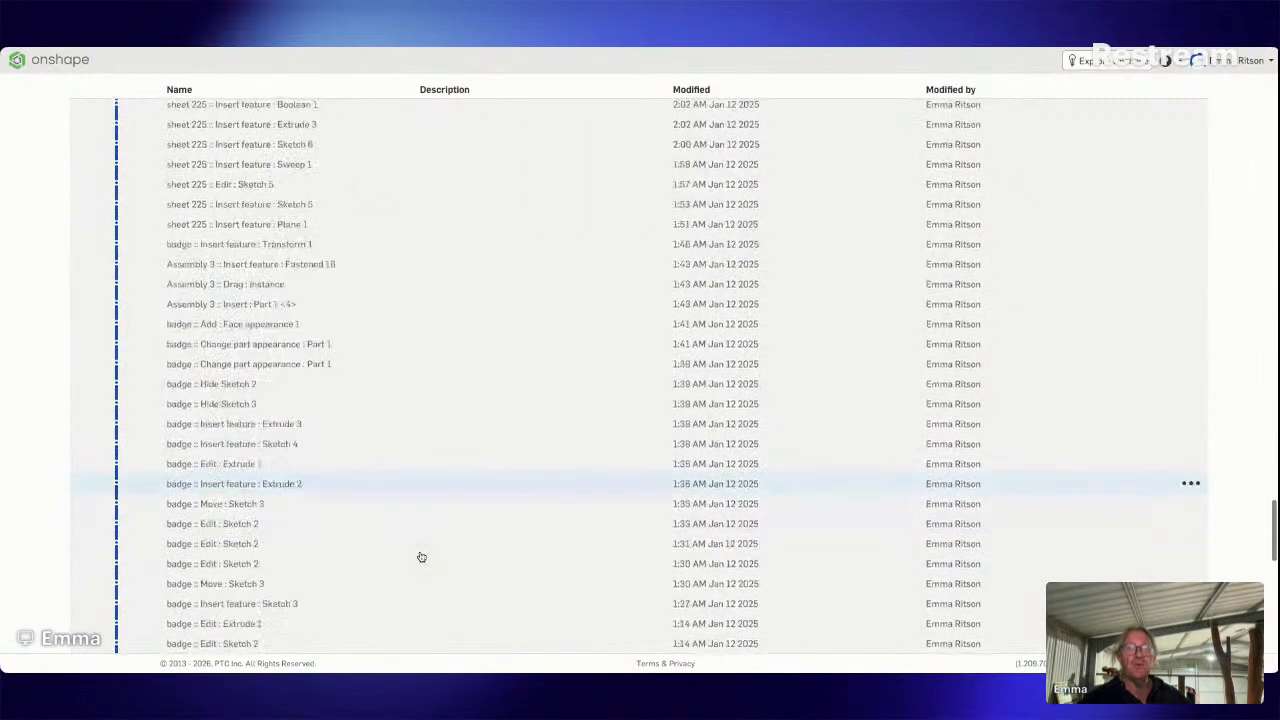
{"action": "scroll", "coordinate": [421, 557], "scroll_direction": "down", "scroll_amount": 10}
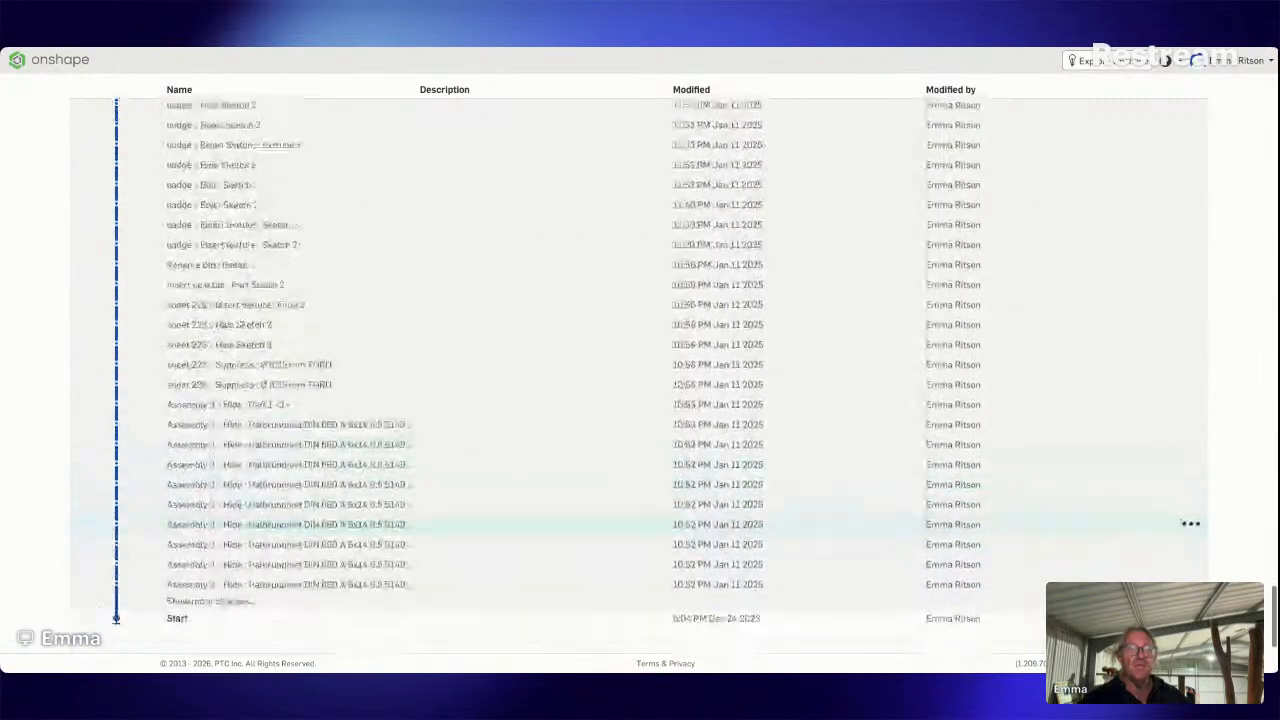
{"action": "left_click", "coordinate": [372, 563]}
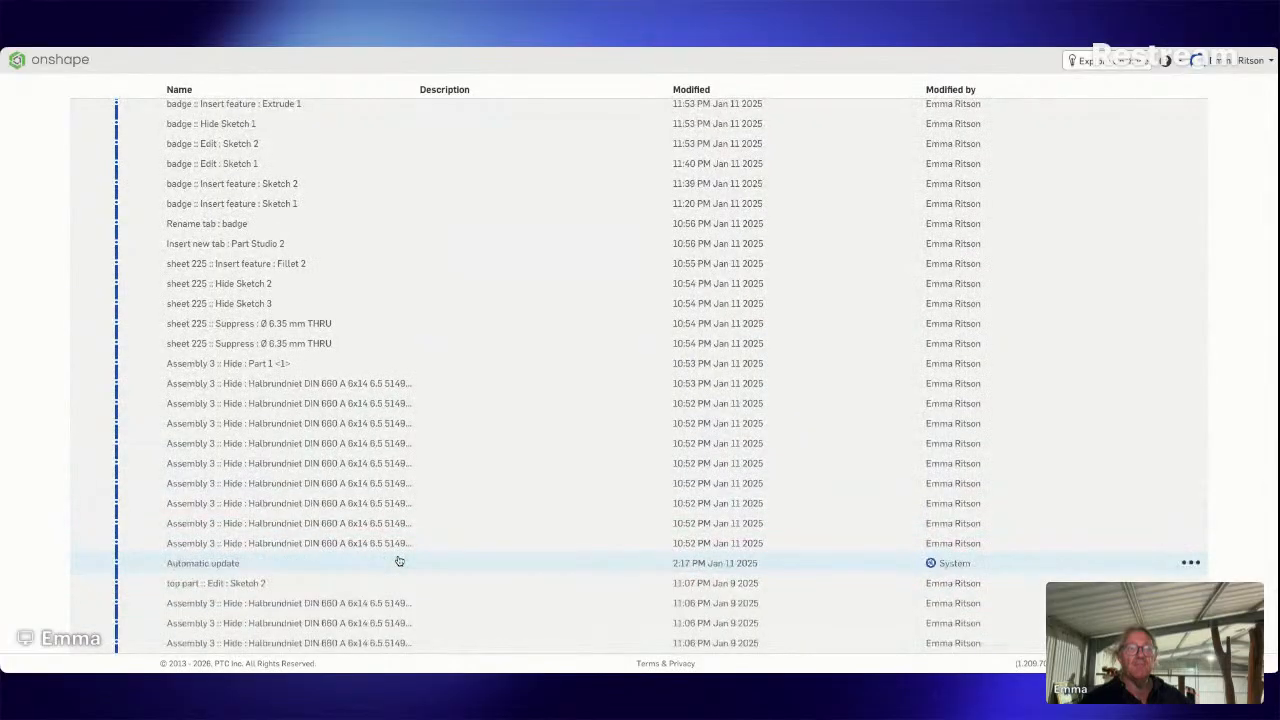
{"action": "scroll", "coordinate": [409, 560], "scroll_direction": "down", "scroll_amount": 10}
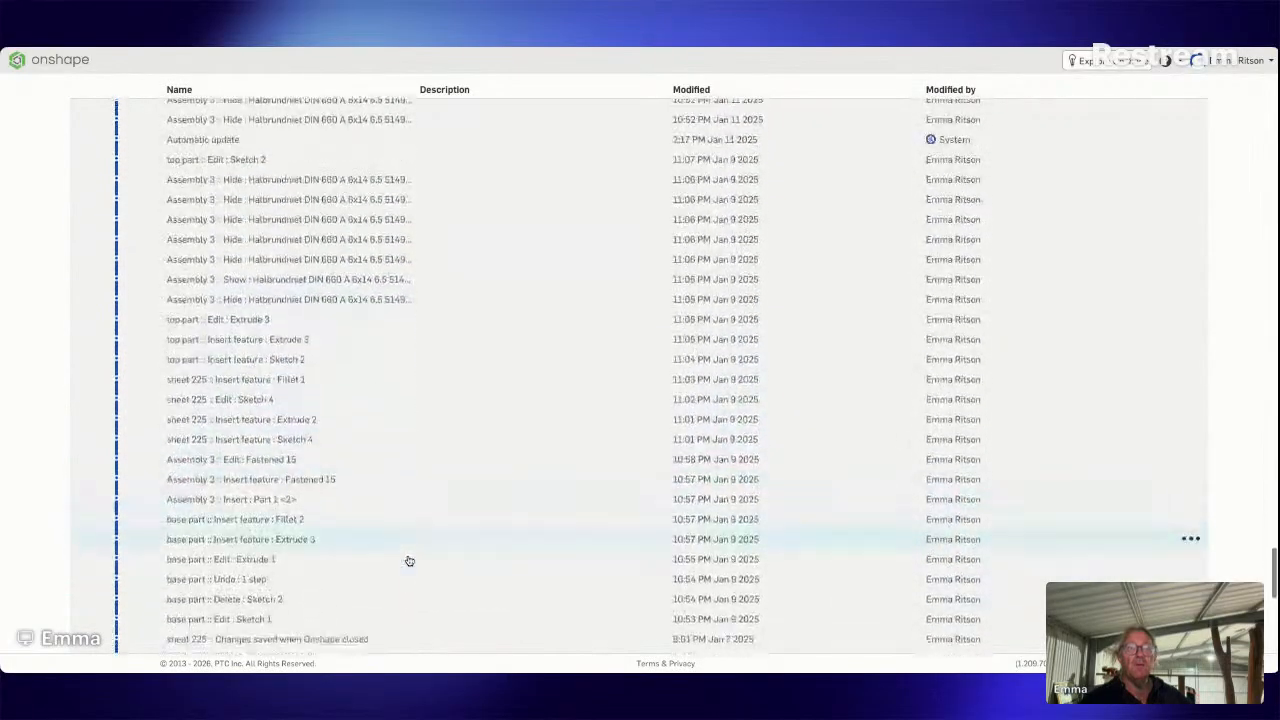
{"action": "scroll", "coordinate": [400, 560], "scroll_direction": "down", "scroll_amount": 3}
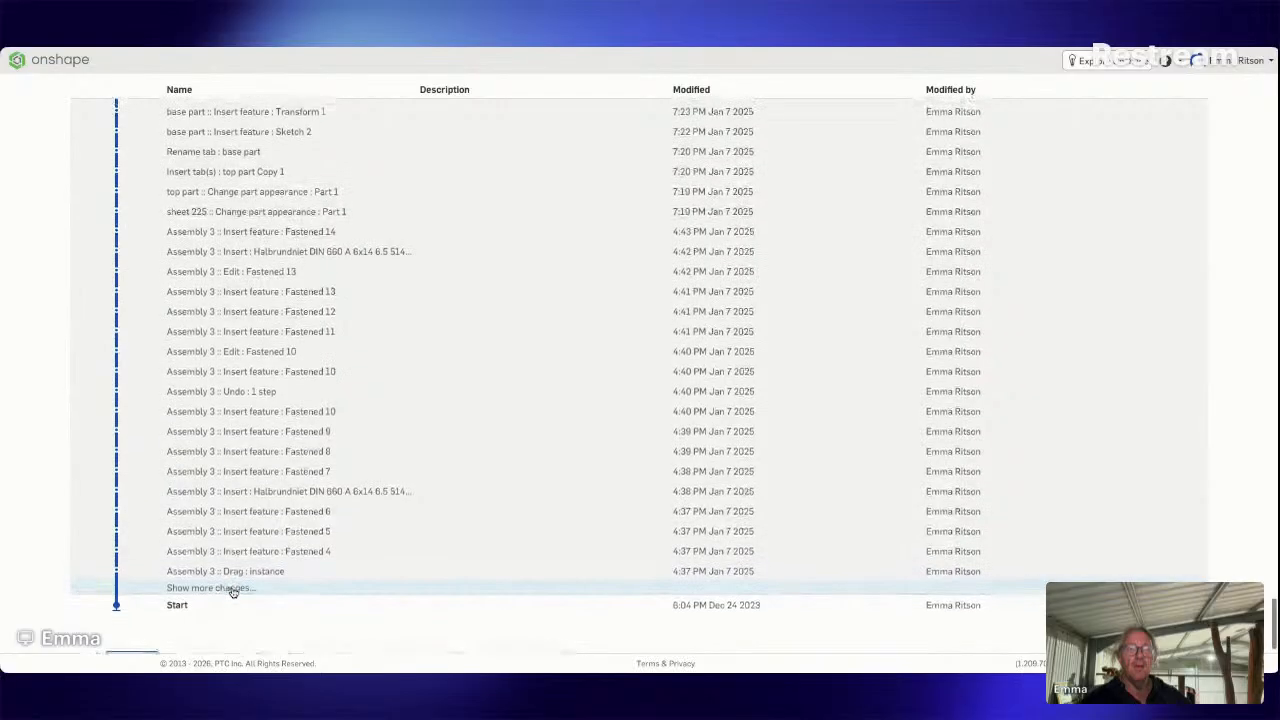
Request still older changes, check the Start entry at the end of the history, and go back up to the newer entries.
{"action": "left_click", "coordinate": [237, 588]}
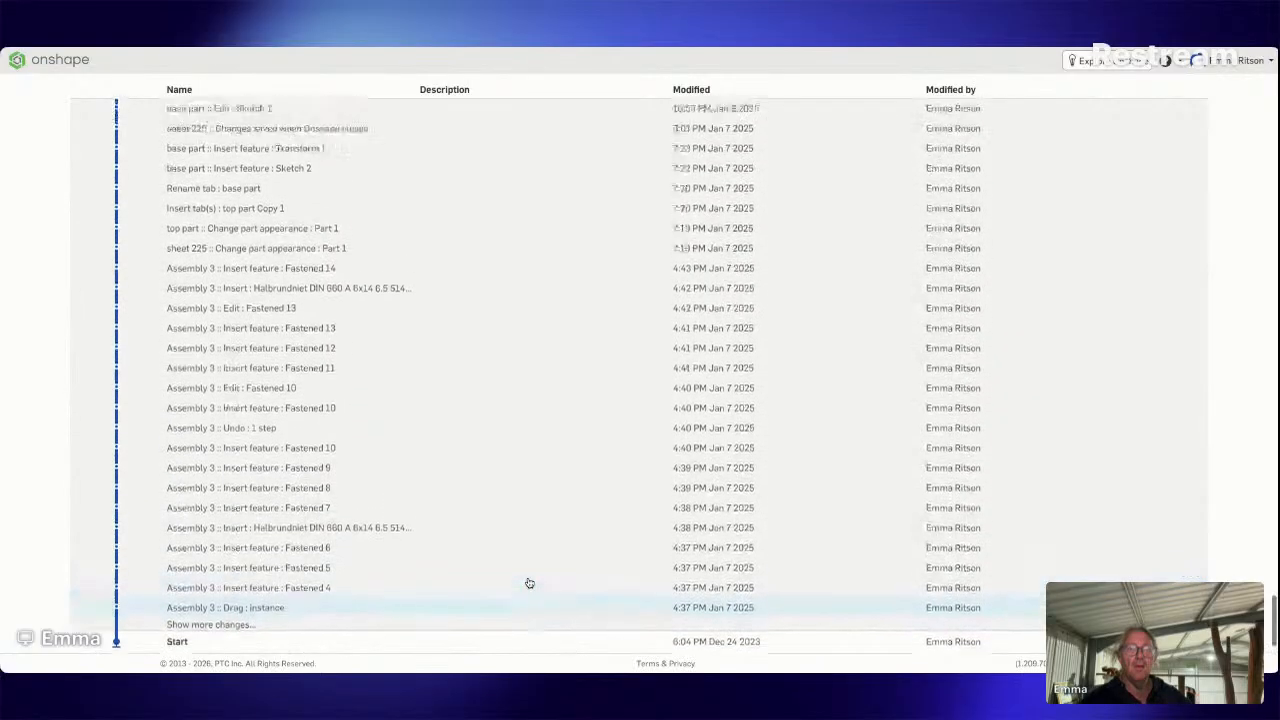
{"action": "scroll", "coordinate": [529, 583], "scroll_direction": "down", "scroll_amount": 1}
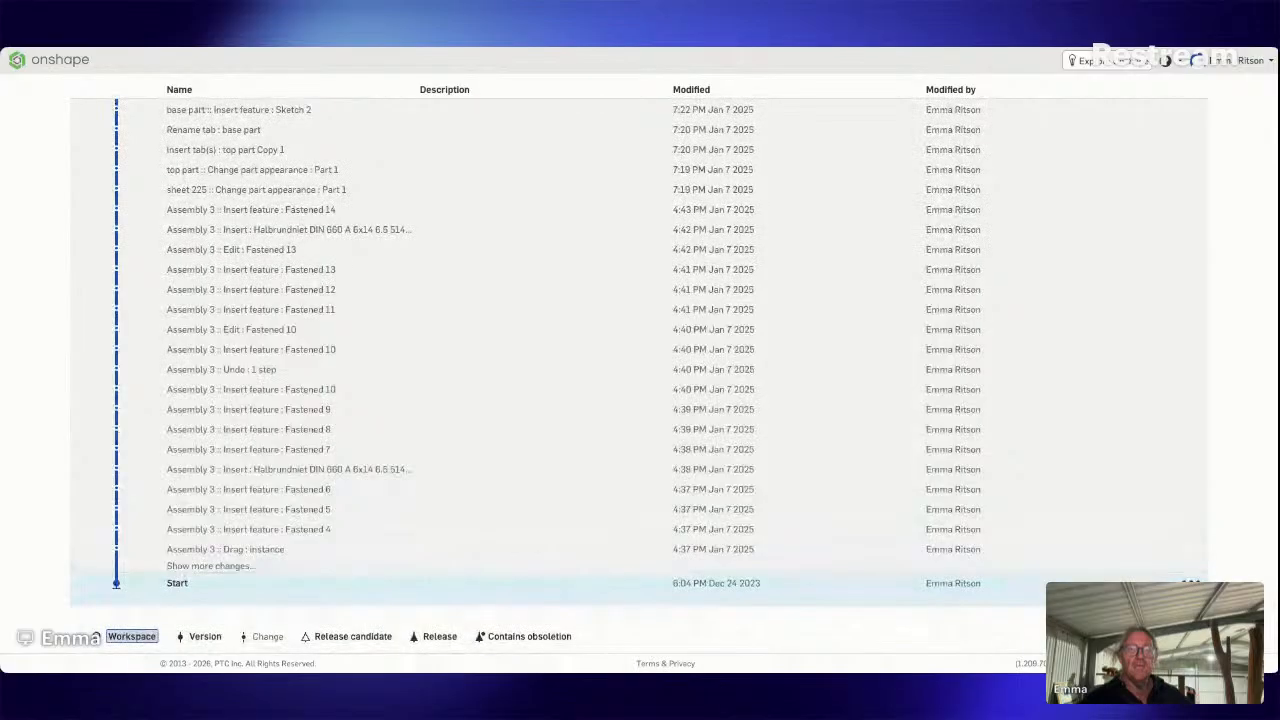
{"action": "scroll", "coordinate": [529, 583], "scroll_direction": "down", "scroll_amount": 1}
{"action": "scroll", "coordinate": [529, 583], "scroll_direction": "up", "scroll_amount": 1}
{"action": "scroll", "coordinate": [529, 583], "scroll_direction": "up", "scroll_amount": 15}
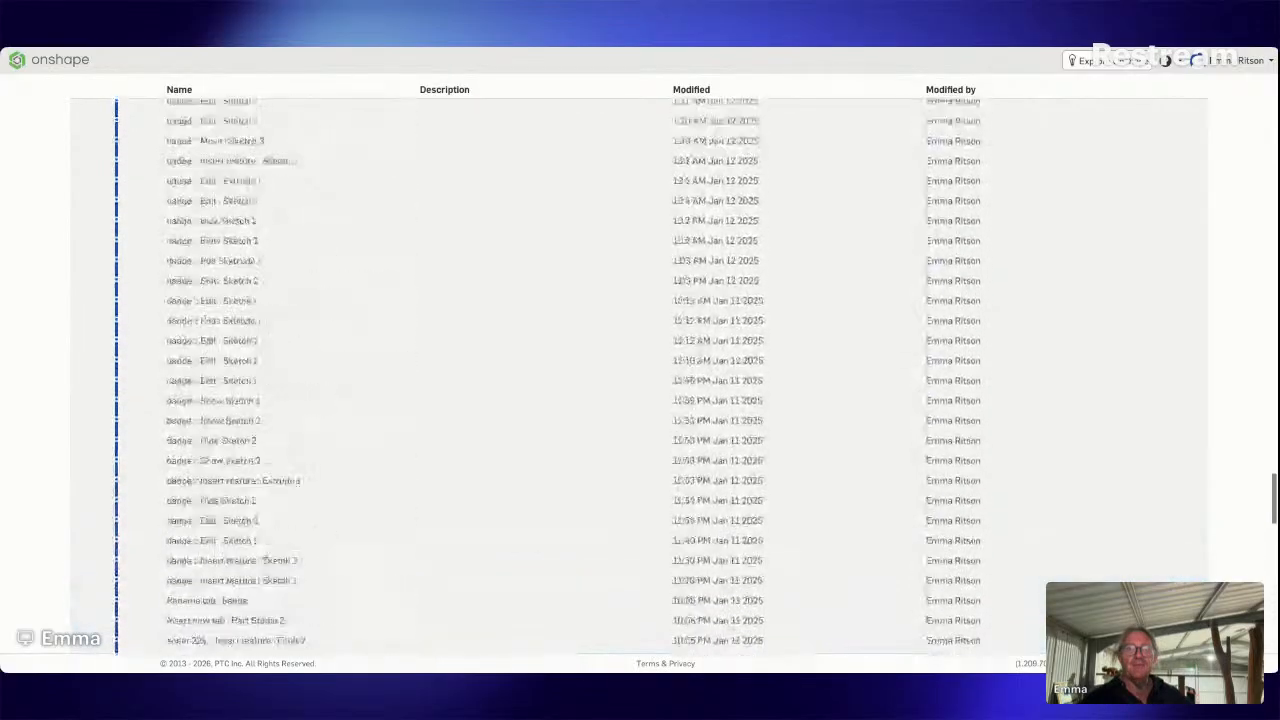
Return to the newest lorch guards history entries and look back through the tacho lid edits and automatic updates.
{"action": "scroll", "coordinate": [529, 583], "scroll_direction": "up", "scroll_amount": 15}
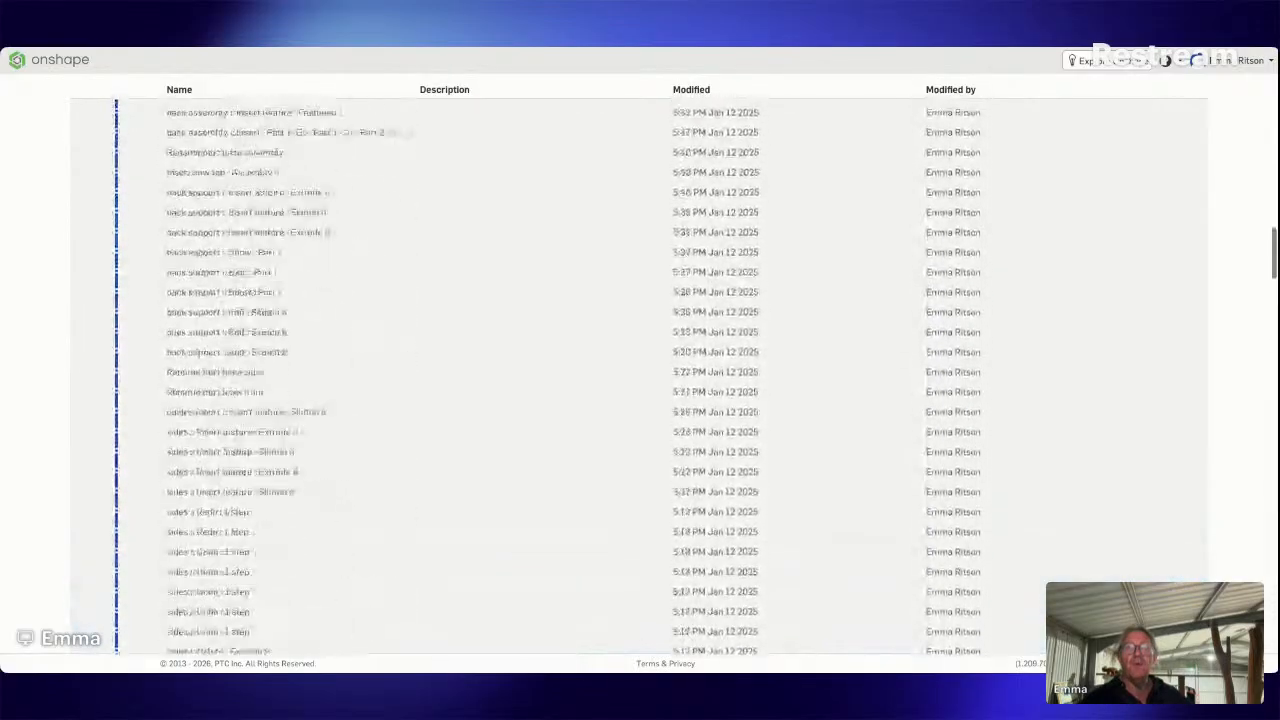
{"action": "scroll", "coordinate": [529, 583], "scroll_direction": "up", "scroll_amount": 8}
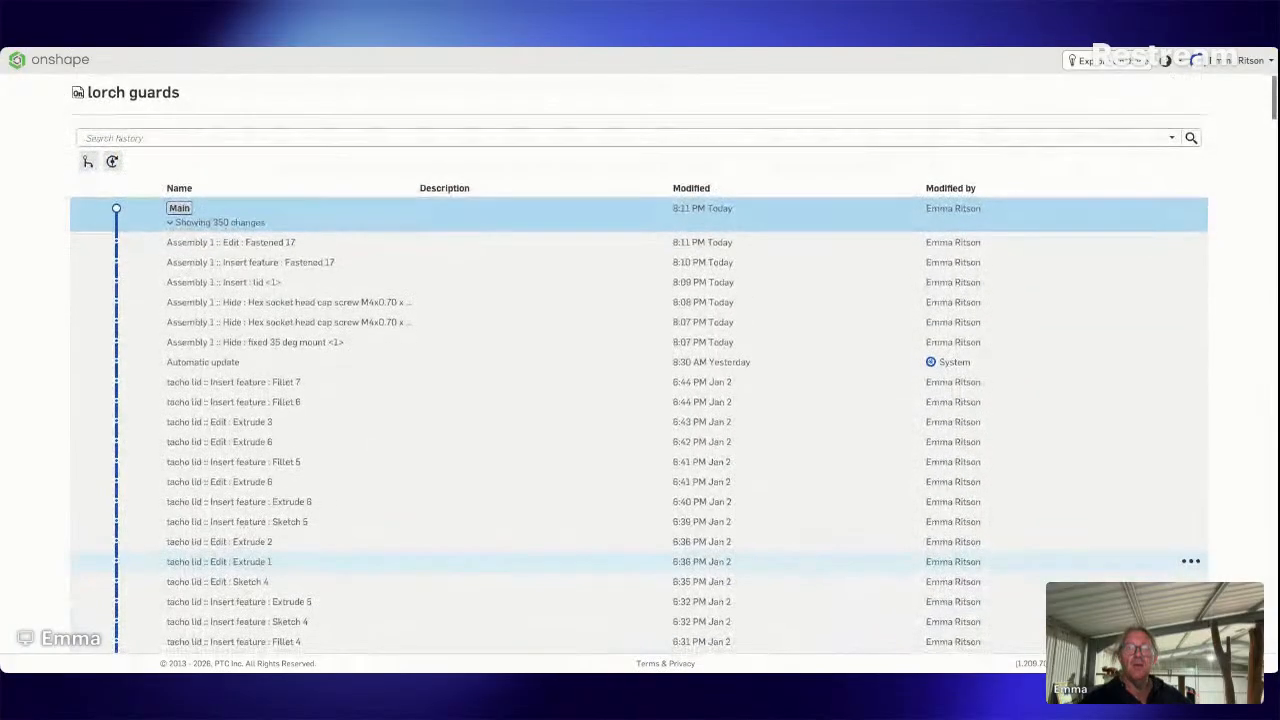
{"action": "scroll", "coordinate": [529, 562], "scroll_direction": "down", "scroll_amount": 3}
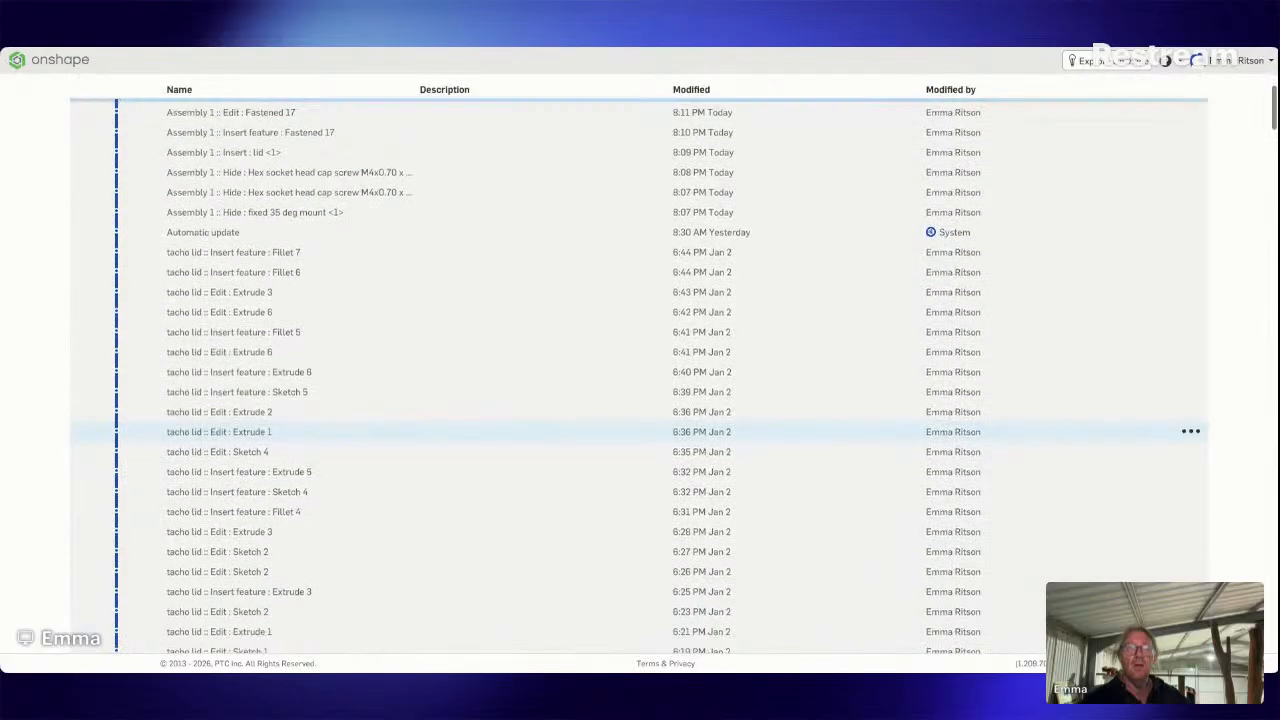
{"action": "scroll", "coordinate": [529, 562], "scroll_direction": "down", "scroll_amount": 6}
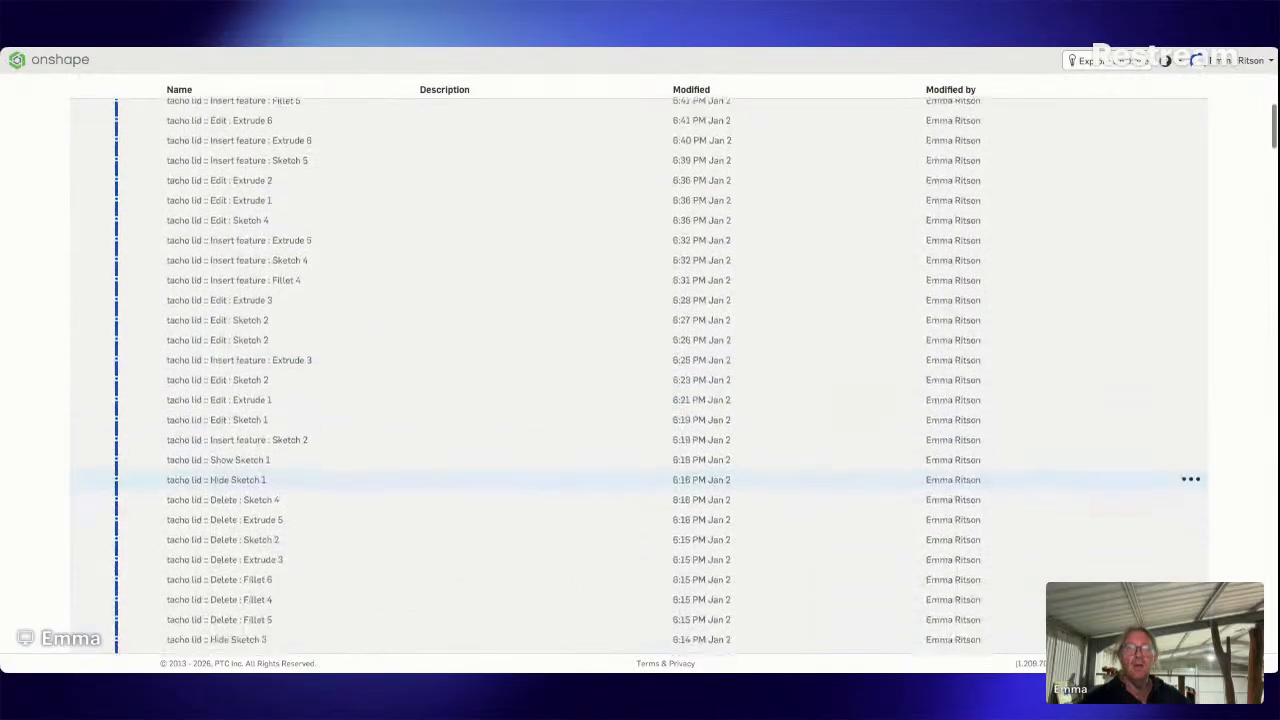
{"action": "scroll", "coordinate": [577, 523], "scroll_direction": "down", "scroll_amount": 2}
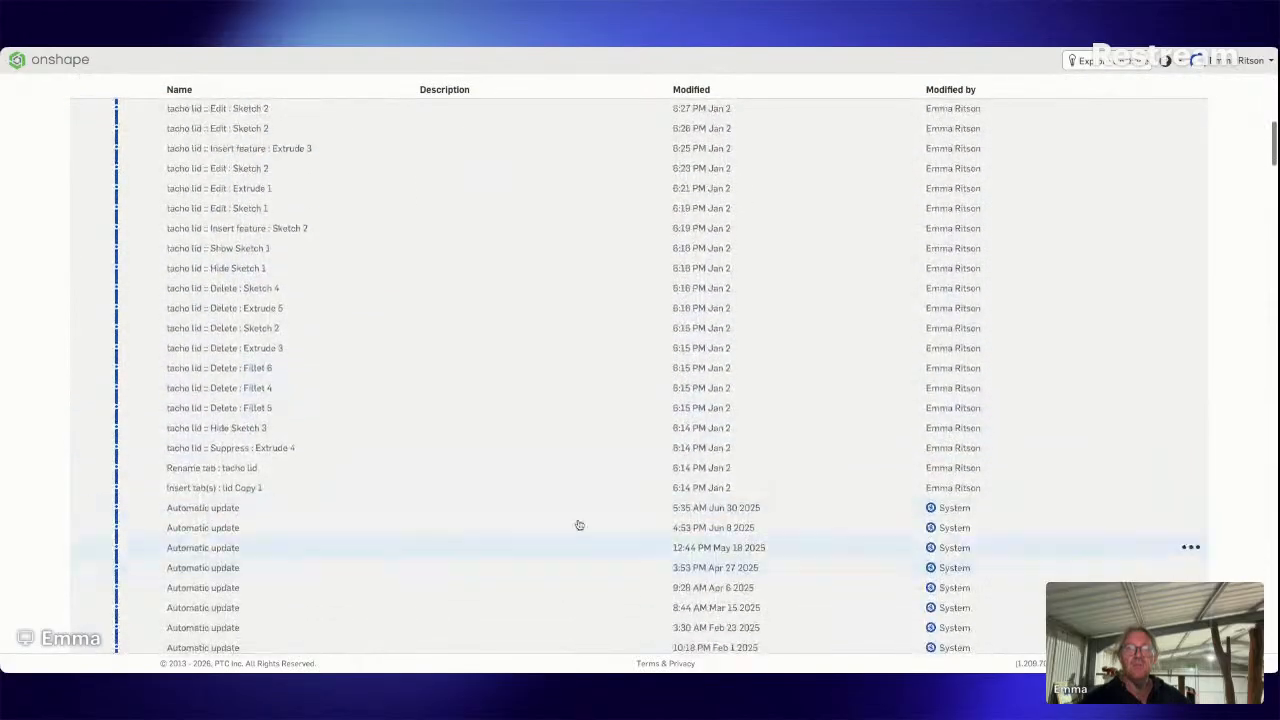
{"action": "scroll", "coordinate": [565, 549], "scroll_direction": "down", "scroll_amount": 2}
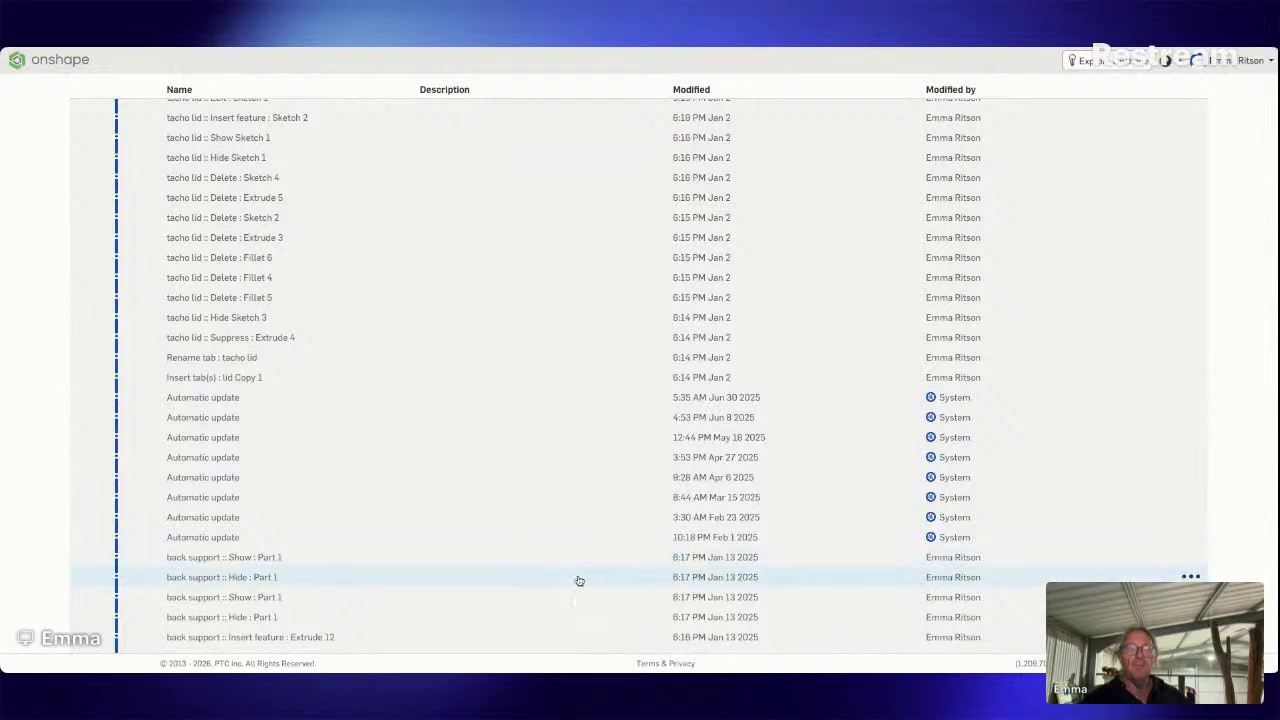
{"action": "scroll", "coordinate": [580, 580], "scroll_direction": "down", "scroll_amount": 1}
{"action": "scroll", "coordinate": [593, 593], "scroll_direction": "down", "scroll_amount": 3}
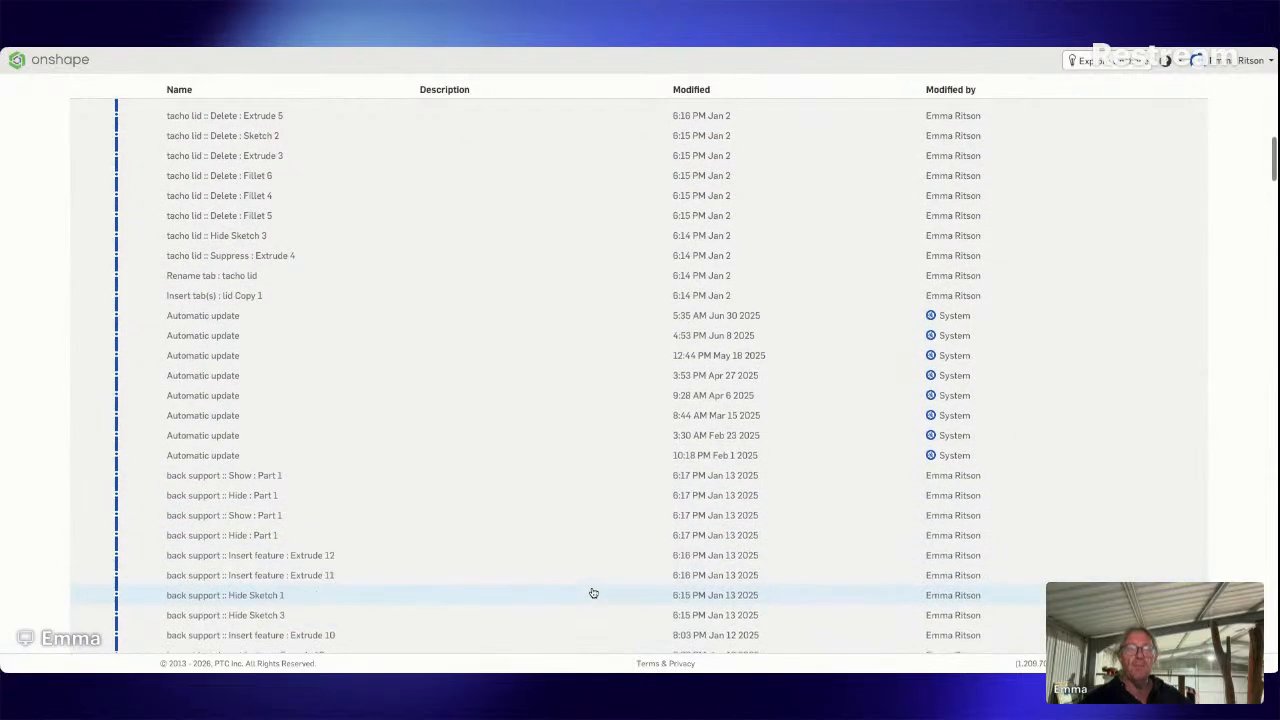
Look further back through the back support, base sides, base front, base assembly and base part changes of January 12 2025.
{"action": "scroll", "coordinate": [593, 593], "scroll_direction": "down", "scroll_amount": 2}
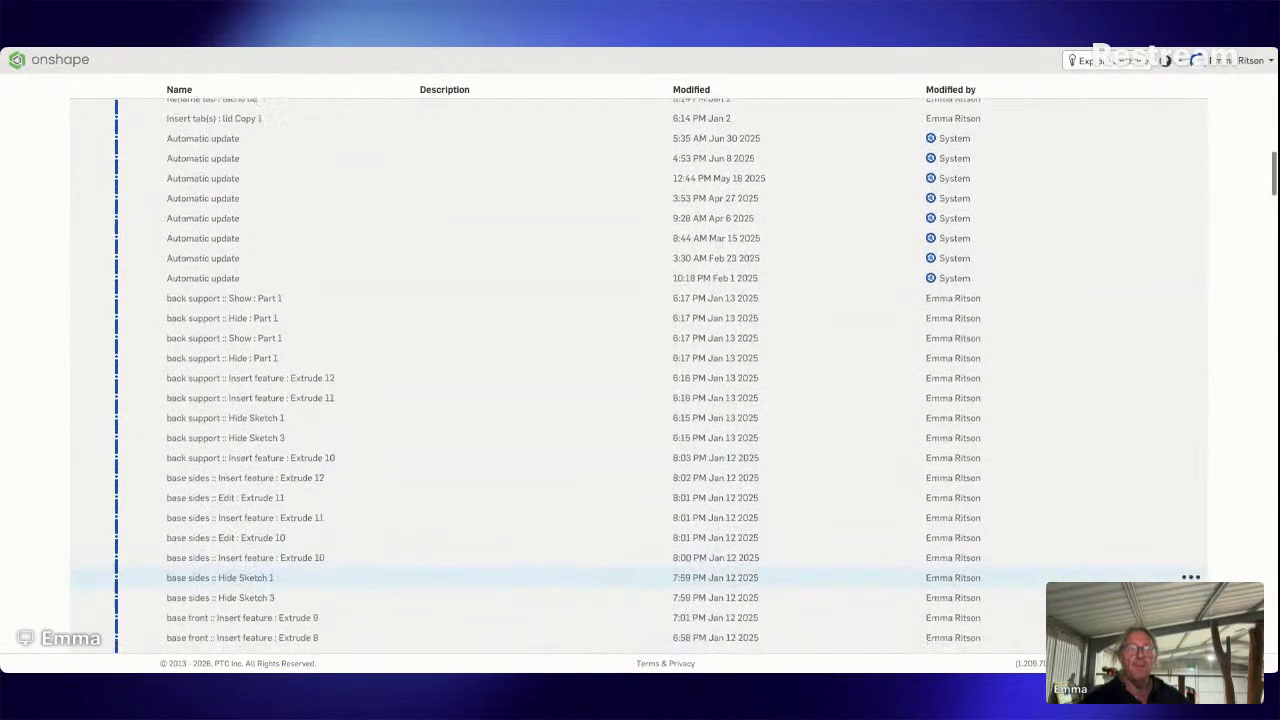
{"action": "scroll", "coordinate": [593, 590], "scroll_direction": "down", "scroll_amount": 3}
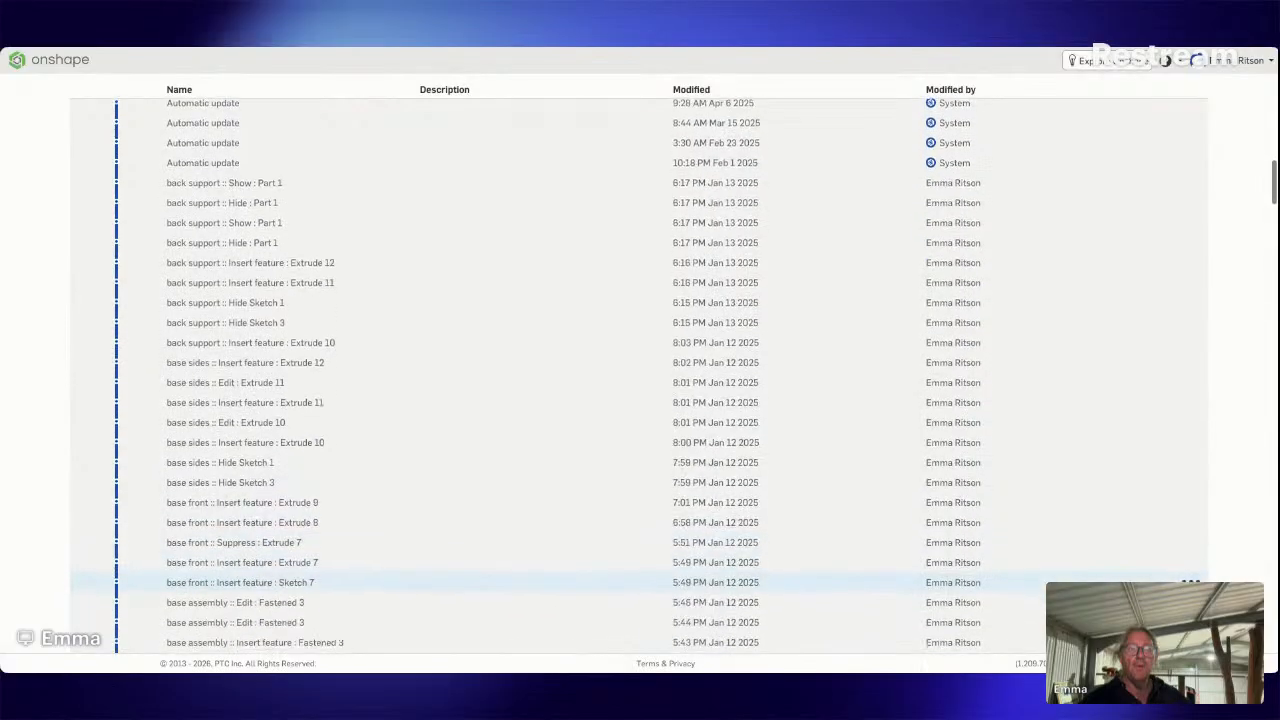
{"action": "scroll", "coordinate": [593, 590], "scroll_direction": "down", "scroll_amount": 4}
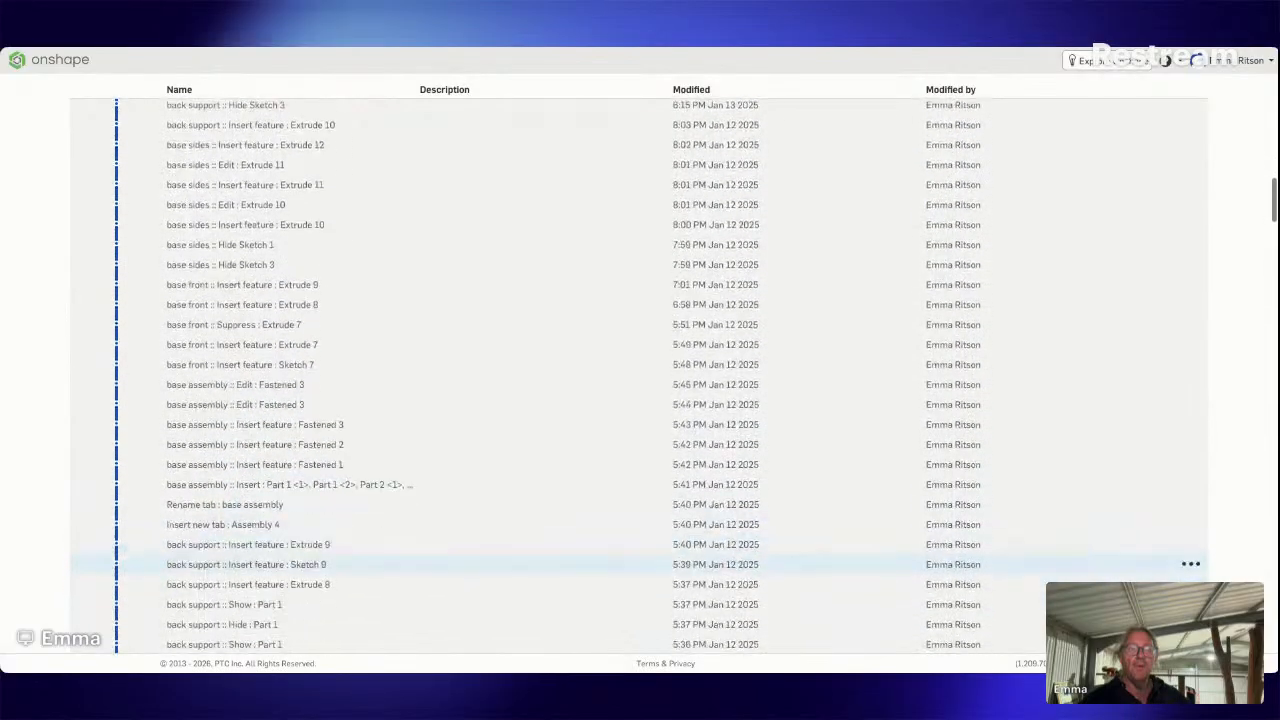
{"action": "scroll", "coordinate": [593, 560], "scroll_direction": "down", "scroll_amount": 3}
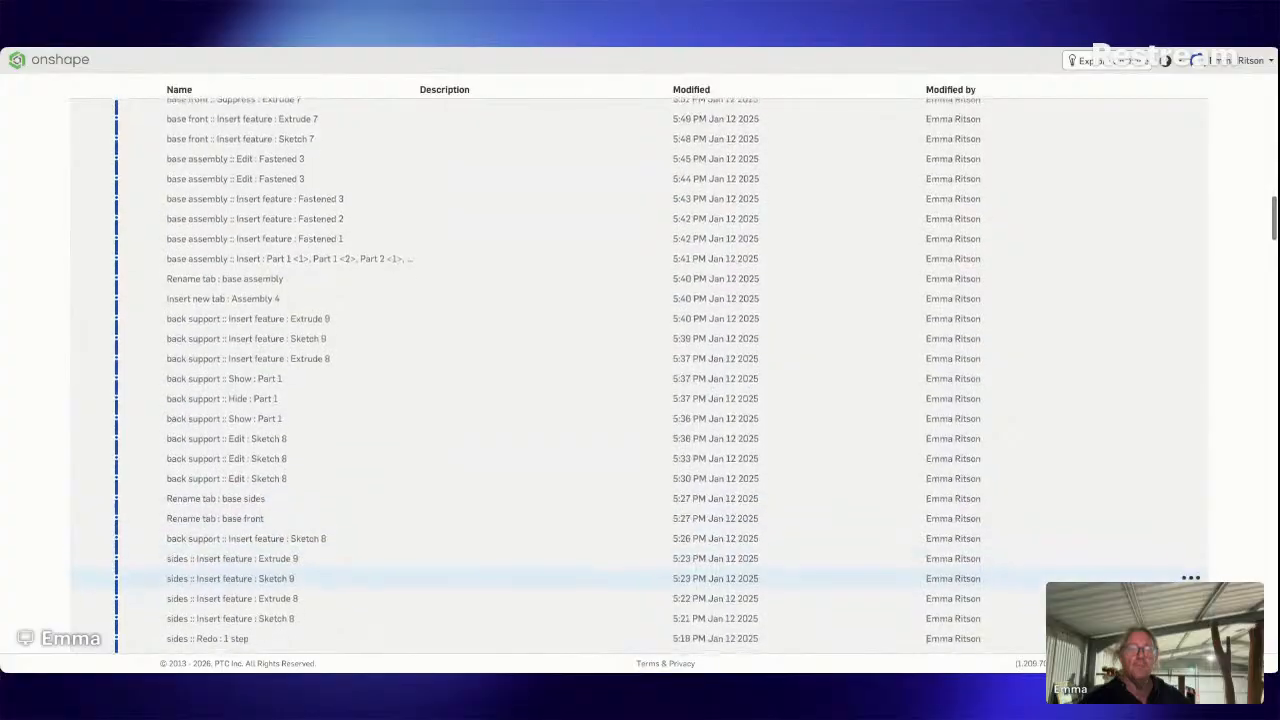
{"action": "scroll", "coordinate": [593, 590], "scroll_direction": "down", "scroll_amount": 3}
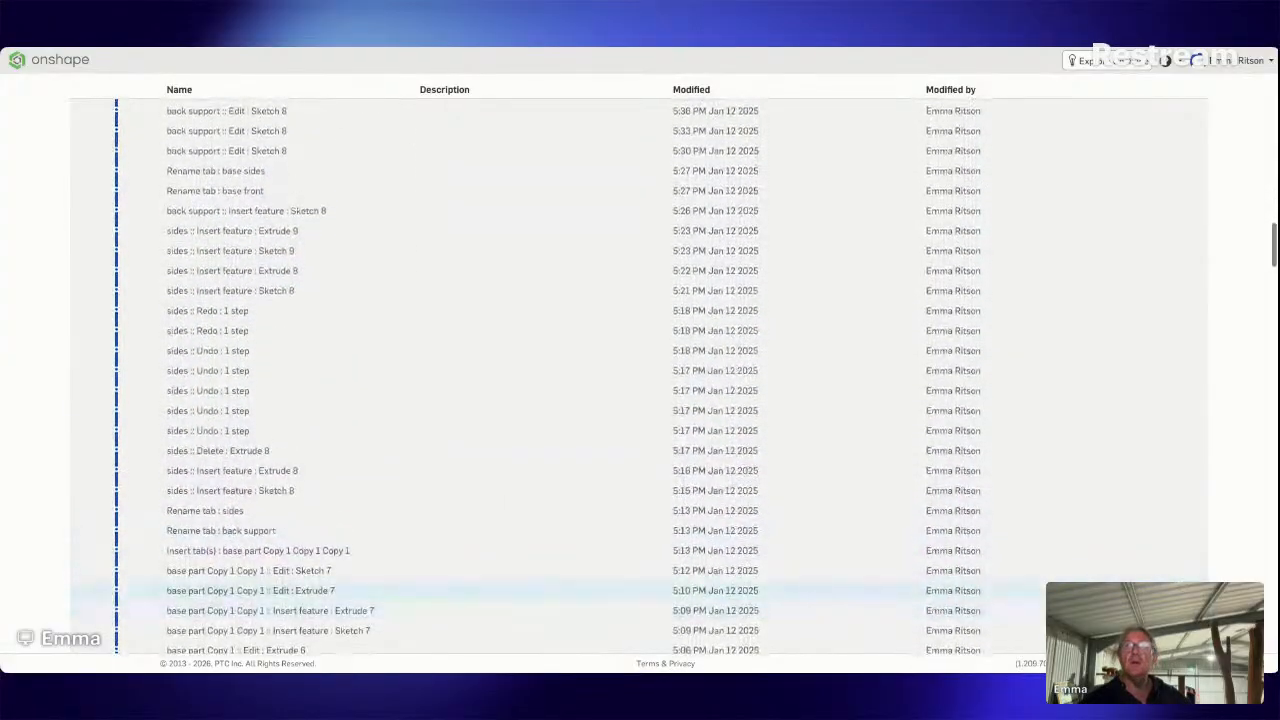
{"action": "scroll", "coordinate": [593, 590], "scroll_direction": "up", "scroll_amount": 1}
{"action": "scroll", "coordinate": [593, 580], "scroll_direction": "down", "scroll_amount": 3}
{"action": "scroll", "coordinate": [593, 577], "scroll_direction": "down", "scroll_amount": 6}
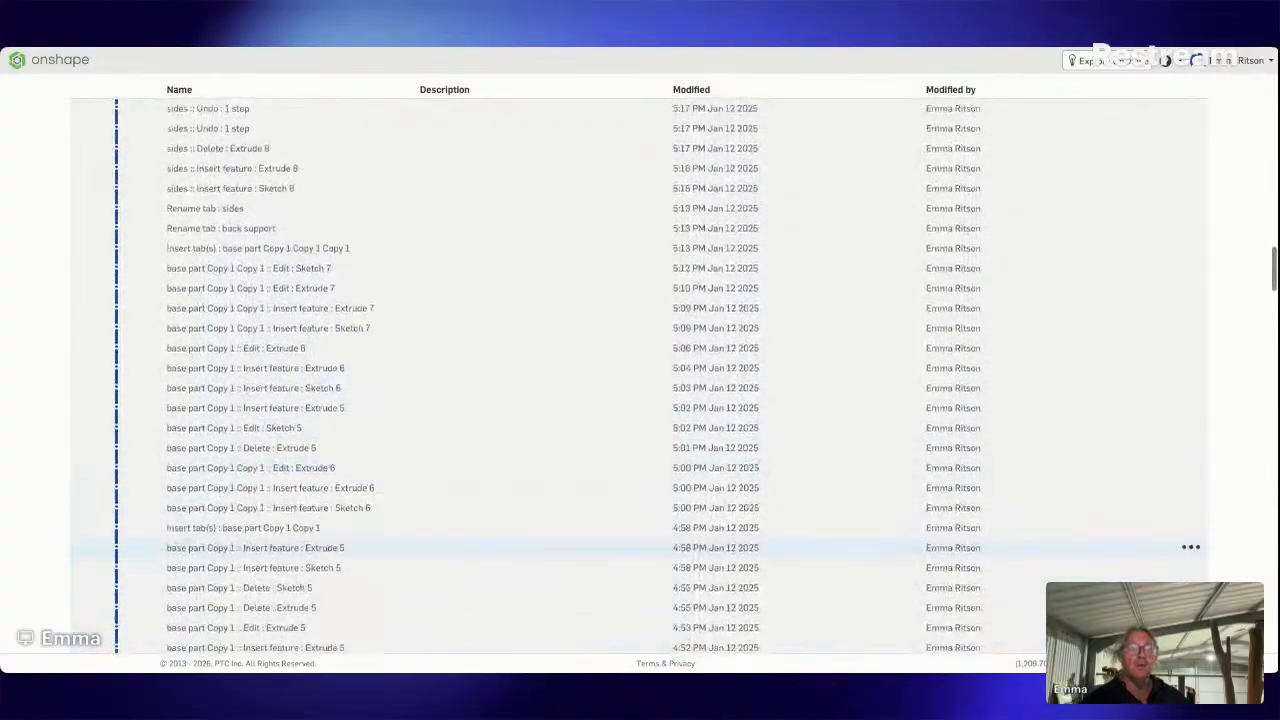
{"action": "scroll", "coordinate": [593, 507], "scroll_direction": "down", "scroll_amount": 3}
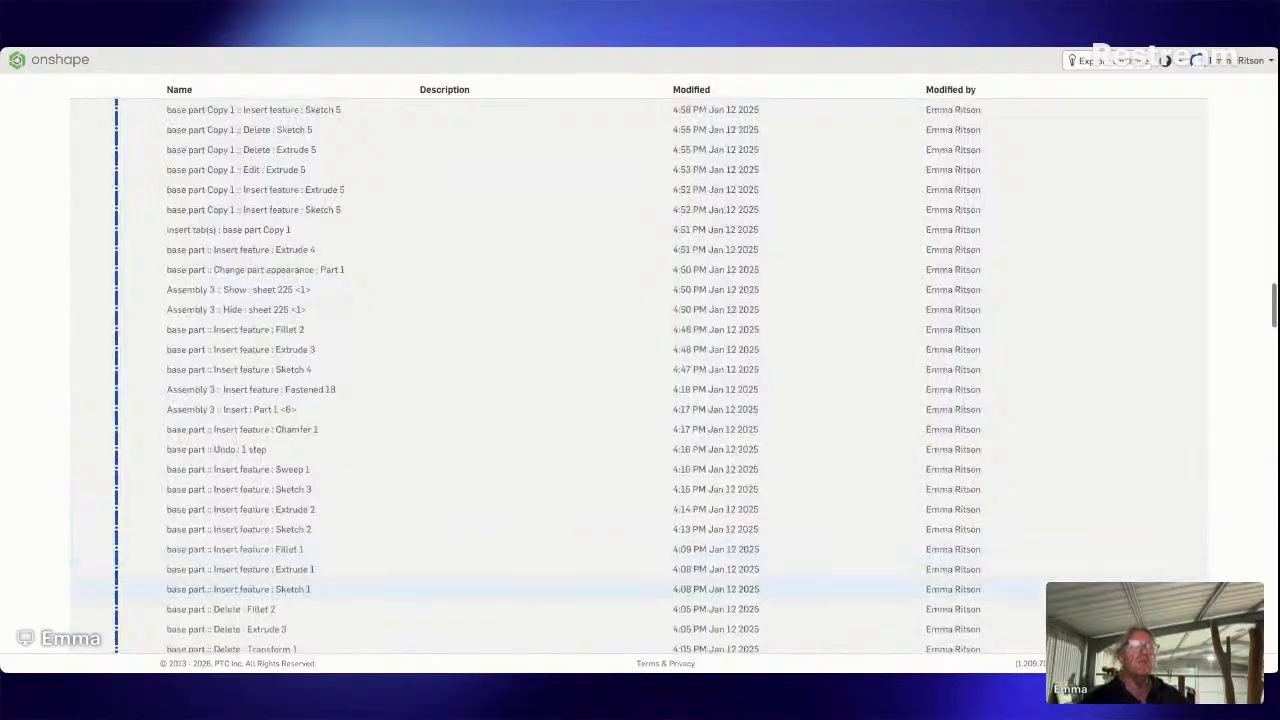
Return to the list of owned documents, open the low angle block plane, and view its assembly from several angles.
{"action": "left_click", "coordinate": [33, 62]}
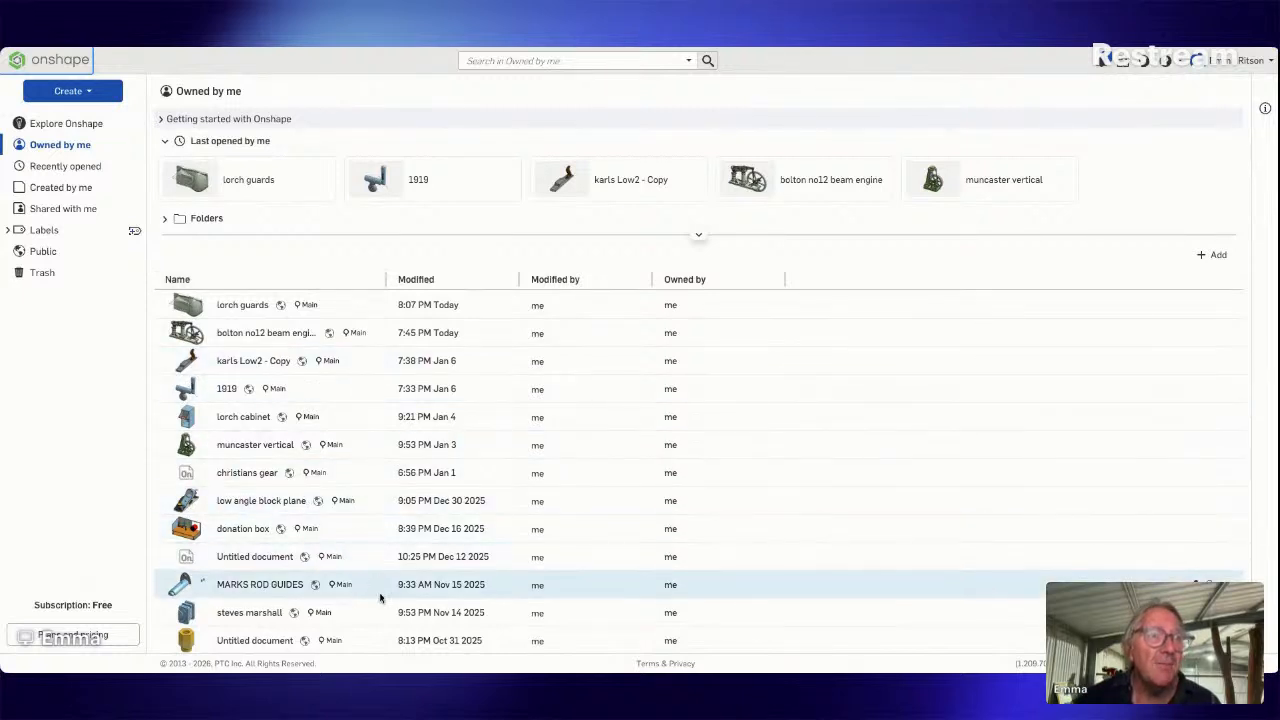
{"action": "scroll", "coordinate": [370, 590], "scroll_direction": "down", "scroll_amount": 2}
{"action": "scroll", "coordinate": [341, 572], "scroll_direction": "up", "scroll_amount": 2}
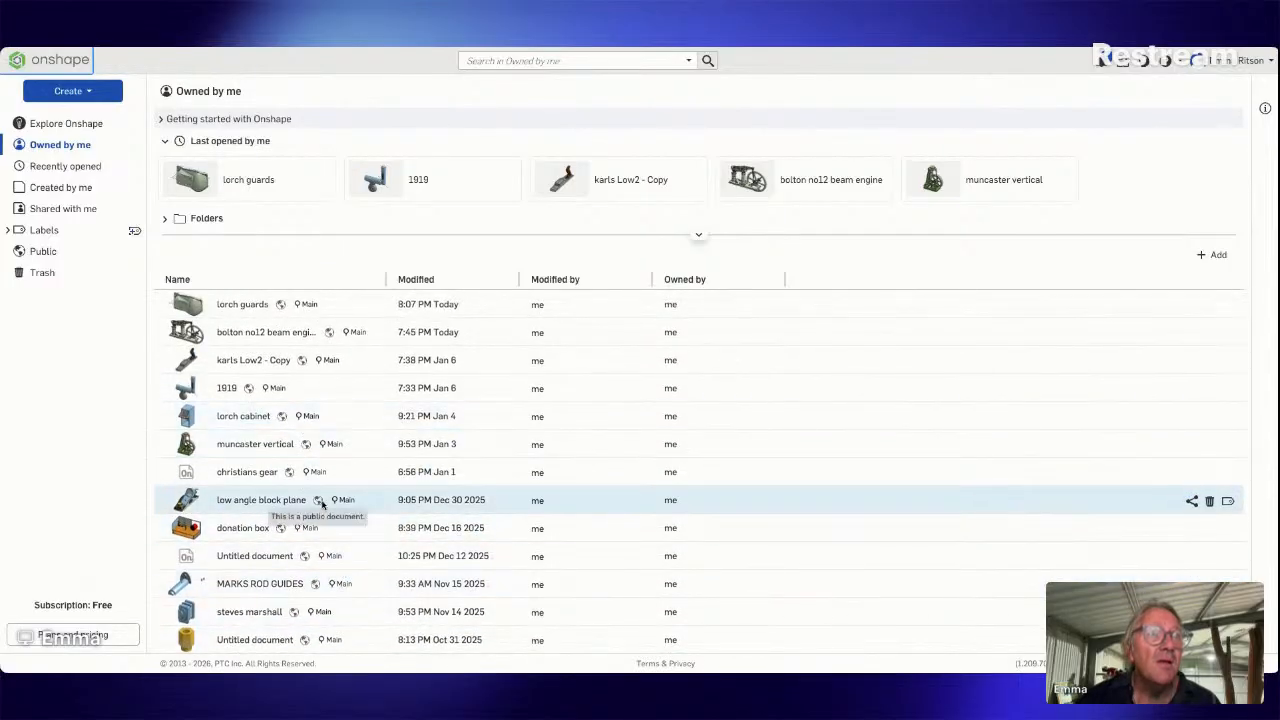
{"action": "left_click", "coordinate": [285, 500]}
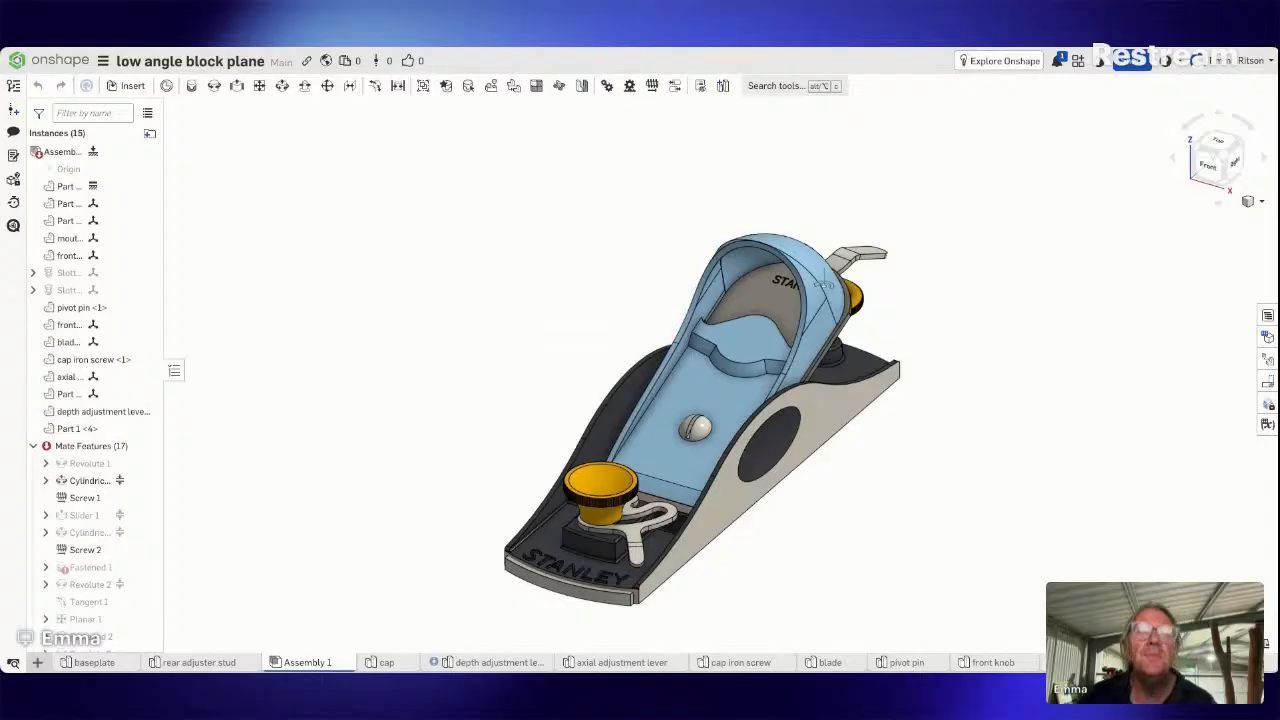
{"action": "mouse_move", "coordinate": [861, 512]}
{"action": "right_mouse_down"}
{"action": "mouse_move", "coordinate": [841, 528]}
{"action": "mouse_move", "coordinate": [849, 491]}
{"action": "mouse_move", "coordinate": [840, 506]}
{"action": "right_mouse_up"}
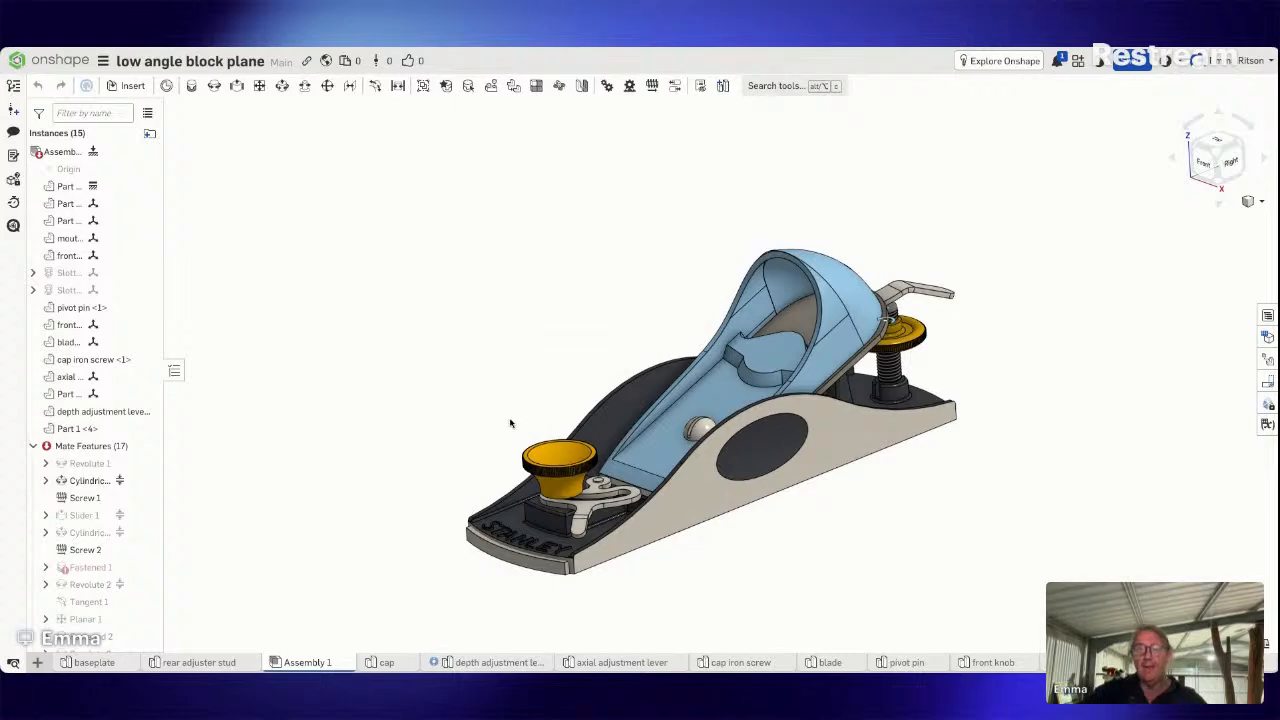
{"action": "mouse_move", "coordinate": [491, 414]}
{"action": "right_mouse_down"}
{"action": "mouse_move", "coordinate": [500, 400]}
{"action": "mouse_move", "coordinate": [486, 401]}
{"action": "mouse_move", "coordinate": [474, 435]}
{"action": "mouse_move", "coordinate": [492, 417]}
{"action": "mouse_move", "coordinate": [520, 429]}
{"action": "mouse_move", "coordinate": [498, 428]}
{"action": "right_mouse_up"}
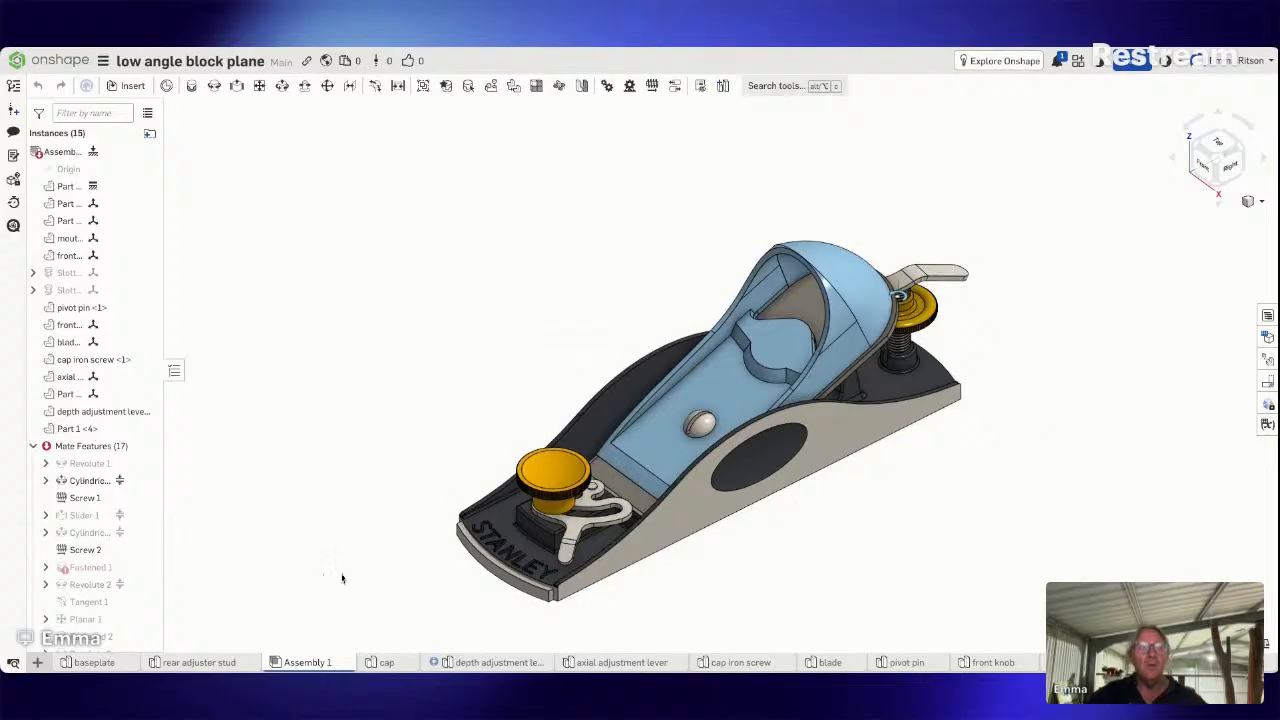
Open the cap part studio and examine the recessed floor of the cap up close.
{"action": "left_click", "coordinate": [386, 663]}
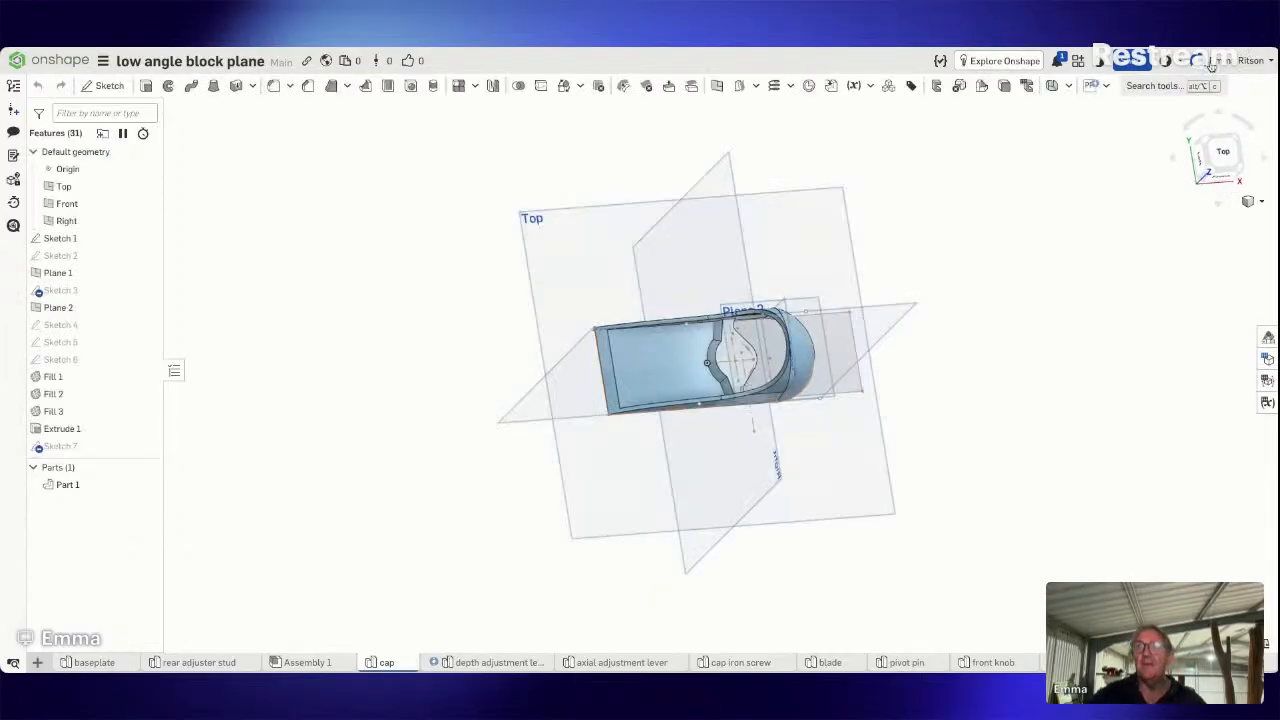
{"action": "left_click", "coordinate": [1203, 145]}
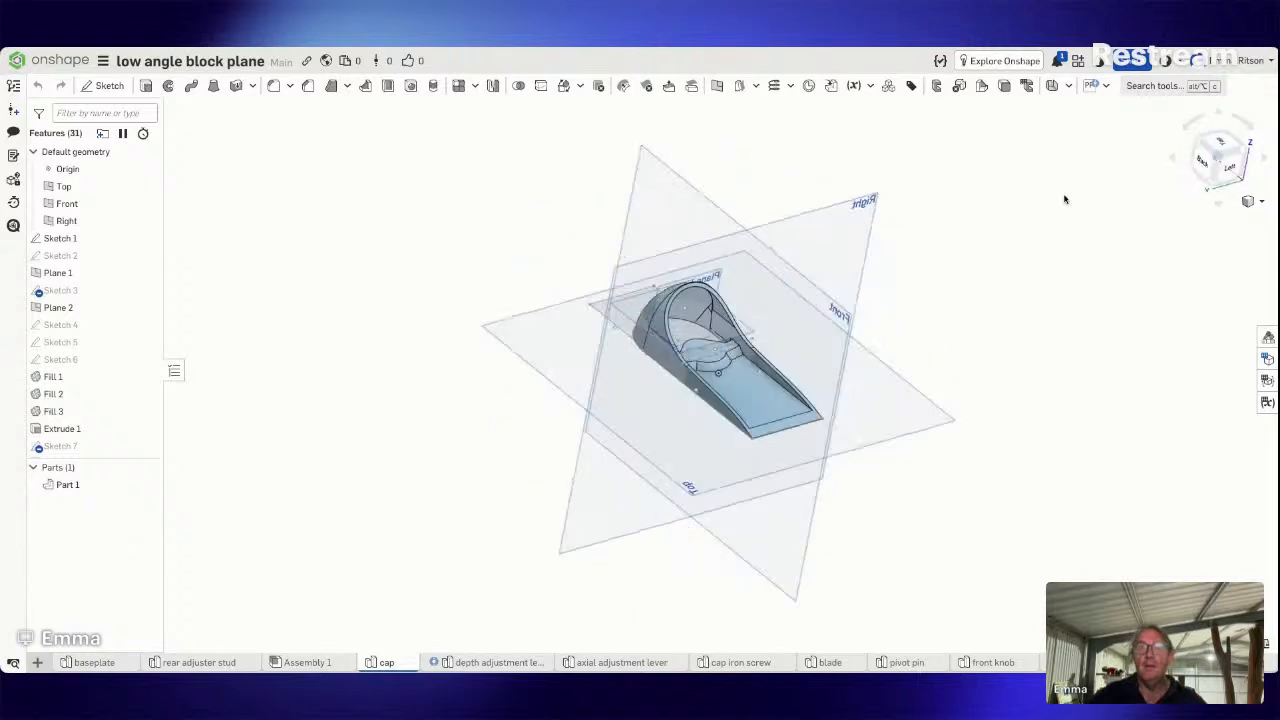
{"action": "right_click_drag", "start_coordinate": [910, 290], "coordinate": [908, 339]}
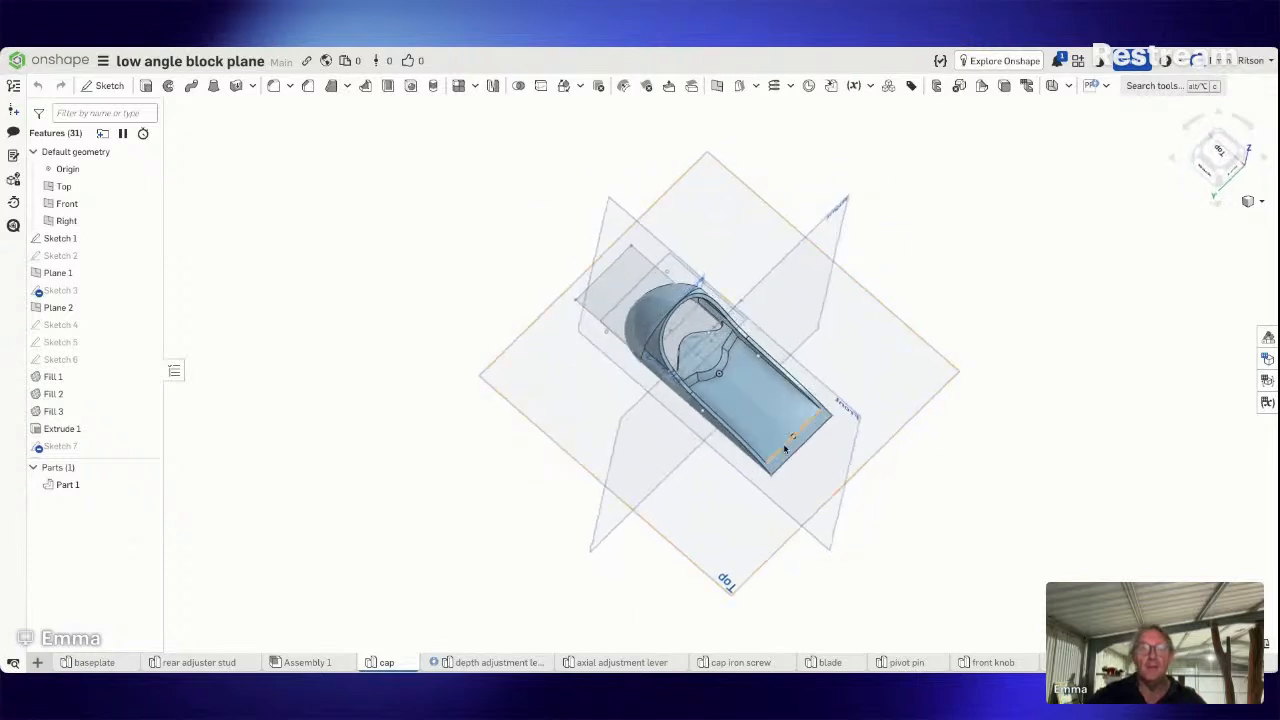
{"action": "scroll", "coordinate": [716, 323], "scroll_direction": "up", "scroll_amount": 5}
{"action": "scroll", "coordinate": [716, 323], "scroll_direction": "up", "scroll_amount": 1}
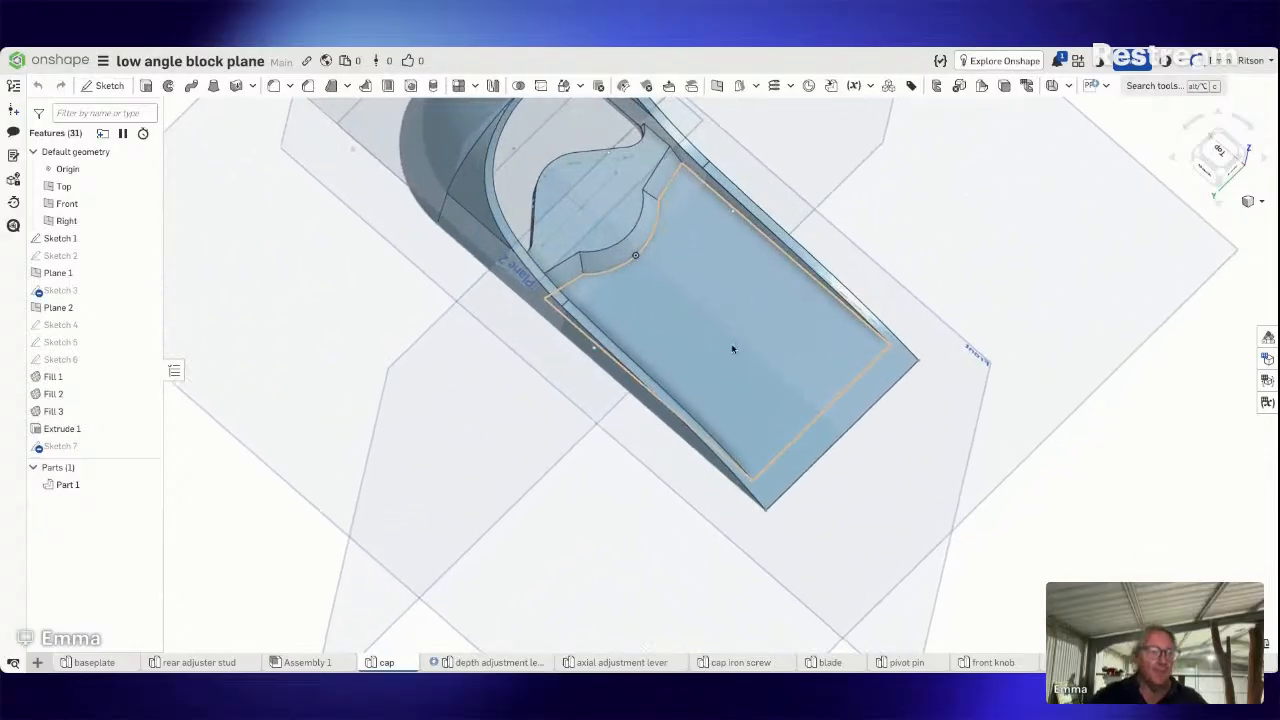
{"action": "scroll", "coordinate": [728, 325], "scroll_direction": "up", "scroll_amount": 1}
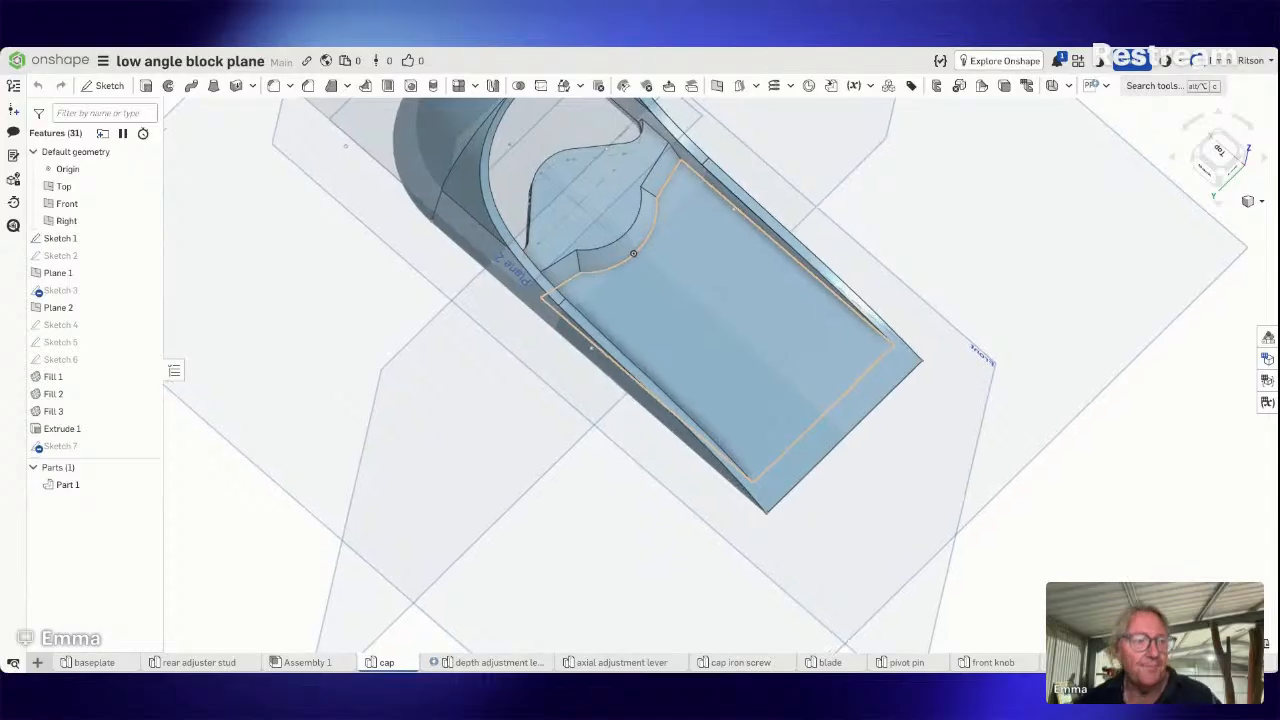
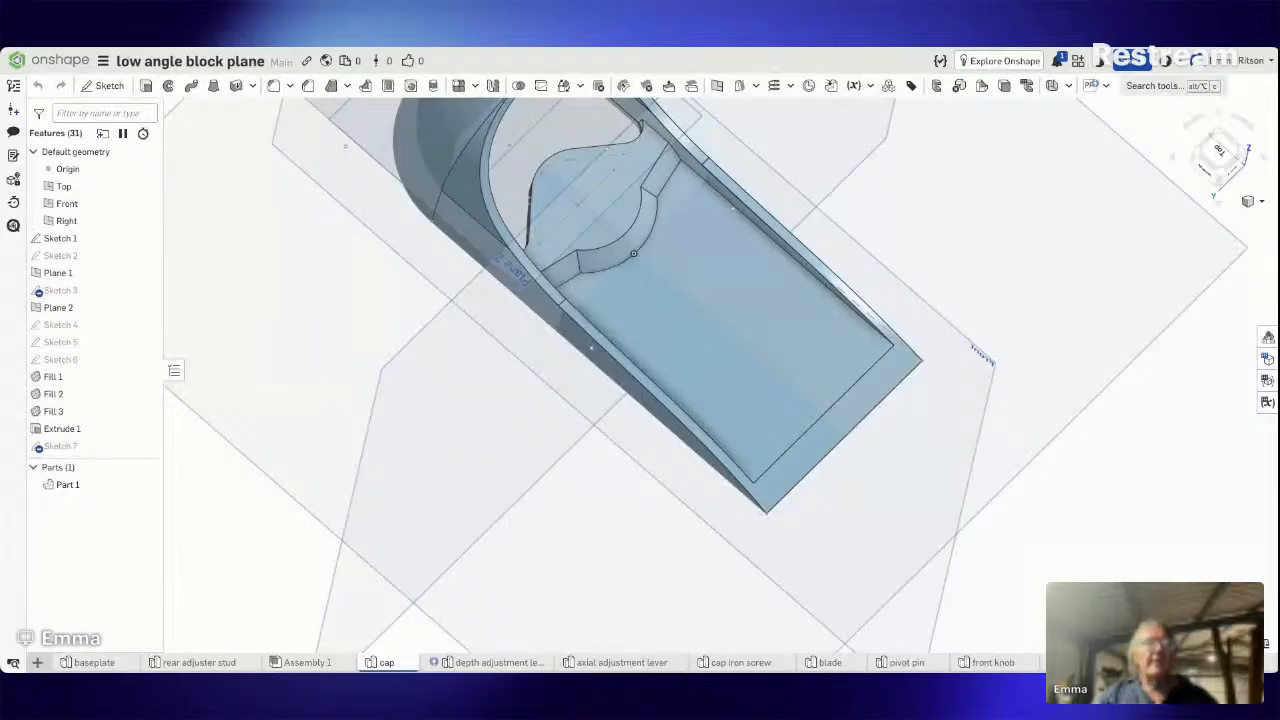
Examine the cap's side profile from the back view and its hollow interior from an angle.
{"action": "right_click_drag", "start_coordinate": [640, 400], "coordinate": [670, 368]}
{"action": "right_click_drag", "start_coordinate": [628, 260], "coordinate": [613, 272]}
{"action": "left_click", "coordinate": [1220, 160]}
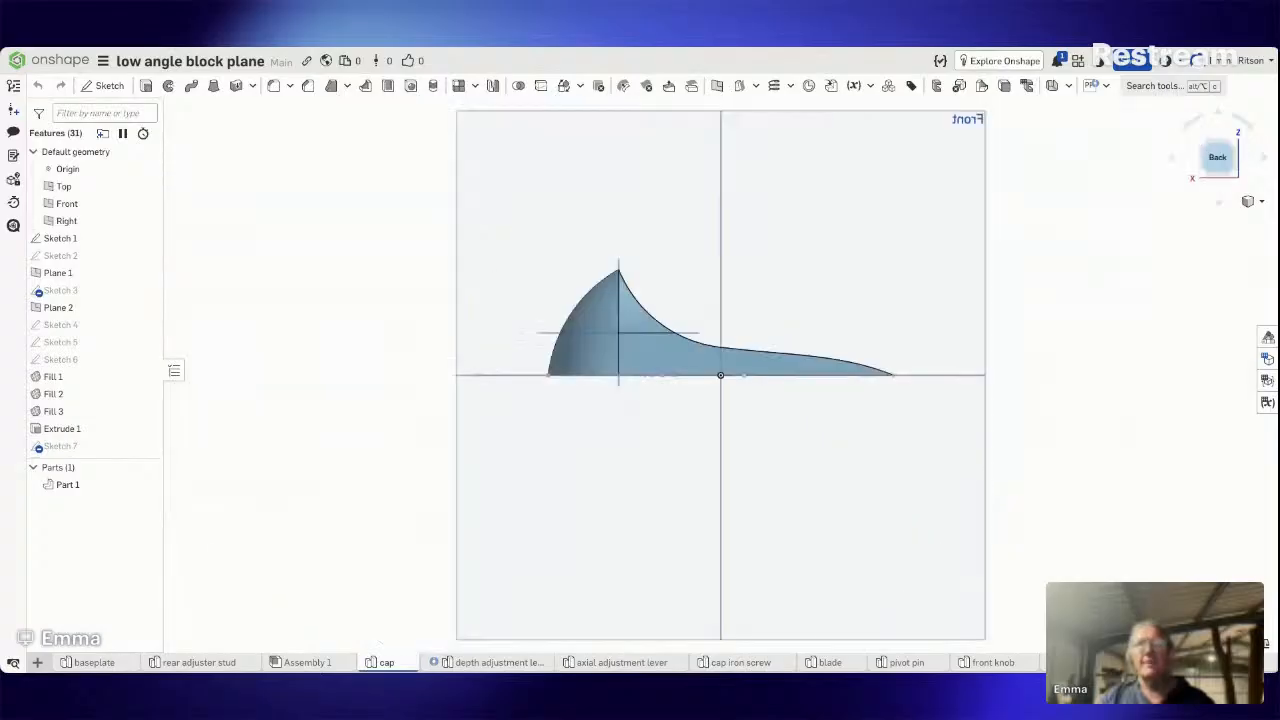
{"action": "scroll", "coordinate": [816, 386], "scroll_direction": "down", "scroll_amount": 1}
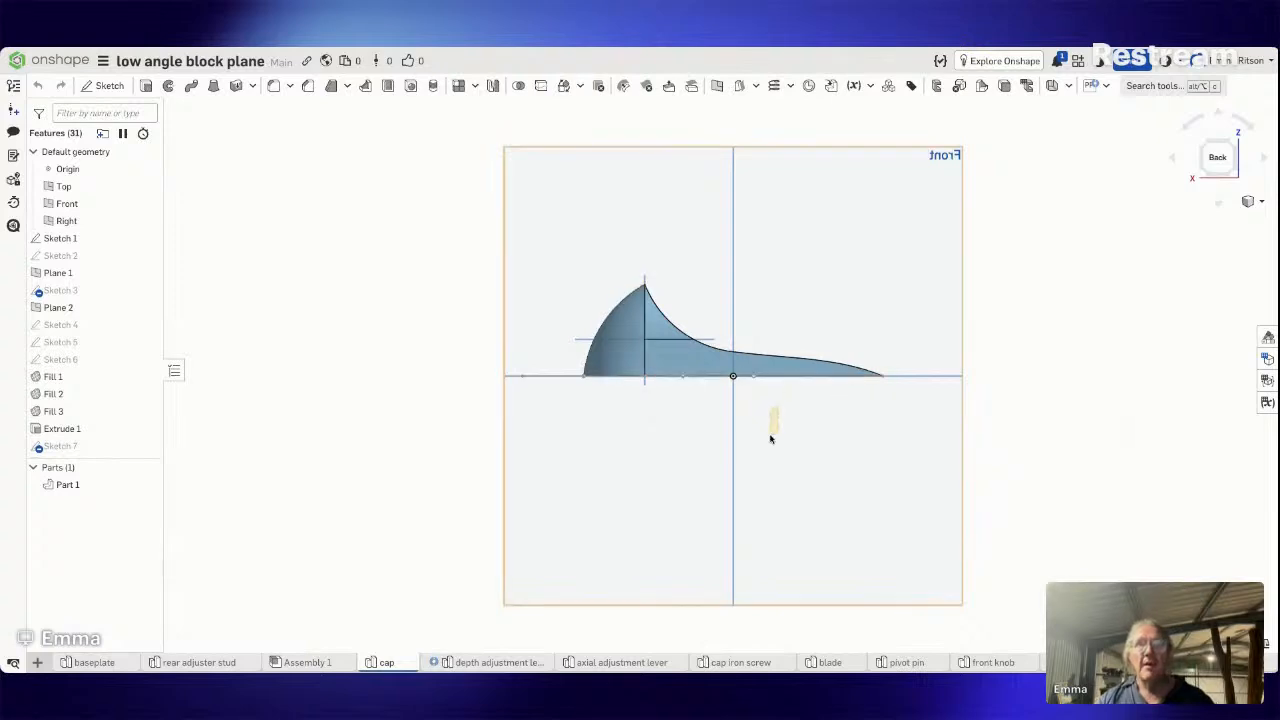
{"action": "right_click_drag", "start_coordinate": [771, 438], "coordinate": [751, 457]}
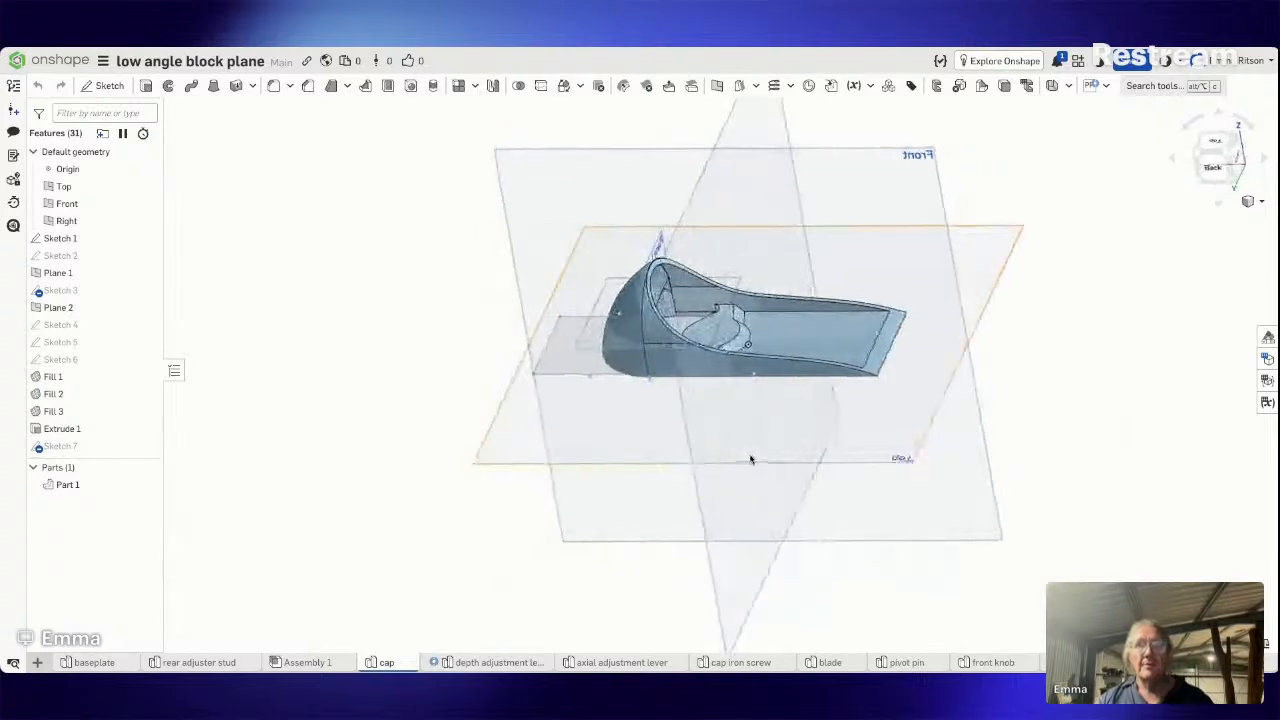
{"action": "right_click_drag", "start_coordinate": [828, 351], "coordinate": [818, 367]}
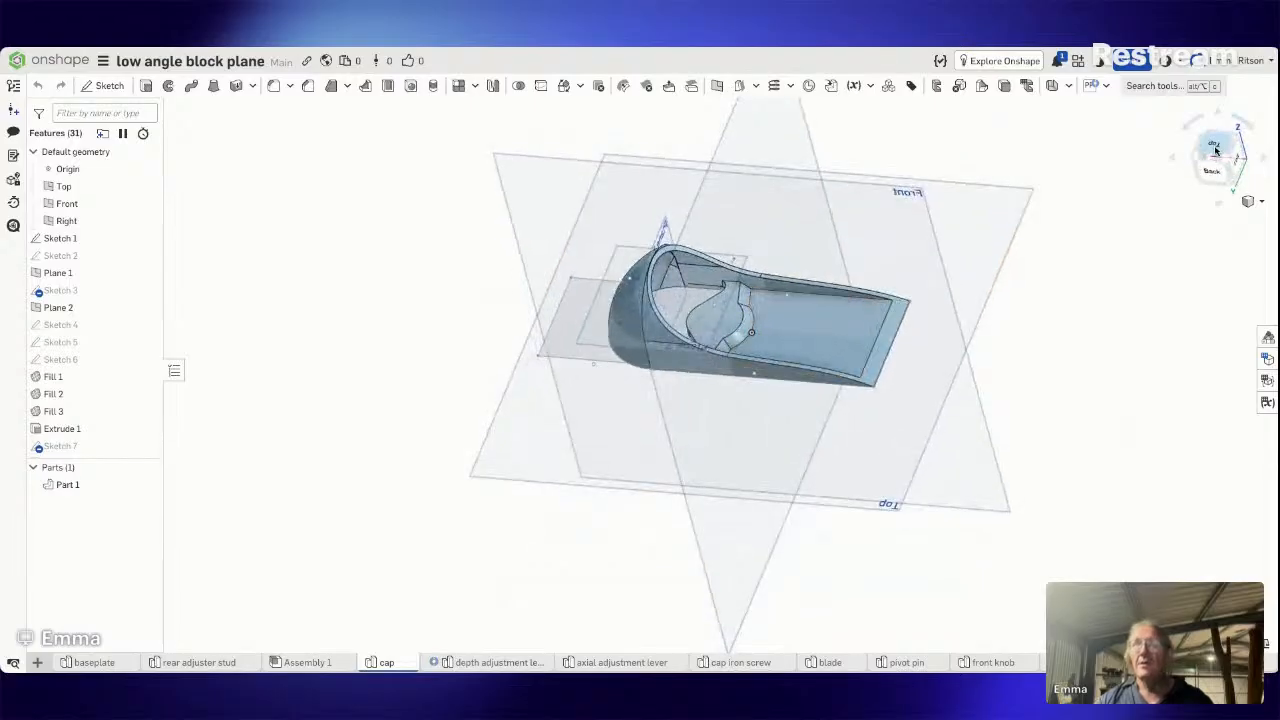
View the cap from the top and start a new sketch on the Top plane.
{"action": "left_click", "coordinate": [1215, 146]}
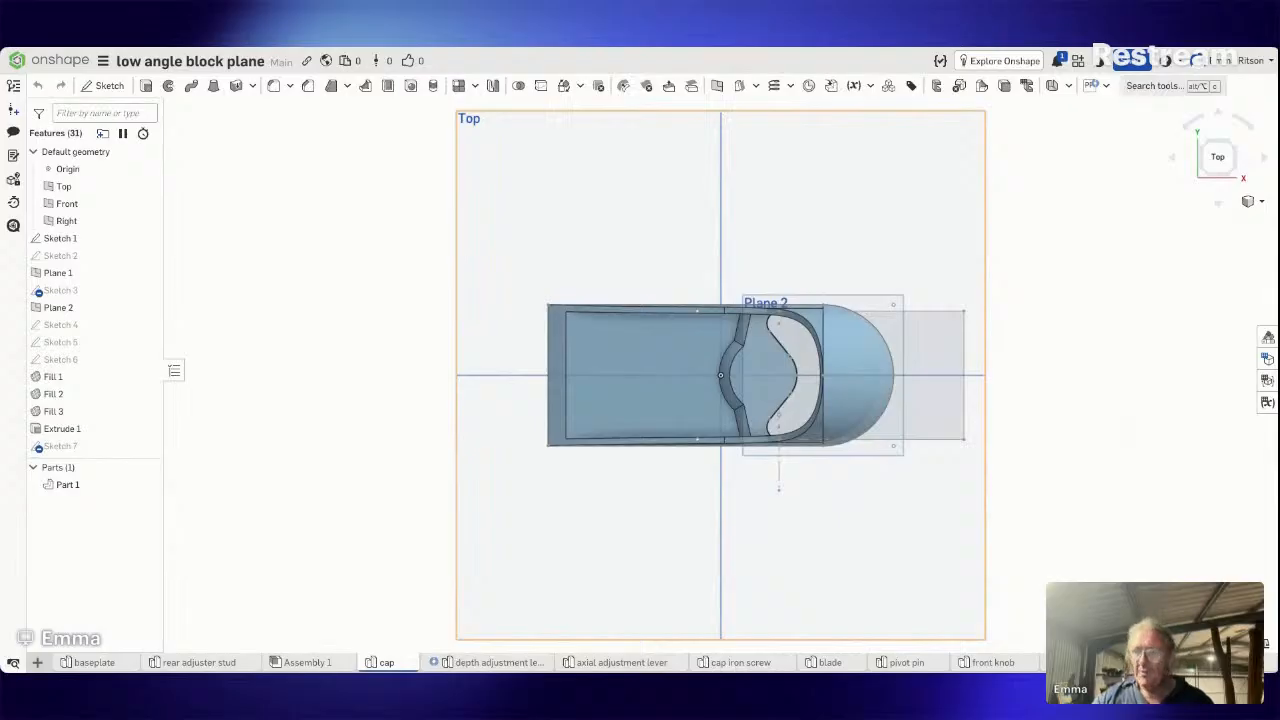
{"action": "scroll", "coordinate": [771, 457], "scroll_direction": "down", "scroll_amount": 1}
{"action": "scroll", "coordinate": [771, 456], "scroll_direction": "down", "scroll_amount": 1}
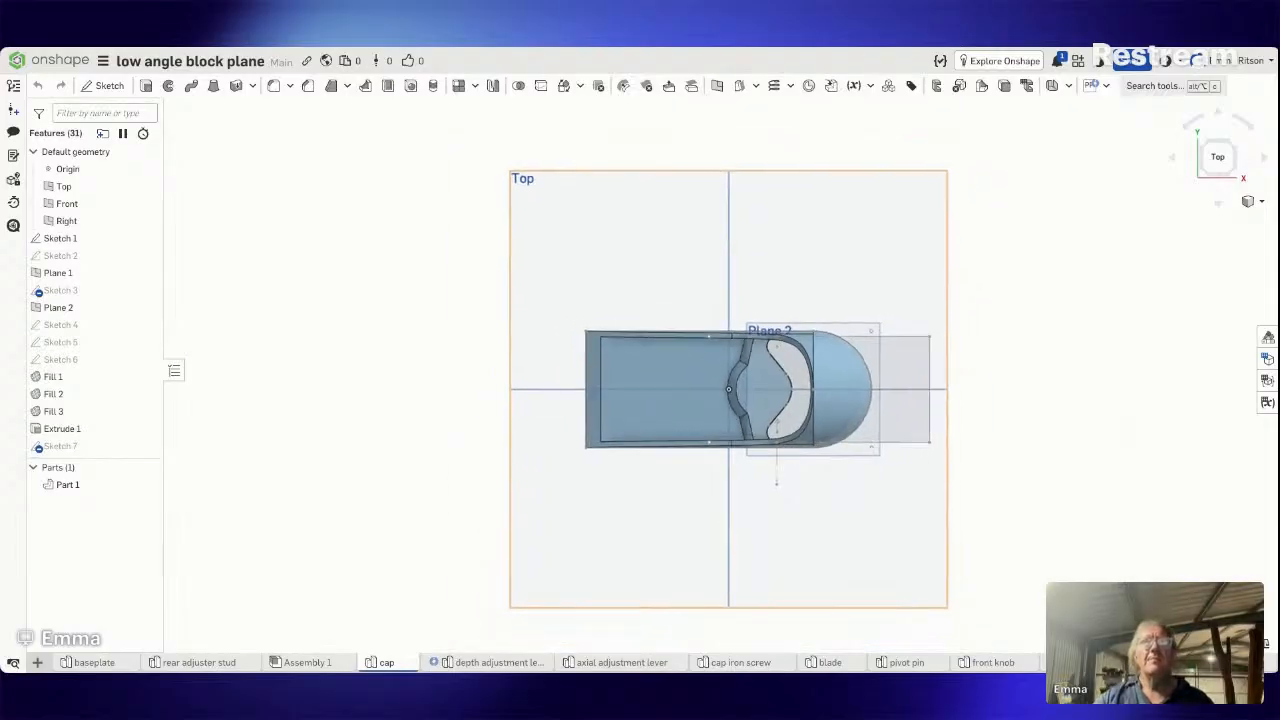
{"action": "scroll", "coordinate": [771, 456], "scroll_direction": "down", "scroll_amount": 1}
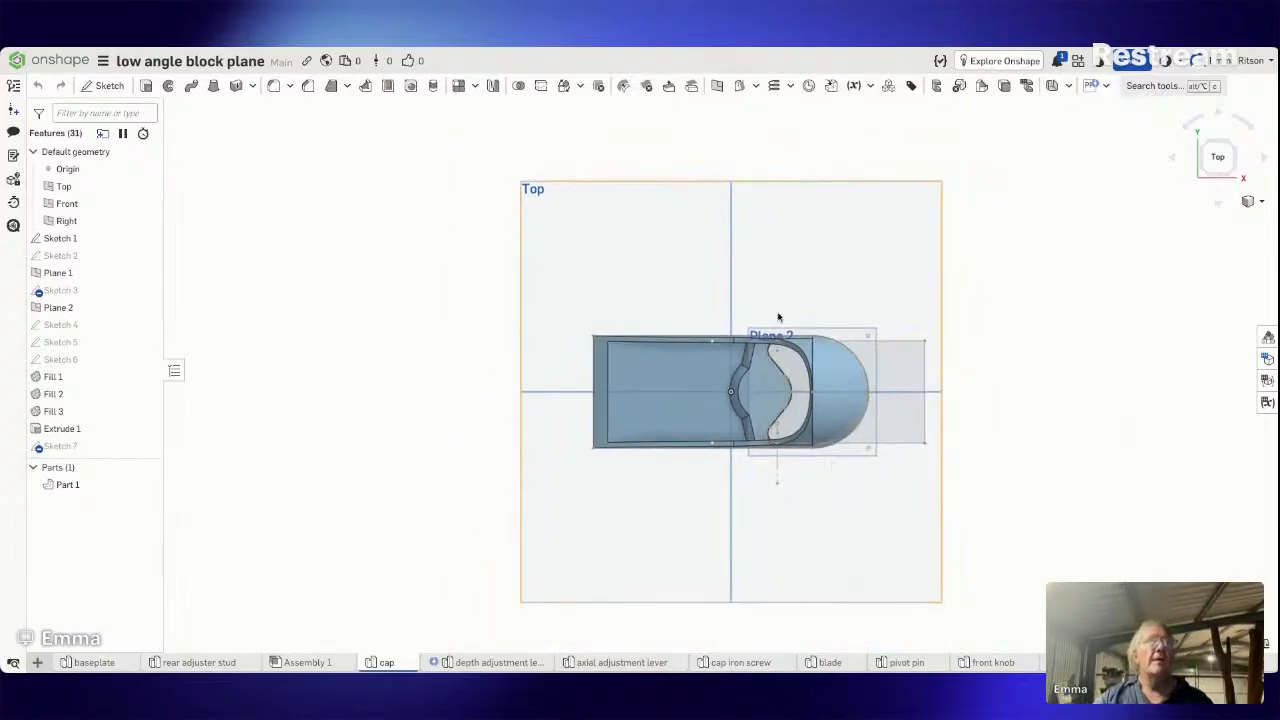
{"action": "scroll", "coordinate": [451, 280], "scroll_direction": "up", "scroll_amount": 1}
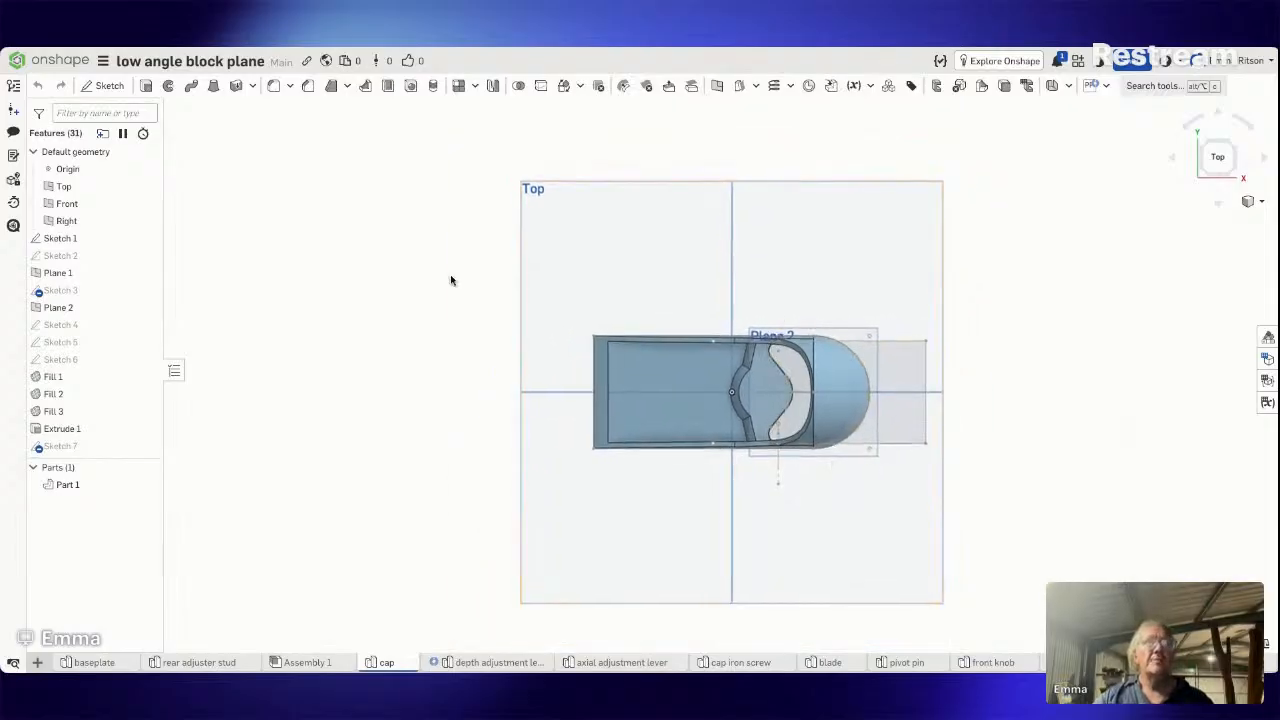
{"action": "left_click", "coordinate": [103, 85]}
{"action": "left_click", "coordinate": [554, 277]}
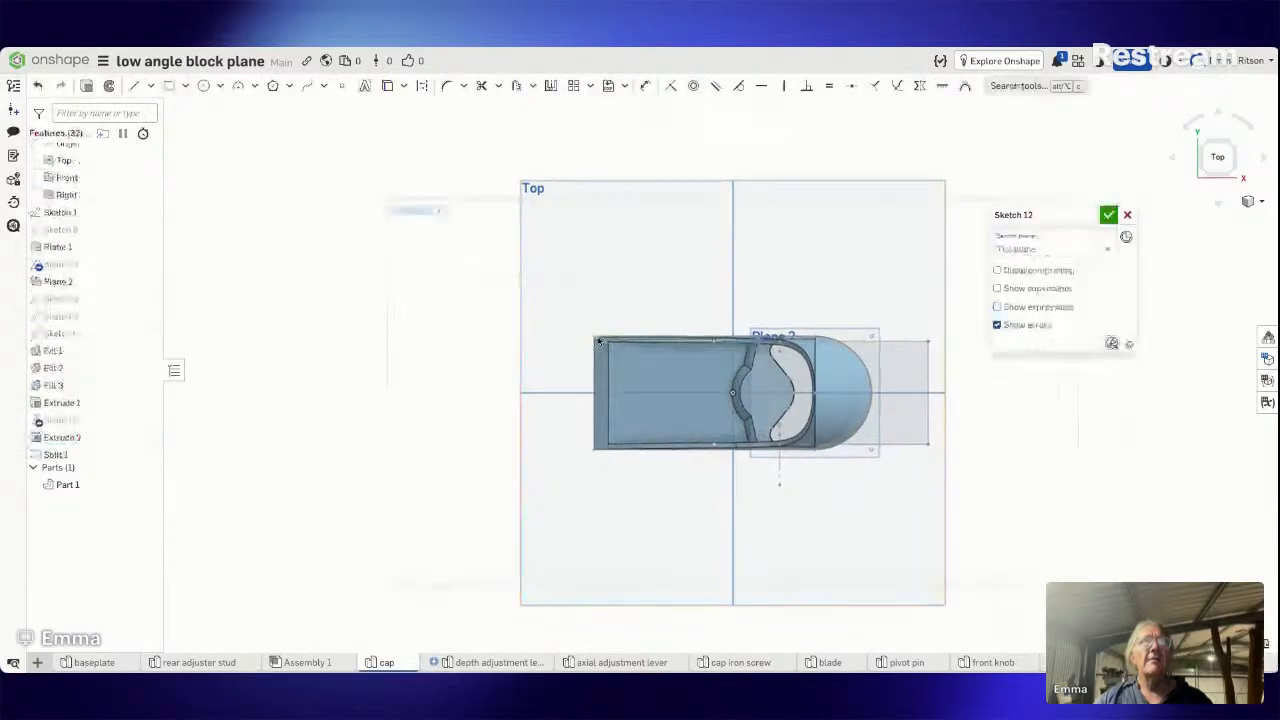
Sketch a 10 mm diameter circle centred on the cap's horizontal centreline, within the recessed floor.
{"action": "left_click", "coordinate": [204, 87]}
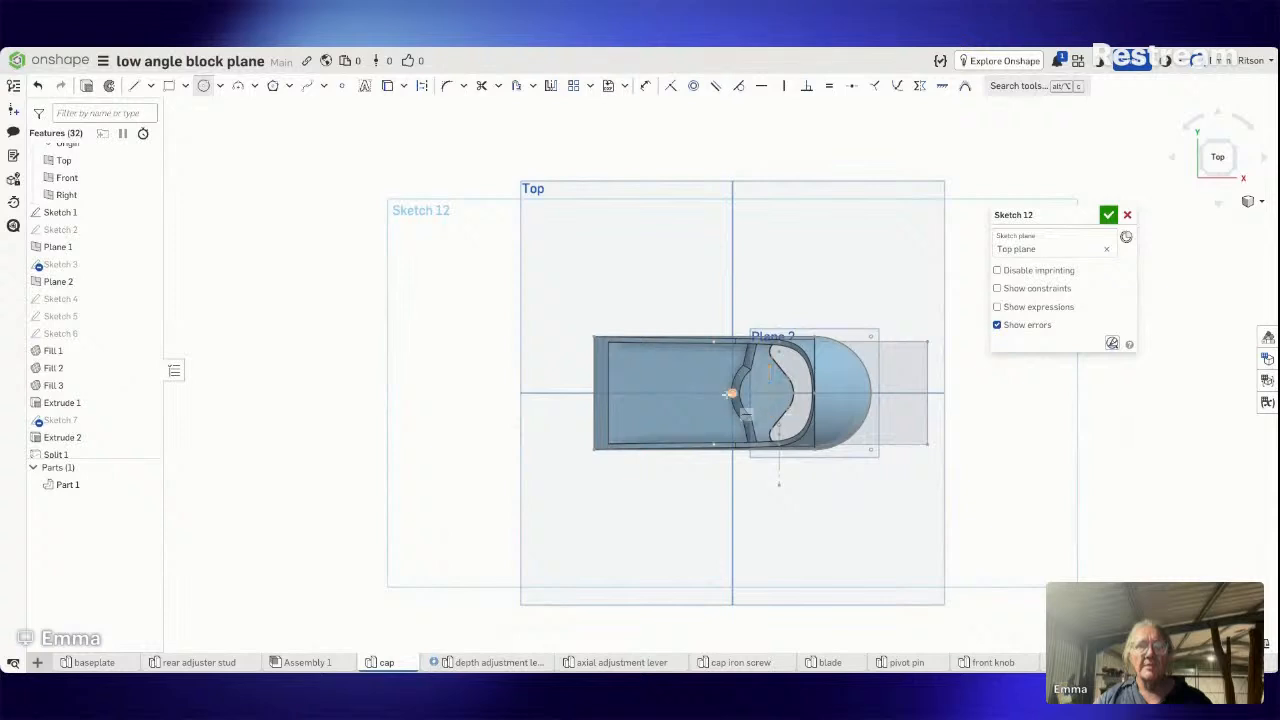
{"action": "left_click", "coordinate": [666, 393]}
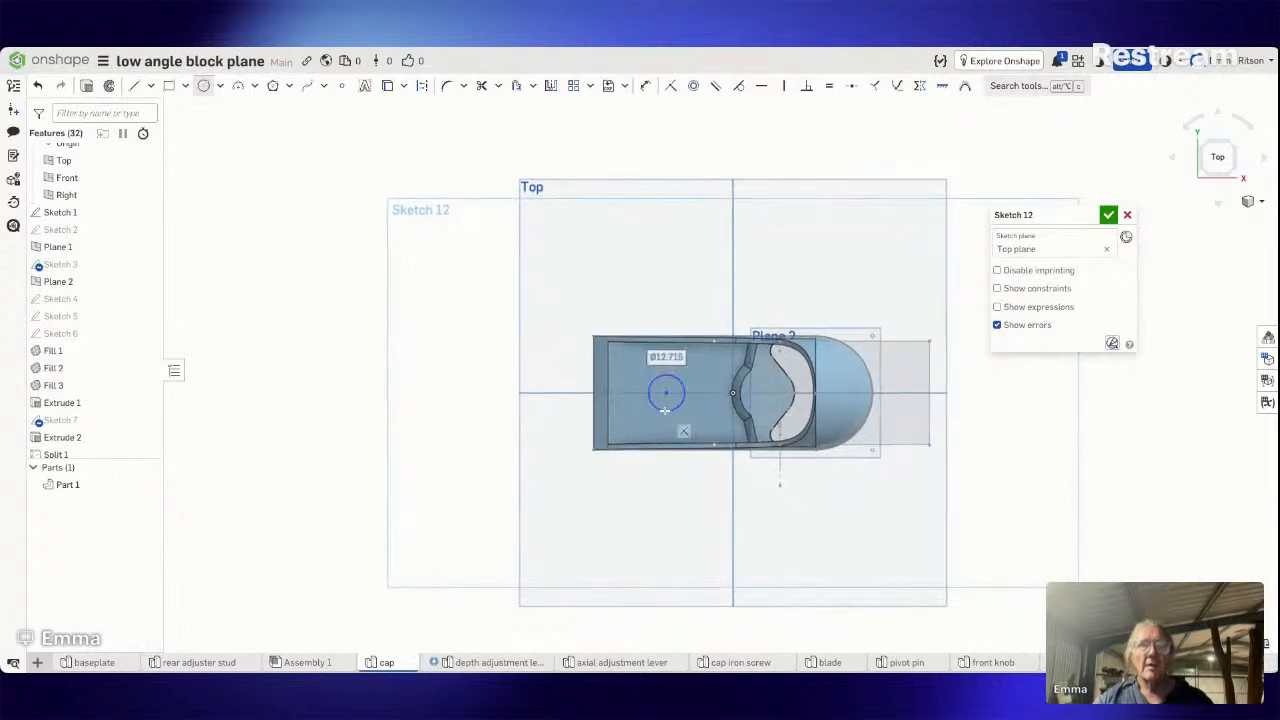
{"action": "type", "text": "1"}
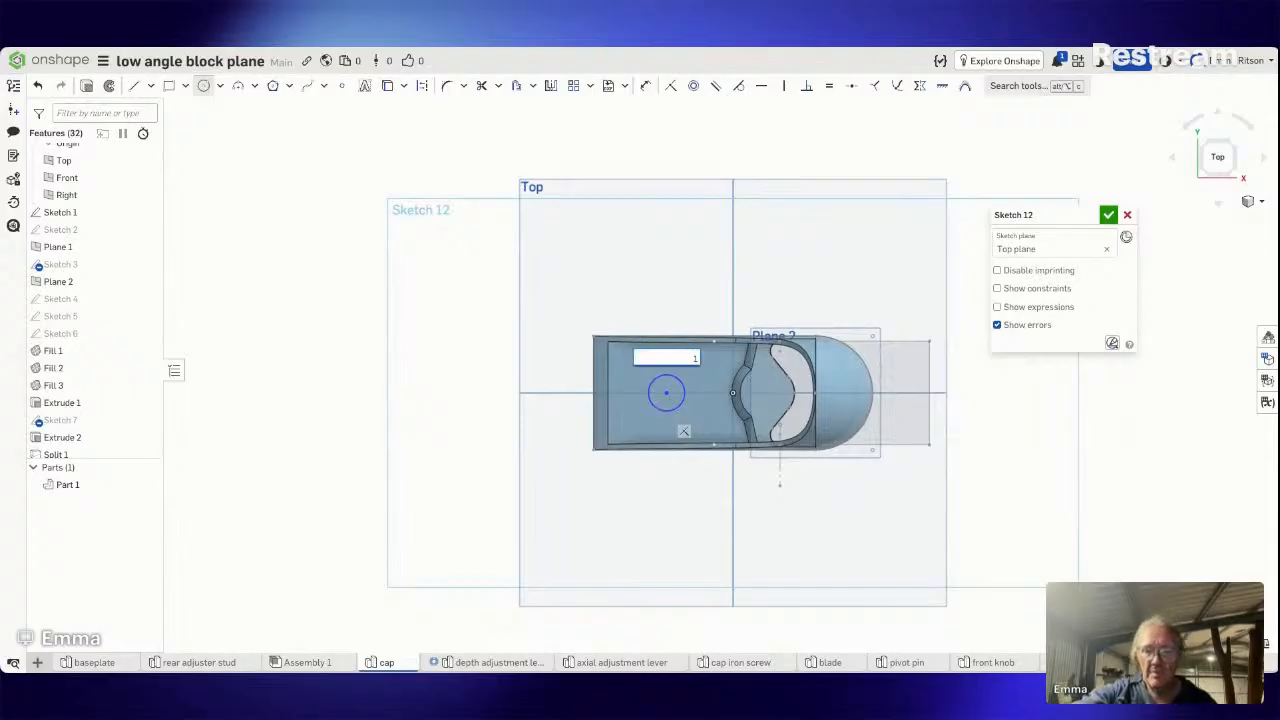
{"action": "type", "text": "0.5"}
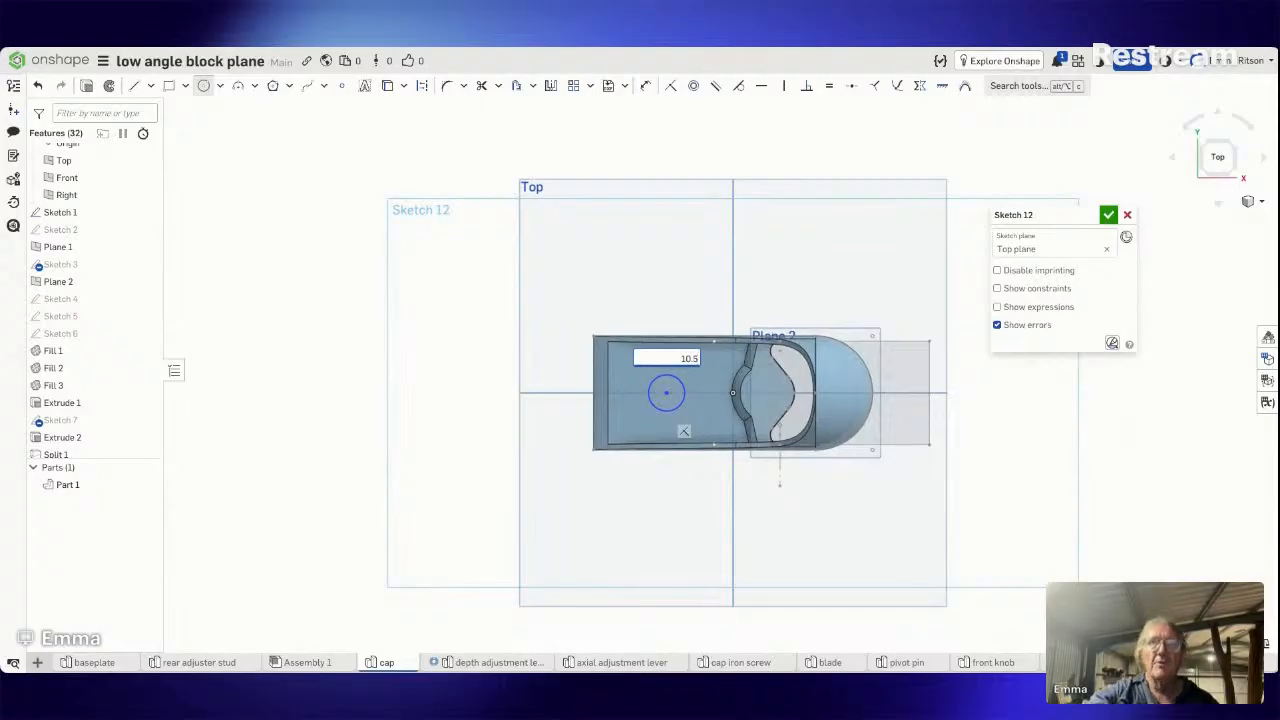
{"action": "key", "text": "BackSpace"}
{"action": "key", "text": "BackSpace"}
{"action": "key", "text": "Return"}
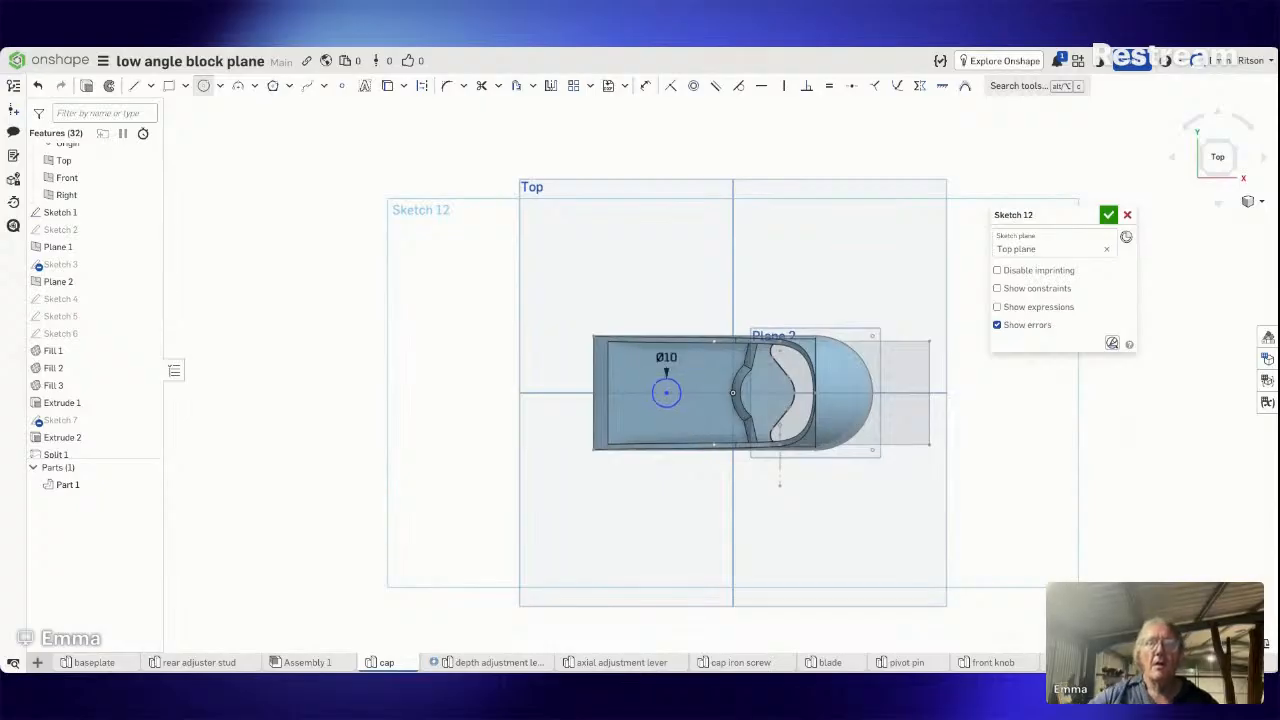
Dimension the circle's centre 22 mm from the cap's straight end edge.
{"action": "scroll", "coordinate": [704, 333], "scroll_direction": "up", "scroll_amount": 2}
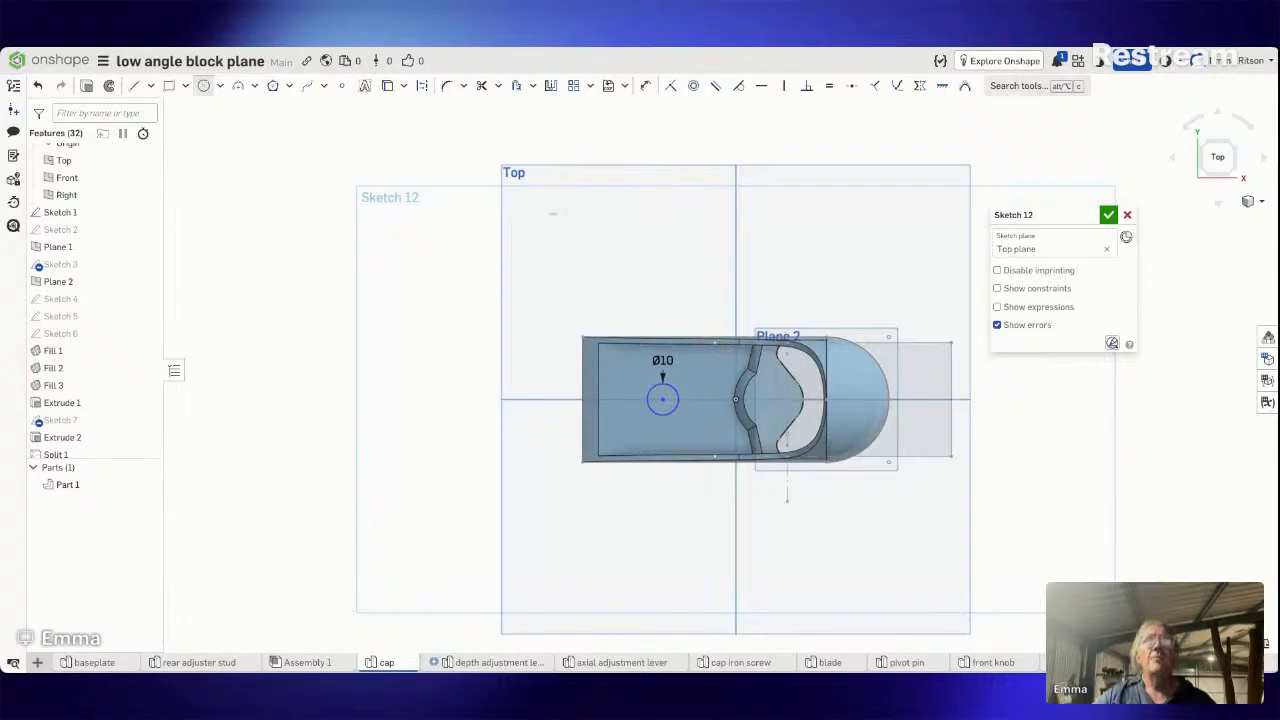
{"action": "left_click", "coordinate": [645, 85]}
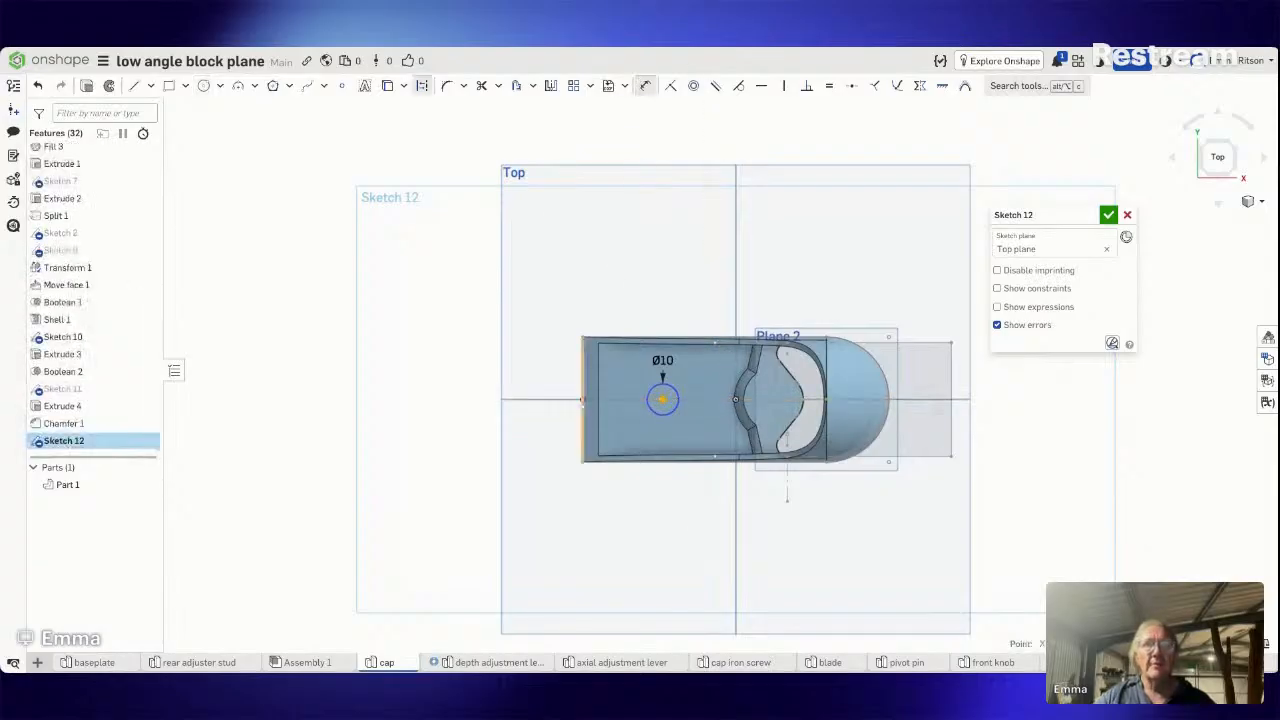
{"action": "left_click", "coordinate": [583, 403]}
{"action": "left_click", "coordinate": [594, 237]}
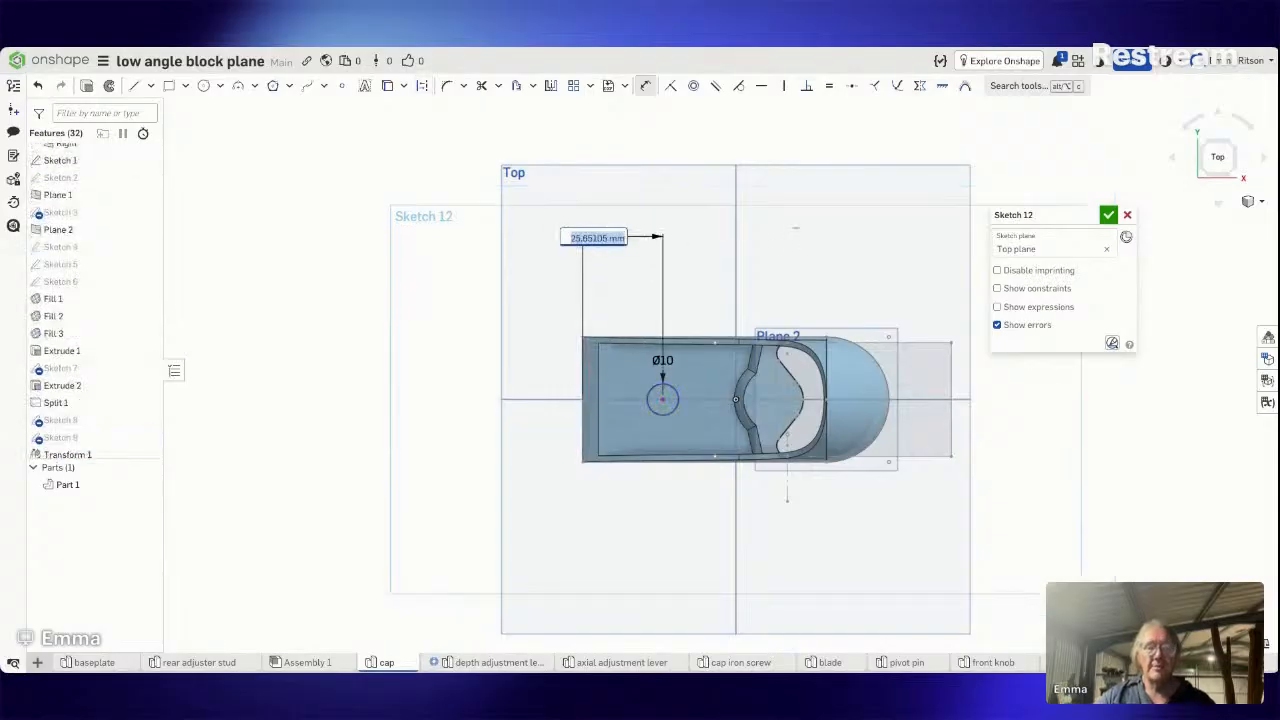
{"action": "key", "text": "Return"}
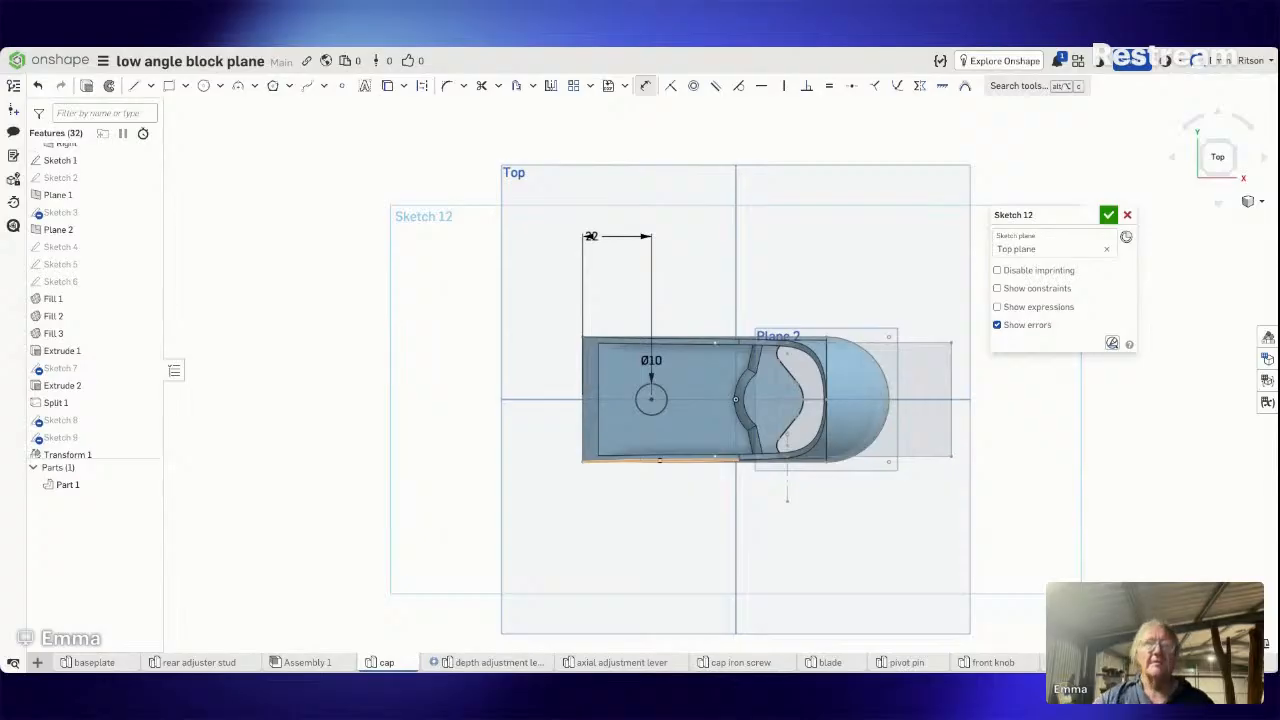
Draw a 9 mm horizontal construction line from the circle's centre toward the cap's rounded end.
{"action": "left_click", "coordinate": [131, 85]}
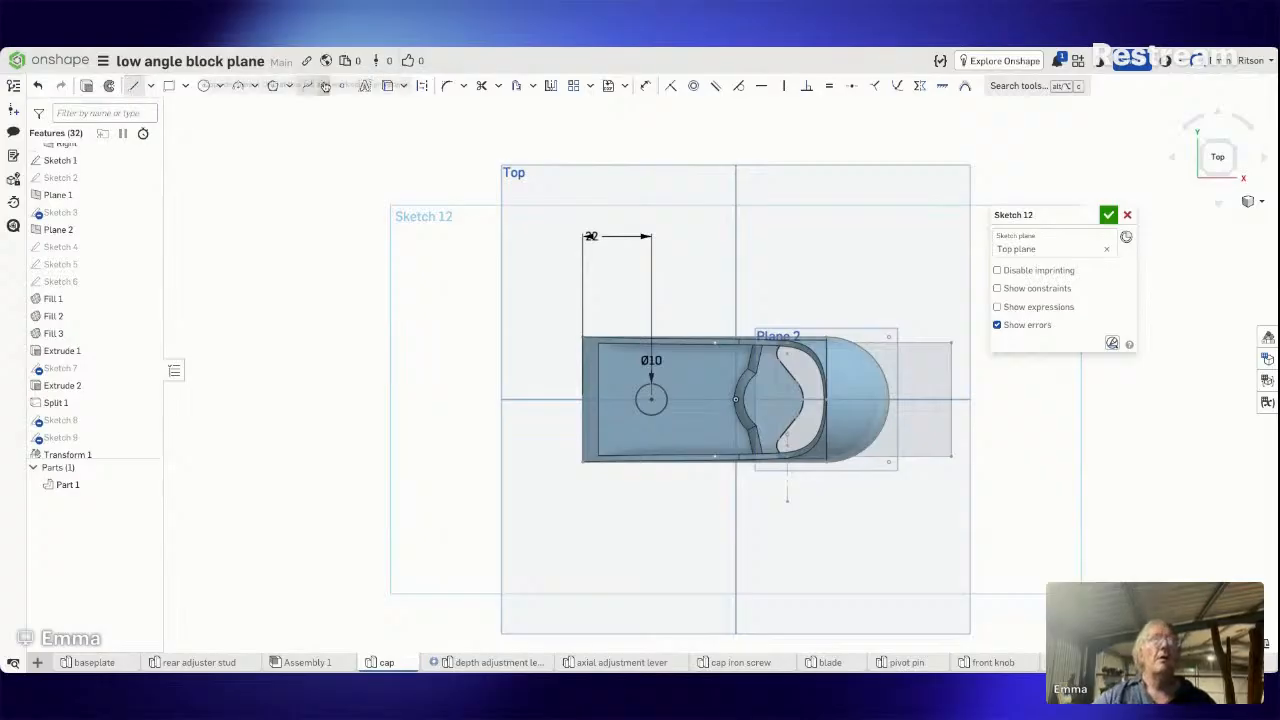
{"action": "key", "text": "q"}
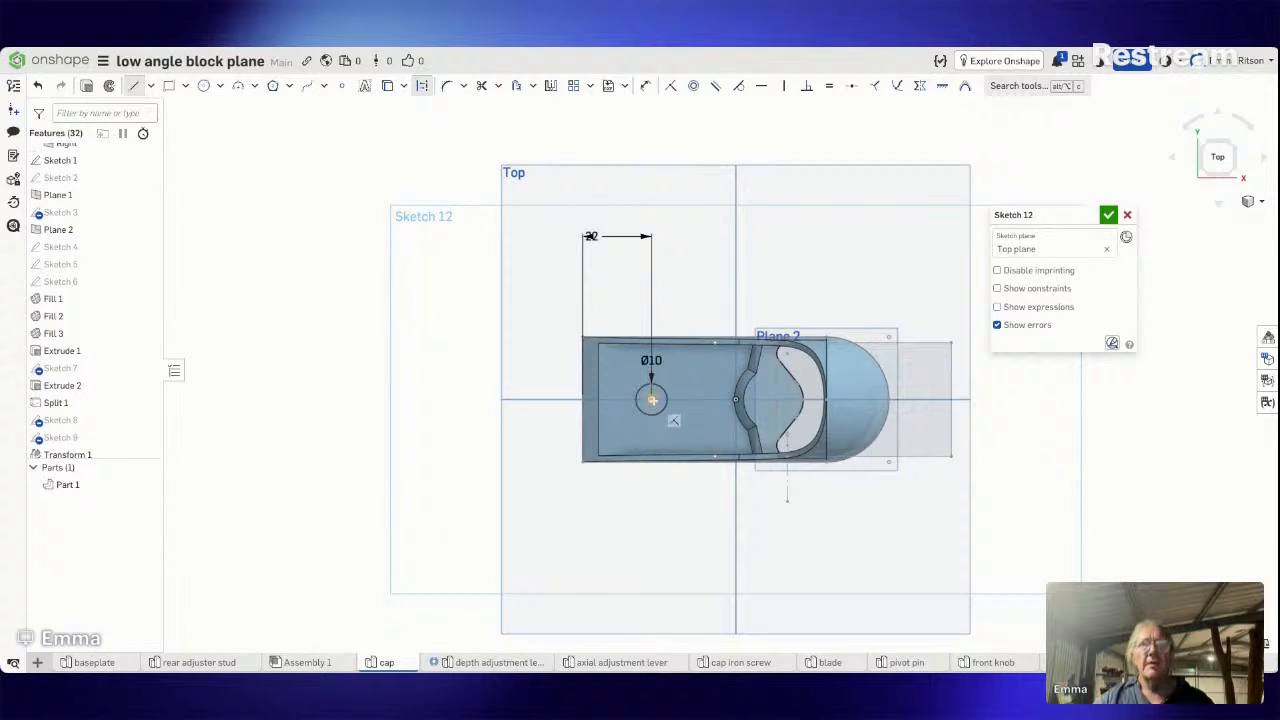
{"action": "left_click", "coordinate": [652, 400]}
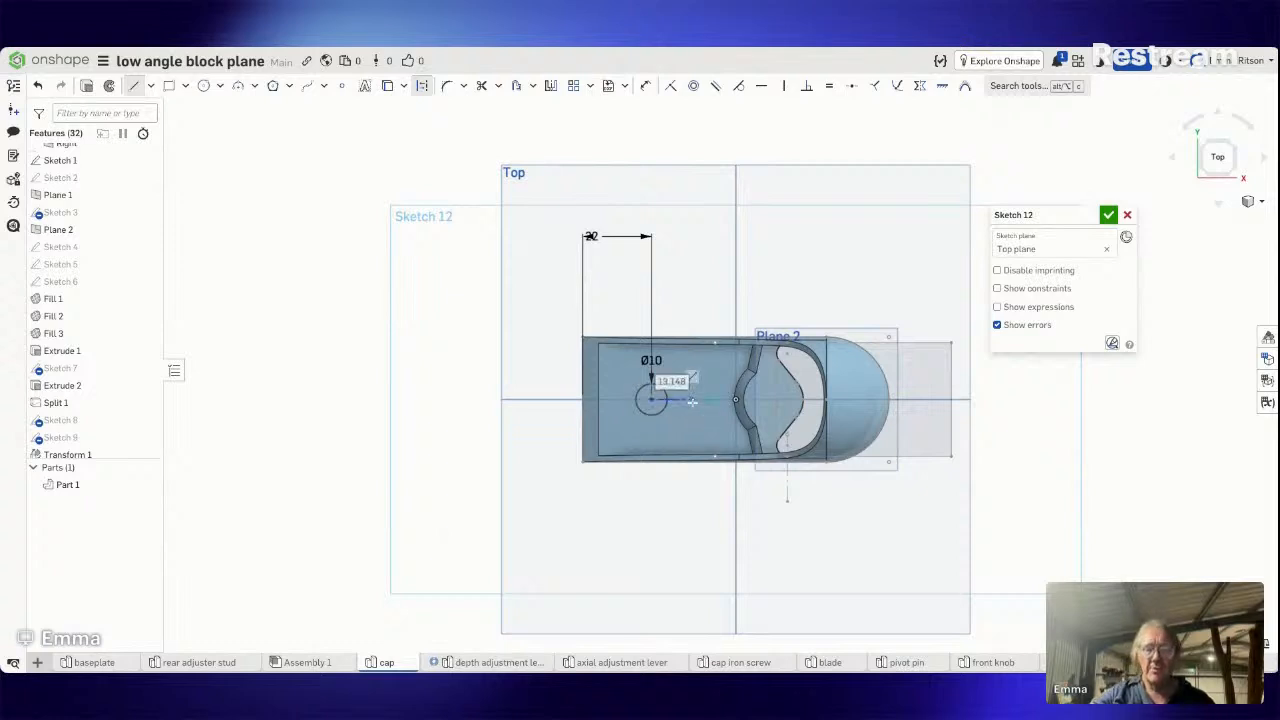
{"action": "left_click", "coordinate": [692, 402]}
{"action": "type", "text": "10"}
{"action": "key", "text": "Return"}
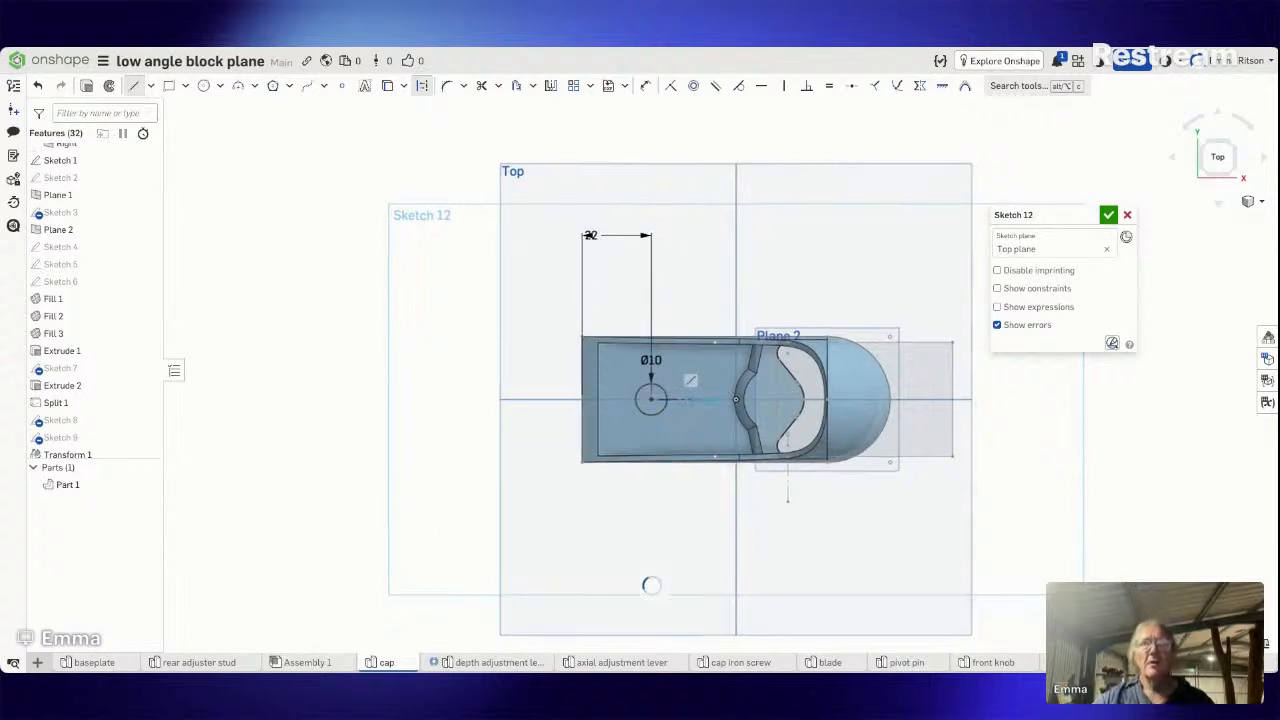
{"action": "scroll", "coordinate": [508, 260], "scroll_direction": "up", "scroll_amount": 1}
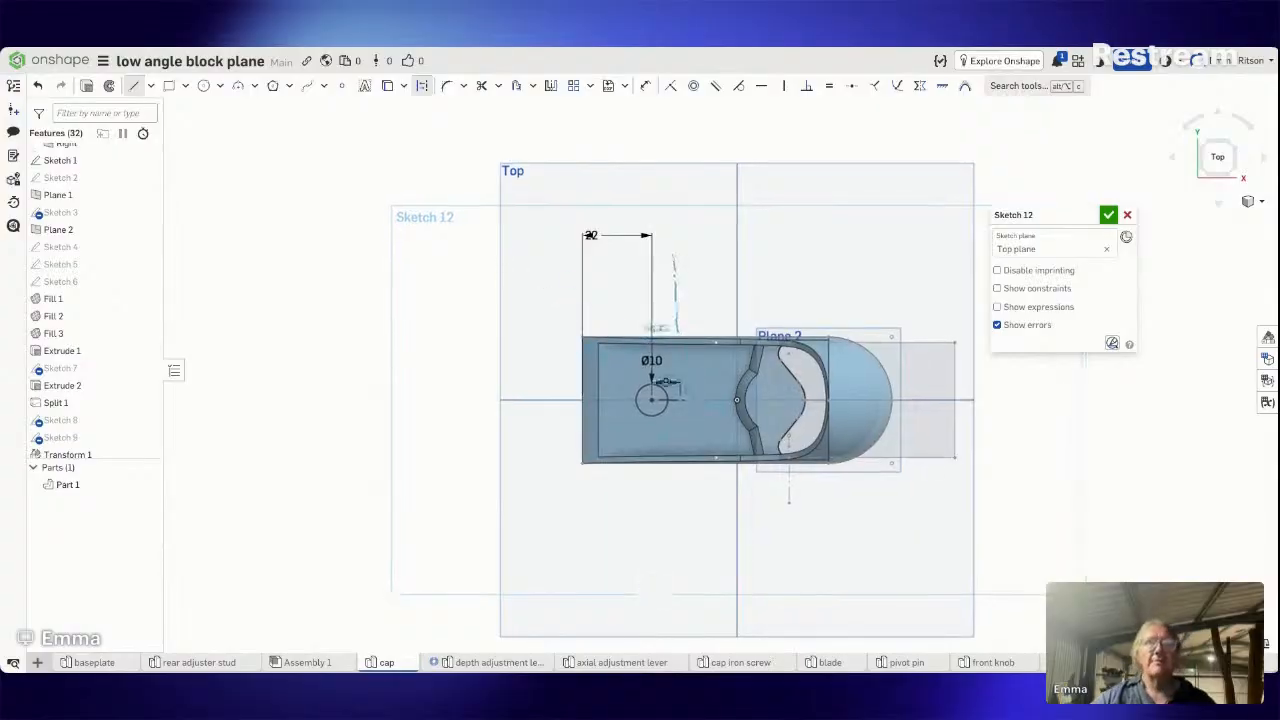
Draw a centre point arc of radius 3.5 mm around the construction line's free end, bulging toward the cap's rounded end.
{"action": "left_click", "coordinate": [204, 86]}
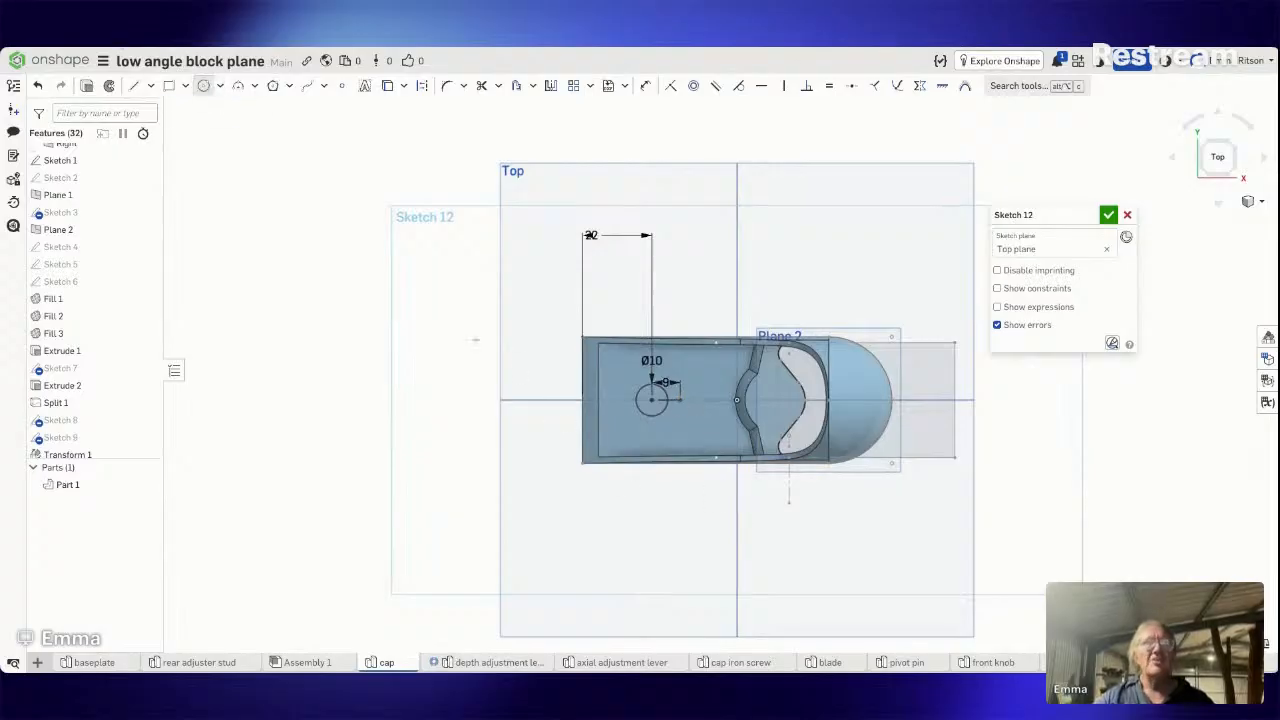
{"action": "left_click", "coordinate": [255, 87]}
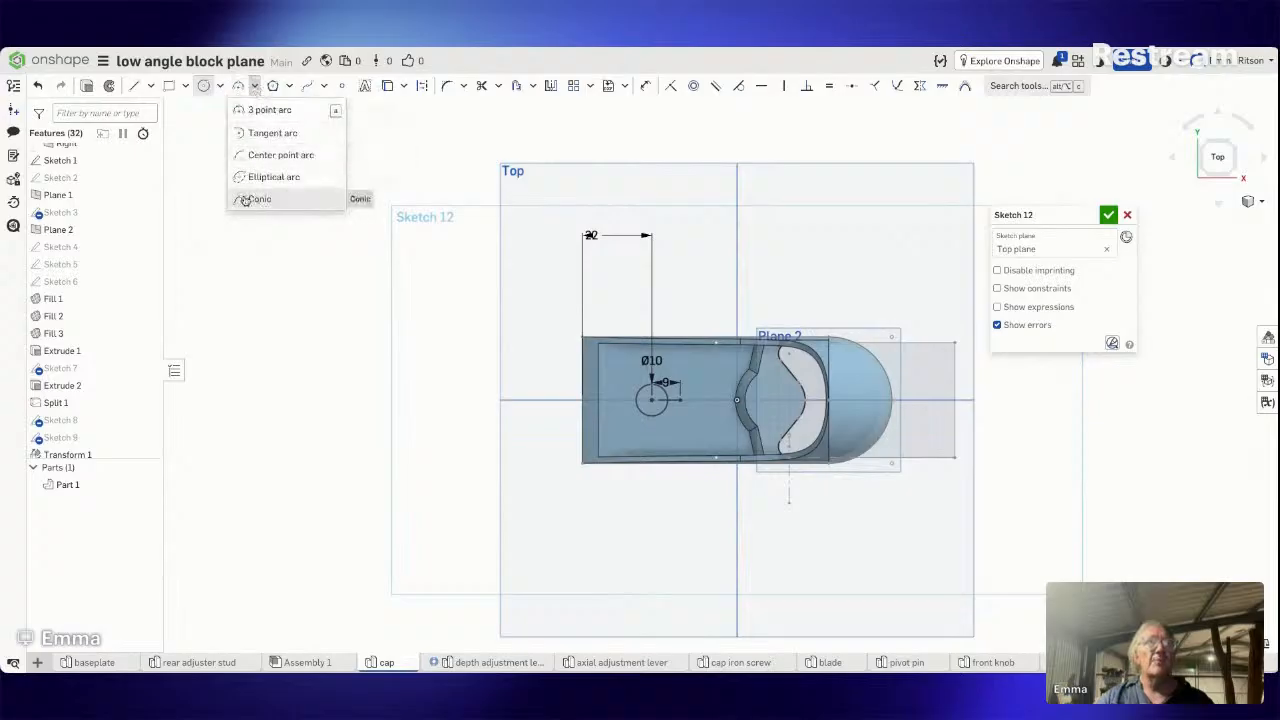
{"action": "left_click", "coordinate": [261, 158]}
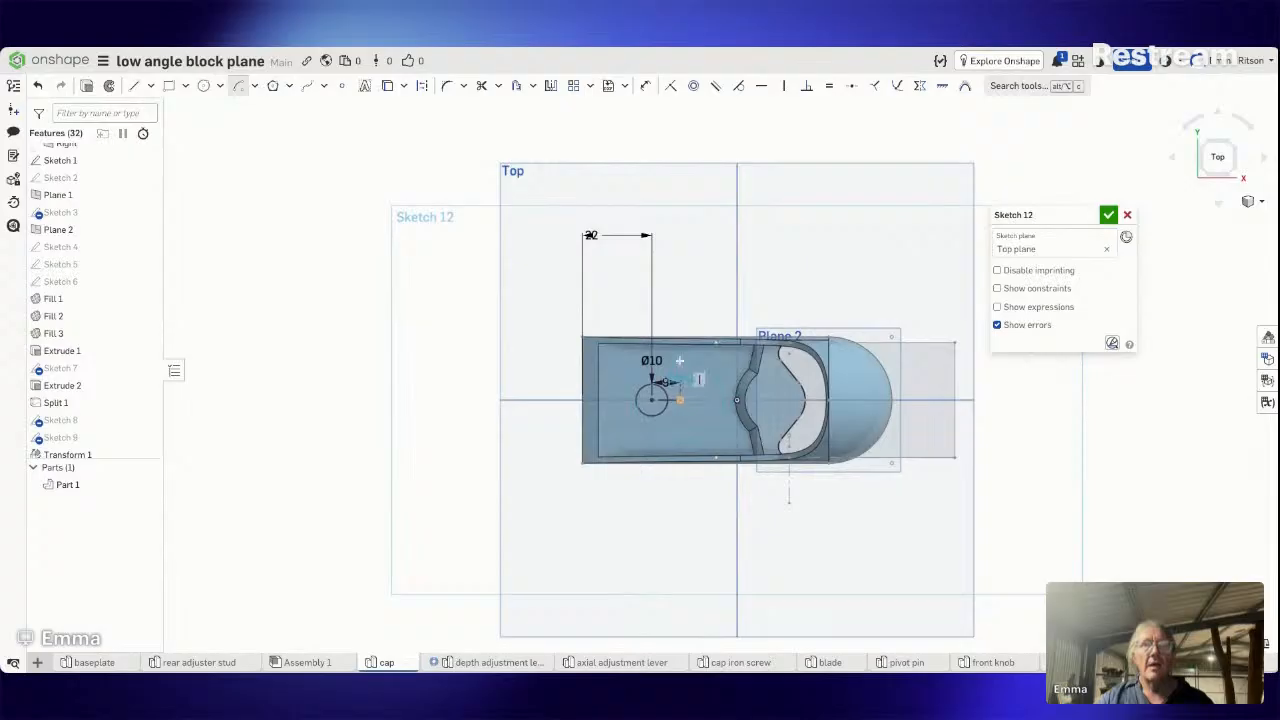
{"action": "left_click", "coordinate": [681, 438]}
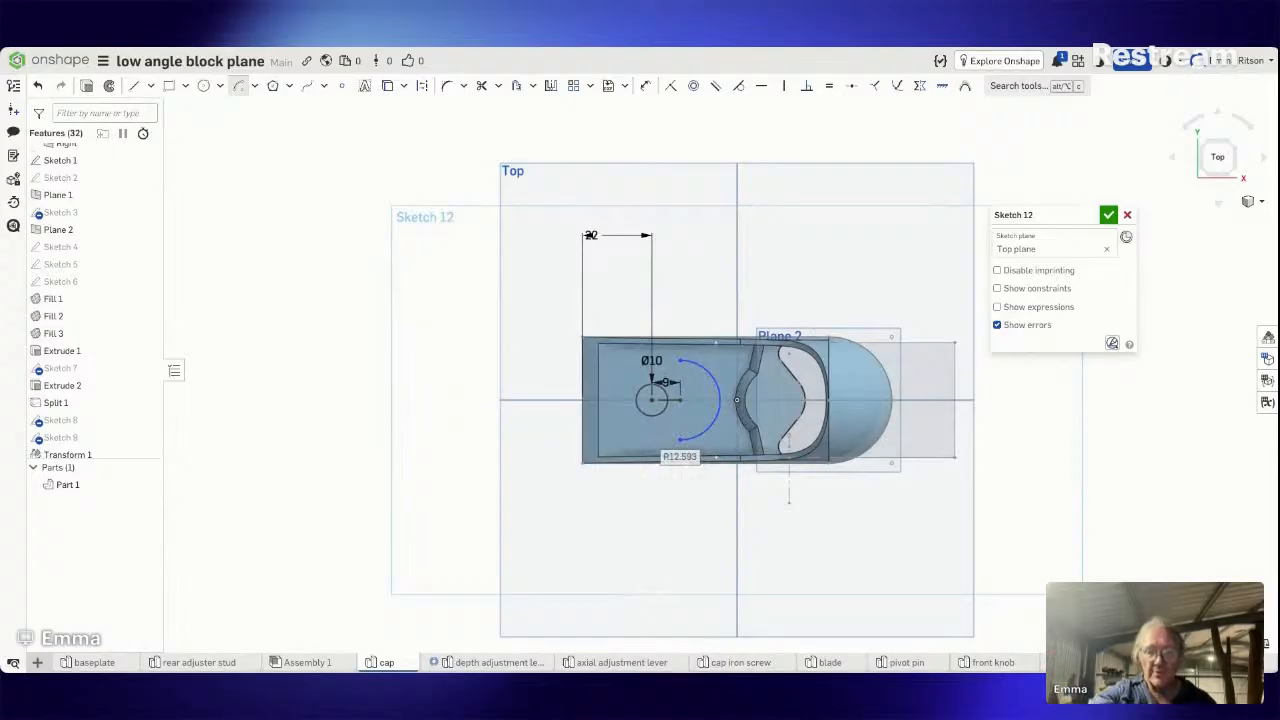
{"action": "double_click", "coordinate": [680, 456]}
{"action": "type", "text": "3.5"}
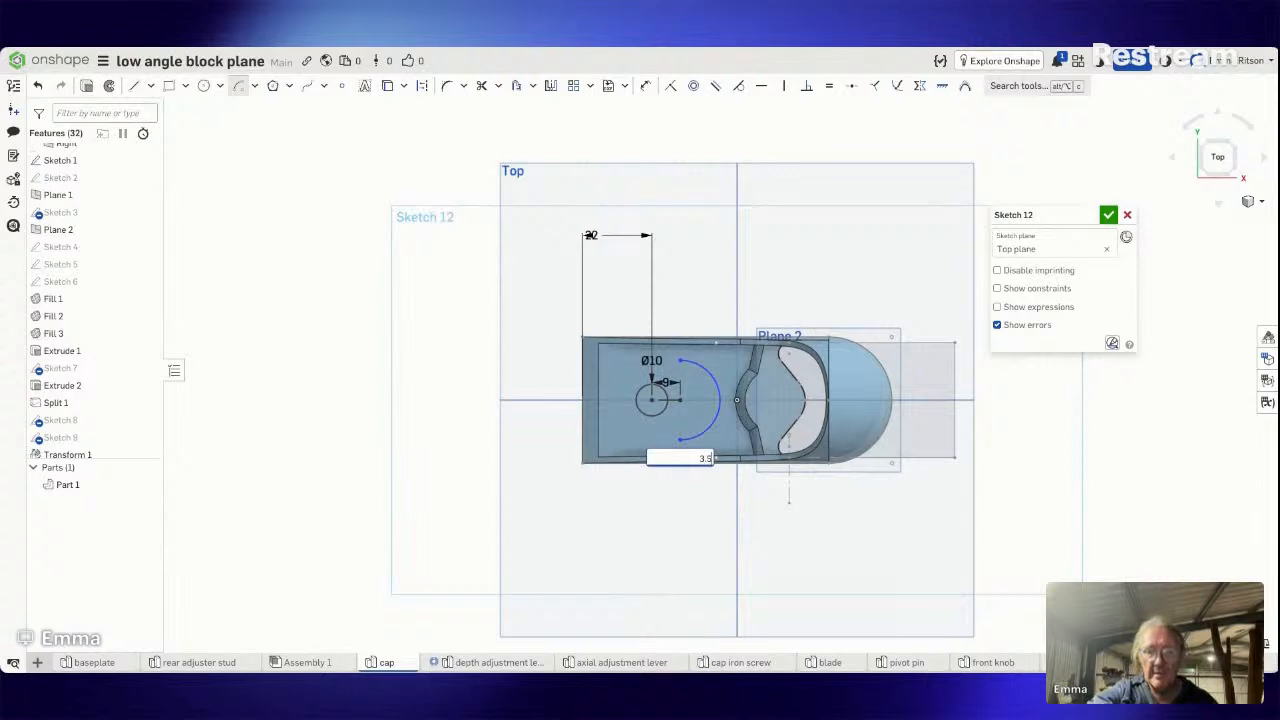
{"action": "key", "text": "Return"}
Draw a horizontal line about 8.6 mm long from inside the circle to the arc's lower endpoint.
{"action": "scroll", "coordinate": [690, 420], "scroll_direction": "down", "scroll_amount": 1}
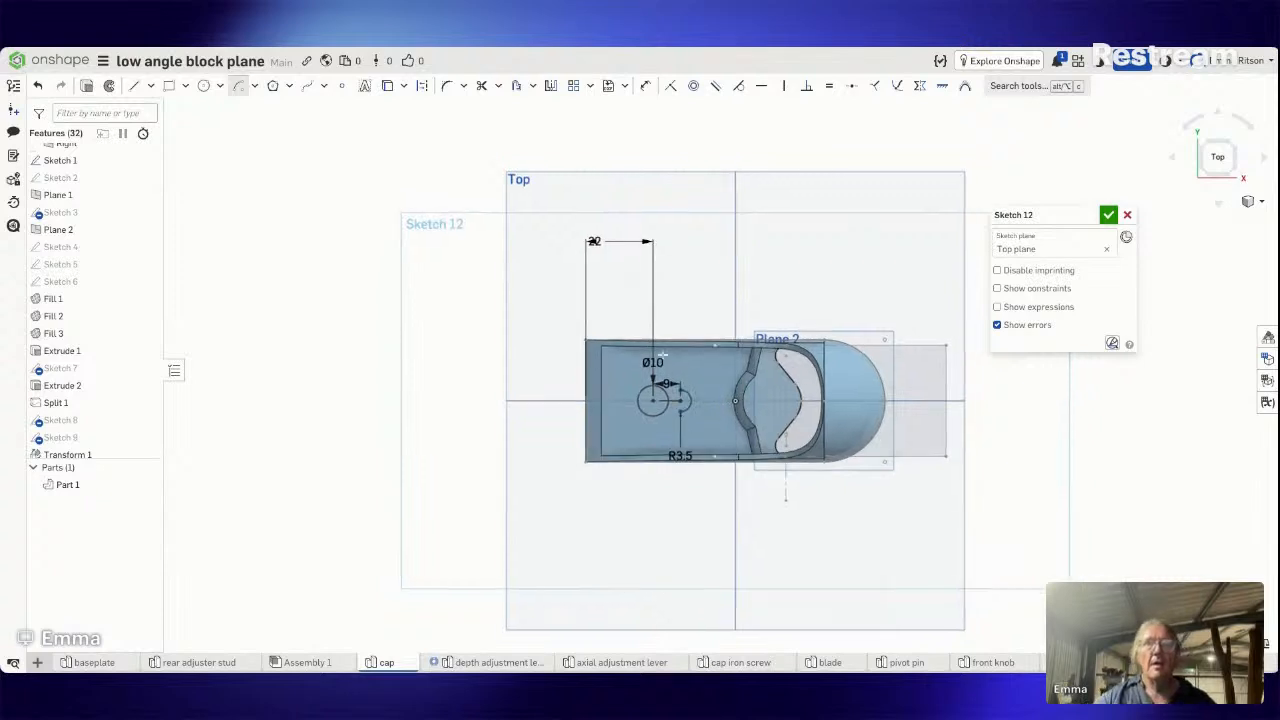
{"action": "scroll", "coordinate": [670, 356], "scroll_direction": "up", "scroll_amount": 1}
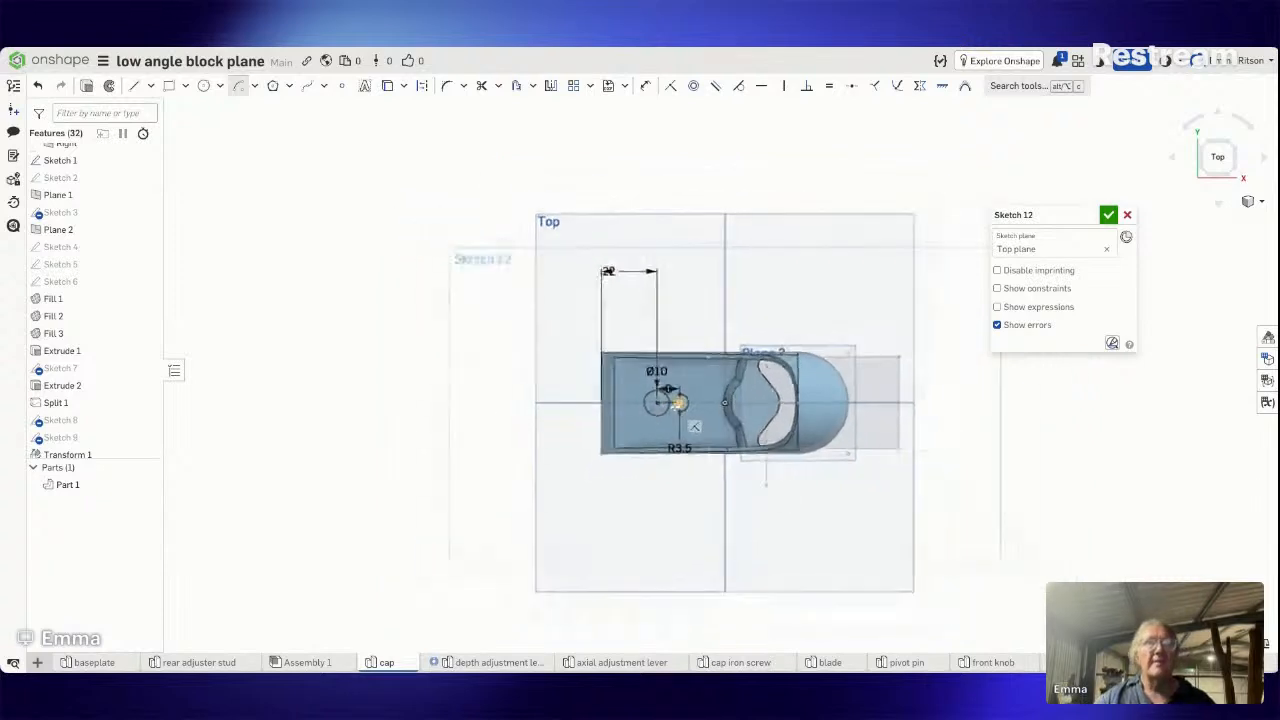
{"action": "scroll", "coordinate": [676, 401], "scroll_direction": "up", "scroll_amount": 2}
{"action": "scroll", "coordinate": [676, 401], "scroll_direction": "up", "scroll_amount": 3}
{"action": "key", "text": "l"}
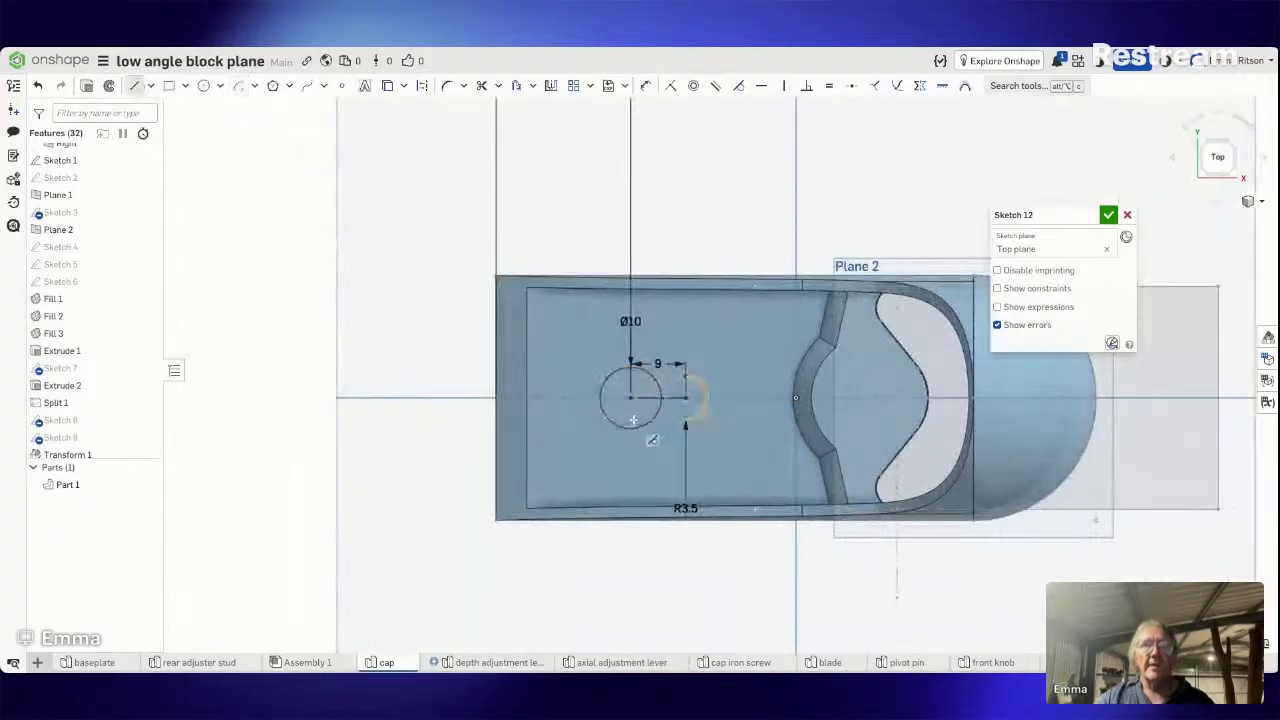
{"action": "left_click", "coordinate": [633, 420]}
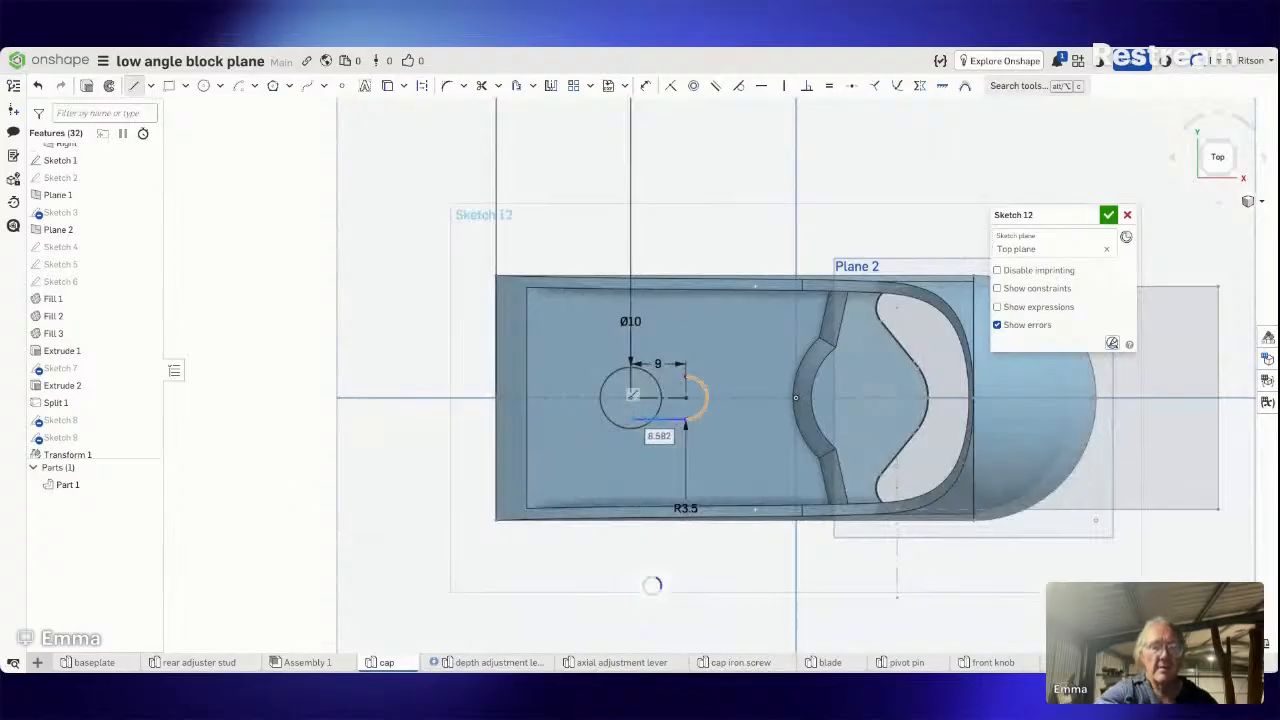
{"action": "key", "text": "Escape"}
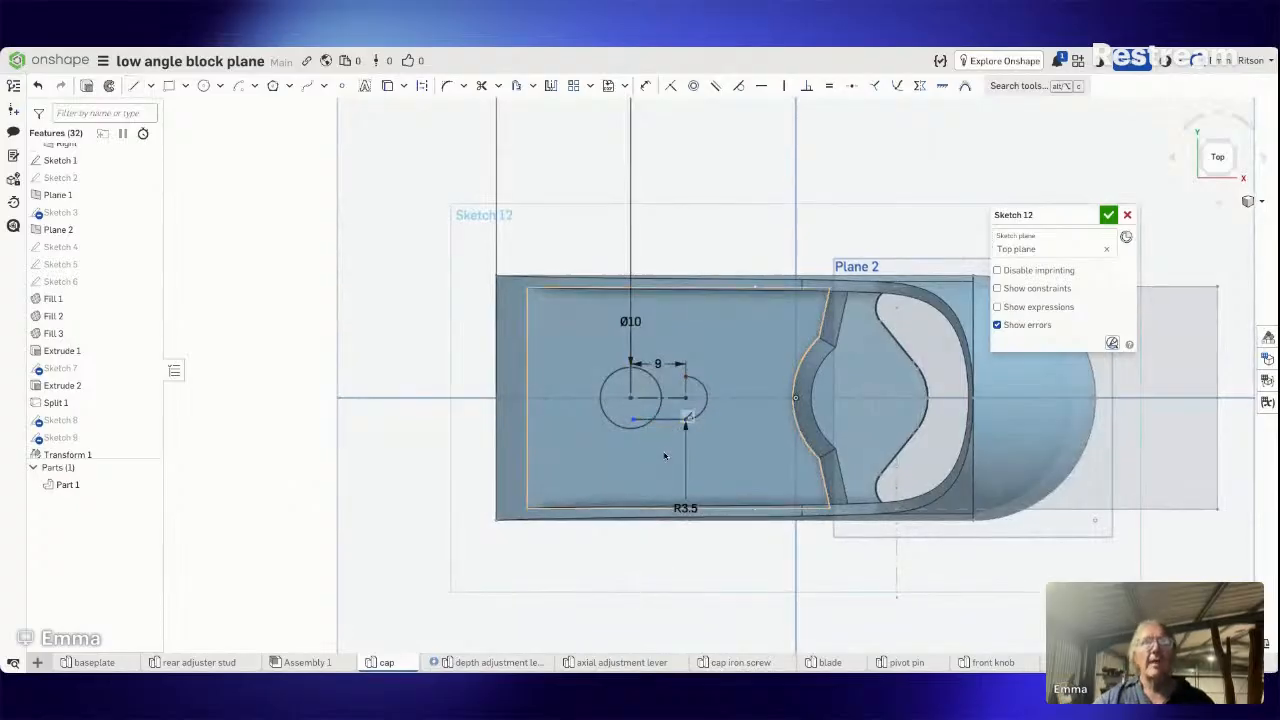
Try mirroring the lower slot line about the construction line, and undo that mirror.
{"action": "left_click", "coordinate": [551, 86]}
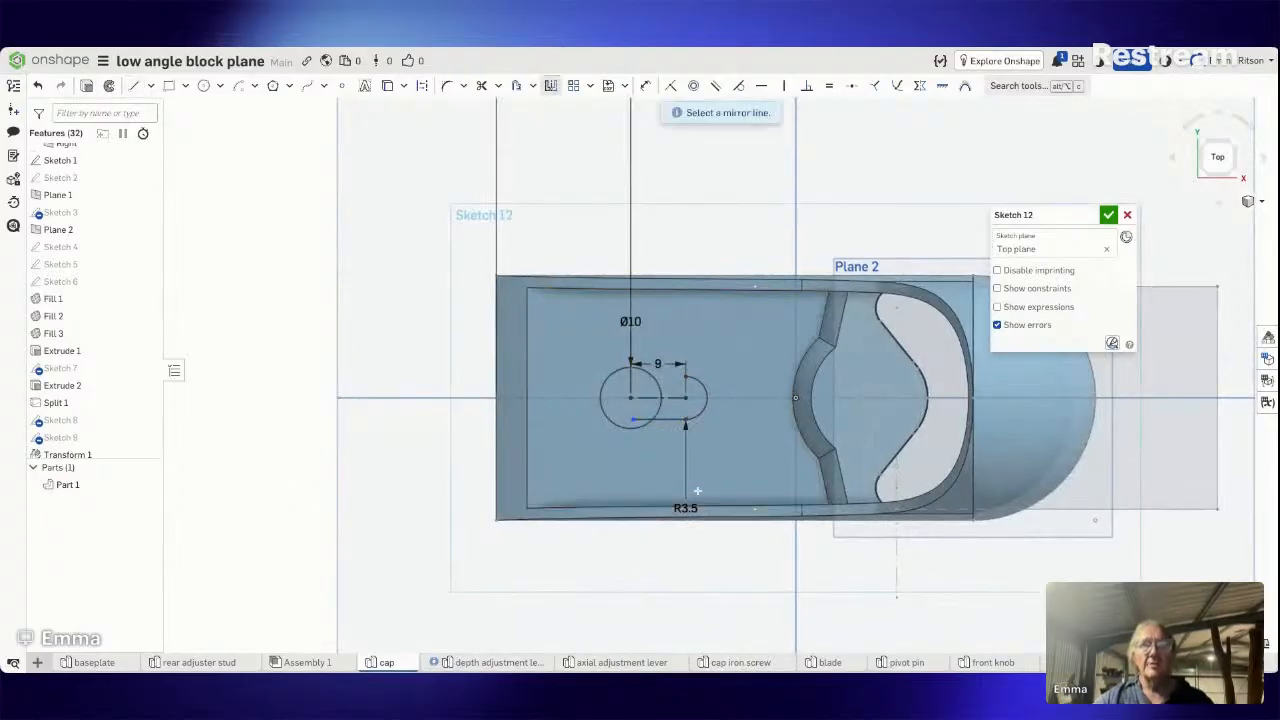
{"action": "left_click", "coordinate": [677, 398]}
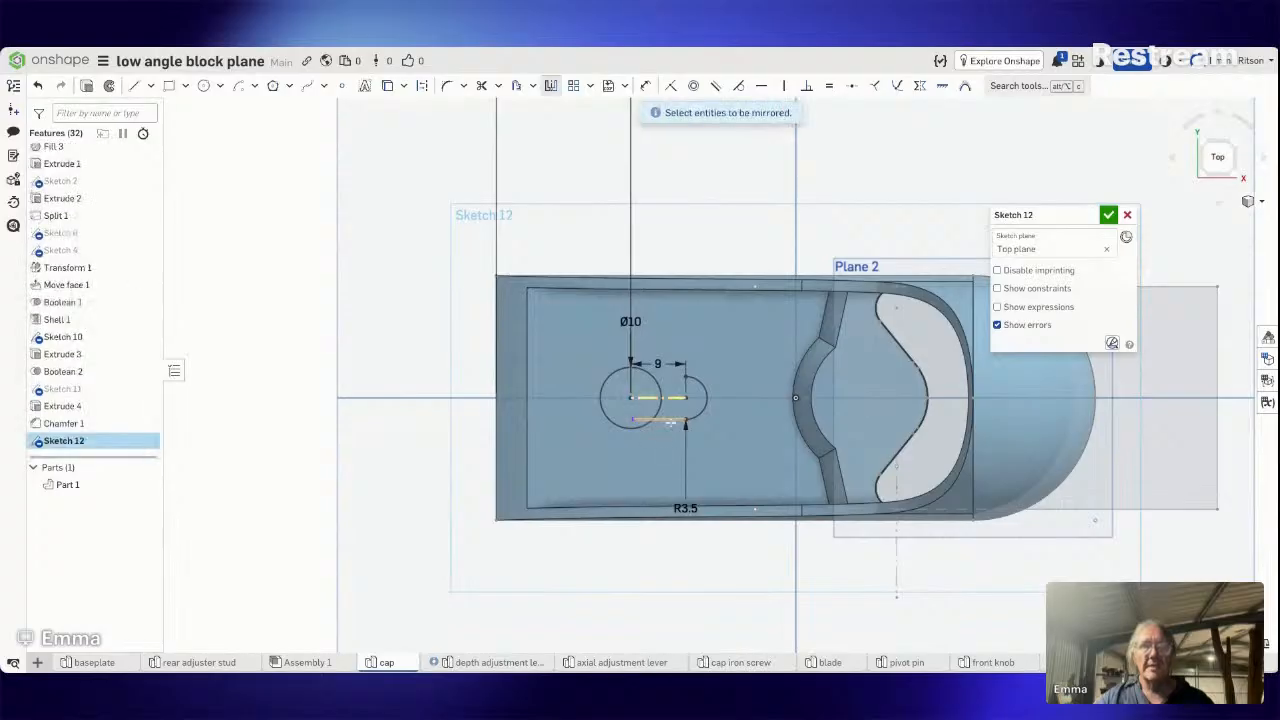
{"action": "left_click", "coordinate": [668, 420]}
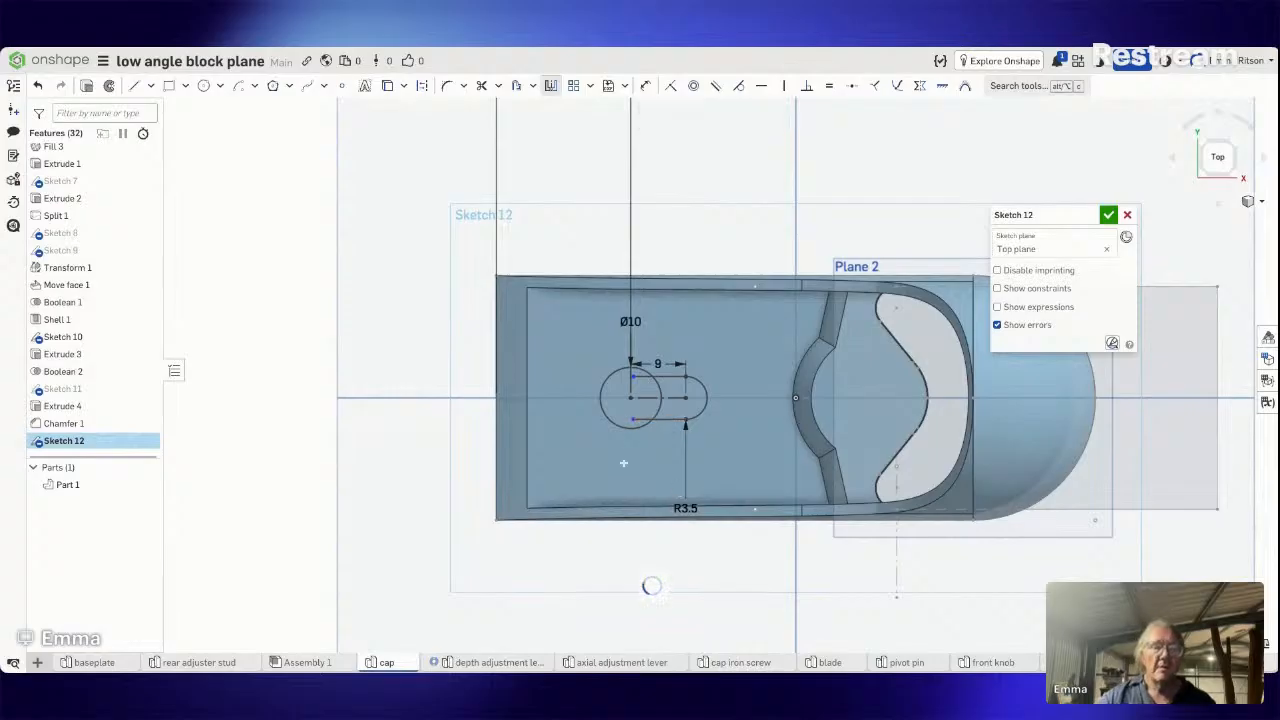
{"action": "key", "text": "ctrl+z"}
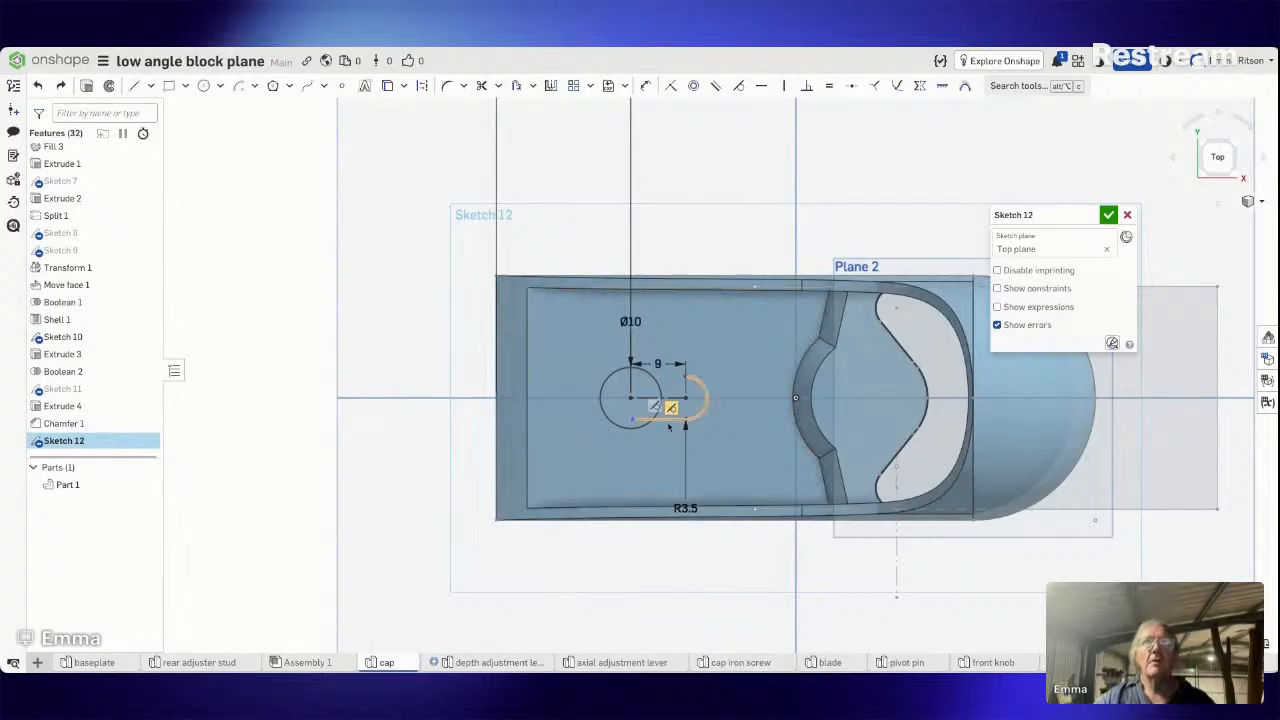
Mirror the lower slot line about the construction line and trim both slot lines' ends inside the circle.
{"action": "left_click", "coordinate": [550, 85]}
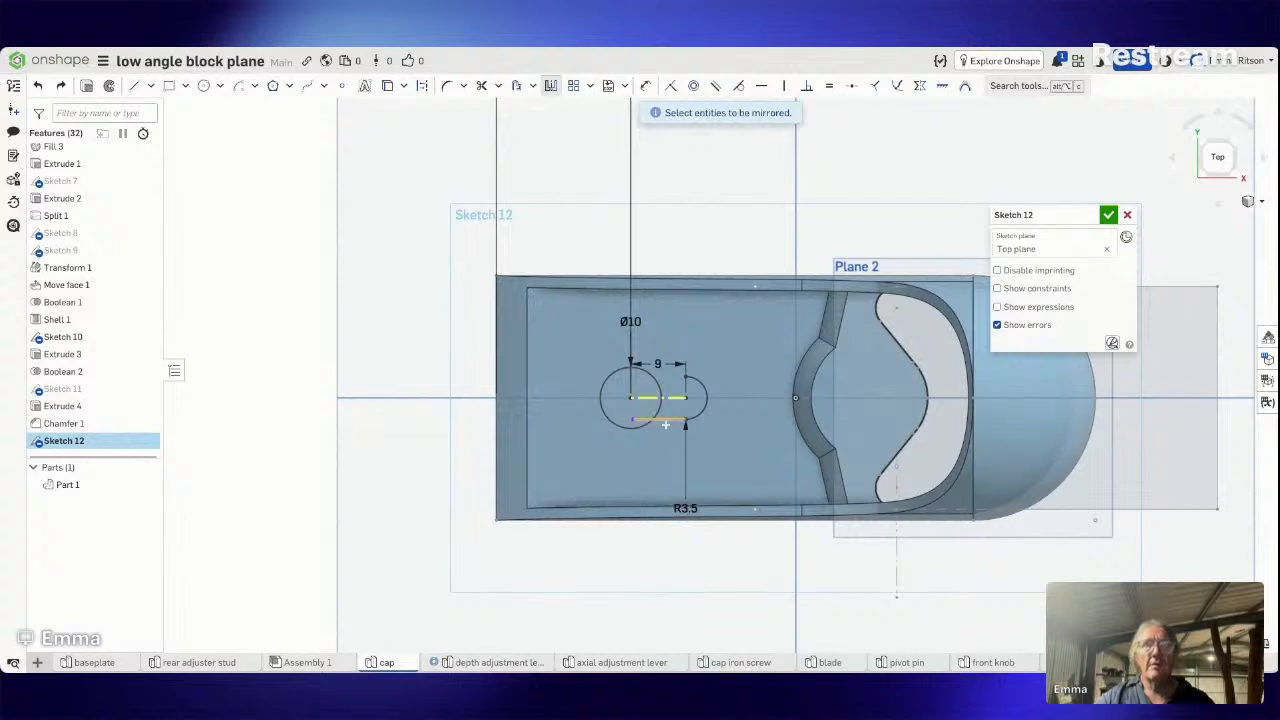
{"action": "left_click", "coordinate": [481, 85]}
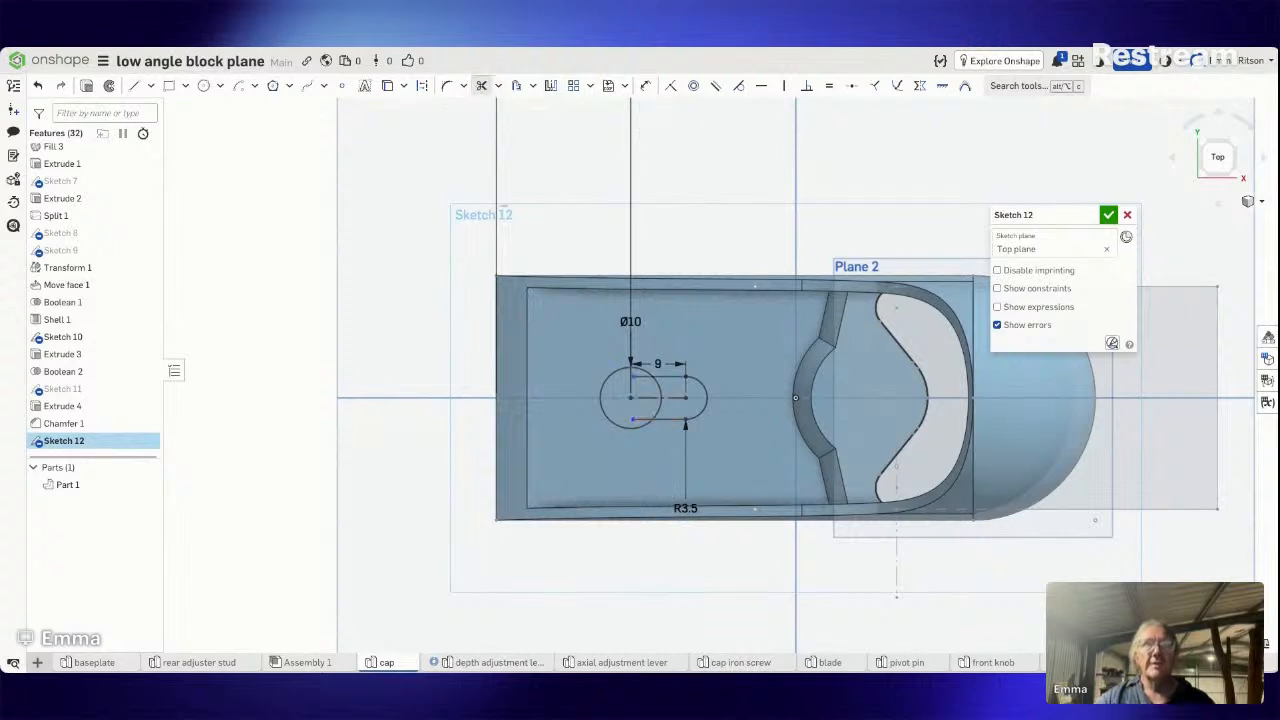
{"action": "left_click", "coordinate": [643, 420]}
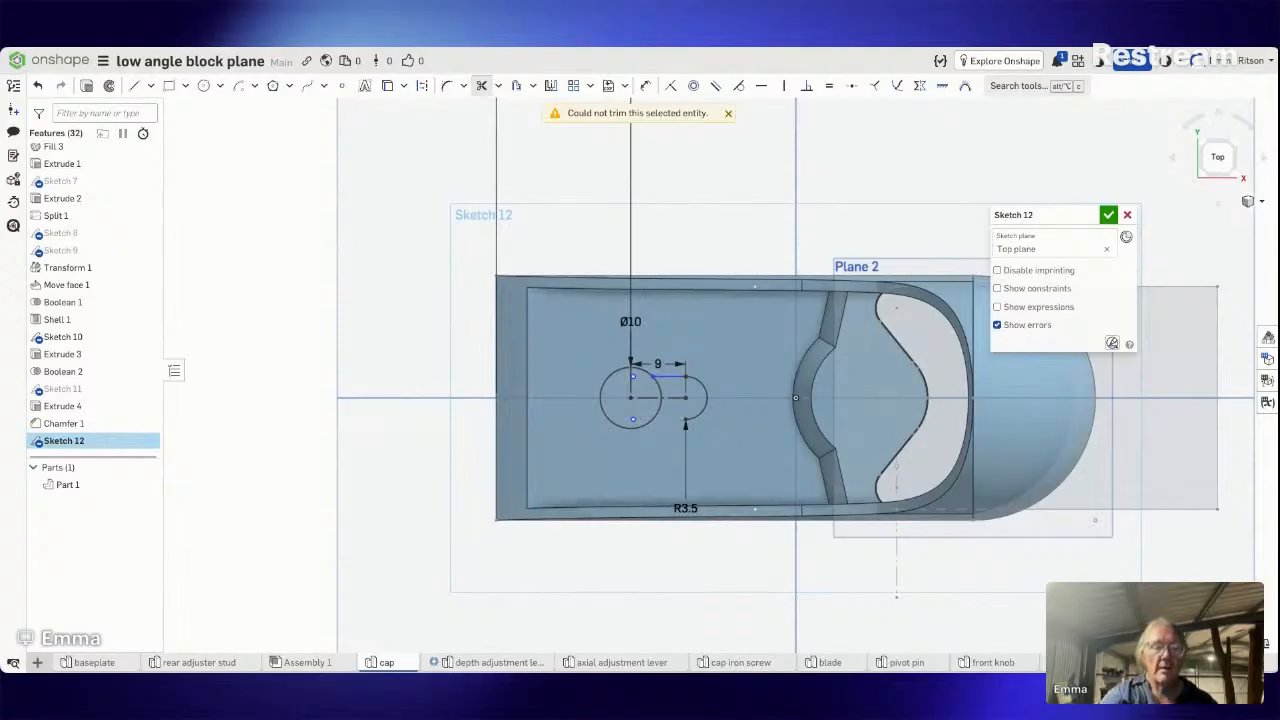
{"action": "key", "text": "ctrl+z"}
{"action": "scroll", "coordinate": [690, 412], "scroll_direction": "down", "scroll_amount": 1}
{"action": "left_click", "coordinate": [686, 419]}
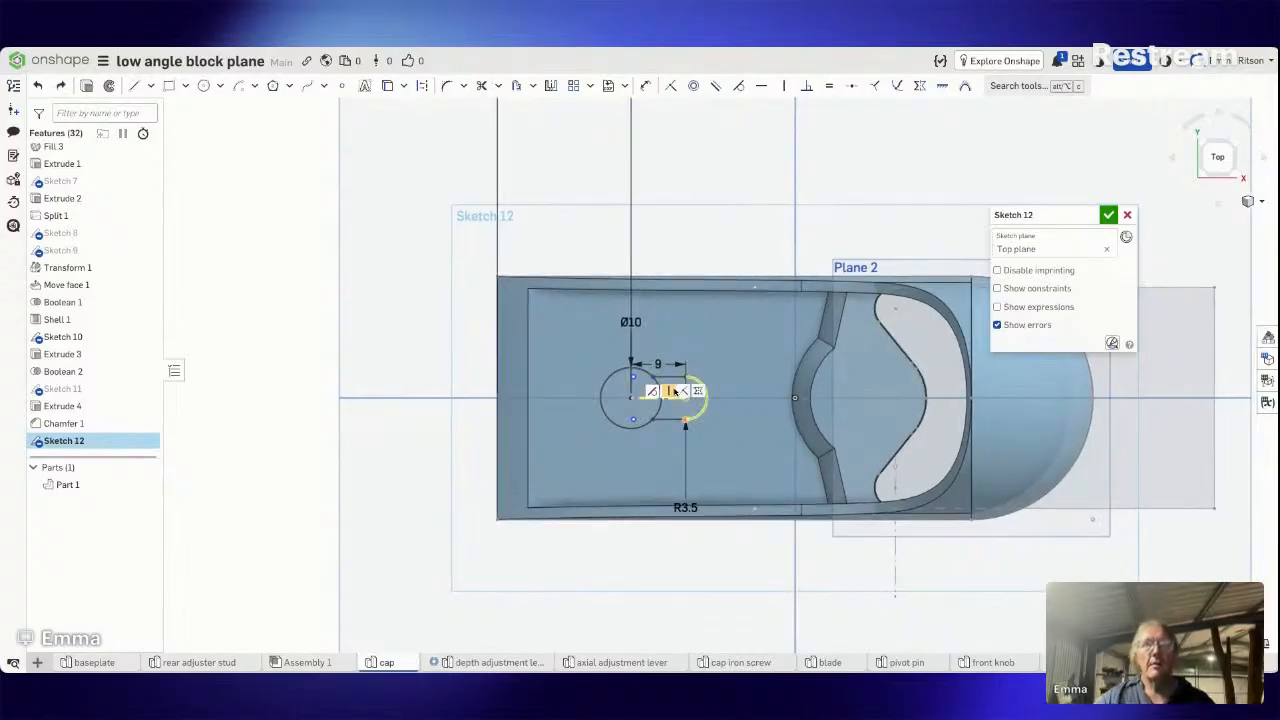
Trim away the circle's two arc segments between the slot lines to open the keyhole outline.
{"action": "left_click", "coordinate": [481, 85]}
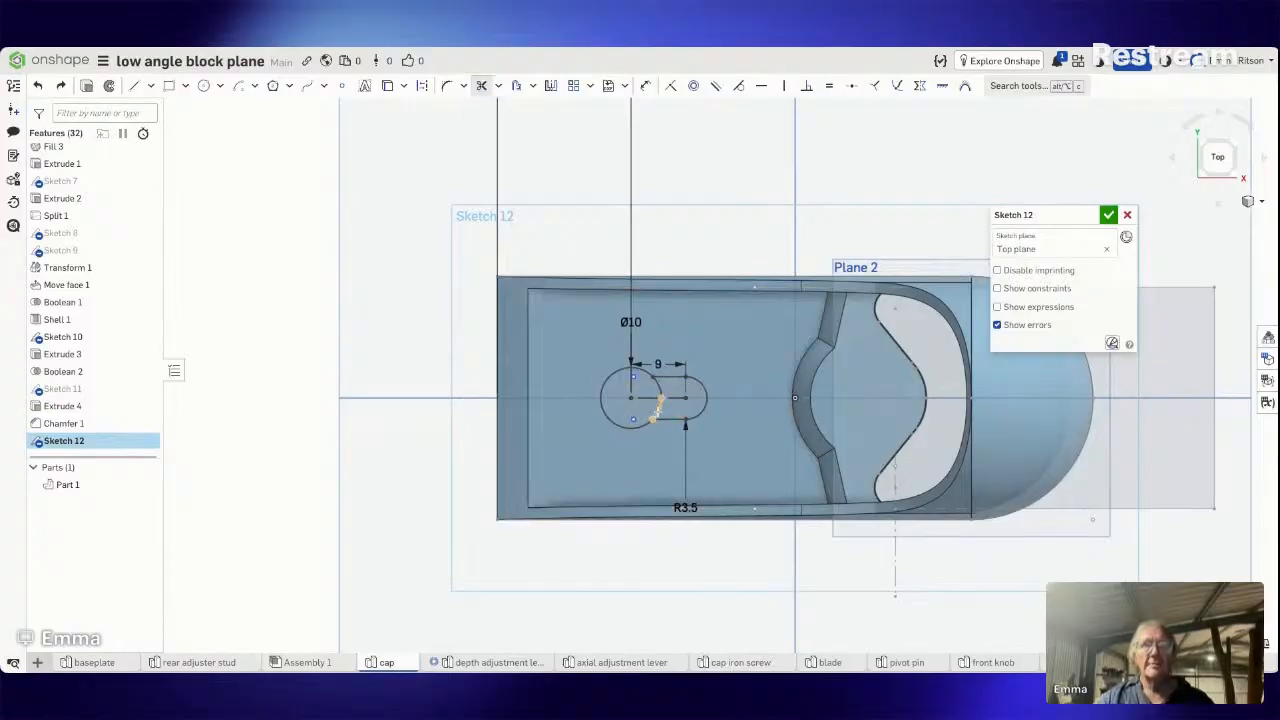
{"action": "left_click", "coordinate": [657, 411]}
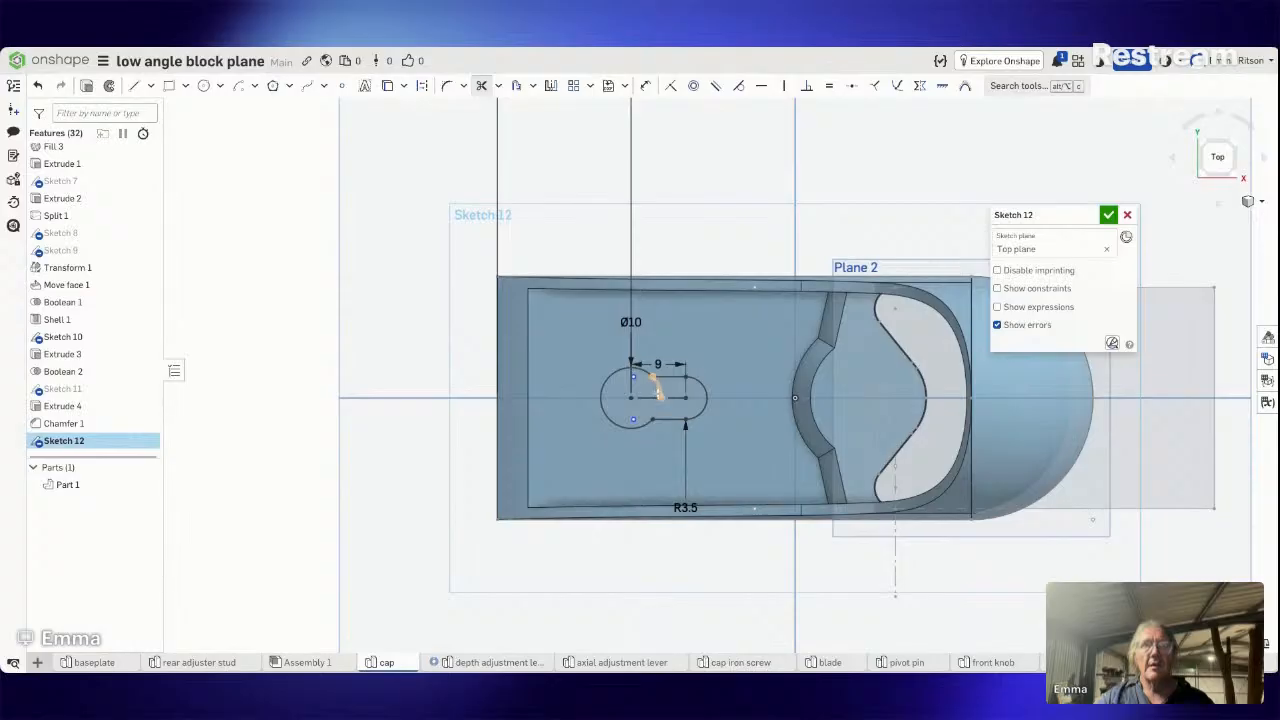
{"action": "left_click", "coordinate": [657, 392]}
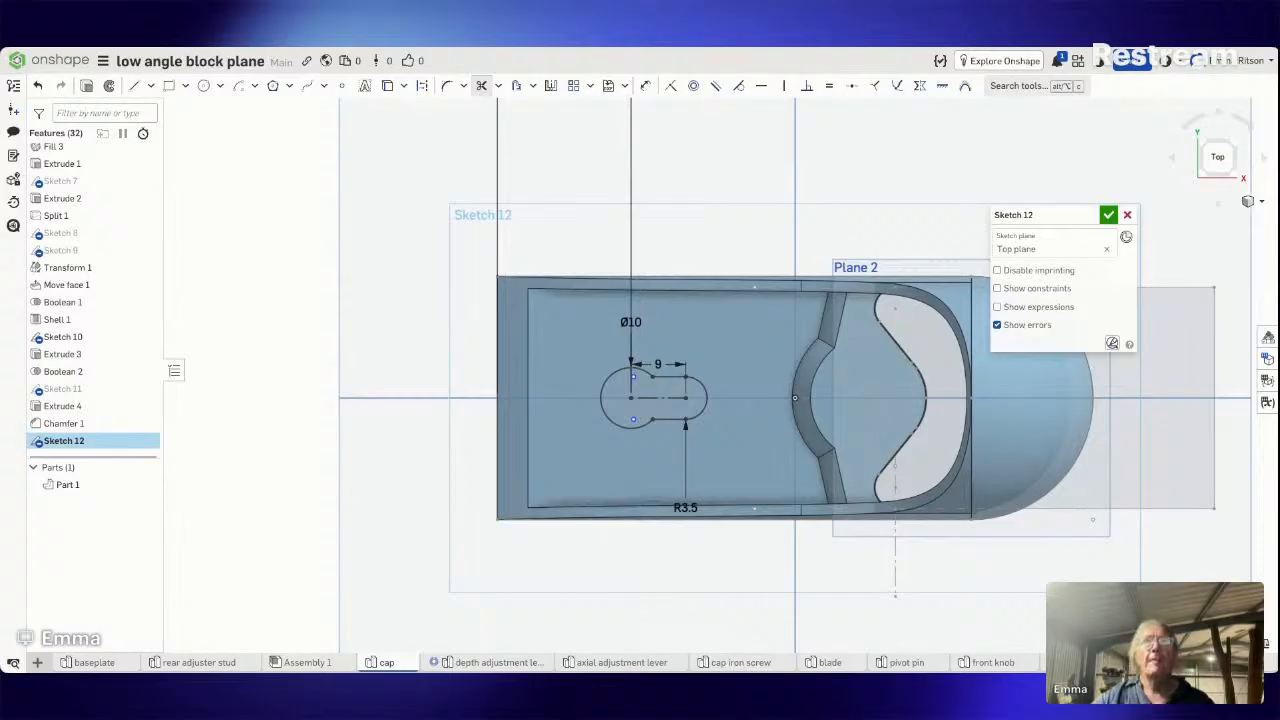
Offset the complete keyhole outline outward by 1 mm.
{"action": "left_click", "coordinate": [516, 86]}
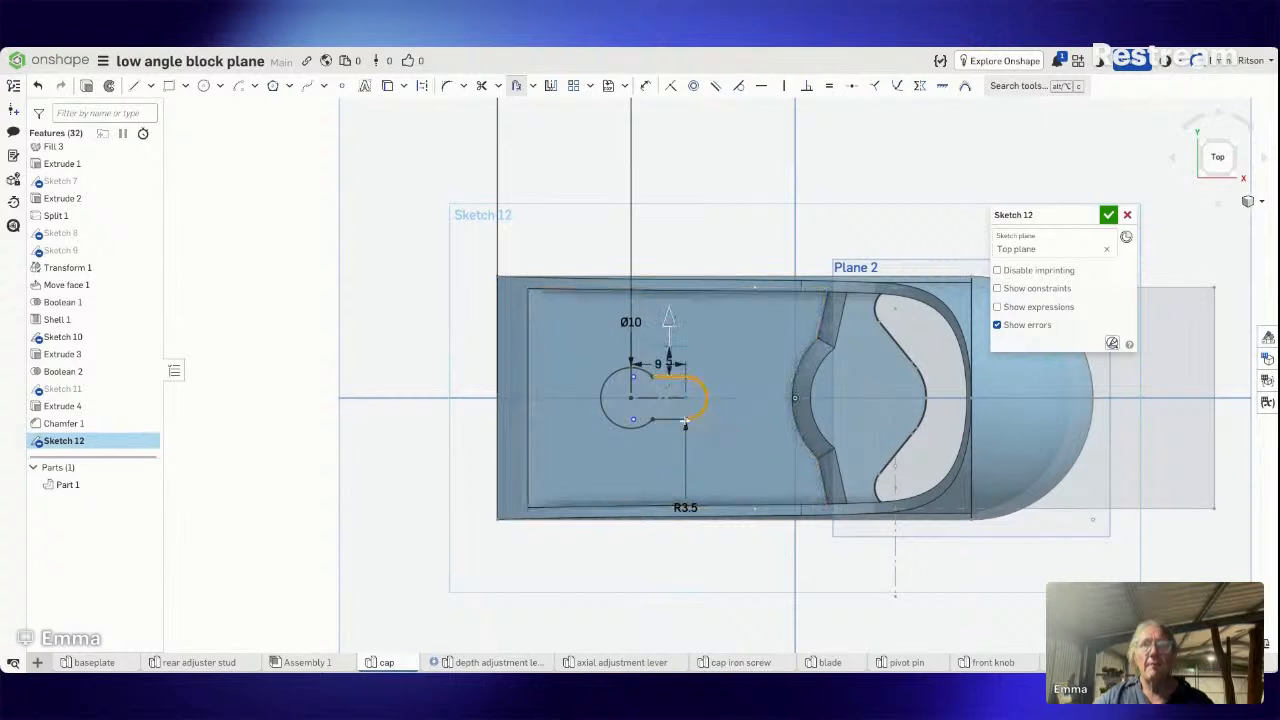
{"action": "left_click", "coordinate": [678, 424]}
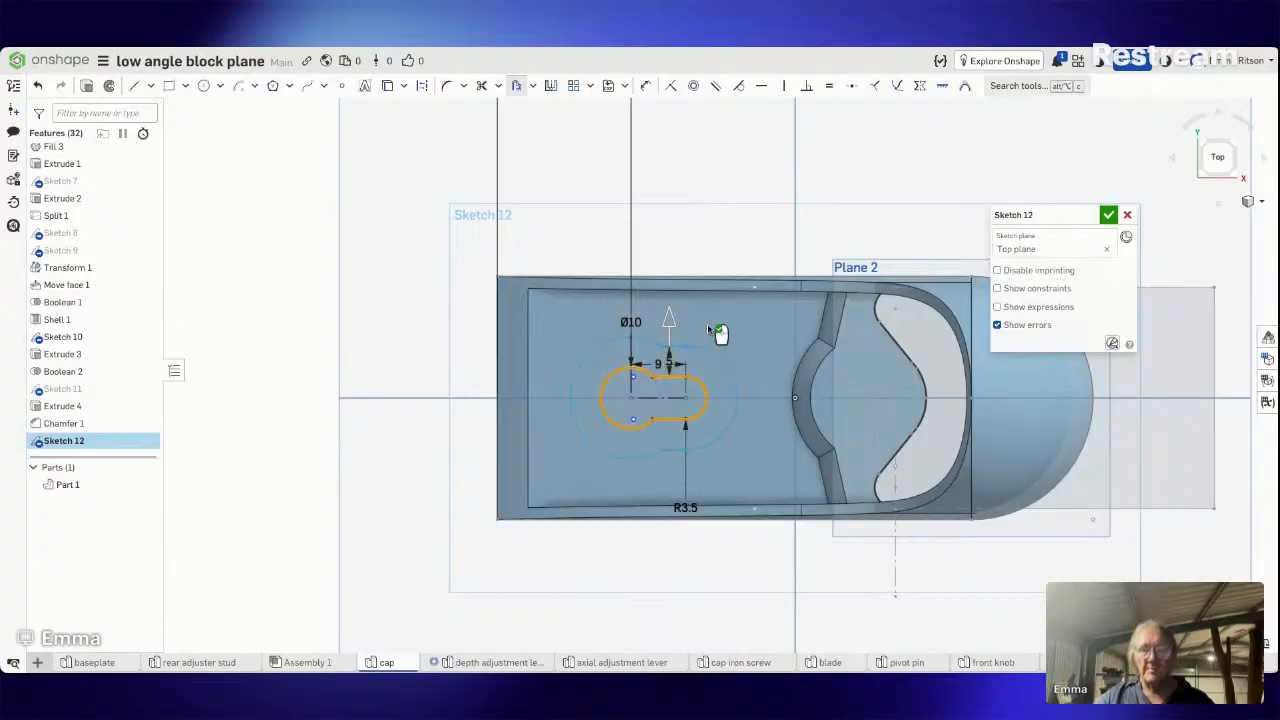
{"action": "left_click", "coordinate": [736, 220]}
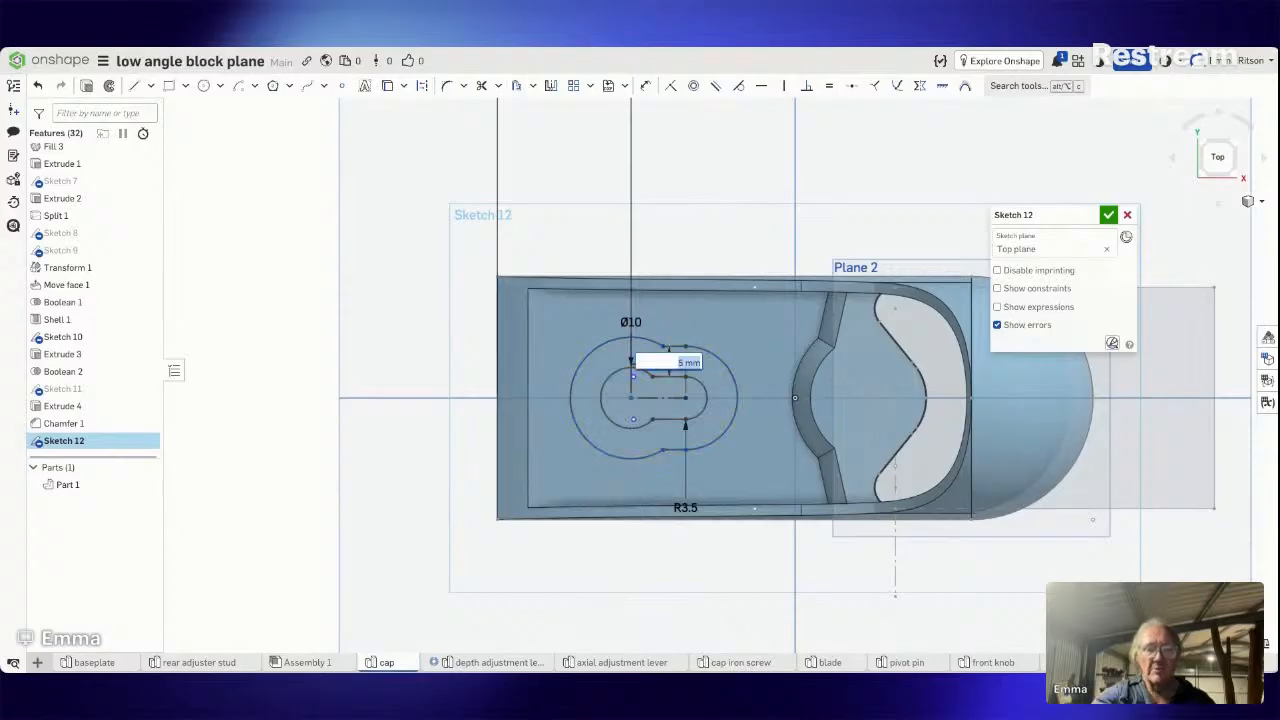
{"action": "type", "text": "1"}
{"action": "key", "text": "Return"}
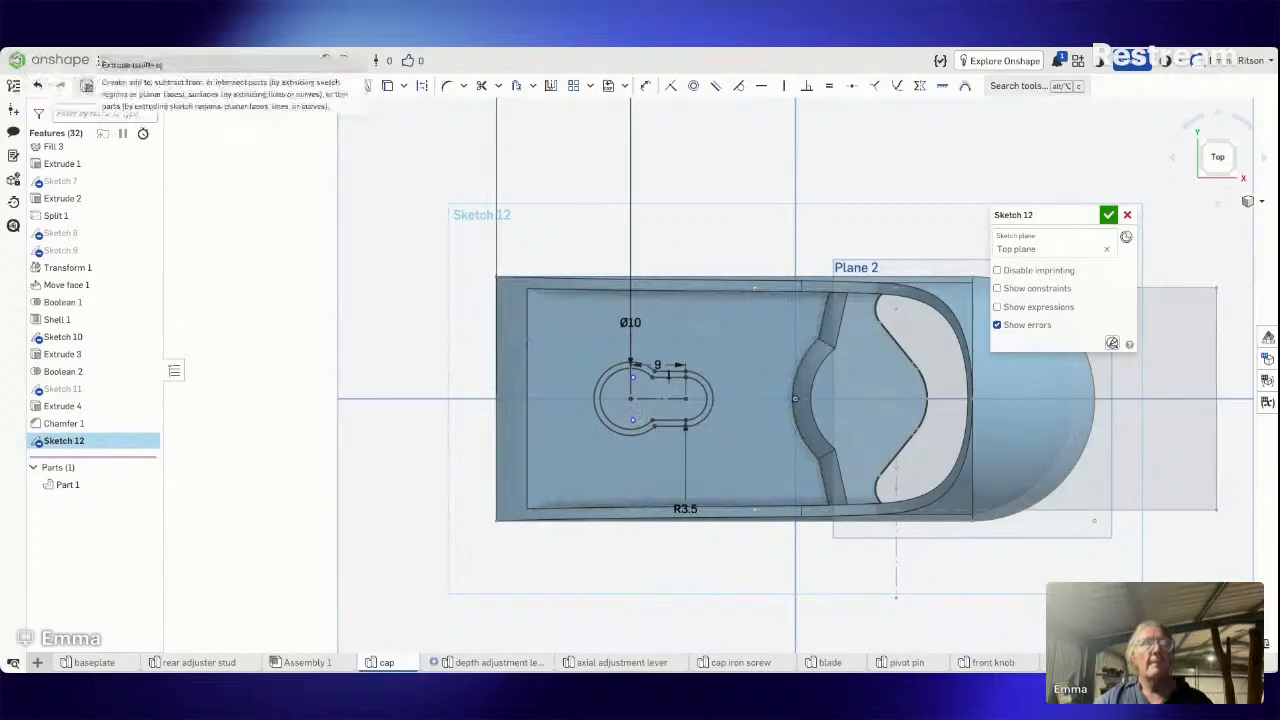
Extrude the ring between the two keyhole outlines as an added blind solid, 3 mm deep in the reversed direction.
{"action": "left_click", "coordinate": [86, 86]}
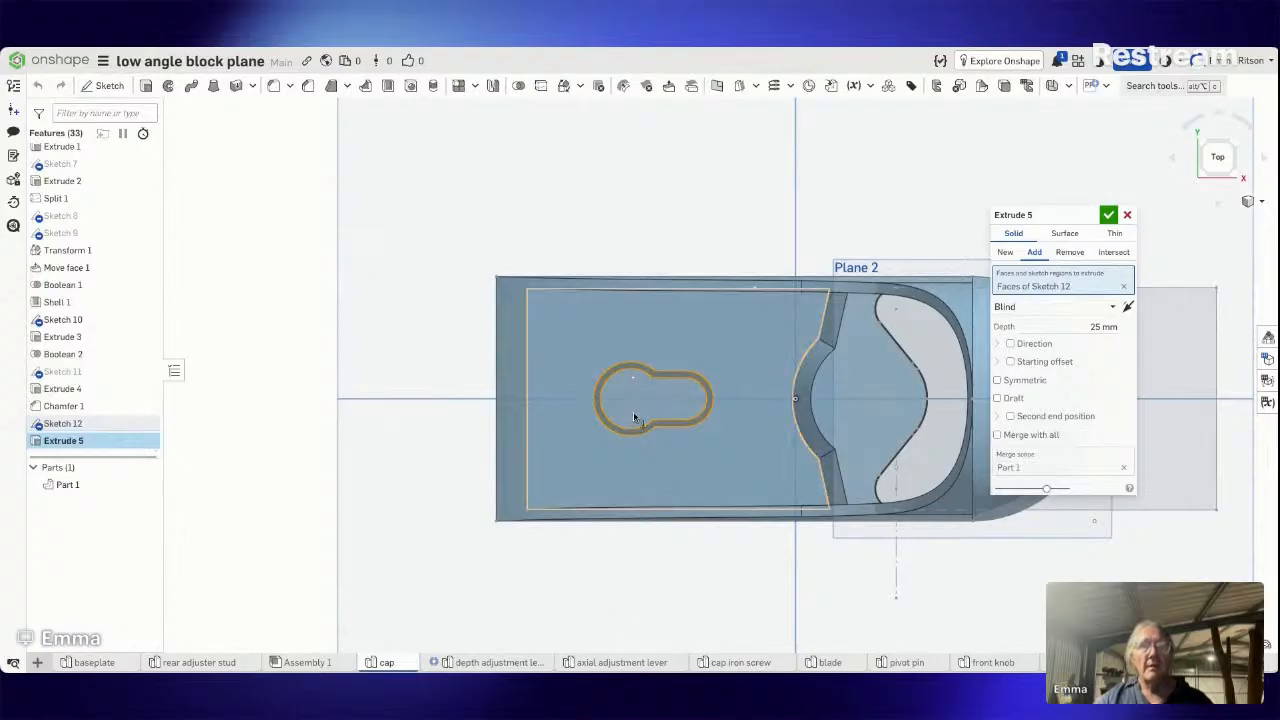
{"action": "right_click_drag", "start_coordinate": [633, 411], "coordinate": [402, 385]}
{"action": "left_click", "coordinate": [1090, 327]}
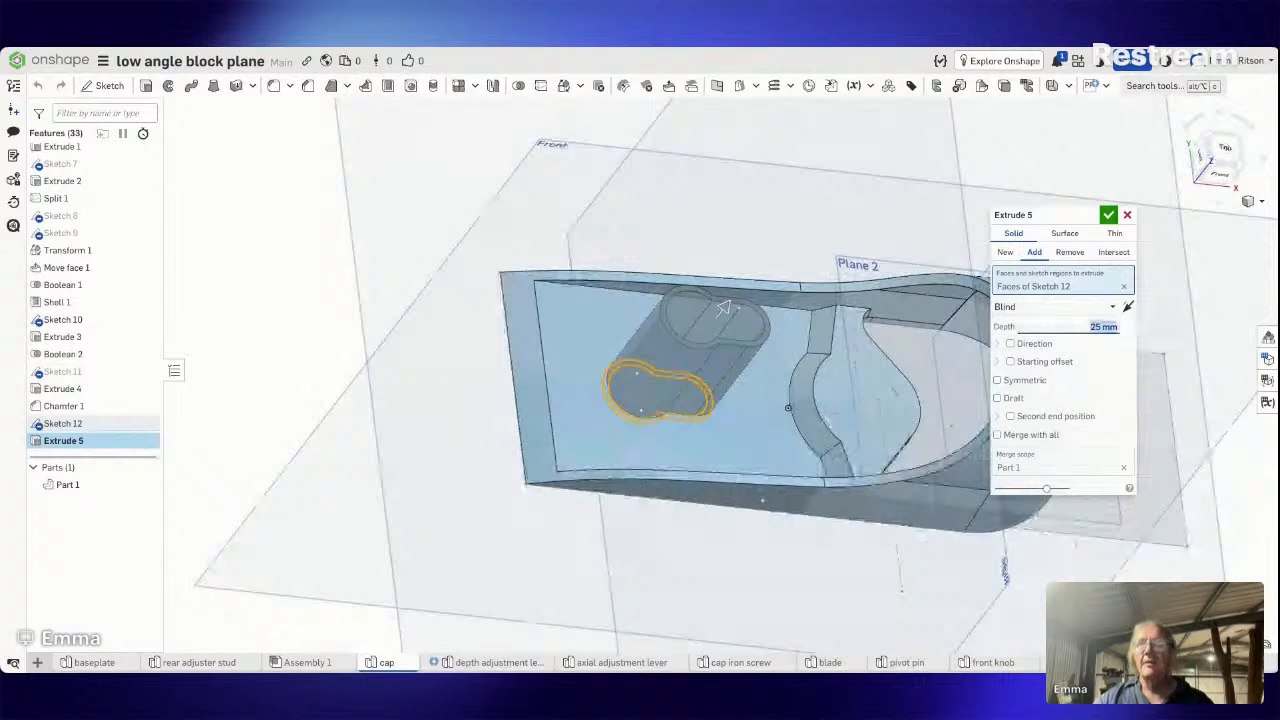
{"action": "type", "text": "5"}
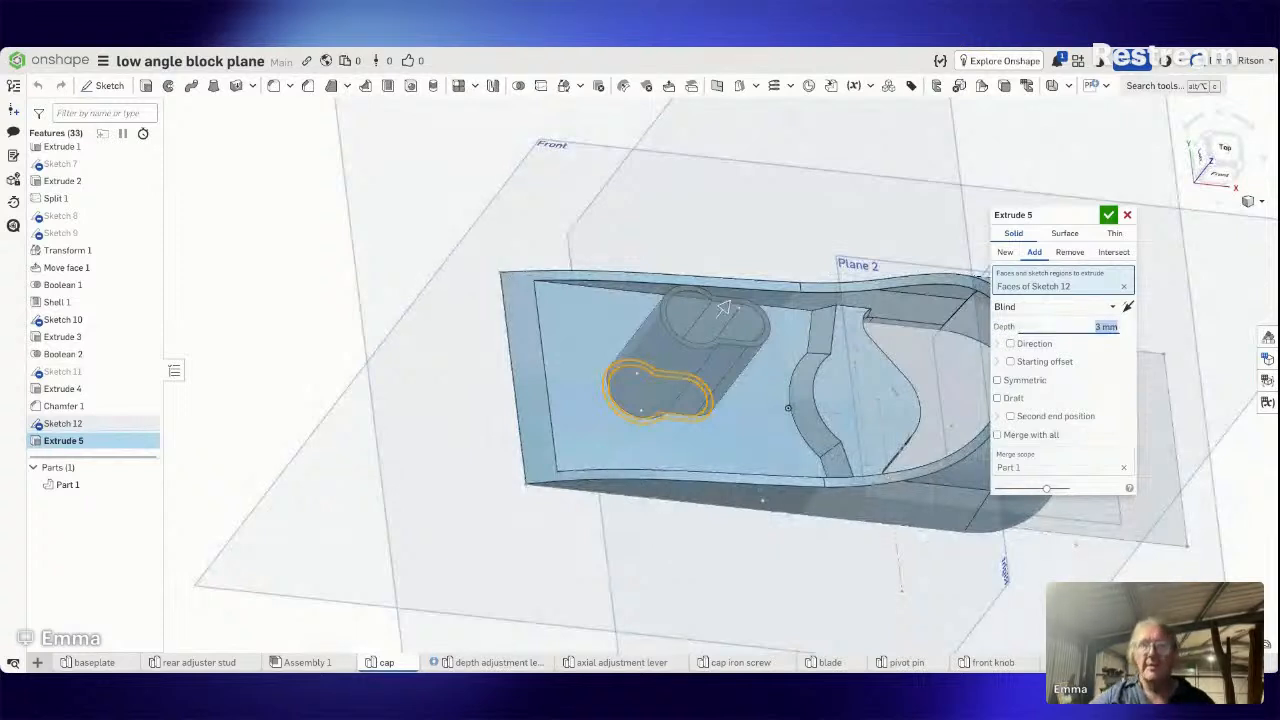
{"action": "type", "text": "-3"}
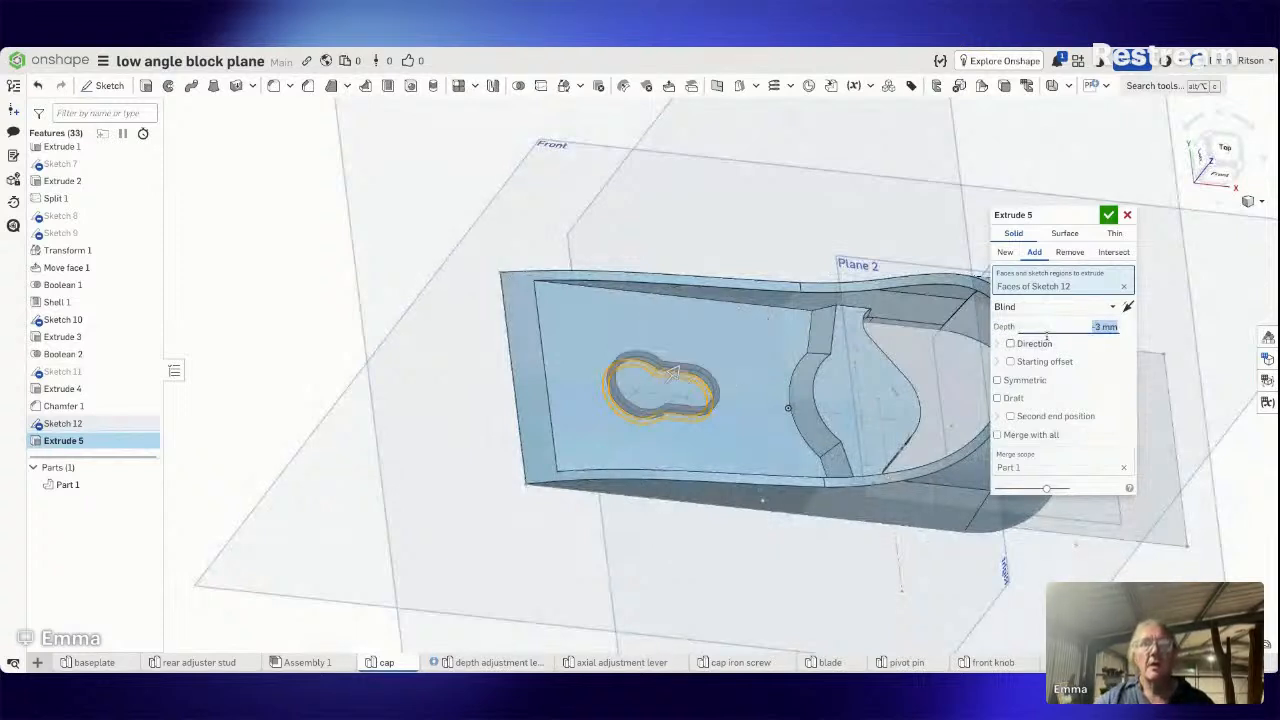
{"action": "scroll", "coordinate": [730, 410], "scroll_direction": "up", "scroll_amount": 5}
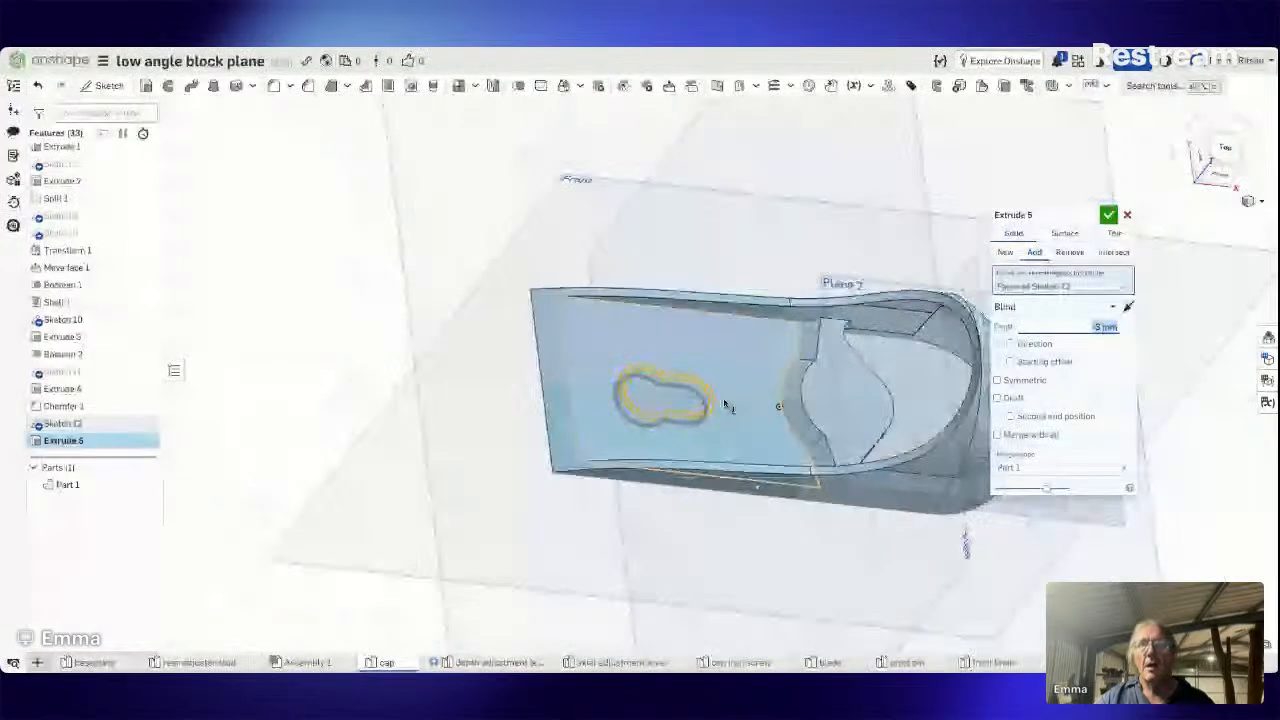
{"action": "mouse_move", "coordinate": [567, 432]}
{"action": "right_mouse_down"}
{"action": "mouse_move", "coordinate": [769, 437]}
{"action": "mouse_move", "coordinate": [795, 399]}
{"action": "mouse_move", "coordinate": [779, 436]}
{"action": "mouse_move", "coordinate": [714, 414]}
{"action": "mouse_move", "coordinate": [723, 423]}
{"action": "mouse_move", "coordinate": [731, 395]}
{"action": "mouse_move", "coordinate": [723, 423]}
{"action": "mouse_move", "coordinate": [563, 434]}
{"action": "right_mouse_up"}
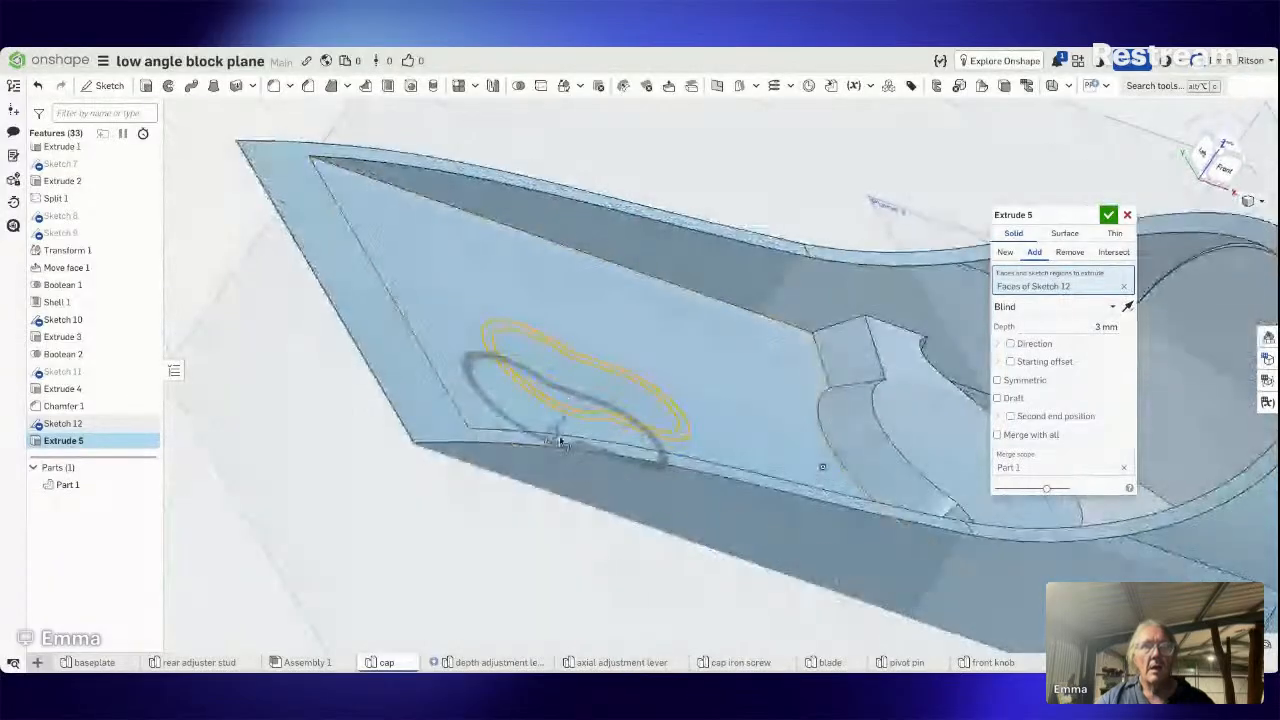
Set the depth of the added keyhole-shaped rim extrude to 2.5 mm.
{"action": "mouse_move", "coordinate": [708, 437]}
{"action": "right_mouse_down"}
{"action": "mouse_move", "coordinate": [729, 401]}
{"action": "mouse_move", "coordinate": [760, 420]}
{"action": "mouse_move", "coordinate": [586, 500]}
{"action": "mouse_move", "coordinate": [567, 491]}
{"action": "mouse_move", "coordinate": [646, 554]}
{"action": "mouse_move", "coordinate": [571, 559]}
{"action": "mouse_move", "coordinate": [543, 589]}
{"action": "right_mouse_up"}
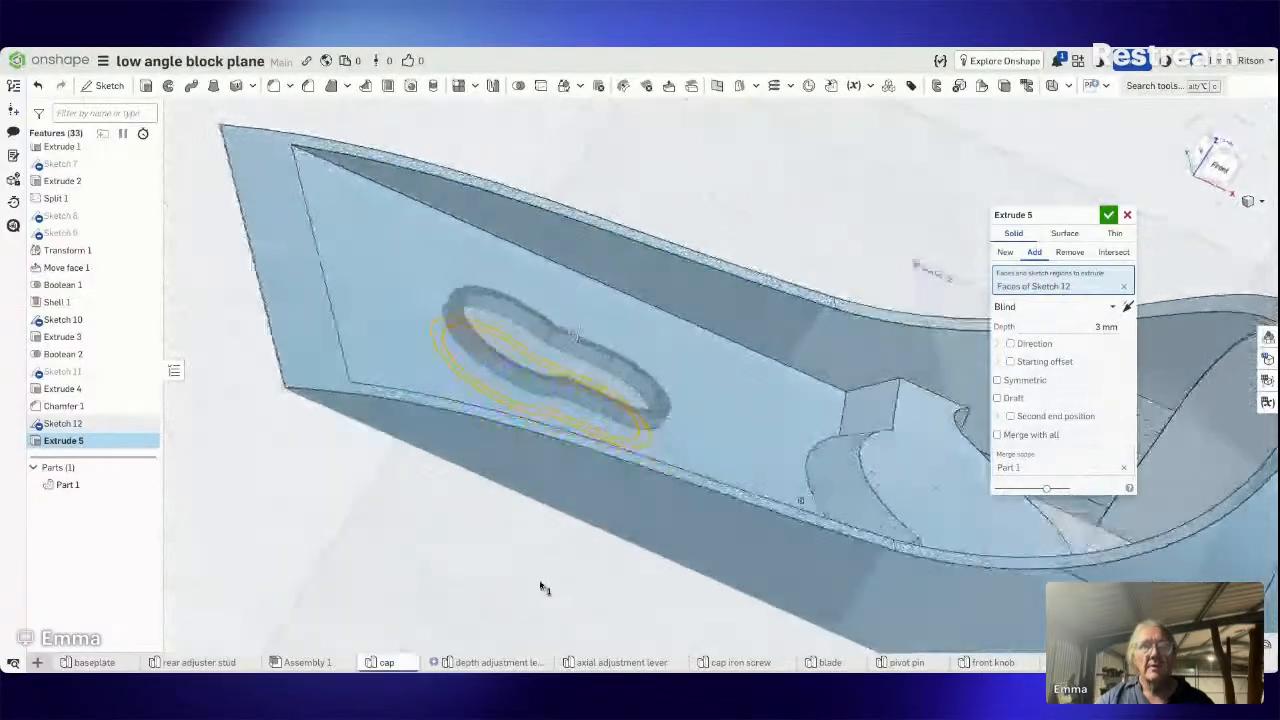
{"action": "left_click", "coordinate": [1081, 327]}
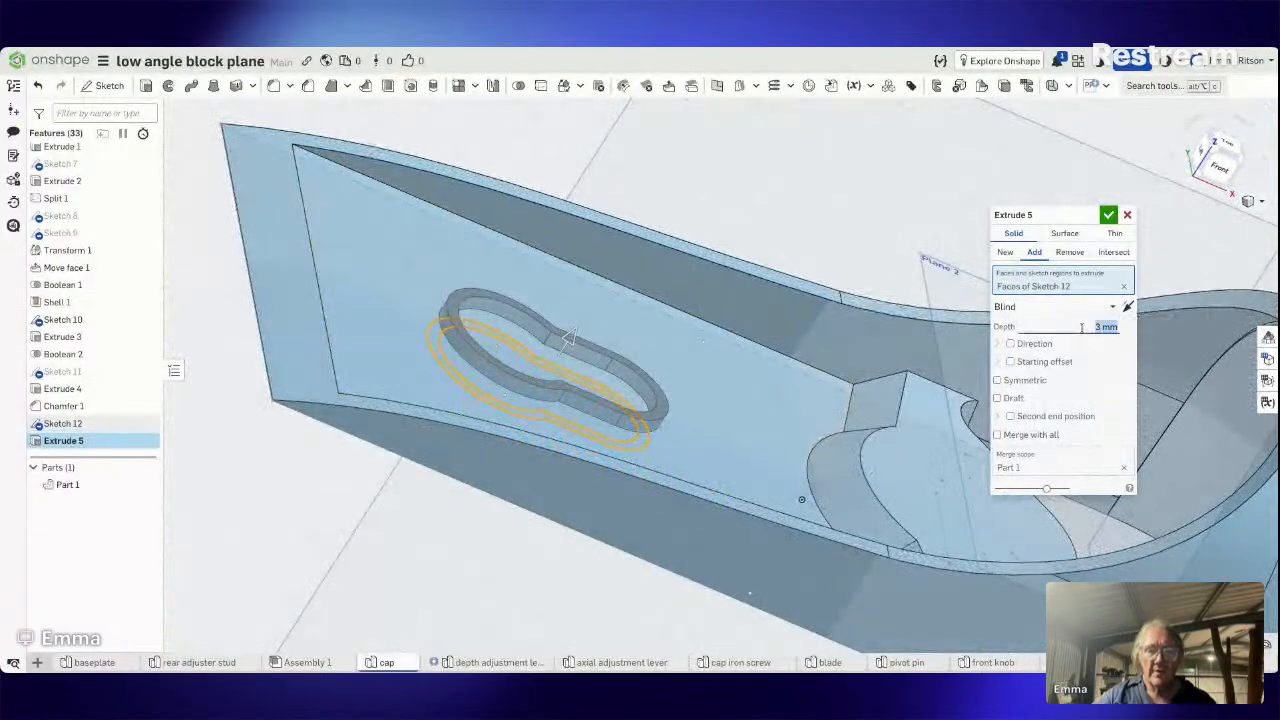
{"action": "type", "text": "2.5"}
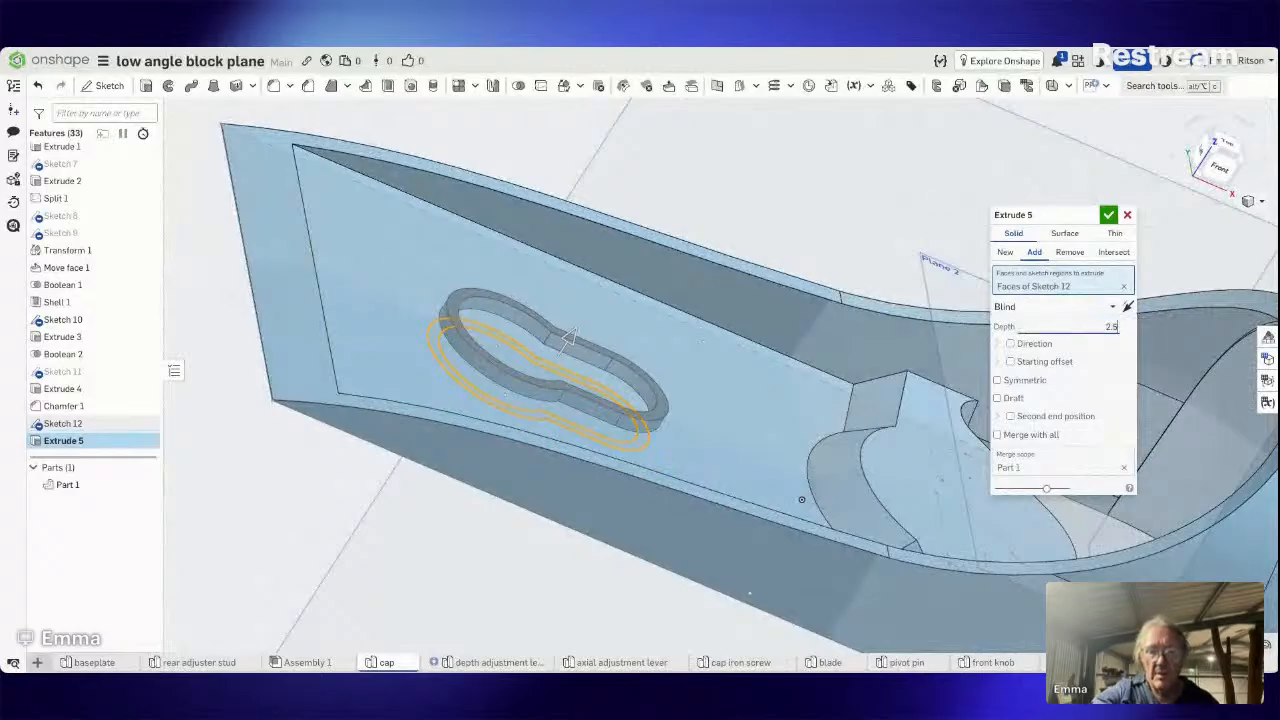
{"action": "key", "text": "Return"}
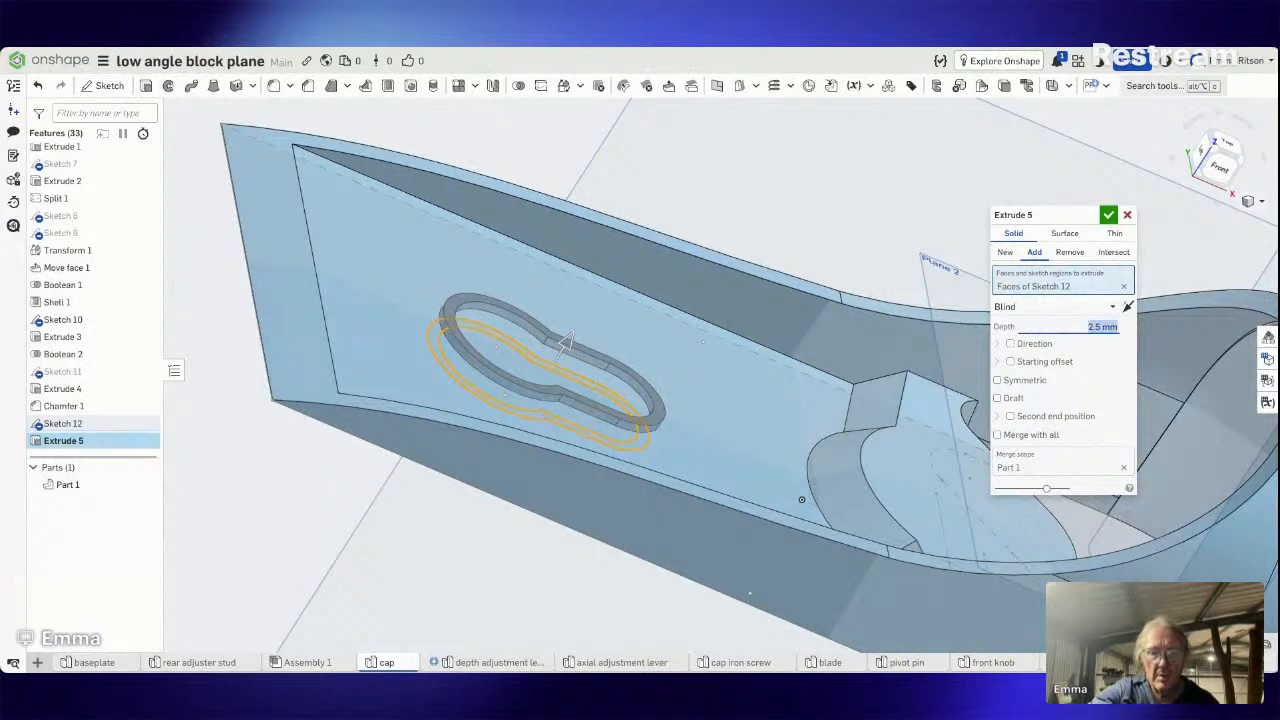
Try a depth of -2.5 mm for the keyhole rim extrude to send it the other way, and restore the positive value.
{"action": "type", "text": "-2.5"}
{"action": "key", "text": "Return"}
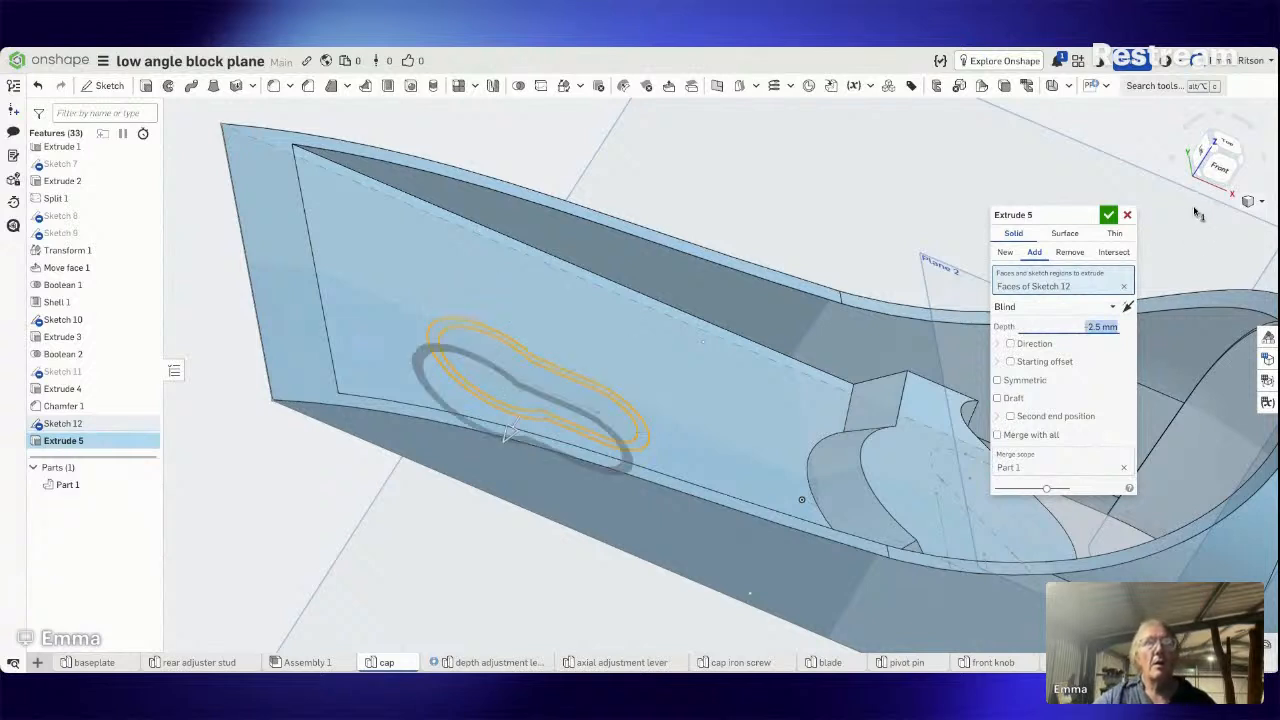
{"action": "left_click", "coordinate": [1080, 327]}
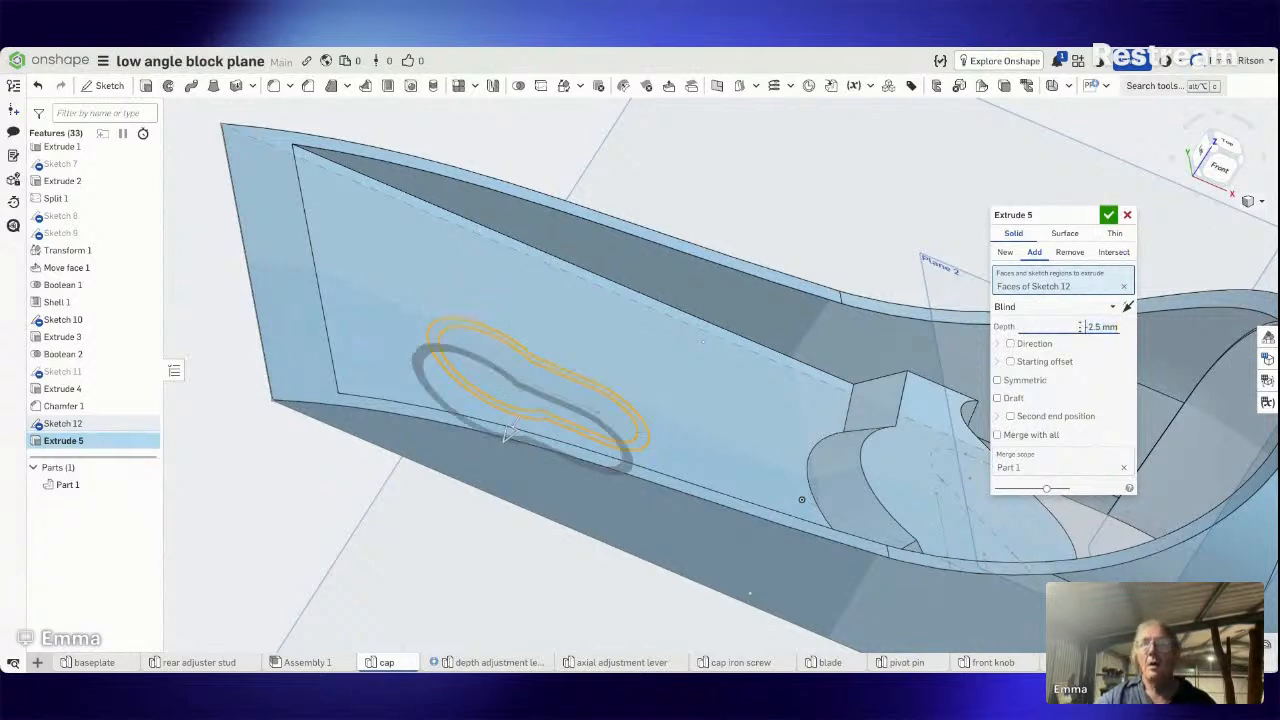
{"action": "left_click", "coordinate": [515, 432]}
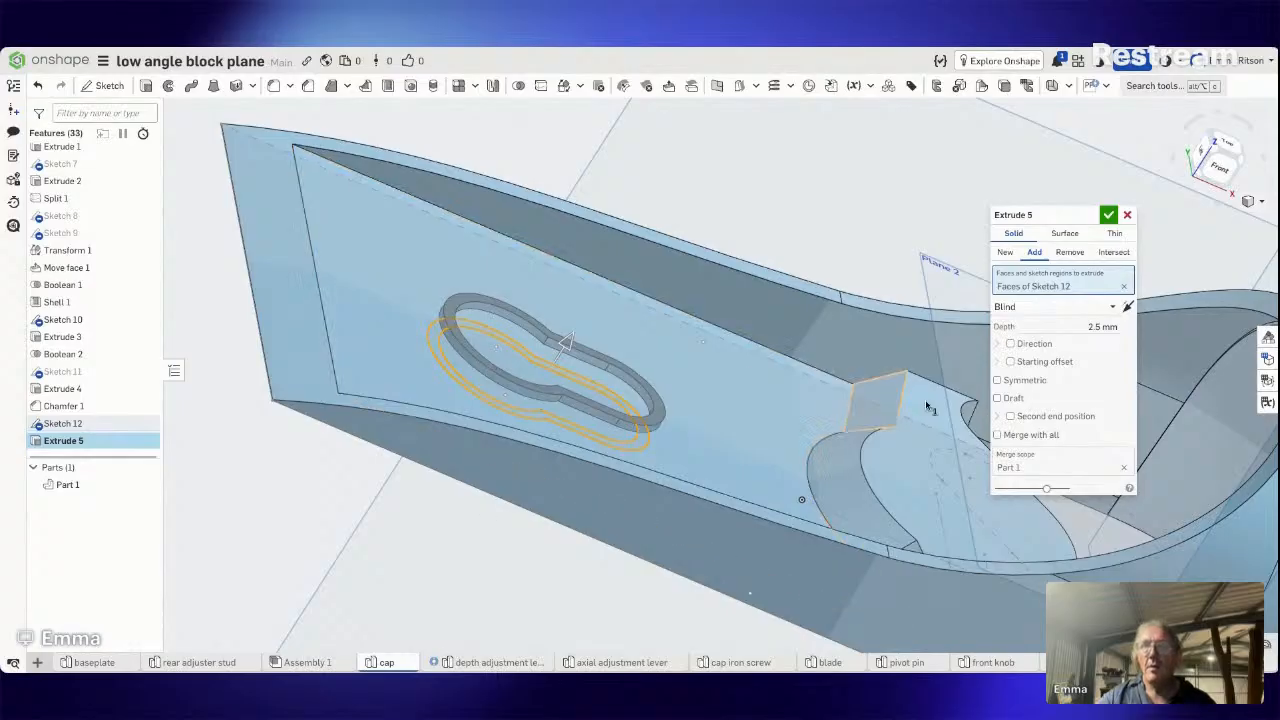
Accept the keyhole rim extrude with its 2.5 mm depth.
{"action": "left_click", "coordinate": [1055, 325]}
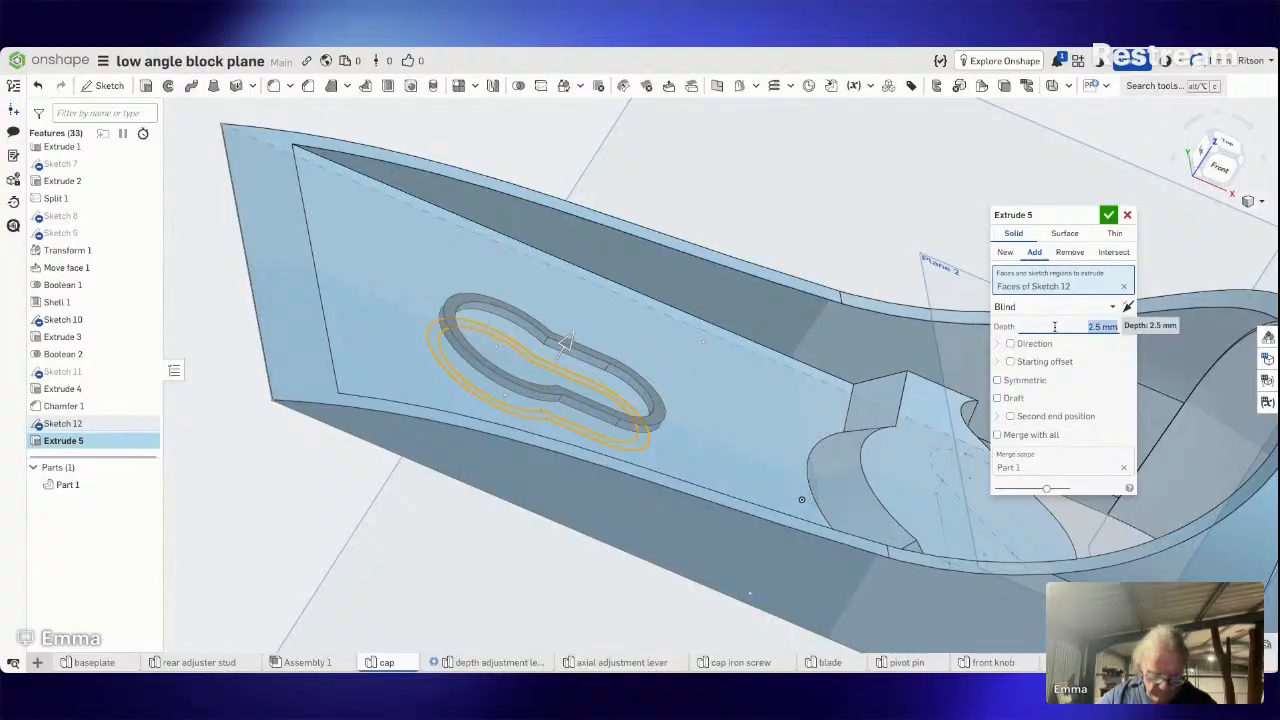
{"action": "left_click", "coordinate": [1108, 214]}
{"action": "right_click_drag", "start_coordinate": [890, 231], "coordinate": [872, 284]}
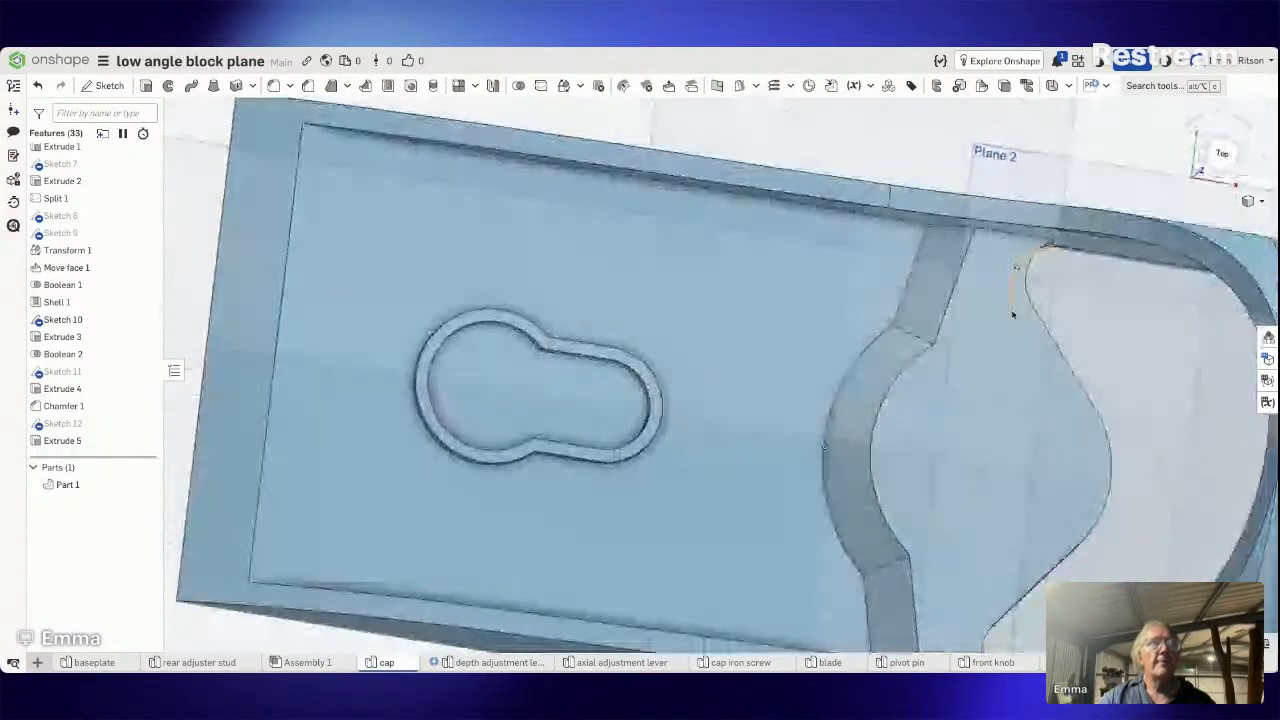
Show Sketch 12 and cut its inner keyhole region through the cap with a 25 mm blind Remove extrude in the opposite direction.
{"action": "left_click", "coordinate": [143, 423]}
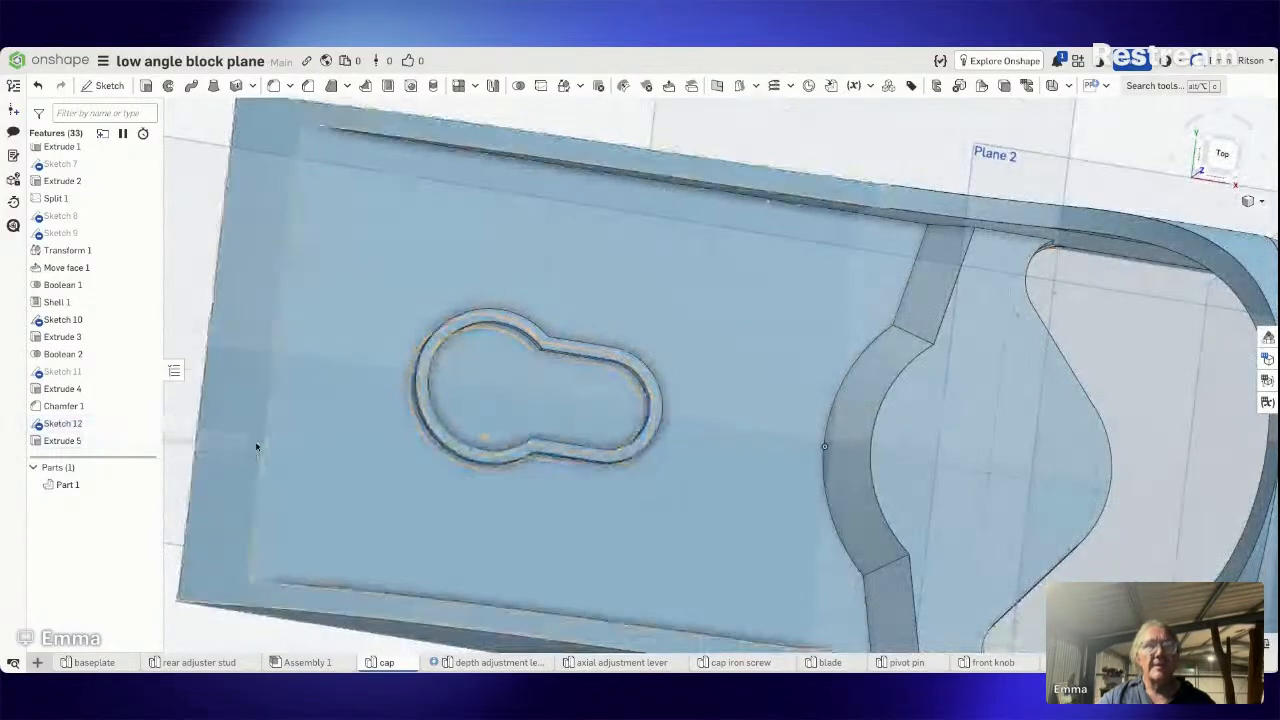
{"action": "right_click_drag", "start_coordinate": [208, 322], "coordinate": [225, 297]}
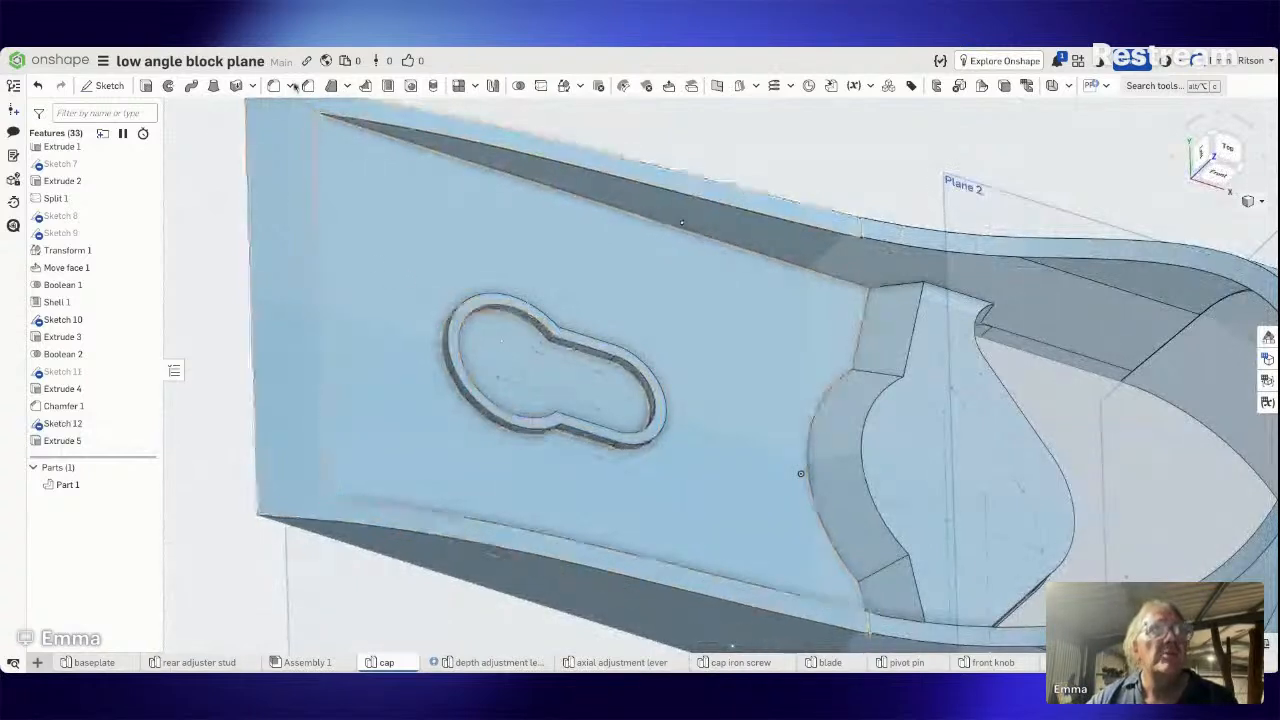
{"action": "left_click", "coordinate": [146, 86]}
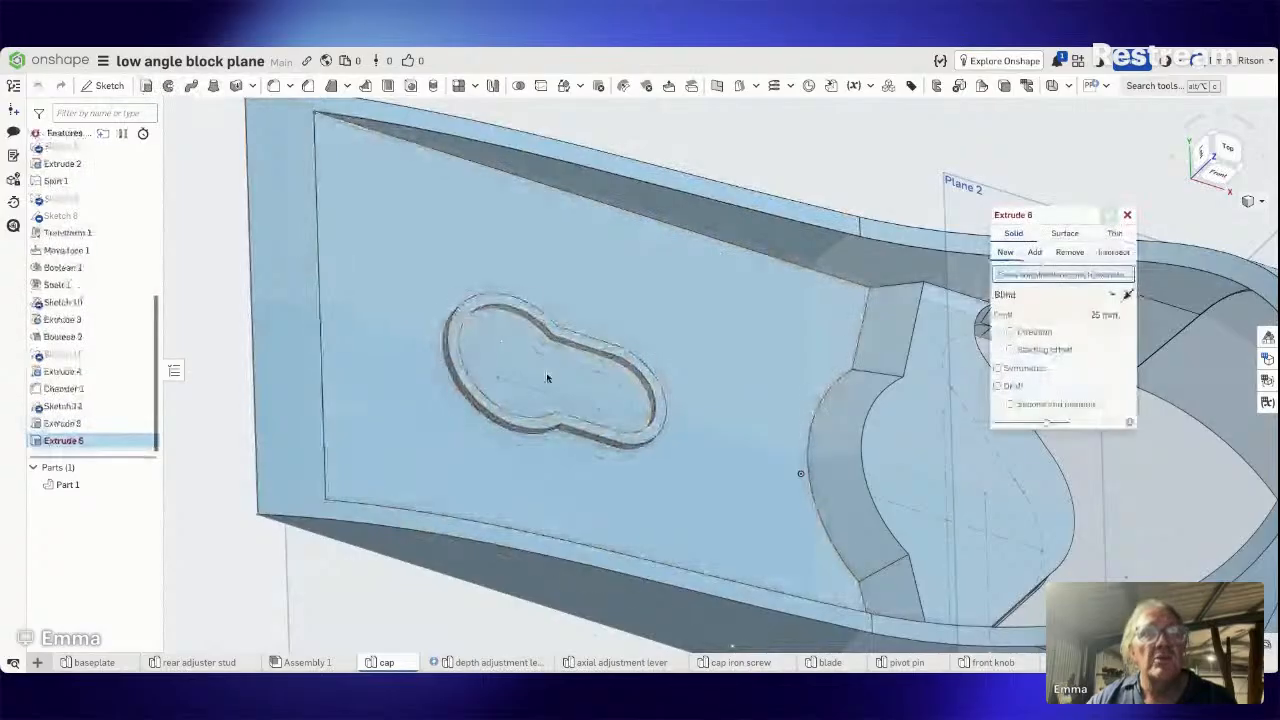
{"action": "right_click_drag", "start_coordinate": [531, 357], "coordinate": [600, 283]}
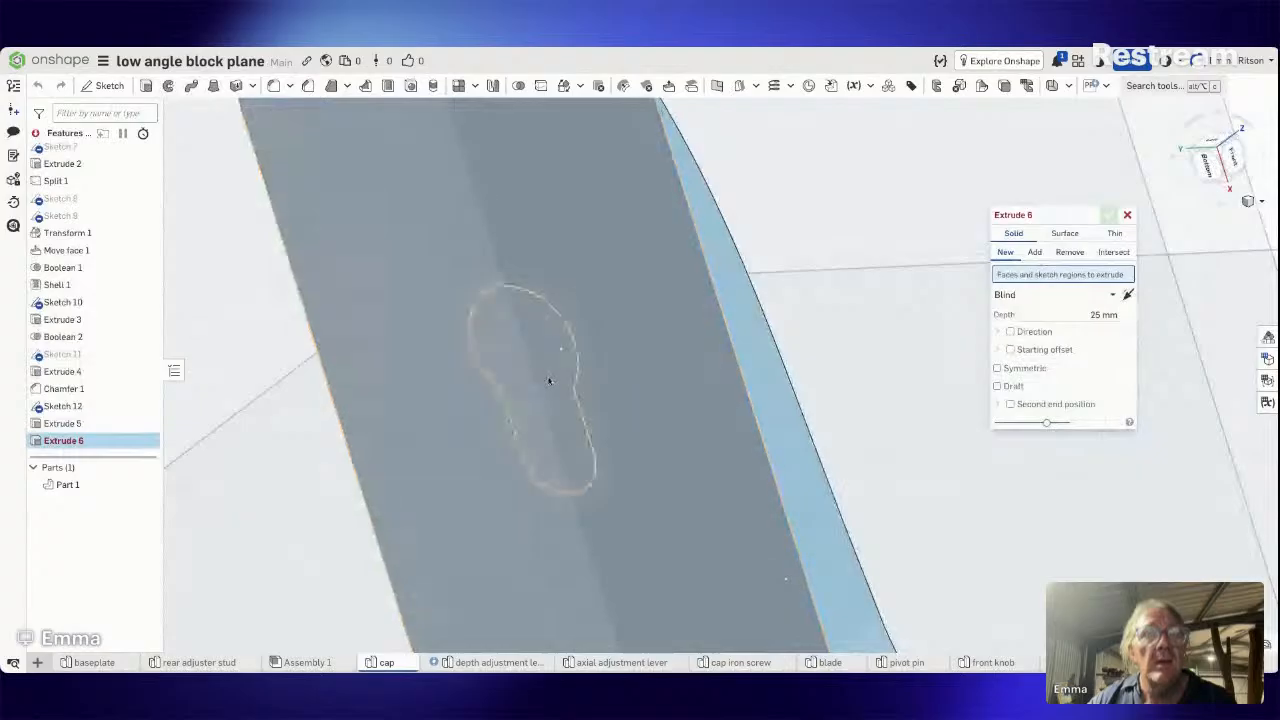
{"action": "left_click", "coordinate": [549, 380]}
{"action": "right_click_drag", "start_coordinate": [800, 391], "coordinate": [975, 305]}
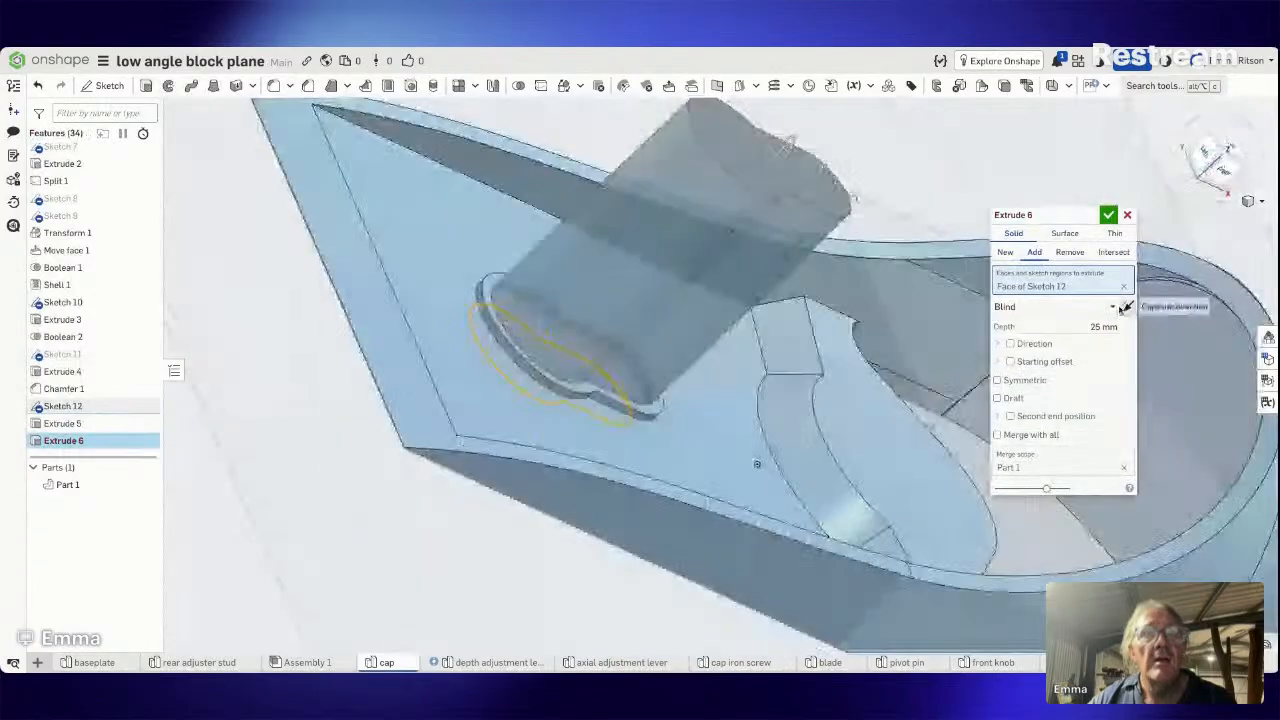
{"action": "left_click", "coordinate": [1070, 252]}
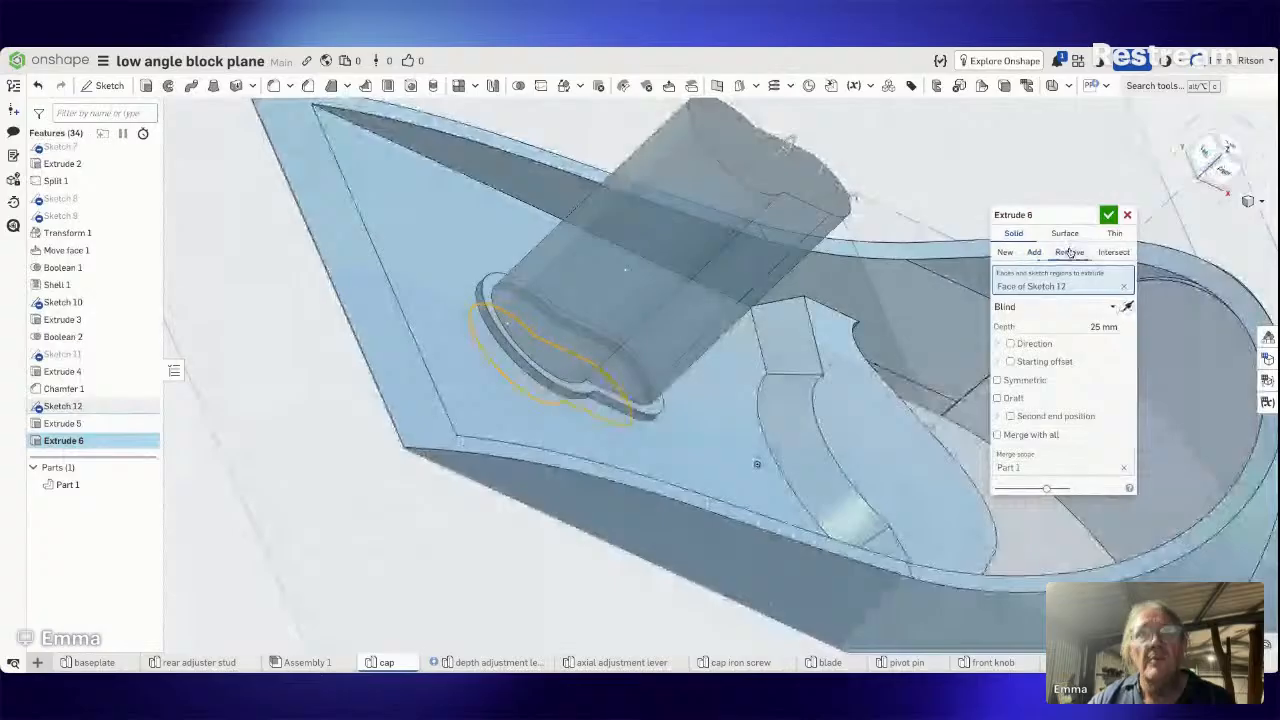
{"action": "left_click", "coordinate": [1125, 305]}
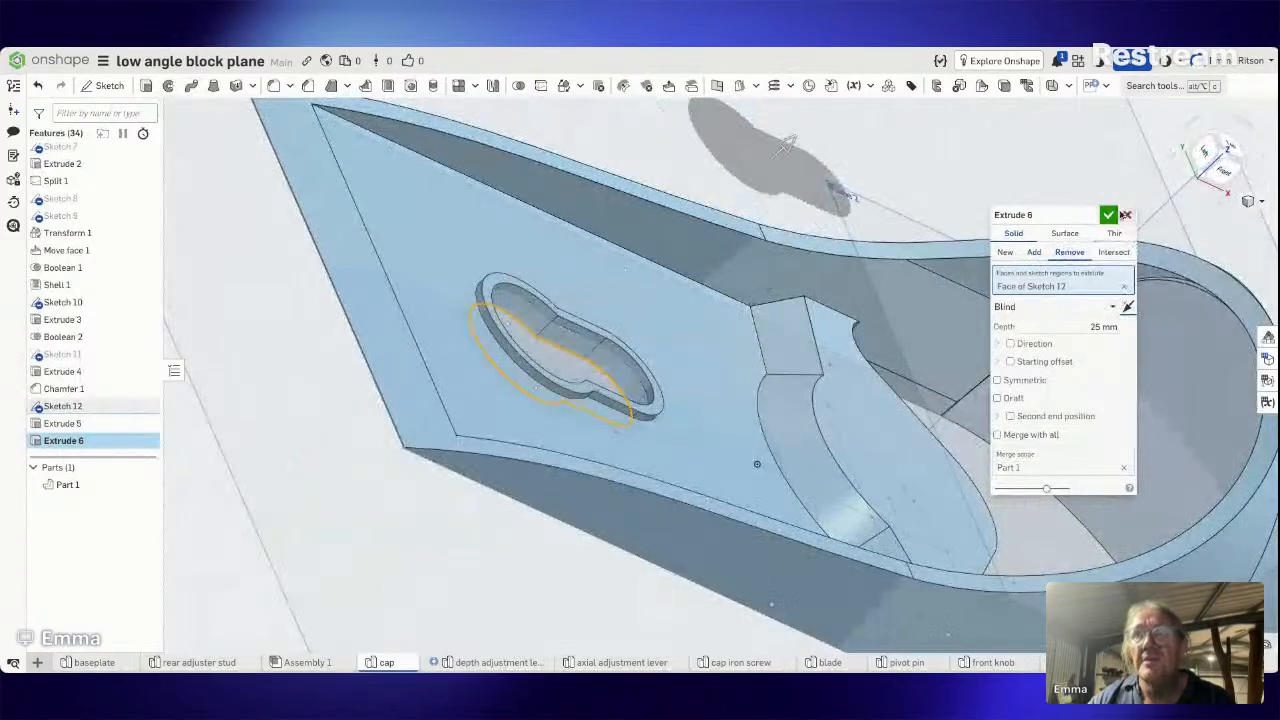
{"action": "left_click", "coordinate": [1108, 215]}
Offset the recessed floor face around the keyhole rim by 0.5 mm with Move face.
{"action": "right_click_drag", "start_coordinate": [410, 545], "coordinate": [453, 520]}
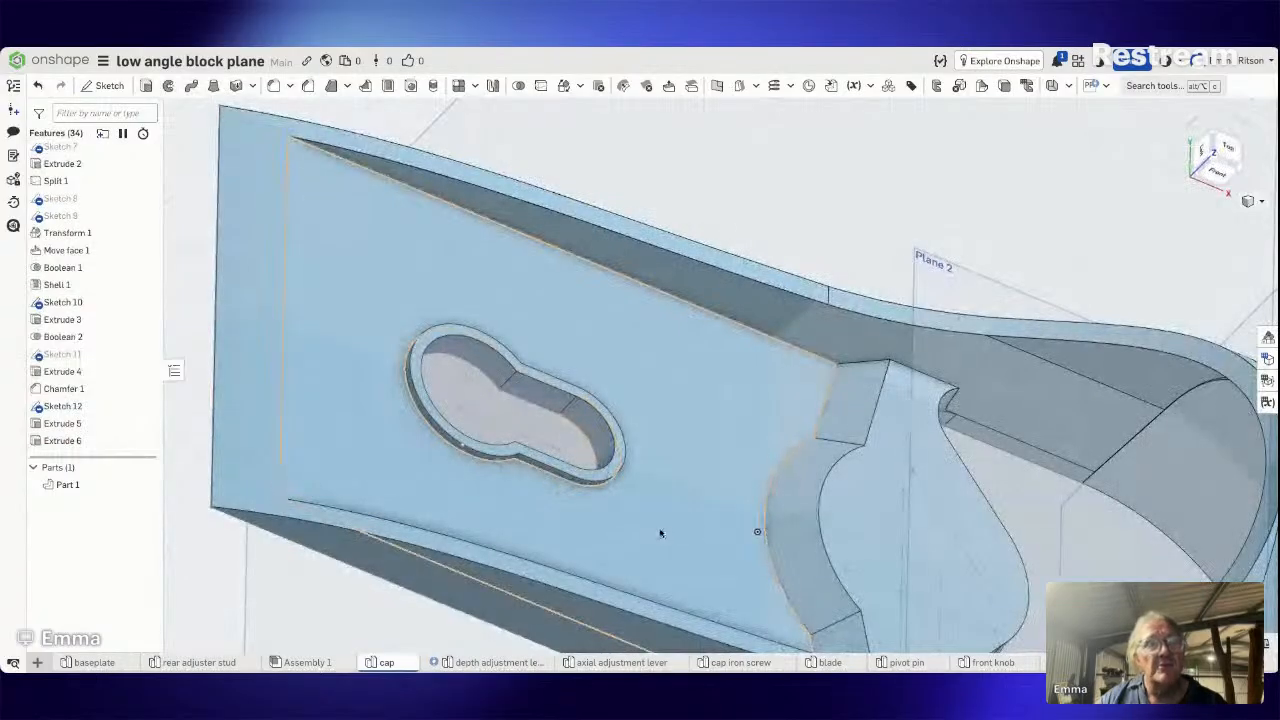
{"action": "right_click_drag", "start_coordinate": [660, 533], "coordinate": [651, 531]}
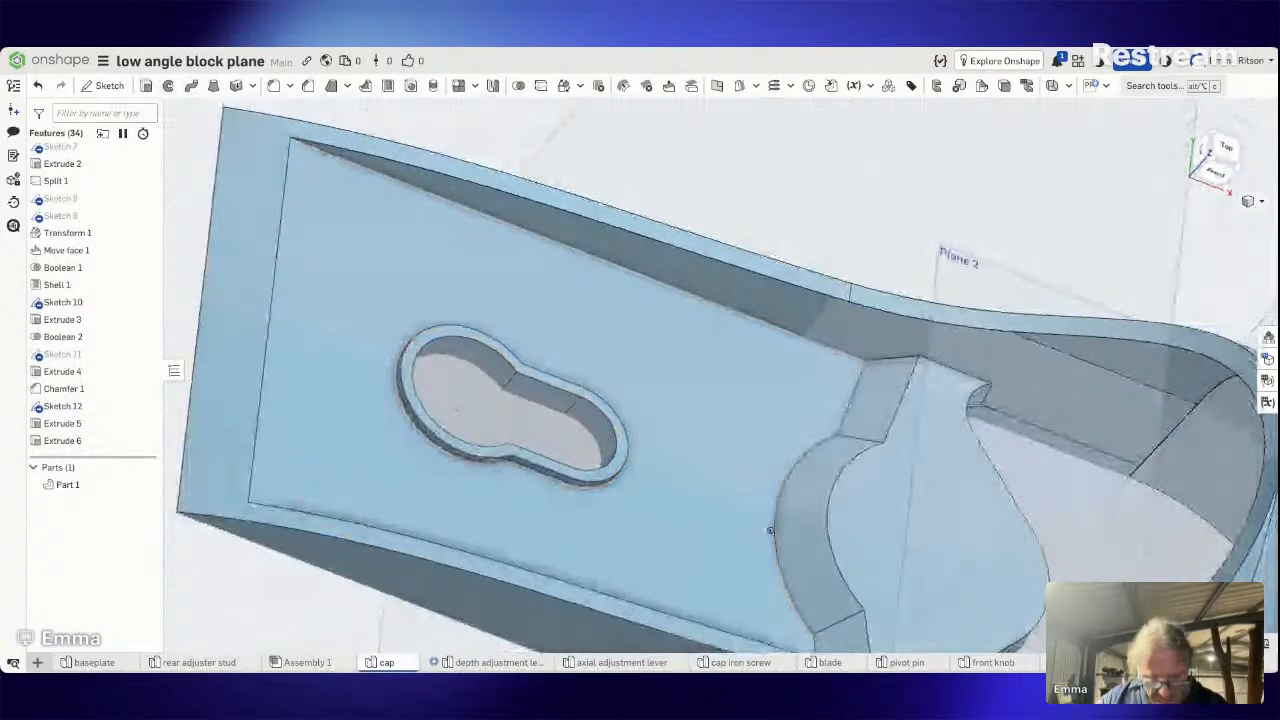
{"action": "right_click_drag", "start_coordinate": [770, 531], "coordinate": [767, 527]}
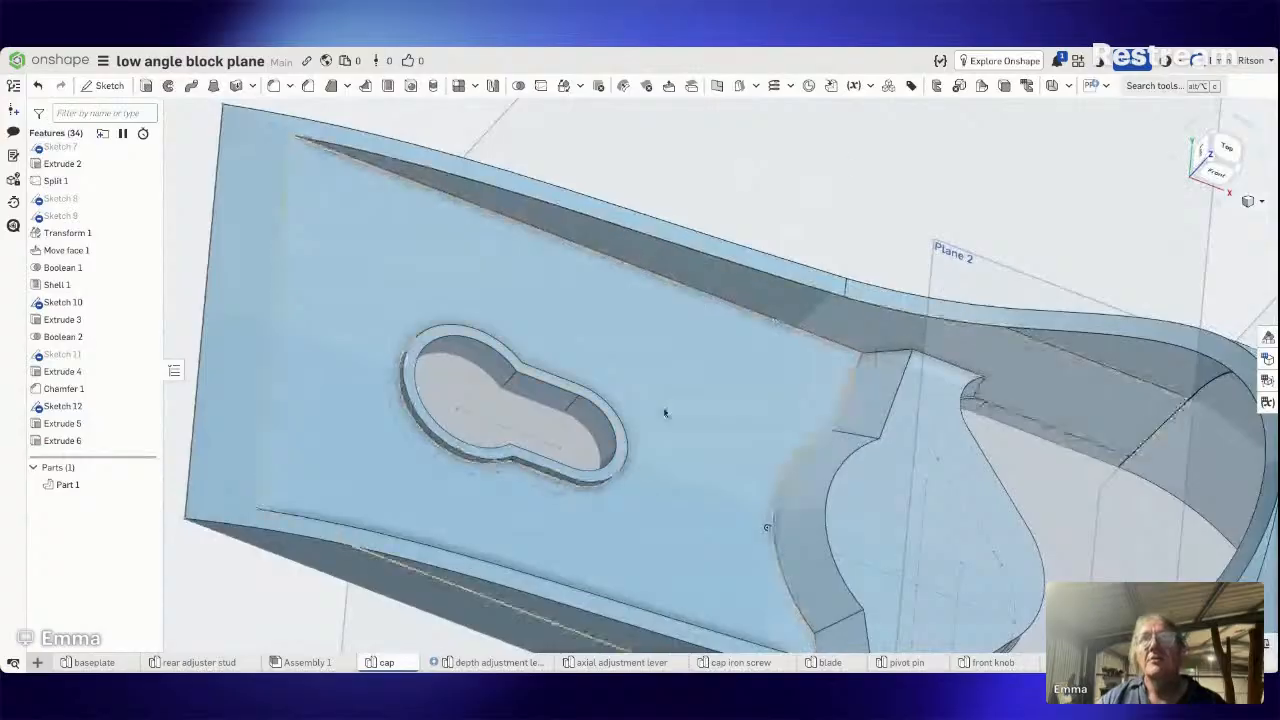
{"action": "left_click", "coordinate": [672, 87]}
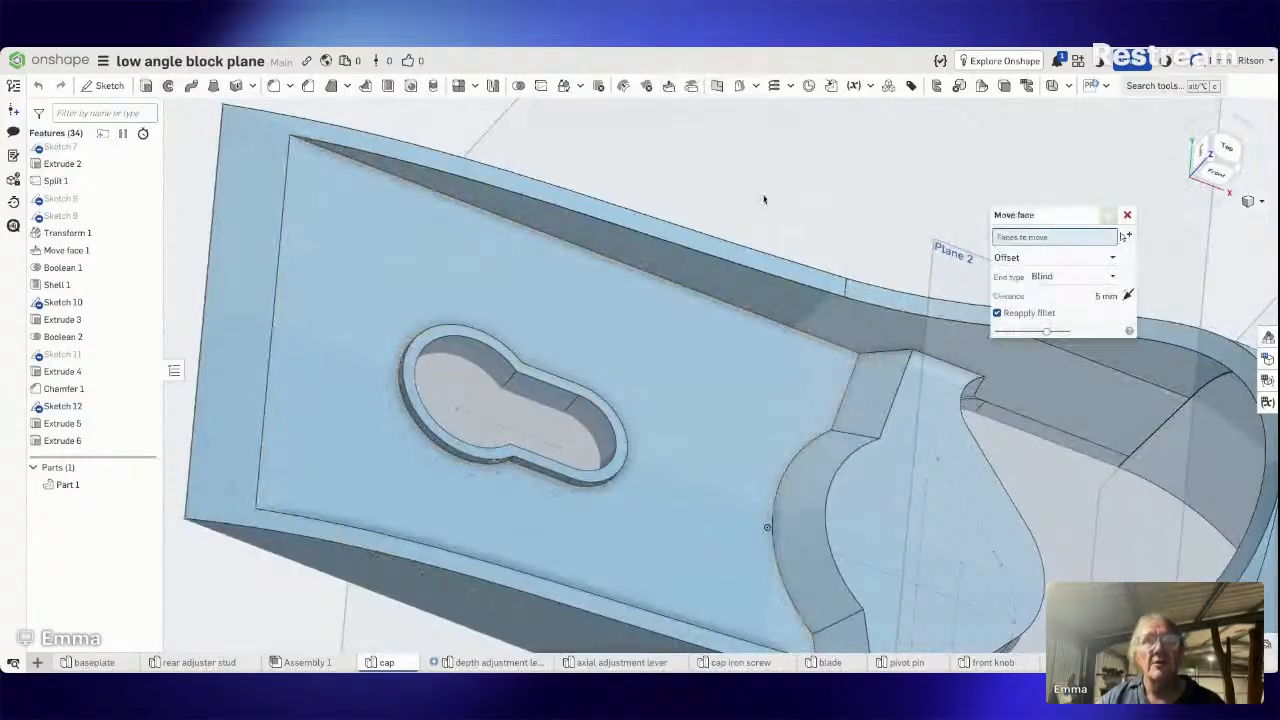
{"action": "left_click", "coordinate": [688, 437]}
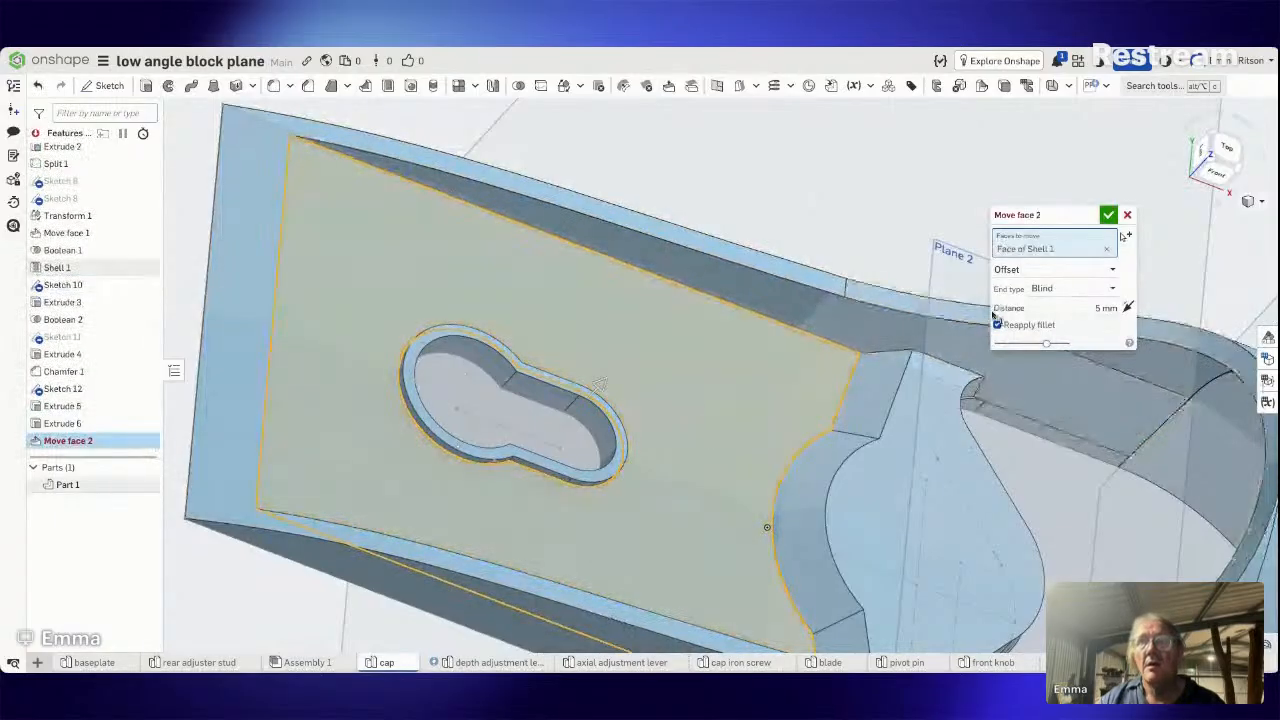
{"action": "left_click", "coordinate": [1066, 310]}
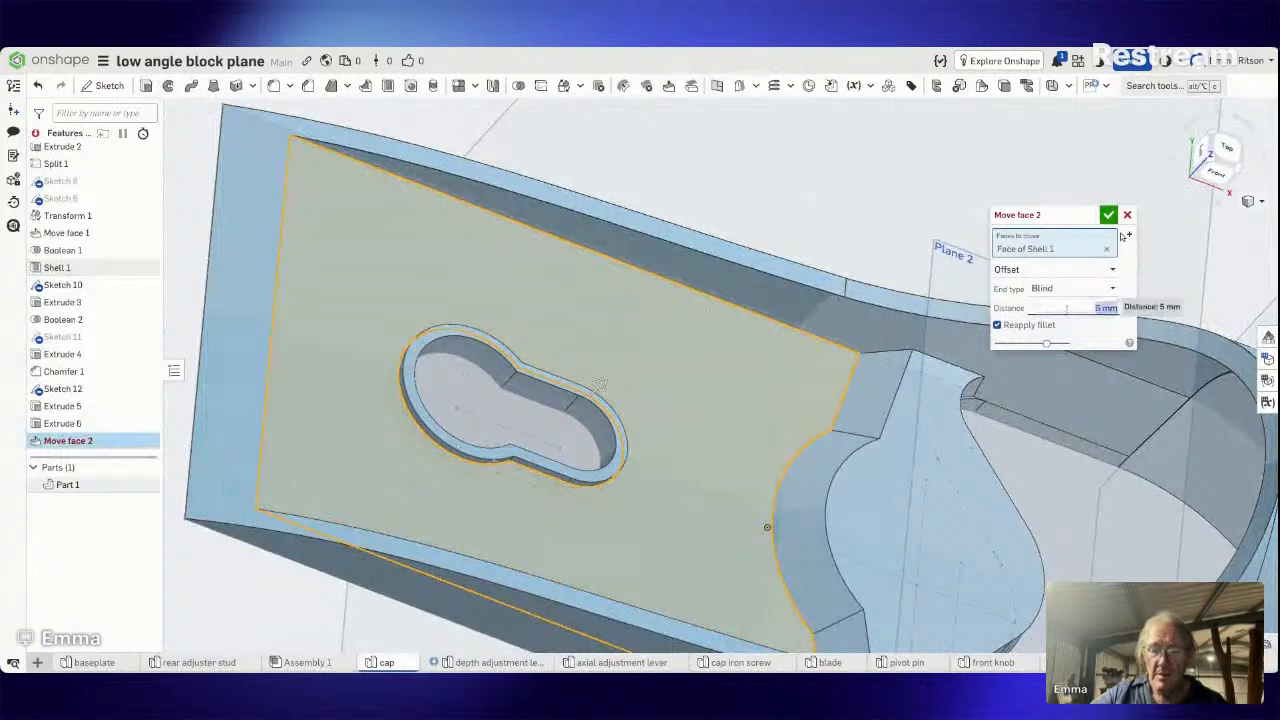
{"action": "key", "text": "BackSpace"}
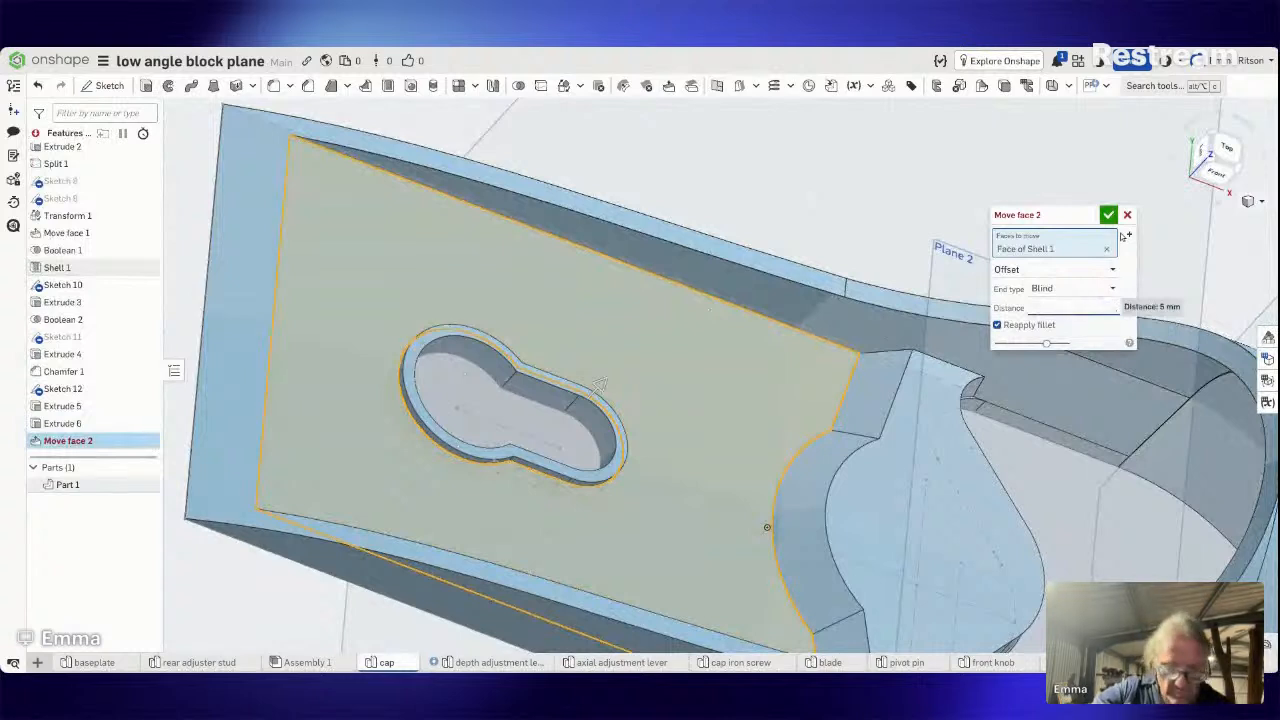
{"action": "type", "text": "5"}
{"action": "key", "text": "Return"}
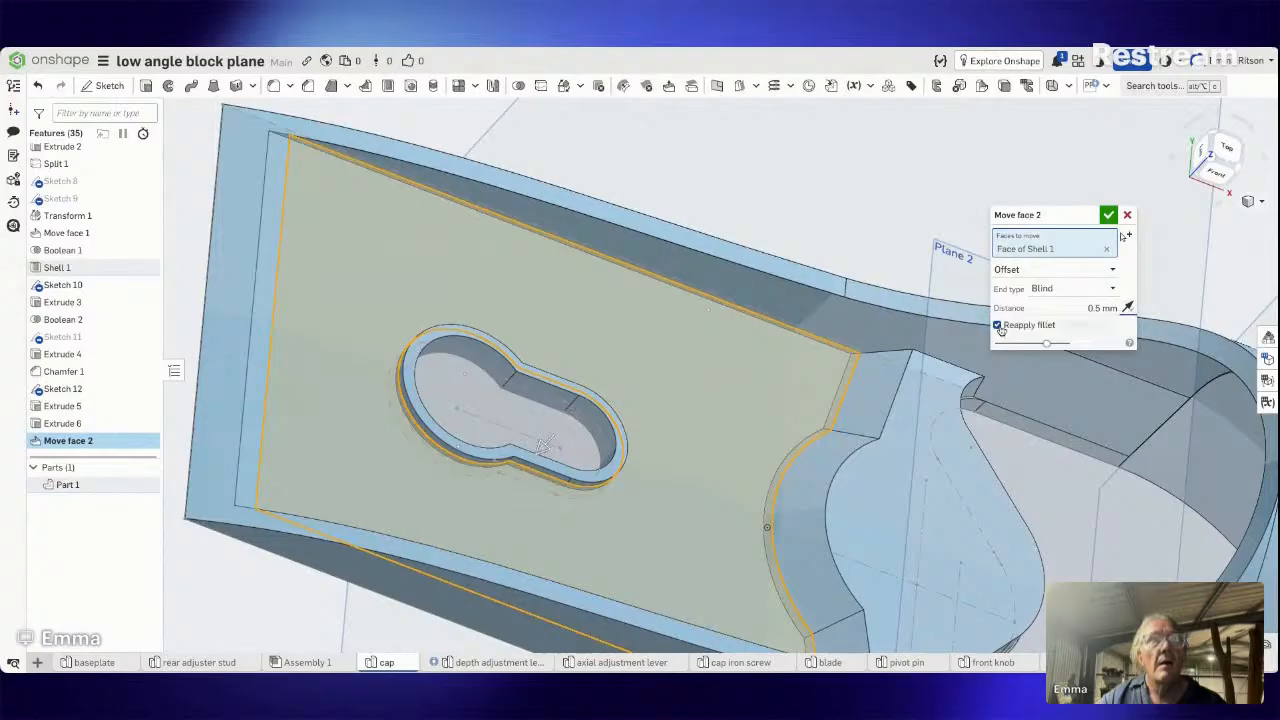
{"action": "mouse_move", "coordinate": [766, 195]}
{"action": "right_mouse_down"}
{"action": "mouse_move", "coordinate": [726, 209]}
{"action": "mouse_move", "coordinate": [752, 150]}
{"action": "mouse_move", "coordinate": [751, 186]}
{"action": "mouse_move", "coordinate": [757, 177]}
{"action": "right_mouse_up"}
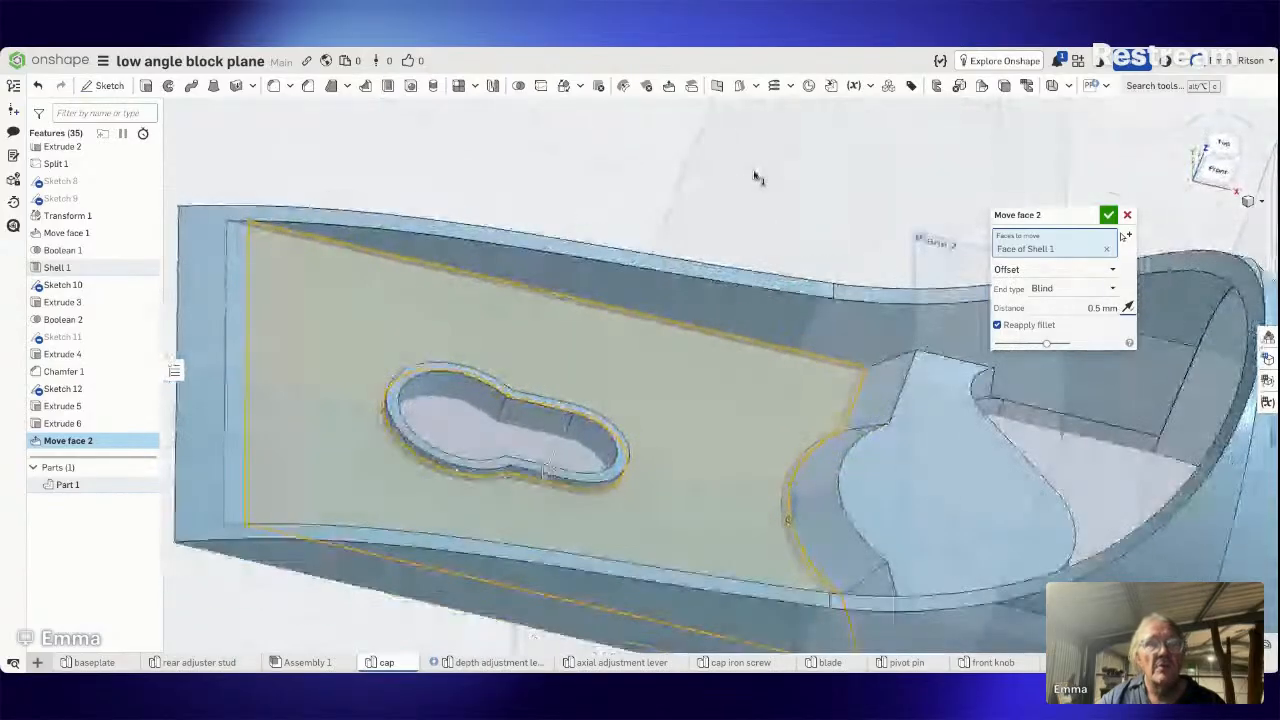
{"action": "left_click", "coordinate": [1110, 216]}
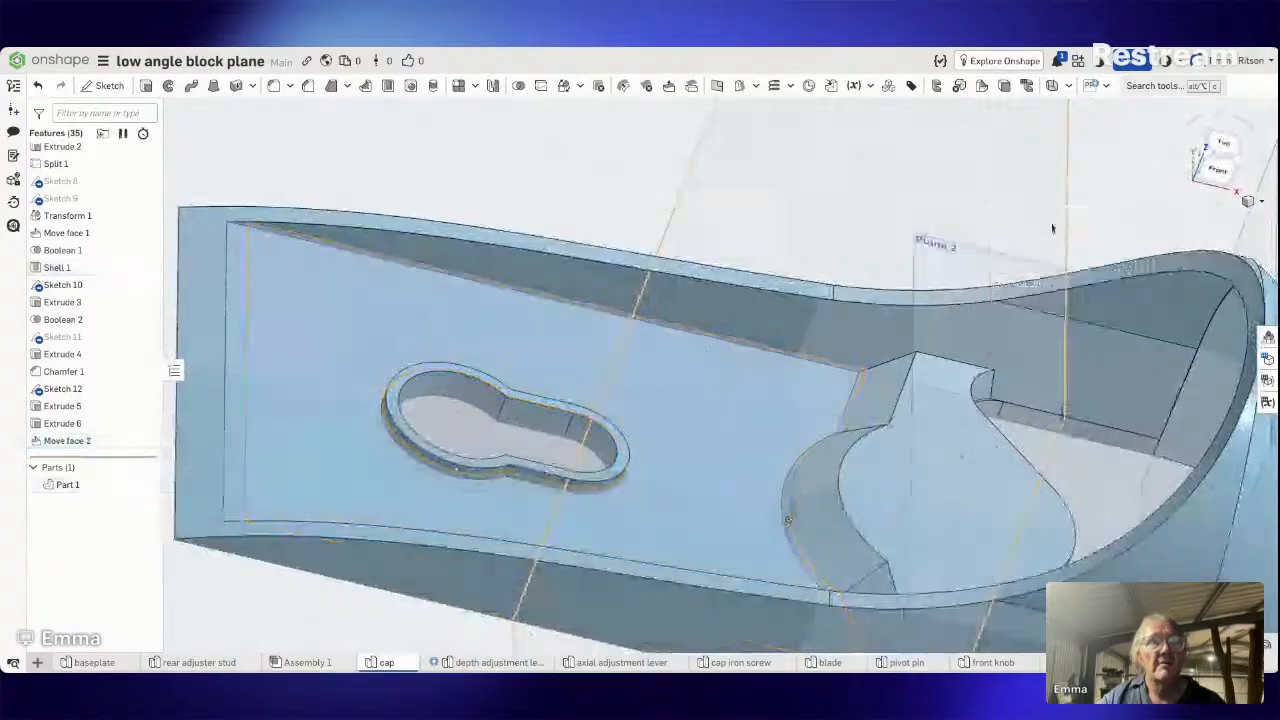
Start a new sketch on the cap's recessed floor face around the keyhole opening.
{"action": "right_click_drag", "start_coordinate": [832, 225], "coordinate": [730, 335]}
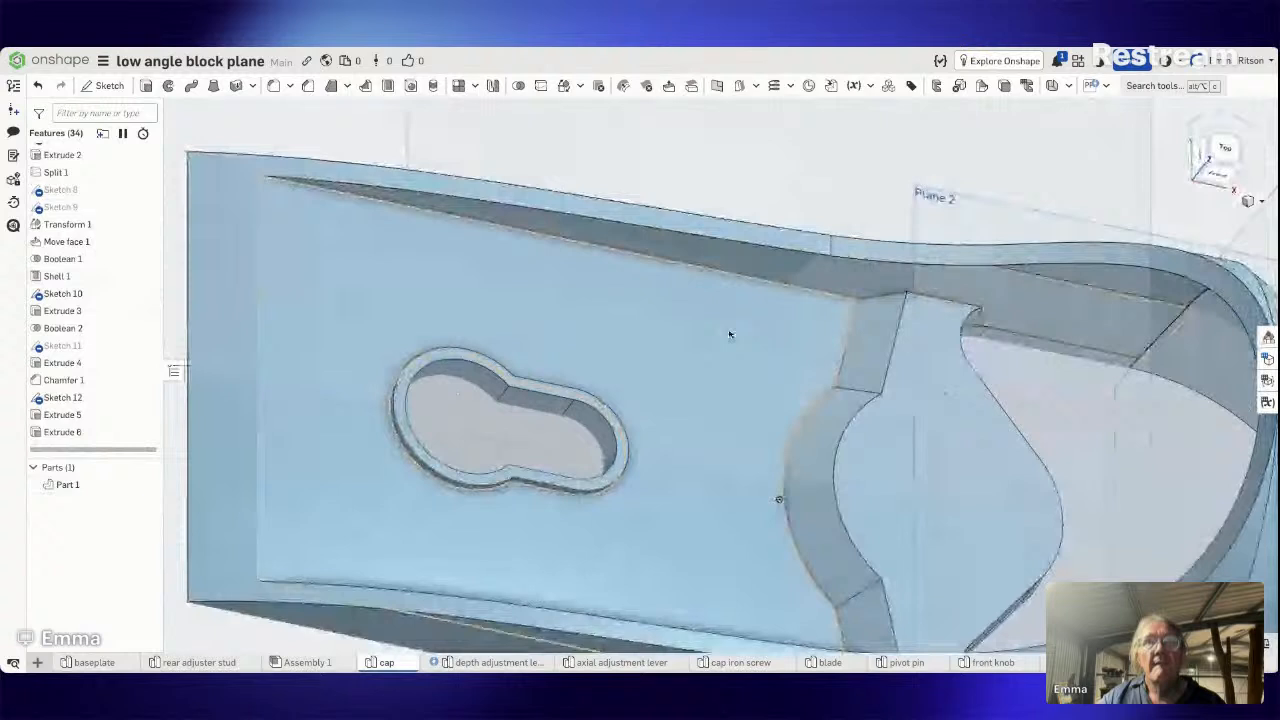
{"action": "right_click", "coordinate": [730, 335]}
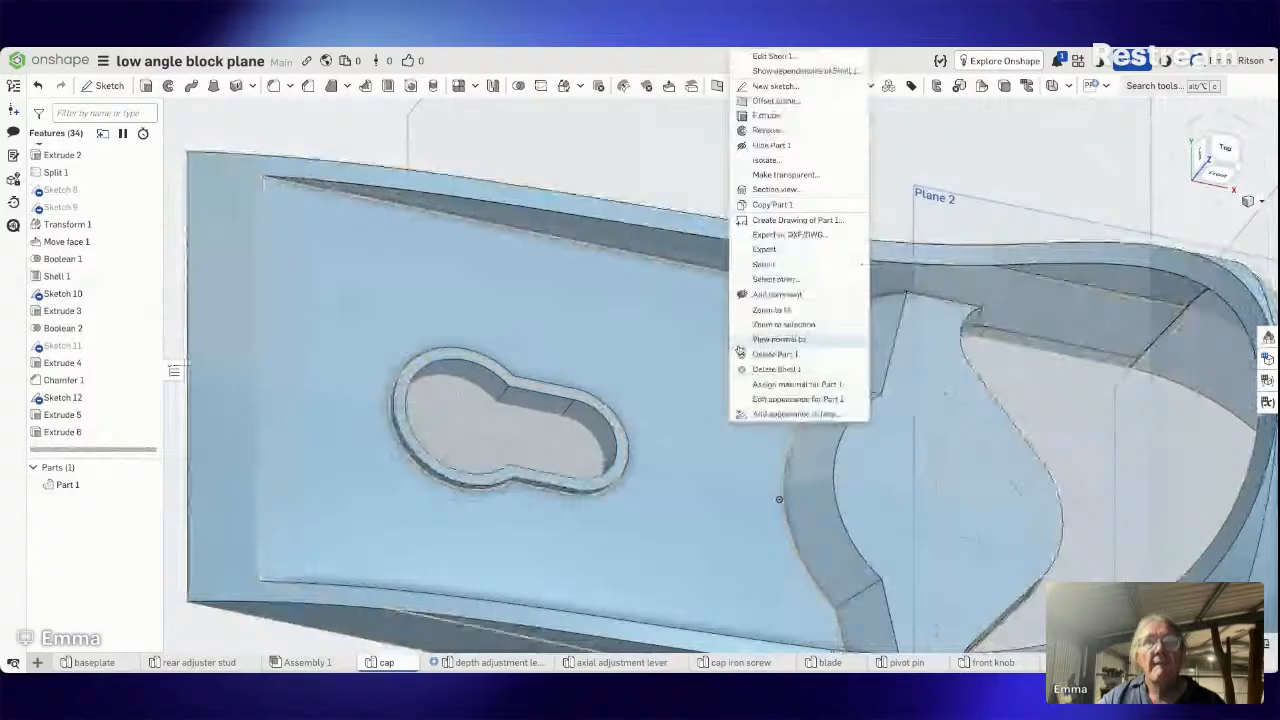
{"action": "left_click", "coordinate": [776, 86]}
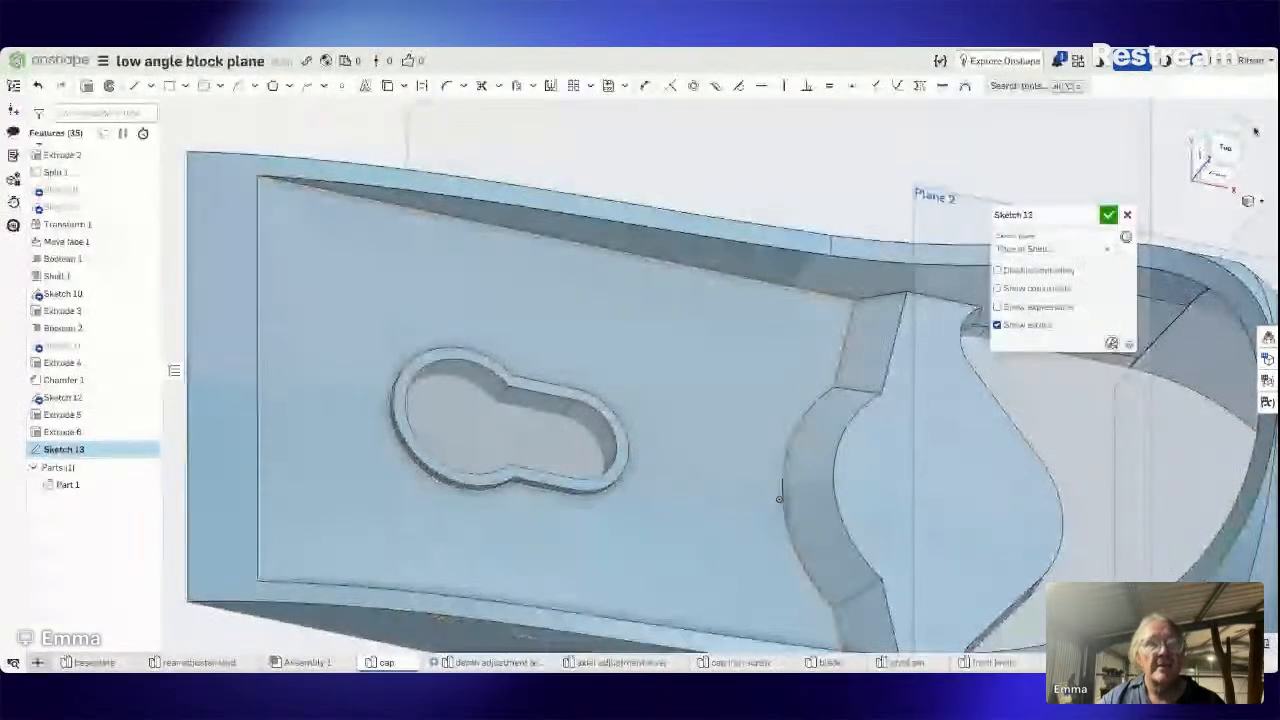
{"action": "left_click", "coordinate": [1221, 152]}
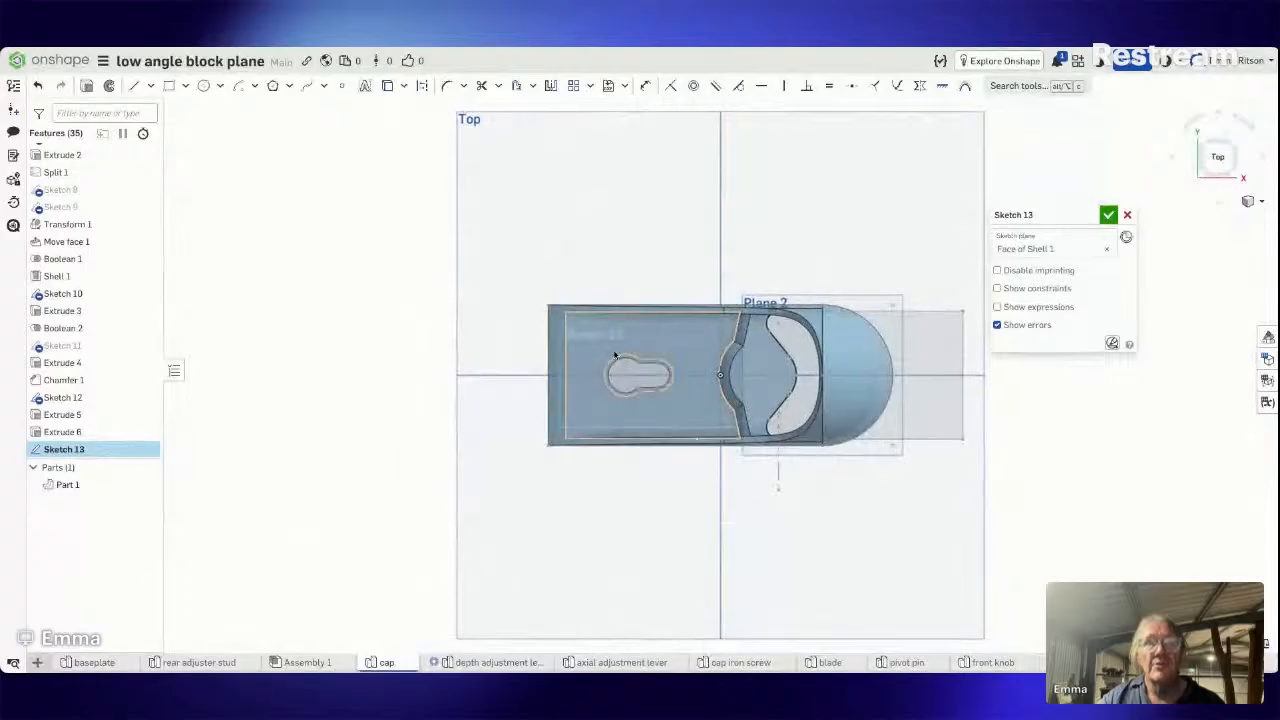
{"action": "scroll", "coordinate": [615, 355], "scroll_direction": "up", "scroll_amount": 5}
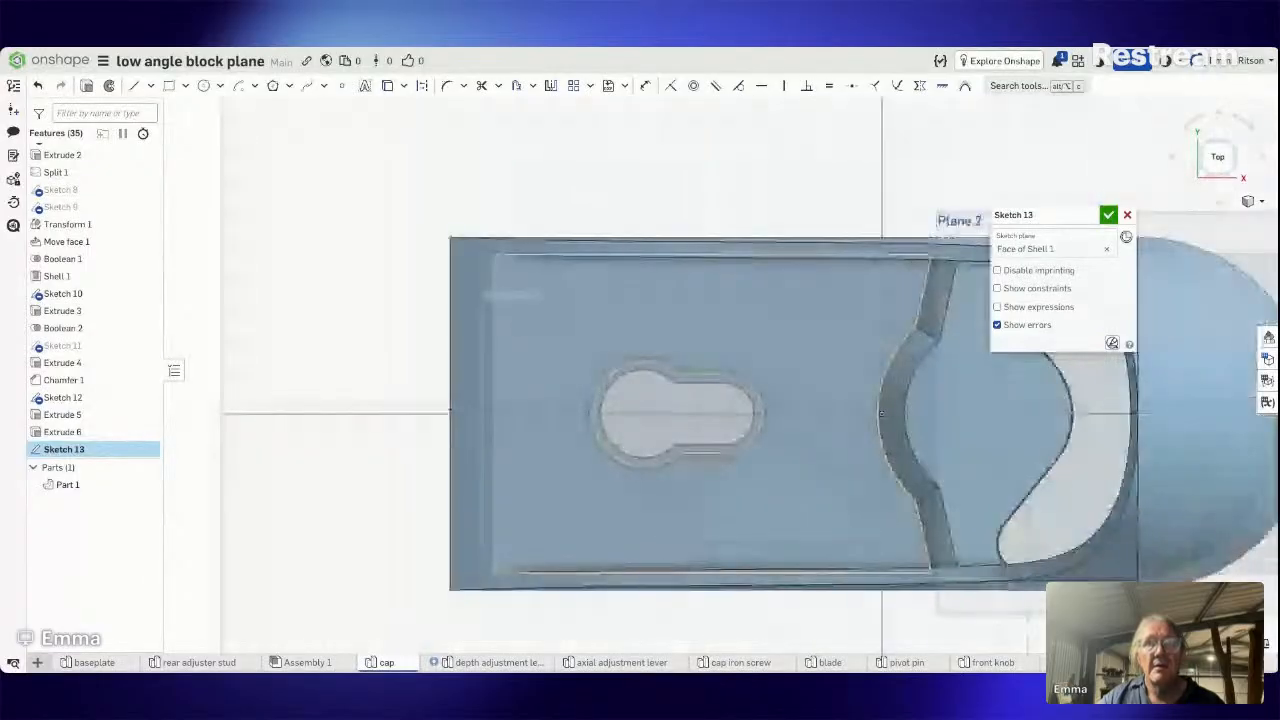
{"action": "right_click_drag", "start_coordinate": [630, 350], "coordinate": [731, 383]}
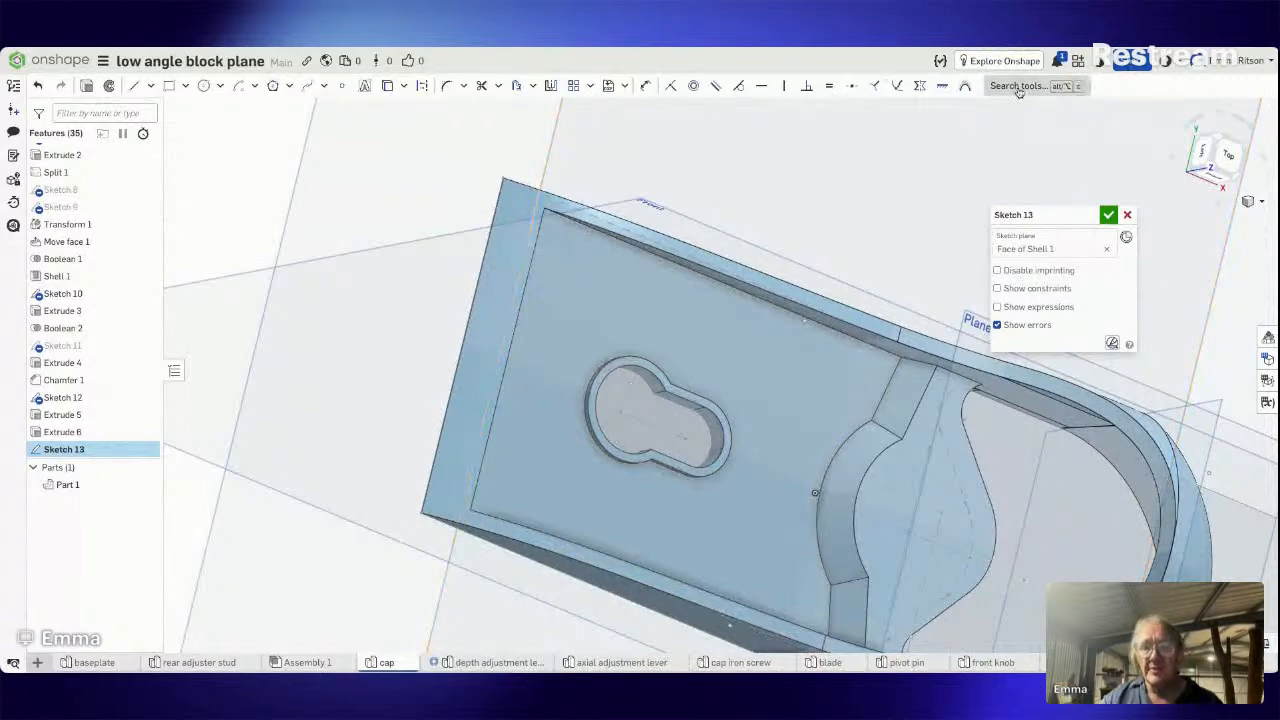
Search the sketch tools for "patter" and clear the search text.
{"action": "left_click", "coordinate": [1019, 88]}
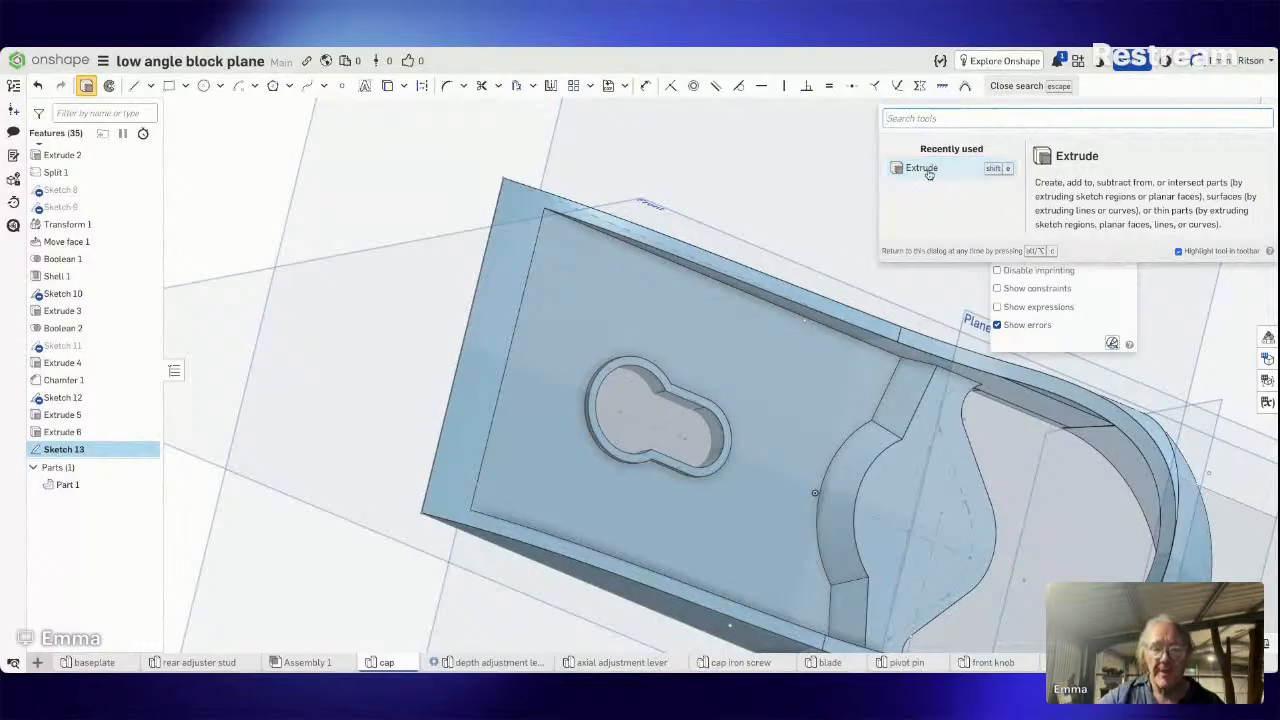
{"action": "type", "text": "patter"}
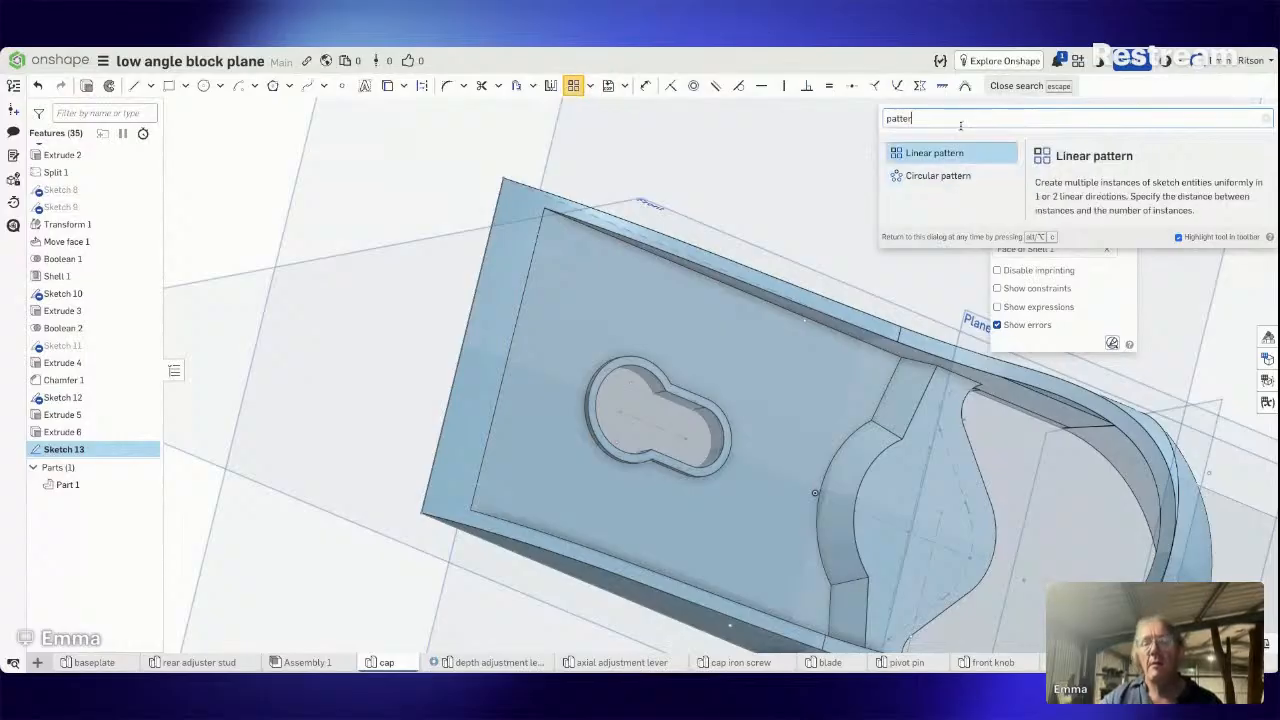
{"action": "key", "text": "BackSpace"}
{"action": "key", "text": "BackSpace"}
{"action": "key", "text": "BackSpace"}
{"action": "key", "text": "BackSpace"}
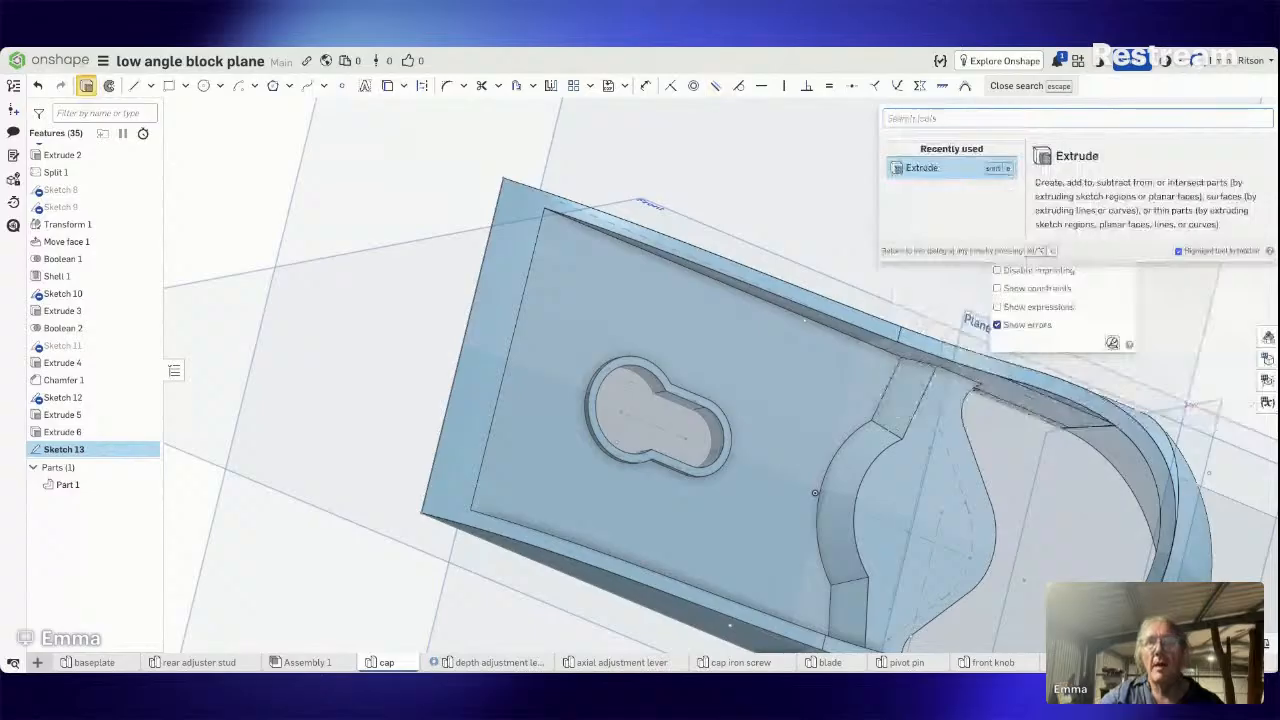
Search the sketch tools for "per" and "pie", and clear the search text.
{"action": "type", "text": "per"}
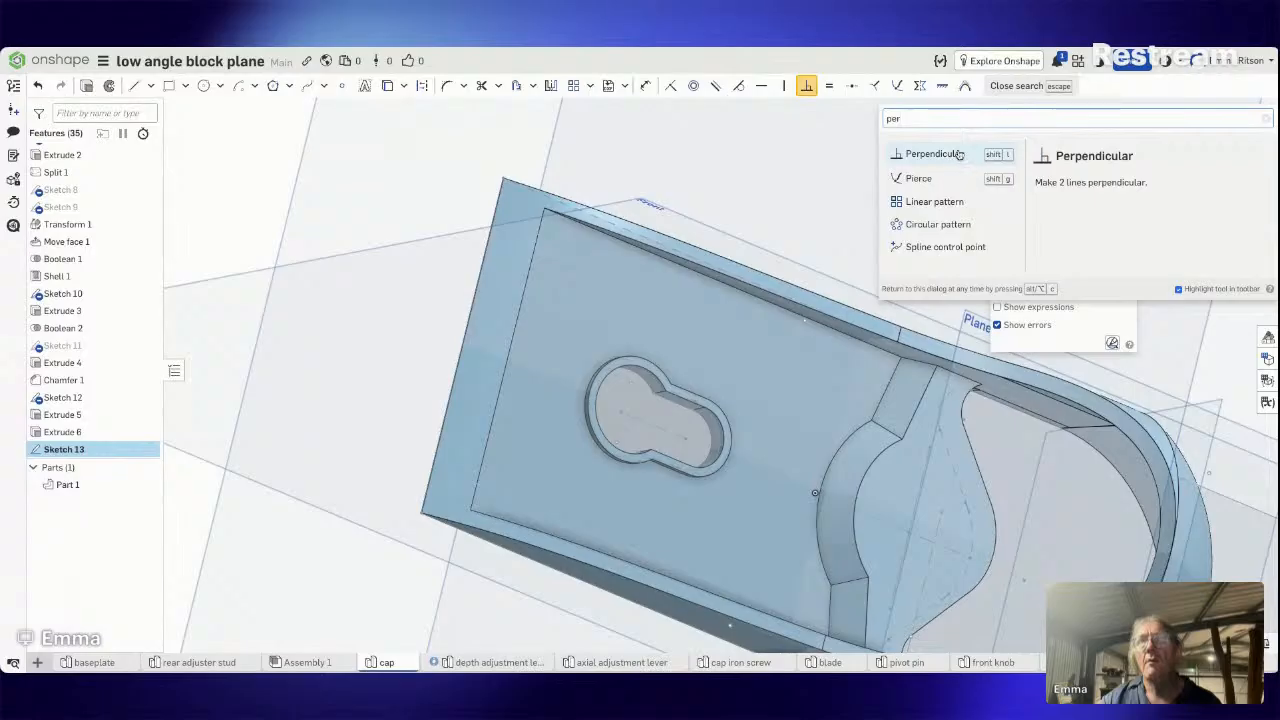
{"action": "key", "text": "BackSpace"}
{"action": "key", "text": "BackSpace"}
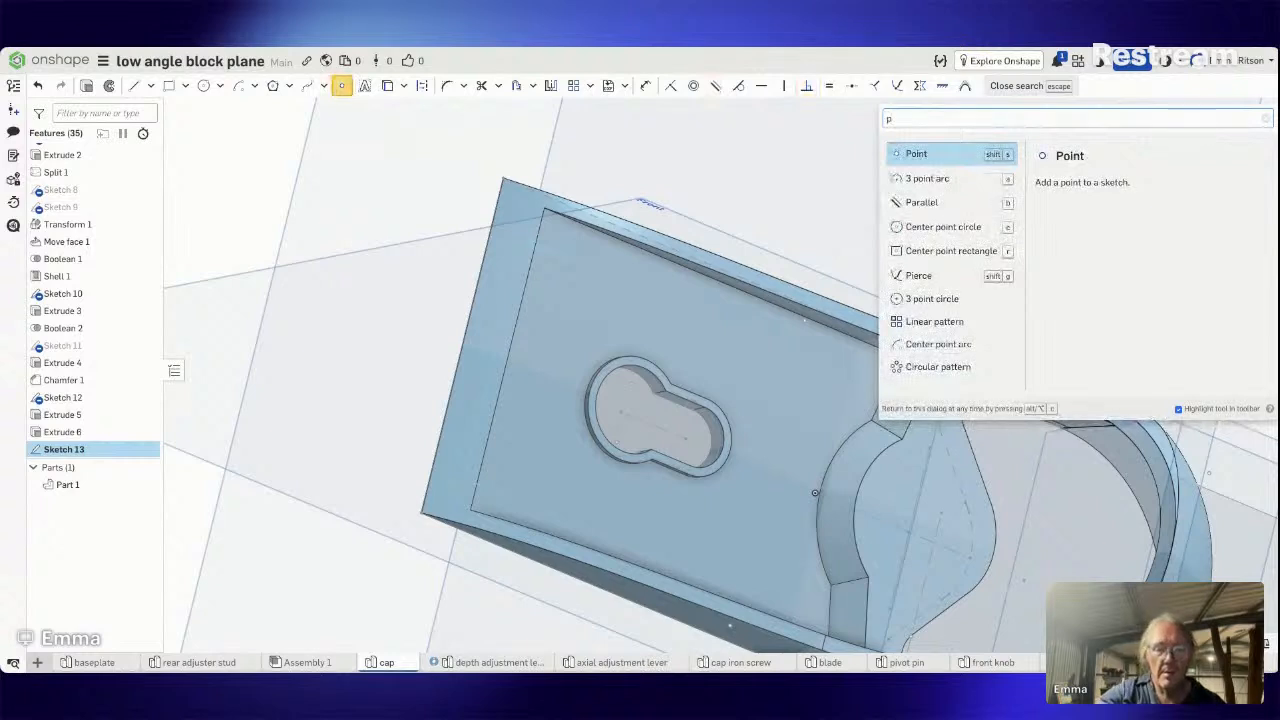
{"action": "type", "text": "er"}
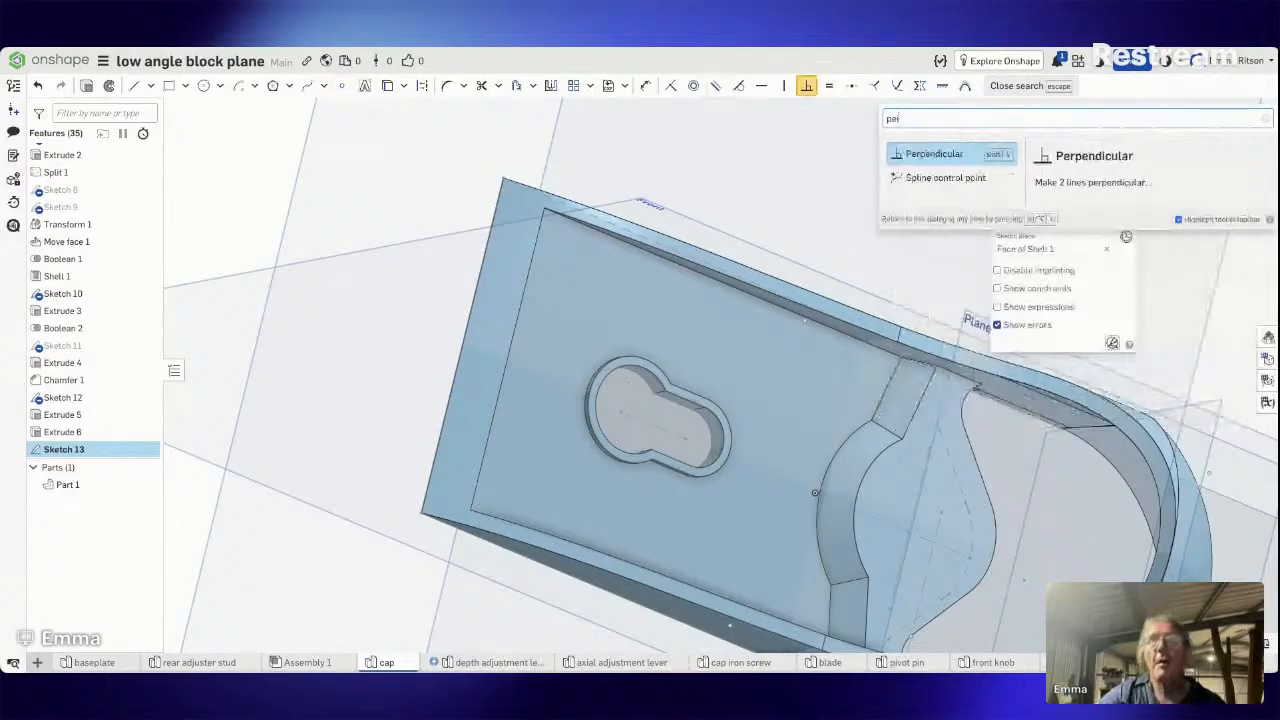
{"action": "key", "text": "BackSpace"}
{"action": "key", "text": "BackSpace"}
{"action": "type", "text": "ie"}
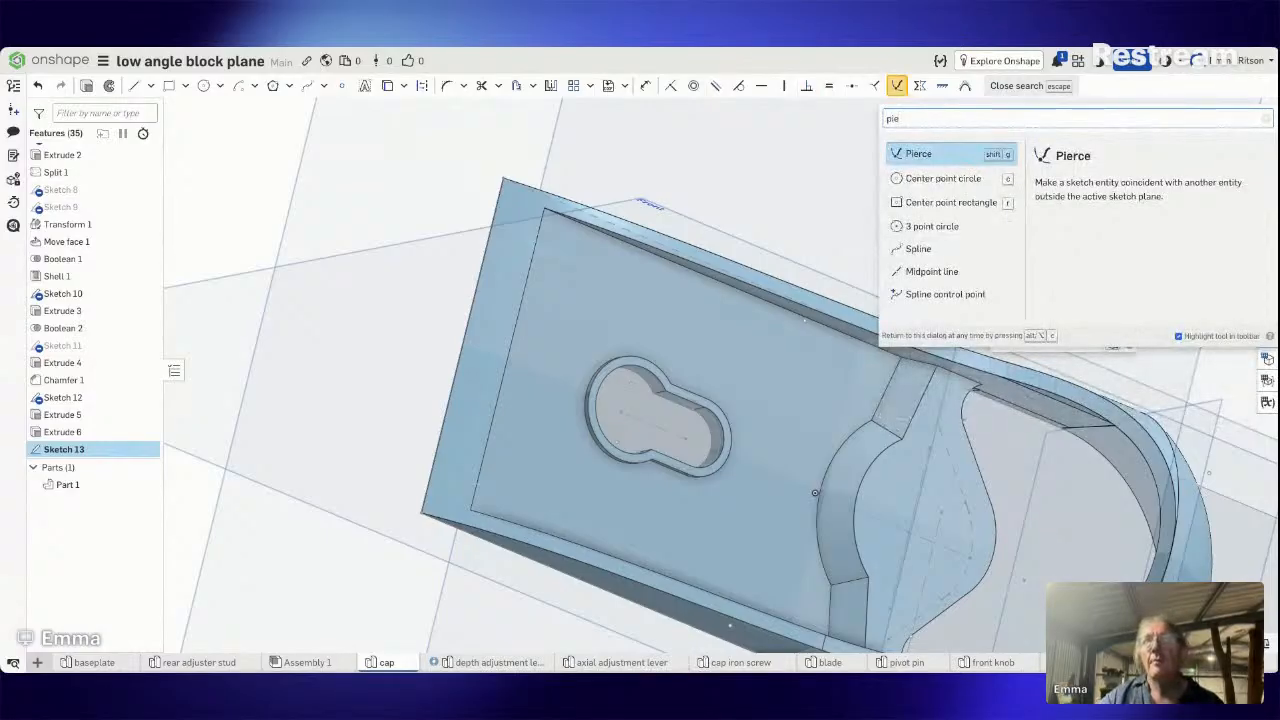
{"action": "key", "text": "BackSpace"}
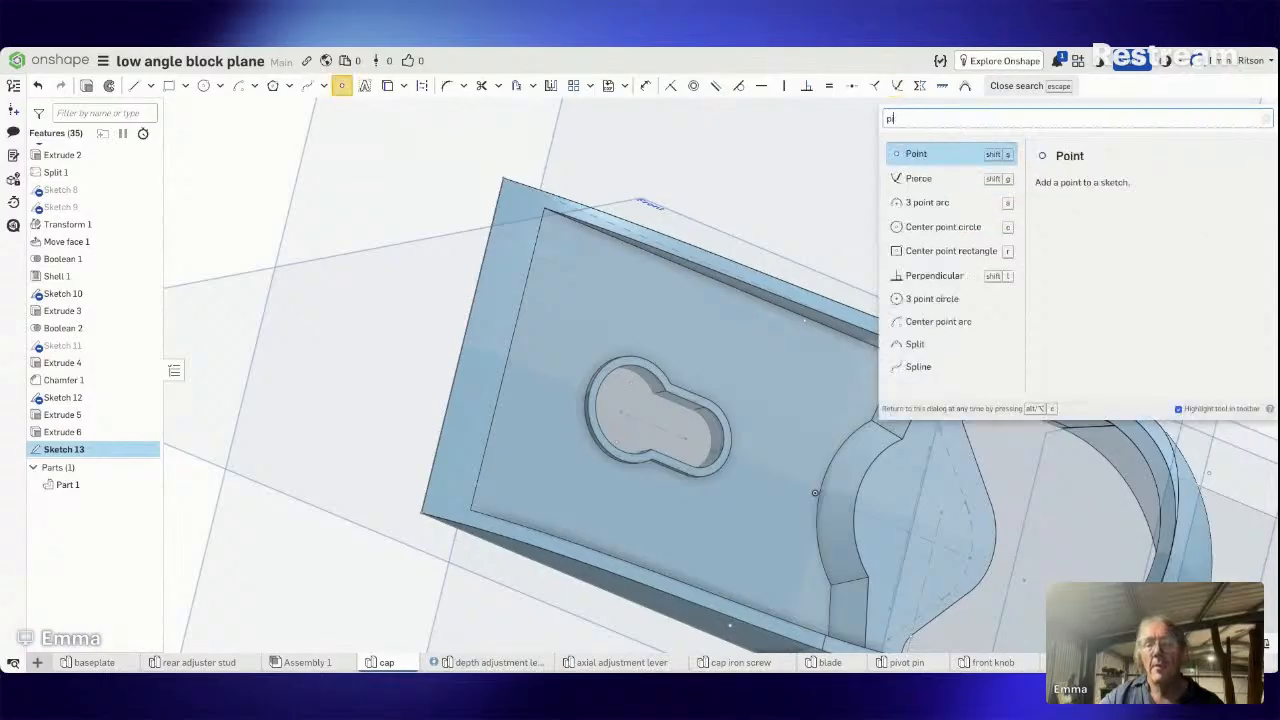
{"action": "key", "text": "BackSpace"}
{"action": "key", "text": "BackSpace"}
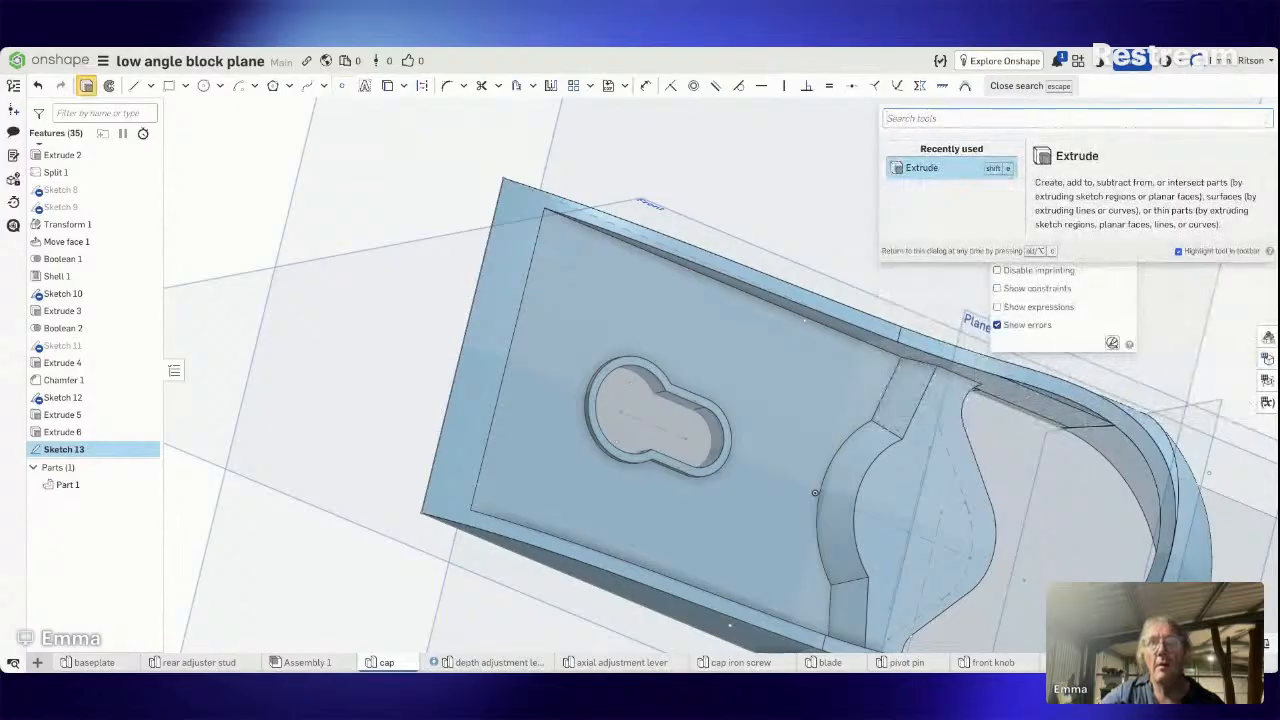
Search the sketch tools for "grid", clear the text and close the tool search.
{"action": "type", "text": "gr"}
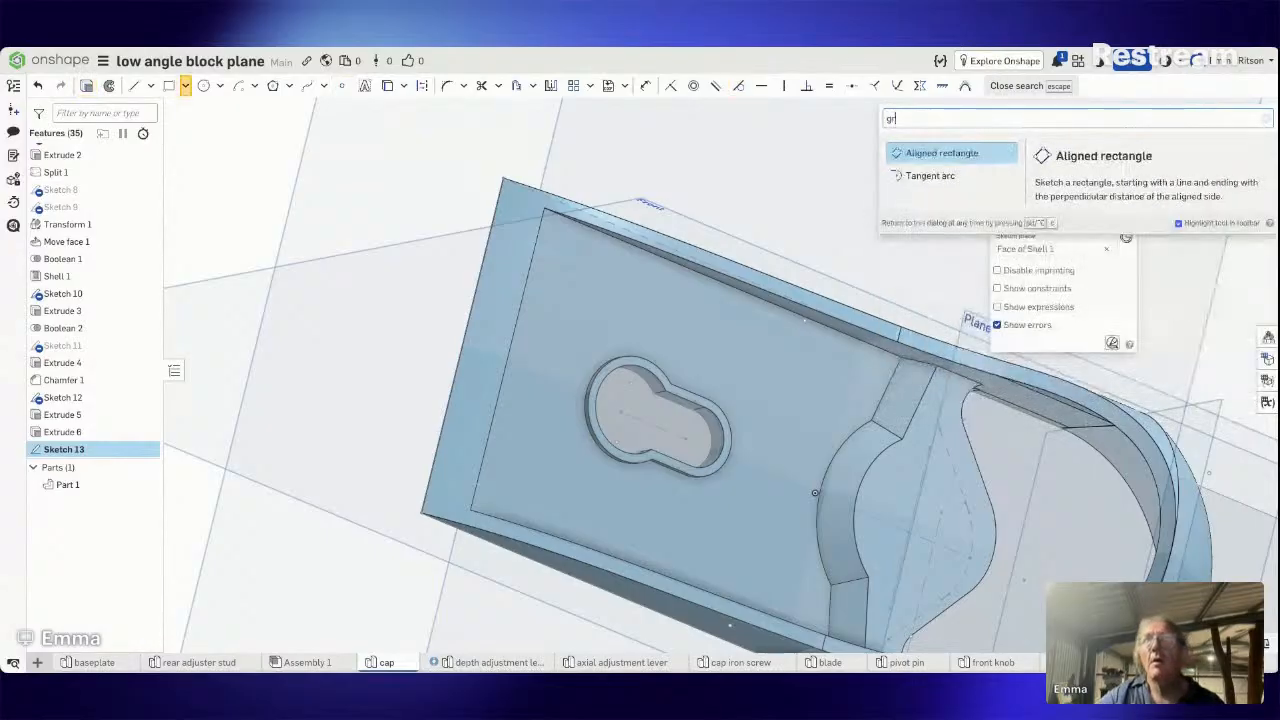
{"action": "type", "text": "id"}
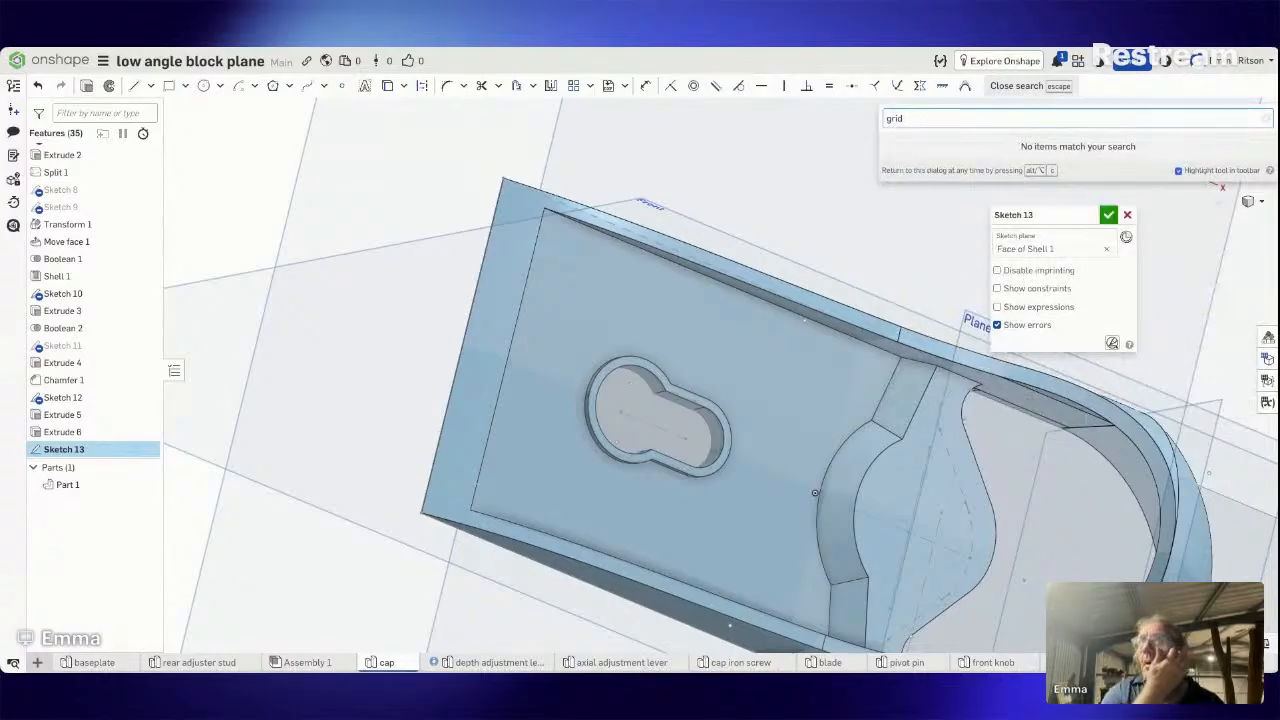
{"action": "key", "text": "BackSpace"}
{"action": "key", "text": "BackSpace"}
{"action": "key", "text": "BackSpace"}
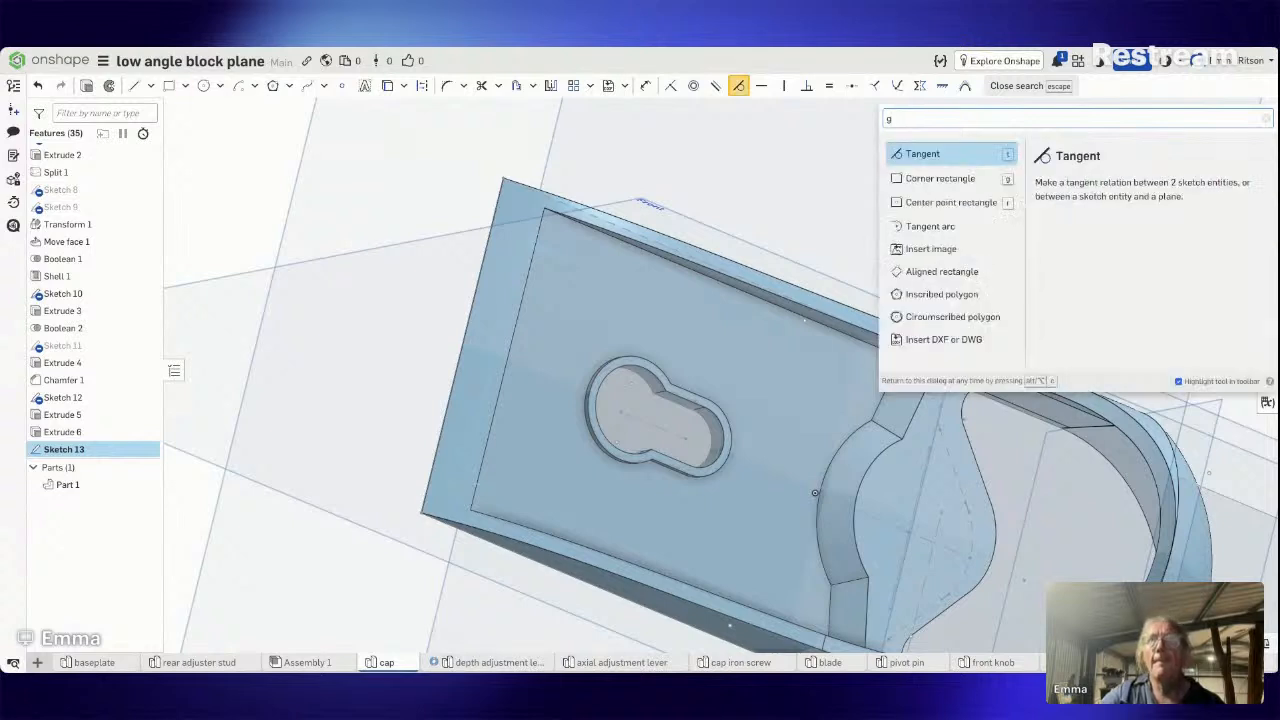
{"action": "key", "text": "BackSpace"}
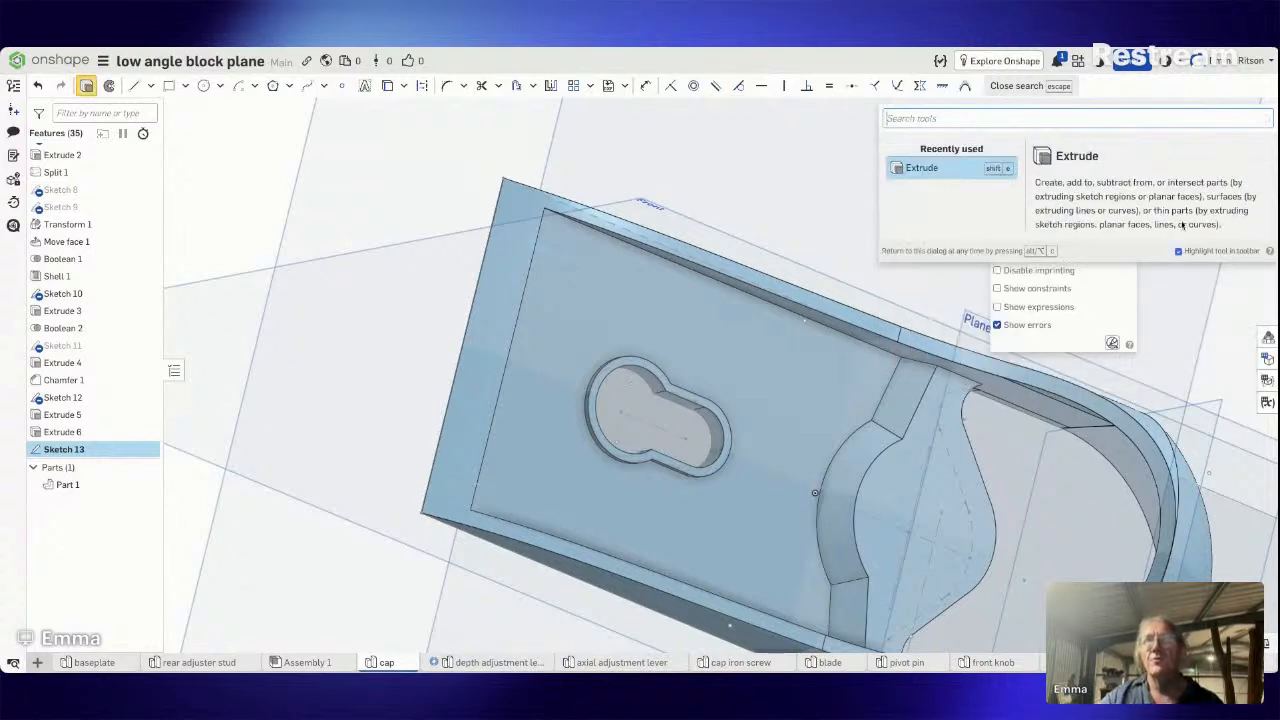
{"action": "left_click", "coordinate": [1030, 88]}
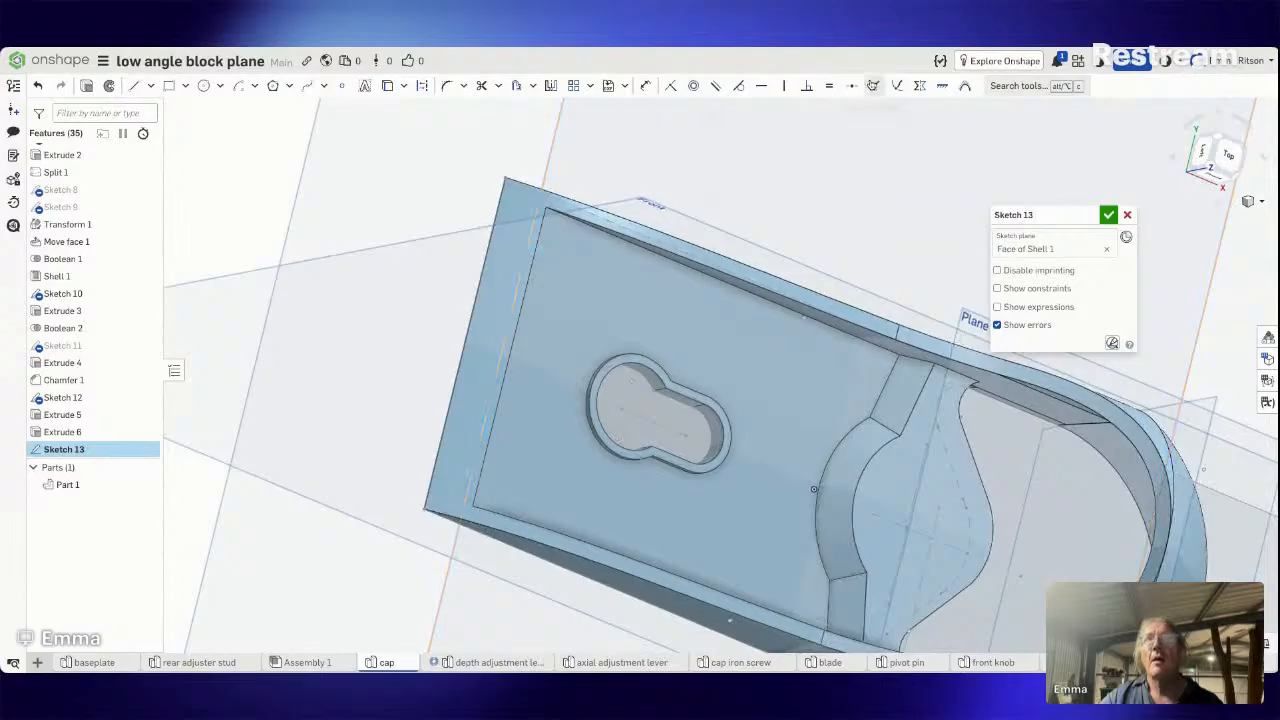
Finish the floor sketch and start a Grid extrude on its region around the keyhole.
{"action": "left_click", "coordinate": [1108, 216]}
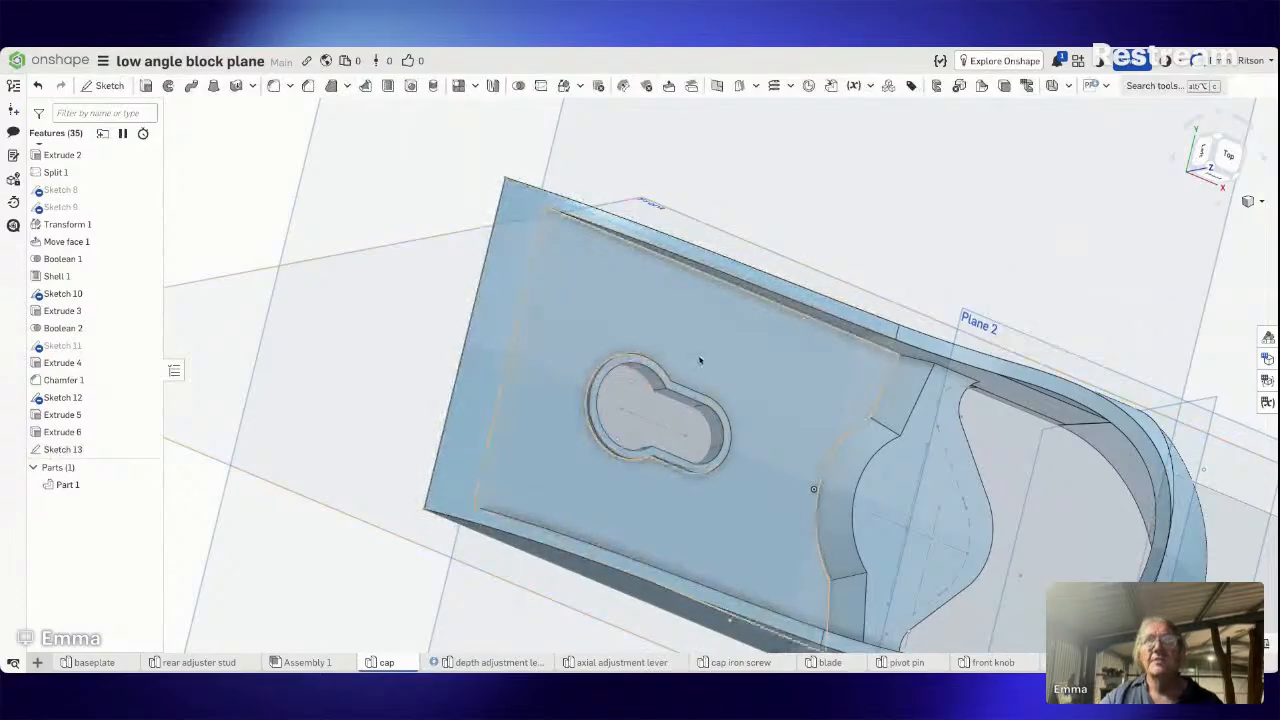
{"action": "left_click", "coordinate": [1098, 85]}
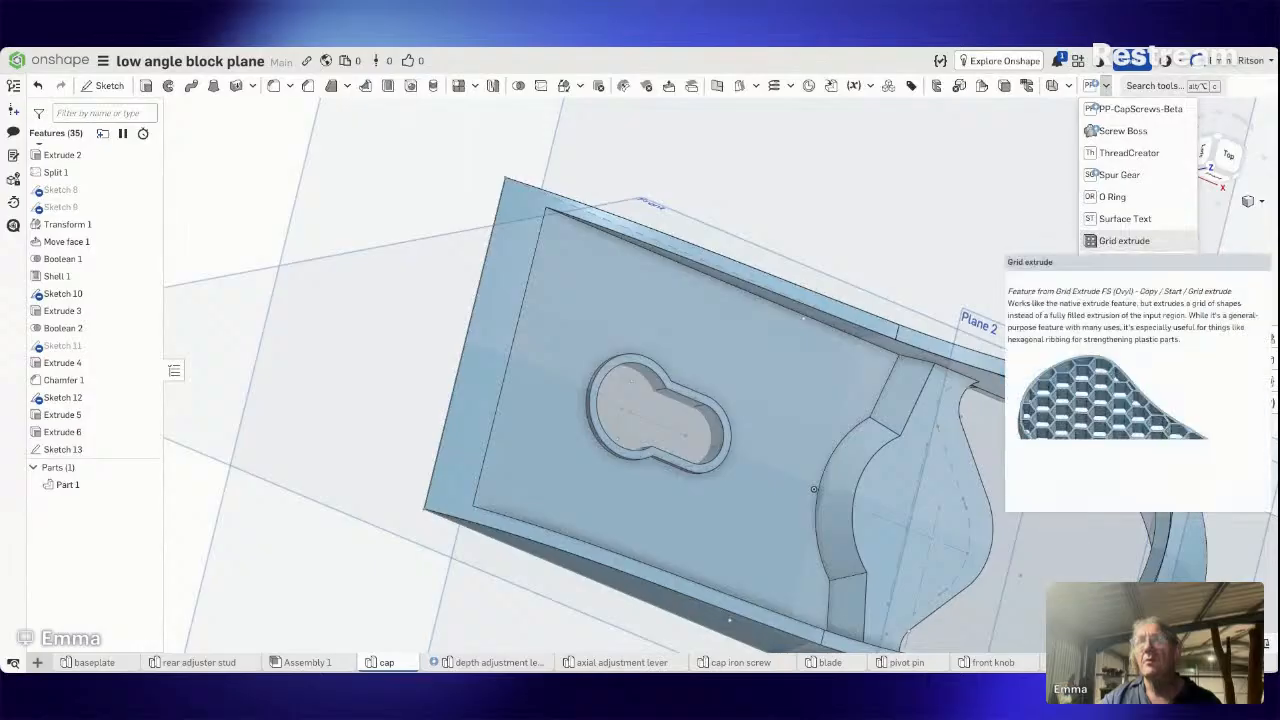
{"action": "left_click", "coordinate": [1157, 242]}
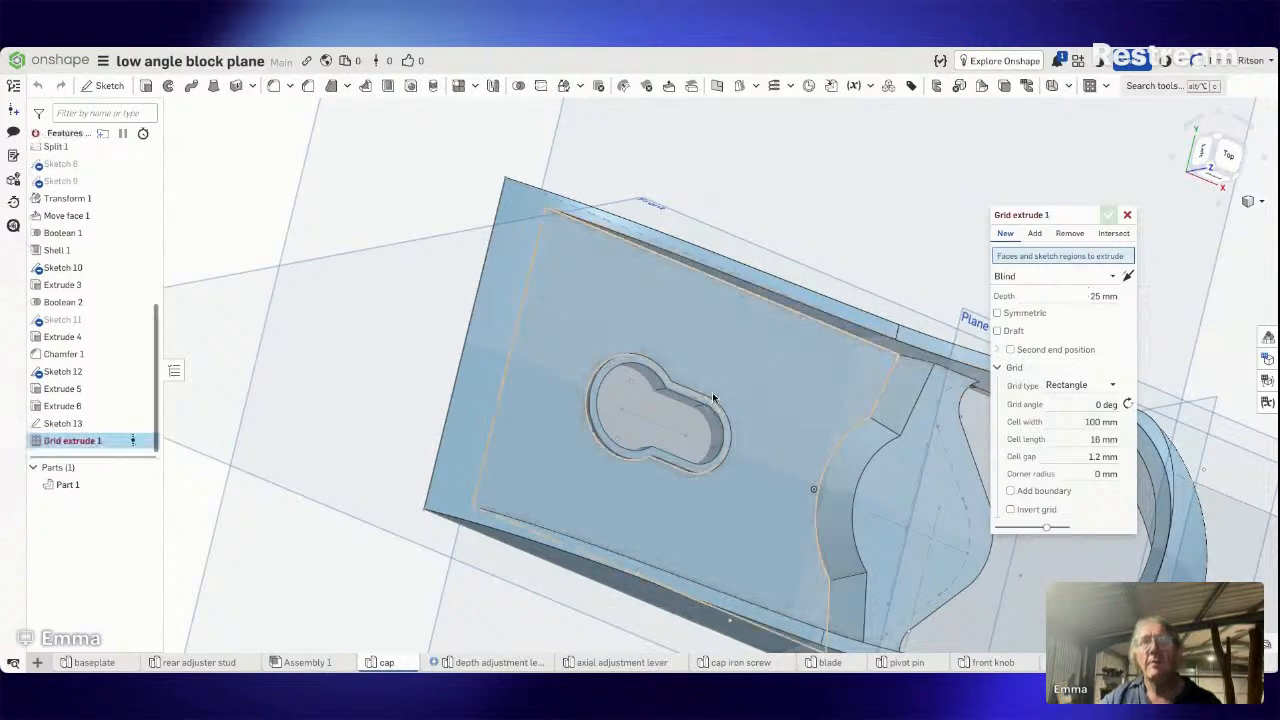
{"action": "left_click", "coordinate": [755, 377]}
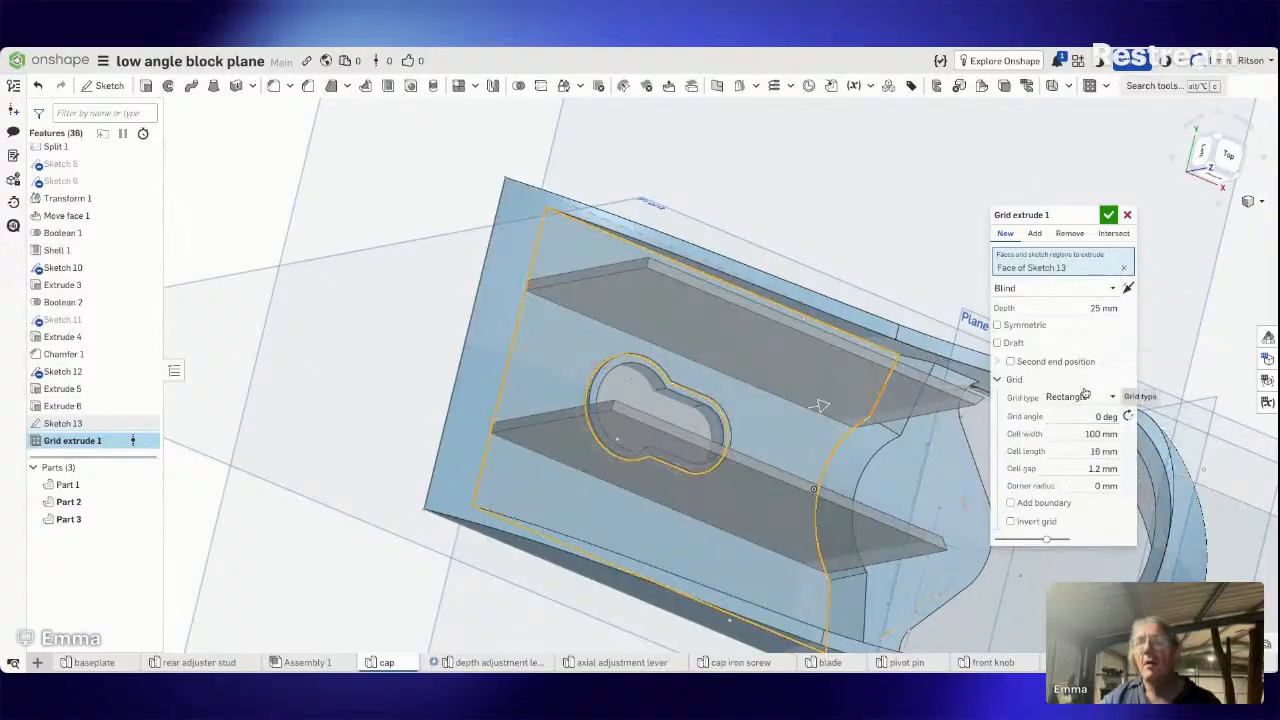
Set the grid type to Circle (square grid) and the cell width to 1 mm.
{"action": "left_click", "coordinate": [1082, 397]}
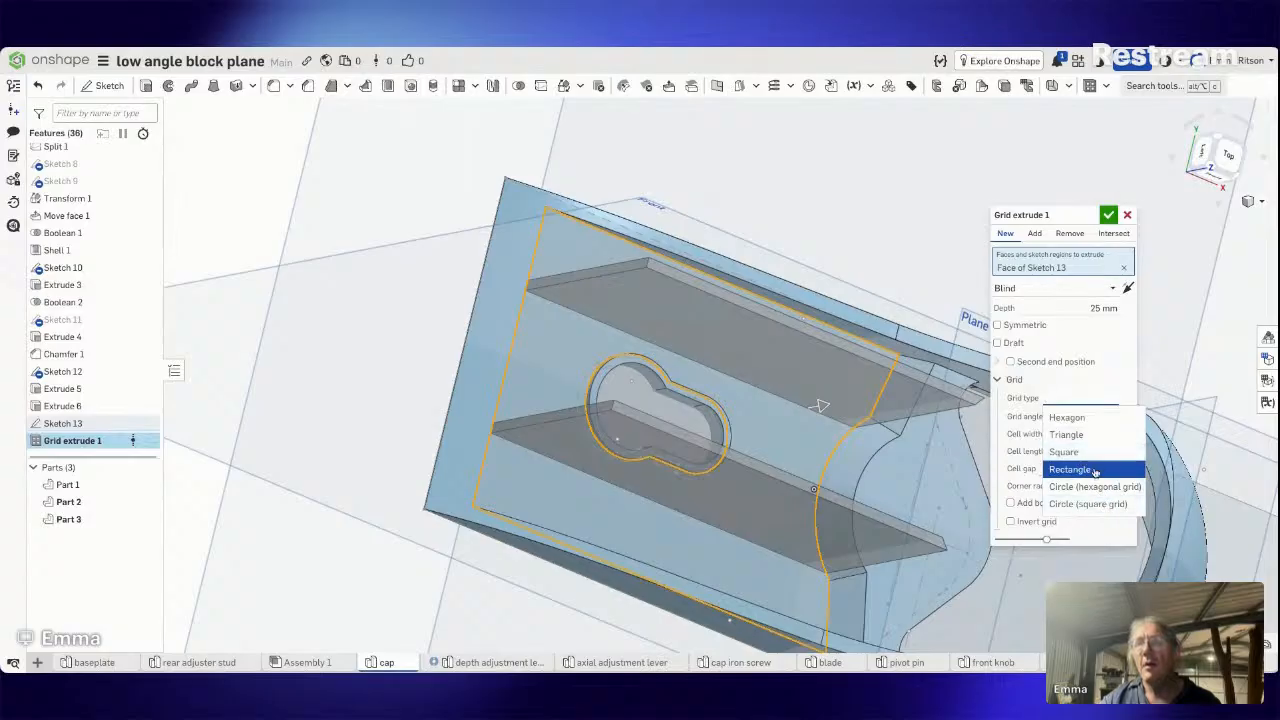
{"action": "left_click", "coordinate": [1097, 504]}
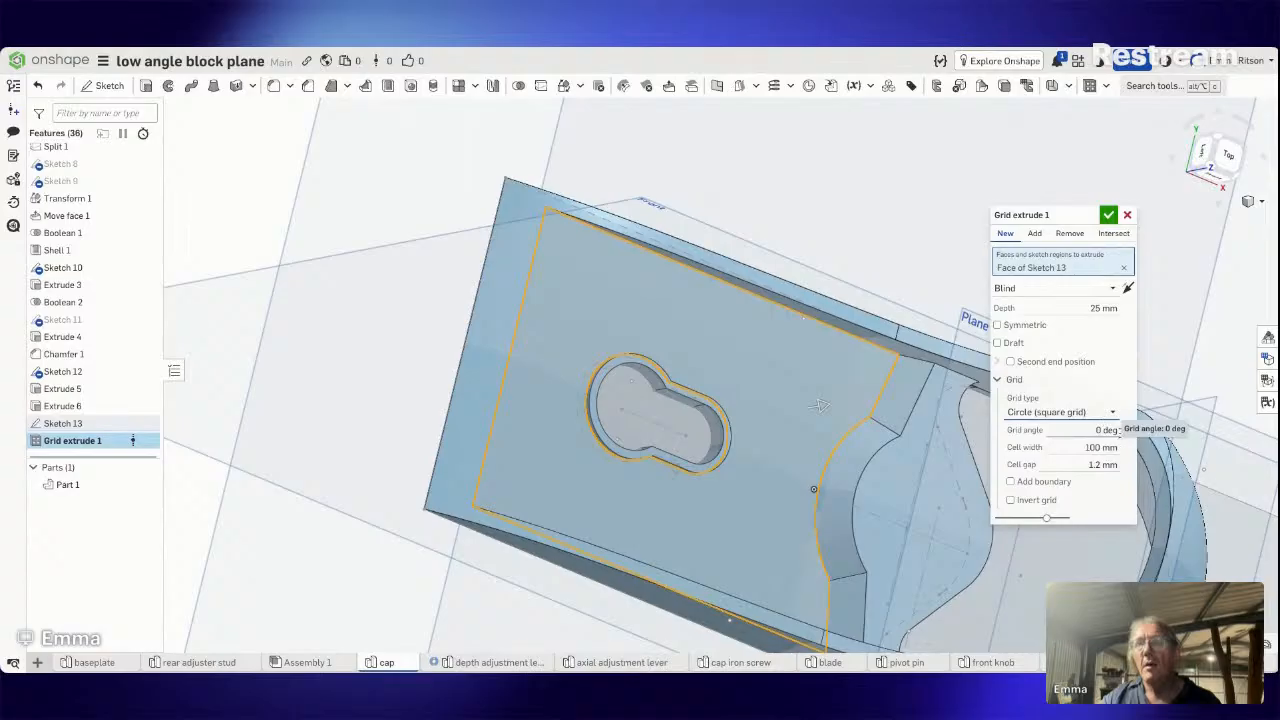
{"action": "left_click", "coordinate": [1077, 447]}
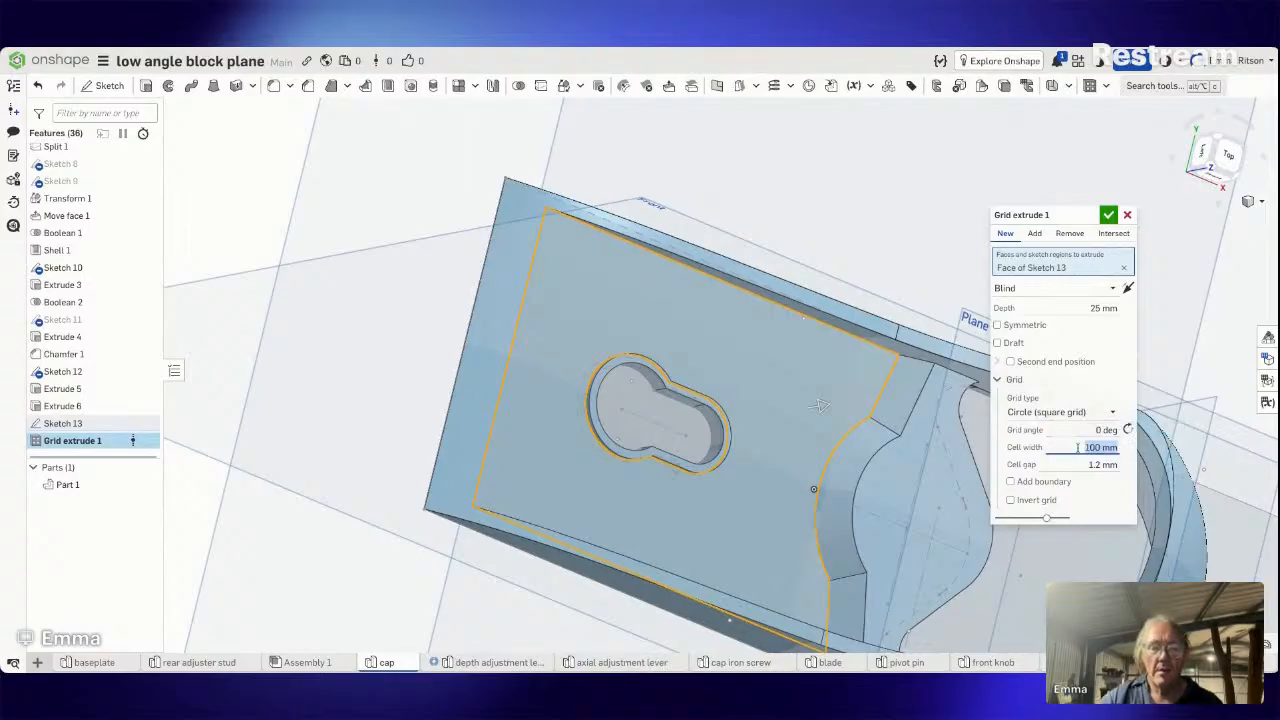
{"action": "type", "text": "2"}
{"action": "key", "text": "Return"}
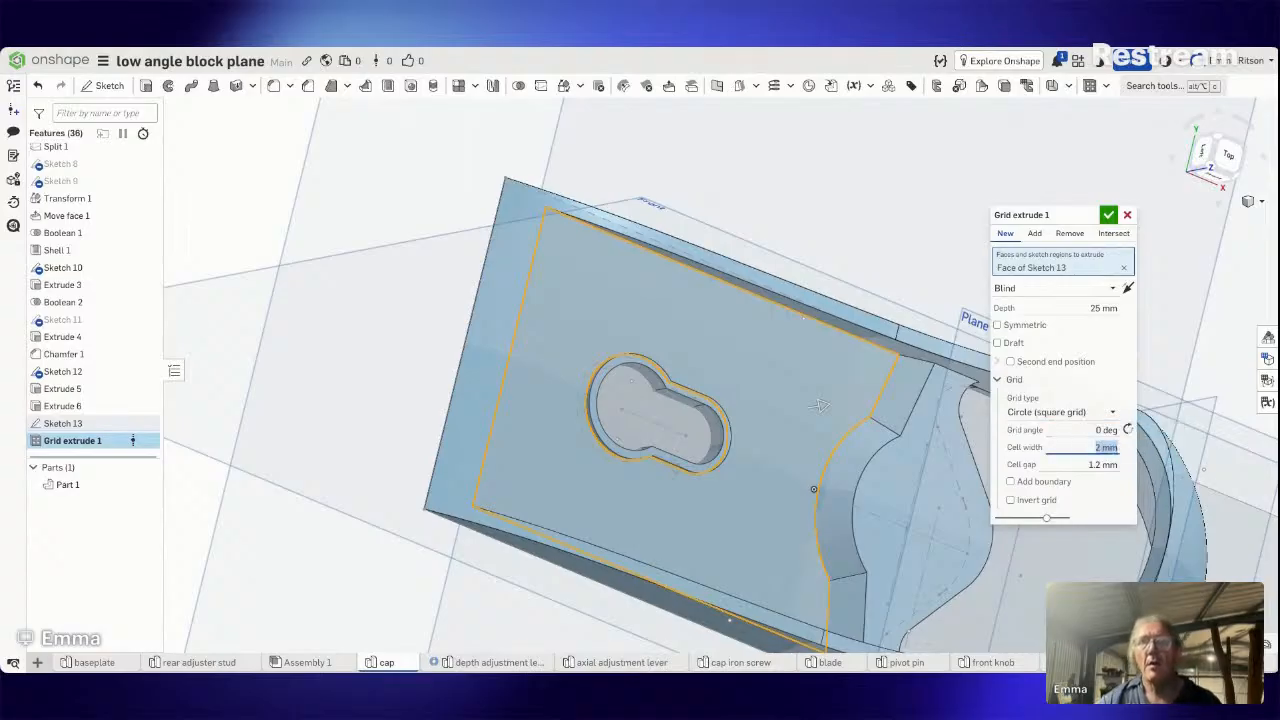
{"action": "type", "text": "1"}
{"action": "key", "text": "Return"}
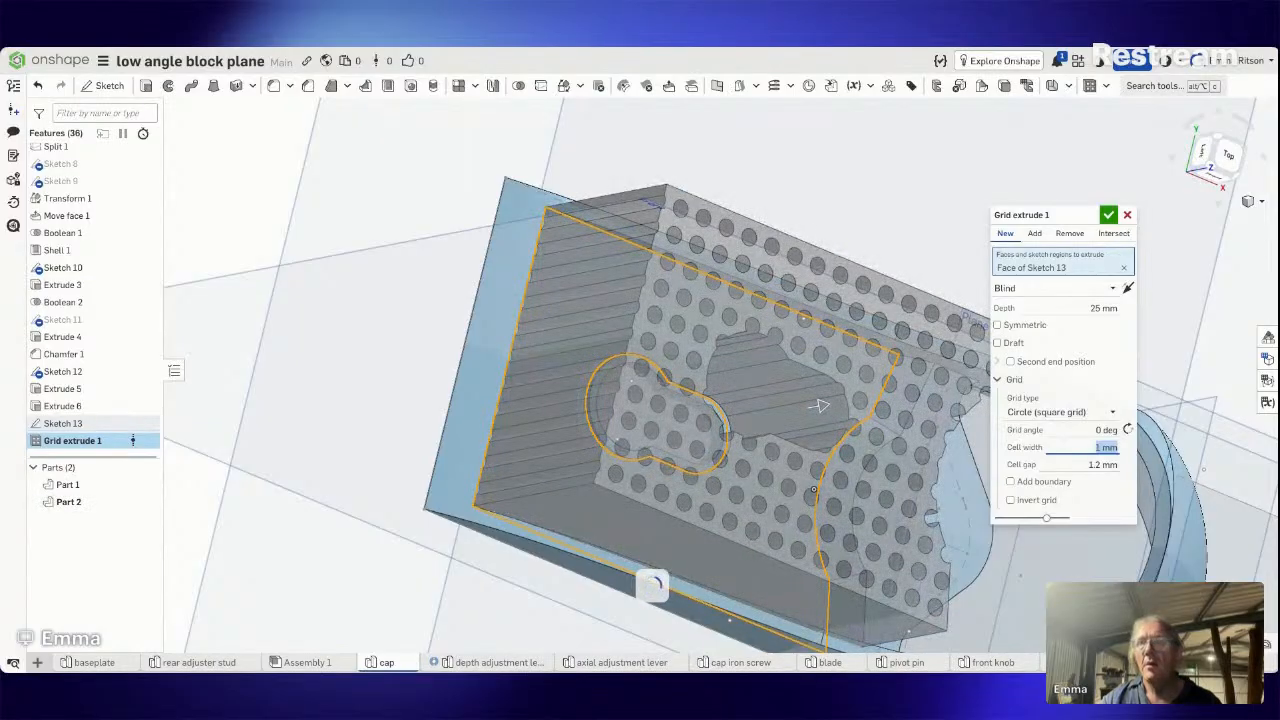
Switch the grid type to Hexagon, invert the grid and set the blind extrude depth to 0.2 mm.
{"action": "left_click", "coordinate": [1088, 411]}
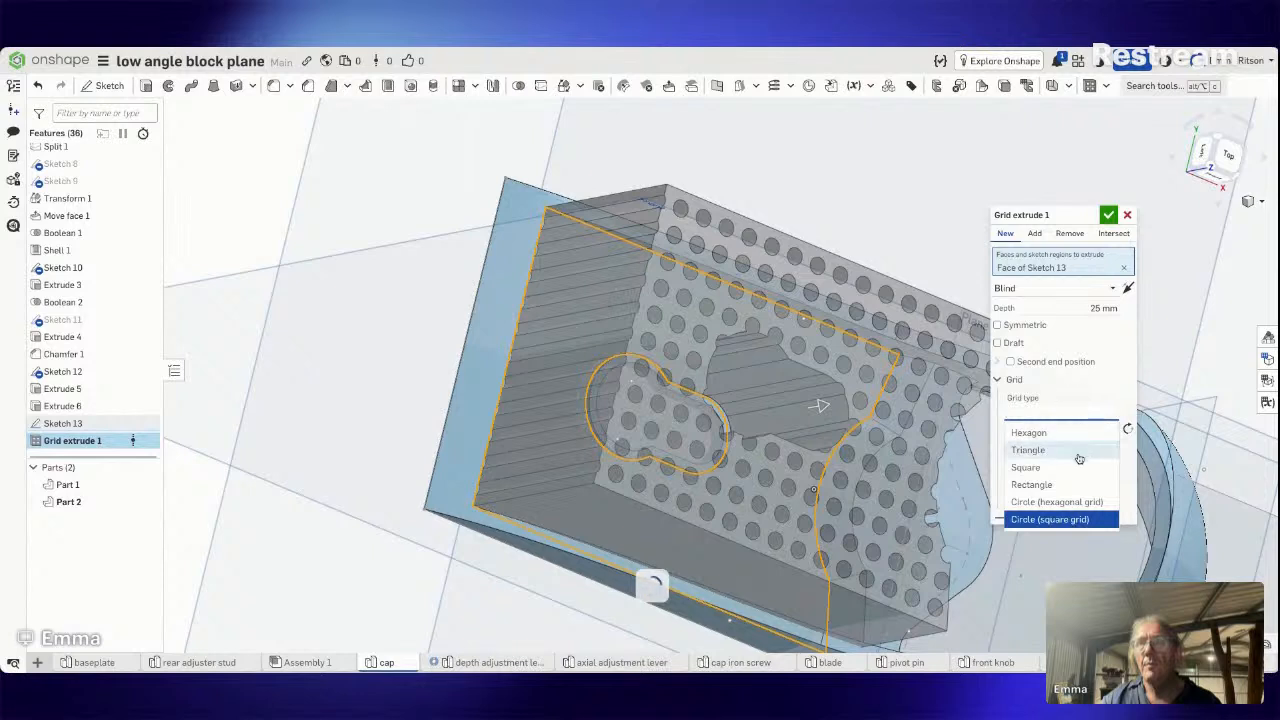
{"action": "left_click", "coordinate": [1066, 434]}
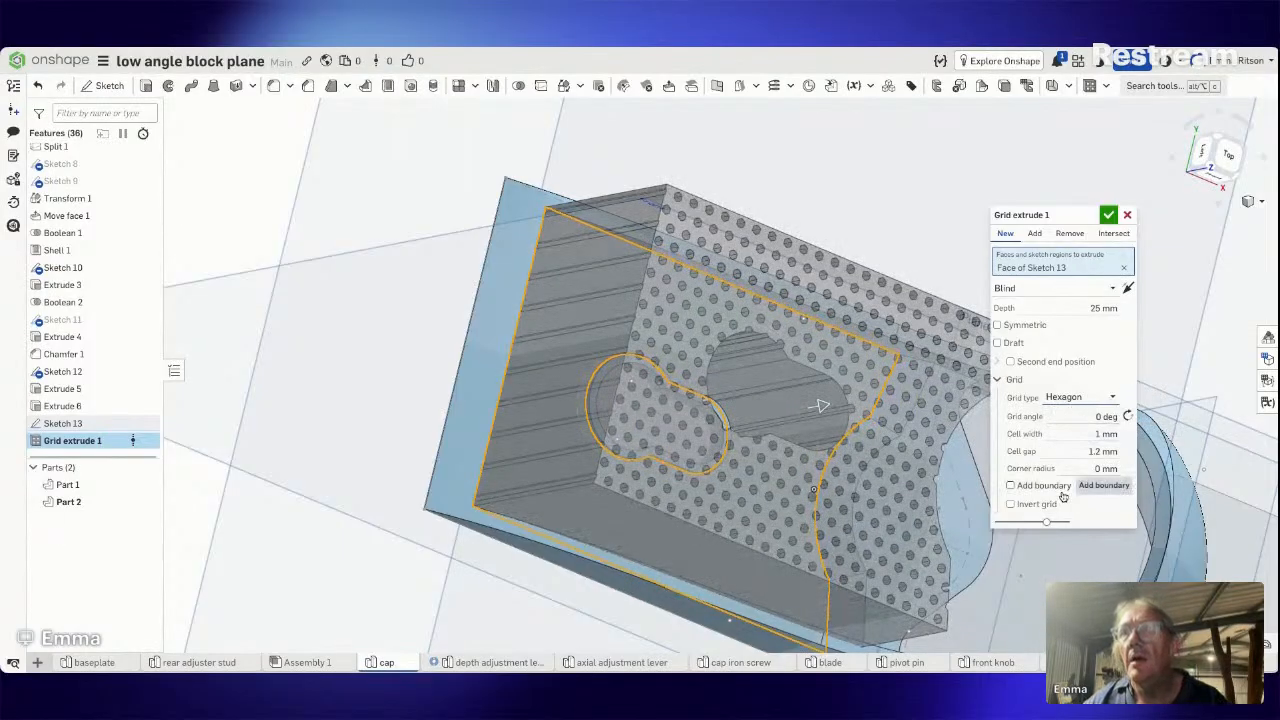
{"action": "left_click", "coordinate": [1010, 504]}
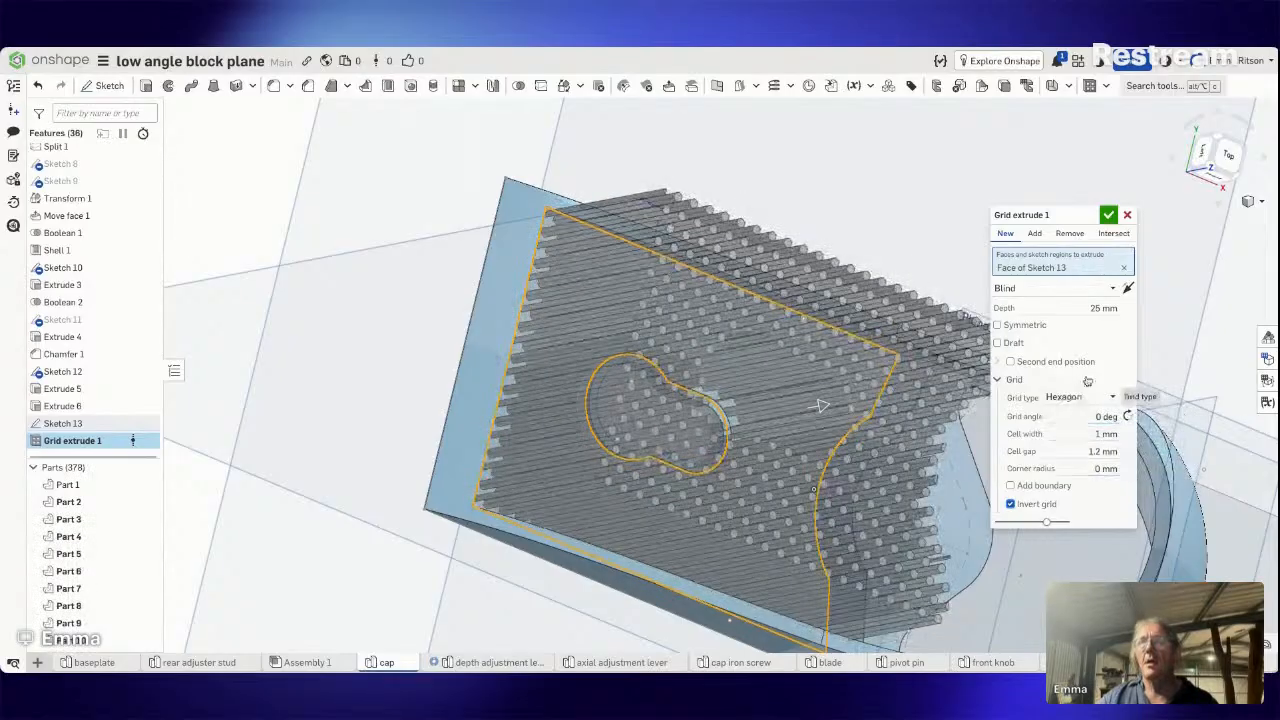
{"action": "left_click", "coordinate": [1080, 308]}
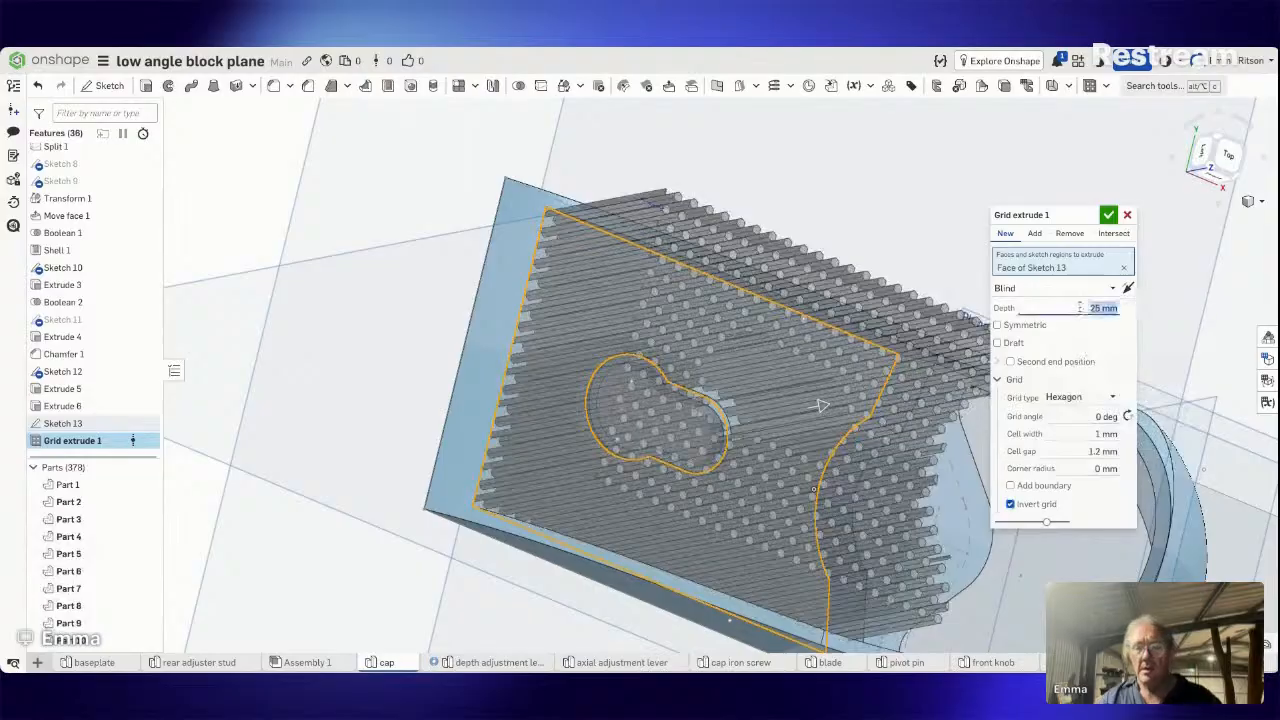
{"action": "type", "text": "0.2"}
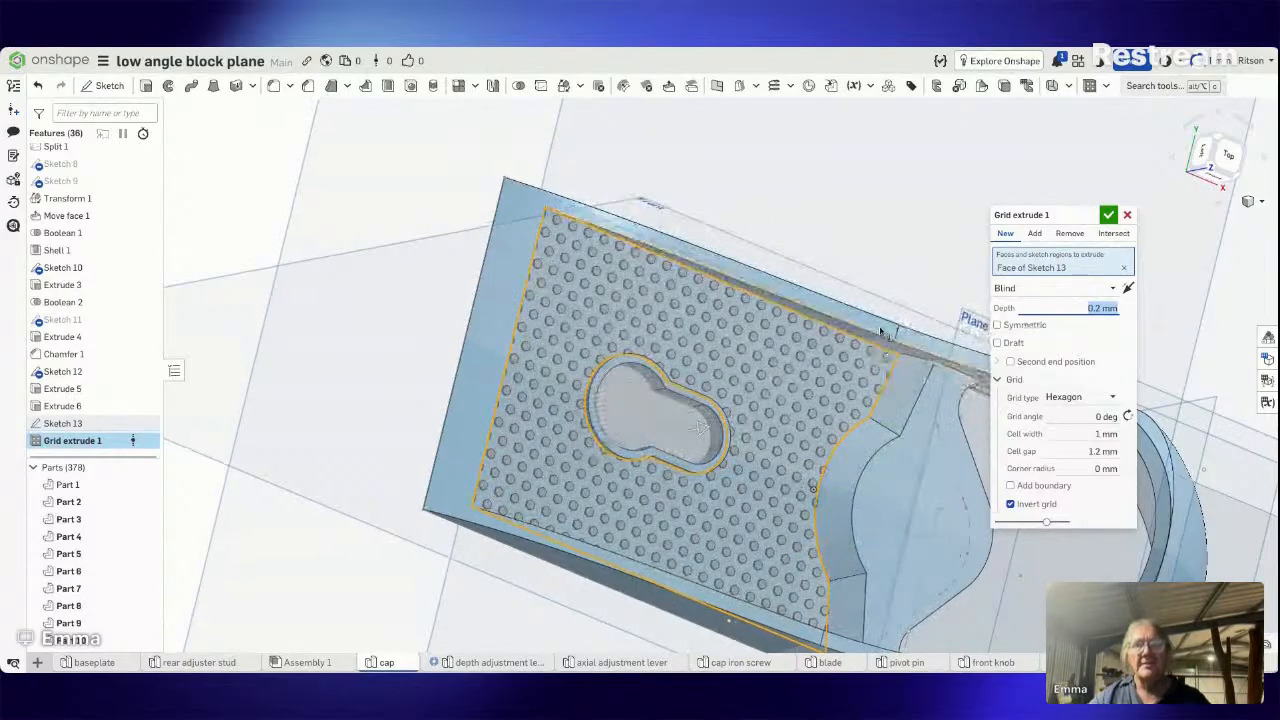
Try the Triangle grid type, switch to Square instead, and turn off Invert grid.
{"action": "left_click", "coordinate": [1110, 400]}
{"action": "left_click", "coordinate": [1066, 435]}
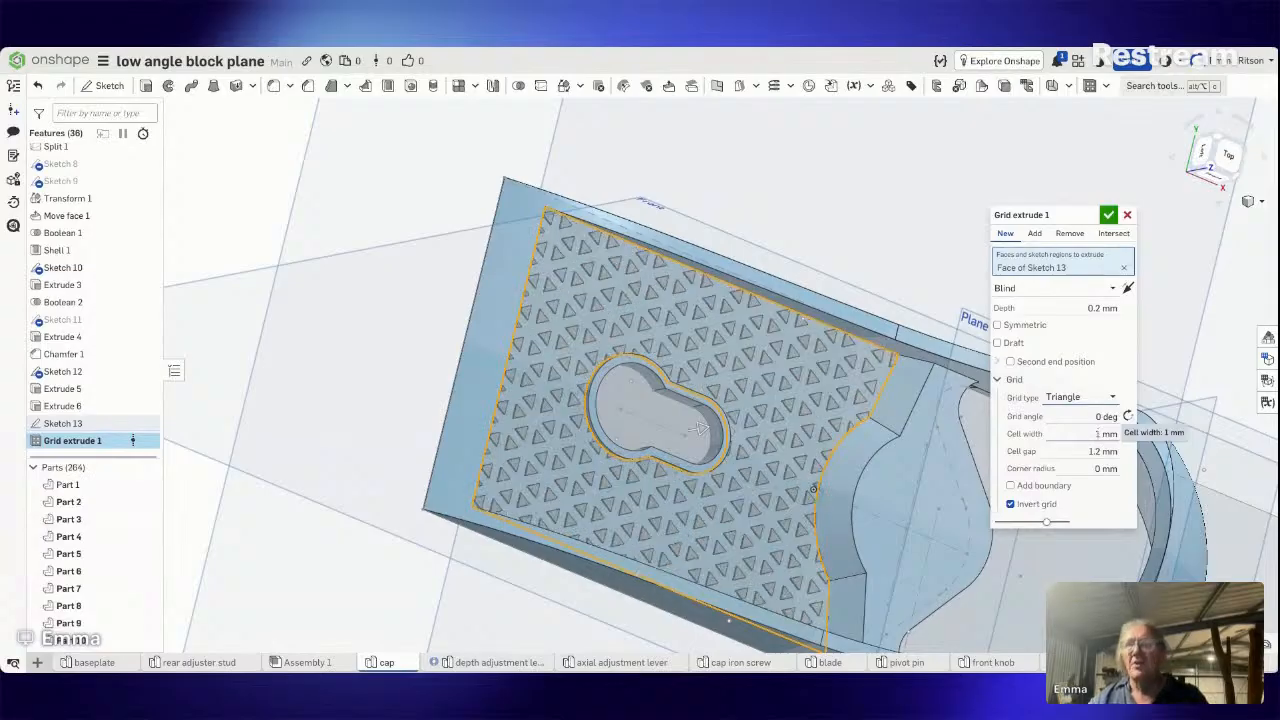
{"action": "left_click", "coordinate": [1093, 398]}
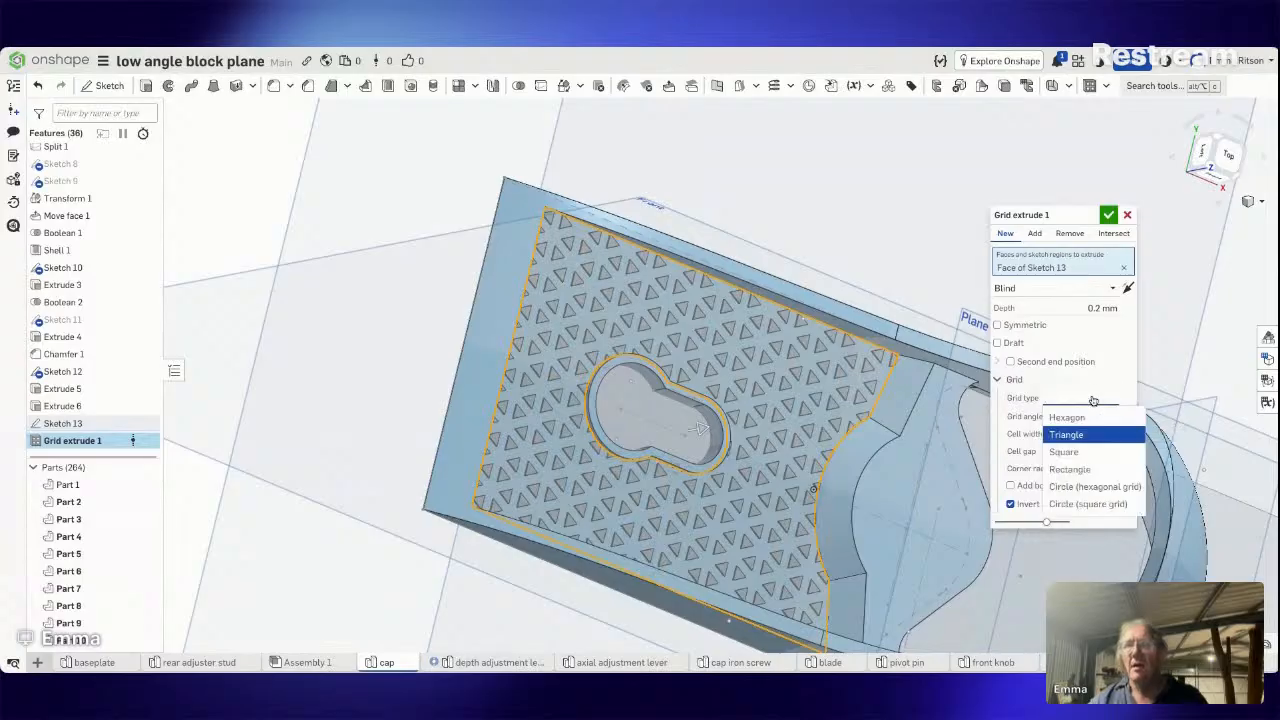
{"action": "left_click", "coordinate": [1099, 453]}
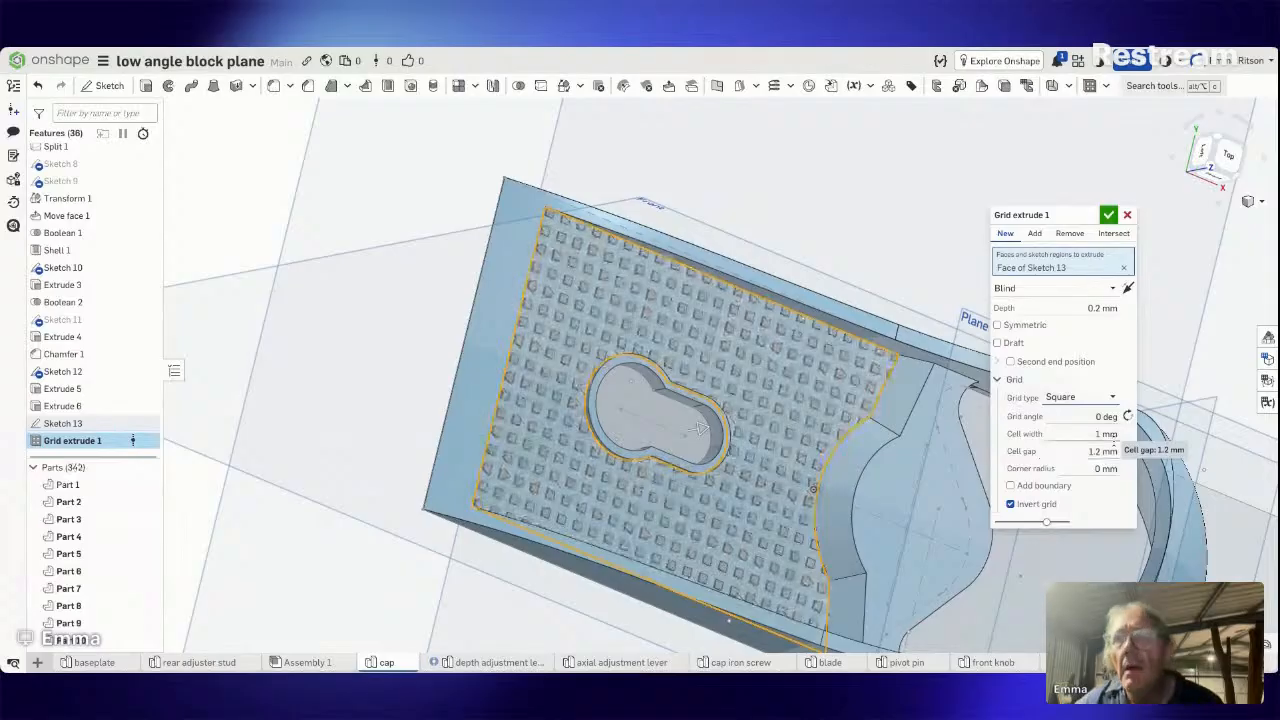
{"action": "left_click", "coordinate": [1013, 507]}
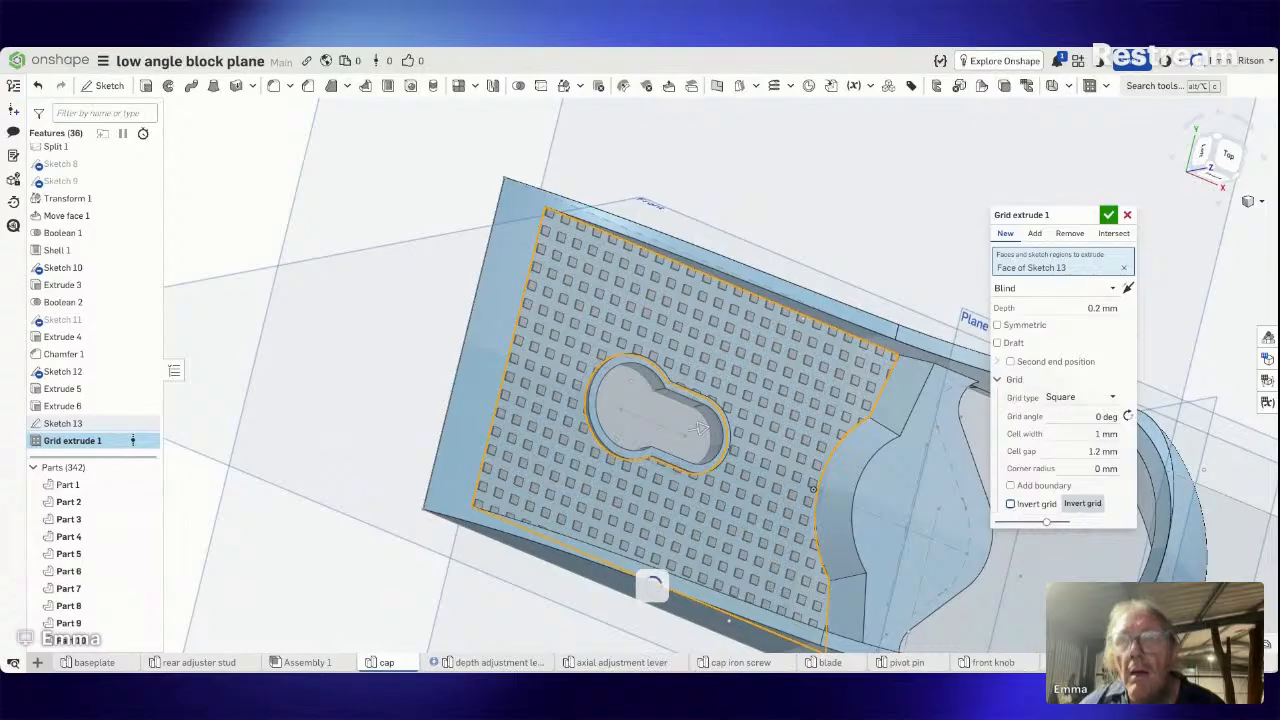
Set the square grid's cell gap to 0.3 mm.
{"action": "left_click", "coordinate": [1069, 451]}
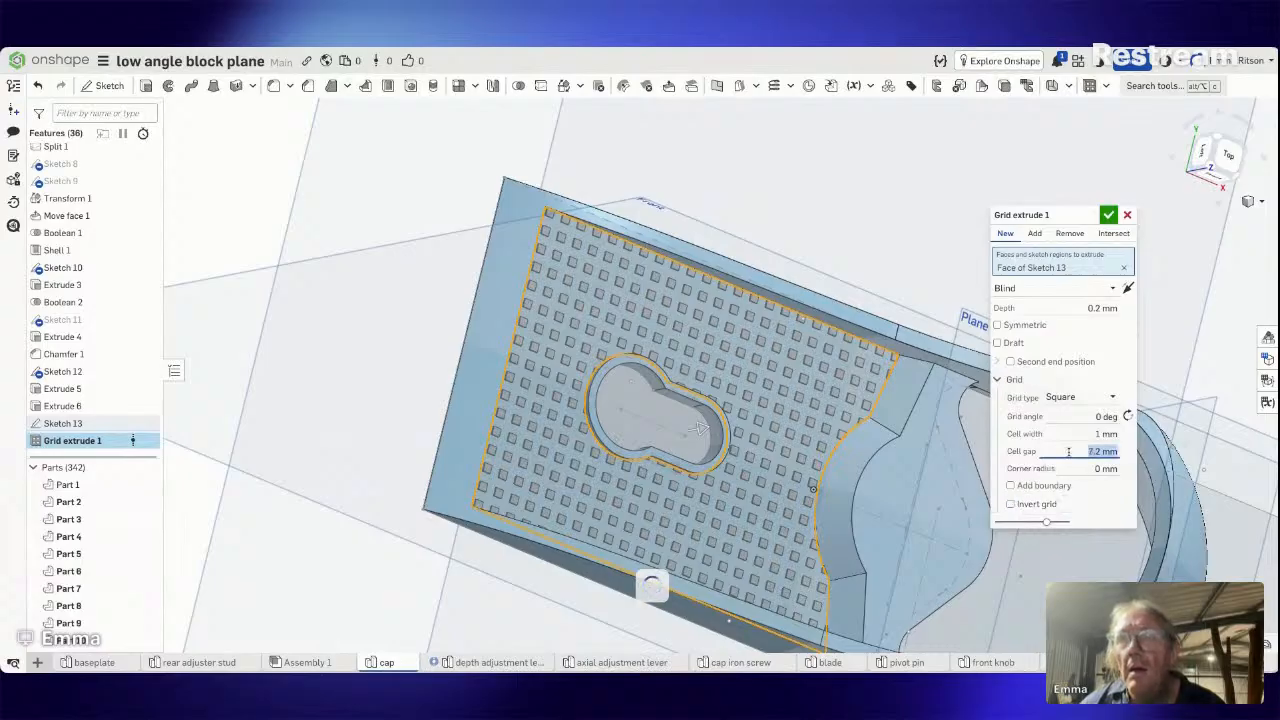
{"action": "type", "text": "0.3"}
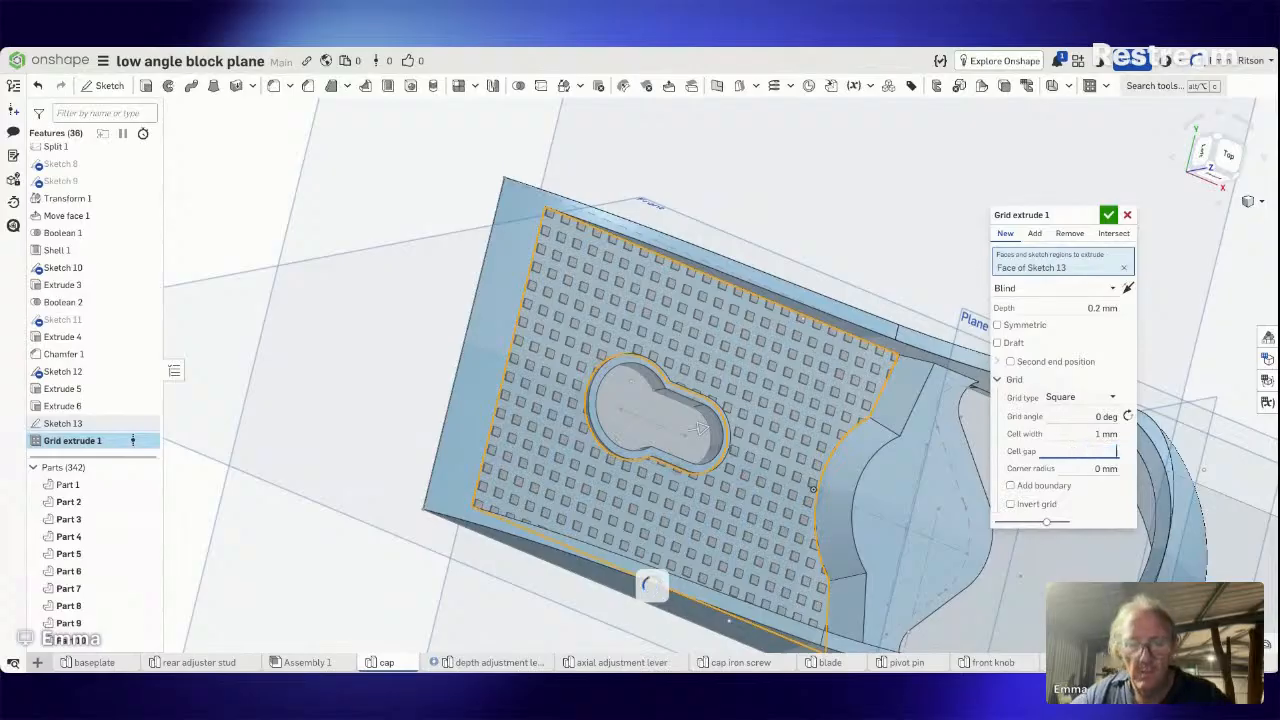
{"action": "key", "text": "Return"}
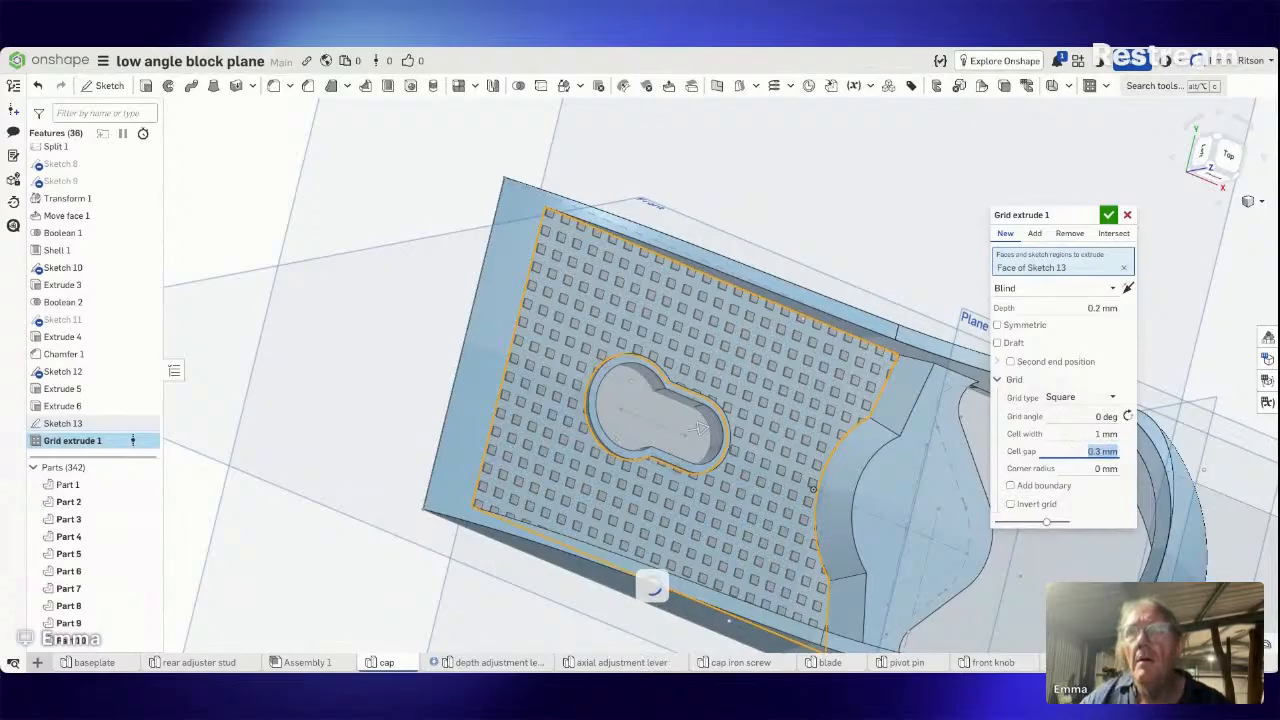
{"action": "left_click", "coordinate": [1098, 496]}
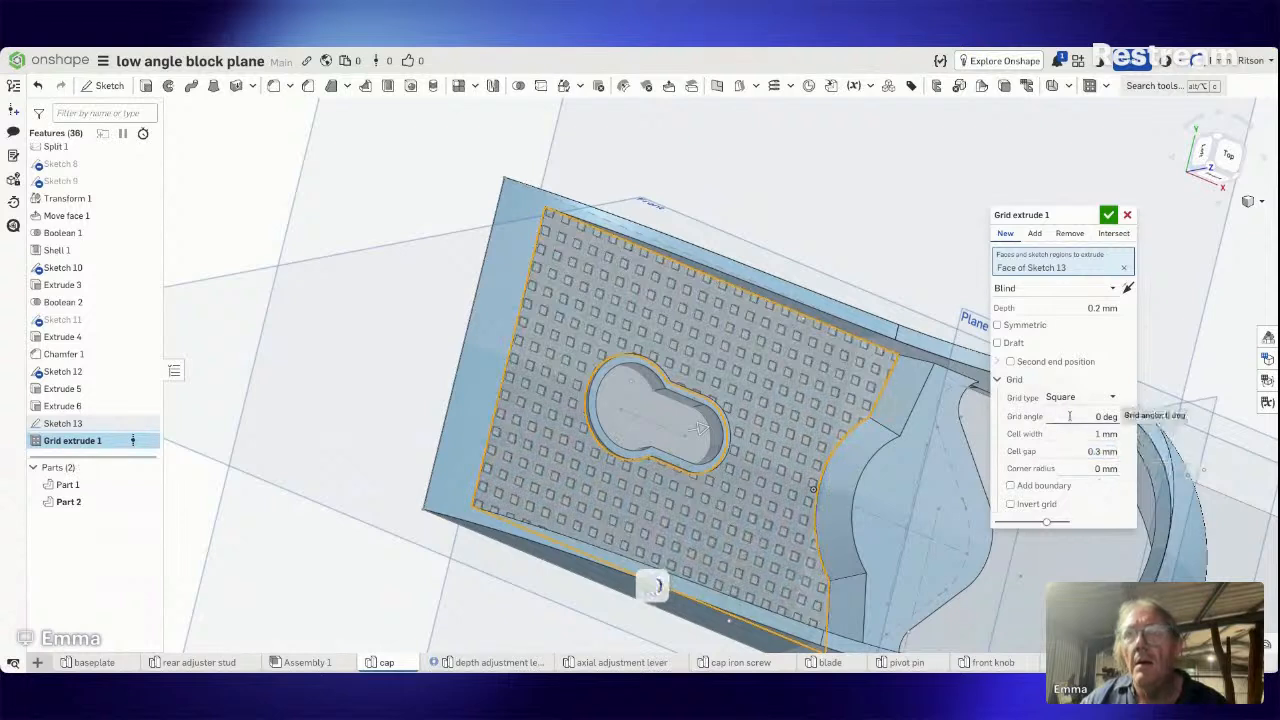
{"action": "left_click", "coordinate": [1082, 466]}
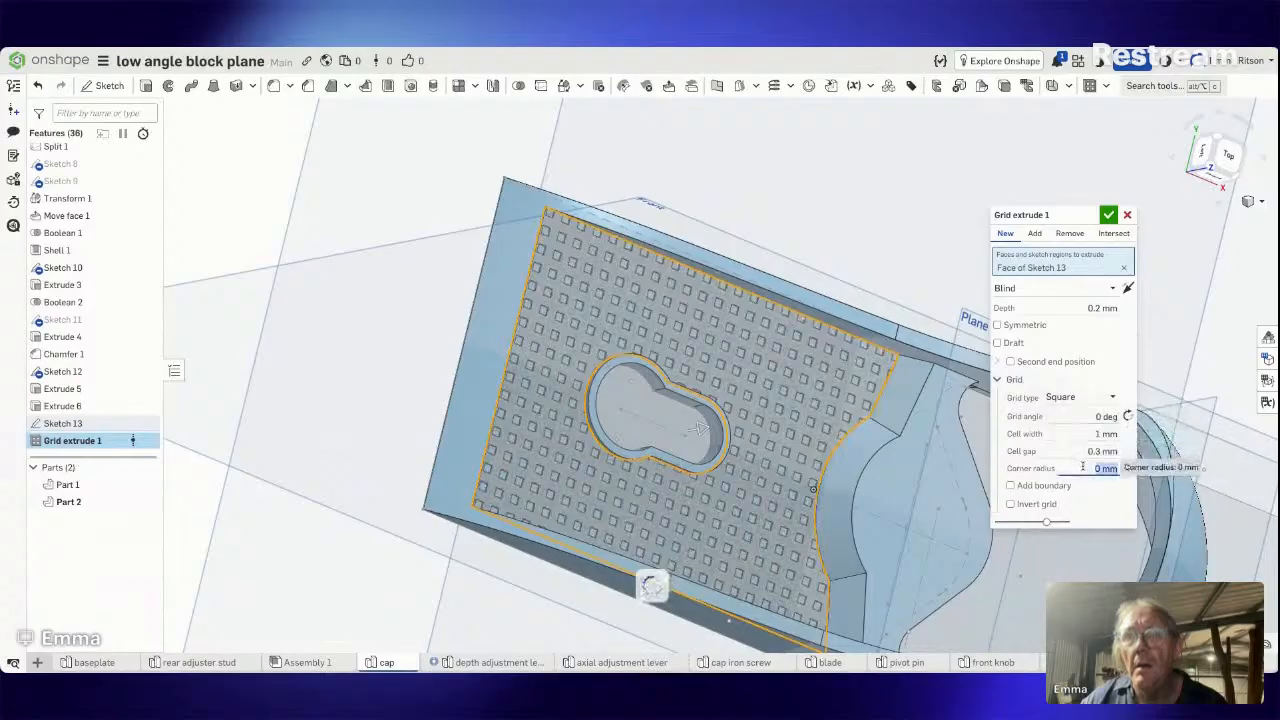
{"action": "left_click", "coordinate": [1098, 505]}
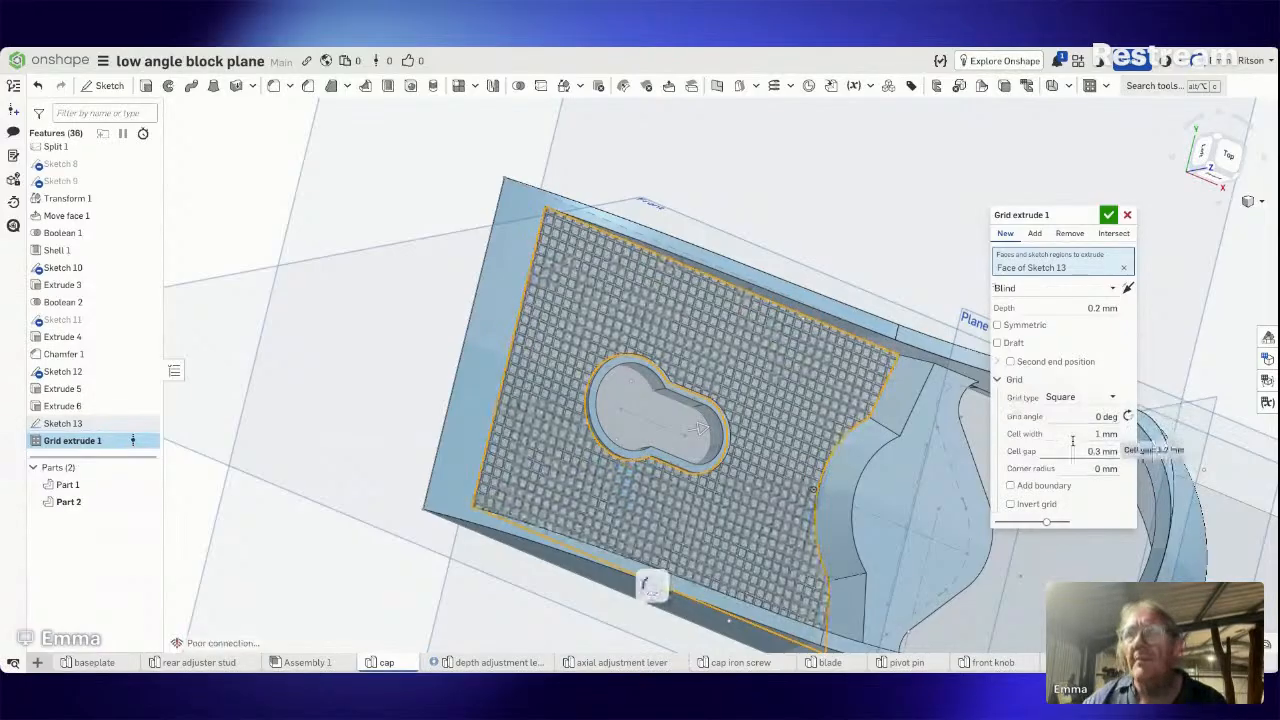
Set the square grid's angle to 45 degrees and invert the grid, keeping the Blind end type.
{"action": "left_click", "coordinate": [1090, 416]}
{"action": "type", "text": "45"}
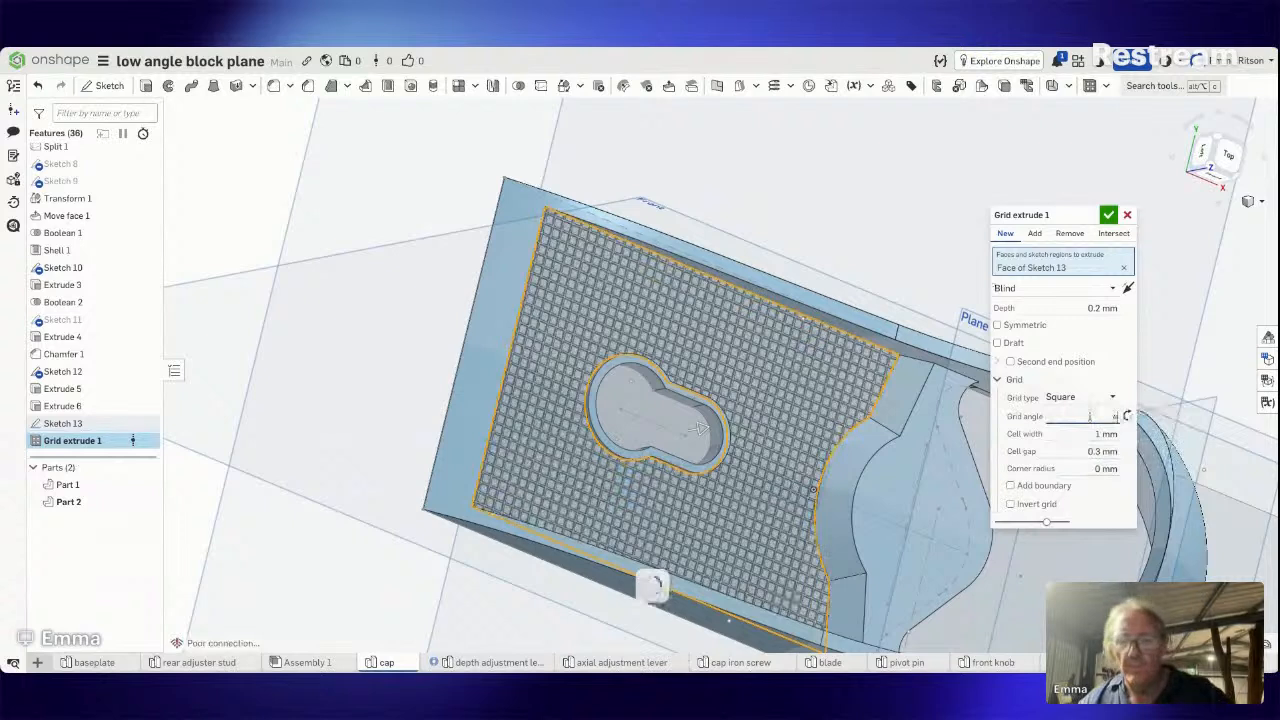
{"action": "key", "text": "Return"}
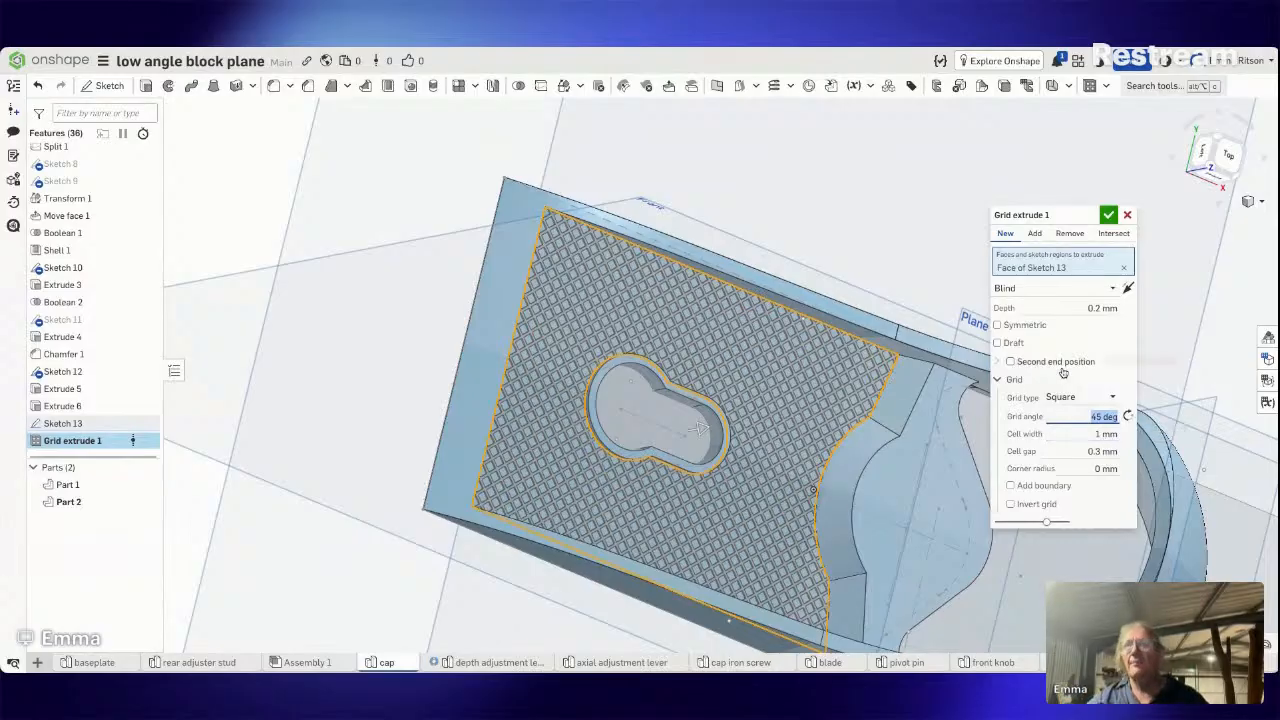
{"action": "left_click", "coordinate": [1011, 506]}
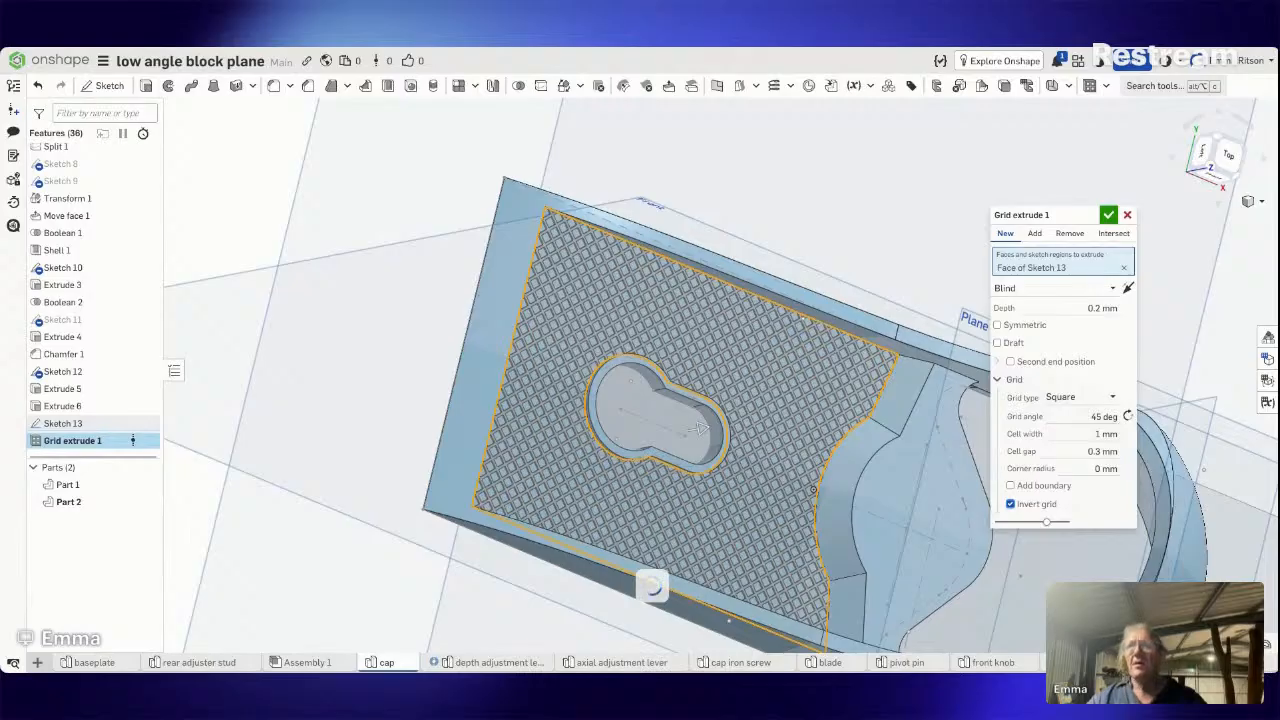
{"action": "left_click", "coordinate": [1101, 285]}
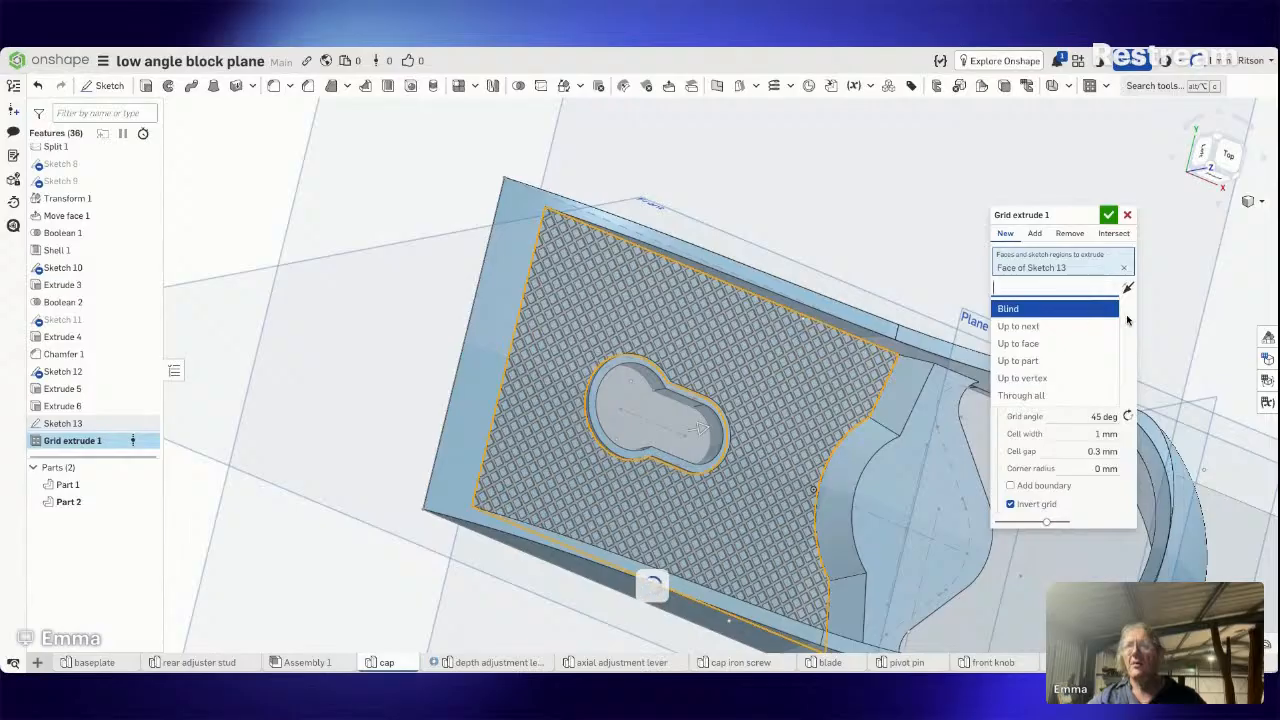
{"action": "left_click", "coordinate": [1128, 320]}
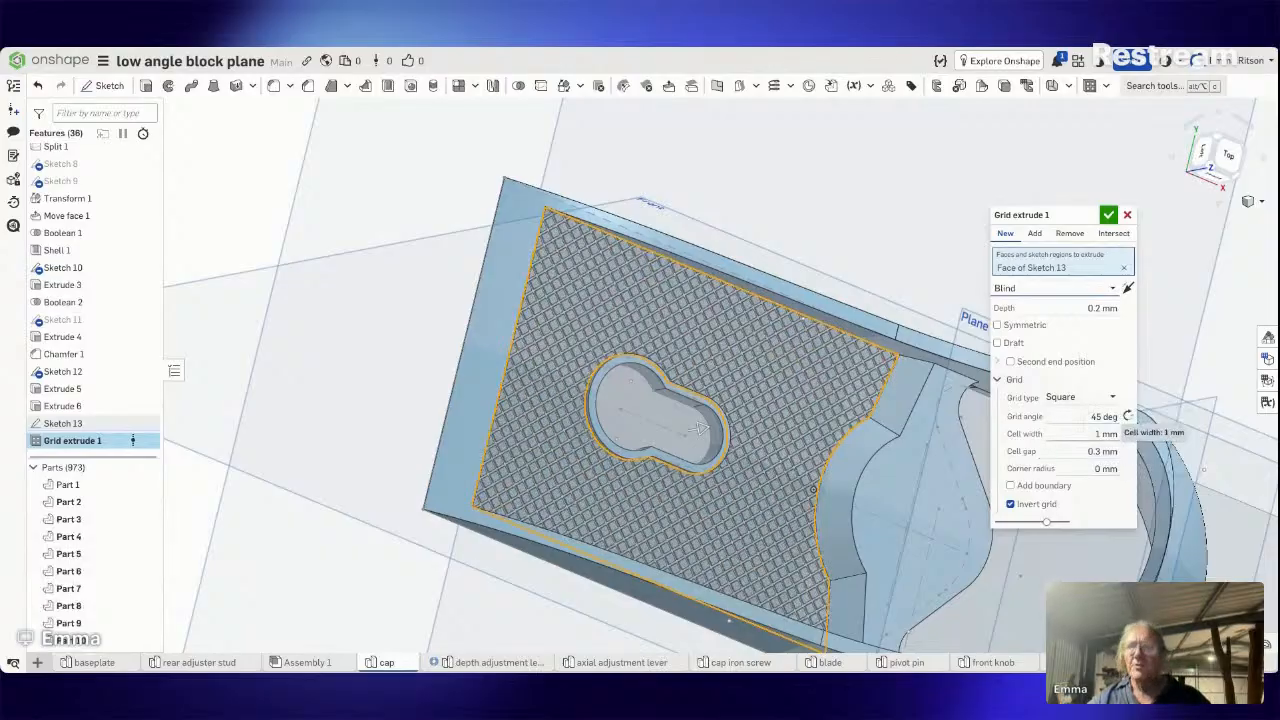
Set the grid's cell width to 0.8 mm and accept the grid extrude.
{"action": "left_click", "coordinate": [1106, 434]}
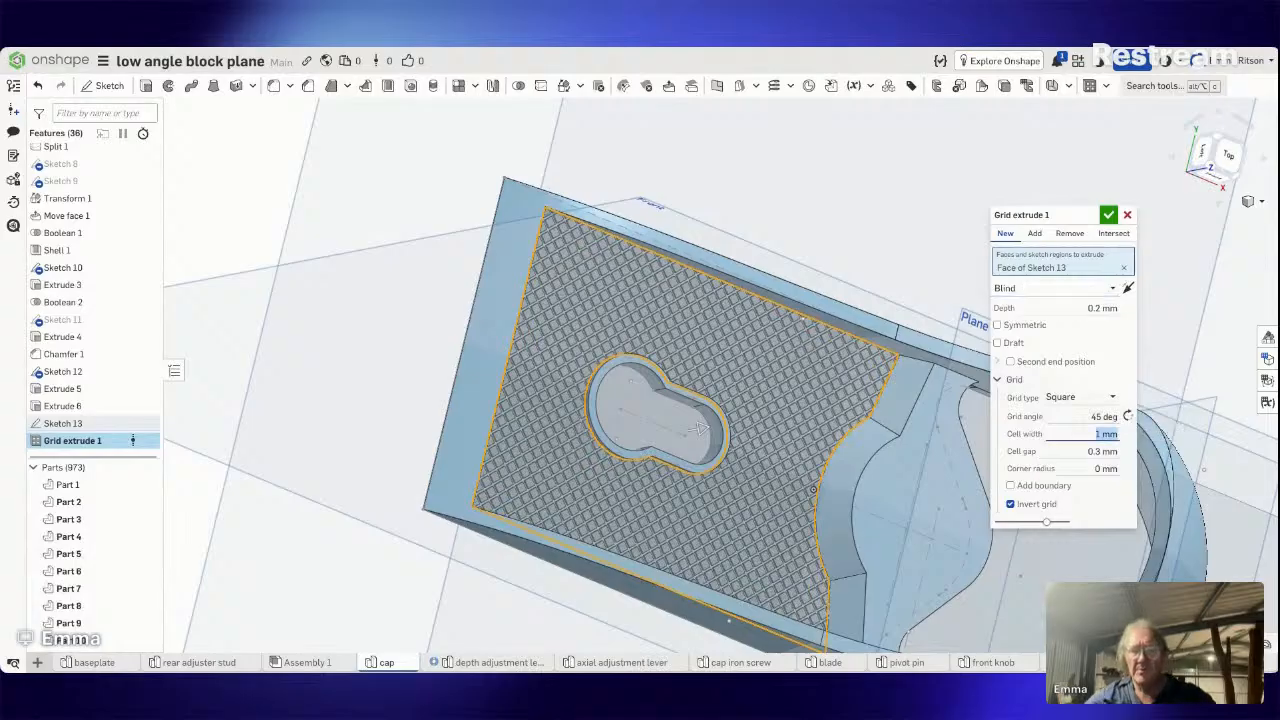
{"action": "type", "text": "0.8"}
{"action": "key", "text": "Return"}
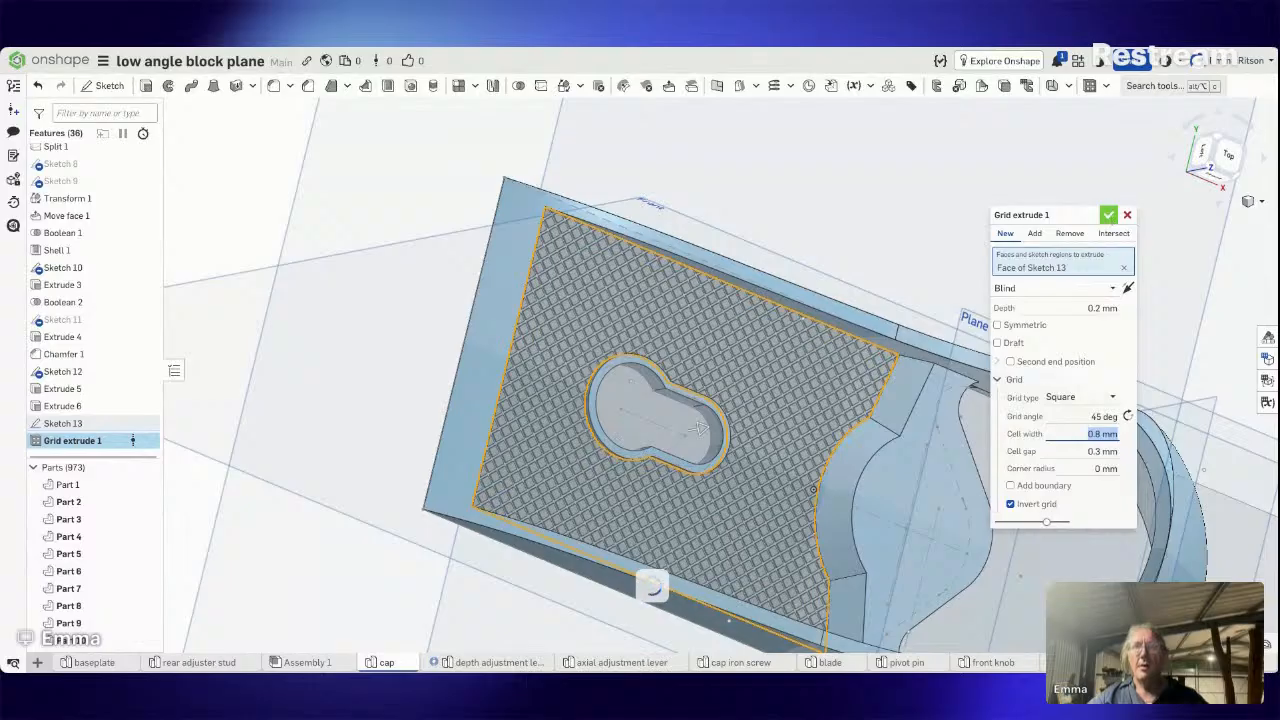
{"action": "left_click", "coordinate": [1108, 214]}
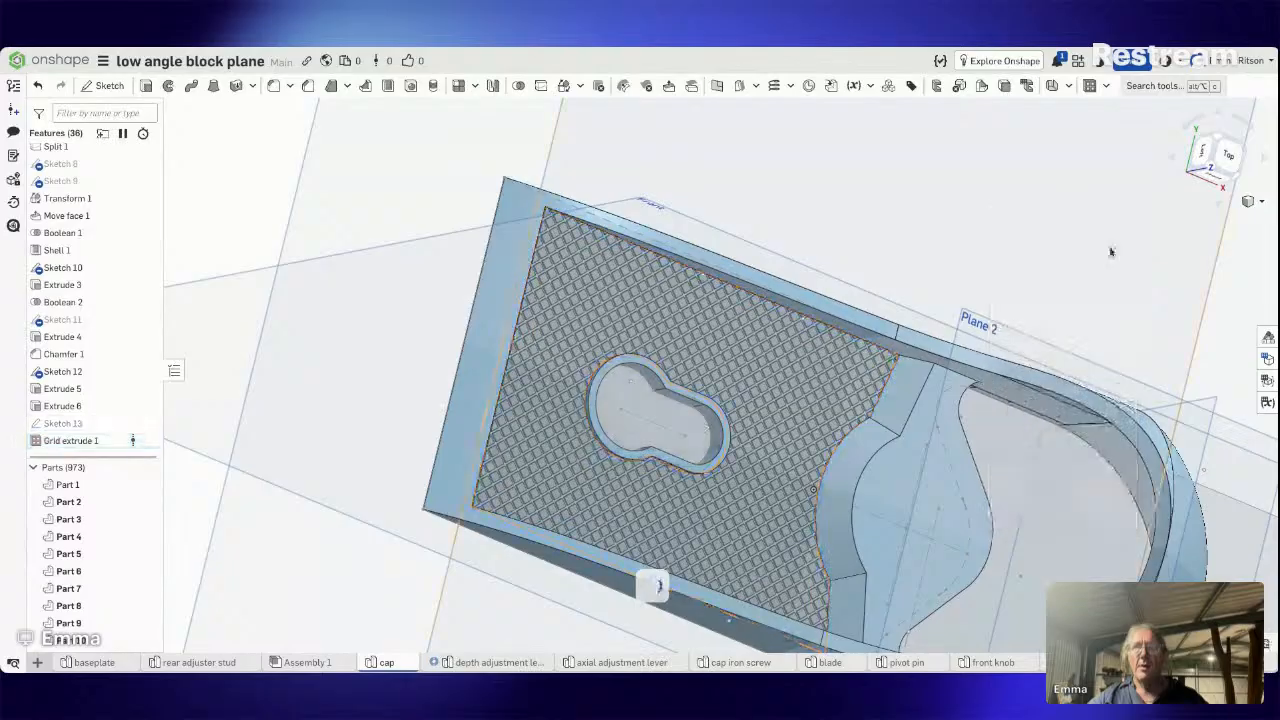
Try to add an appearance to the flat outer side face of the cap.
{"action": "mouse_move", "coordinate": [965, 317]}
{"action": "right_mouse_down"}
{"action": "mouse_move", "coordinate": [989, 266]}
{"action": "mouse_move", "coordinate": [950, 301]}
{"action": "mouse_move", "coordinate": [986, 300]}
{"action": "mouse_move", "coordinate": [982, 310]}
{"action": "mouse_move", "coordinate": [1125, 390]}
{"action": "mouse_move", "coordinate": [1131, 372]}
{"action": "mouse_move", "coordinate": [1066, 378]}
{"action": "mouse_move", "coordinate": [1074, 400]}
{"action": "right_mouse_up"}
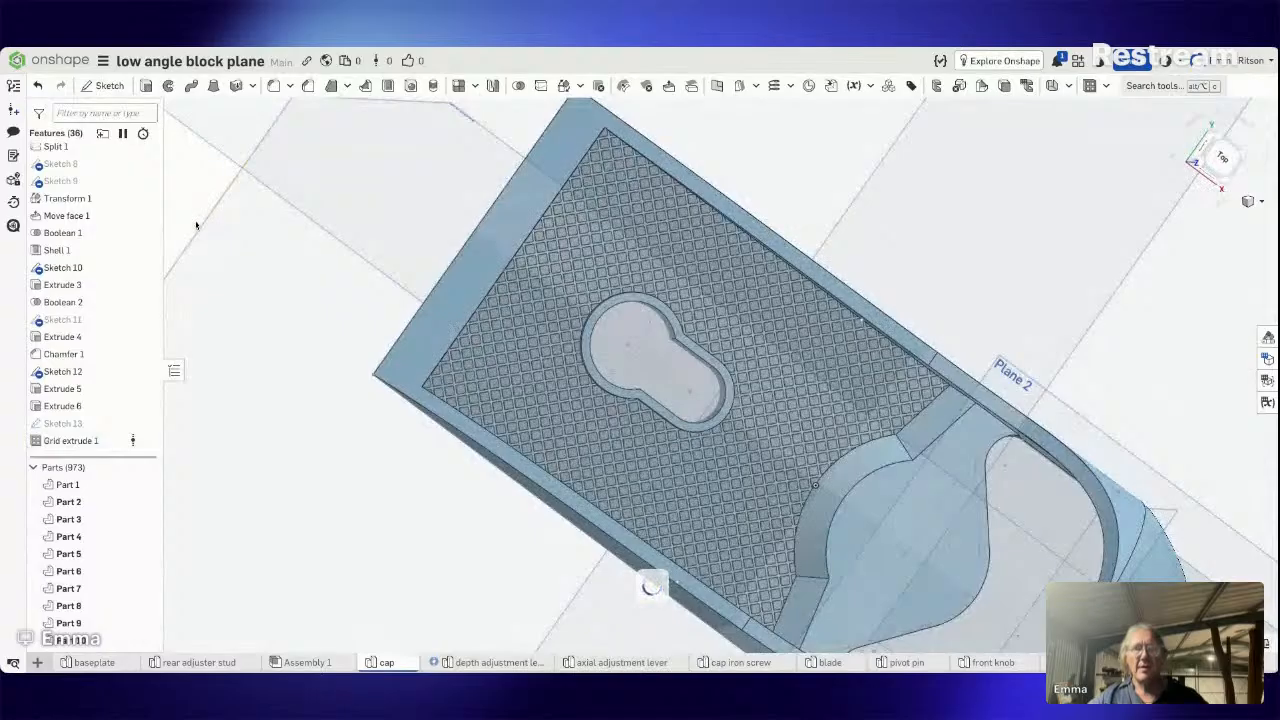
{"action": "right_click_drag", "start_coordinate": [909, 149], "coordinate": [949, 196]}
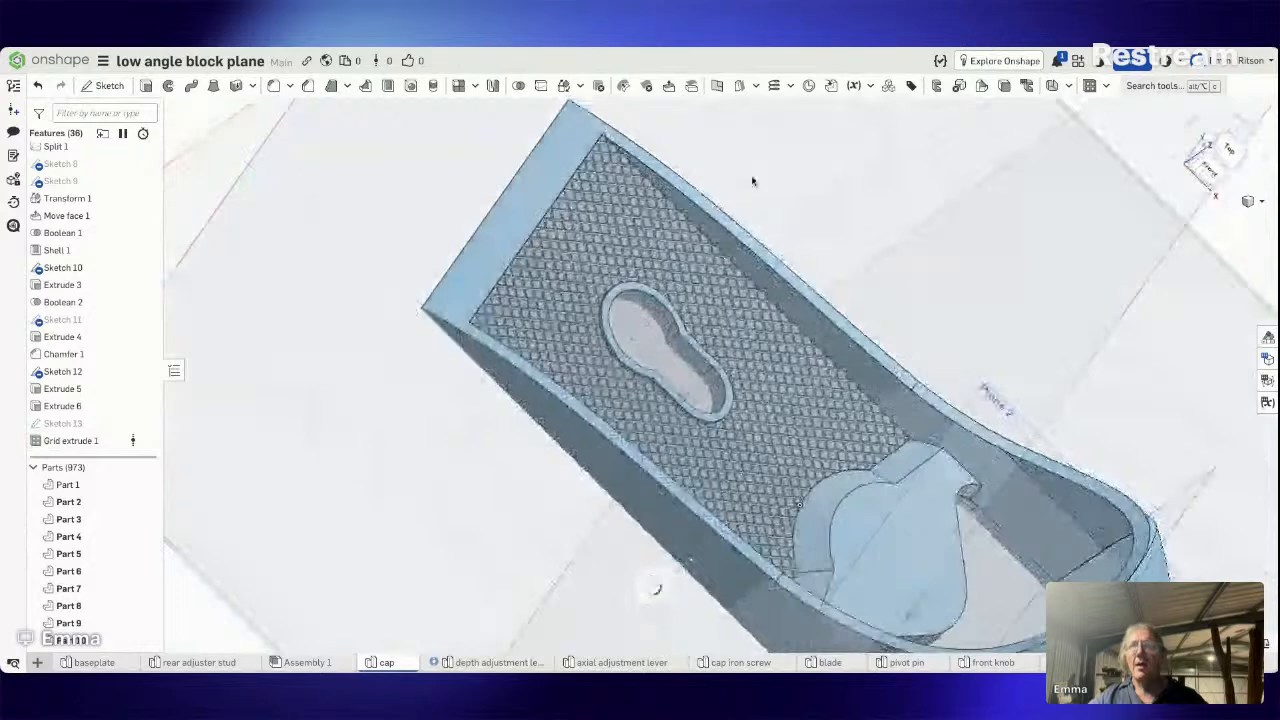
{"action": "left_click", "coordinate": [1212, 152]}
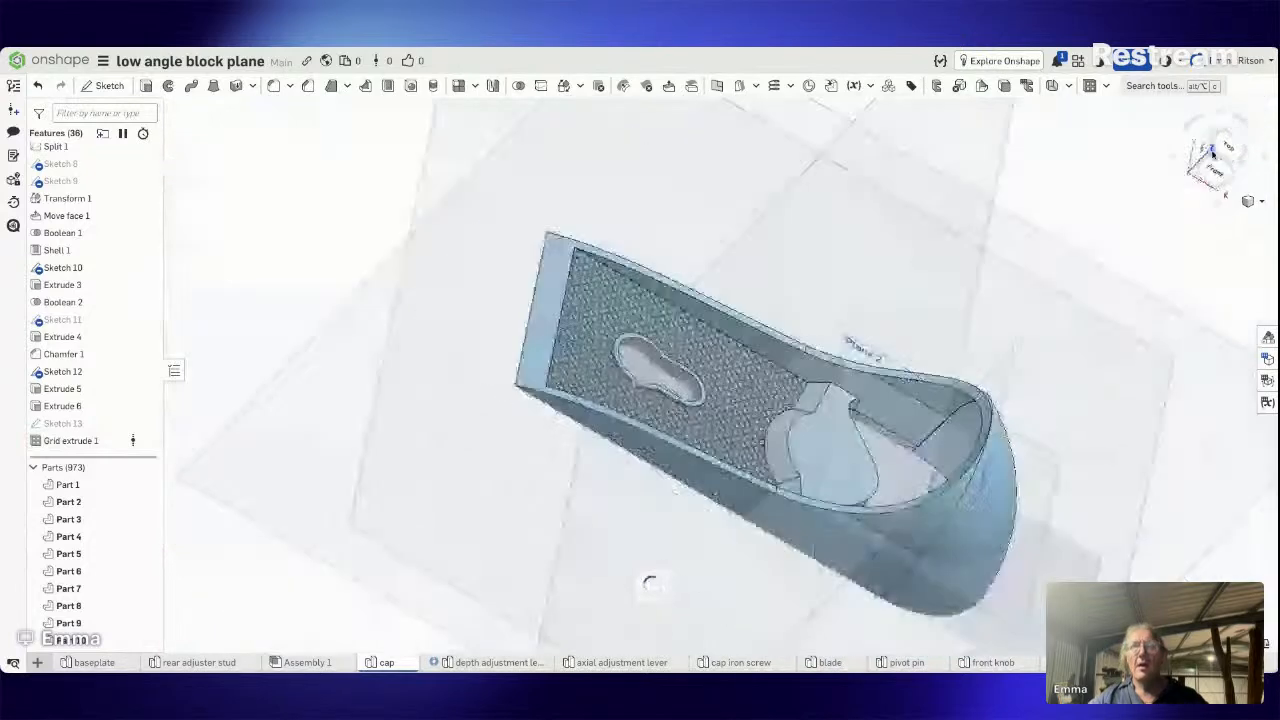
{"action": "scroll", "coordinate": [733, 340], "scroll_direction": "up", "scroll_amount": 3}
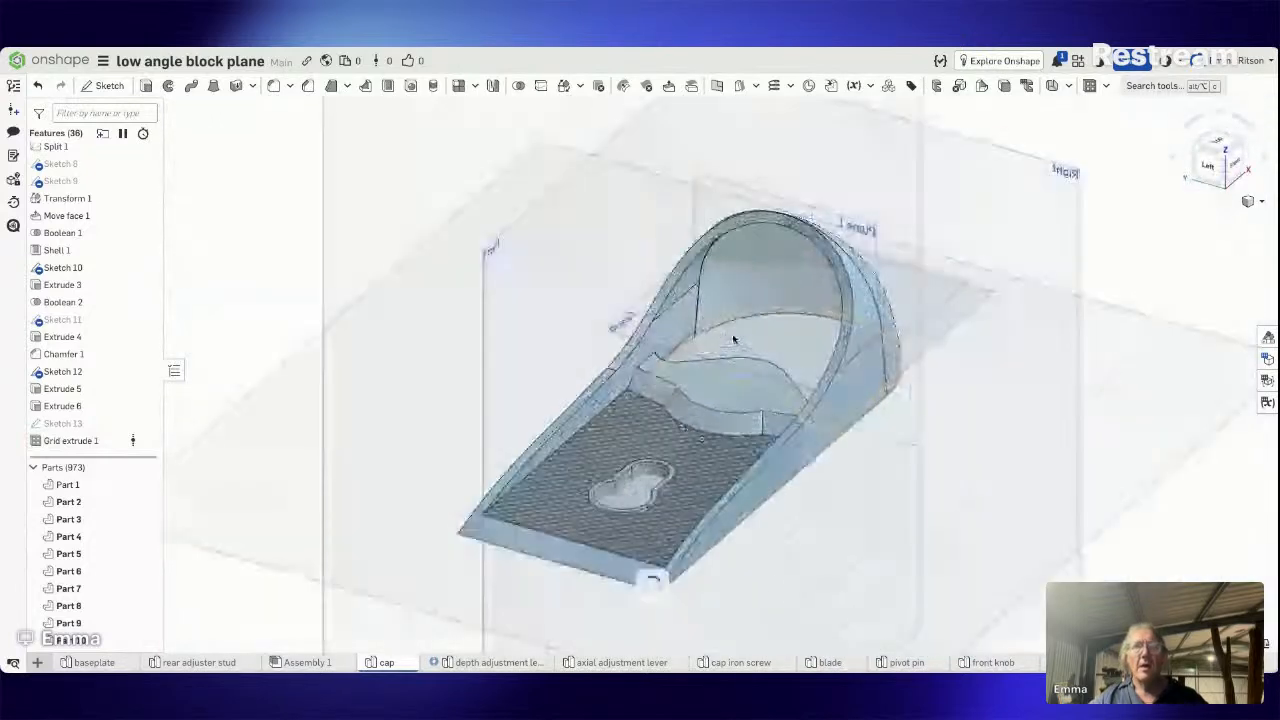
{"action": "scroll", "coordinate": [735, 338], "scroll_direction": "up", "scroll_amount": 3}
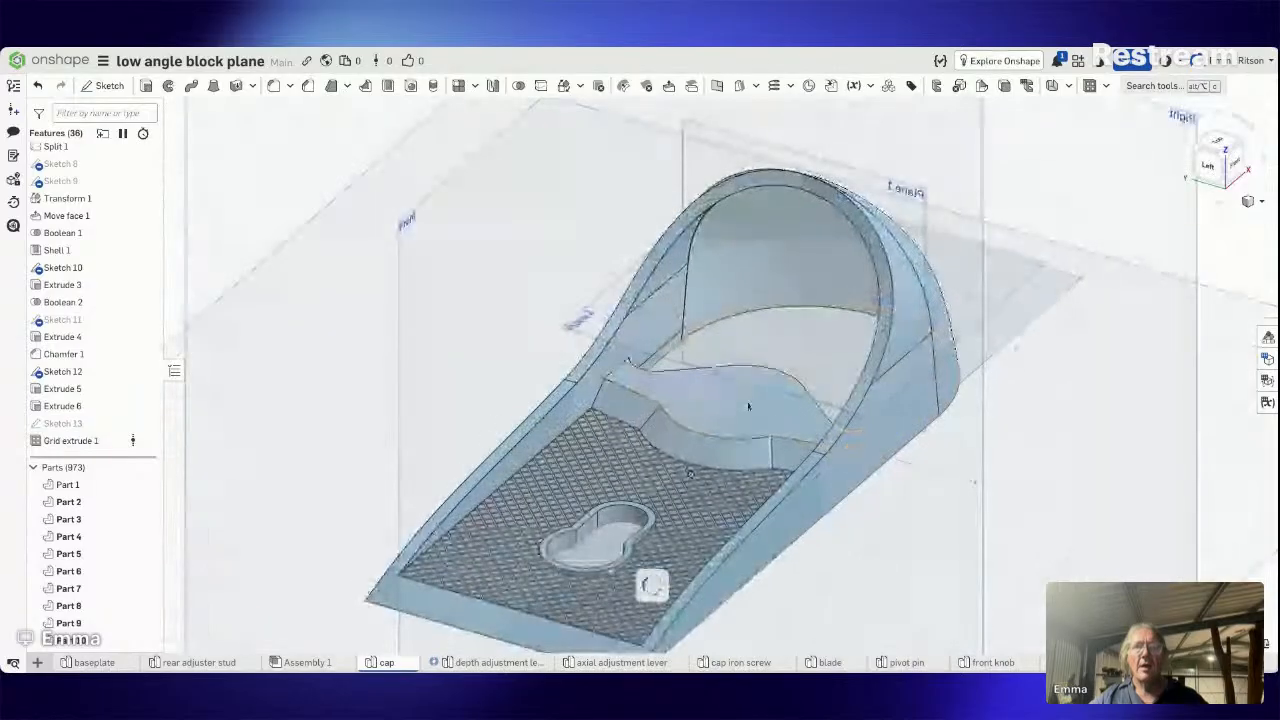
{"action": "right_click", "coordinate": [899, 411]}
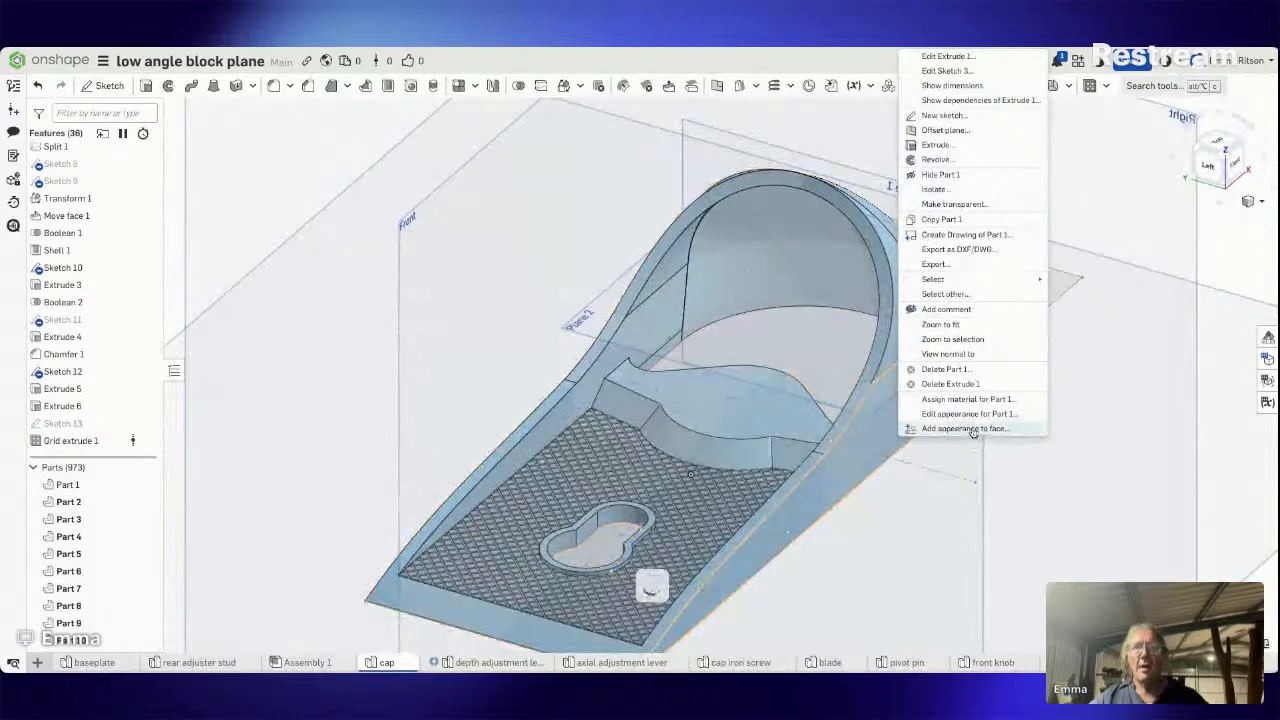
{"action": "left_click", "coordinate": [976, 430]}
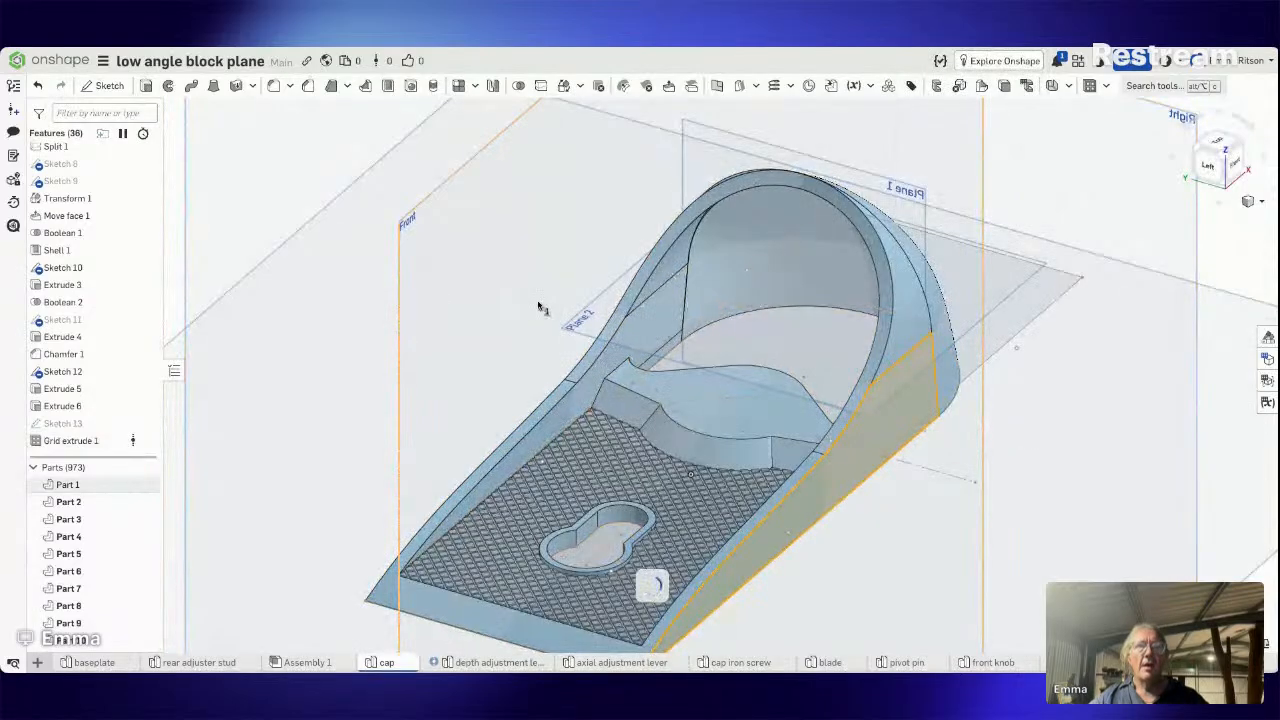
{"action": "left_click", "coordinate": [1237, 272]}
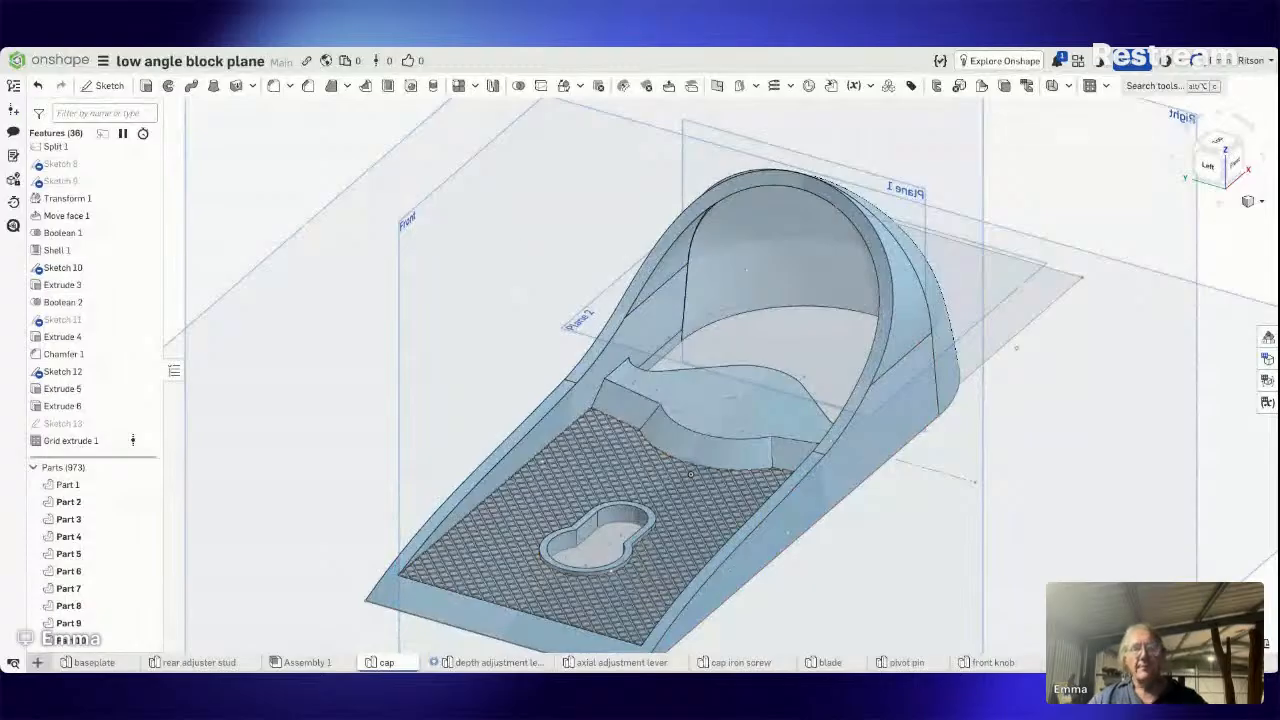
Reload the document page and reopen the low angle block plane document from the documents list.
{"action": "key", "text": "F5"}
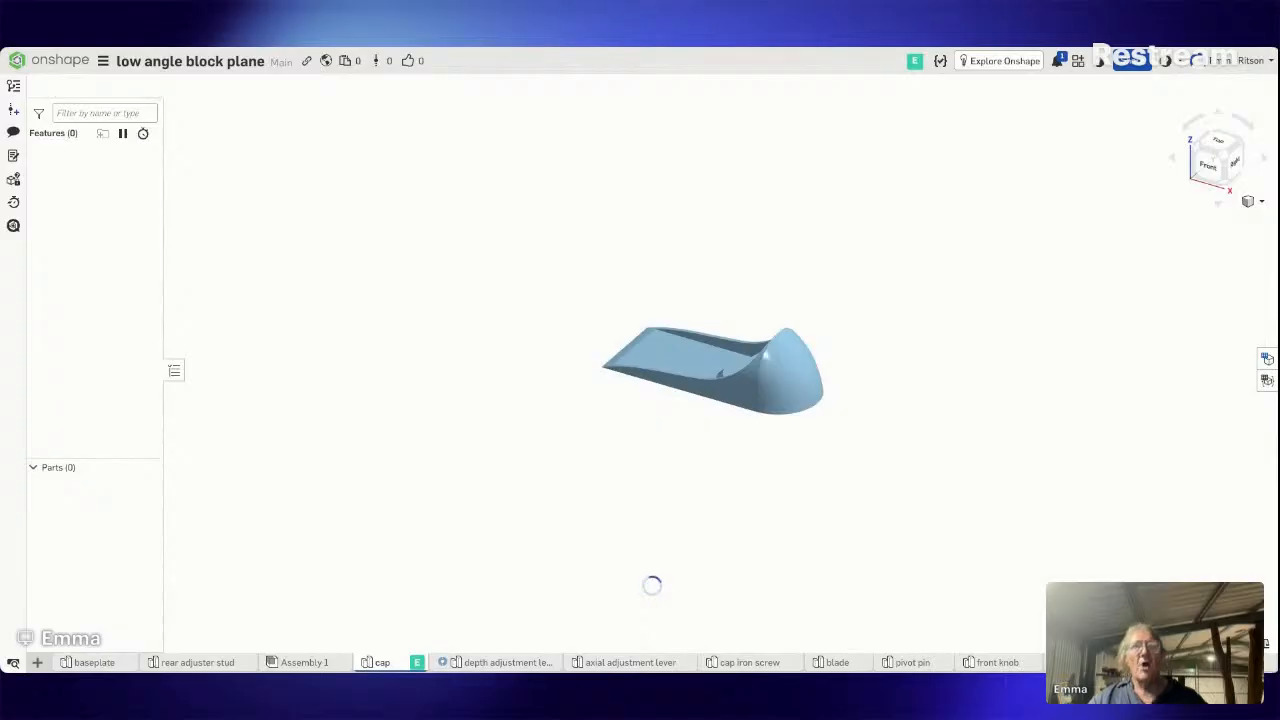
{"action": "right_click_drag", "start_coordinate": [530, 342], "coordinate": [572, 352]}
{"action": "right_click_drag", "start_coordinate": [524, 313], "coordinate": [503, 274]}
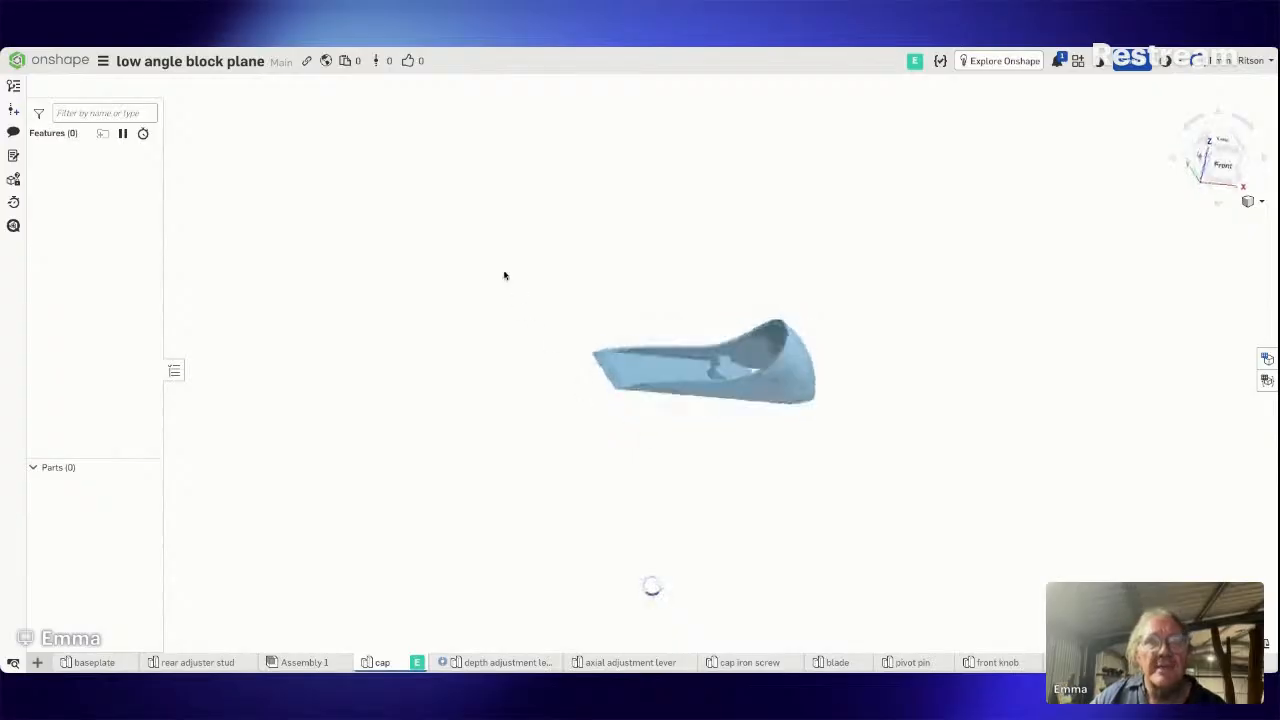
{"action": "left_click", "coordinate": [1207, 143]}
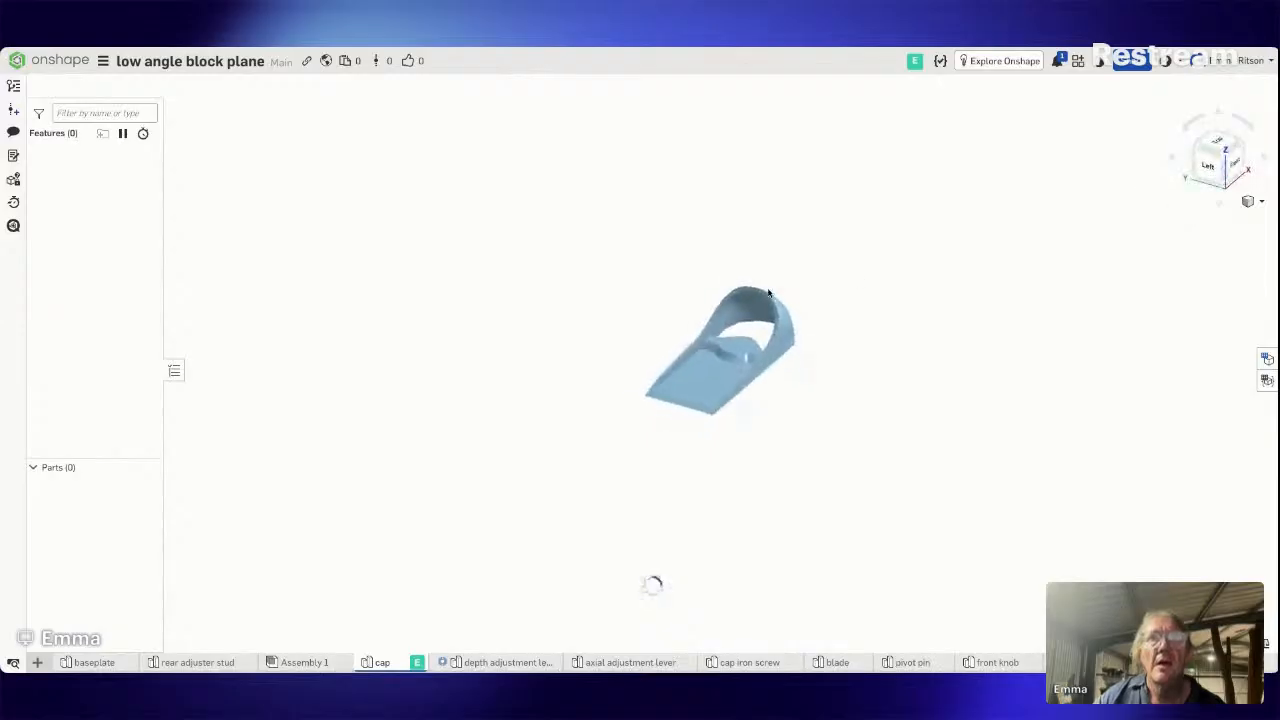
{"action": "scroll", "coordinate": [769, 293], "scroll_direction": "up", "scroll_amount": 5}
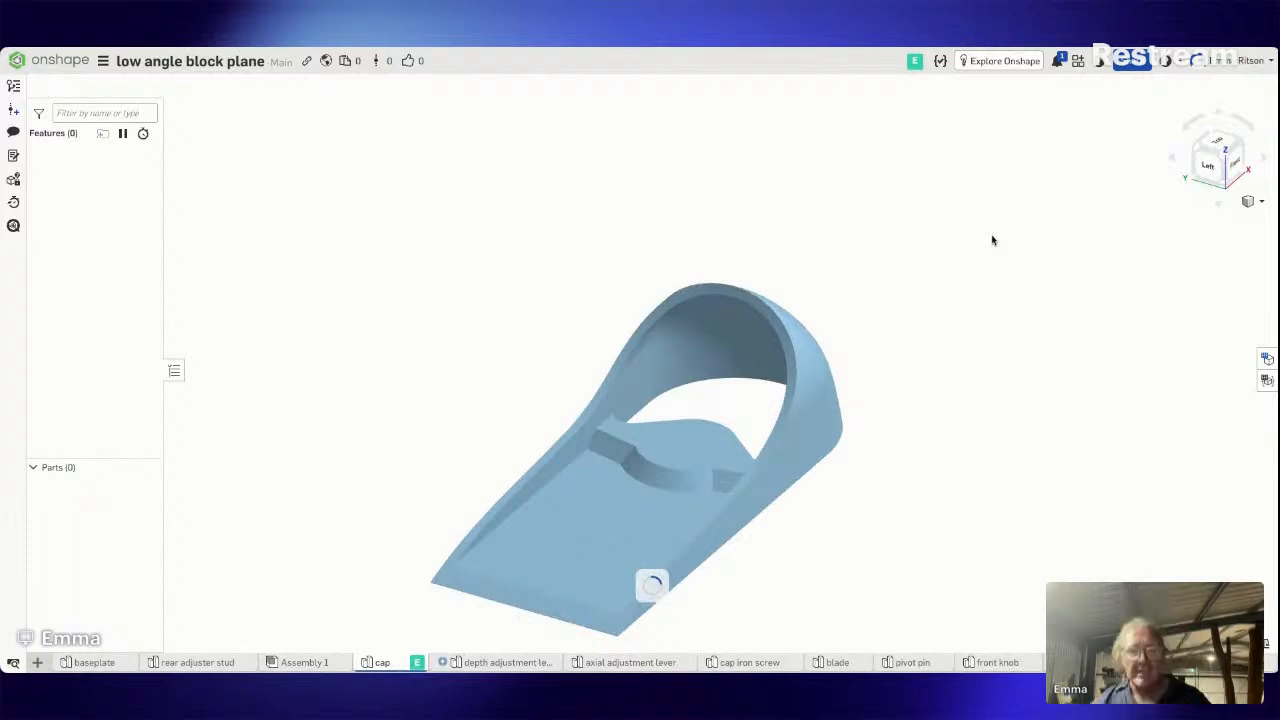
{"action": "mouse_move", "coordinate": [415, 662]}
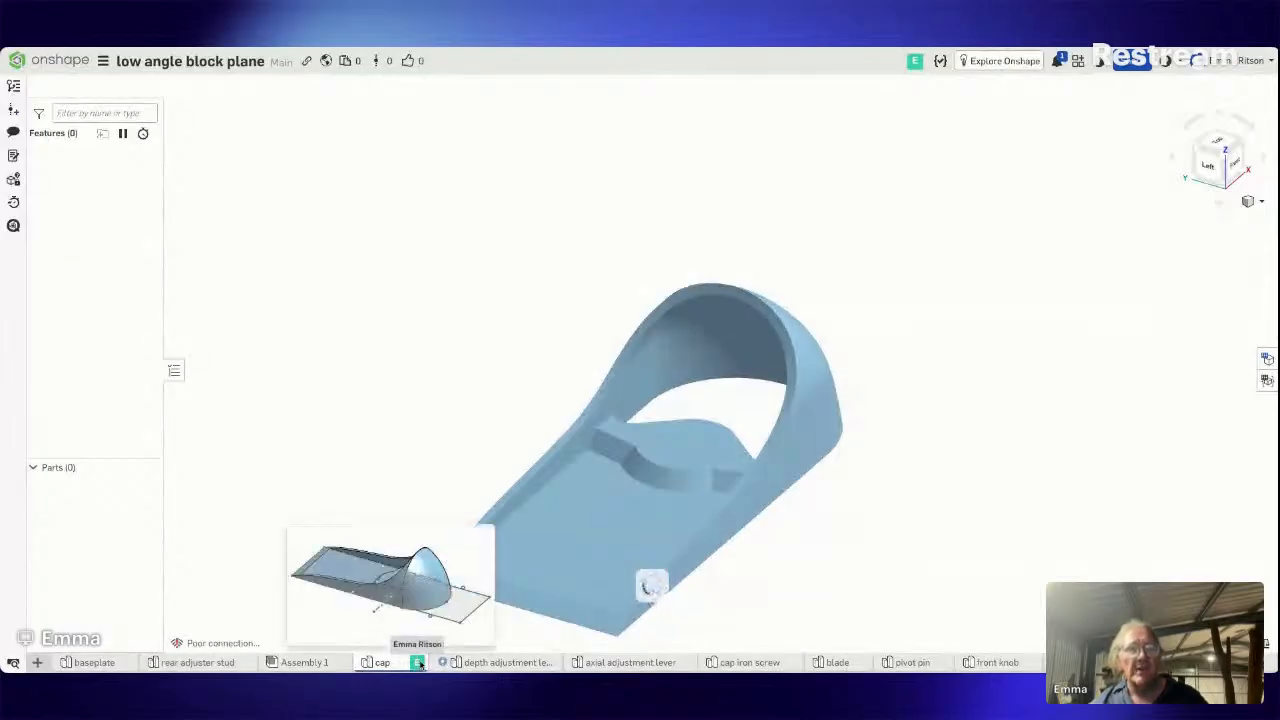
{"action": "left_click_drag", "start_coordinate": [369, 568], "coordinate": [346, 593]}
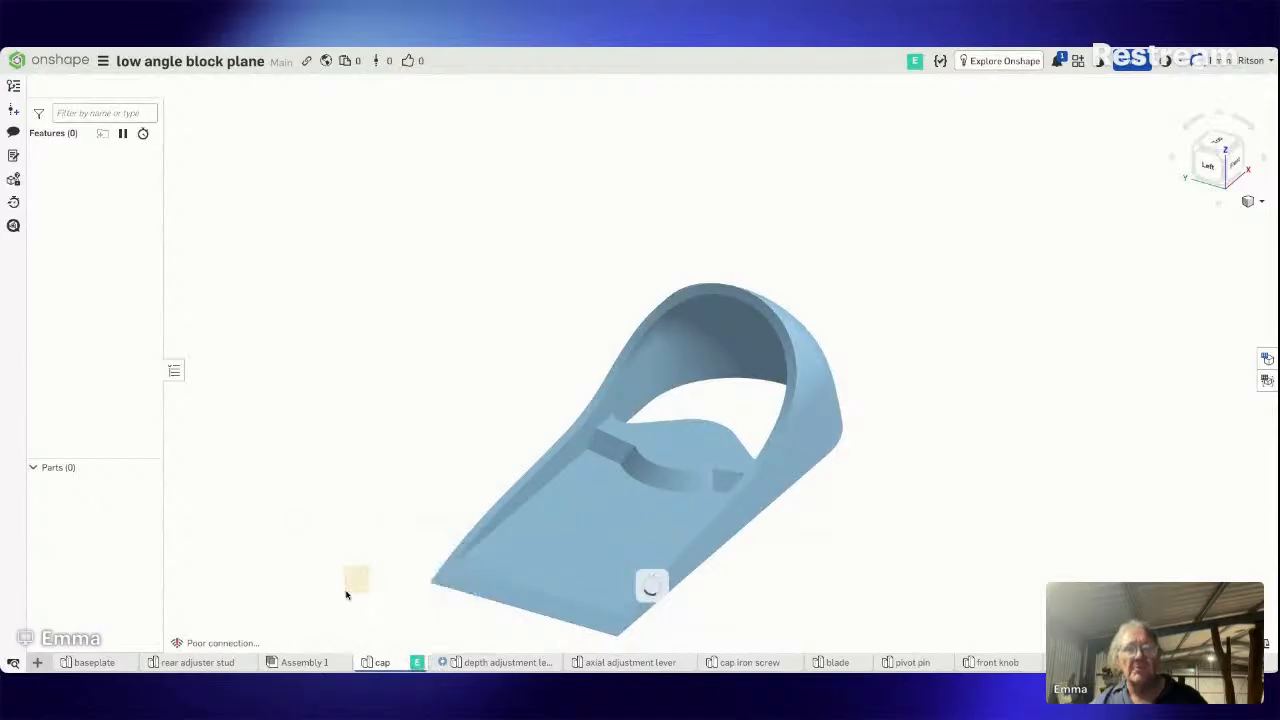
{"action": "right_click_drag", "start_coordinate": [348, 592], "coordinate": [411, 574]}
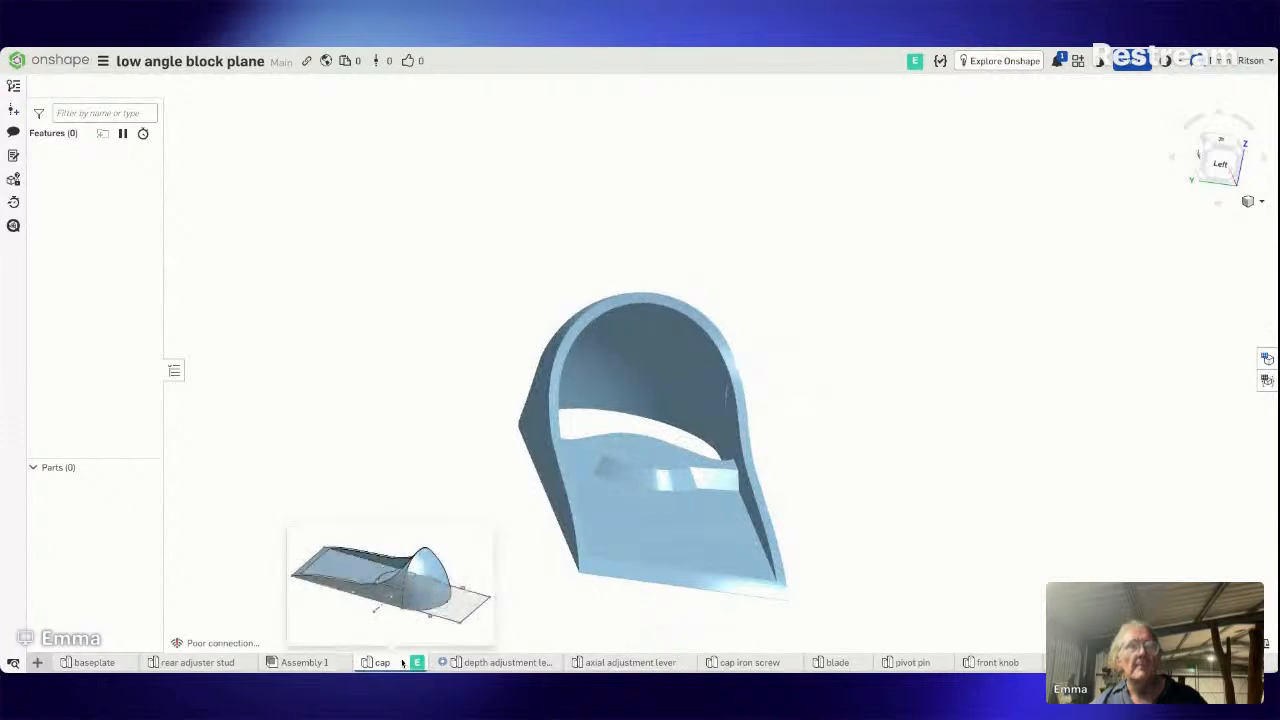
{"action": "left_click", "coordinate": [70, 63]}
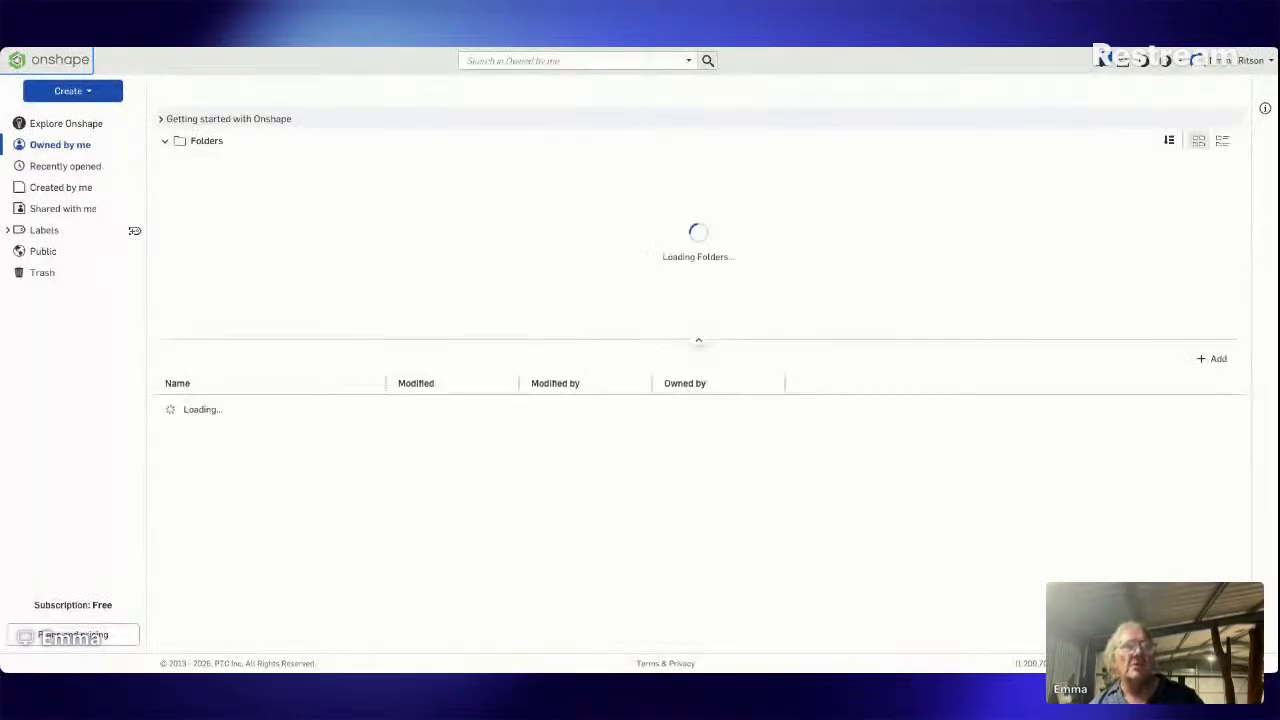
{"action": "left_click", "coordinate": [262, 305]}
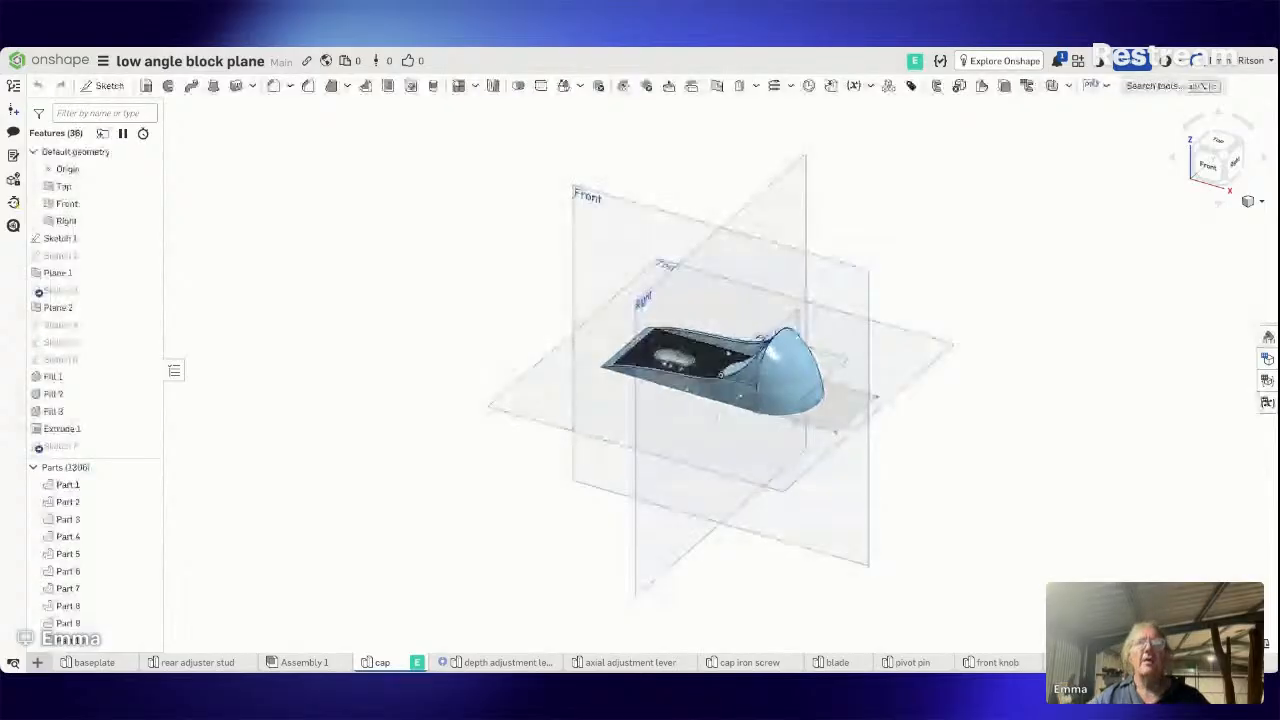
Examine the textured grid on the cap's recessed floor around the keyhole opening, close up and in the Top view.
{"action": "scroll", "coordinate": [667, 417], "scroll_direction": "down", "scroll_amount": 1}
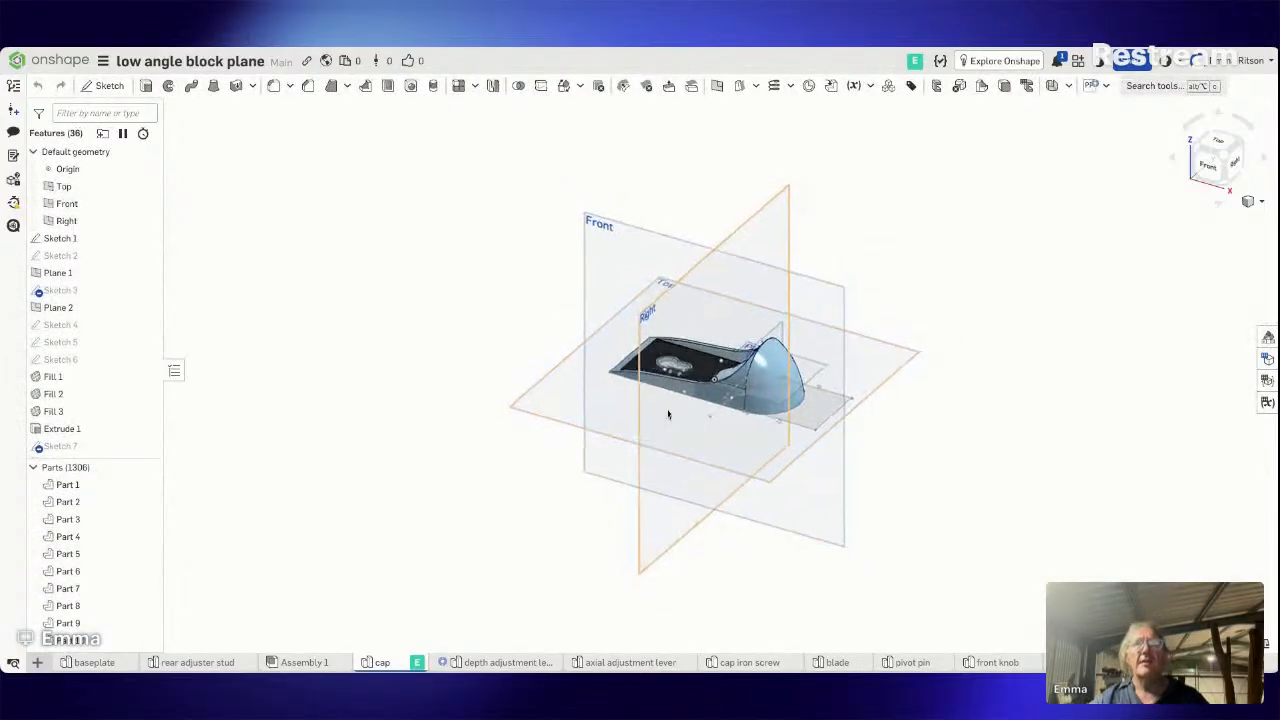
{"action": "scroll", "coordinate": [667, 418], "scroll_direction": "up", "scroll_amount": 6}
{"action": "right_click_drag", "start_coordinate": [667, 423], "coordinate": [732, 472]}
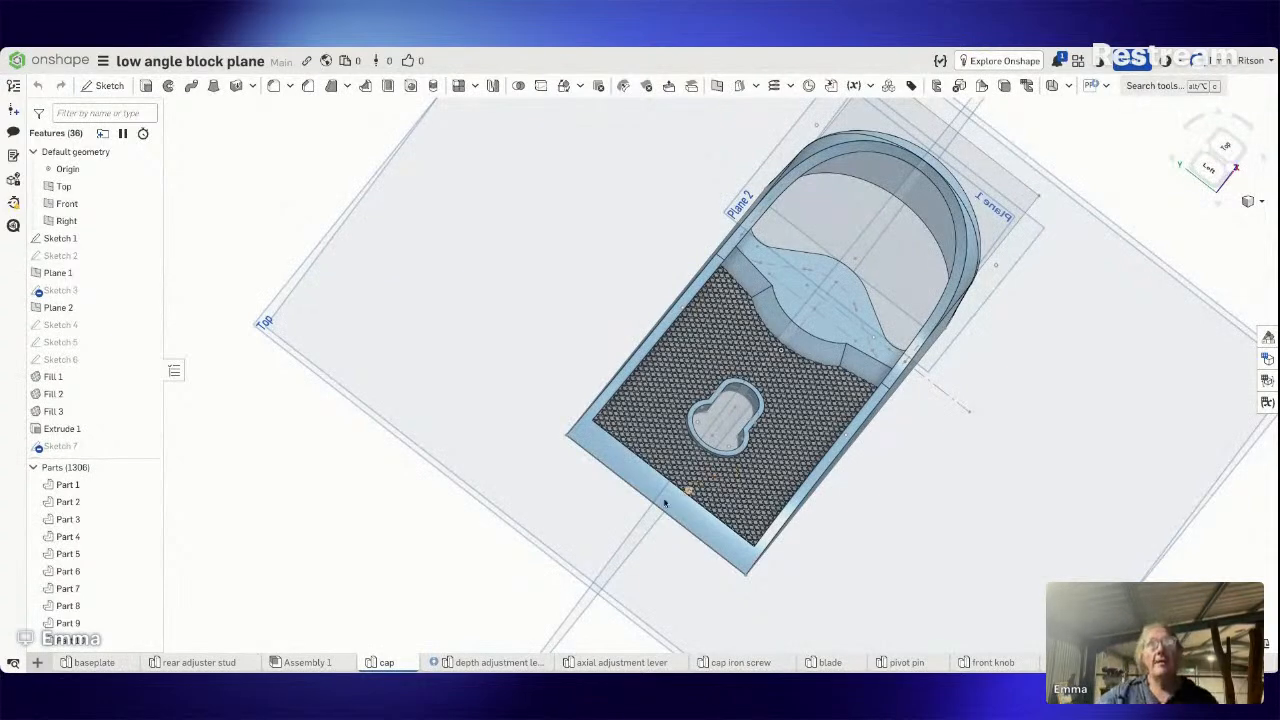
{"action": "right_click_drag", "start_coordinate": [583, 507], "coordinate": [666, 414]}
{"action": "scroll", "coordinate": [835, 478], "scroll_direction": "down", "scroll_amount": 1}
{"action": "scroll", "coordinate": [838, 478], "scroll_direction": "up", "scroll_amount": 3}
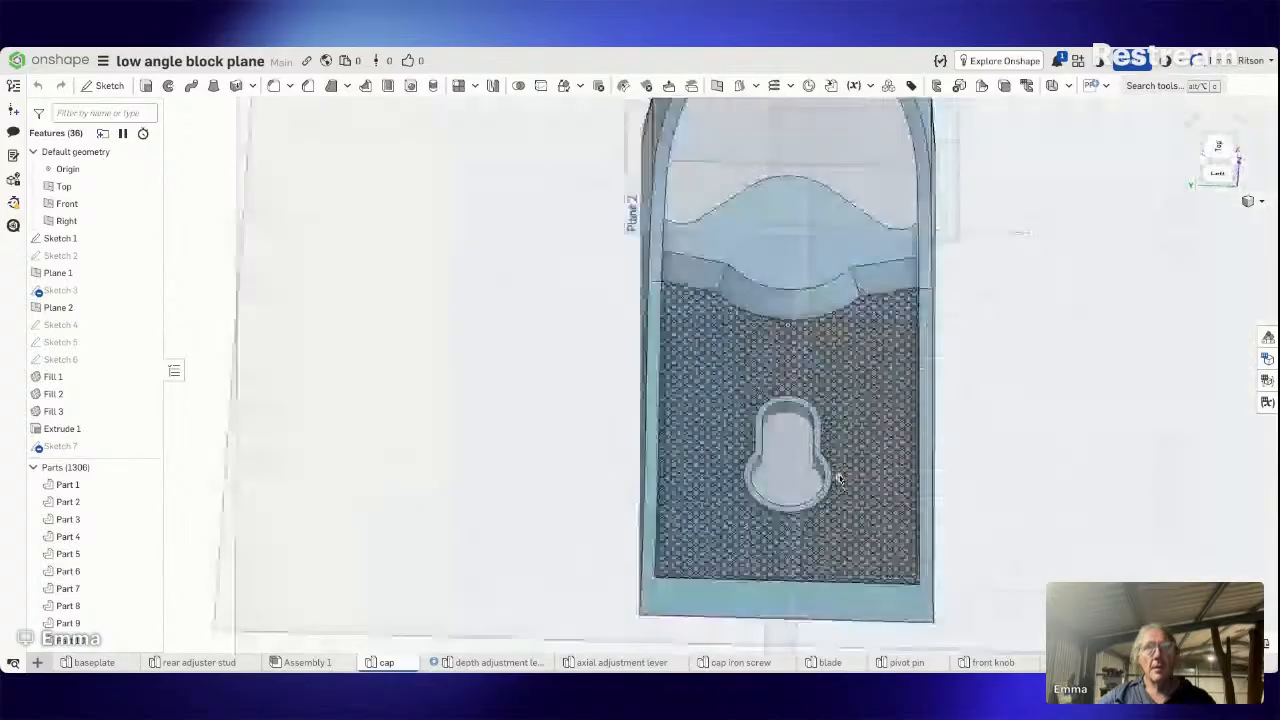
{"action": "scroll", "coordinate": [838, 478], "scroll_direction": "up", "scroll_amount": 5}
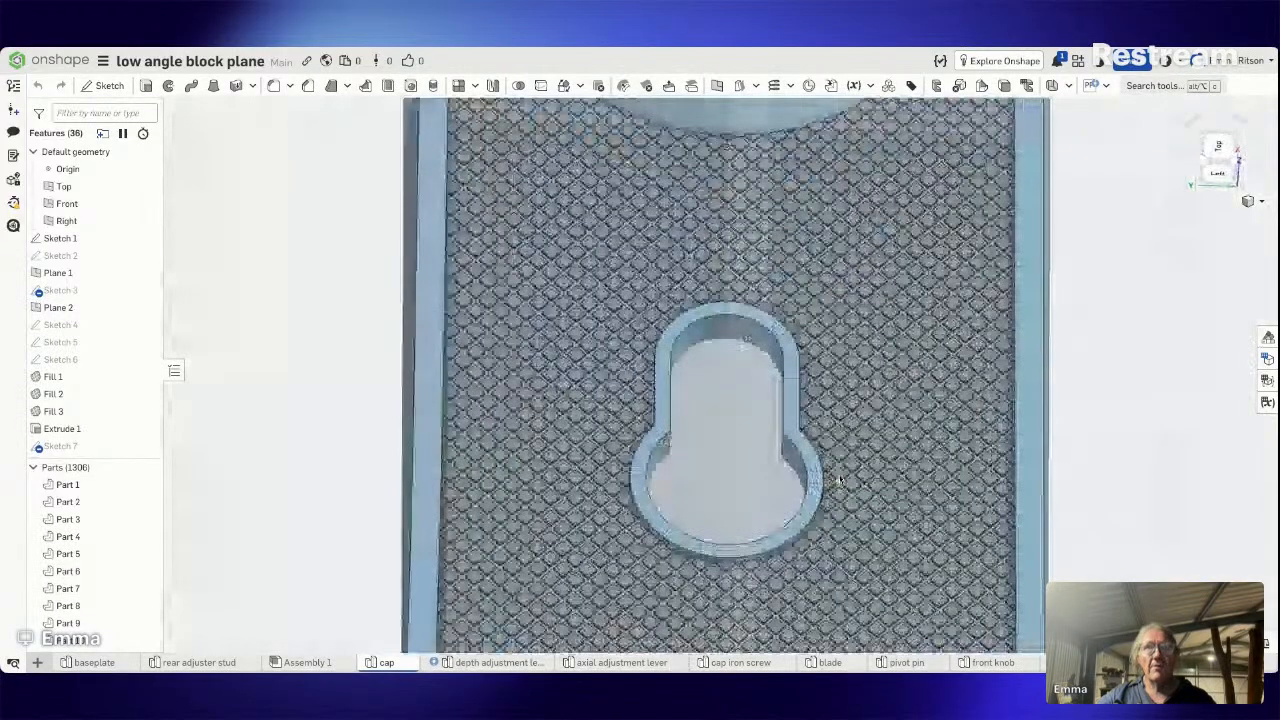
{"action": "scroll", "coordinate": [839, 480], "scroll_direction": "down", "scroll_amount": 3}
{"action": "mouse_move", "coordinate": [839, 480]}
{"action": "right_mouse_down"}
{"action": "mouse_move", "coordinate": [835, 520]}
{"action": "mouse_move", "coordinate": [839, 493]}
{"action": "right_mouse_up"}
{"action": "scroll", "coordinate": [838, 517], "scroll_direction": "up", "scroll_amount": 2}
{"action": "scroll", "coordinate": [838, 517], "scroll_direction": "up", "scroll_amount": 3}
{"action": "scroll", "coordinate": [838, 517], "scroll_direction": "down", "scroll_amount": 5}
{"action": "left_click", "coordinate": [838, 516]}
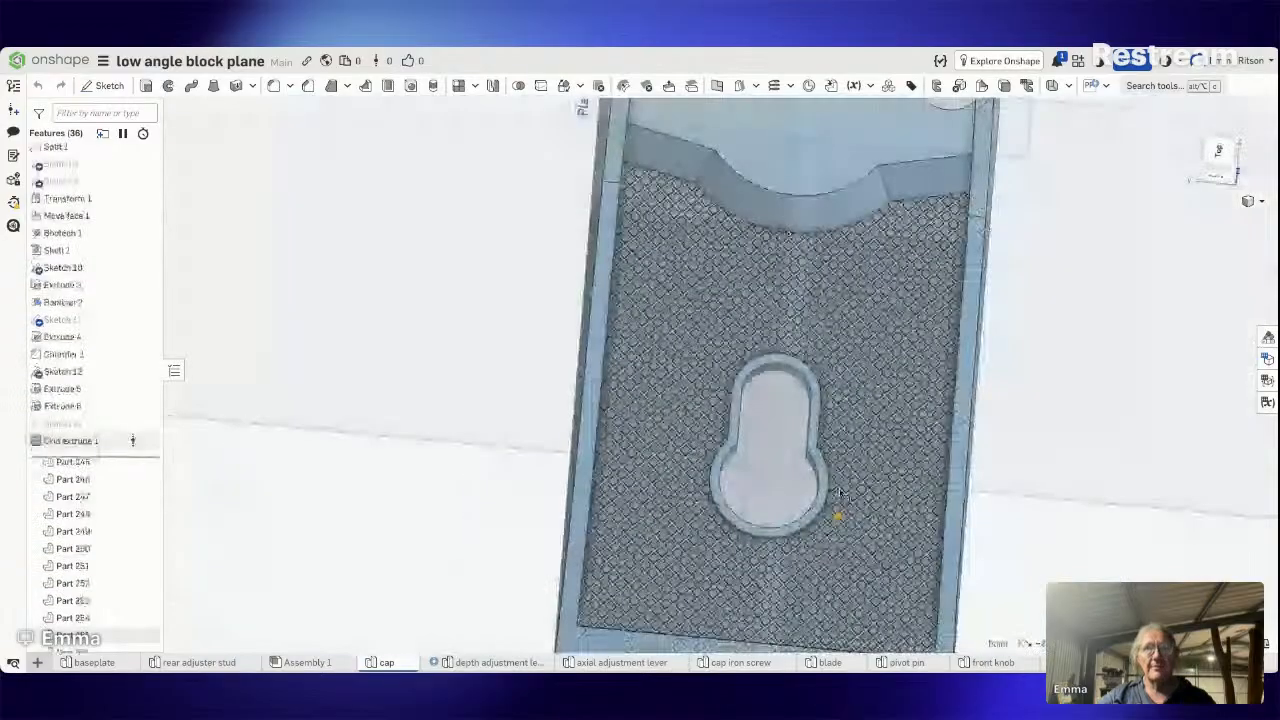
{"action": "scroll", "coordinate": [840, 495], "scroll_direction": "down", "scroll_amount": 5}
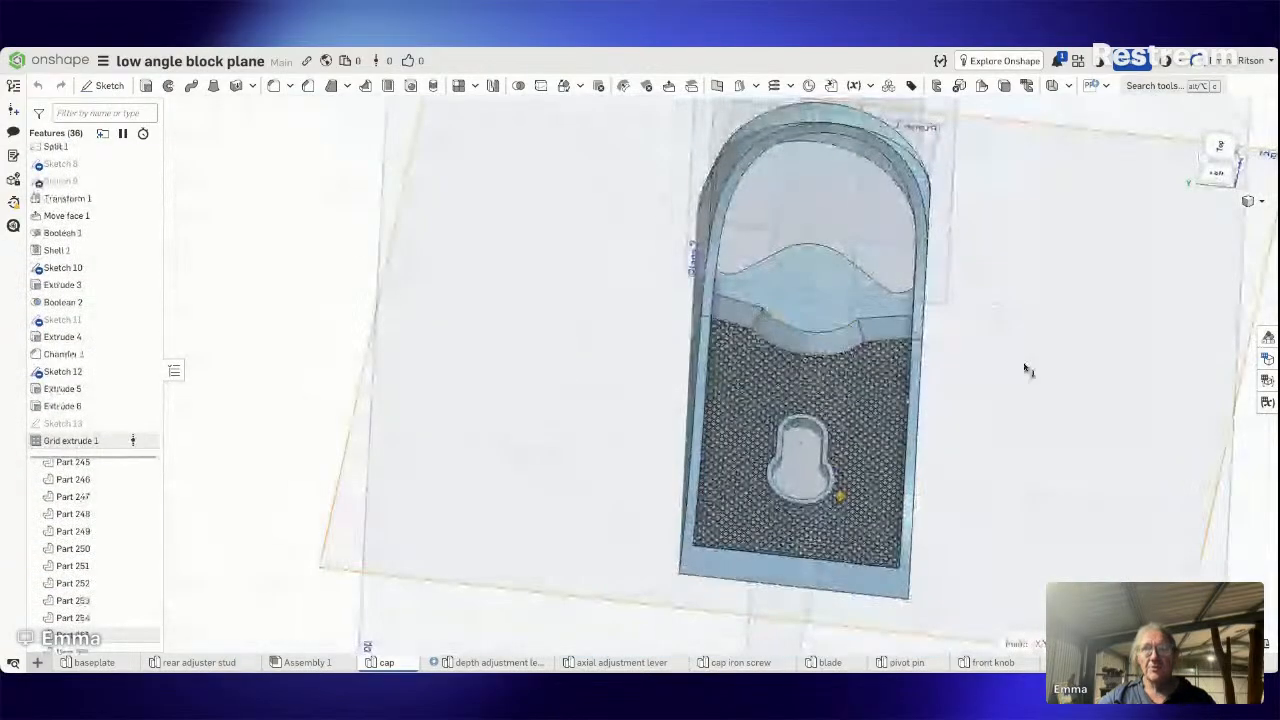
{"action": "scroll", "coordinate": [1025, 370], "scroll_direction": "down", "scroll_amount": 1}
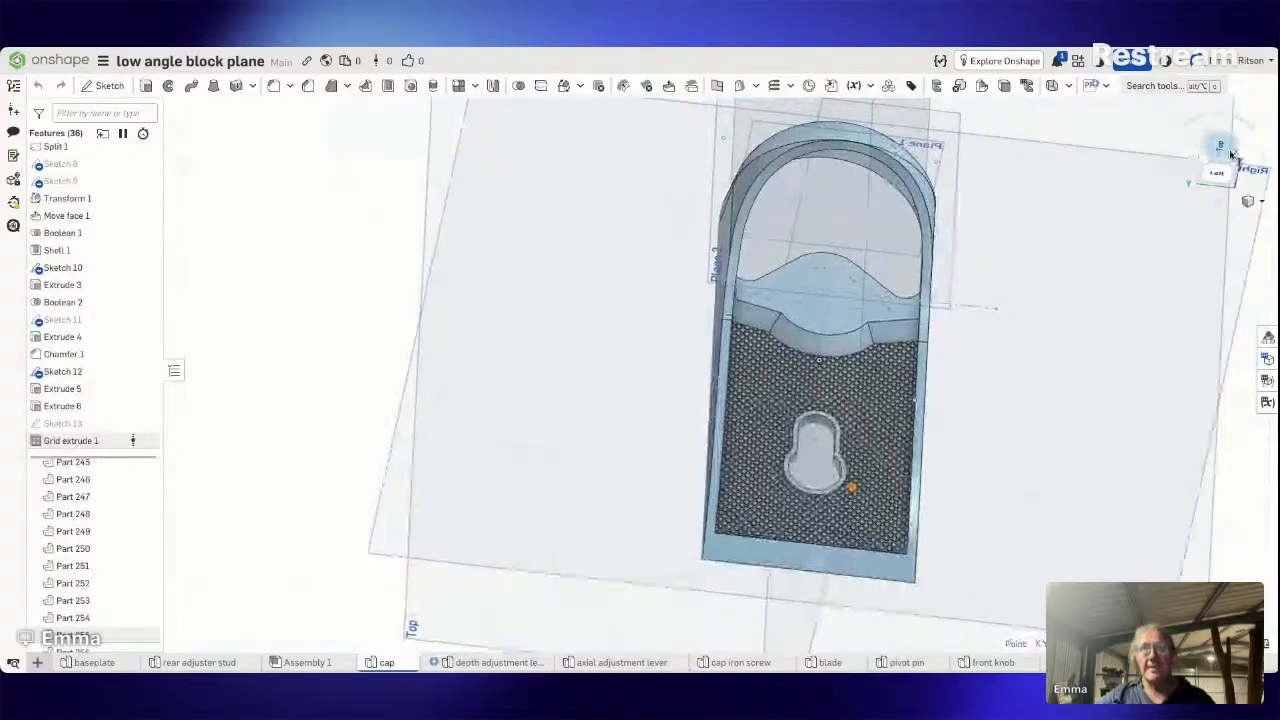
{"action": "left_click", "coordinate": [1232, 153]}
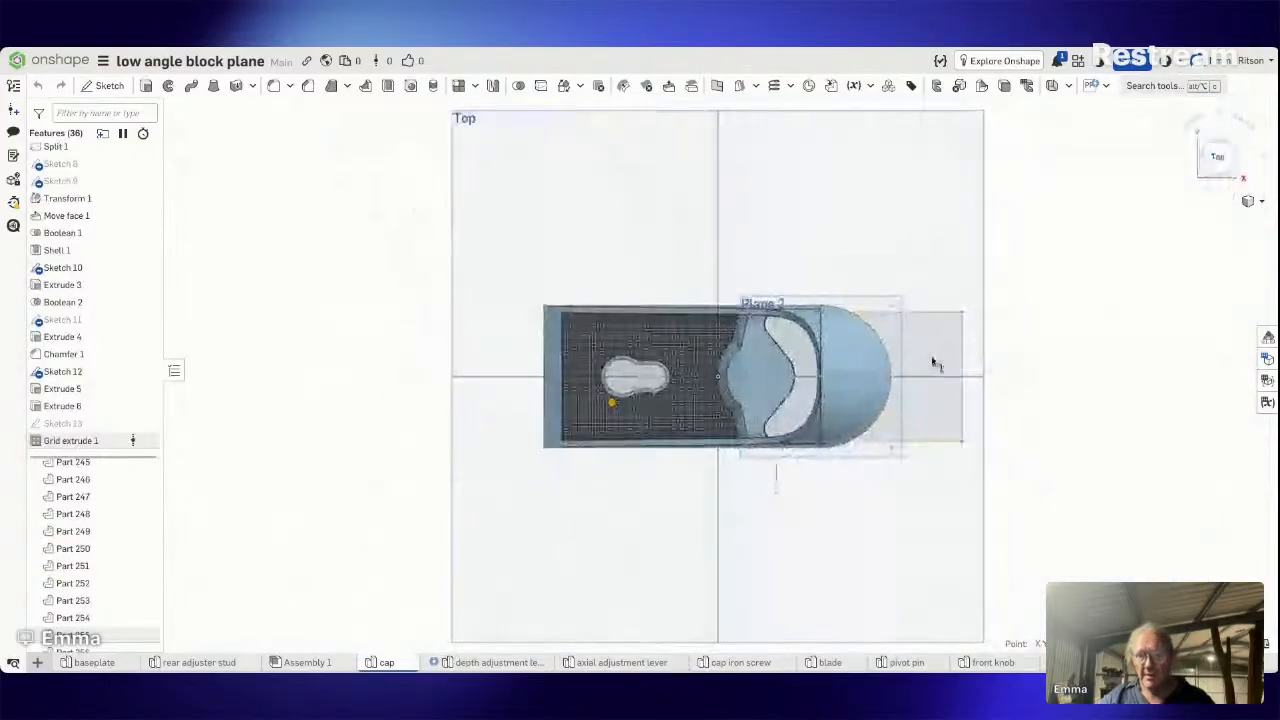
{"action": "scroll", "coordinate": [800, 366], "scroll_direction": "up", "scroll_amount": 2}
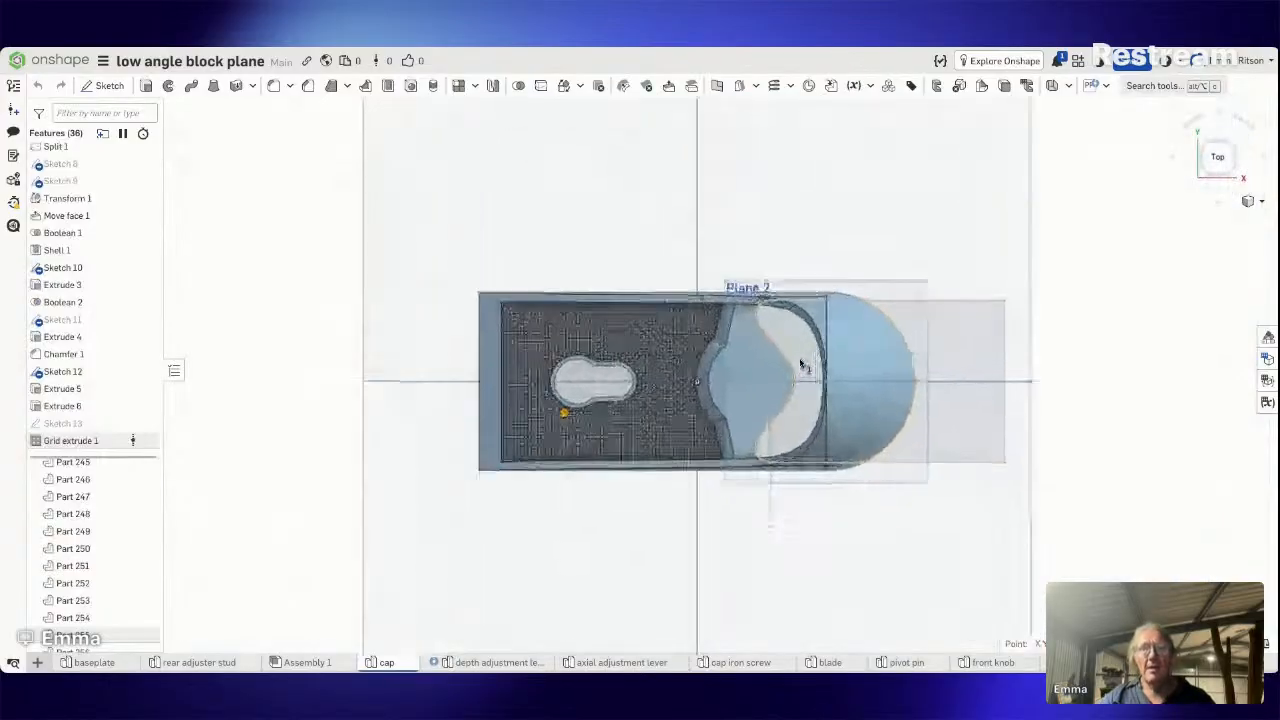
{"action": "scroll", "coordinate": [803, 364], "scroll_direction": "up", "scroll_amount": 2}
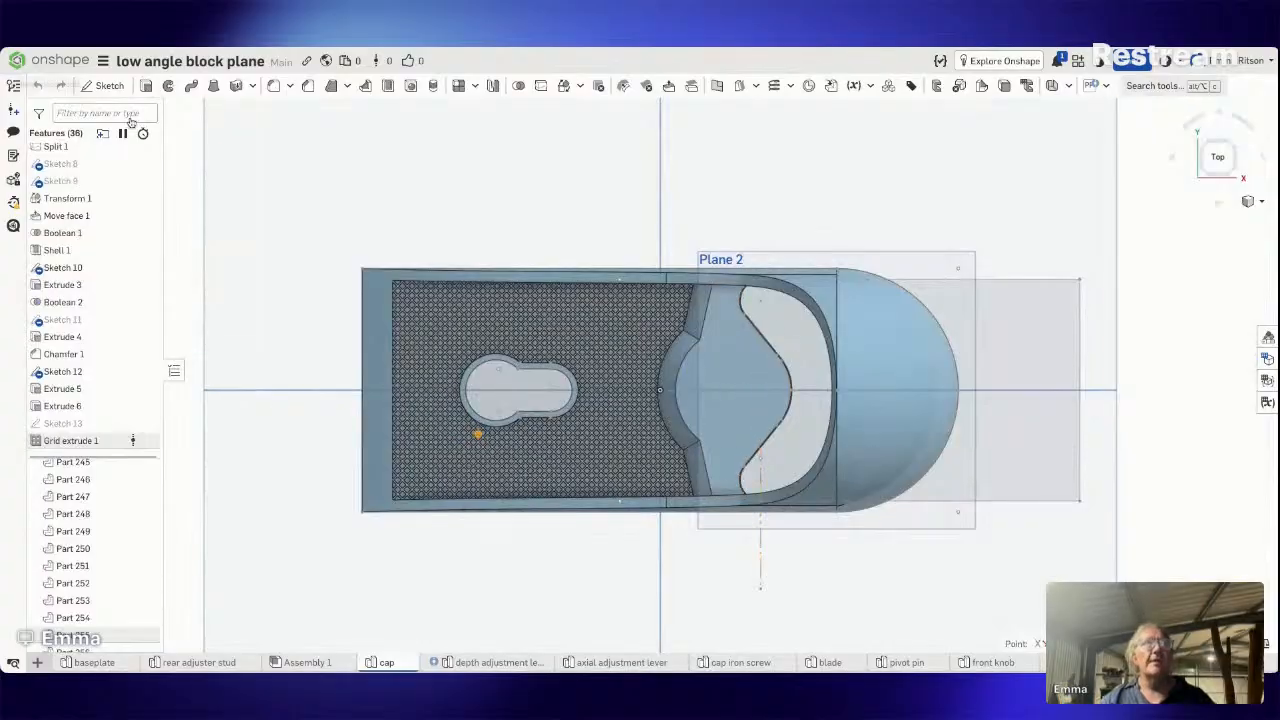
Sketch a 3 mm diameter circle at the centre of the raised pad's face and switch it from construction to regular geometry.
{"action": "left_click", "coordinate": [708, 373]}
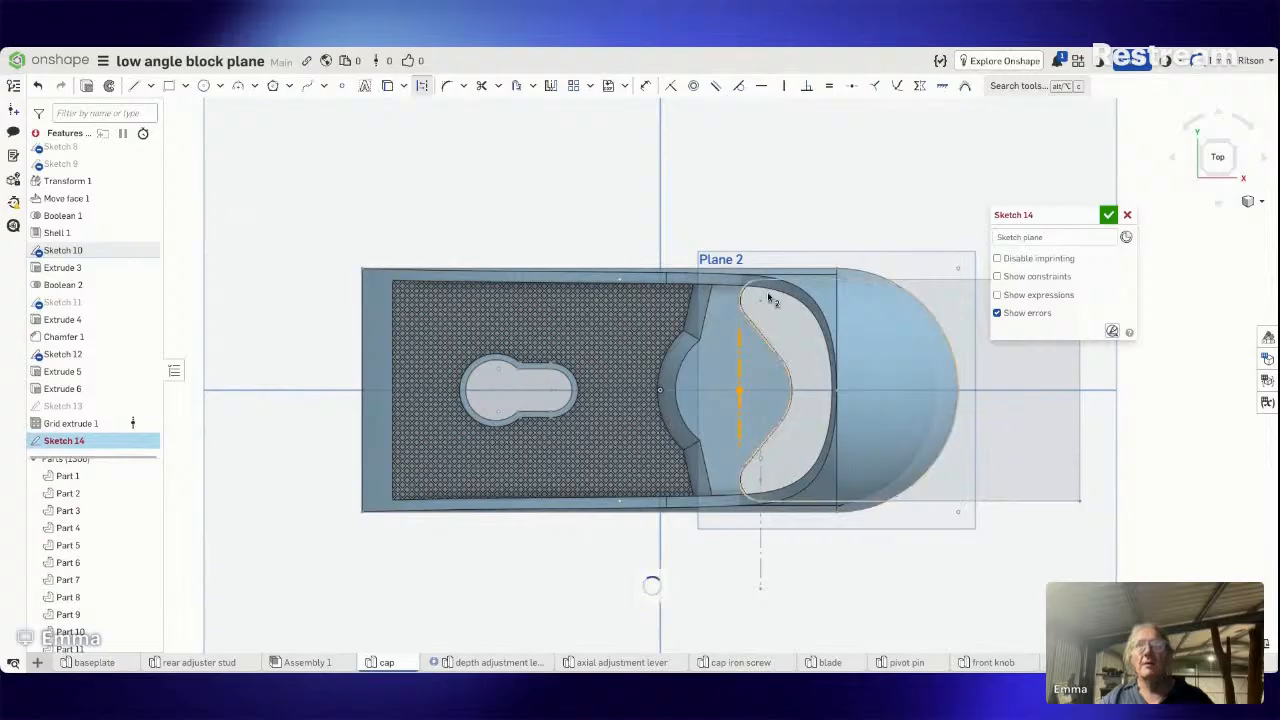
{"action": "left_click", "coordinate": [706, 394]}
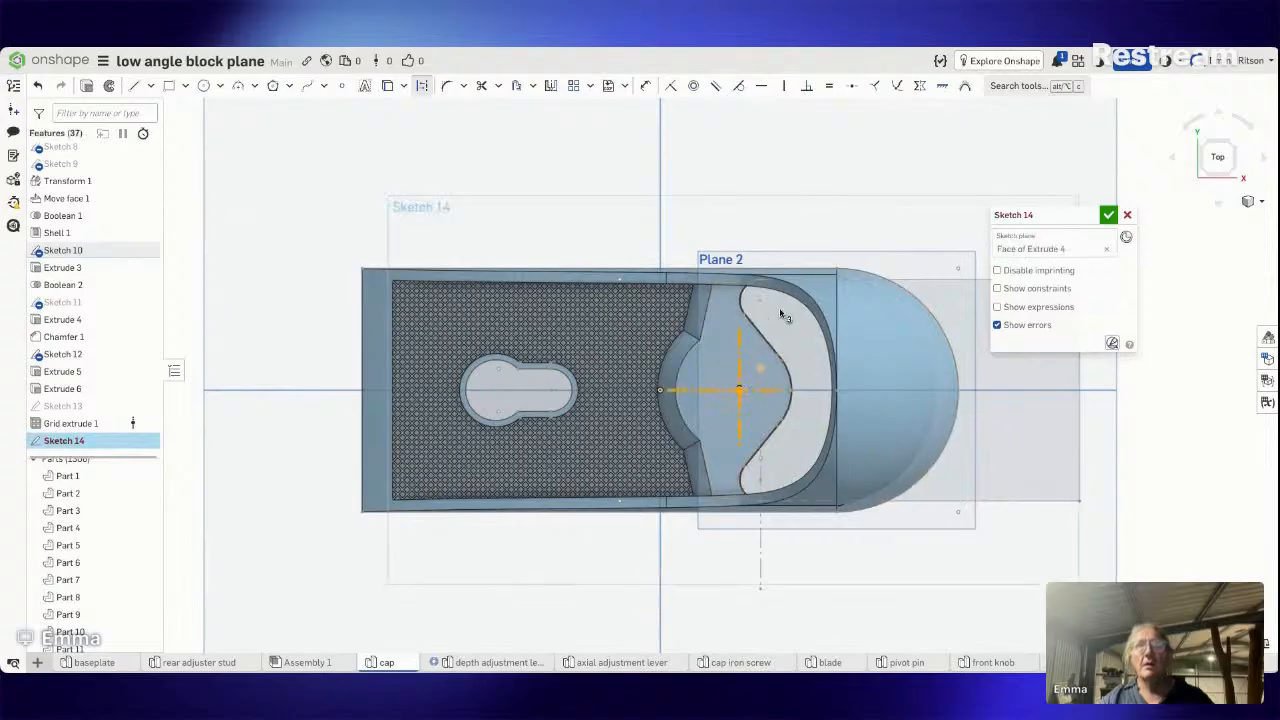
{"action": "left_click", "coordinate": [205, 86]}
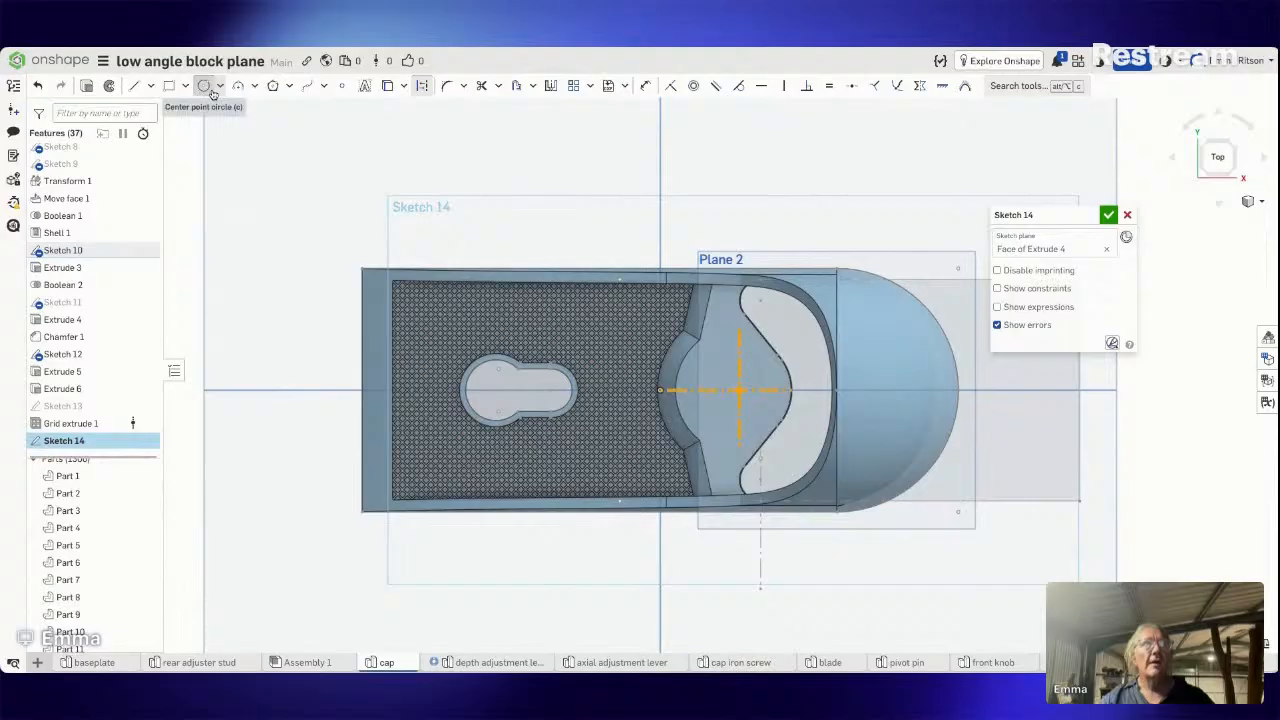
{"action": "left_click", "coordinate": [739, 389]}
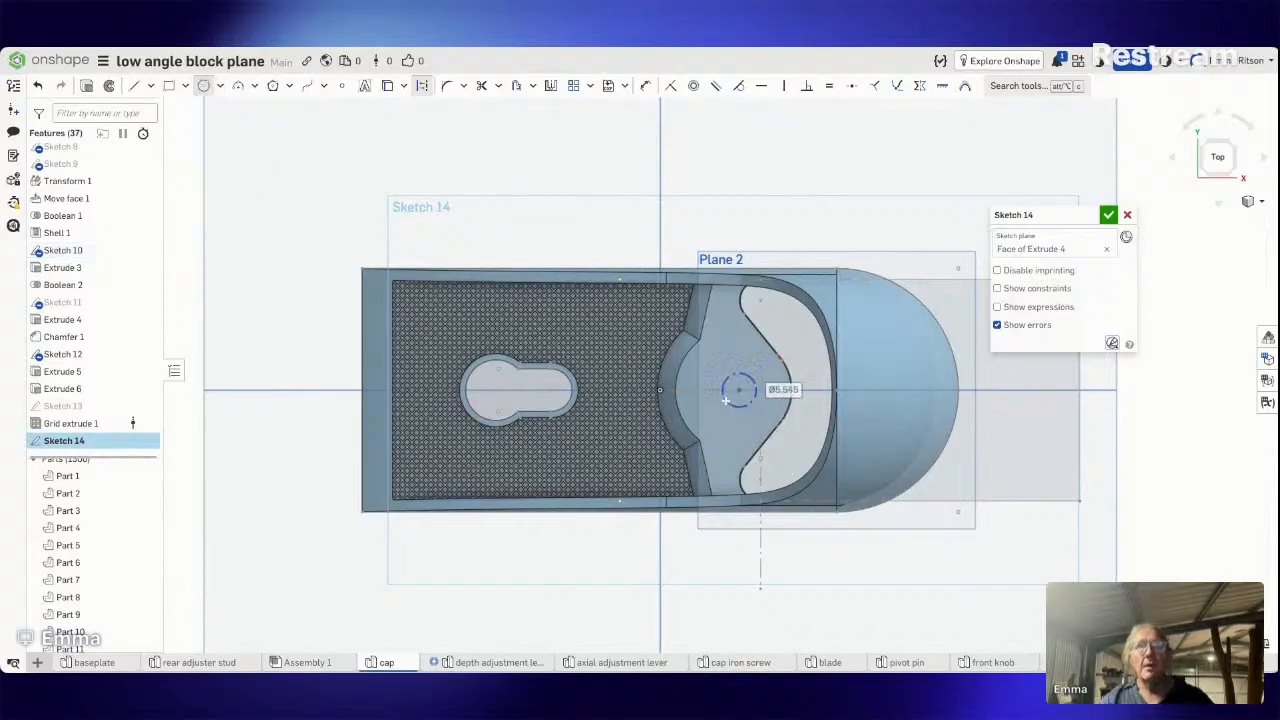
{"action": "left_click", "coordinate": [726, 400]}
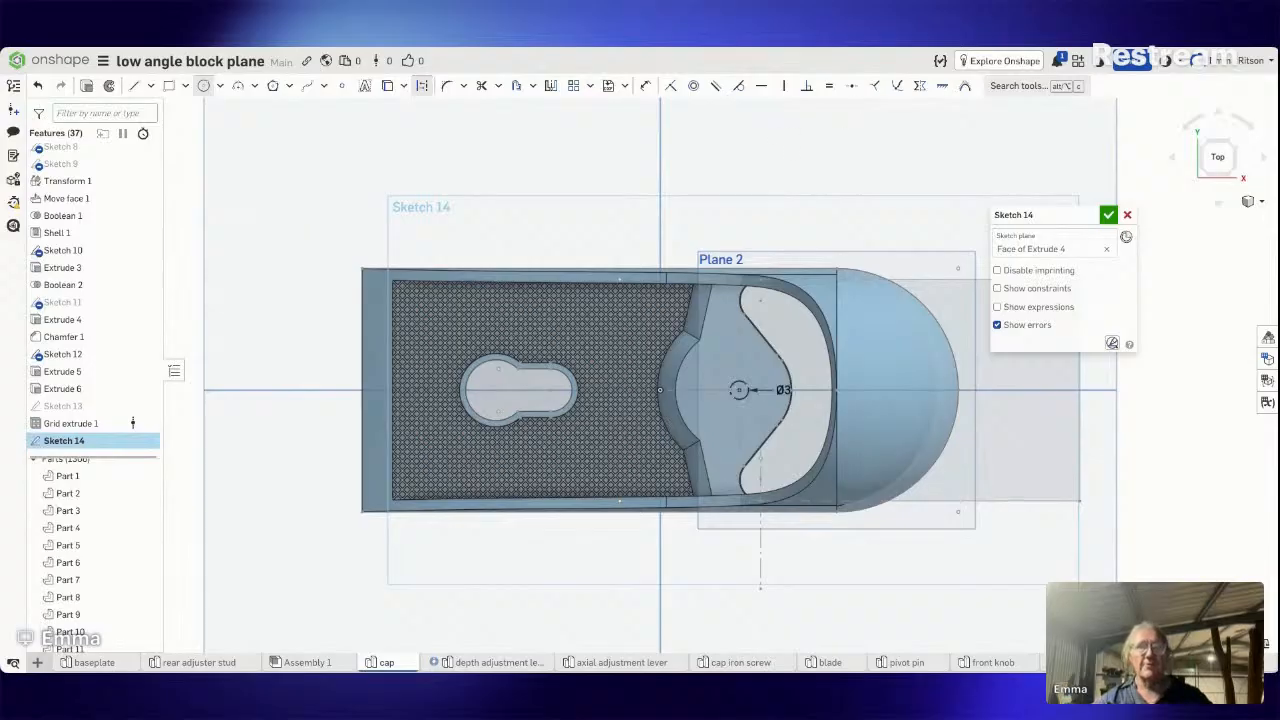
{"action": "key", "text": "Escape"}
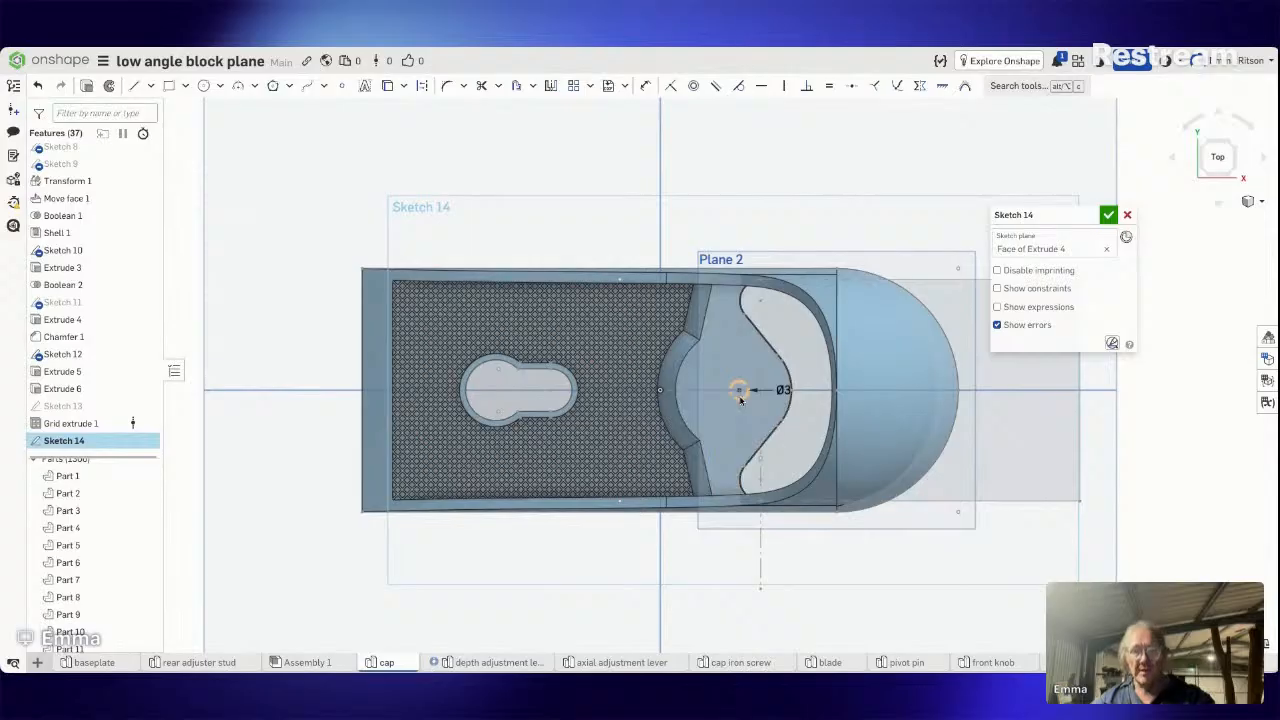
{"action": "key", "text": "q"}
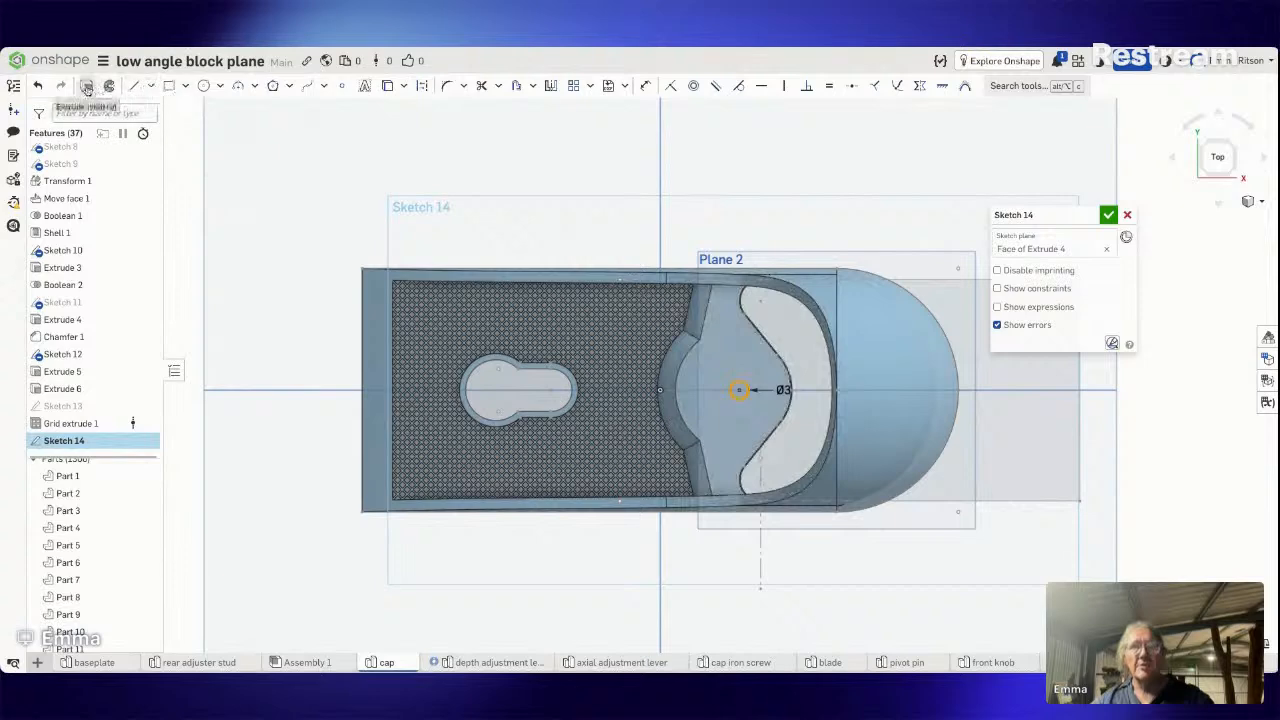
Cut the small circle through the pad with a blind Remove extrude 25 mm deep.
{"action": "left_click", "coordinate": [87, 87]}
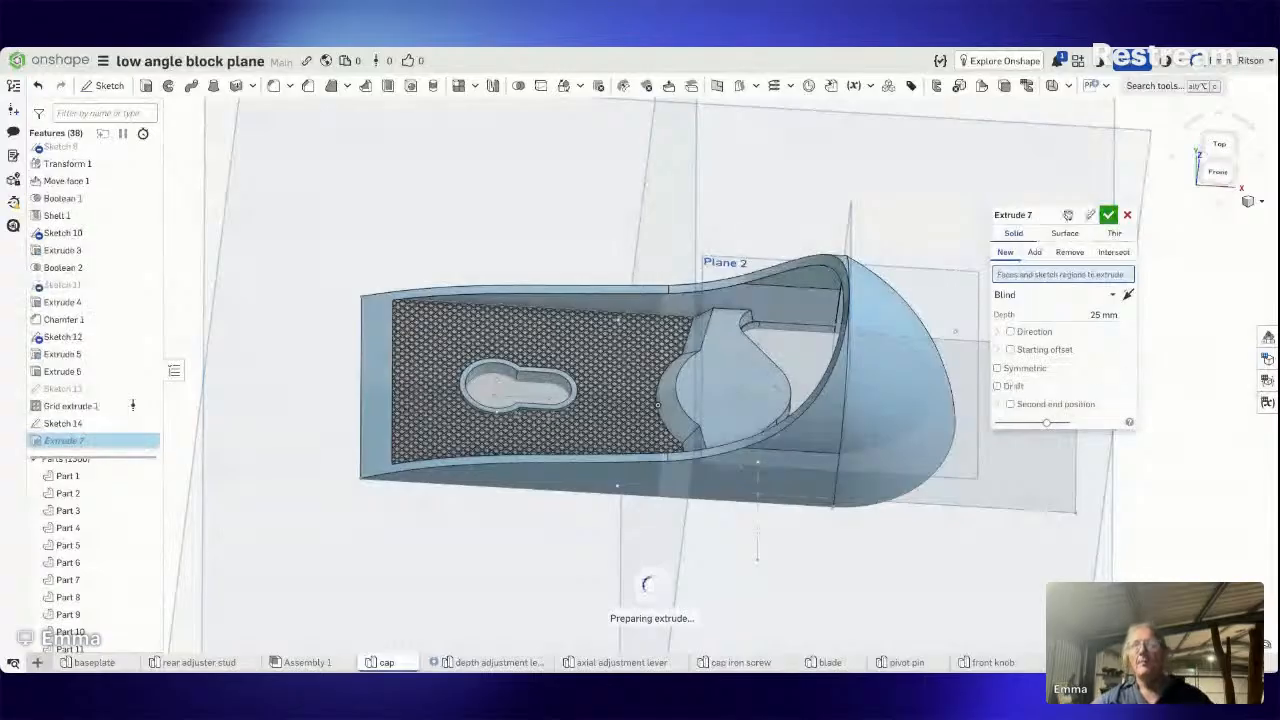
{"action": "left_click", "coordinate": [1069, 252]}
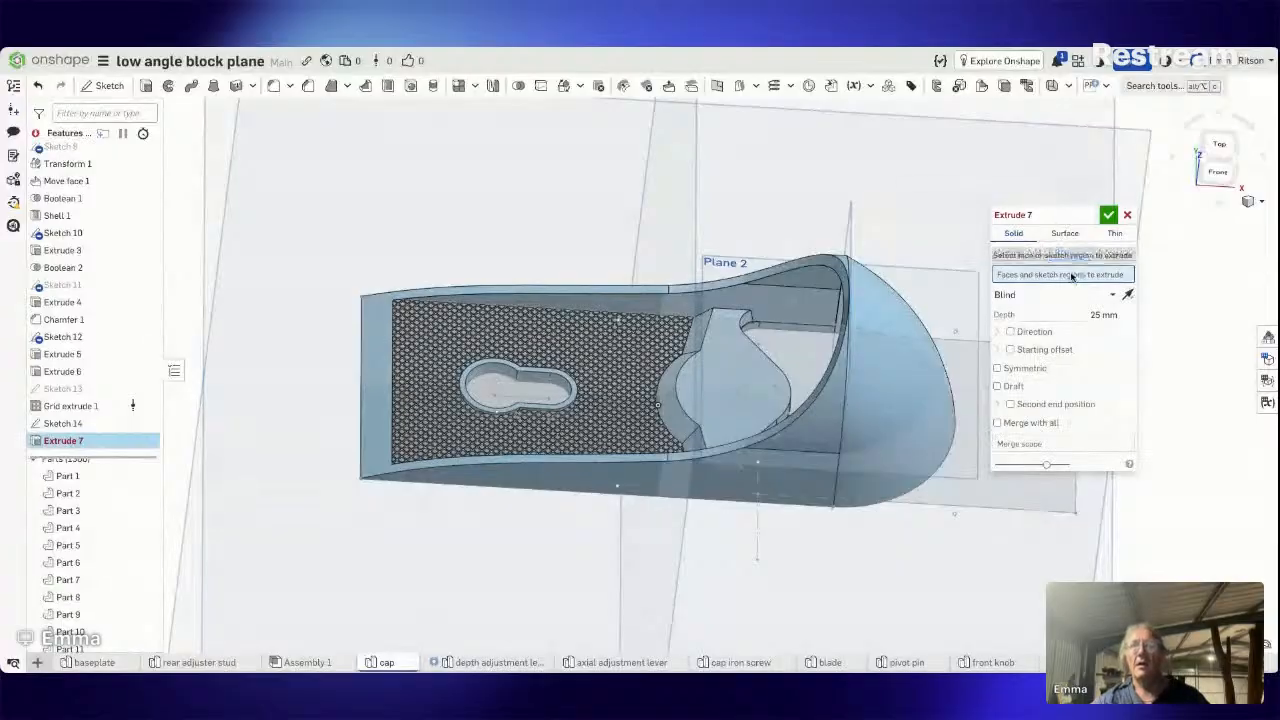
{"action": "left_click", "coordinate": [742, 389]}
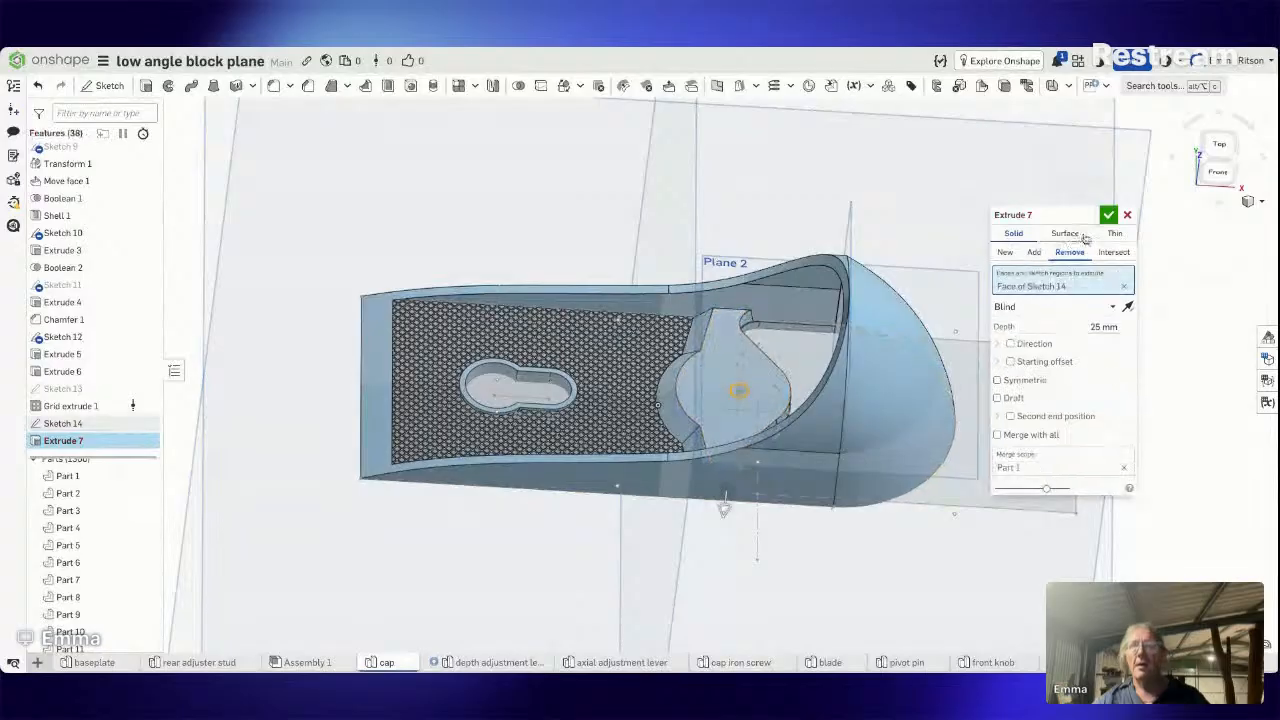
{"action": "left_click", "coordinate": [1108, 216]}
{"action": "mouse_move", "coordinate": [1031, 261]}
{"action": "right_mouse_down"}
{"action": "mouse_move", "coordinate": [1037, 163]}
{"action": "mouse_move", "coordinate": [1008, 325]}
{"action": "mouse_move", "coordinate": [994, 306]}
{"action": "mouse_move", "coordinate": [1011, 214]}
{"action": "mouse_move", "coordinate": [1007, 265]}
{"action": "right_mouse_up"}
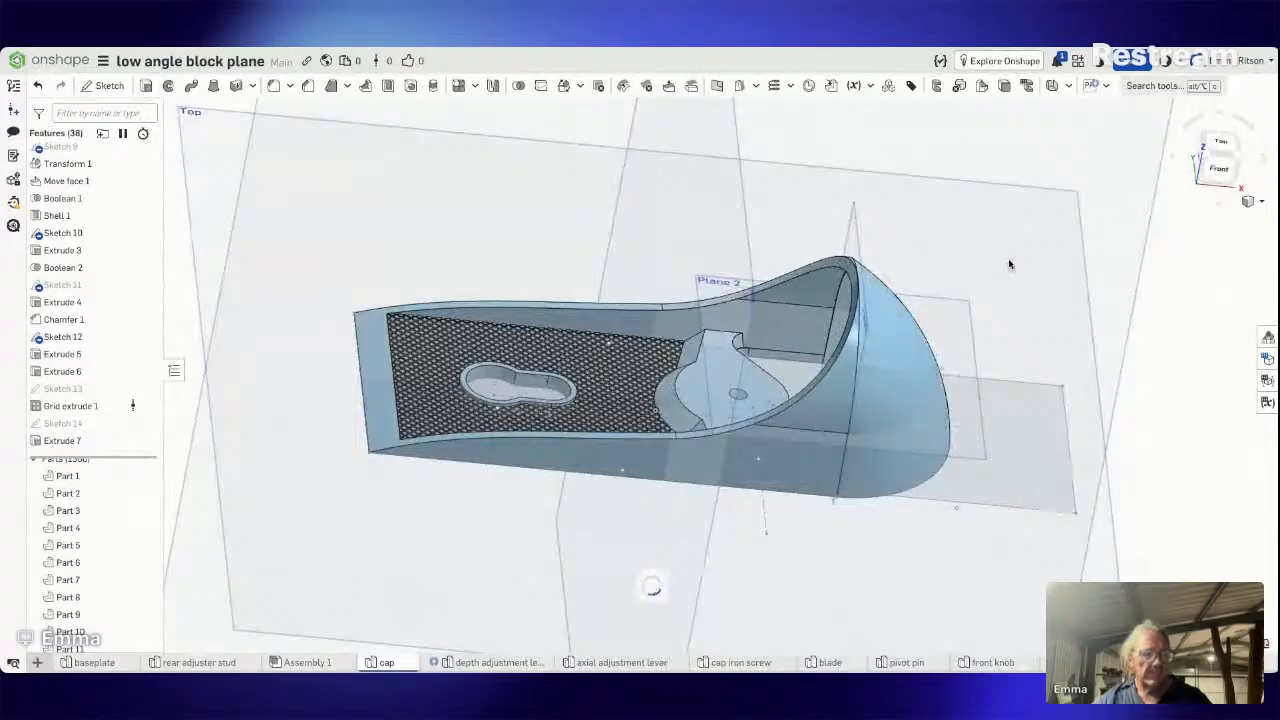
Start a Body draft in Faces to draft mode and select all the wall faces along the wavy edge of the large opening.
{"action": "right_click_drag", "start_coordinate": [1014, 260], "coordinate": [429, 206]}
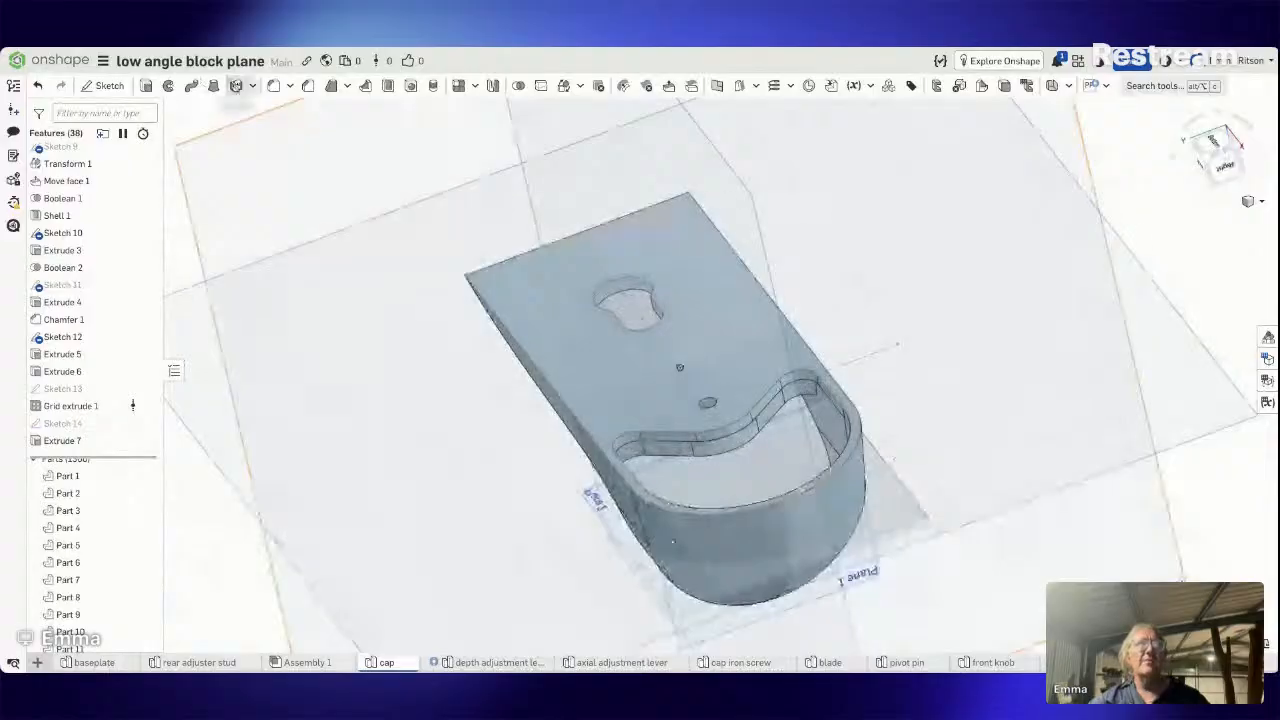
{"action": "left_click", "coordinate": [253, 86]}
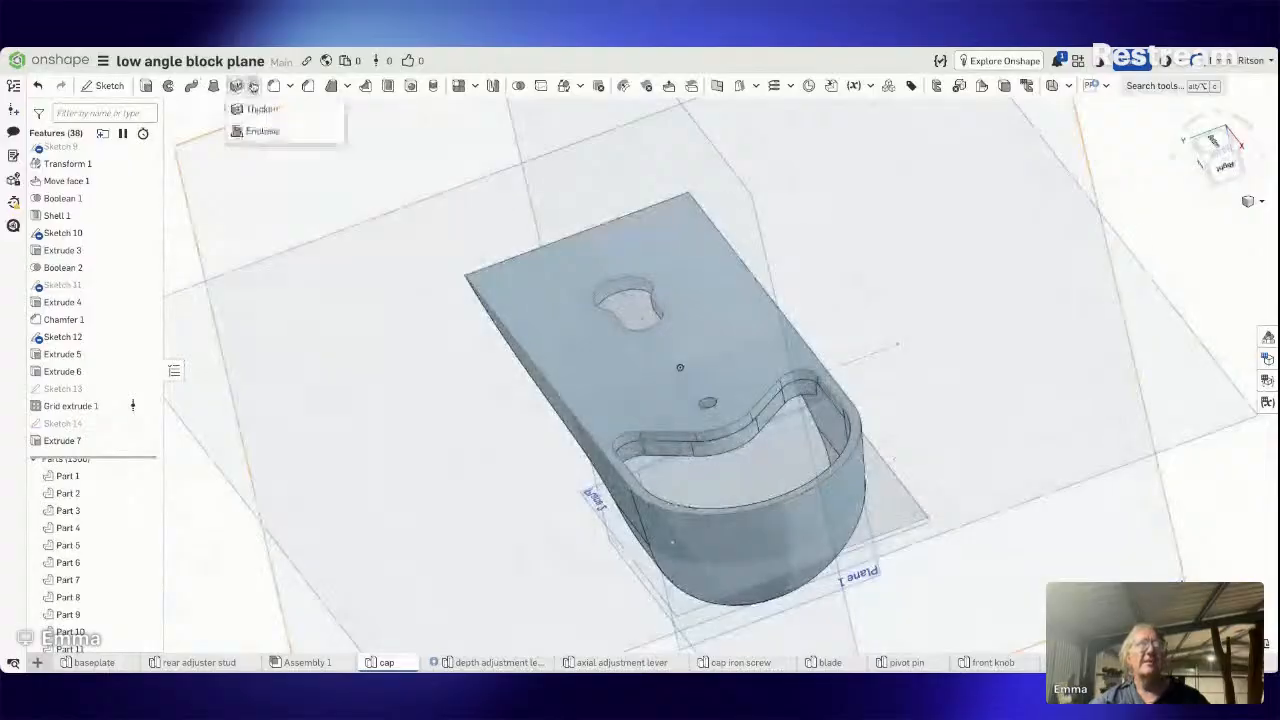
{"action": "left_click", "coordinate": [348, 87]}
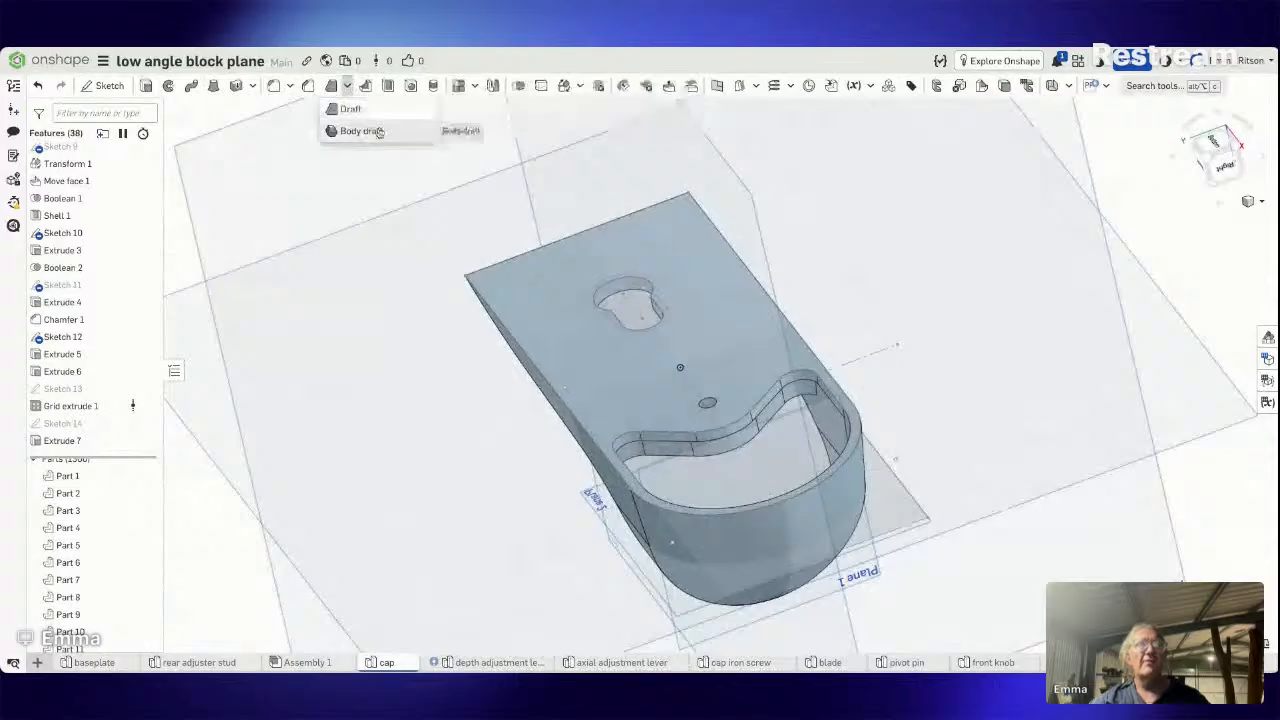
{"action": "left_click", "coordinate": [378, 132]}
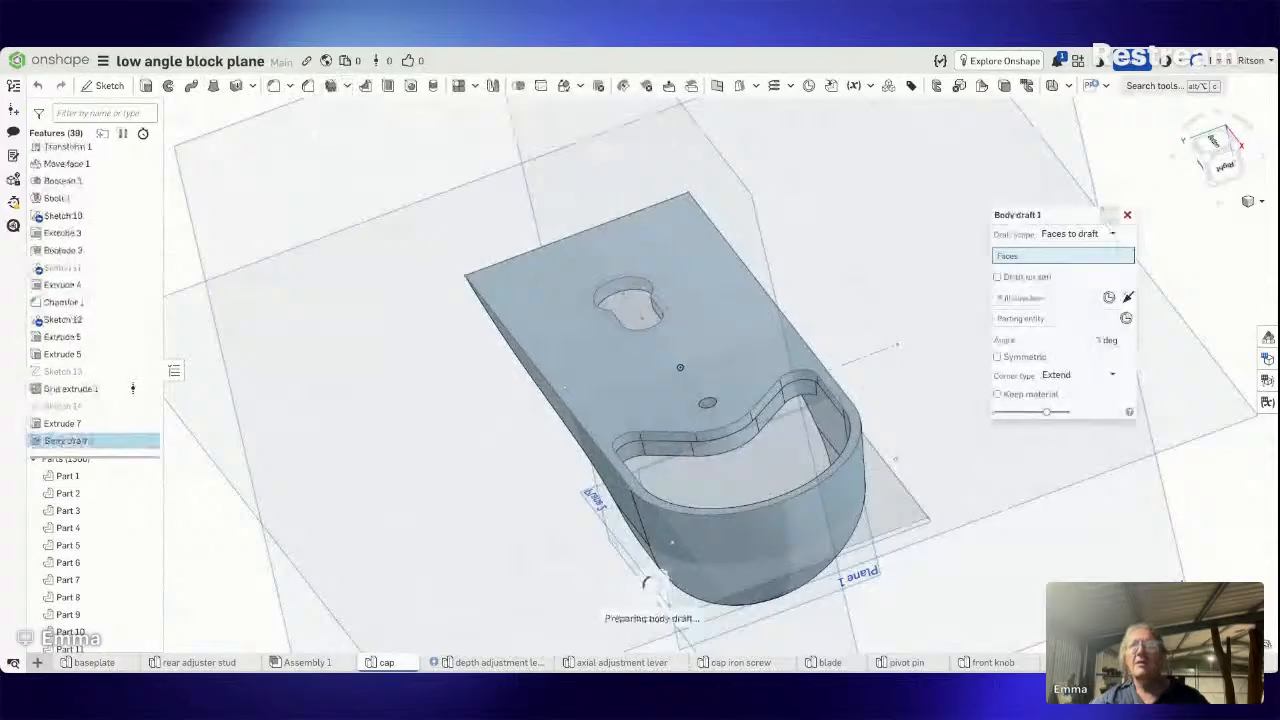
{"action": "left_click", "coordinate": [776, 405]}
{"action": "left_click", "coordinate": [768, 408]}
{"action": "left_click", "coordinate": [752, 432]}
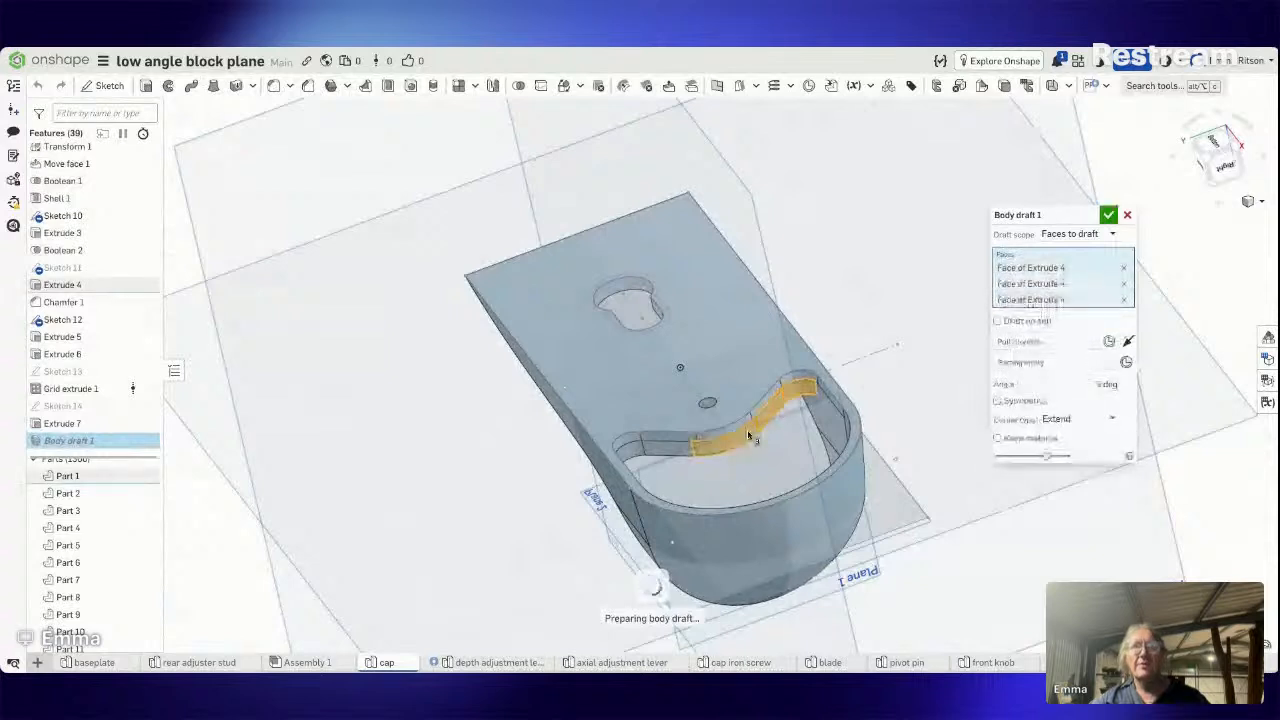
{"action": "left_click", "coordinate": [789, 386]}
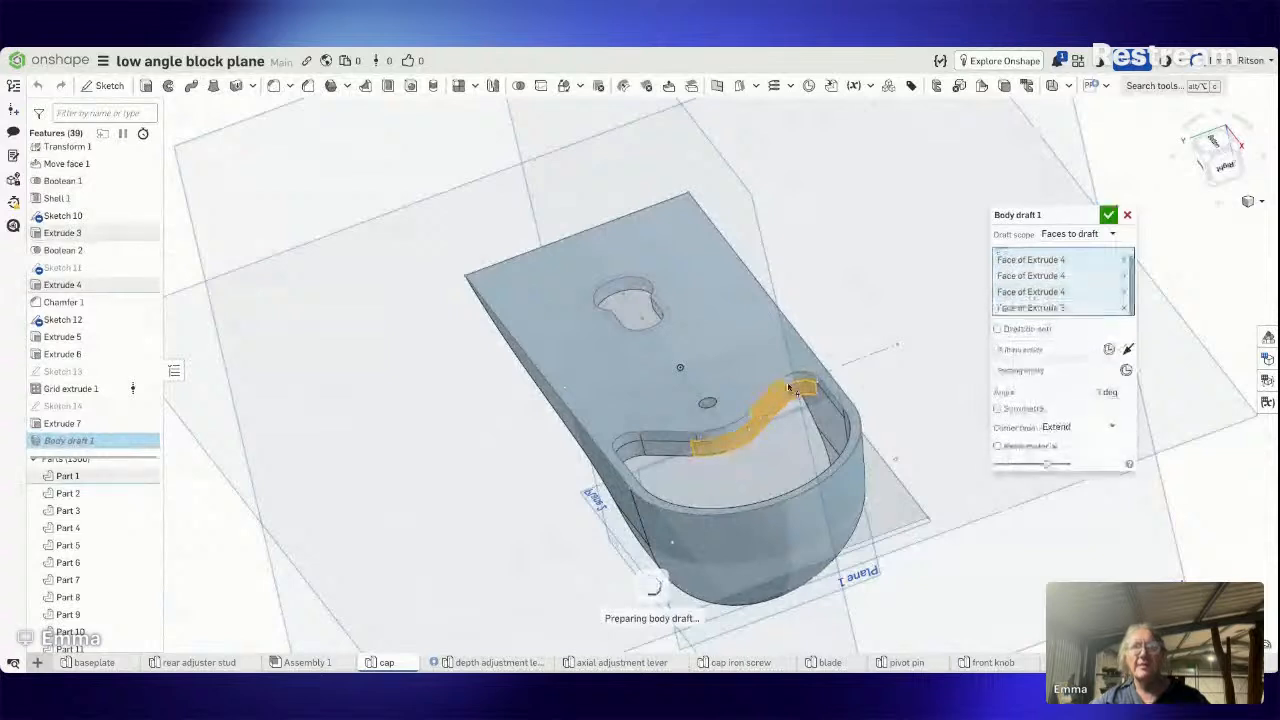
{"action": "left_click", "coordinate": [728, 434]}
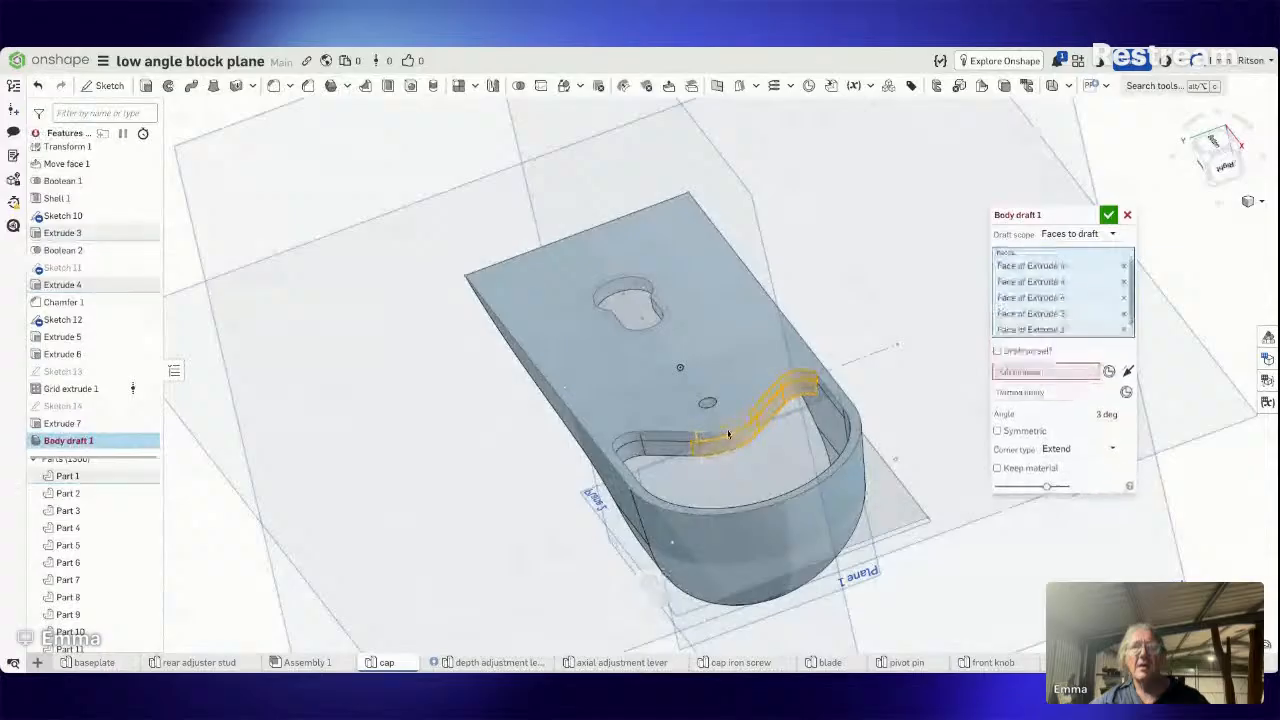
{"action": "left_click", "coordinate": [676, 438]}
{"action": "left_click", "coordinate": [674, 451]}
{"action": "left_click", "coordinate": [709, 439]}
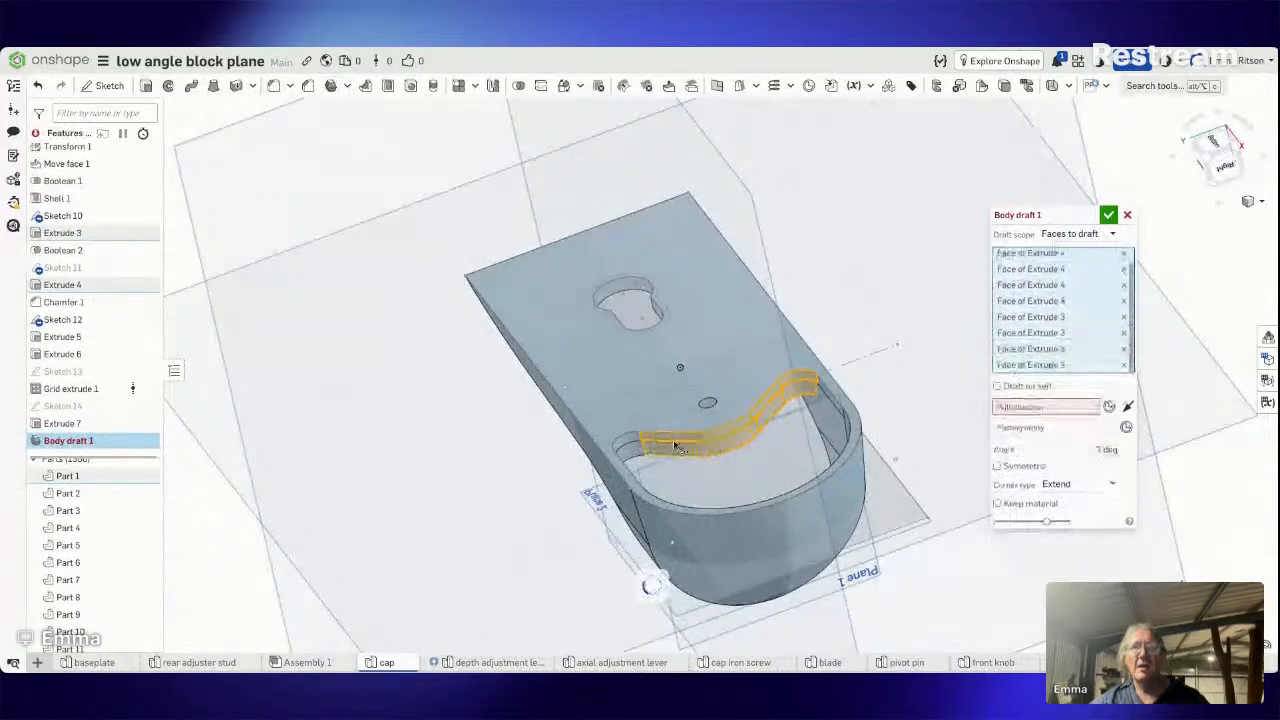
{"action": "left_click", "coordinate": [629, 444]}
{"action": "left_click", "coordinate": [630, 451]}
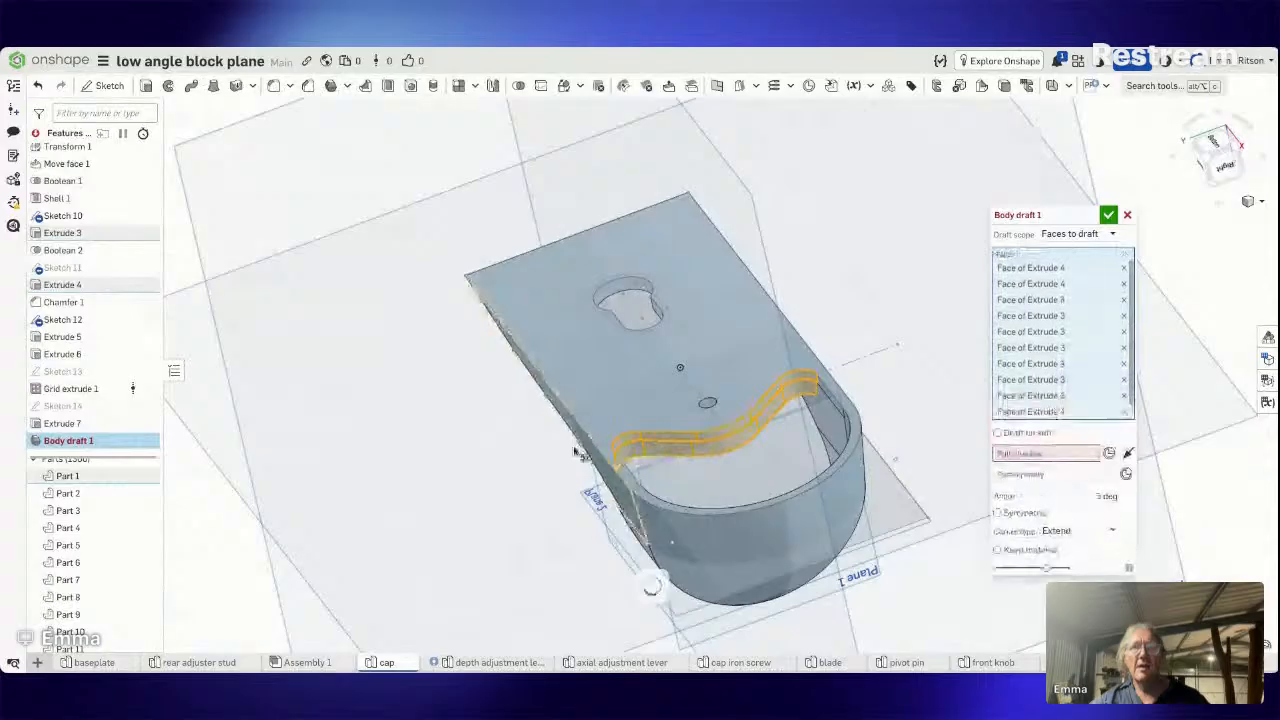
{"action": "right_click_drag", "start_coordinate": [447, 430], "coordinate": [460, 435]}
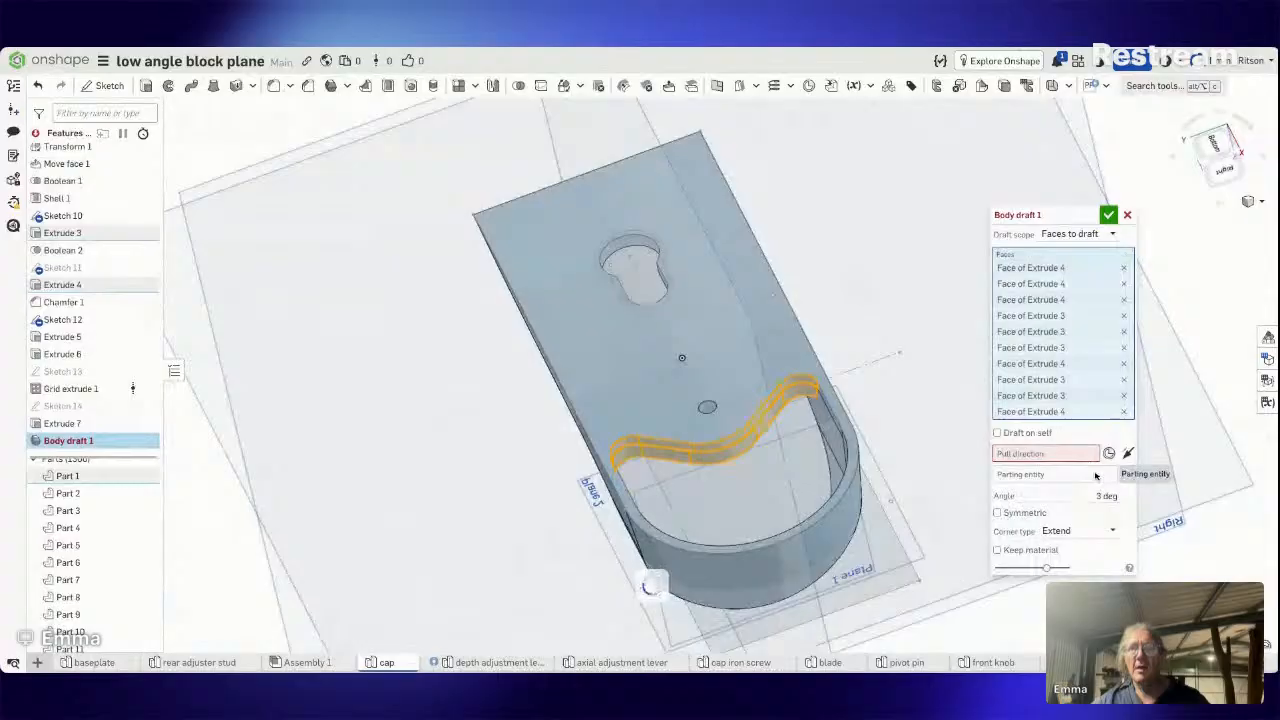
Try the Draft on self option, turn it back off, and set the draft angle to 8 degrees.
{"action": "left_click", "coordinate": [999, 434]}
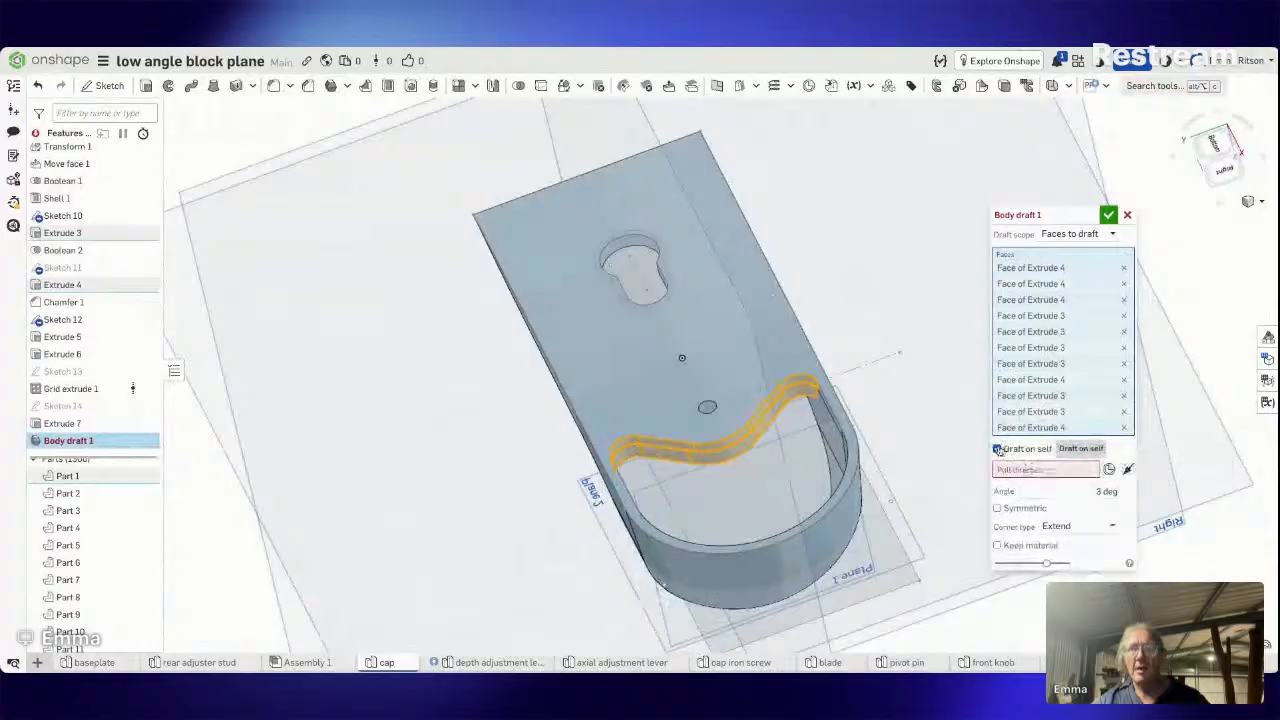
{"action": "left_click", "coordinate": [997, 449]}
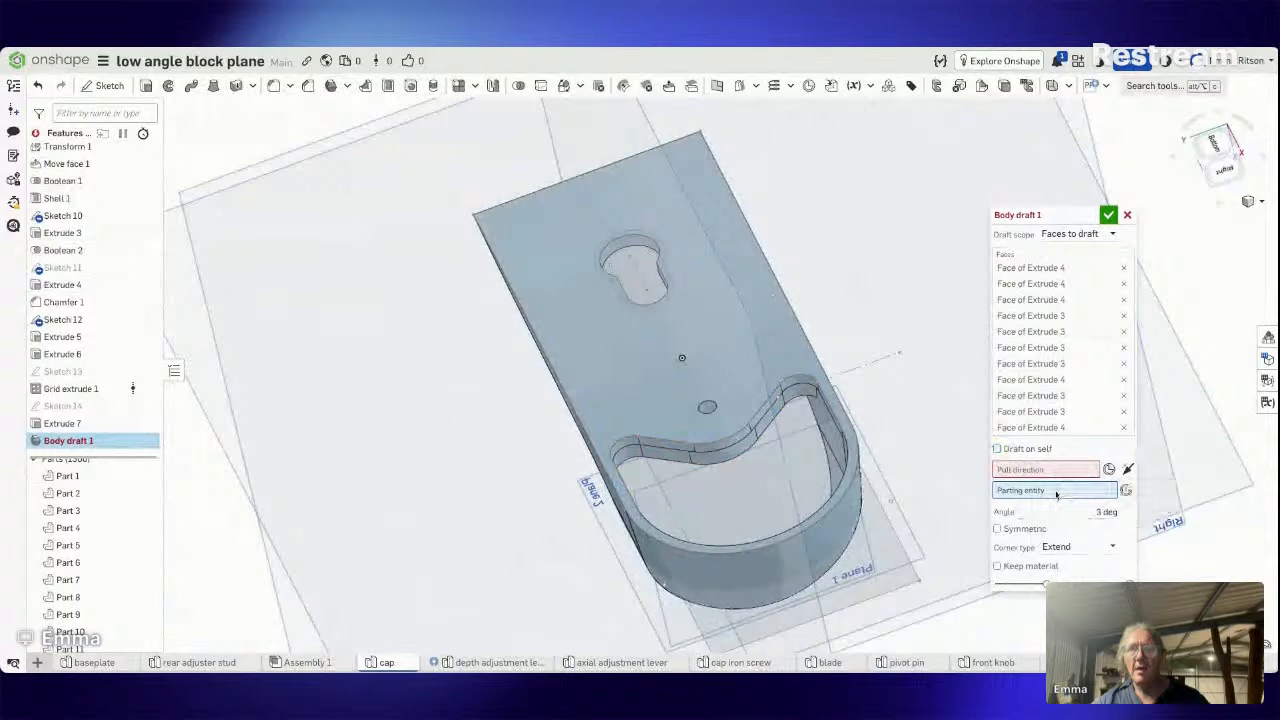
{"action": "left_click", "coordinate": [1059, 510]}
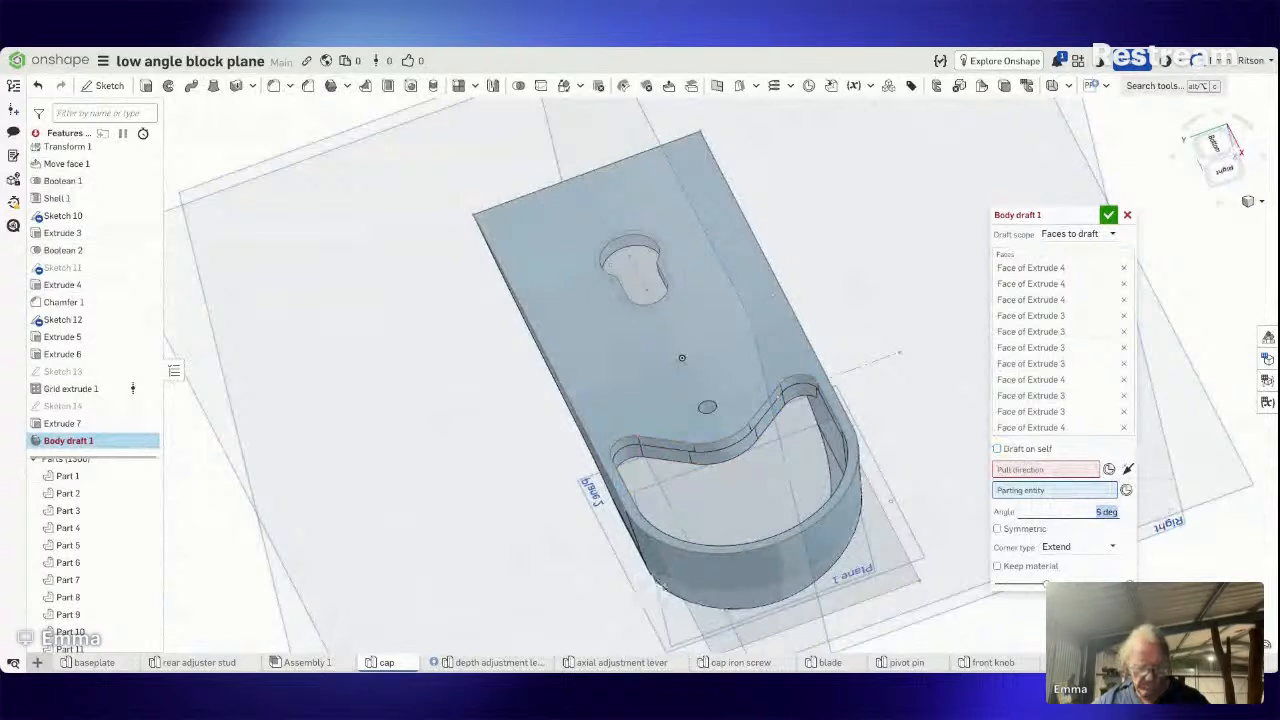
{"action": "type", "text": "0"}
{"action": "key", "text": "Return"}
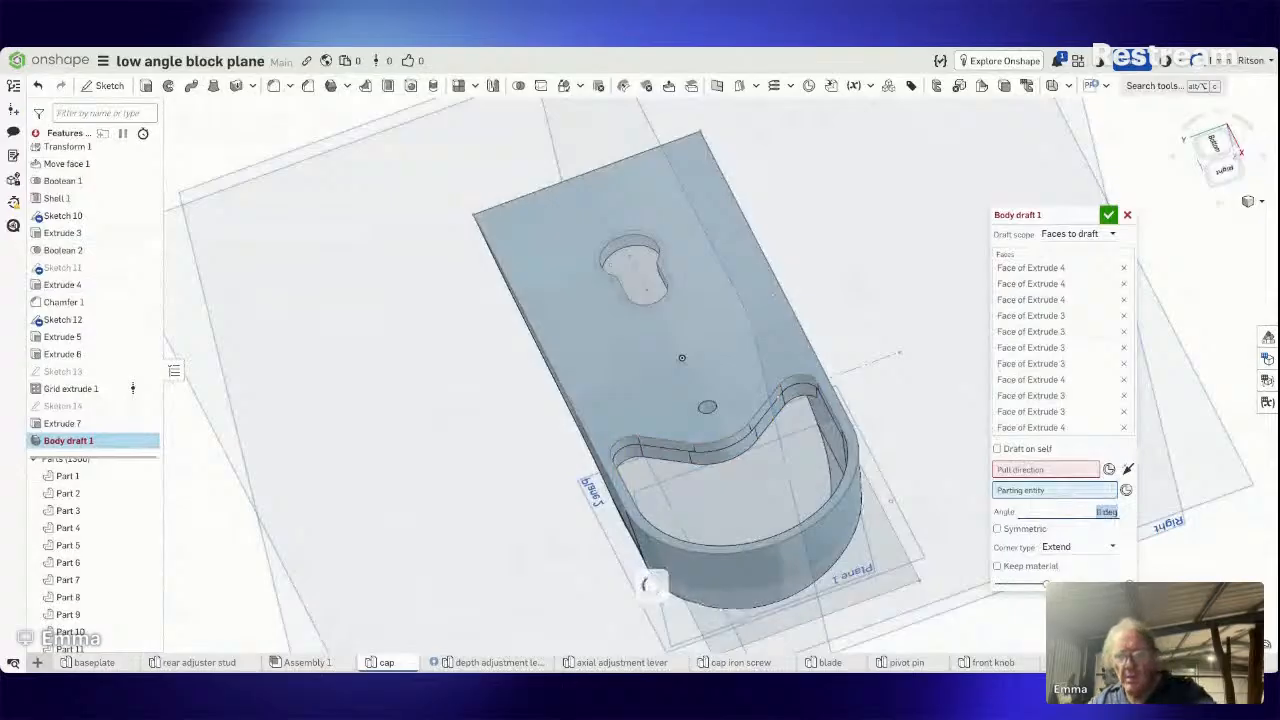
Use the sketch face on the cap's flat underside as both the draft's pull direction and its parting entity.
{"action": "right_click_drag", "start_coordinate": [950, 487], "coordinate": [998, 471]}
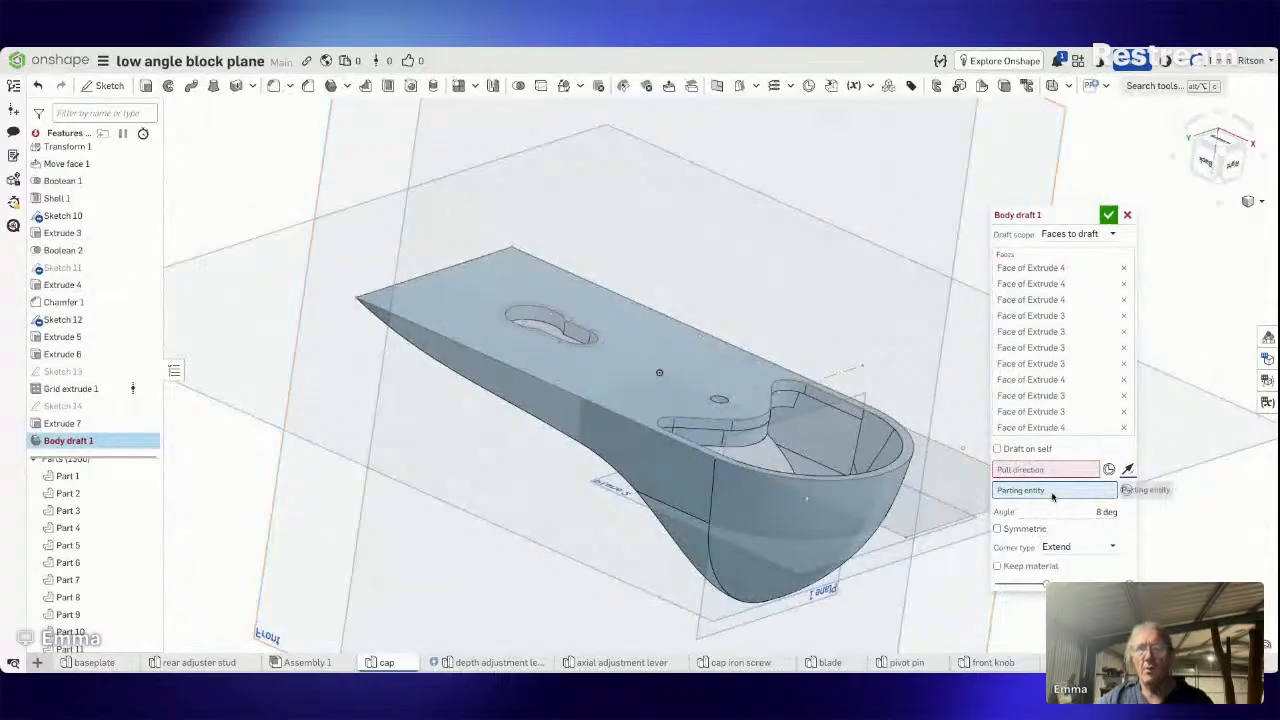
{"action": "left_click", "coordinate": [671, 352]}
{"action": "mouse_move", "coordinate": [919, 594]}
{"action": "right_mouse_down"}
{"action": "mouse_move", "coordinate": [909, 618]}
{"action": "mouse_move", "coordinate": [906, 605]}
{"action": "right_mouse_up"}
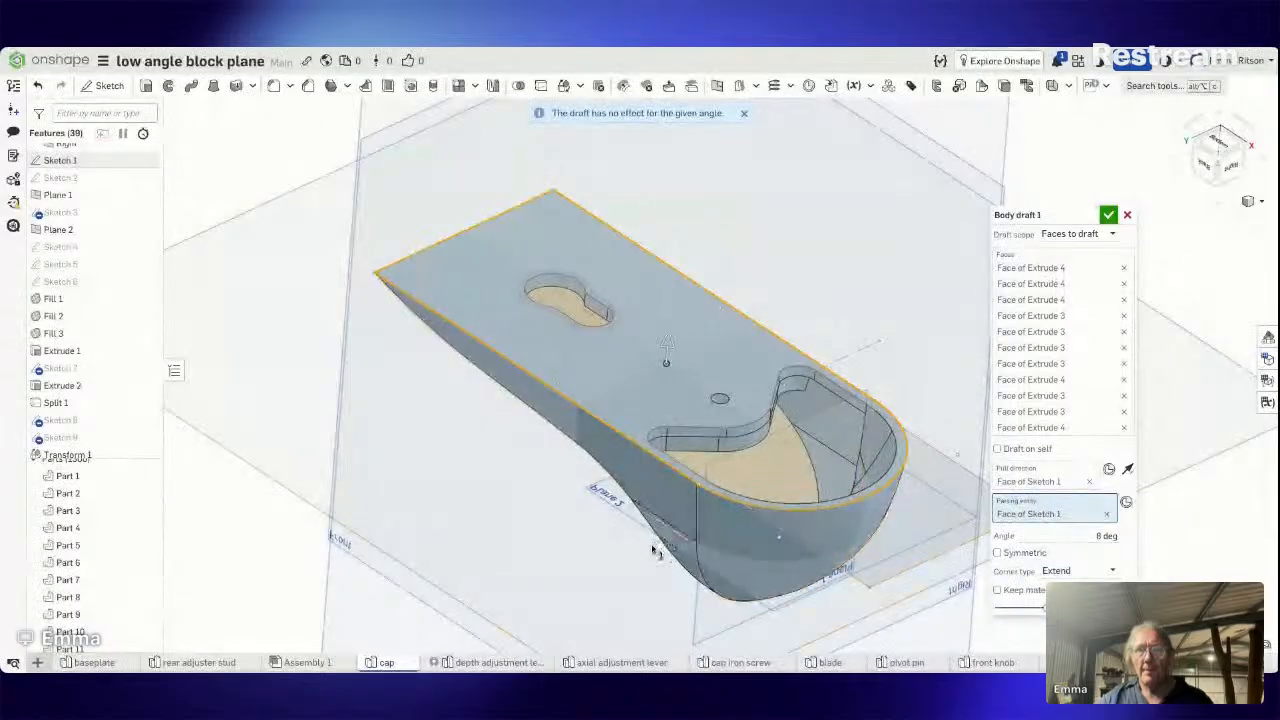
{"action": "left_click", "coordinate": [1105, 571]}
{"action": "left_click", "coordinate": [1078, 590]}
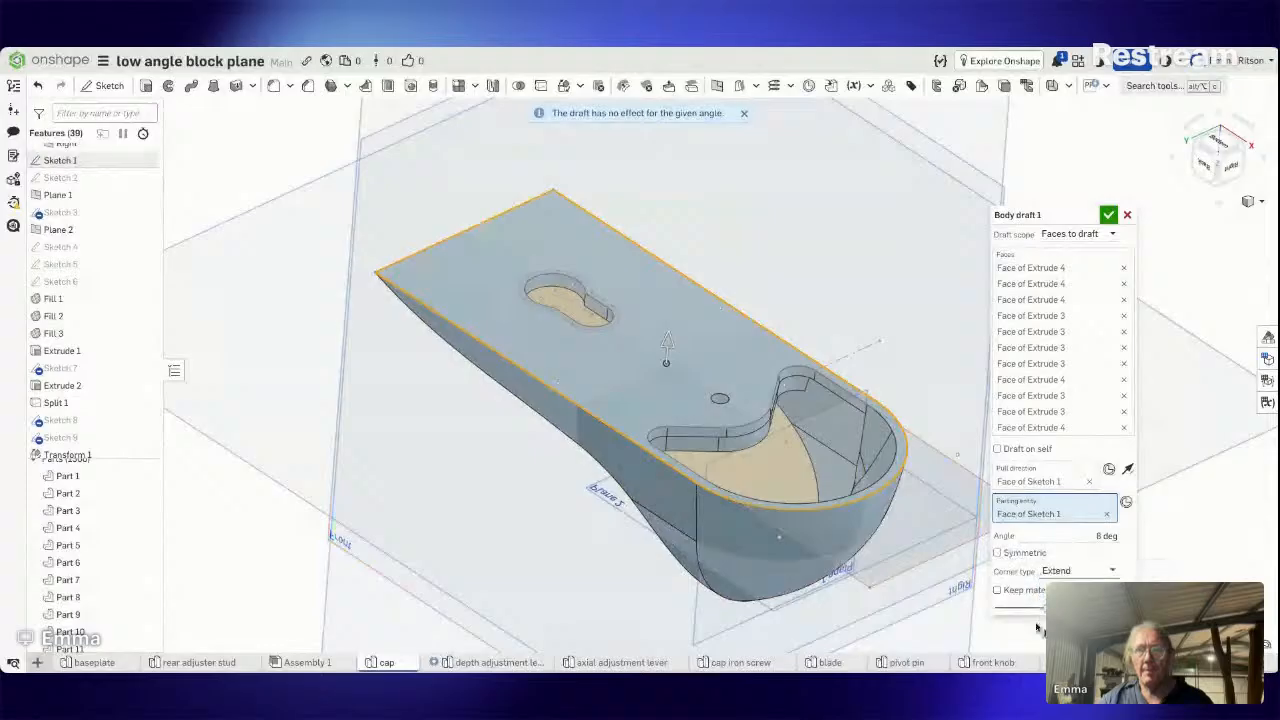
{"action": "left_click", "coordinate": [1085, 240]}
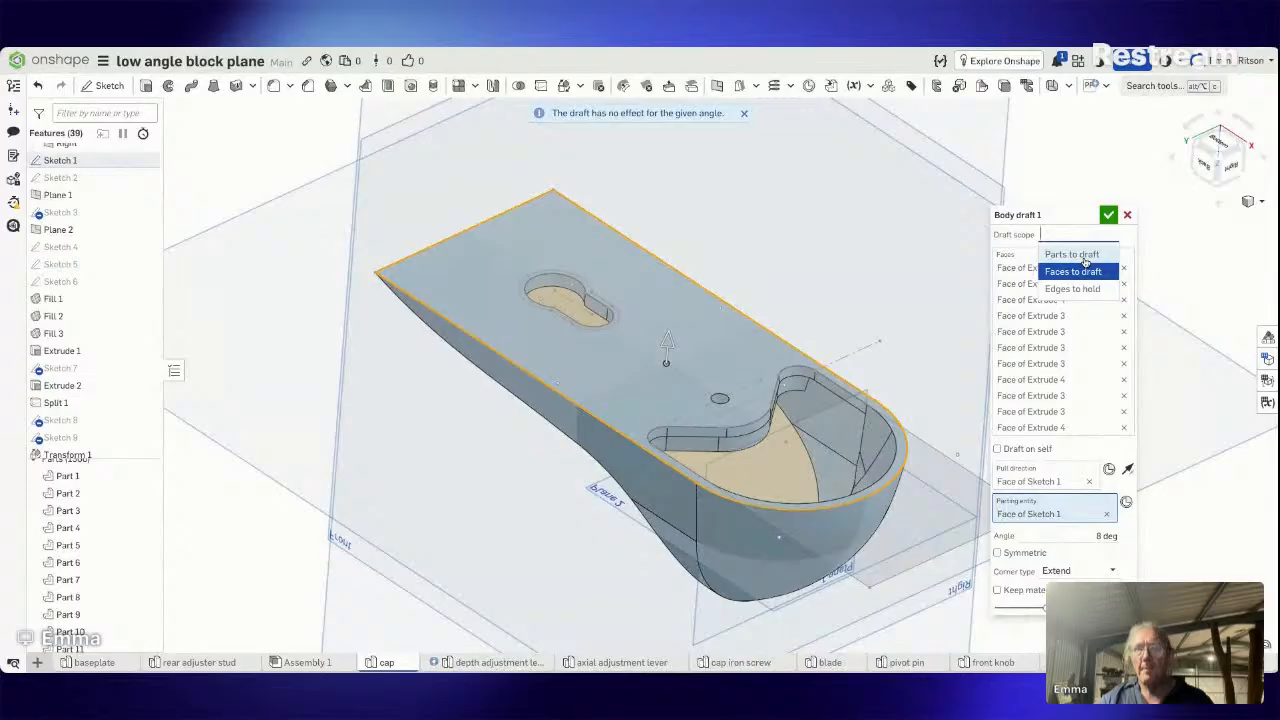
{"action": "left_click", "coordinate": [1075, 271]}
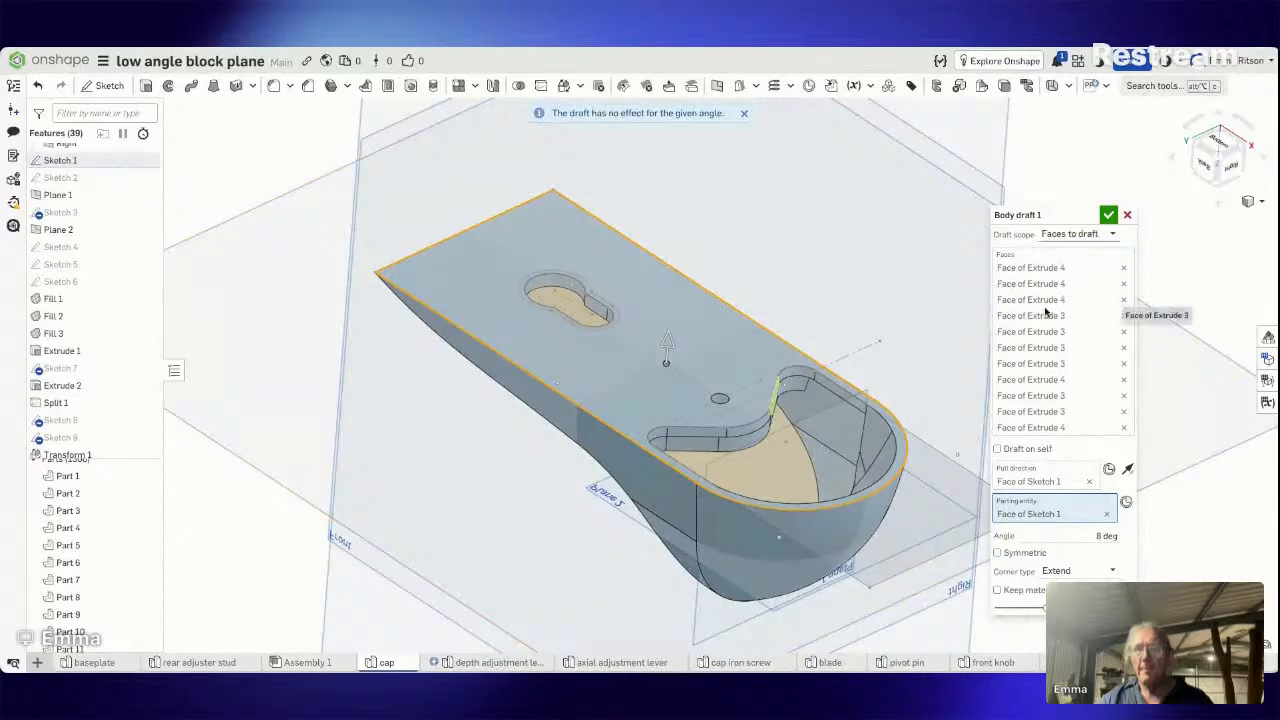
Replace the draft's pull direction with the Sketch 10 edge near the middle of the underside and reverse it.
{"action": "left_click", "coordinate": [1029, 484]}
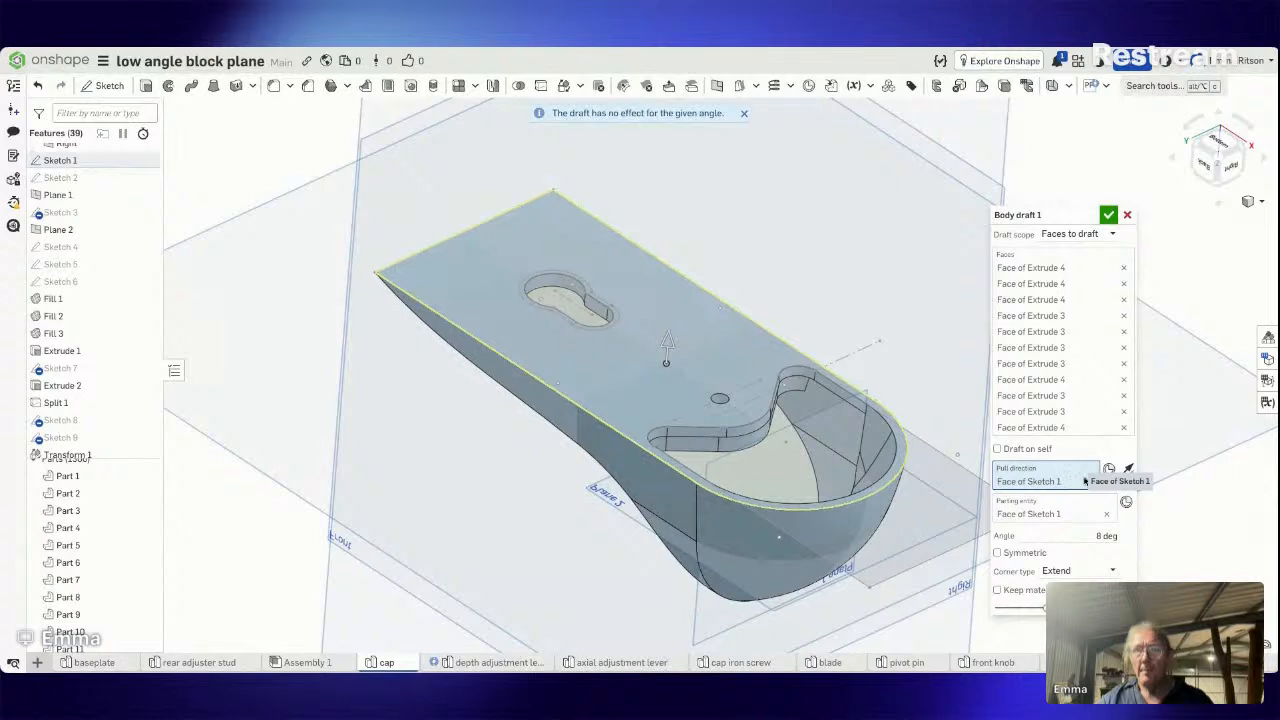
{"action": "left_click", "coordinate": [1089, 481]}
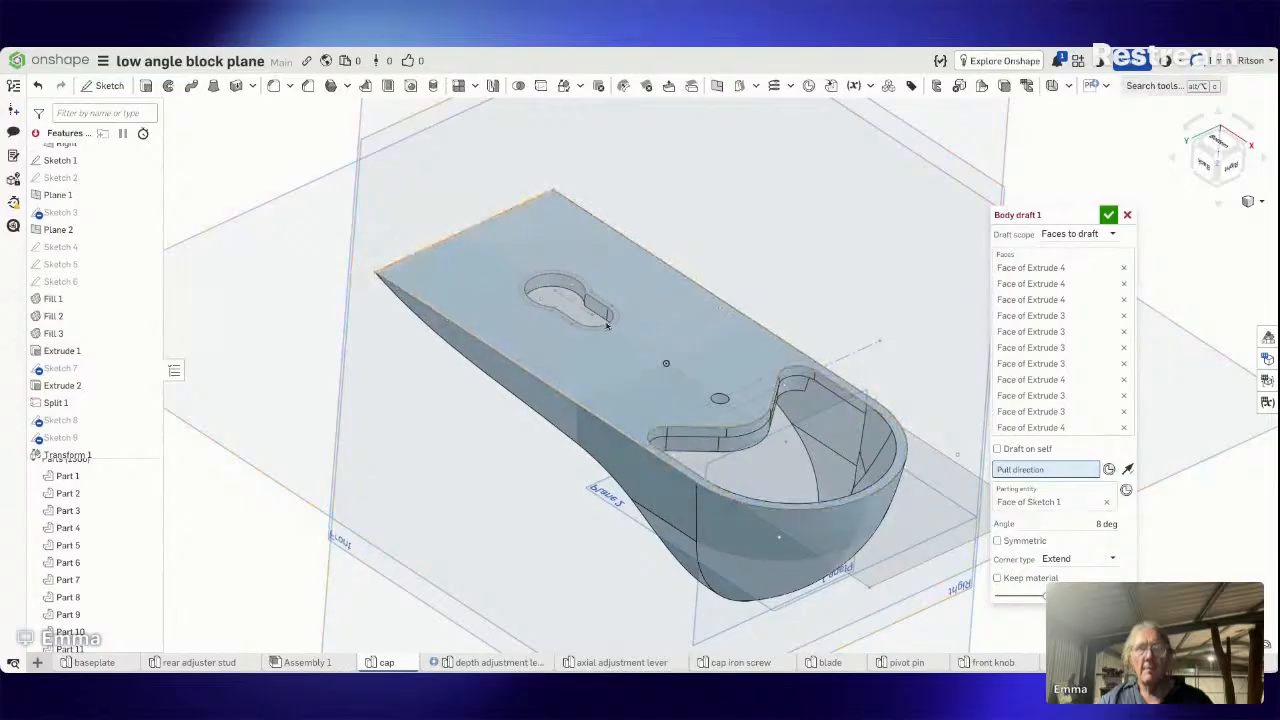
{"action": "left_click", "coordinate": [684, 377]}
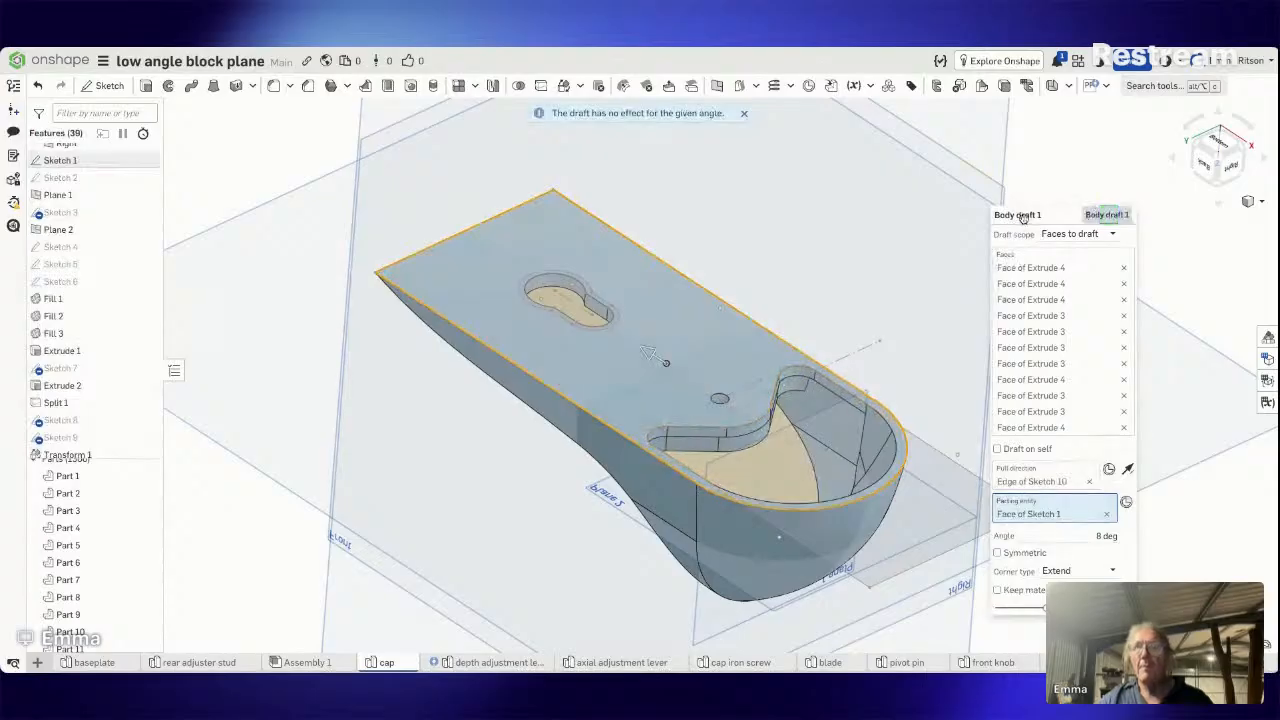
{"action": "right_click_drag", "start_coordinate": [879, 332], "coordinate": [914, 340]}
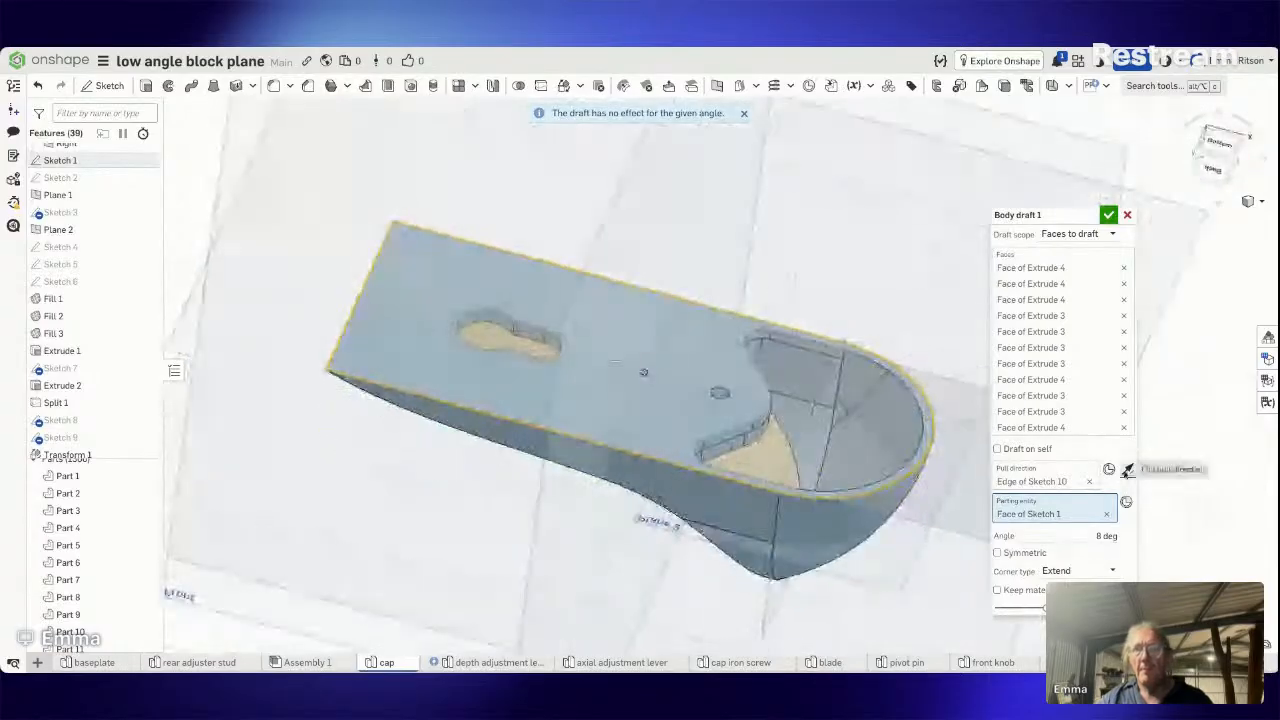
{"action": "left_click", "coordinate": [1127, 470]}
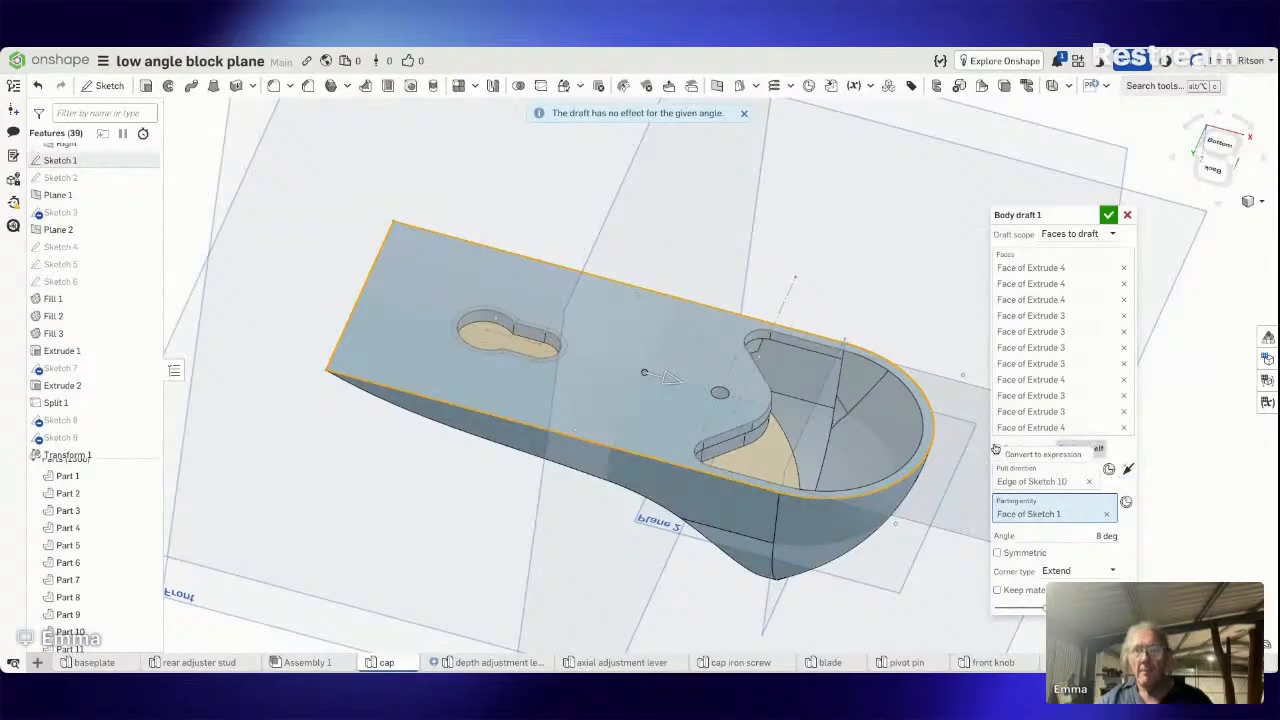
Reverse the draft's pull direction and set the draft angle to 20 degrees.
{"action": "right_click_drag", "start_coordinate": [943, 338], "coordinate": [965, 307]}
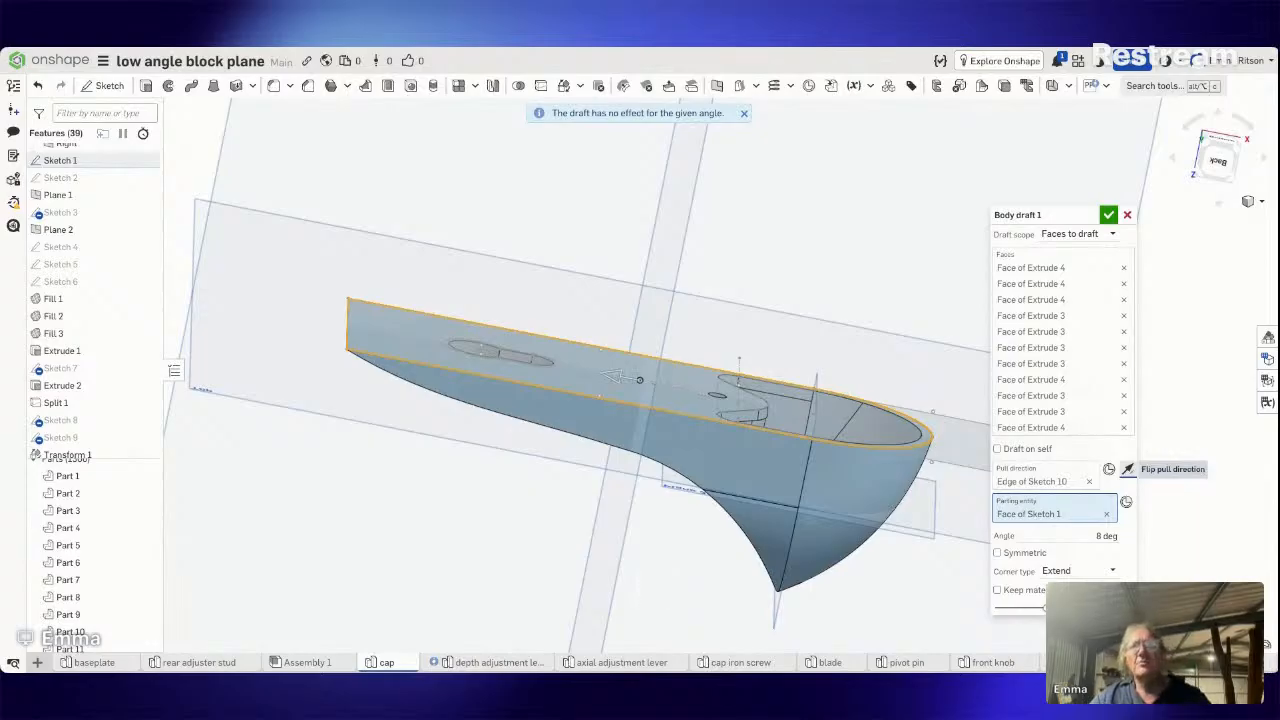
{"action": "left_click", "coordinate": [1081, 536]}
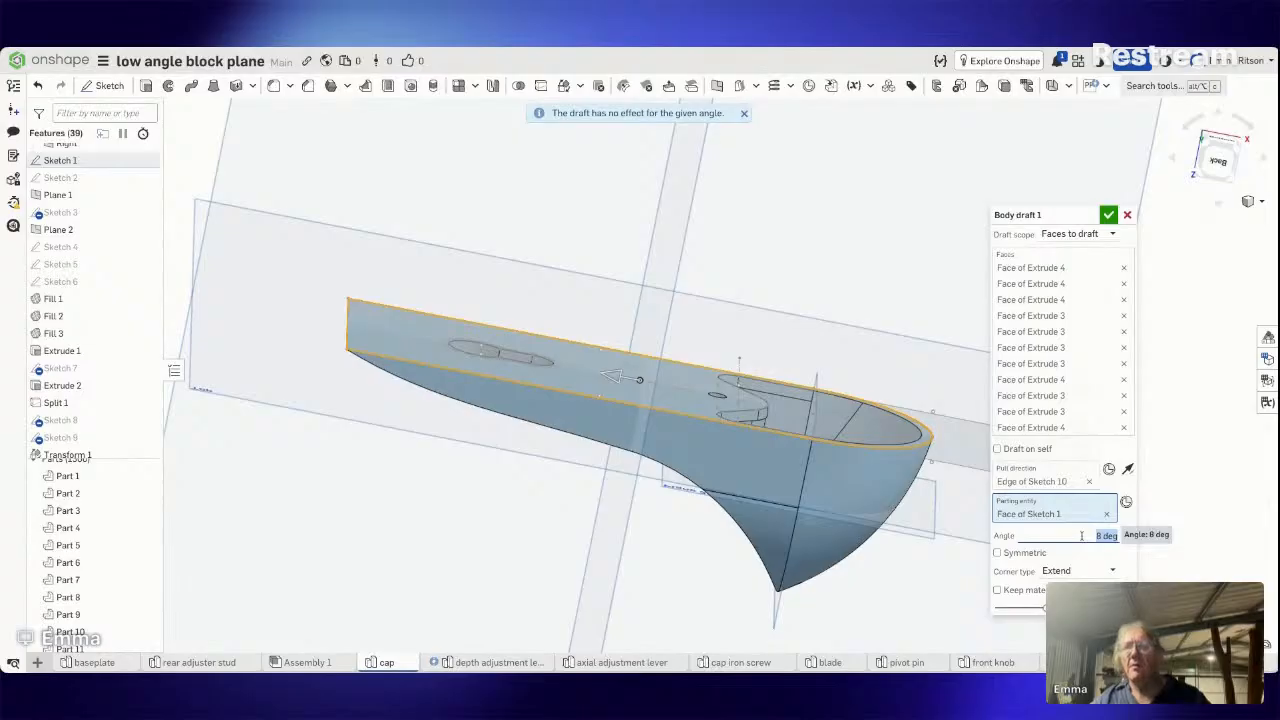
{"action": "type", "text": "2"}
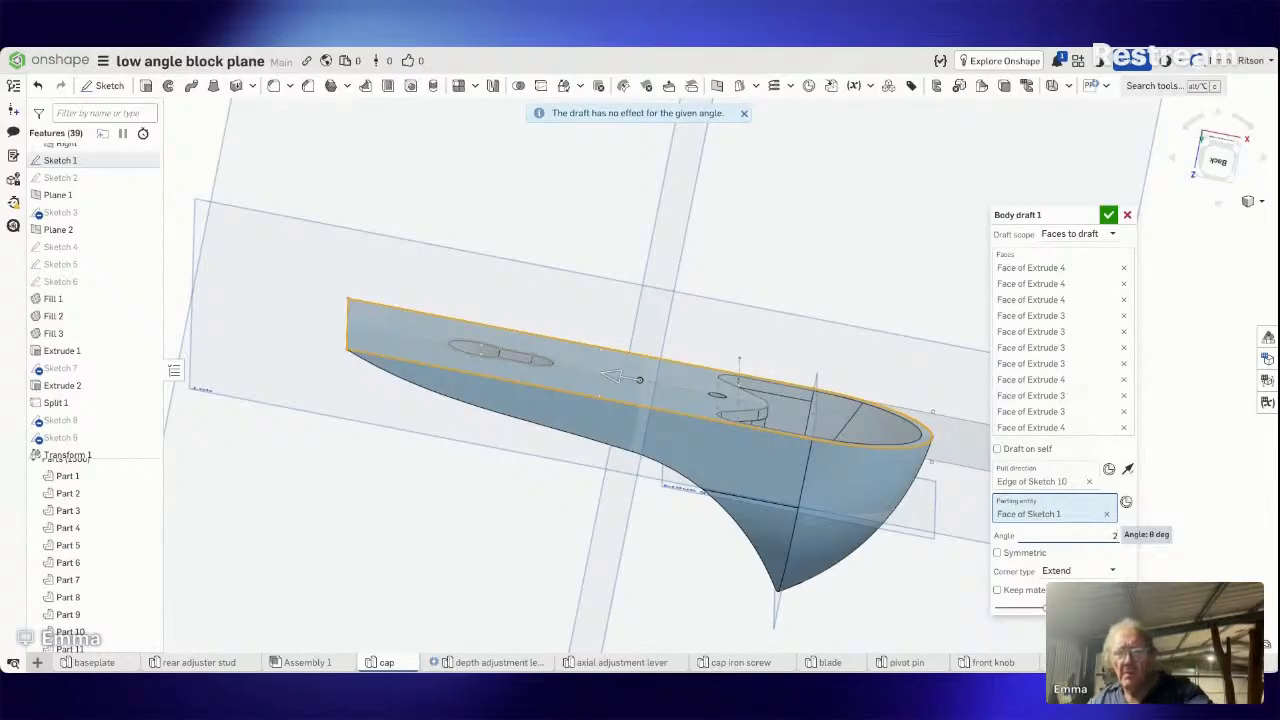
{"action": "type", "text": "0"}
{"action": "key", "text": "Return"}
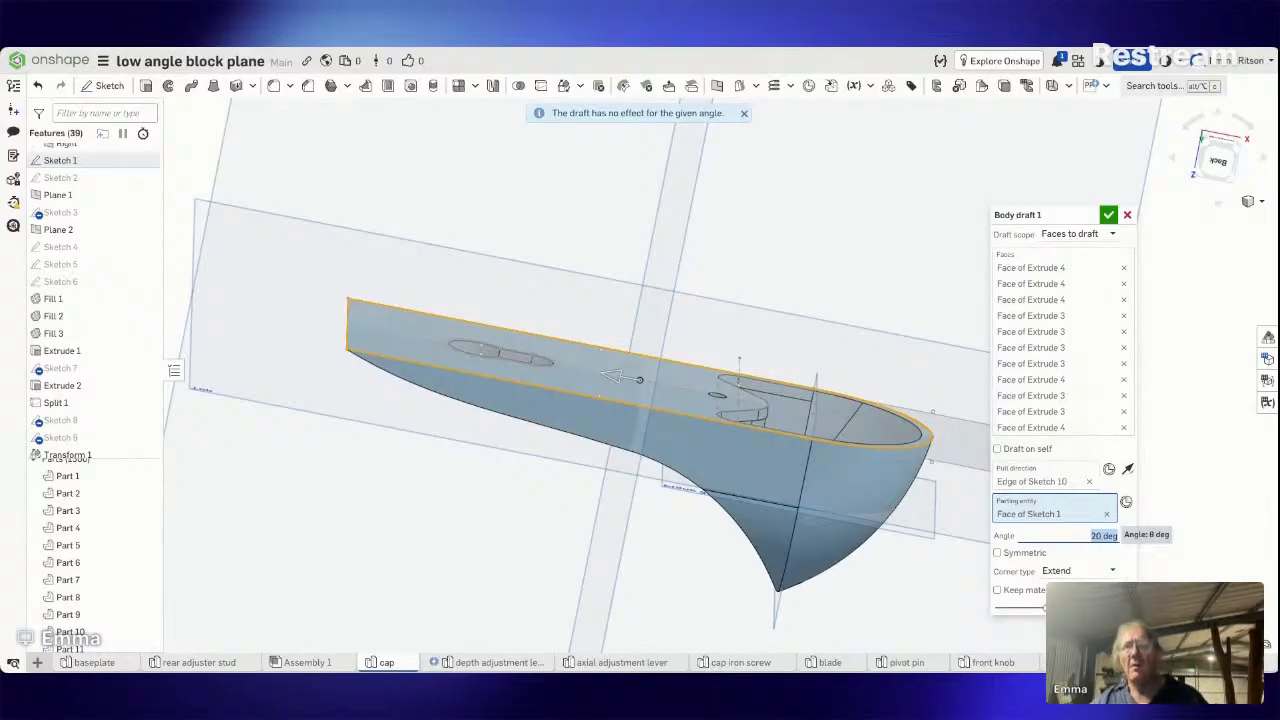
{"action": "left_click", "coordinate": [1119, 553]}
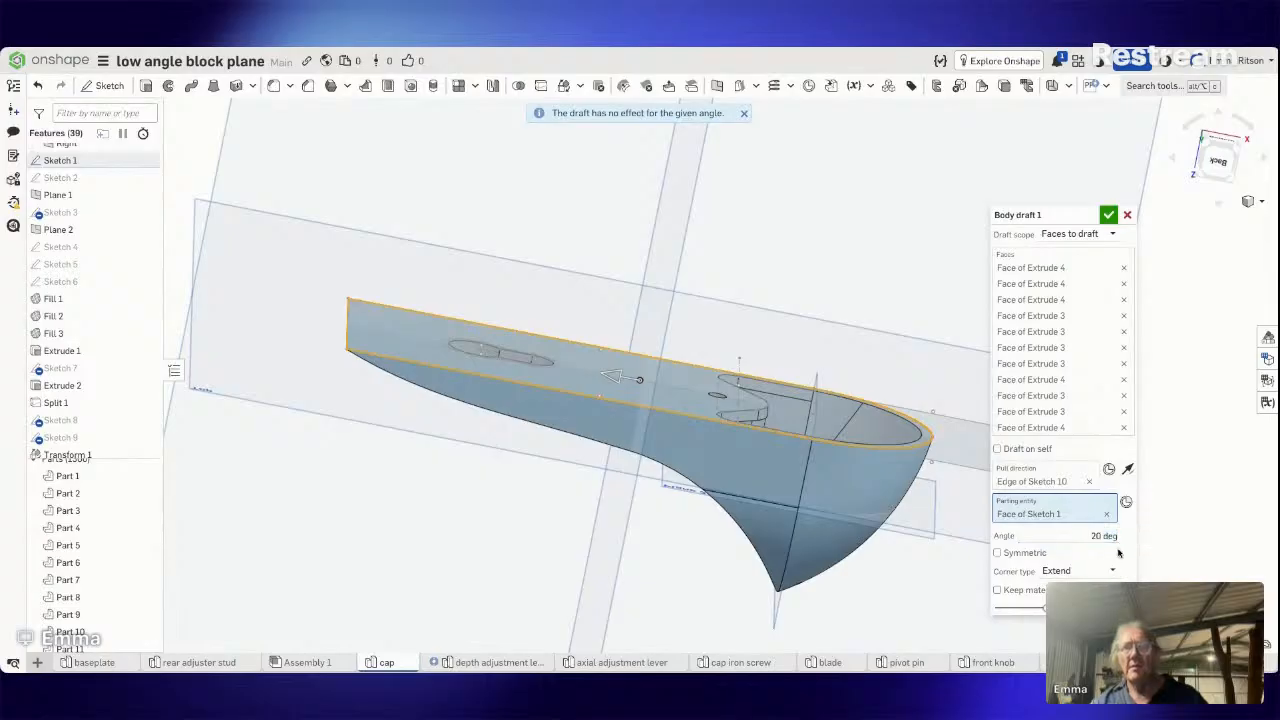
{"action": "right_click_drag", "start_coordinate": [919, 502], "coordinate": [886, 510]}
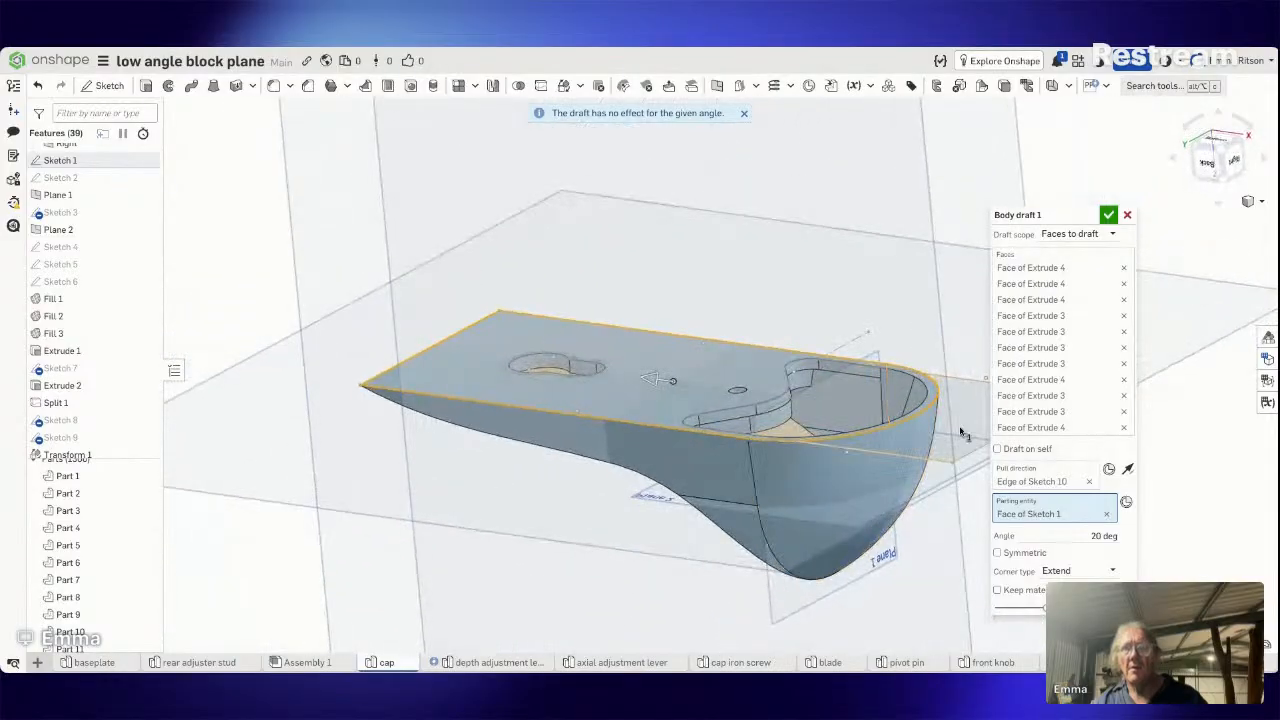
Remove all the Extrude 3 and Extrude 4 faces from the body draft's face selection.
{"action": "left_click", "coordinate": [1124, 268]}
{"action": "left_click", "coordinate": [1124, 268]}
{"action": "left_click", "coordinate": [1124, 268]}
{"action": "left_click", "coordinate": [1124, 268]}
{"action": "left_click", "coordinate": [1124, 268]}
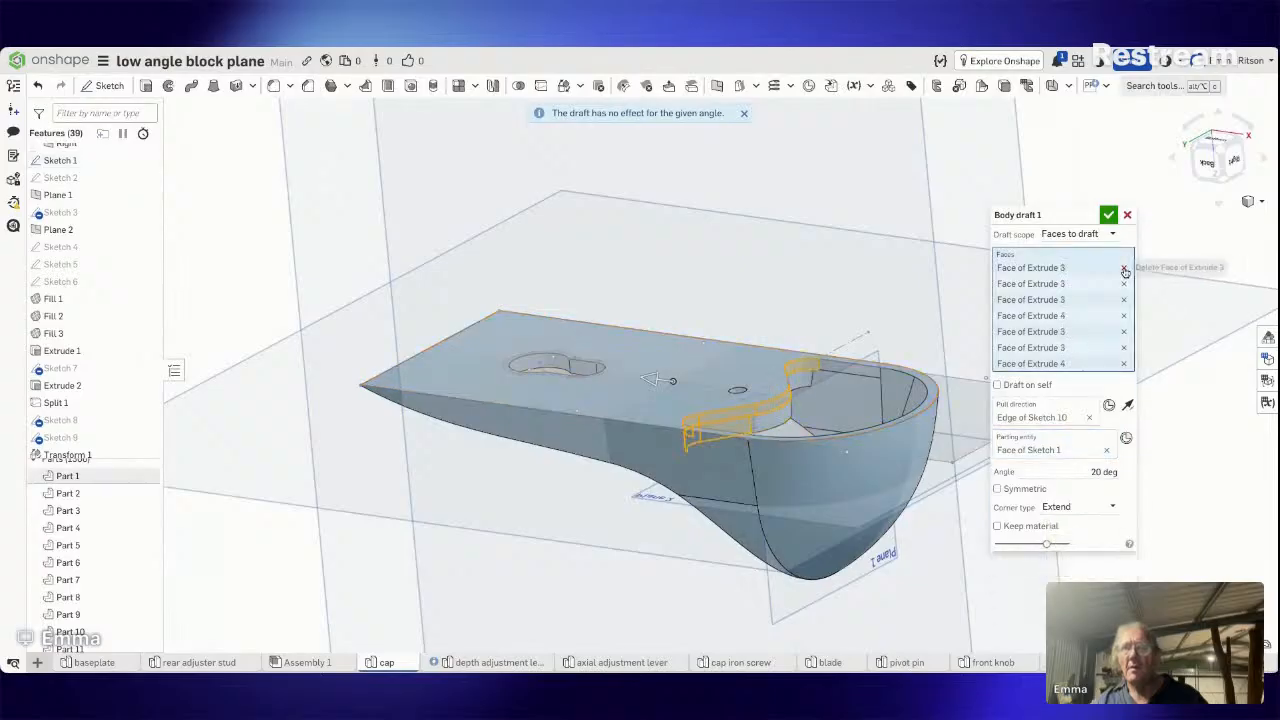
{"action": "left_click", "coordinate": [1124, 268]}
{"action": "left_click", "coordinate": [1124, 268]}
{"action": "left_click", "coordinate": [1124, 268]}
{"action": "left_click", "coordinate": [1124, 268]}
{"action": "left_click", "coordinate": [1124, 268]}
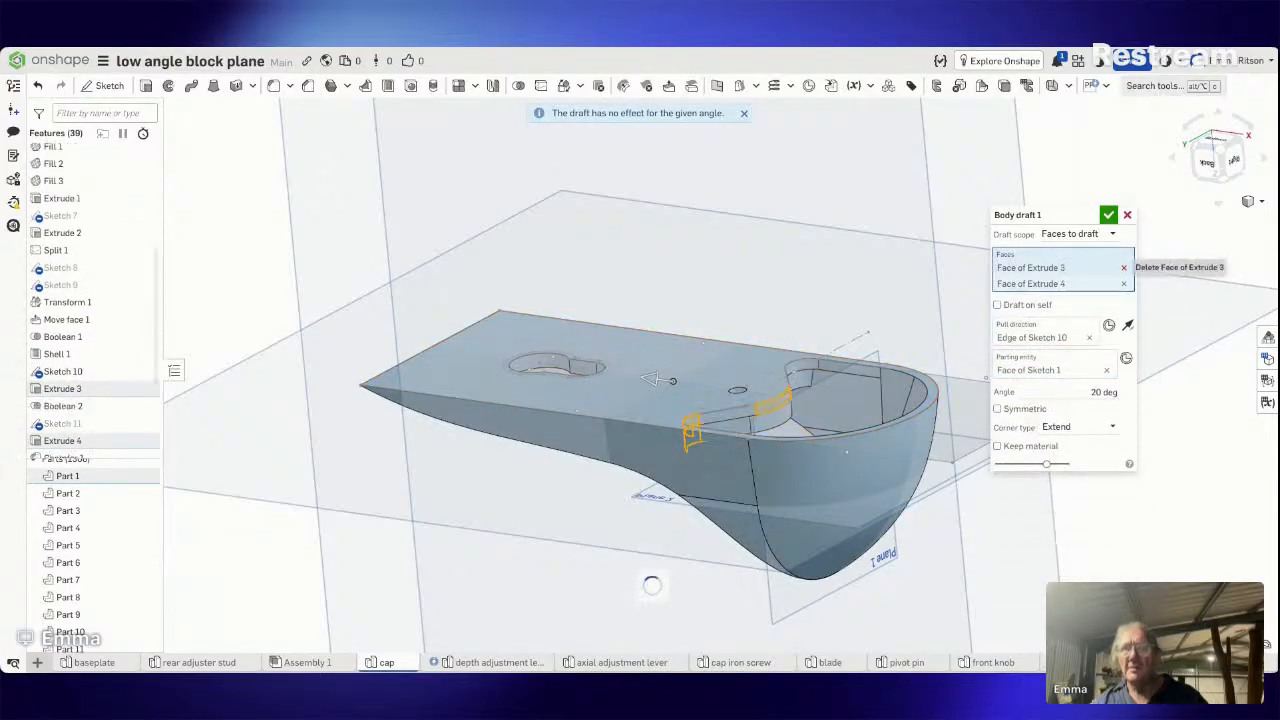
{"action": "left_click", "coordinate": [1124, 268]}
{"action": "left_click", "coordinate": [1124, 268]}
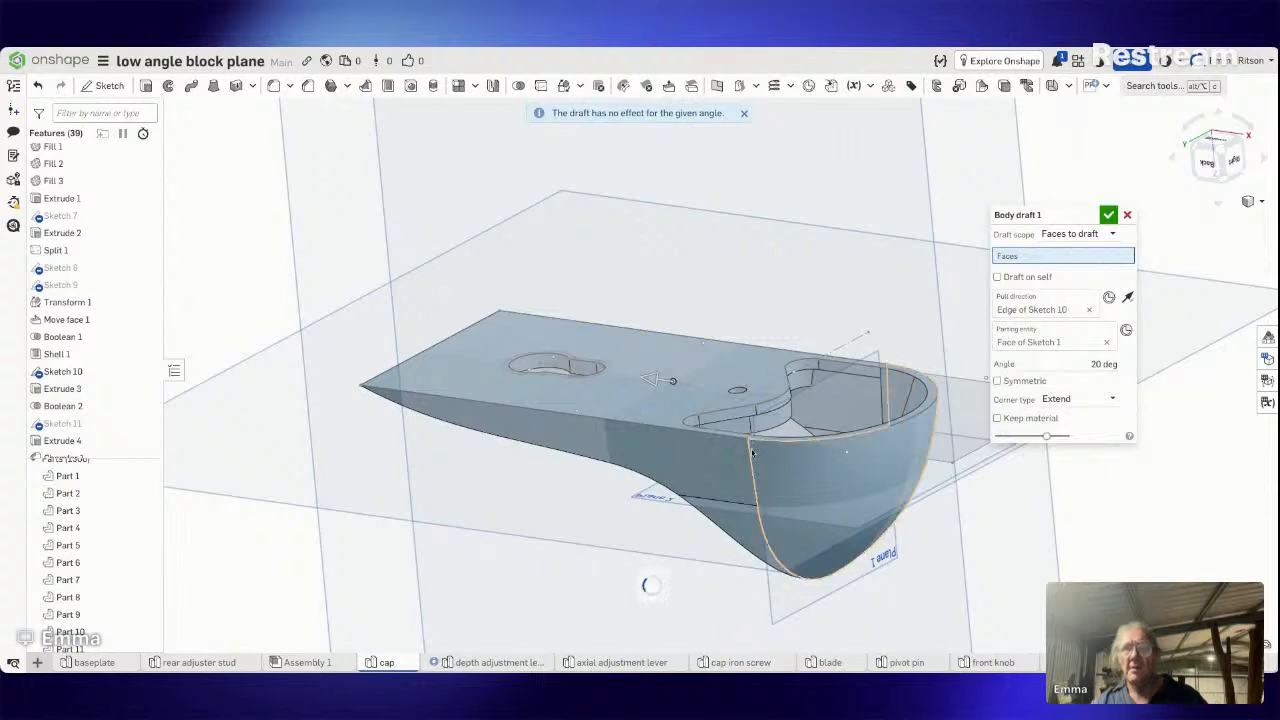
Select the five Extrude 3 wall faces along the large opening's wavy edge for the draft and accept the body draft.
{"action": "left_click", "coordinate": [705, 421]}
{"action": "left_click", "coordinate": [692, 425]}
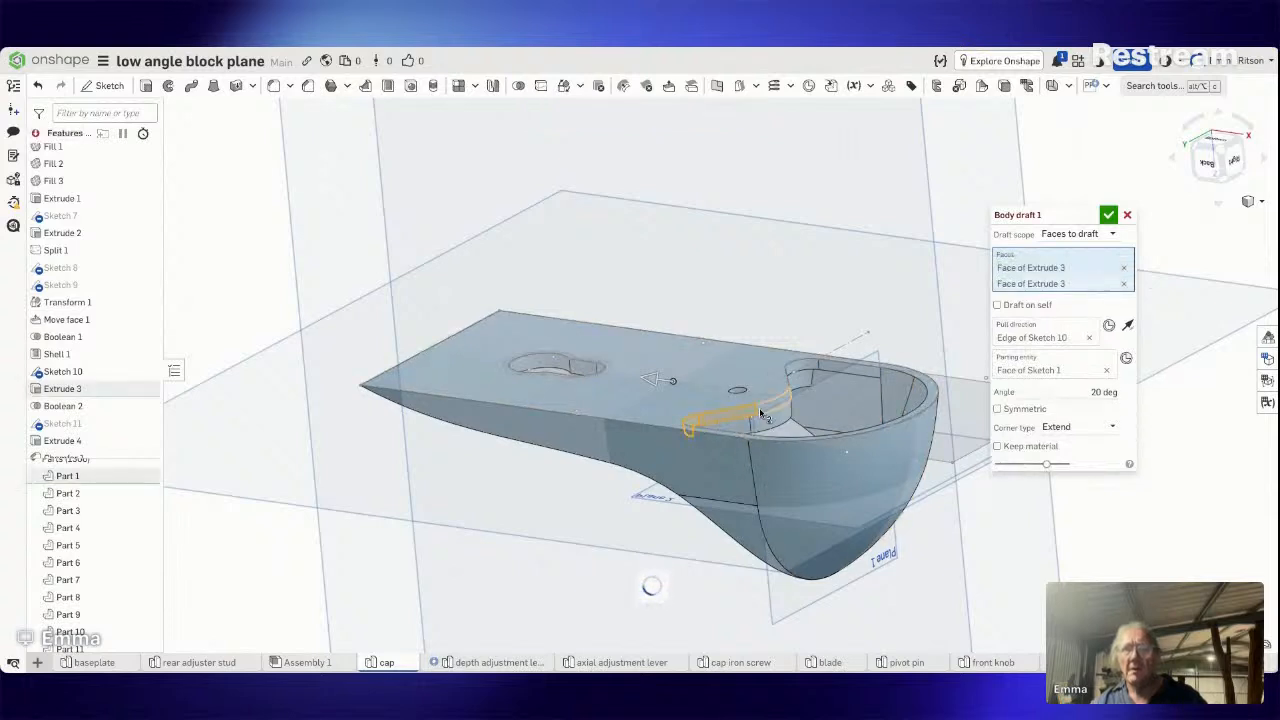
{"action": "right_click_drag", "start_coordinate": [792, 384], "coordinate": [776, 410]}
{"action": "left_click", "coordinate": [808, 388]}
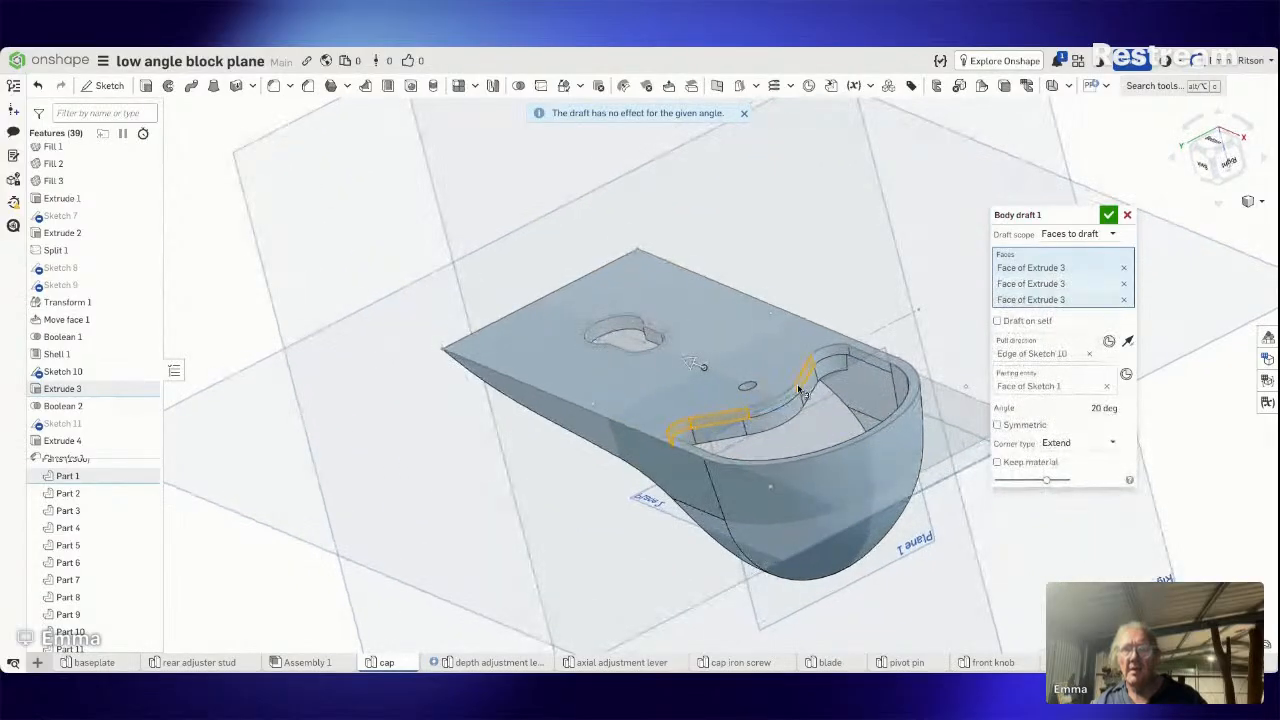
{"action": "left_click", "coordinate": [794, 405]}
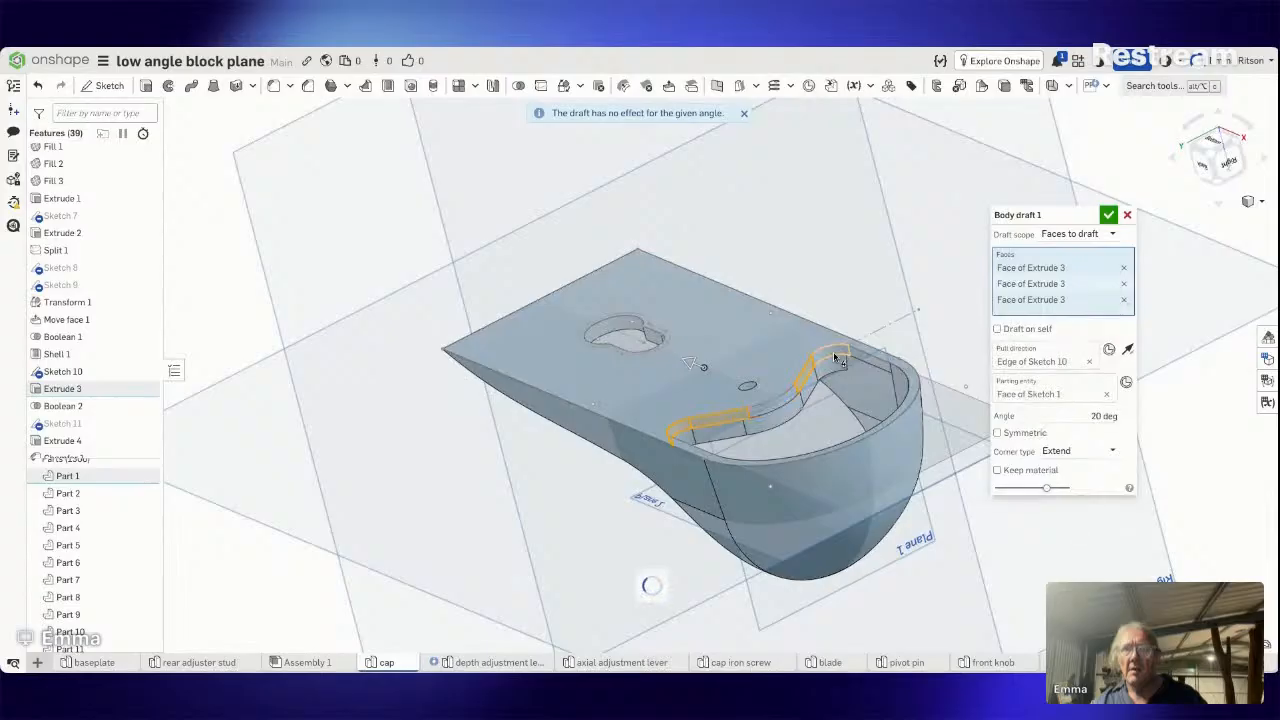
{"action": "right_click_drag", "start_coordinate": [831, 391], "coordinate": [820, 368]}
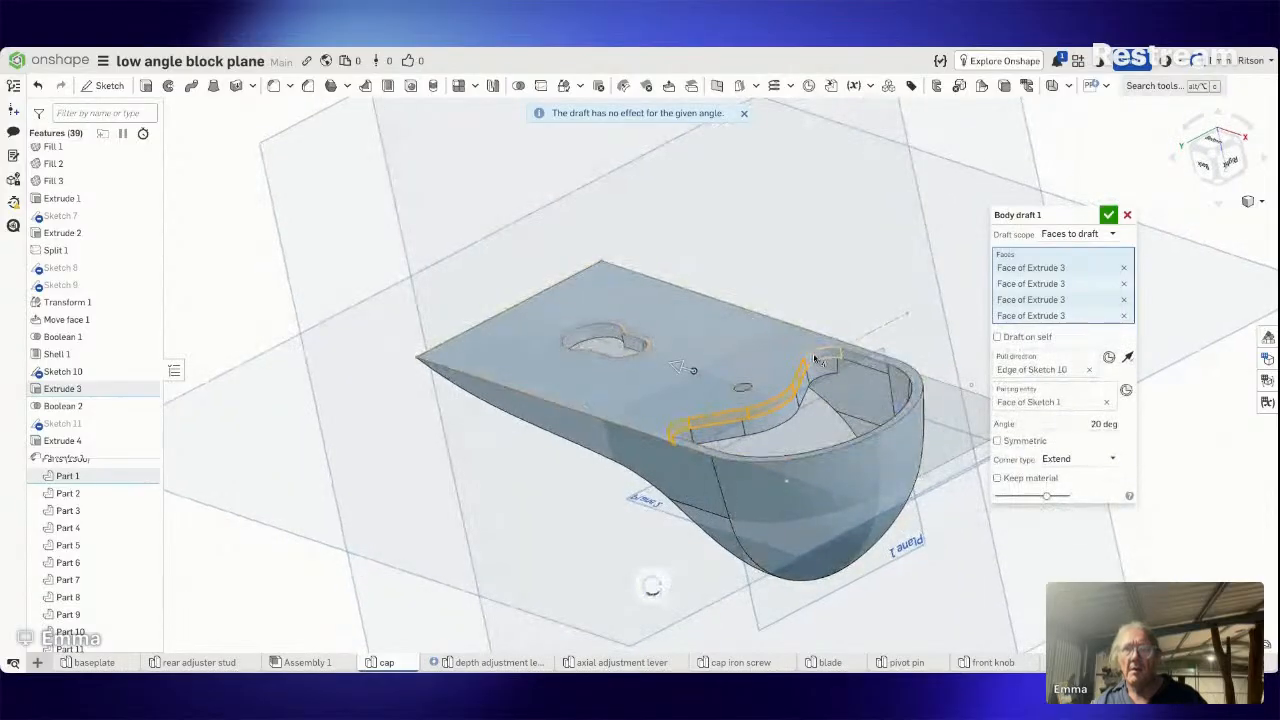
{"action": "left_click", "coordinate": [848, 530]}
{"action": "right_click_drag", "start_coordinate": [848, 530], "coordinate": [822, 566]}
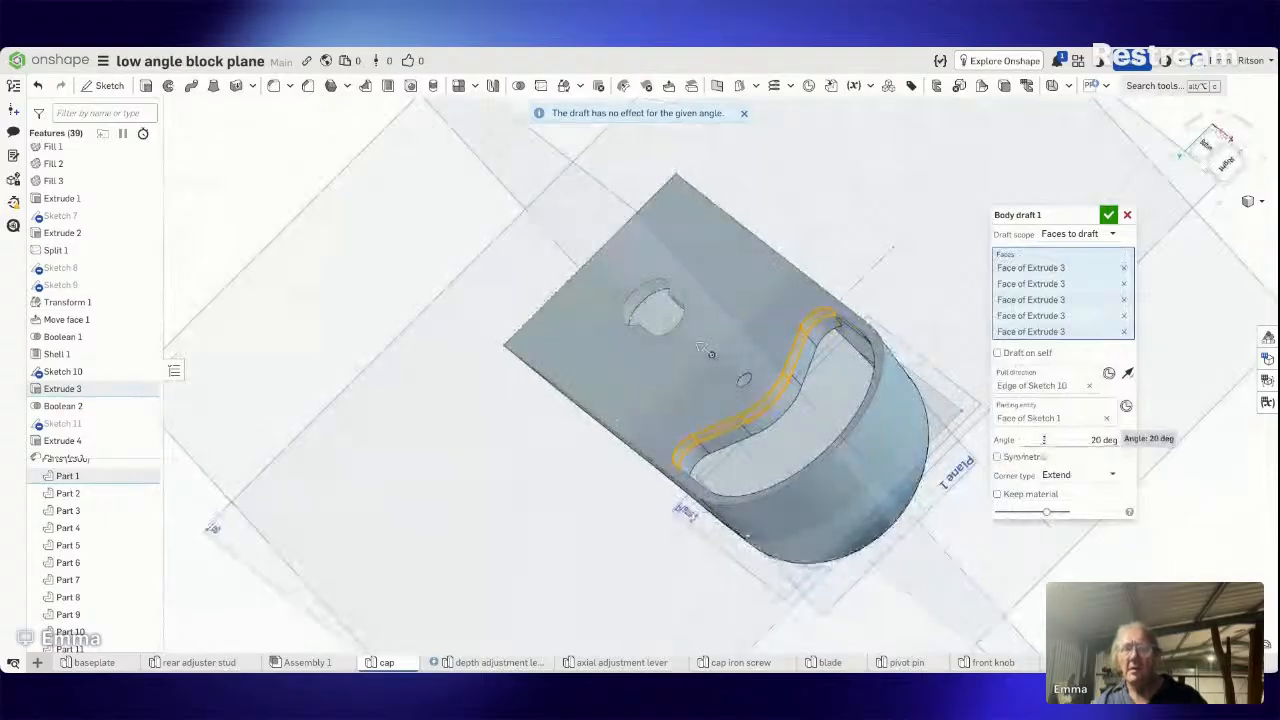
{"action": "right_click_drag", "start_coordinate": [955, 468], "coordinate": [1007, 458]}
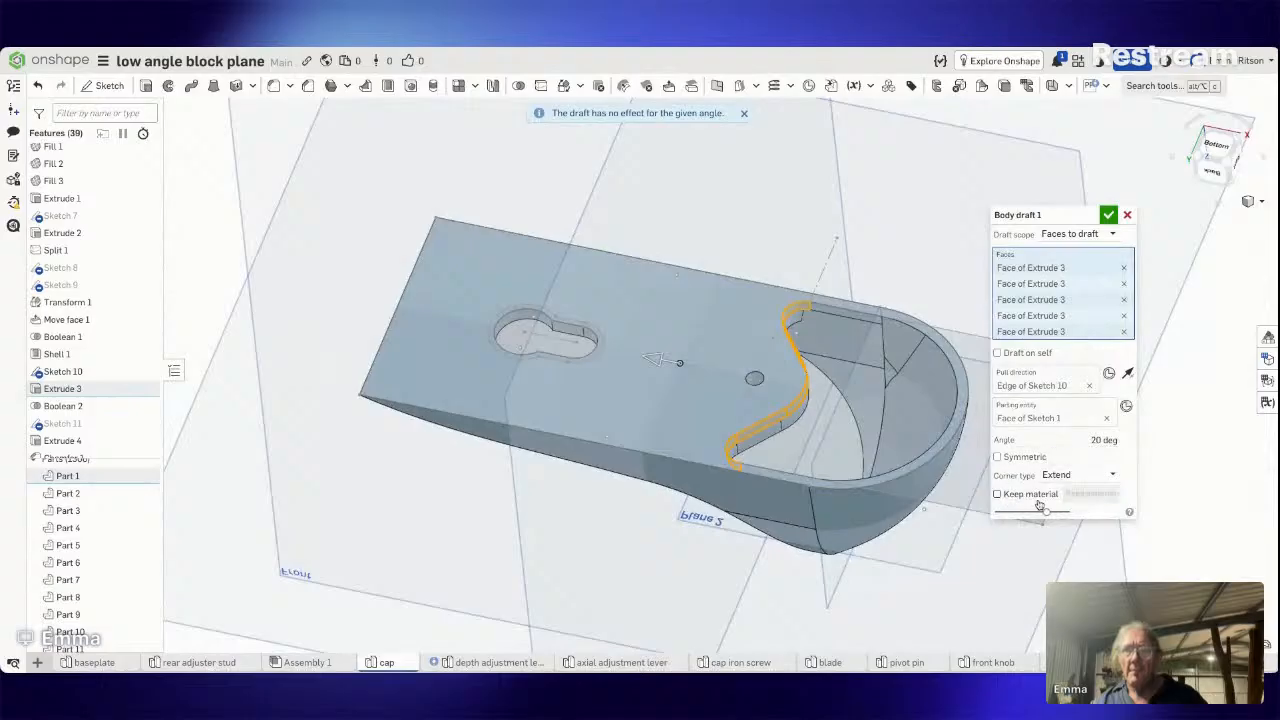
{"action": "right_click_drag", "start_coordinate": [1022, 548], "coordinate": [1034, 526]}
{"action": "key", "text": "Return"}
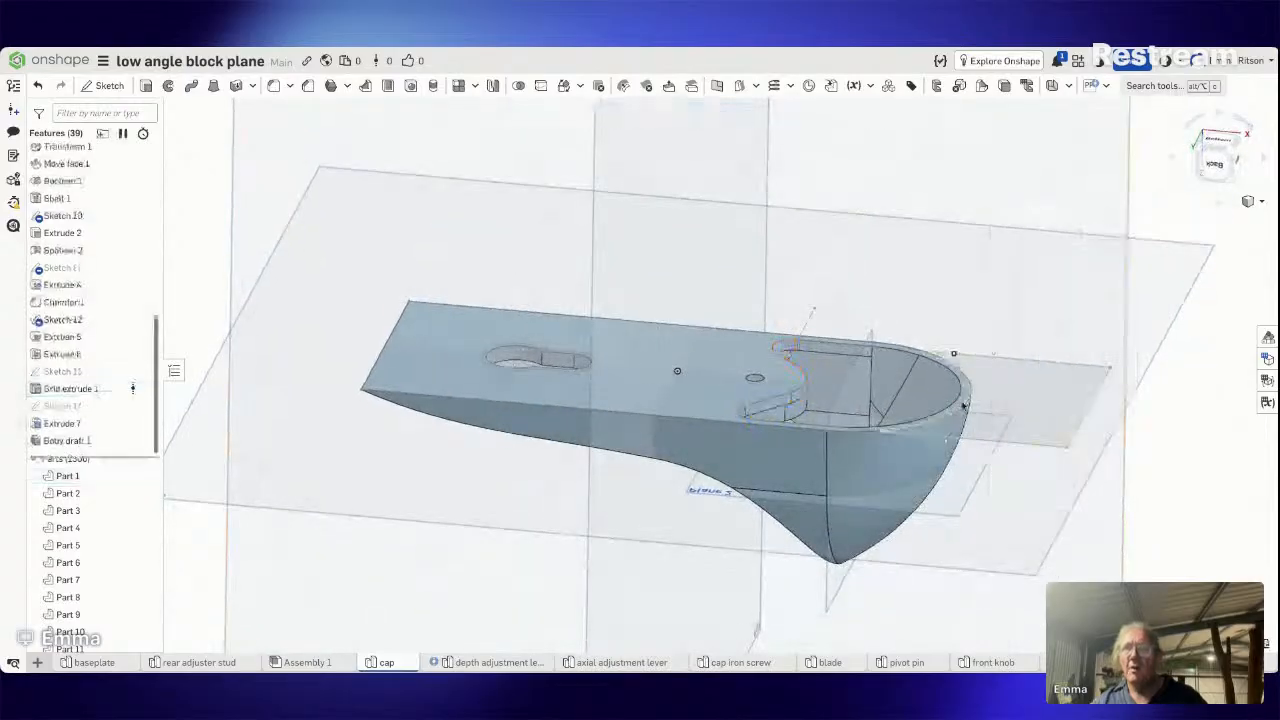
Start a new sketch on the Top plane, viewing the cap from the top.
{"action": "right_click_drag", "start_coordinate": [972, 381], "coordinate": [994, 610]}
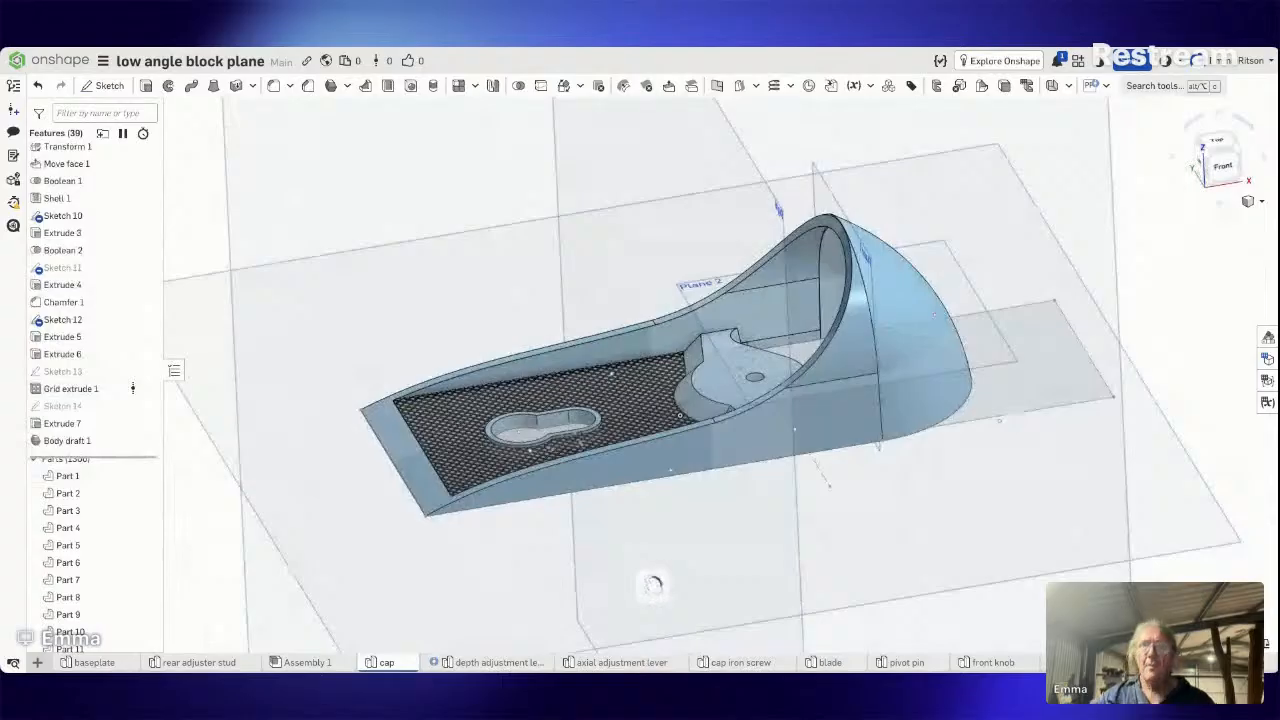
{"action": "mouse_move", "coordinate": [1011, 391]}
{"action": "right_mouse_down"}
{"action": "mouse_move", "coordinate": [1006, 486]}
{"action": "mouse_move", "coordinate": [1029, 500]}
{"action": "mouse_move", "coordinate": [1013, 373]}
{"action": "right_mouse_up"}
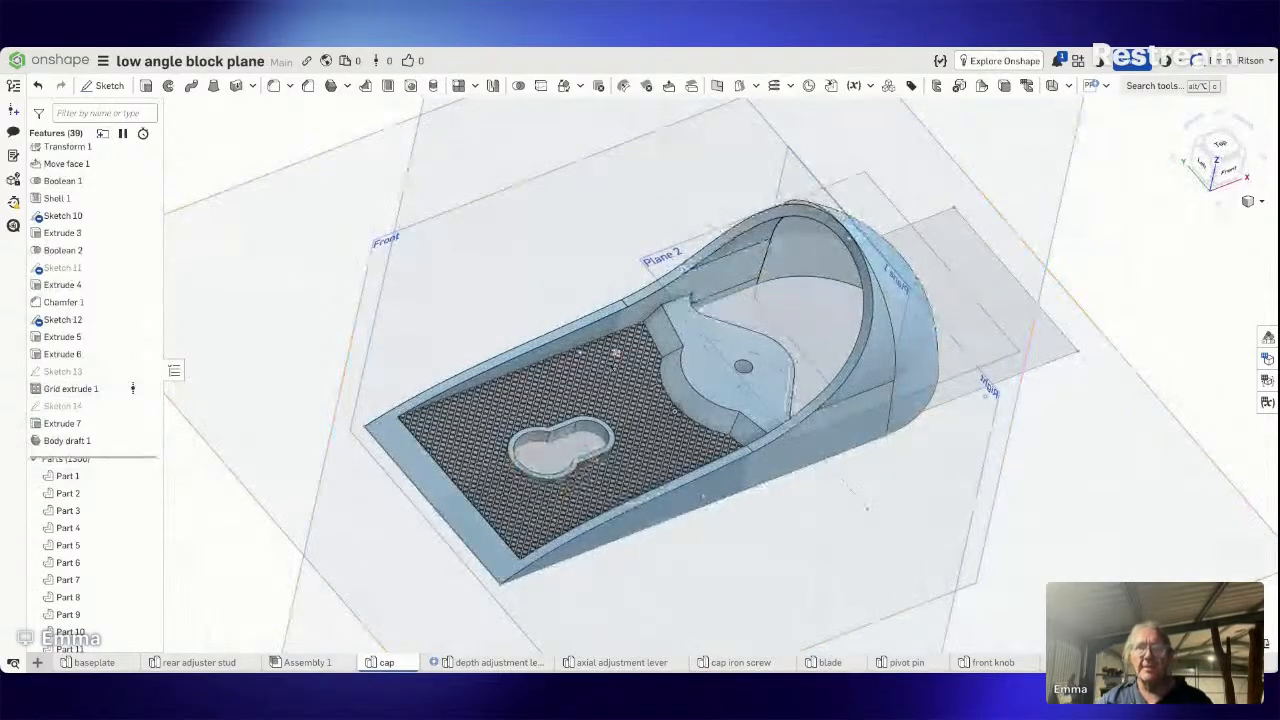
{"action": "left_click", "coordinate": [1224, 140]}
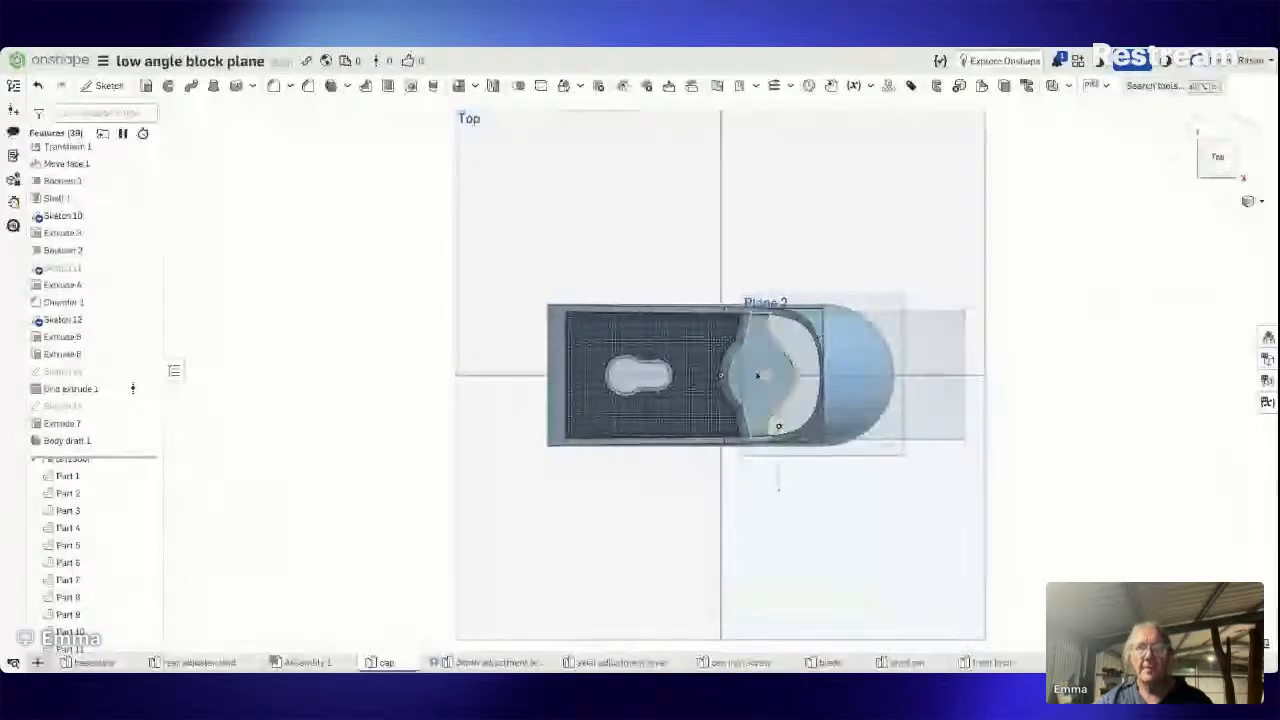
{"action": "scroll", "coordinate": [758, 375], "scroll_direction": "up", "scroll_amount": 1}
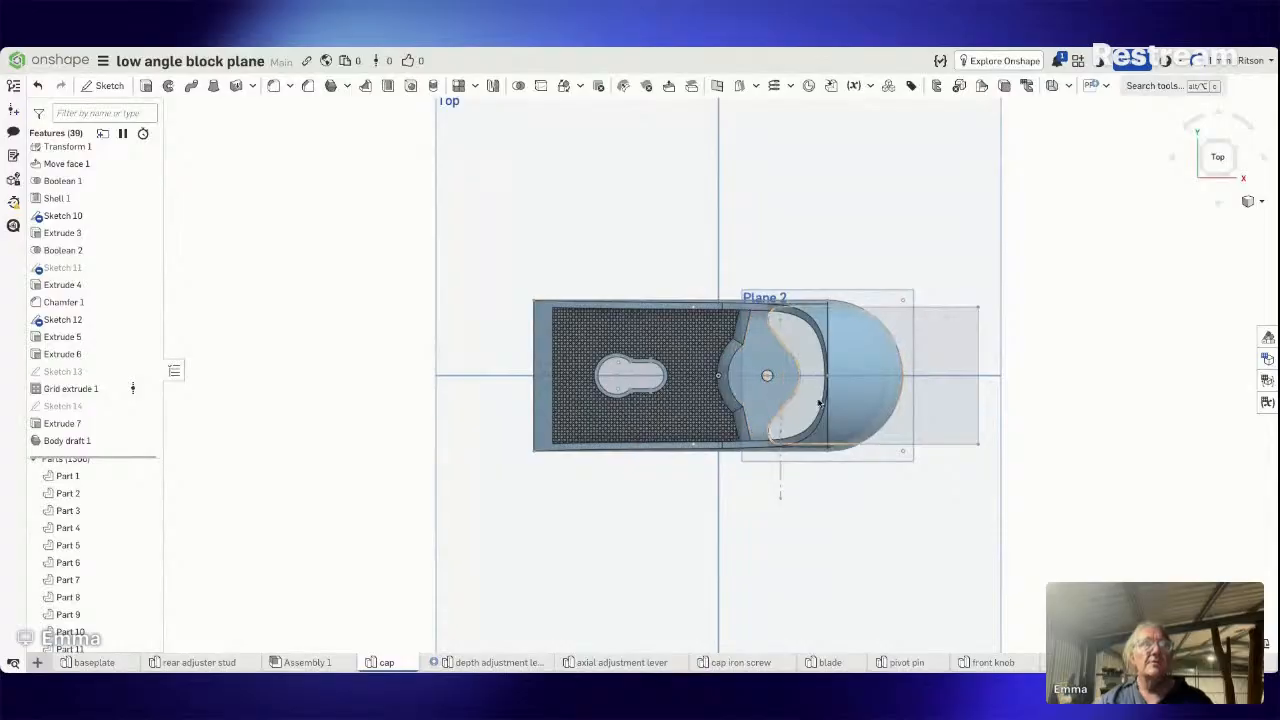
{"action": "left_click", "coordinate": [103, 85]}
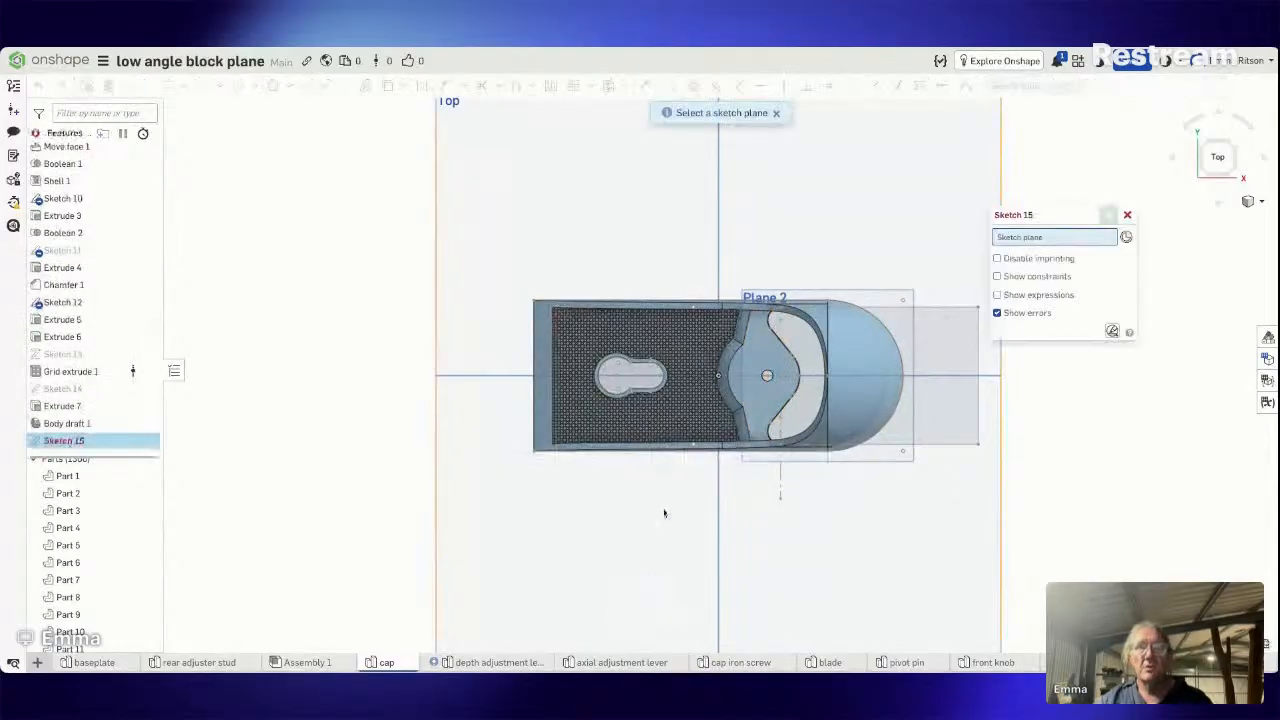
{"action": "left_click", "coordinate": [906, 527]}
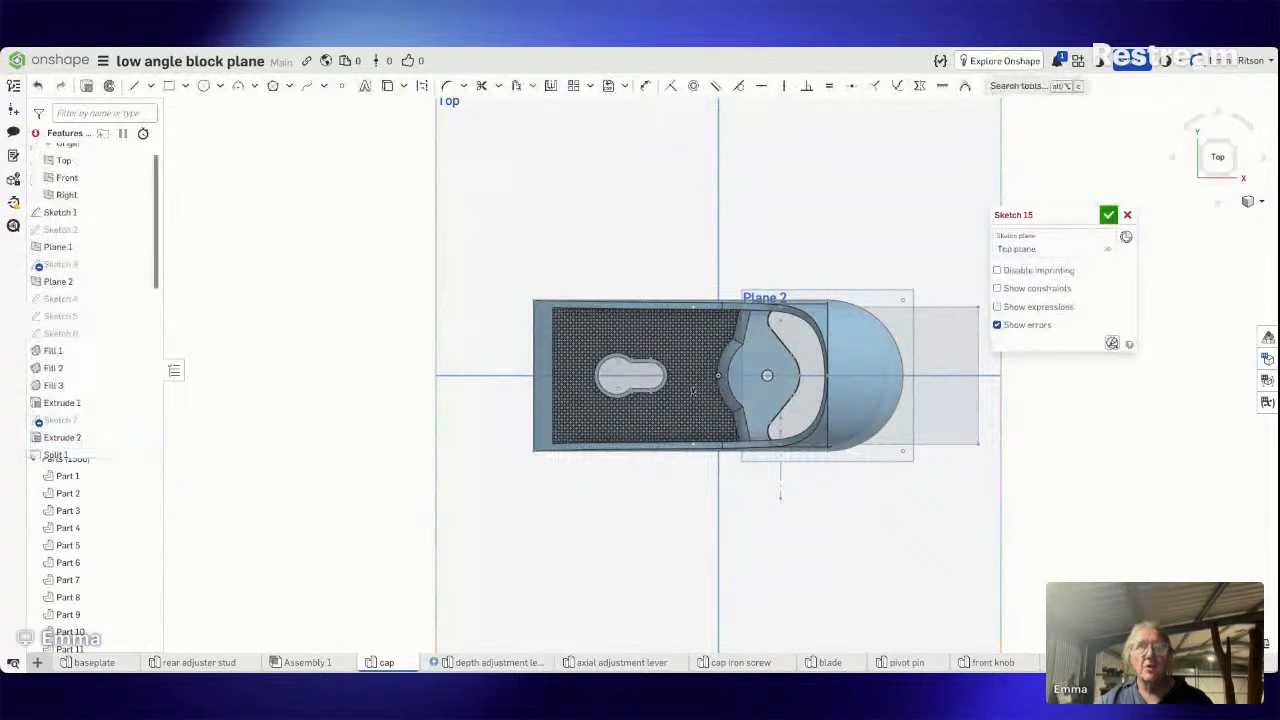
Draw a centre point arc of radius 15 around the small hole's centre, just beyond the raised pad's curved edge on the textured floor.
{"action": "left_click", "coordinate": [254, 86]}
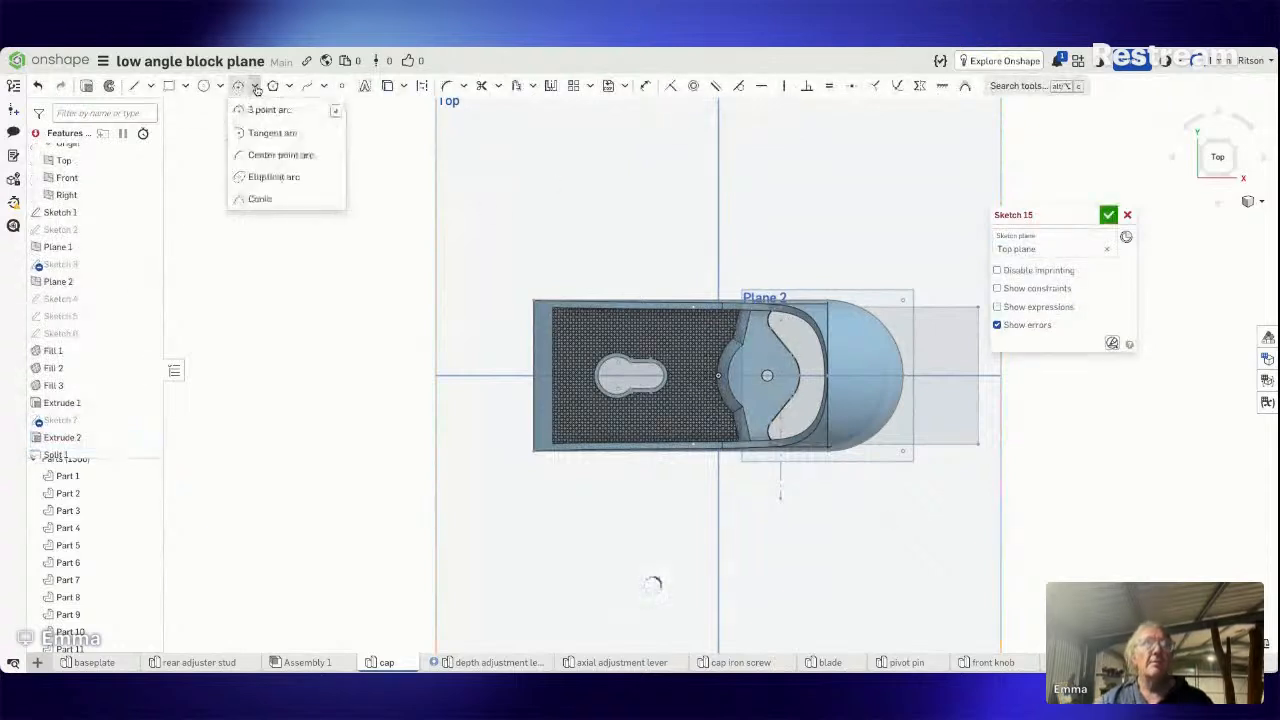
{"action": "left_click", "coordinate": [280, 155]}
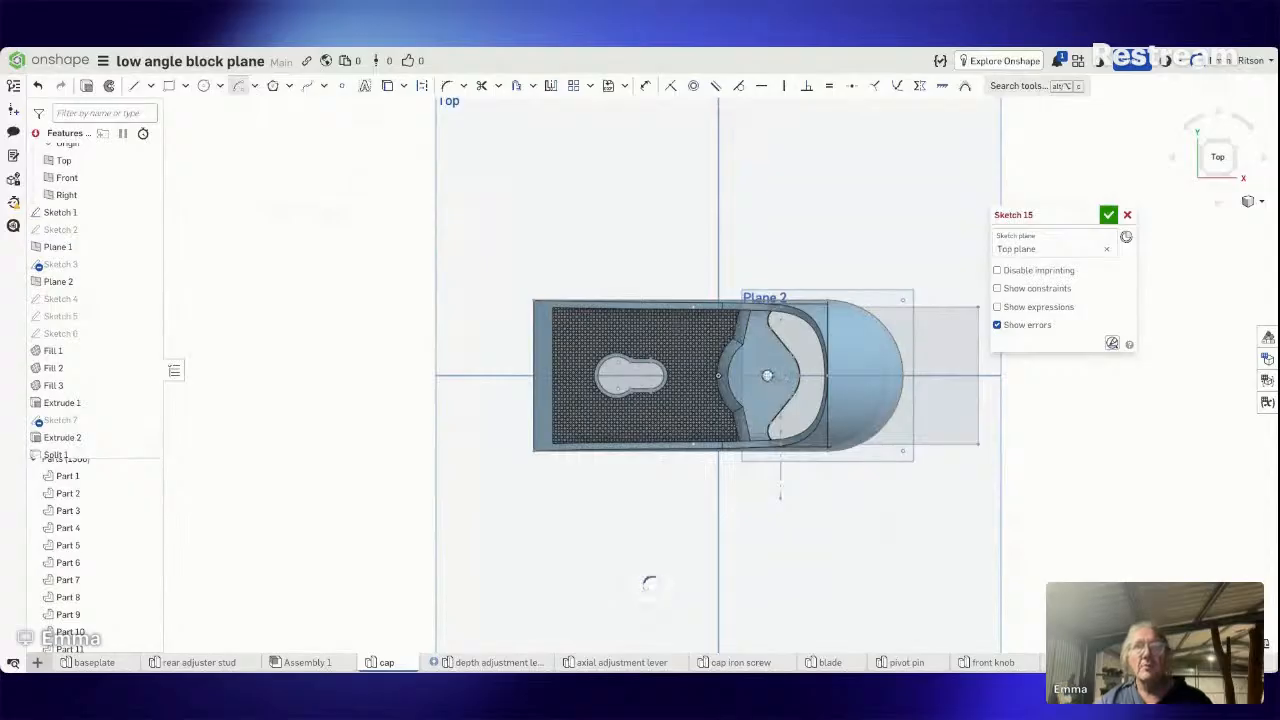
{"action": "scroll", "coordinate": [768, 378], "scroll_direction": "up", "scroll_amount": 5}
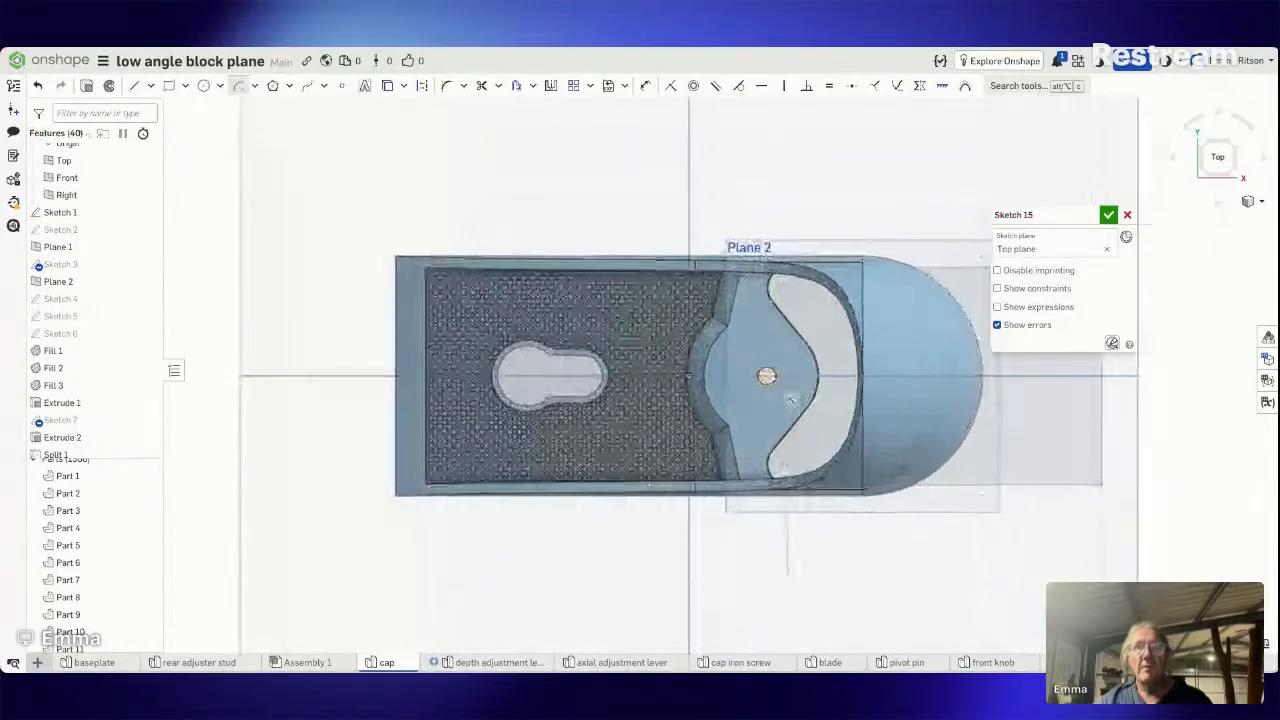
{"action": "left_click", "coordinate": [767, 376]}
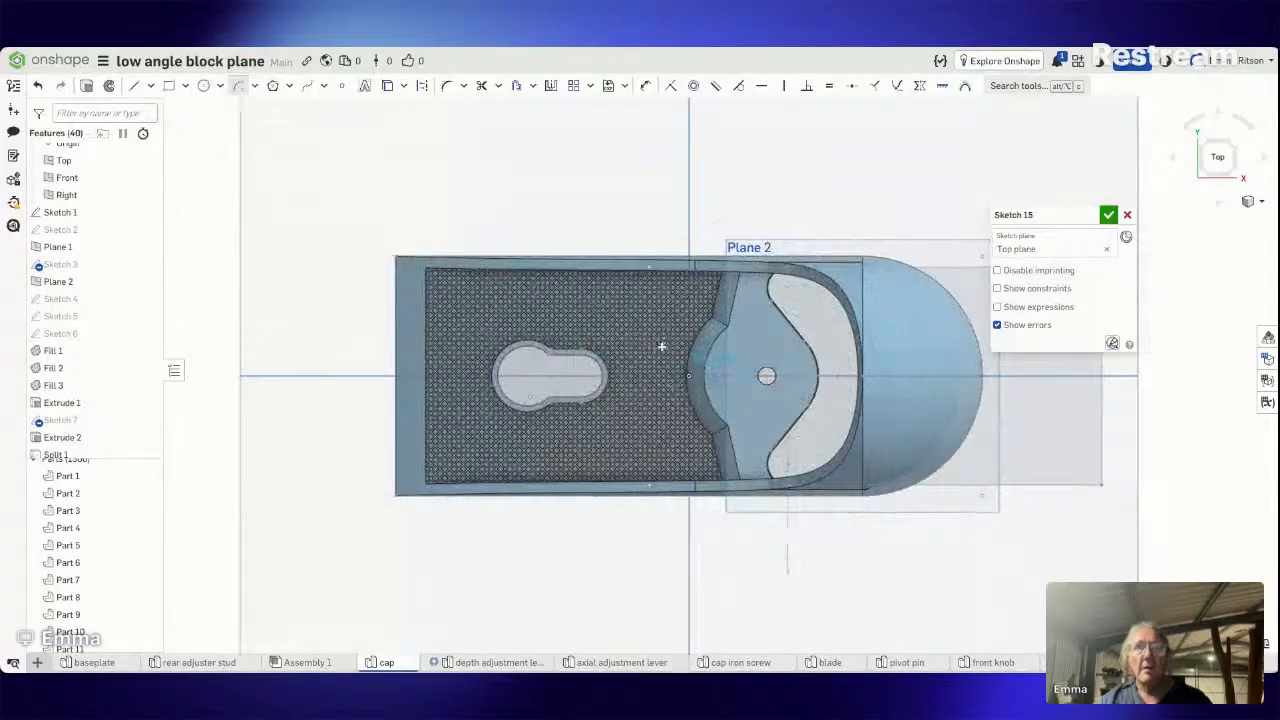
{"action": "left_click", "coordinate": [678, 297]}
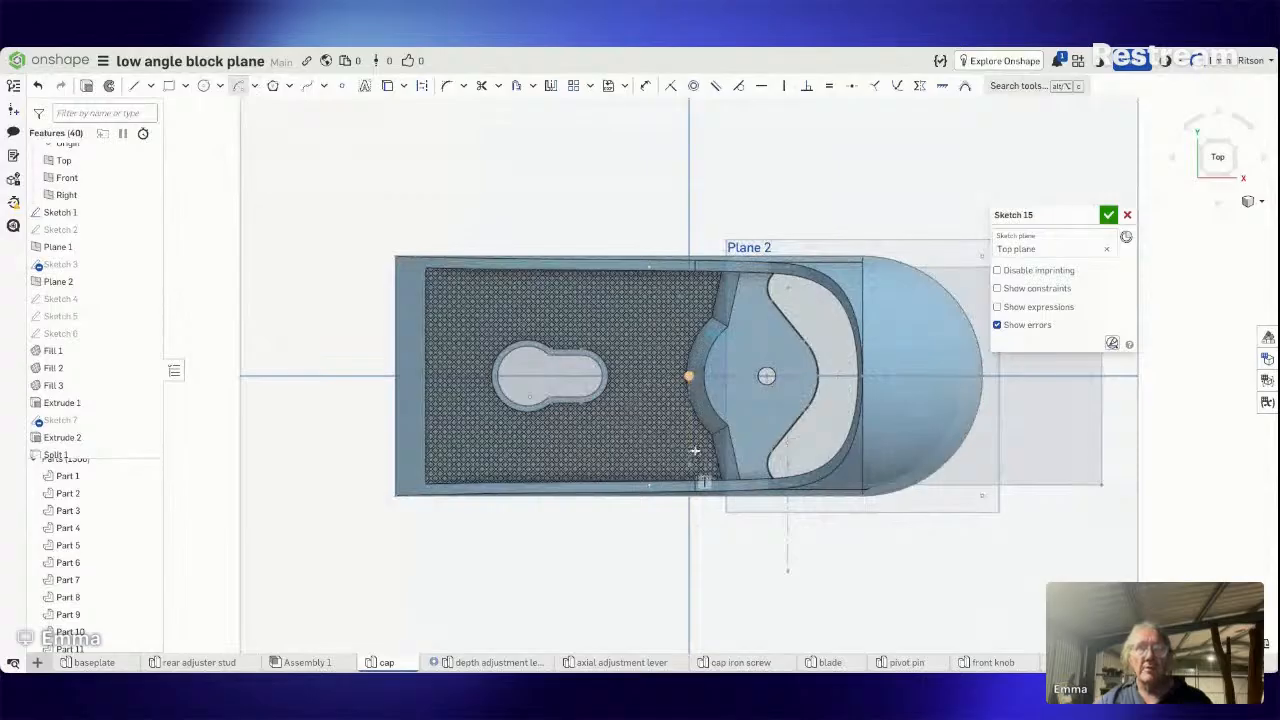
{"action": "left_click", "coordinate": [693, 451]}
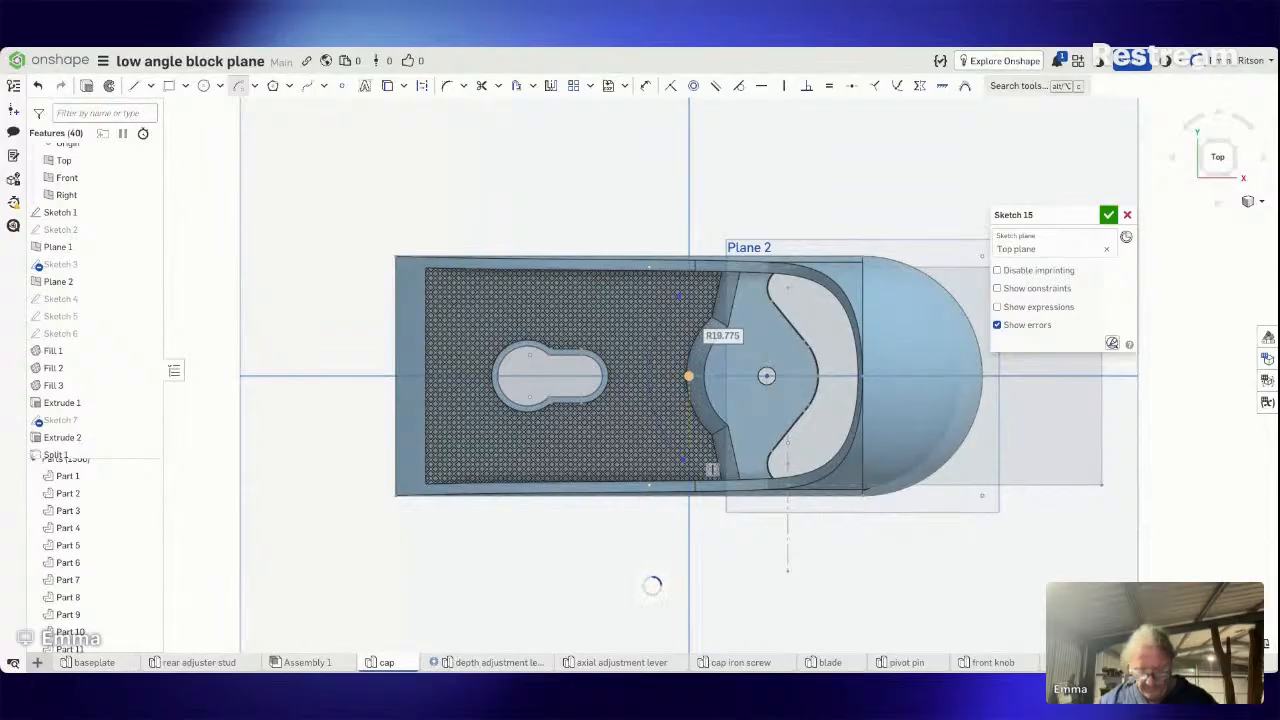
{"action": "type", "text": "1"}
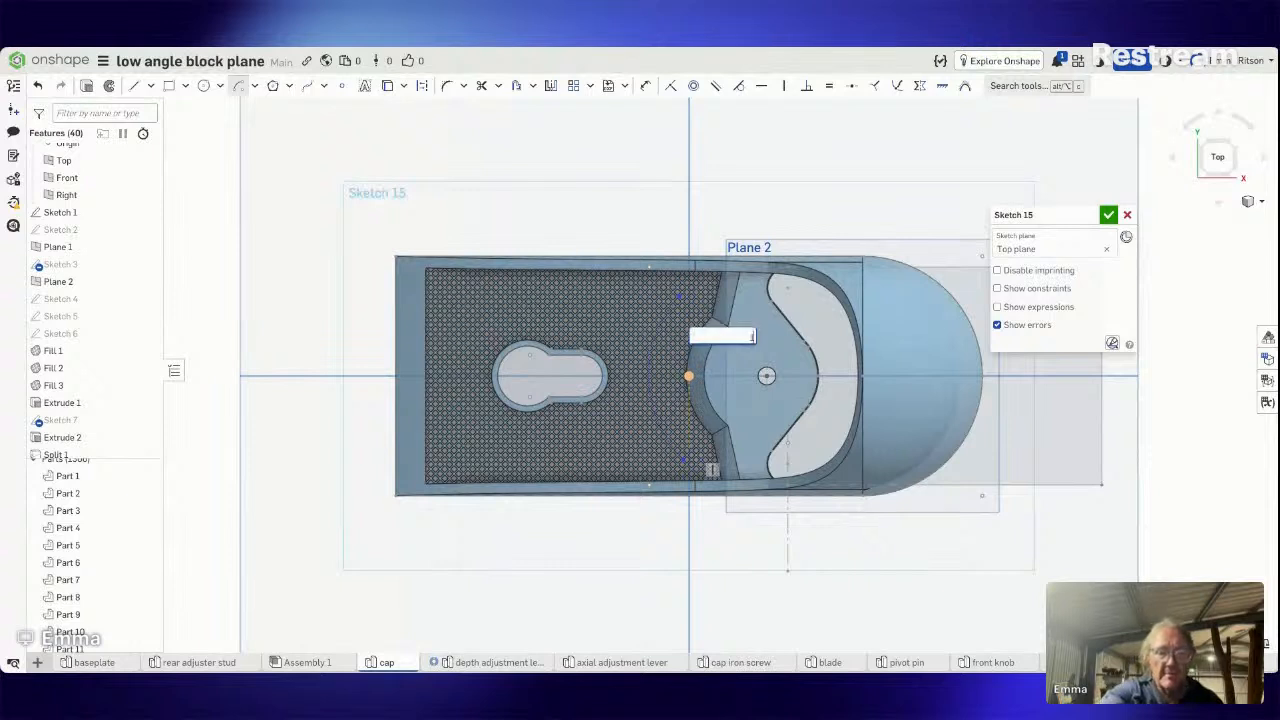
{"action": "type", "text": "5"}
{"action": "key", "text": "Return"}
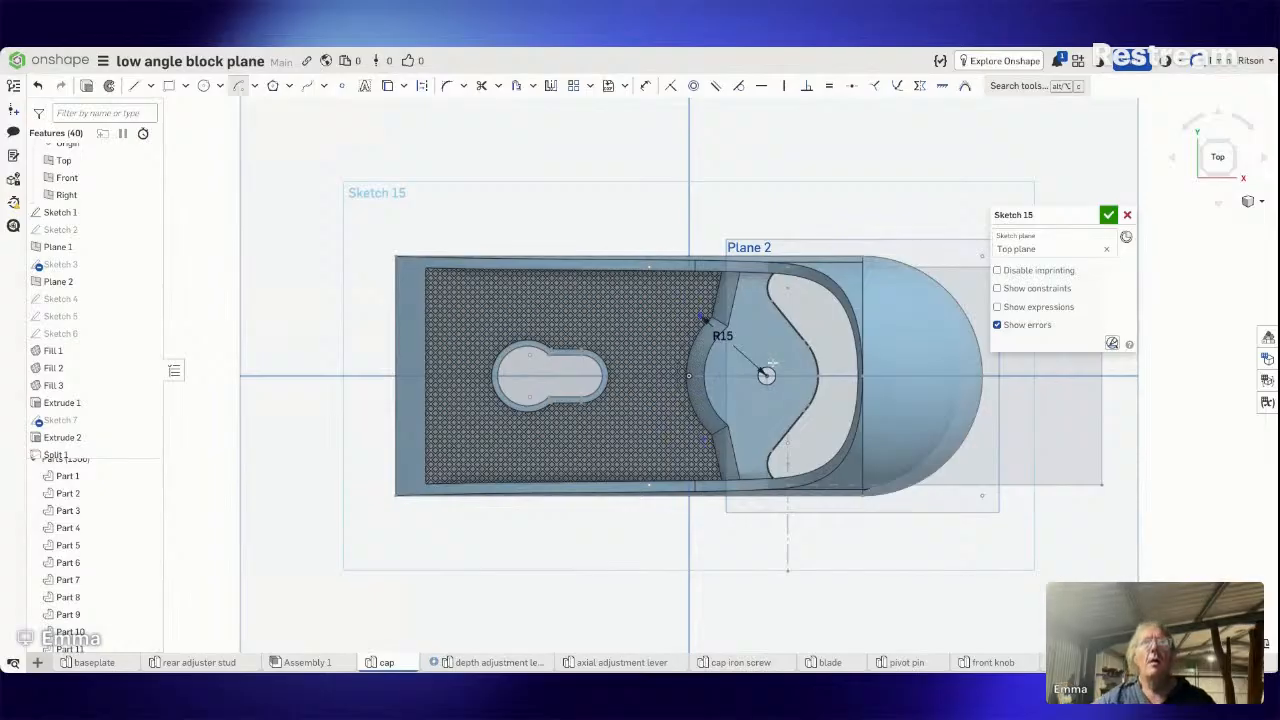
{"action": "scroll", "coordinate": [718, 347], "scroll_direction": "down", "scroll_amount": 1}
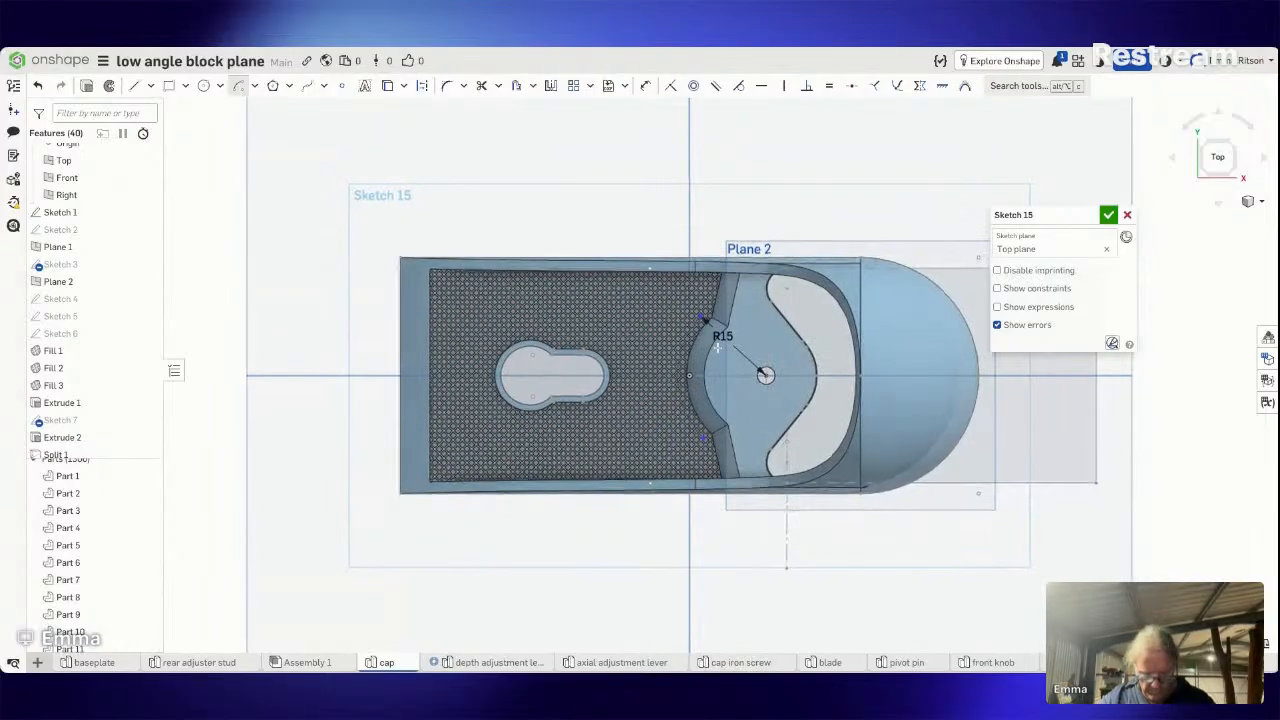
{"action": "scroll", "coordinate": [718, 347], "scroll_direction": "down", "scroll_amount": 1}
{"action": "scroll", "coordinate": [718, 345], "scroll_direction": "up", "scroll_amount": 2}
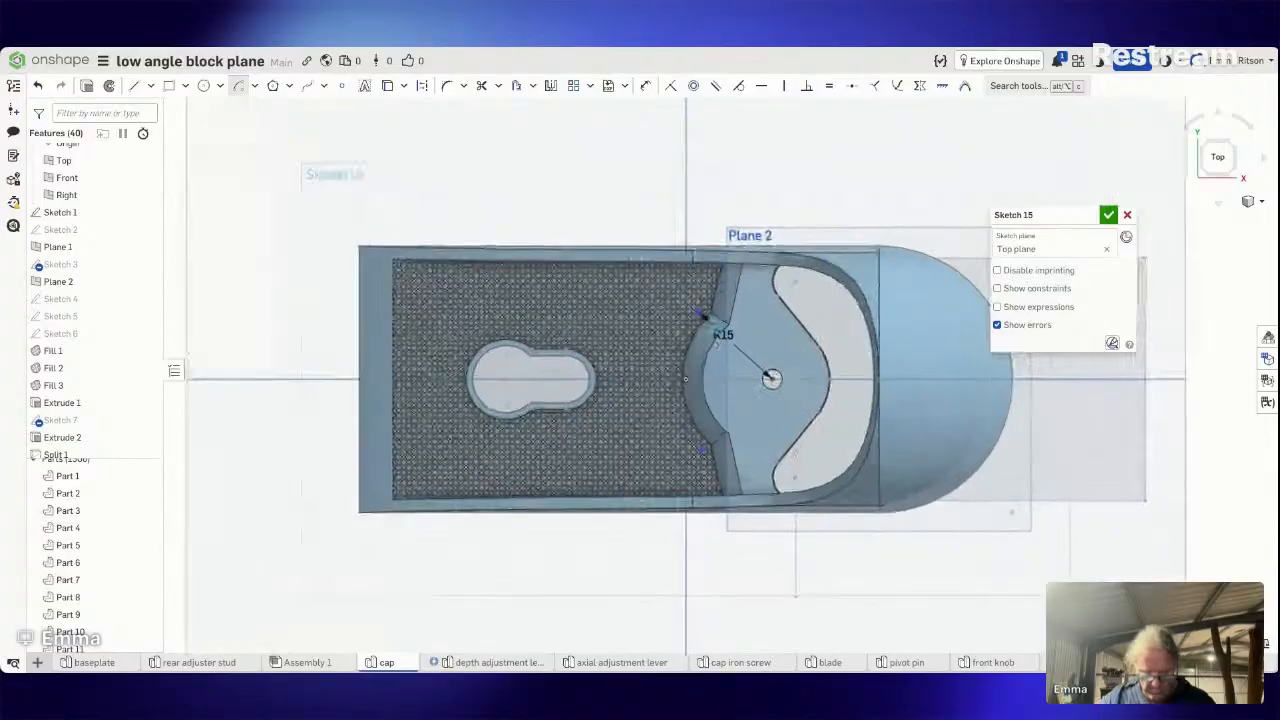
{"action": "scroll", "coordinate": [718, 346], "scroll_direction": "up", "scroll_amount": 2}
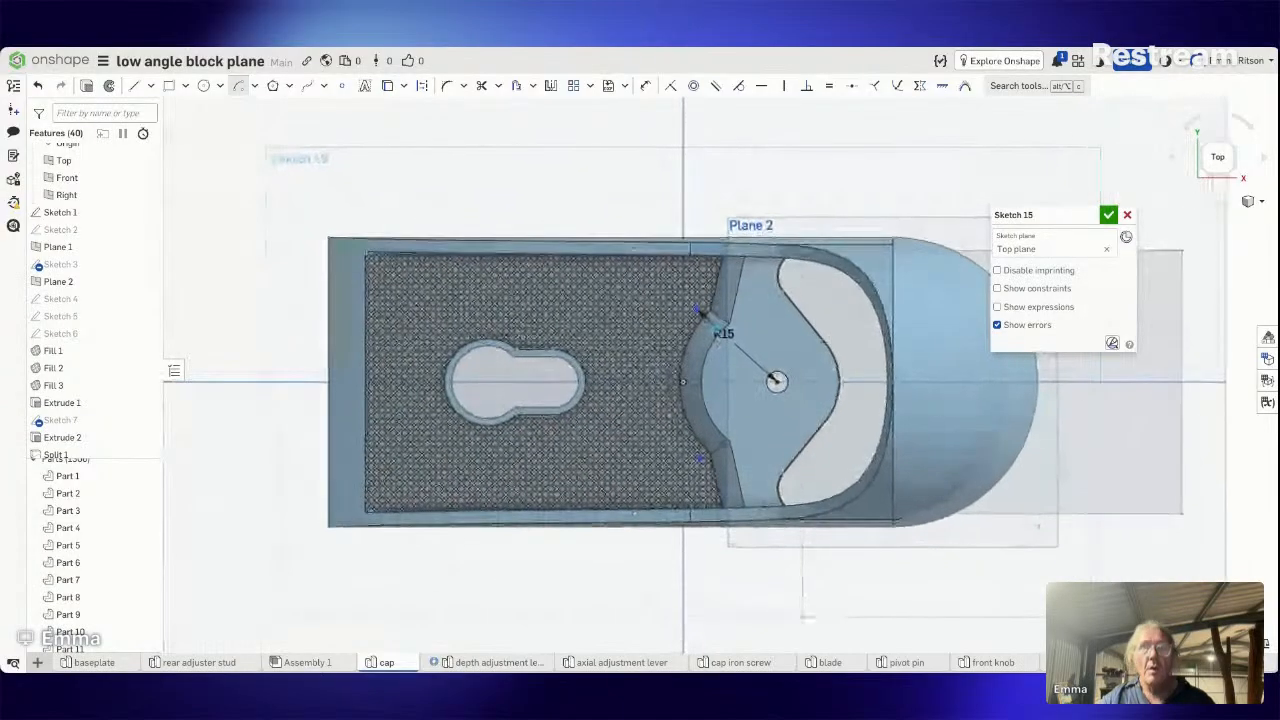
{"action": "scroll", "coordinate": [718, 346], "scroll_direction": "down", "scroll_amount": 1}
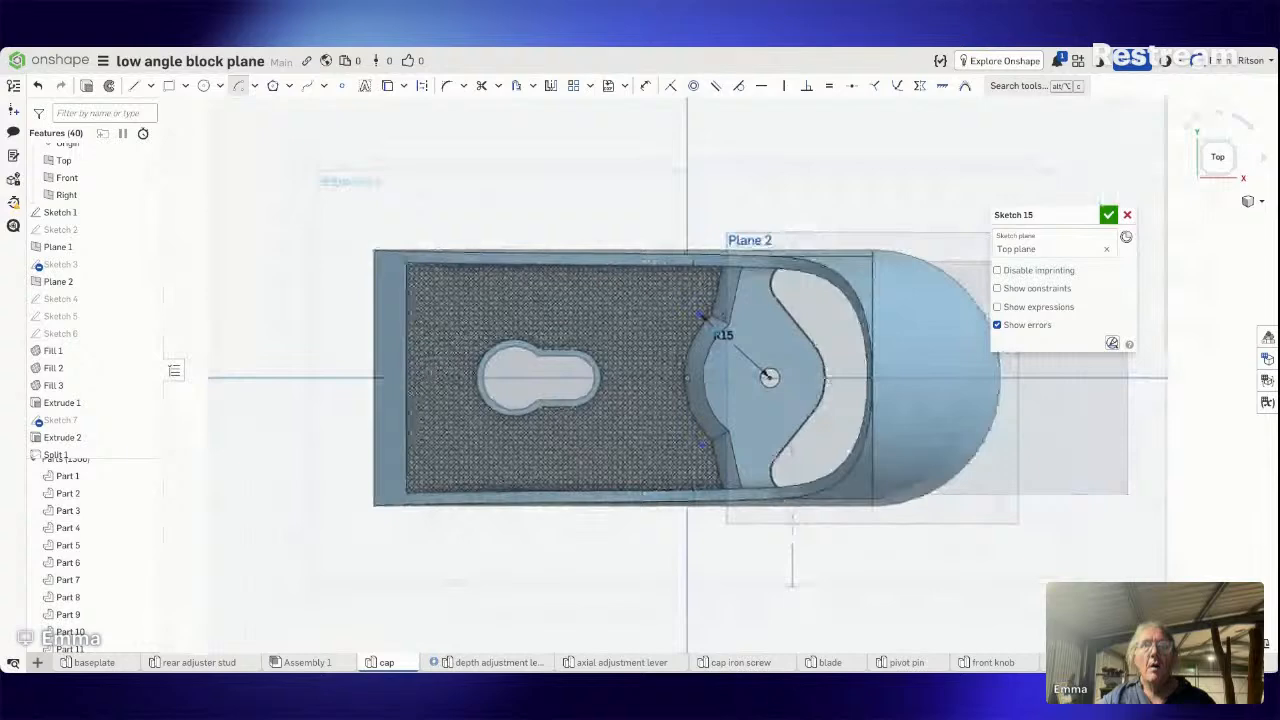
{"action": "scroll", "coordinate": [716, 346], "scroll_direction": "up", "scroll_amount": 3}
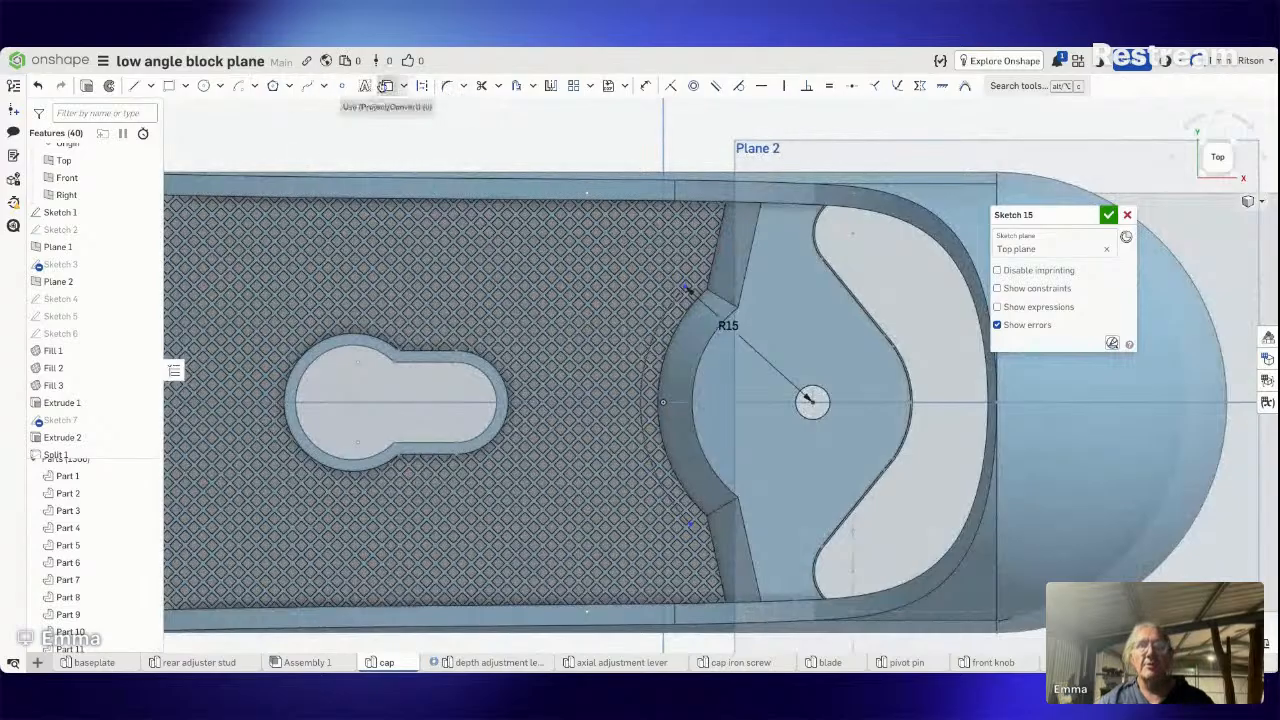
Try a horizontal line about 8.5 long from the upper end of the R15 arc across the raised pad, and undo it.
{"action": "left_click", "coordinate": [387, 86]}
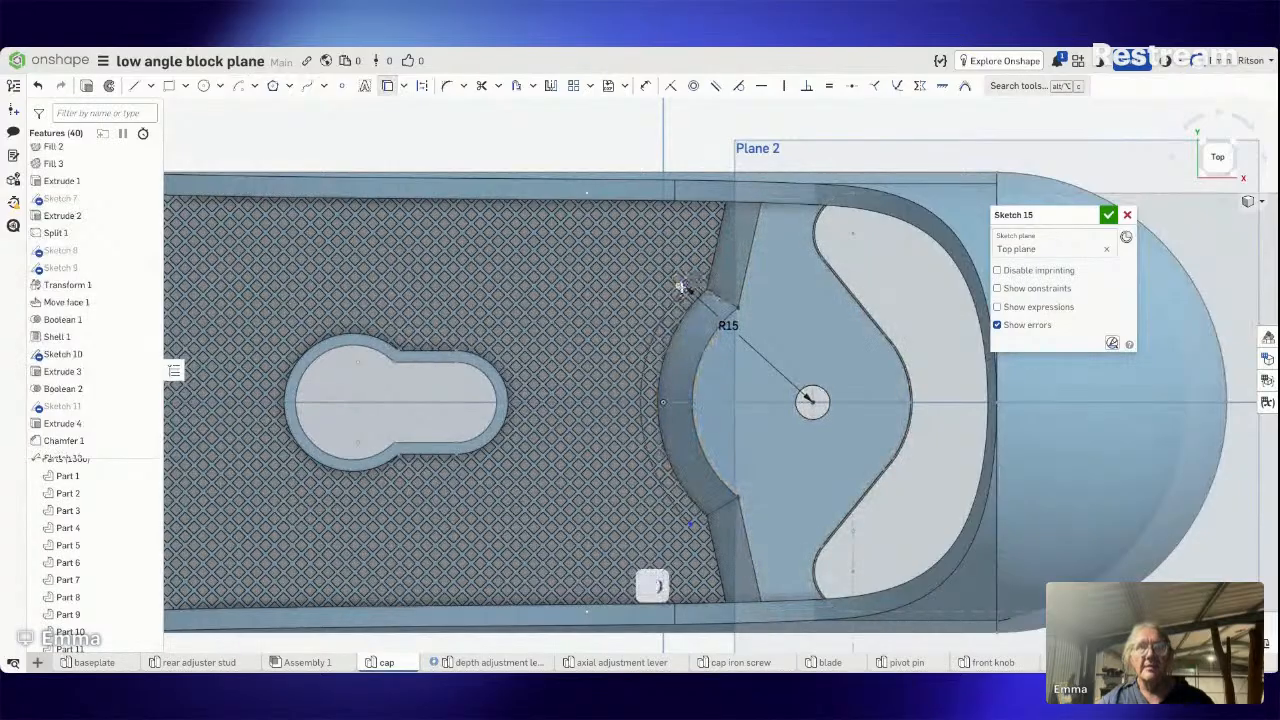
{"action": "left_click", "coordinate": [132, 85]}
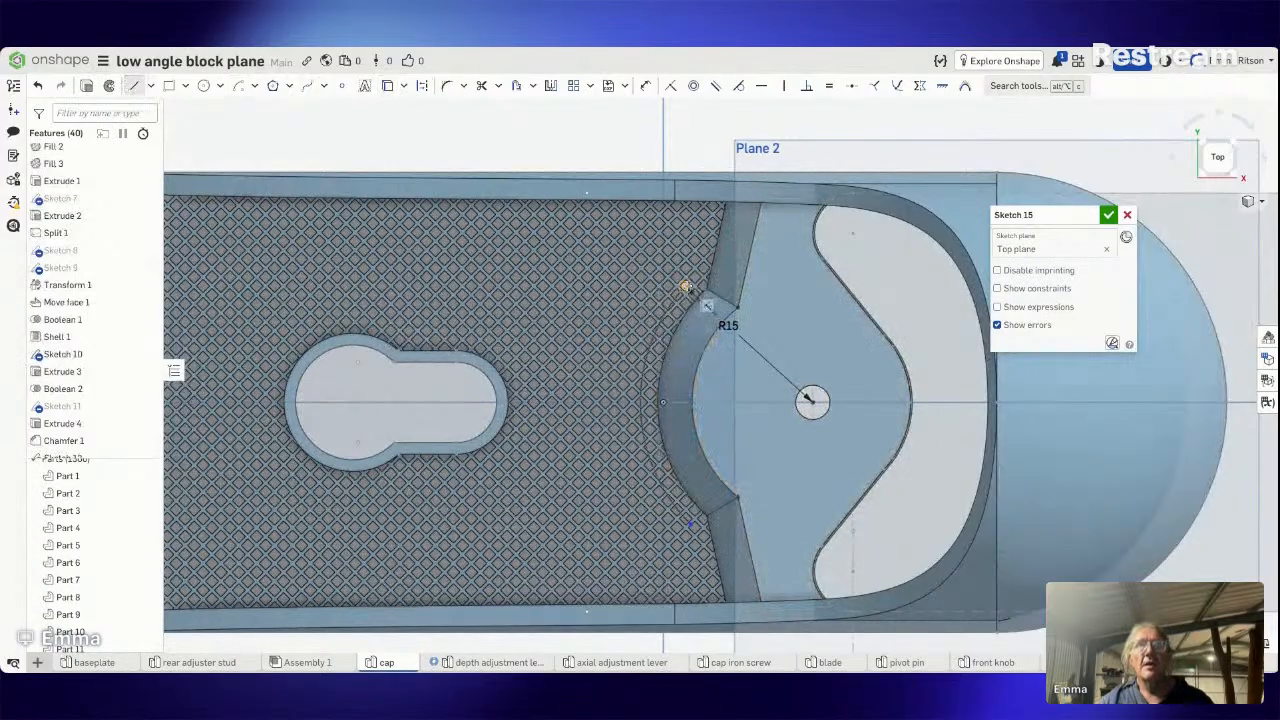
{"action": "left_click", "coordinate": [686, 287]}
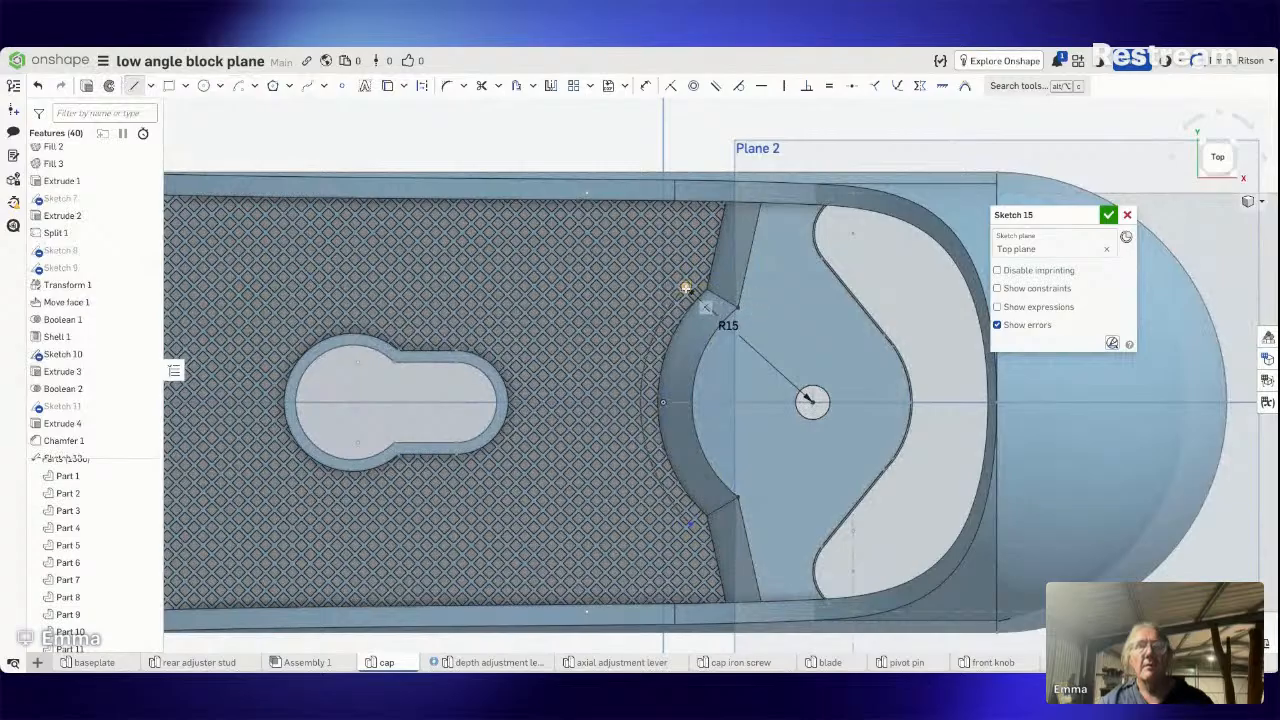
{"action": "left_click", "coordinate": [781, 288]}
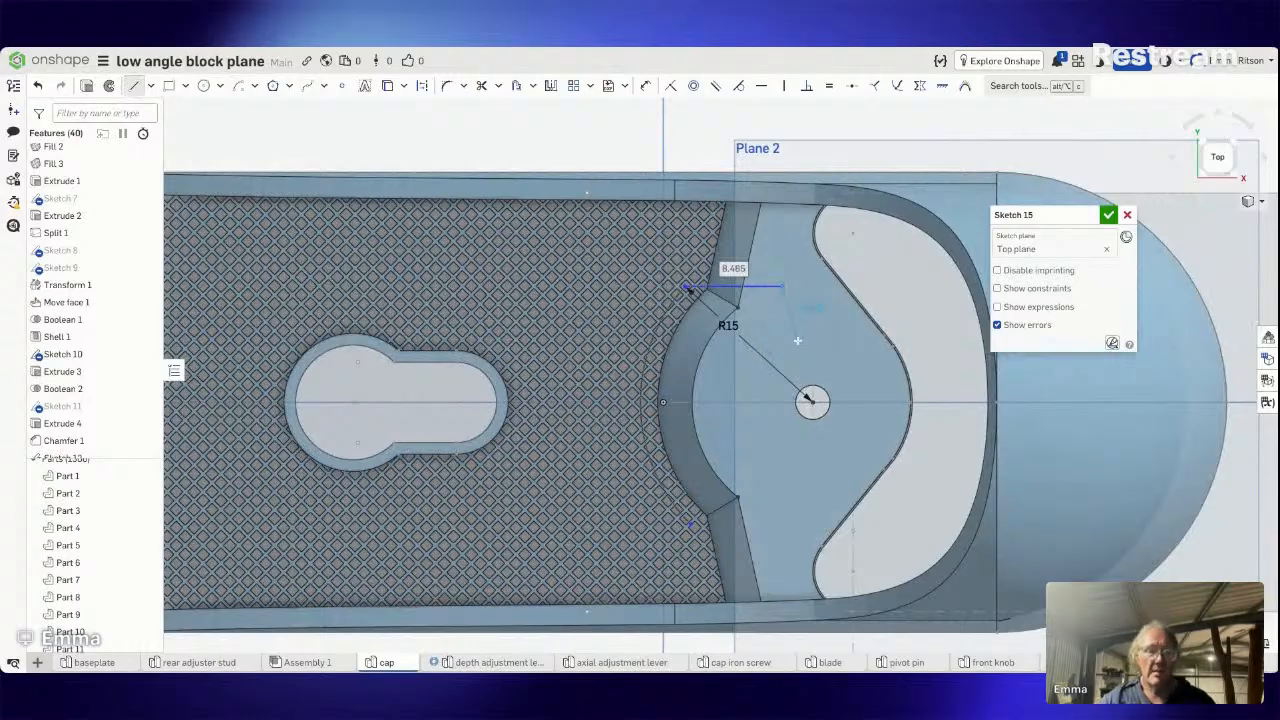
{"action": "key", "text": "Escape"}
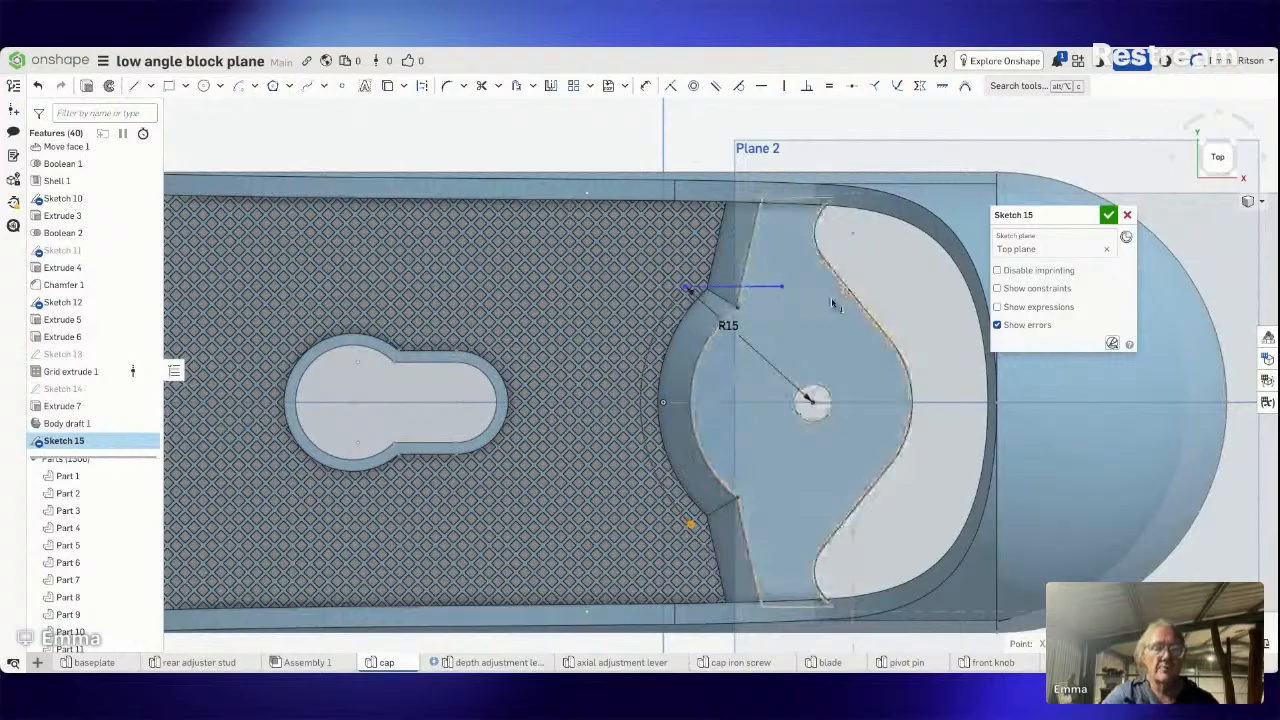
{"action": "key", "text": "ctrl+z"}
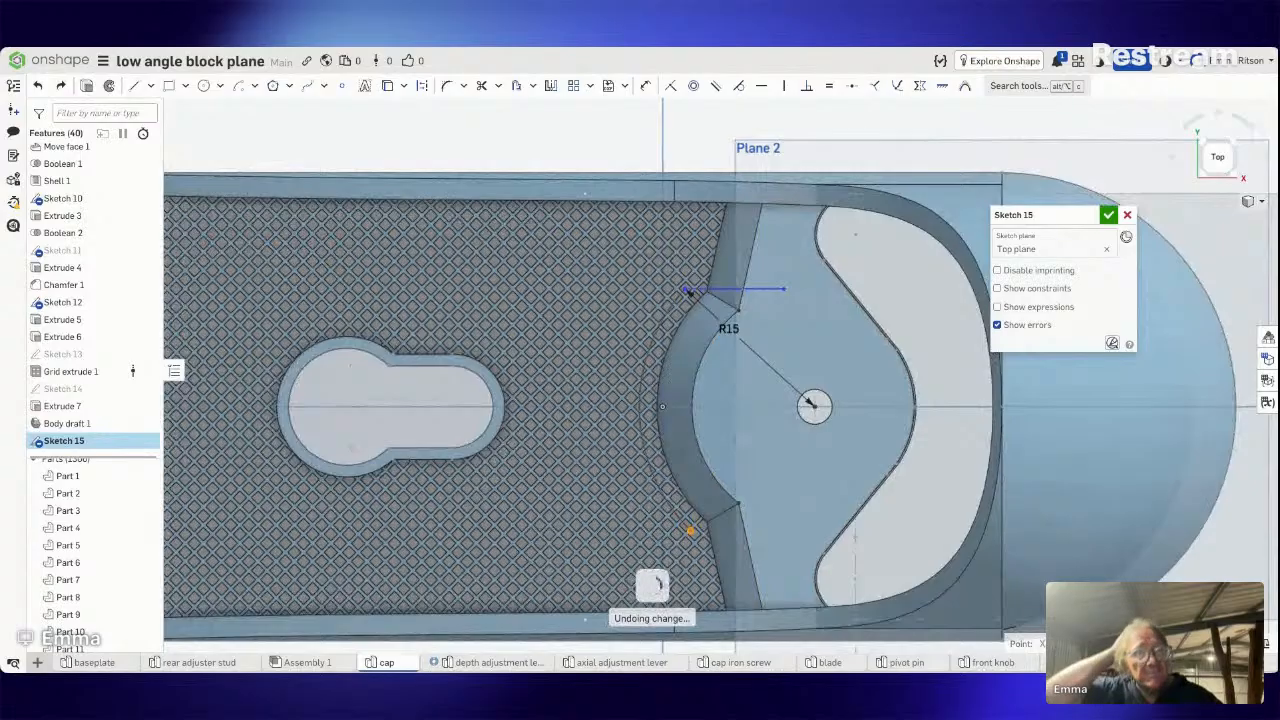
{"action": "scroll", "coordinate": [688, 141], "scroll_direction": "up", "scroll_amount": 3}
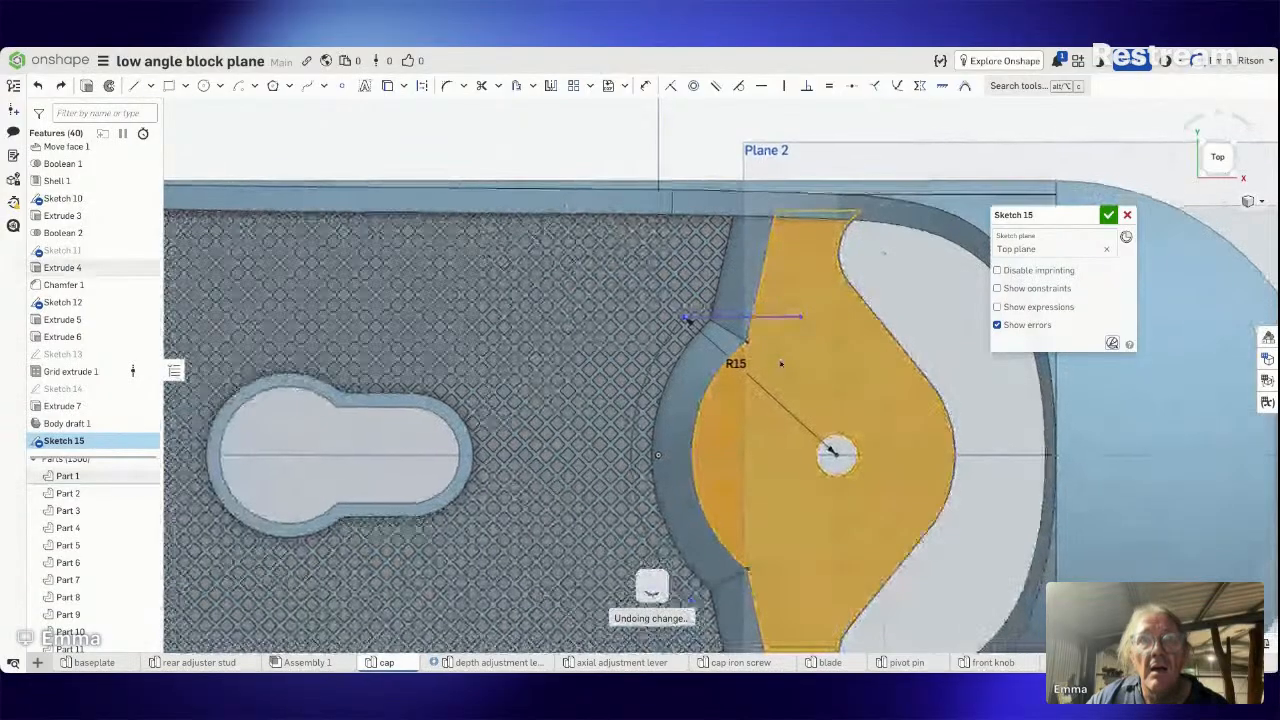
{"action": "scroll", "coordinate": [781, 363], "scroll_direction": "up", "scroll_amount": 1}
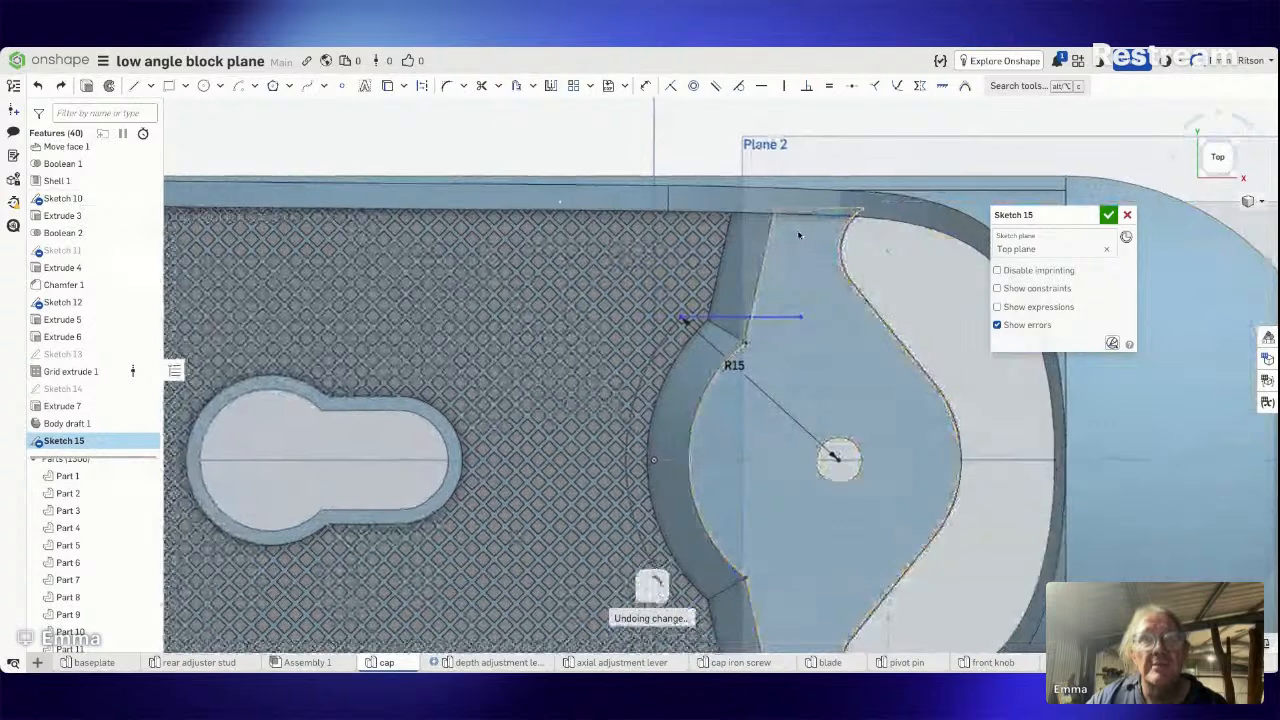
{"action": "scroll", "coordinate": [798, 234], "scroll_direction": "down", "scroll_amount": 3}
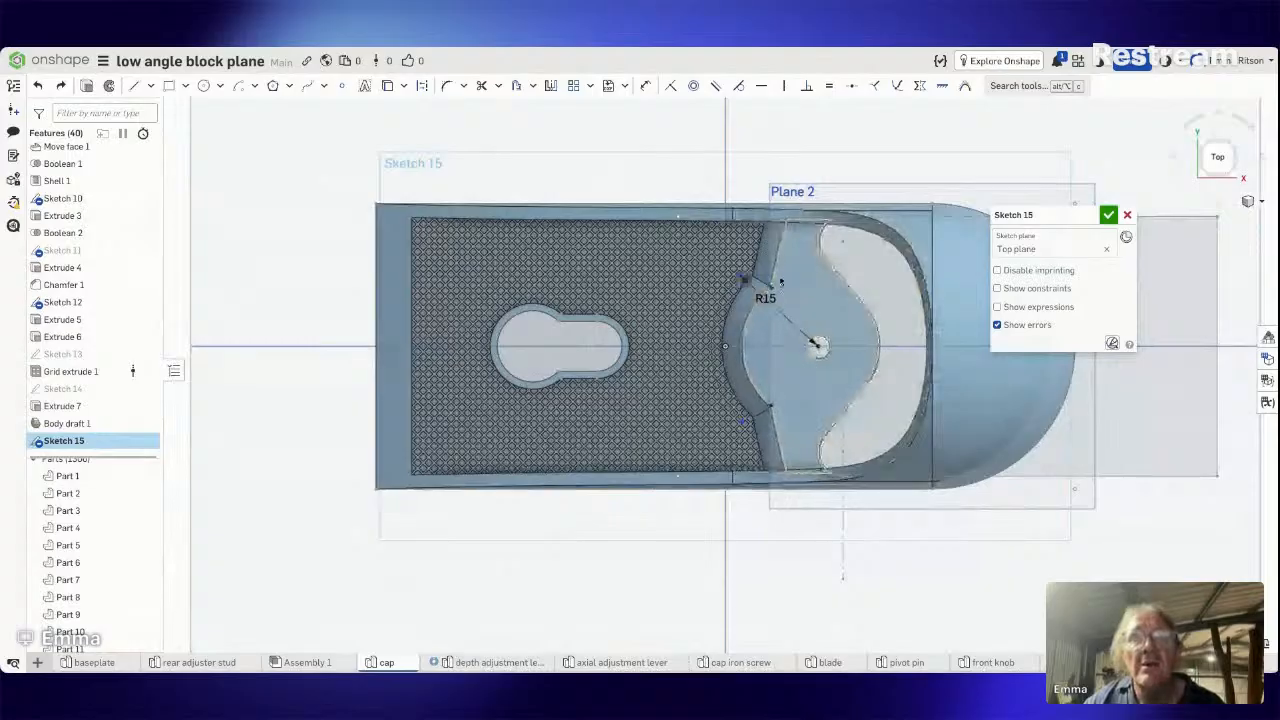
{"action": "scroll", "coordinate": [805, 288], "scroll_direction": "down", "scroll_amount": 2}
{"action": "scroll", "coordinate": [725, 273], "scroll_direction": "down", "scroll_amount": 1}
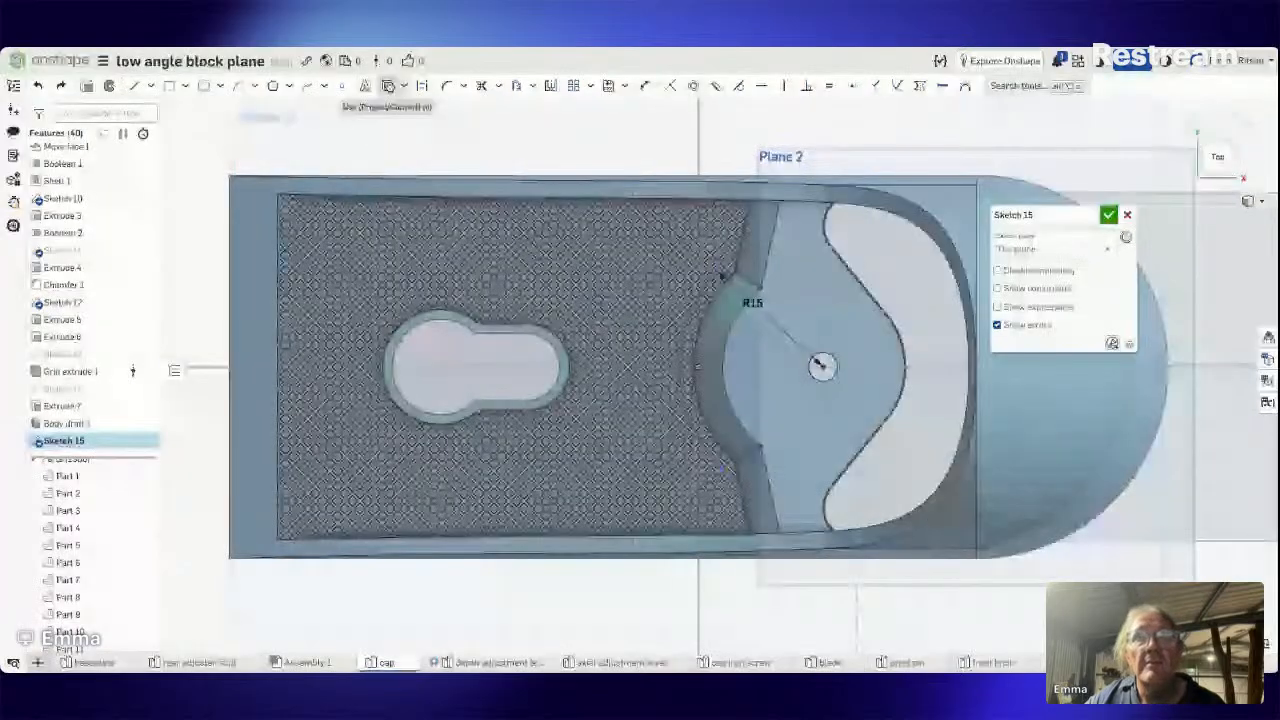
Project the raised pad's wall edge near the R15 arc's upper end into the sketch and accept the sketch.
{"action": "left_click", "coordinate": [389, 86]}
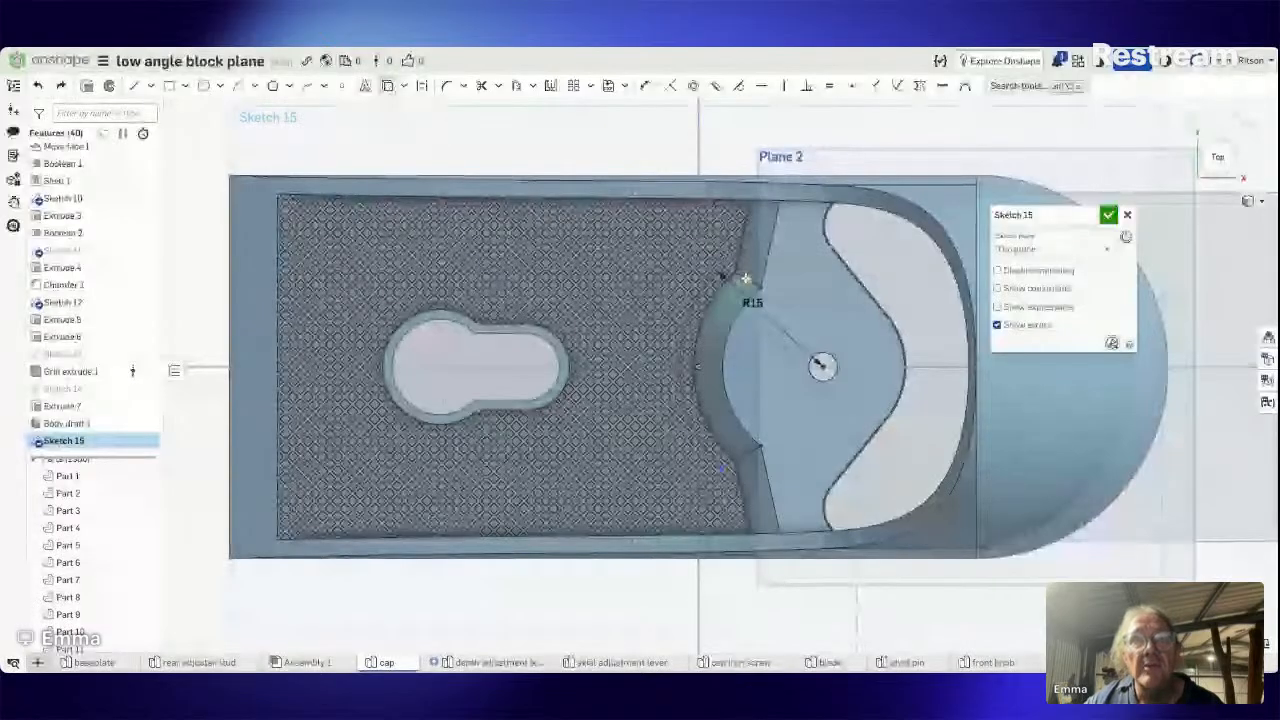
{"action": "left_click", "coordinate": [745, 279]}
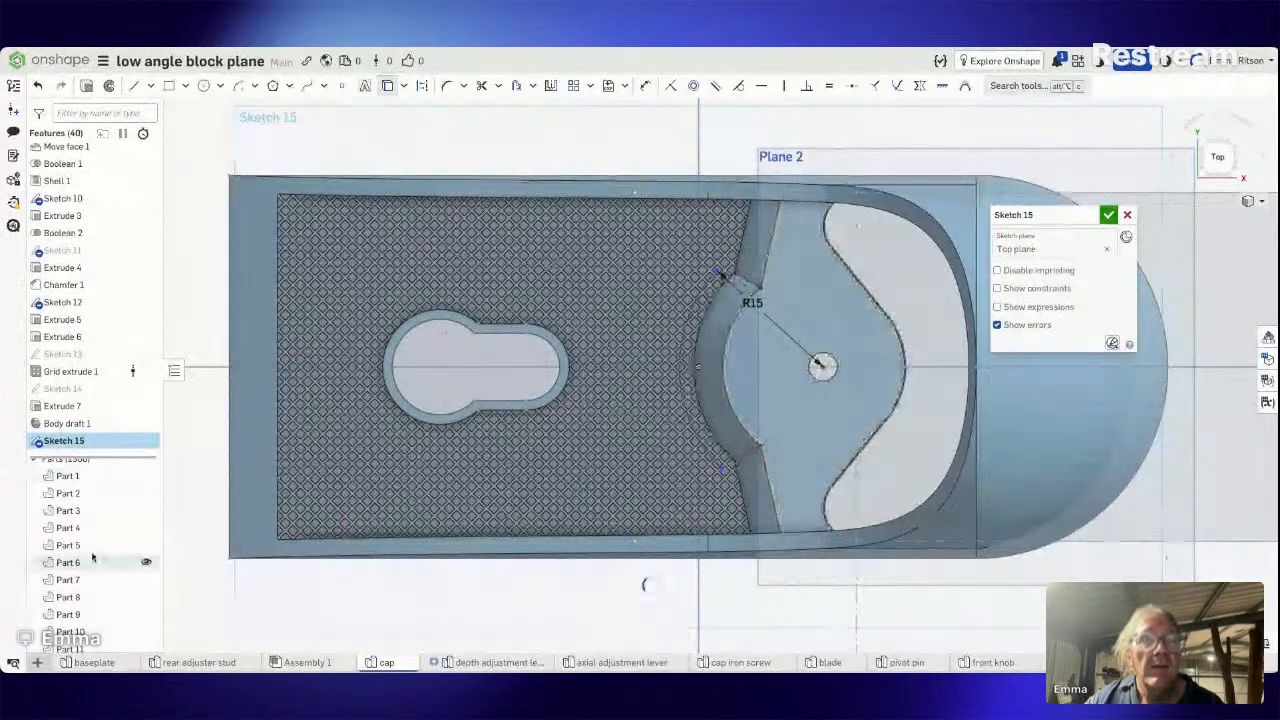
{"action": "scroll", "coordinate": [92, 558], "scroll_direction": "down", "scroll_amount": 4}
{"action": "scroll", "coordinate": [92, 558], "scroll_direction": "down", "scroll_amount": 15}
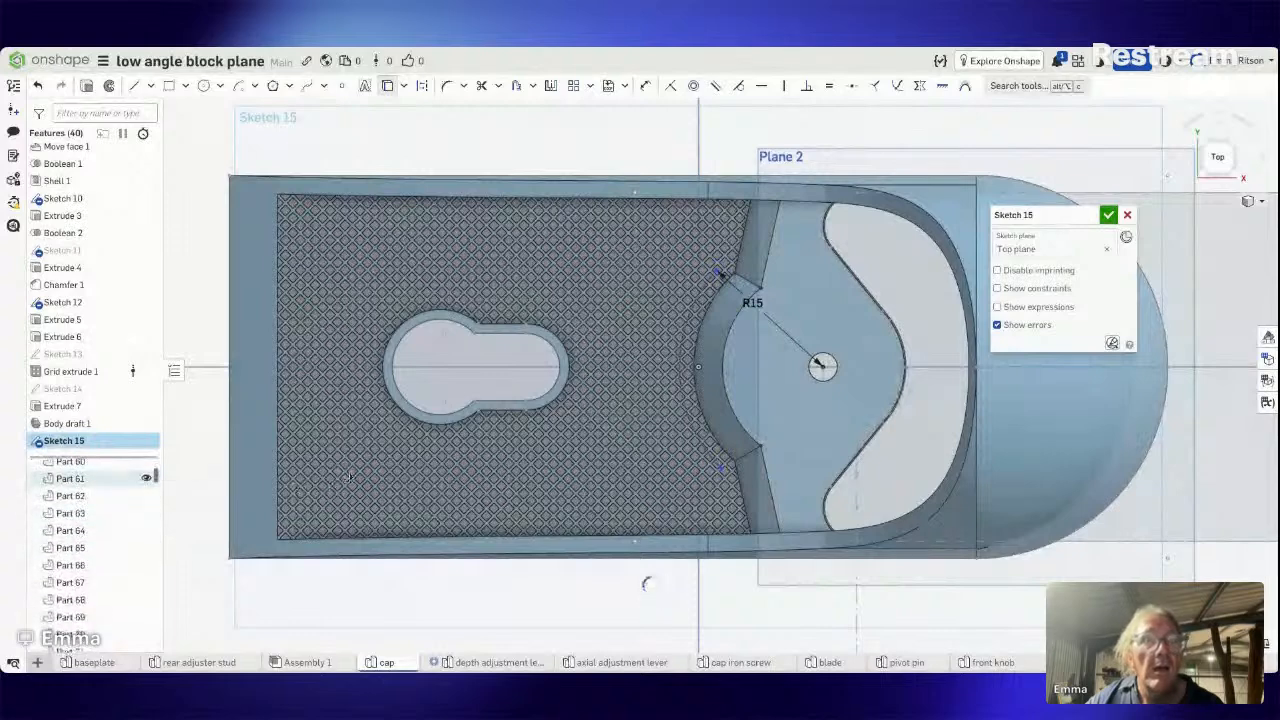
{"action": "scroll", "coordinate": [57, 600], "scroll_direction": "down", "scroll_amount": 8}
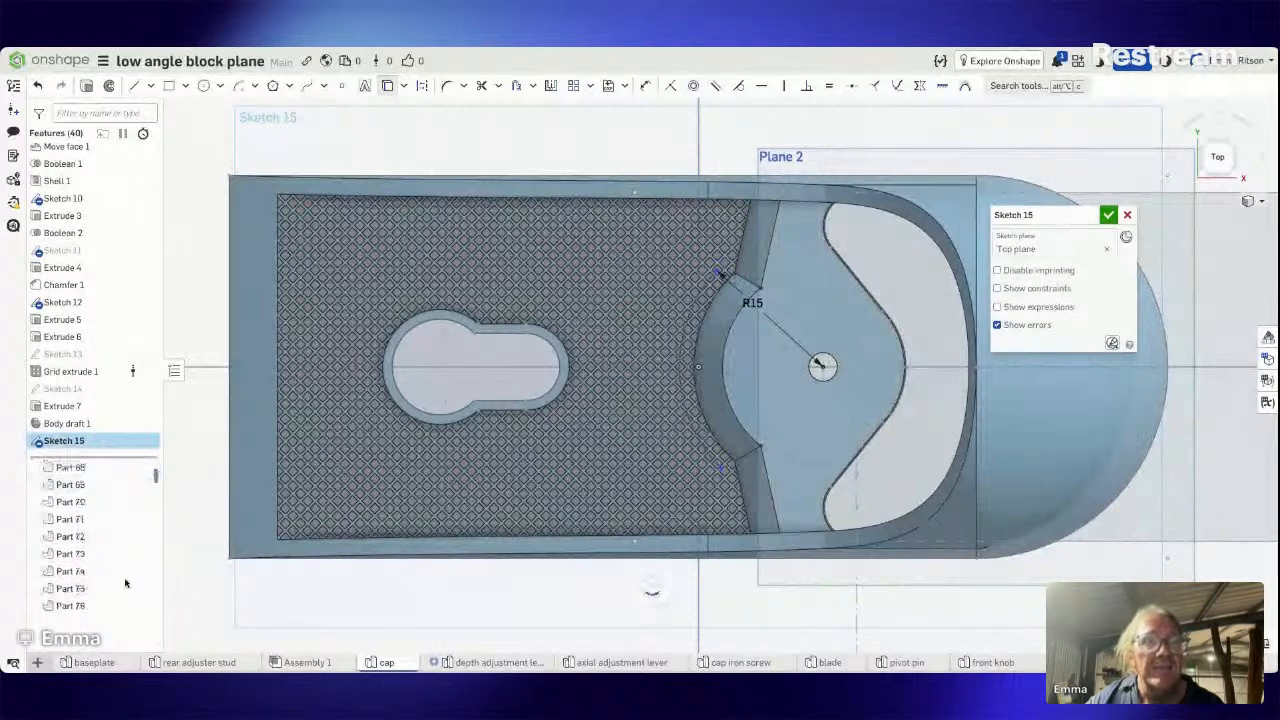
{"action": "mouse_move", "coordinate": [480, 600]}
{"action": "right_mouse_down"}
{"action": "mouse_move", "coordinate": [476, 555]}
{"action": "mouse_move", "coordinate": [503, 563]}
{"action": "right_mouse_up"}
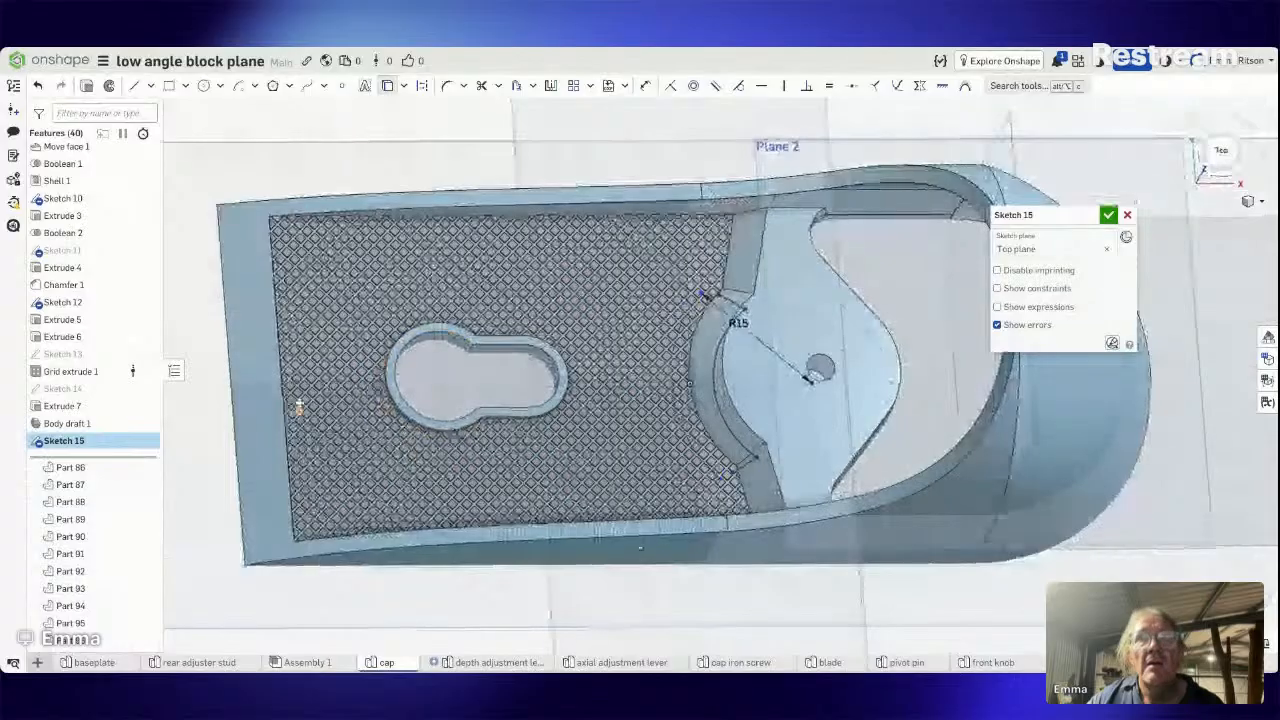
{"action": "scroll", "coordinate": [895, 381], "scroll_direction": "down", "scroll_amount": 1}
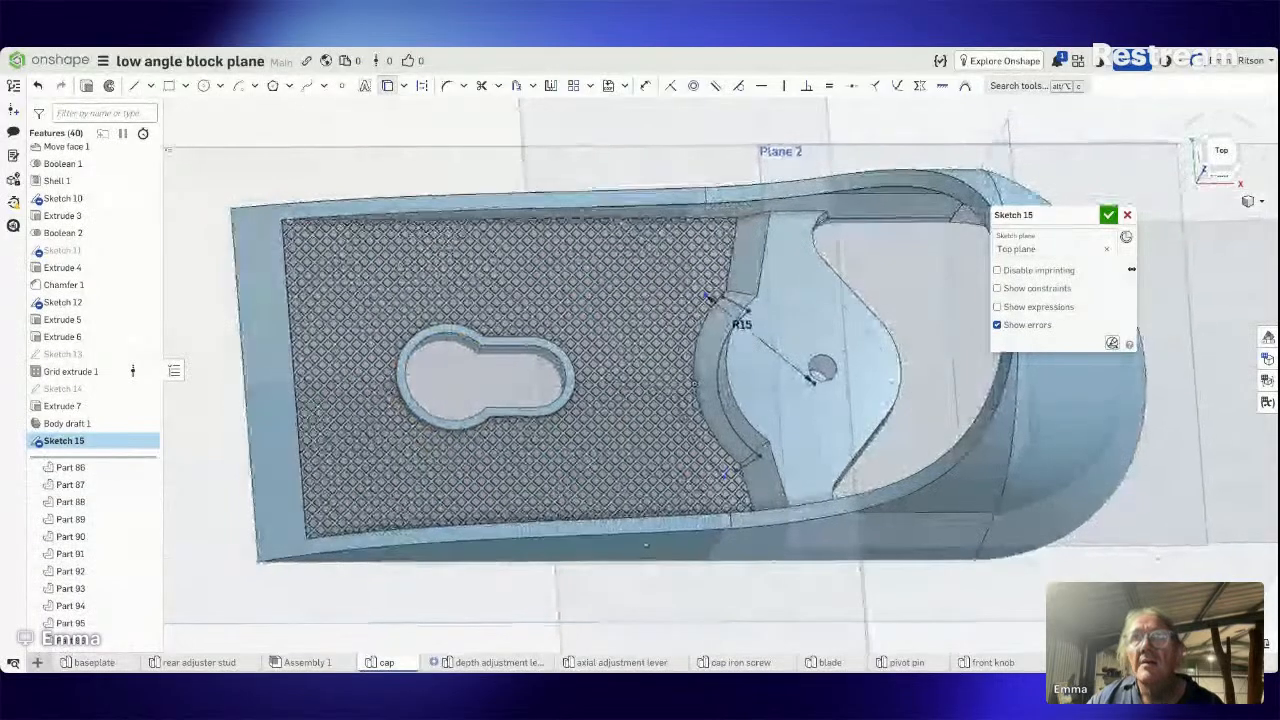
{"action": "left_click", "coordinate": [1108, 214]}
{"action": "left_click_drag", "start_coordinate": [237, 153], "coordinate": [807, 599]}
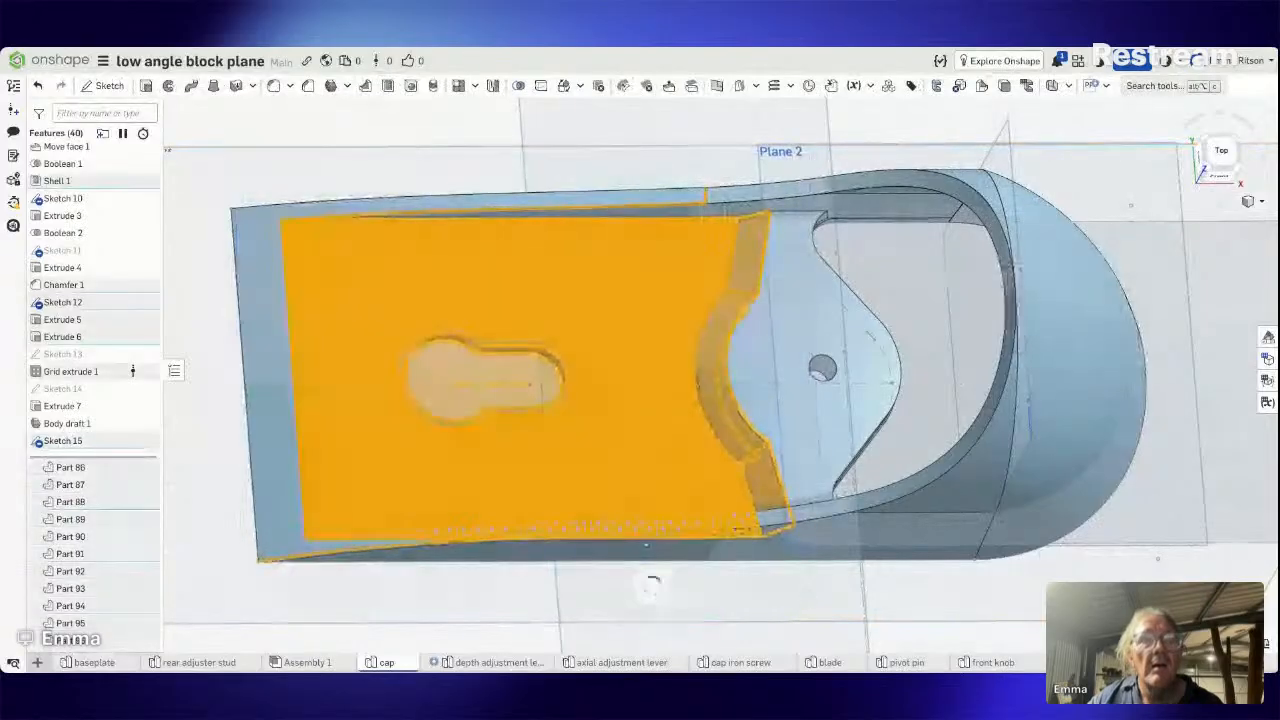
{"action": "right_click", "coordinate": [806, 418]}
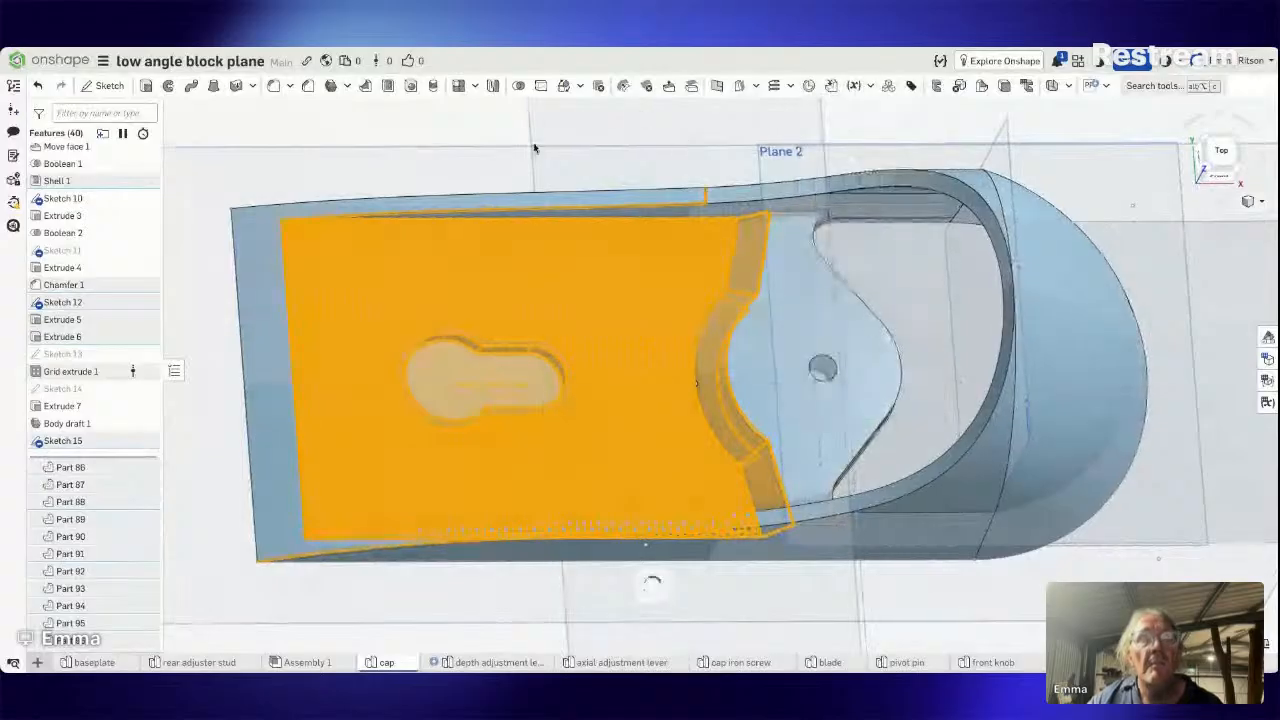
{"action": "scroll", "coordinate": [536, 150], "scroll_direction": "up", "scroll_amount": 5}
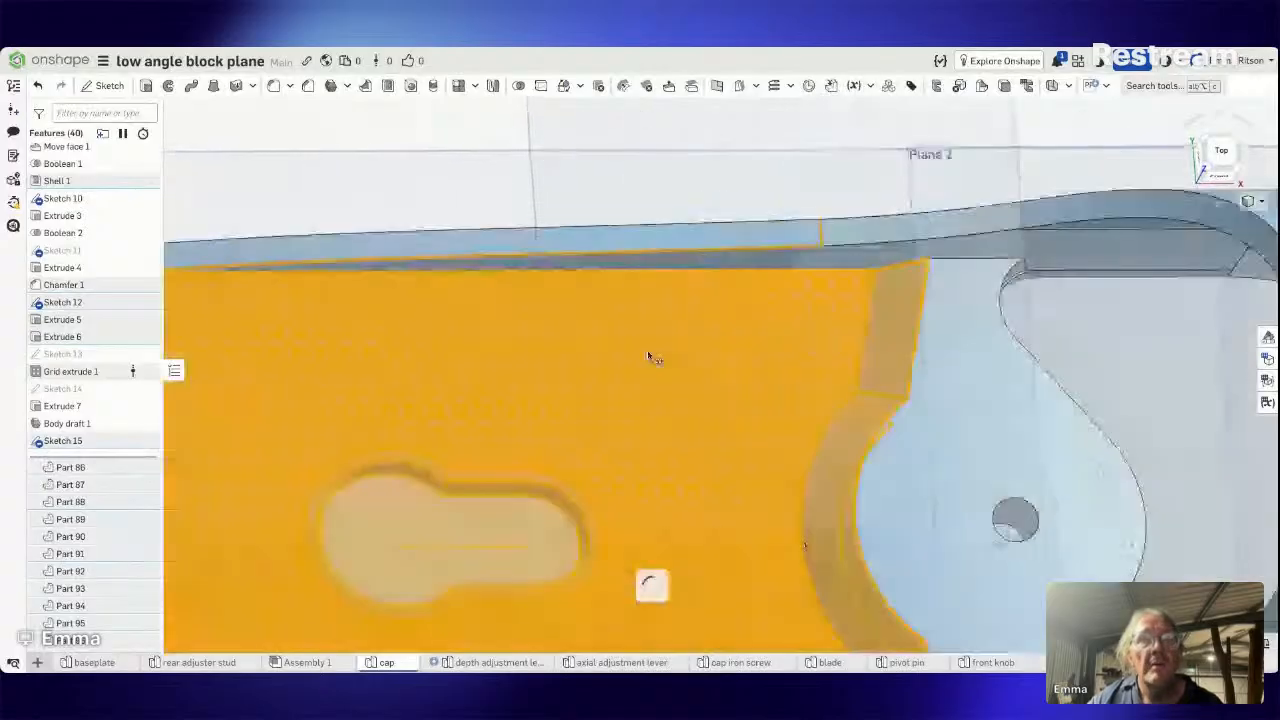
{"action": "scroll", "coordinate": [648, 355], "scroll_direction": "down", "scroll_amount": 5}
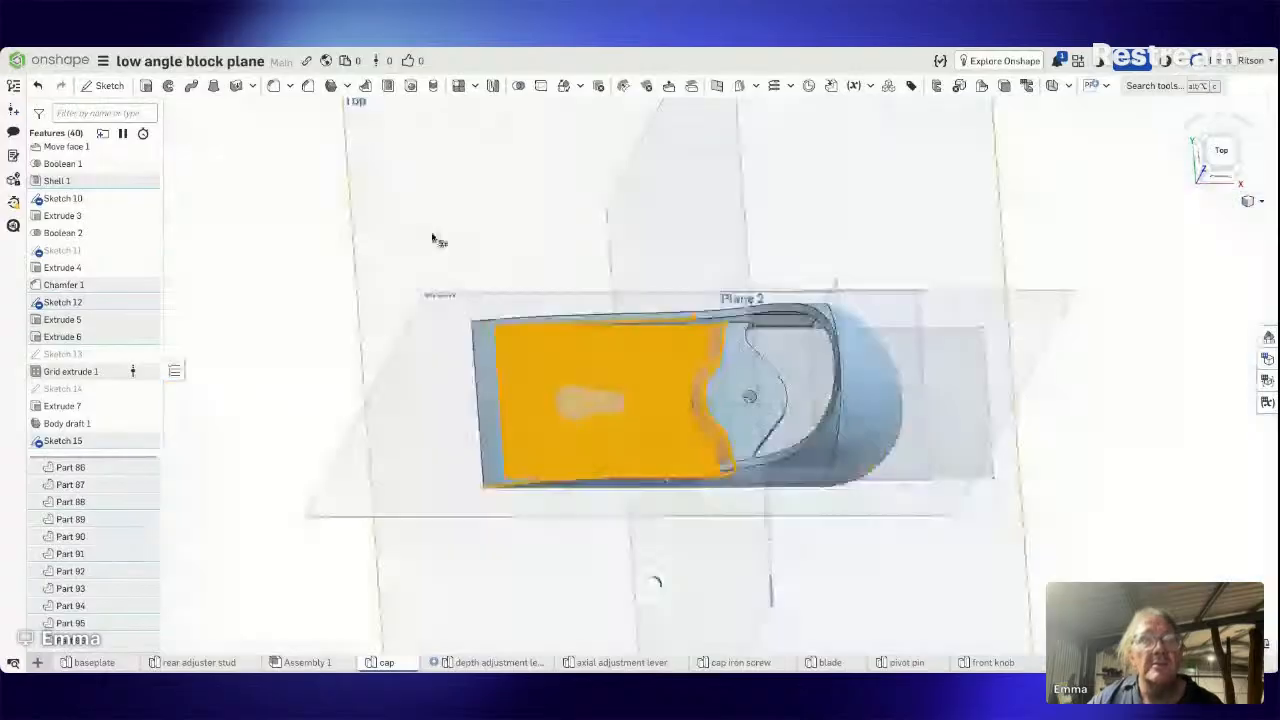
{"action": "left_click", "coordinate": [246, 298]}
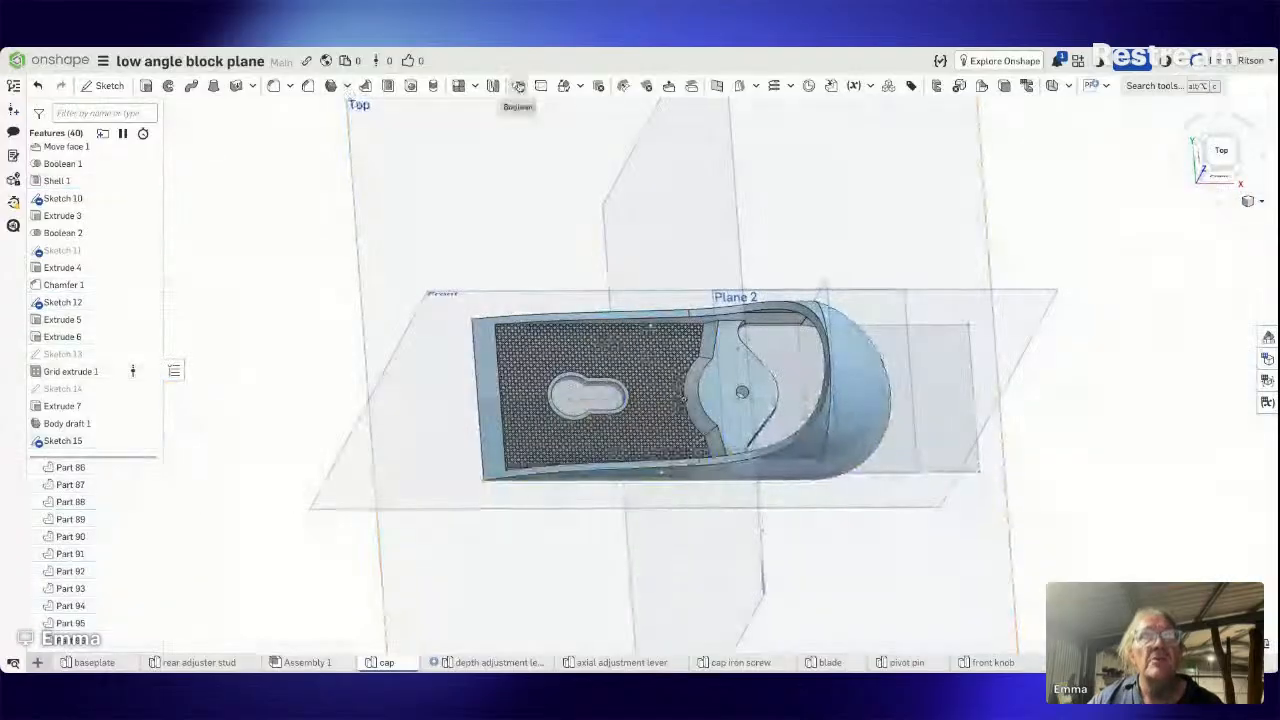
Try to merge the cap body and all the textured floor's grid parts with a Boolean union, and accept the feature.
{"action": "left_click", "coordinate": [518, 86]}
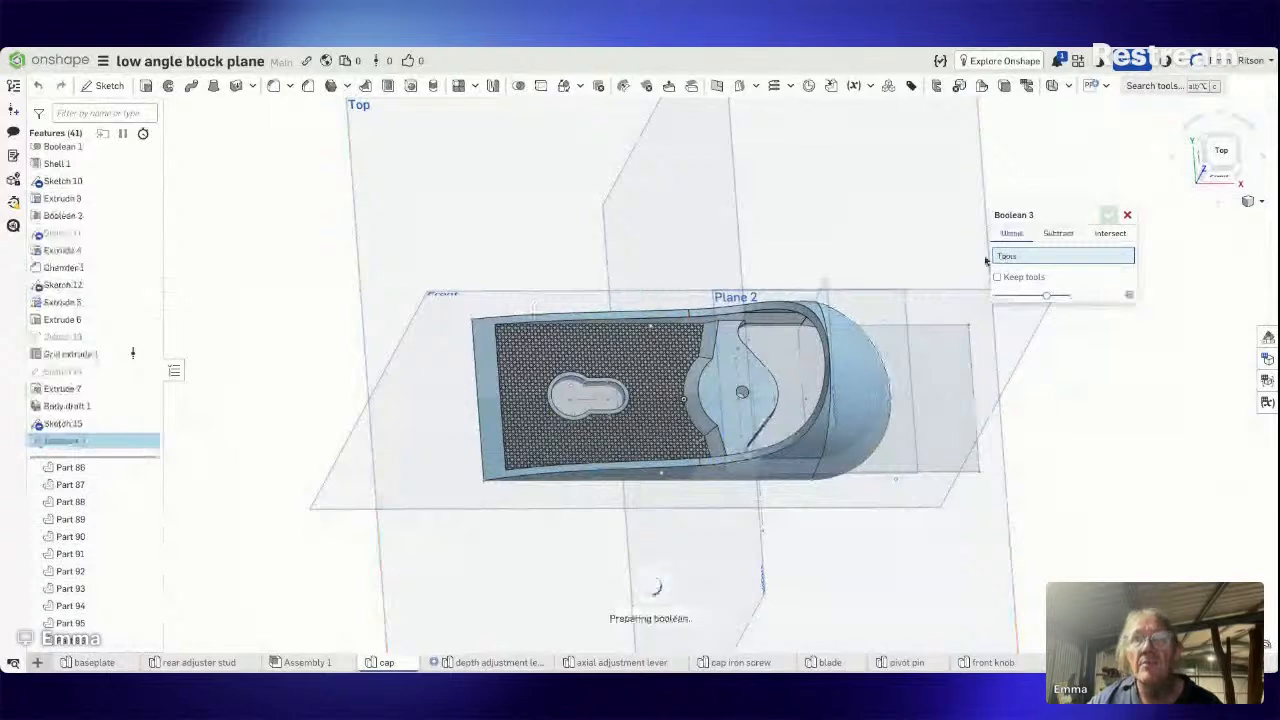
{"action": "left_click_drag", "start_coordinate": [384, 248], "coordinate": [894, 590]}
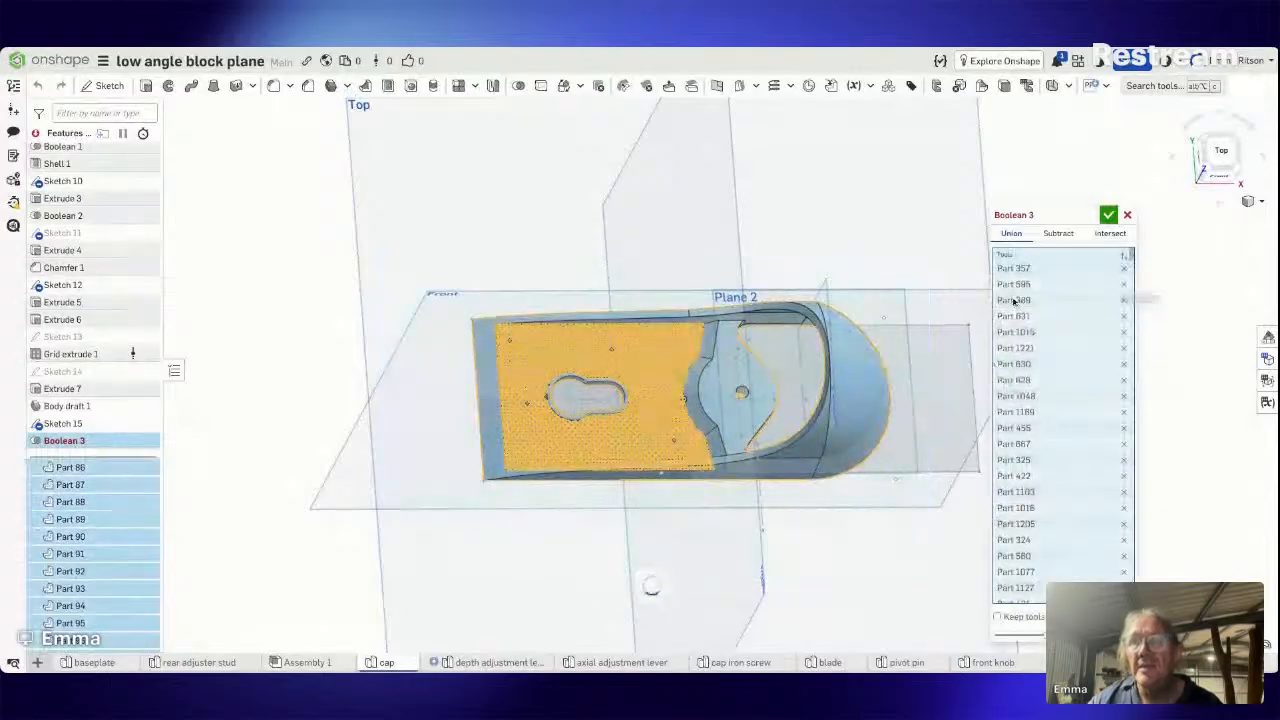
{"action": "scroll", "coordinate": [1015, 300], "scroll_direction": "down", "scroll_amount": 1}
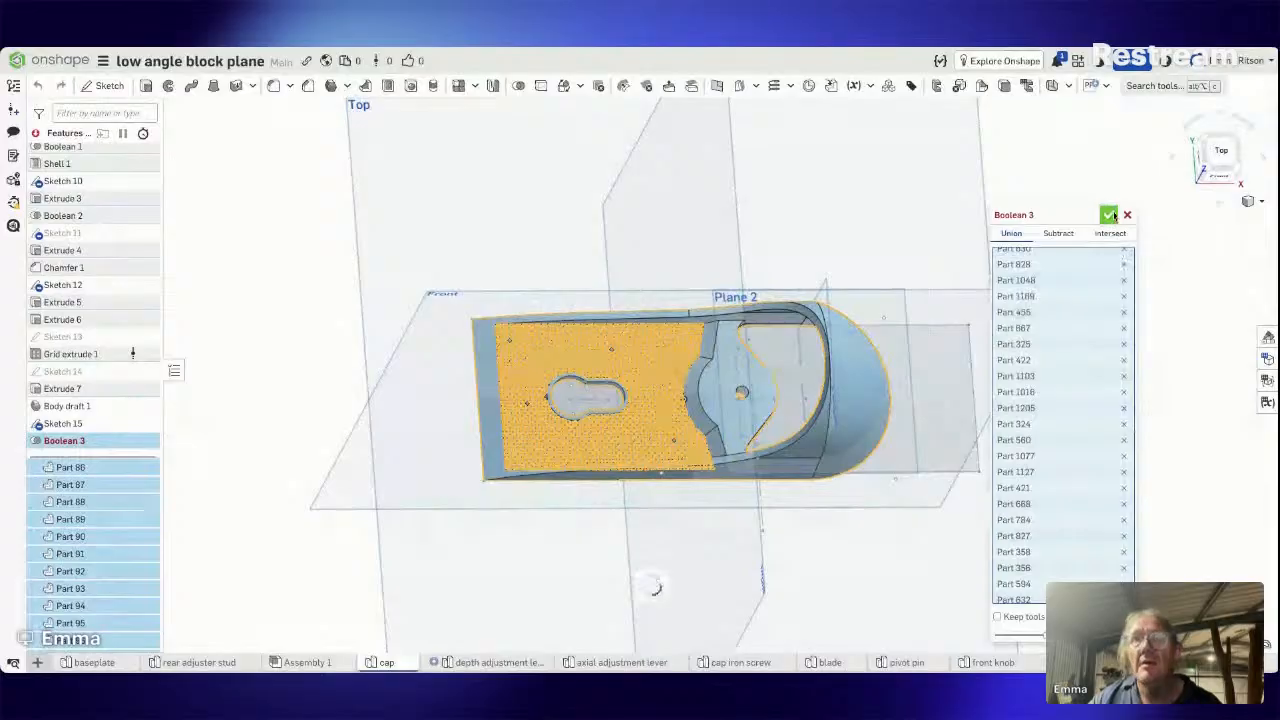
{"action": "left_click", "coordinate": [1108, 214]}
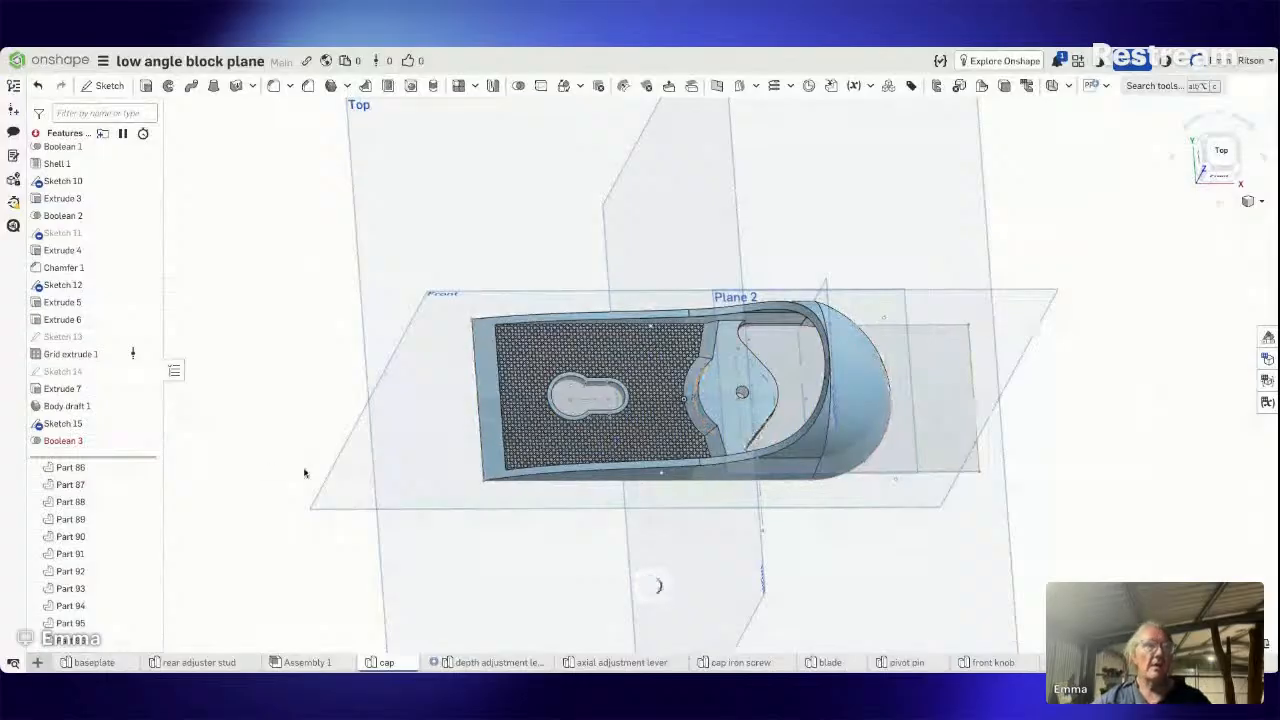
Examine the parts list down to its last entry to check which parts remain separate after the Boolean union.
{"action": "scroll", "coordinate": [107, 604], "scroll_direction": "up", "scroll_amount": 2}
{"action": "scroll", "coordinate": [107, 604], "scroll_direction": "down", "scroll_amount": 20}
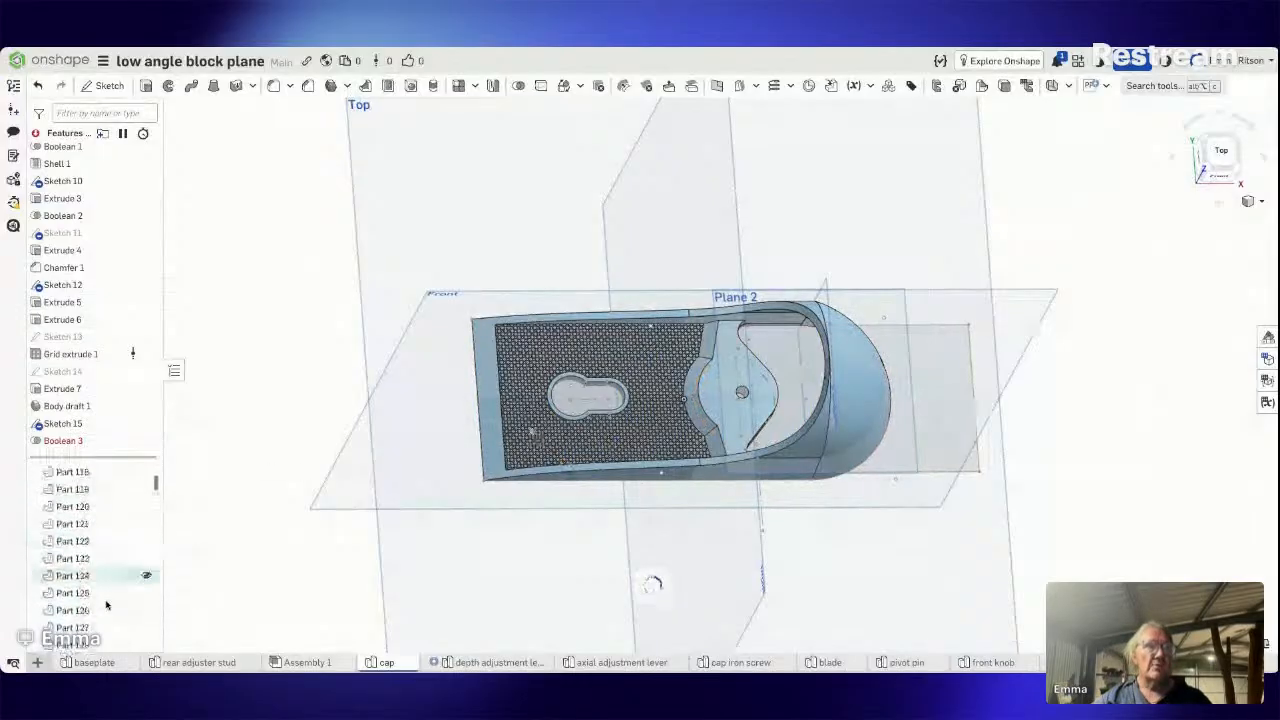
{"action": "scroll", "coordinate": [107, 590], "scroll_direction": "down", "scroll_amount": 15}
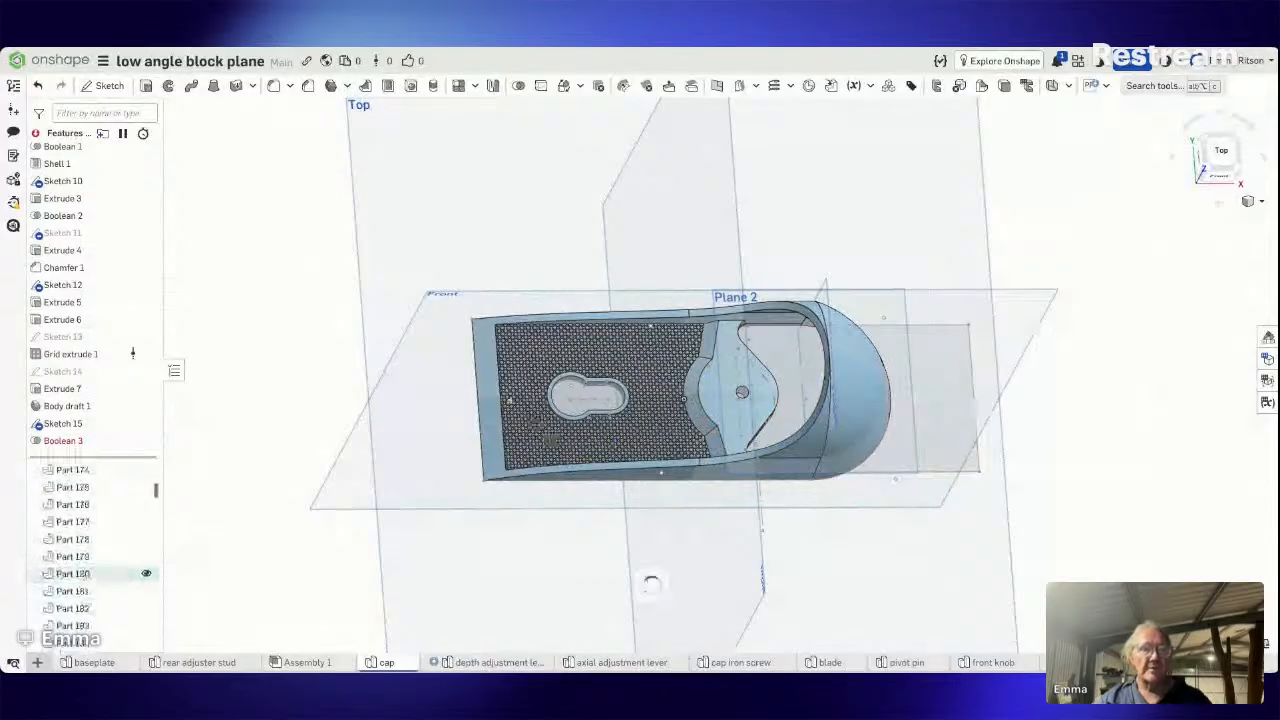
{"action": "scroll", "coordinate": [107, 580], "scroll_direction": "down", "scroll_amount": 6}
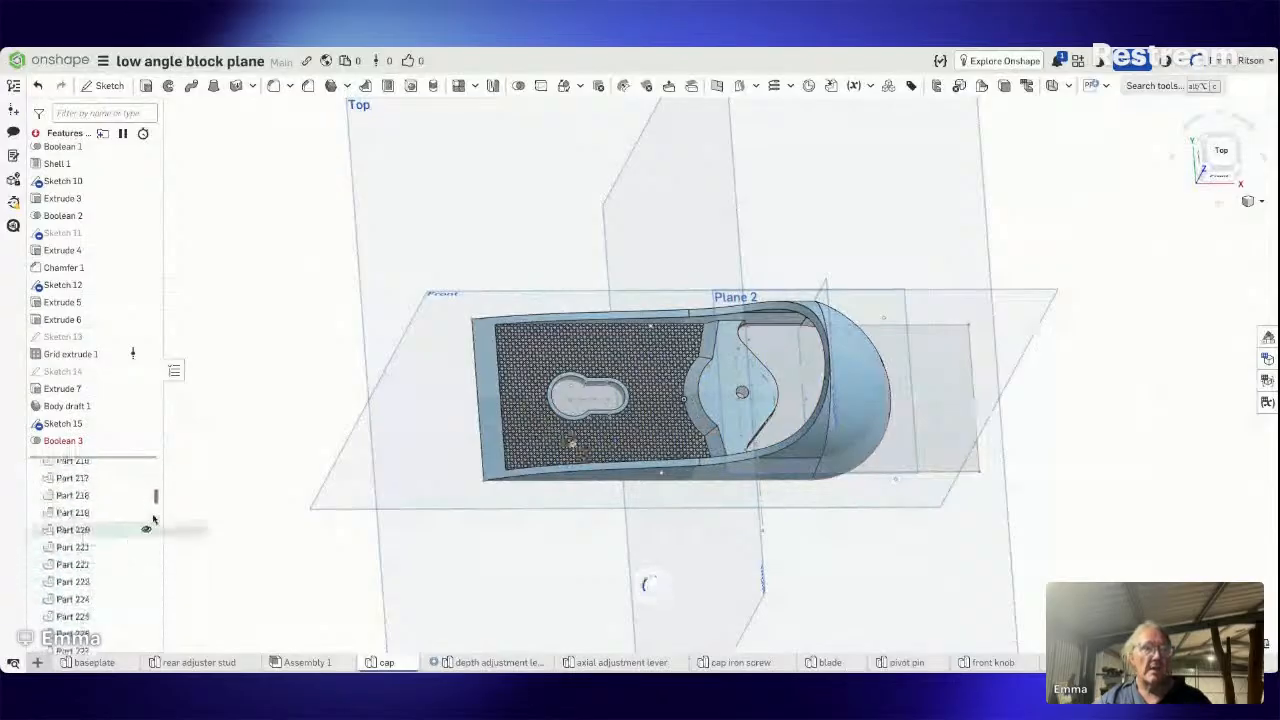
{"action": "left_click_drag", "start_coordinate": [156, 495], "coordinate": [158, 652]}
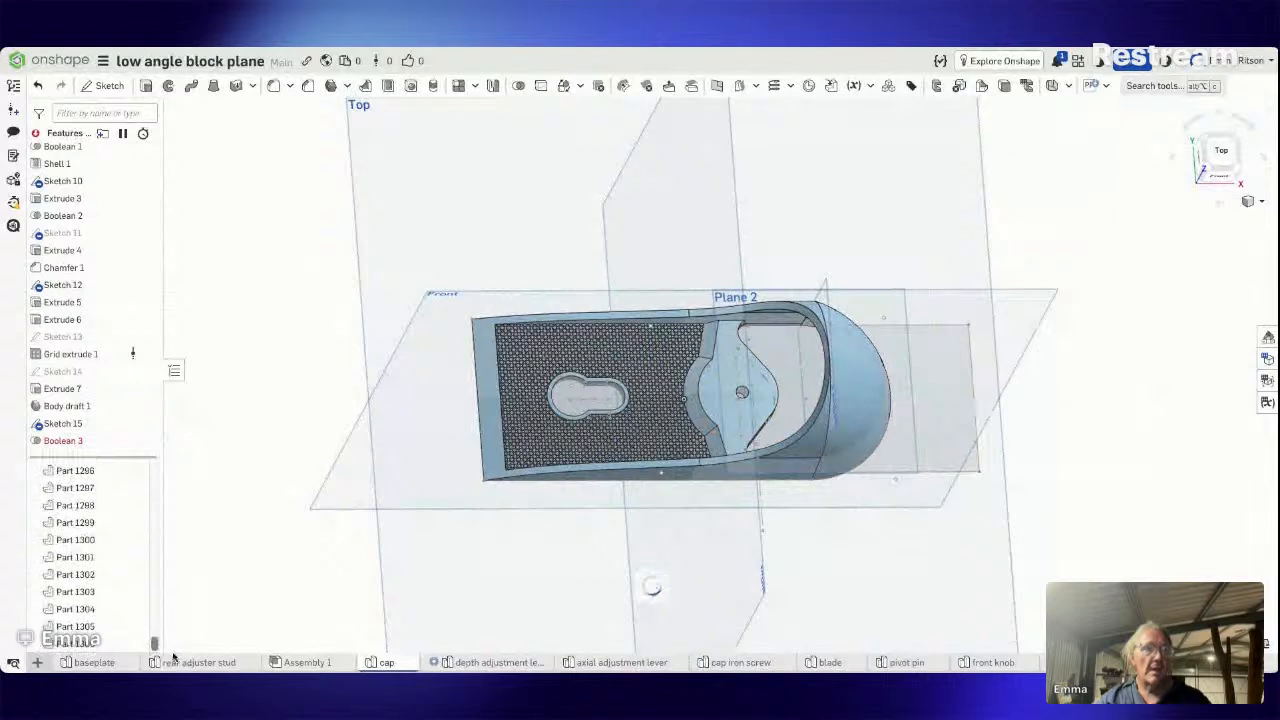
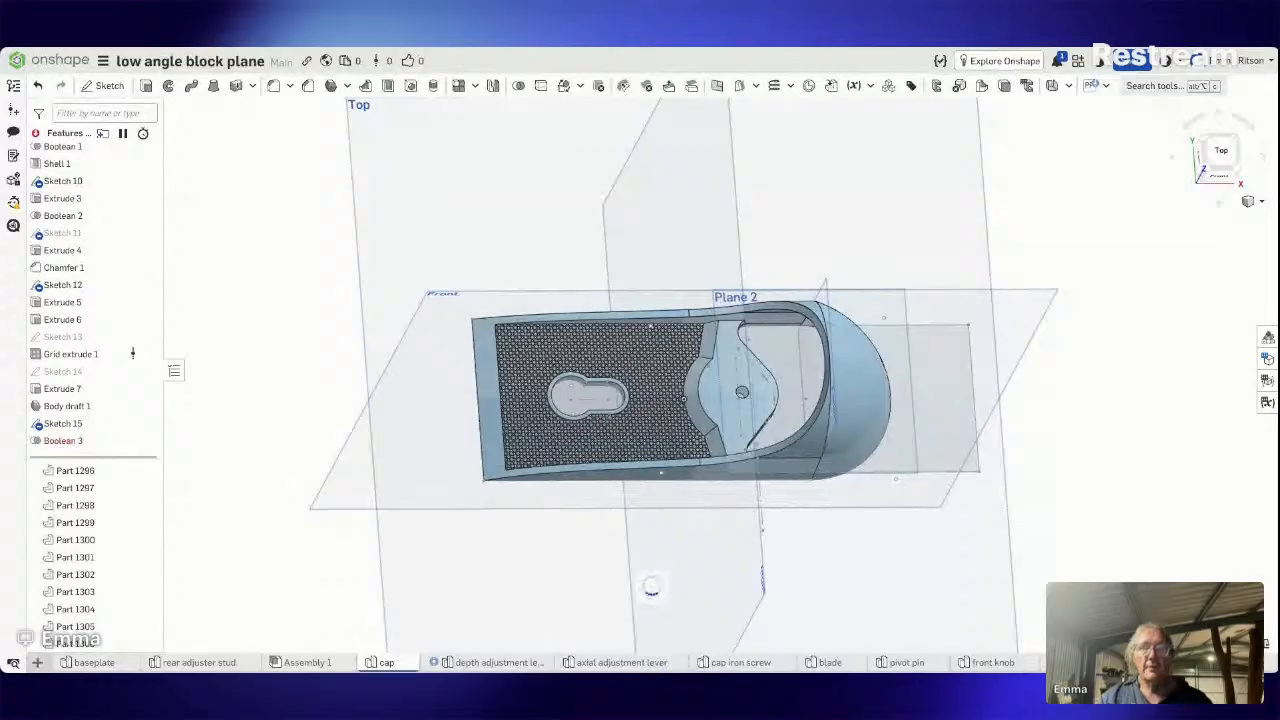
{"action": "scroll", "coordinate": [440, 458], "scroll_direction": "down", "scroll_amount": 2}
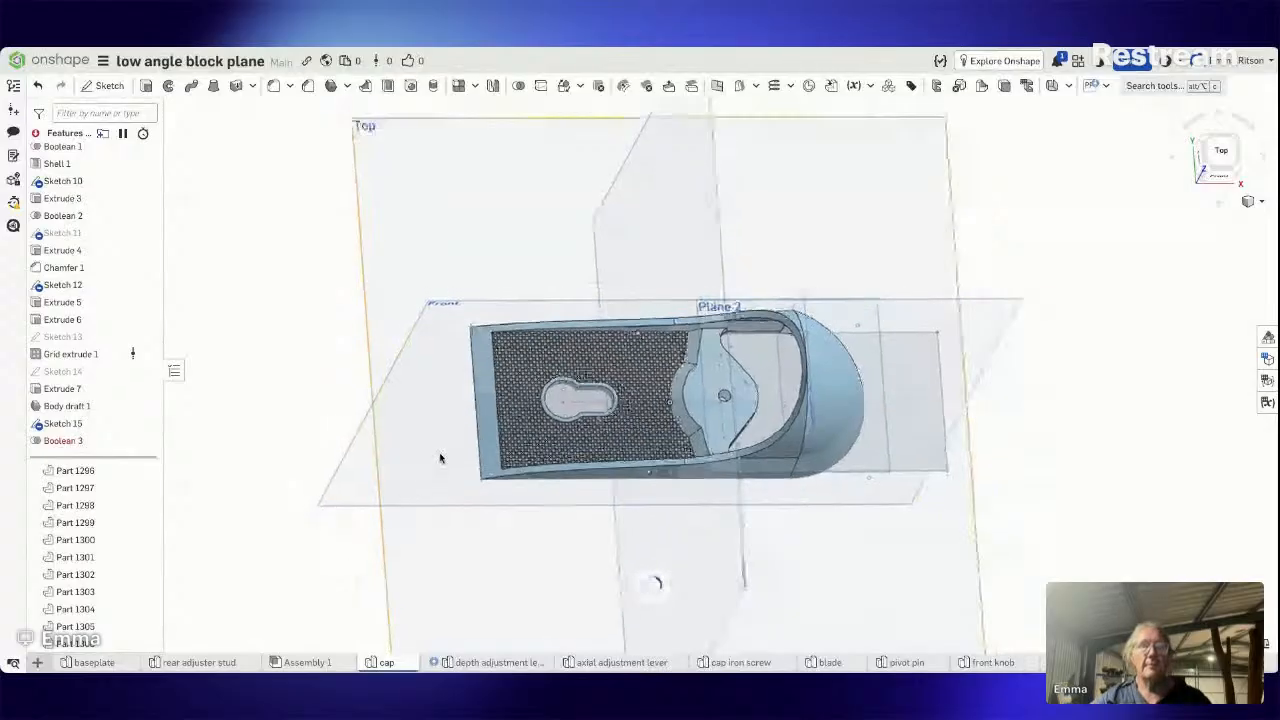
{"action": "scroll", "coordinate": [438, 460], "scroll_direction": "up", "scroll_amount": 6}
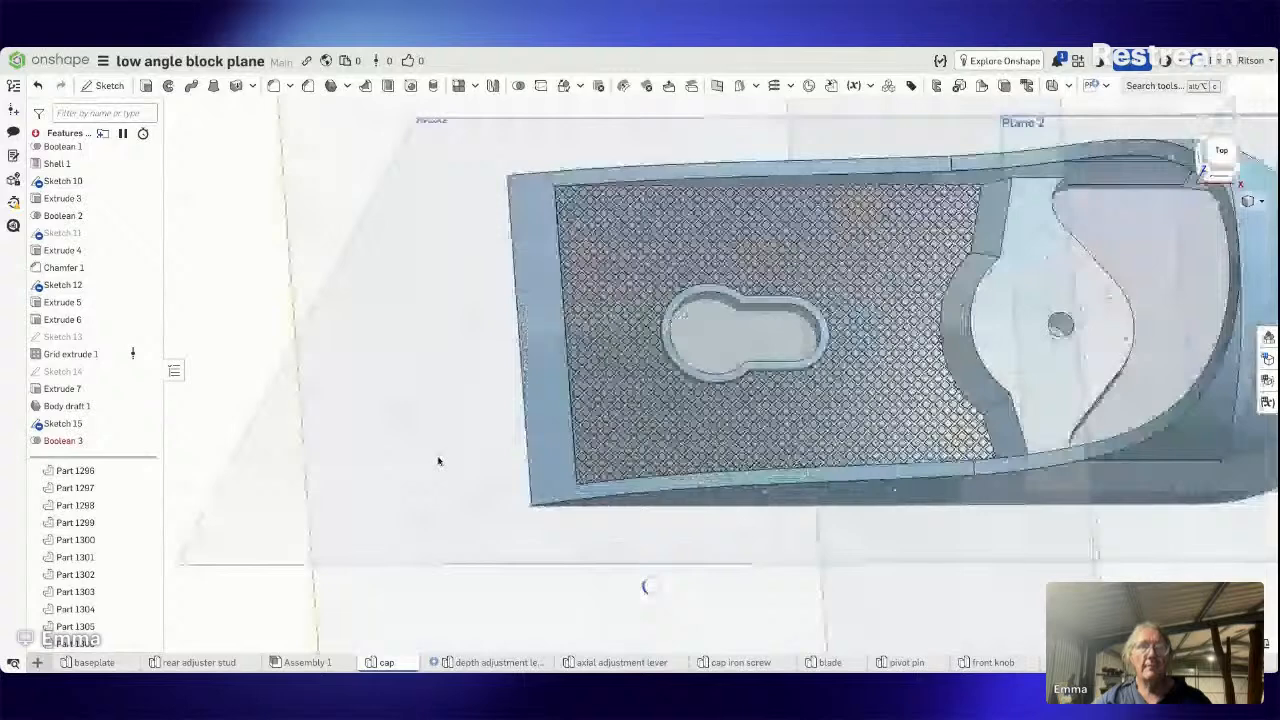
{"action": "scroll", "coordinate": [436, 461], "scroll_direction": "up", "scroll_amount": 2}
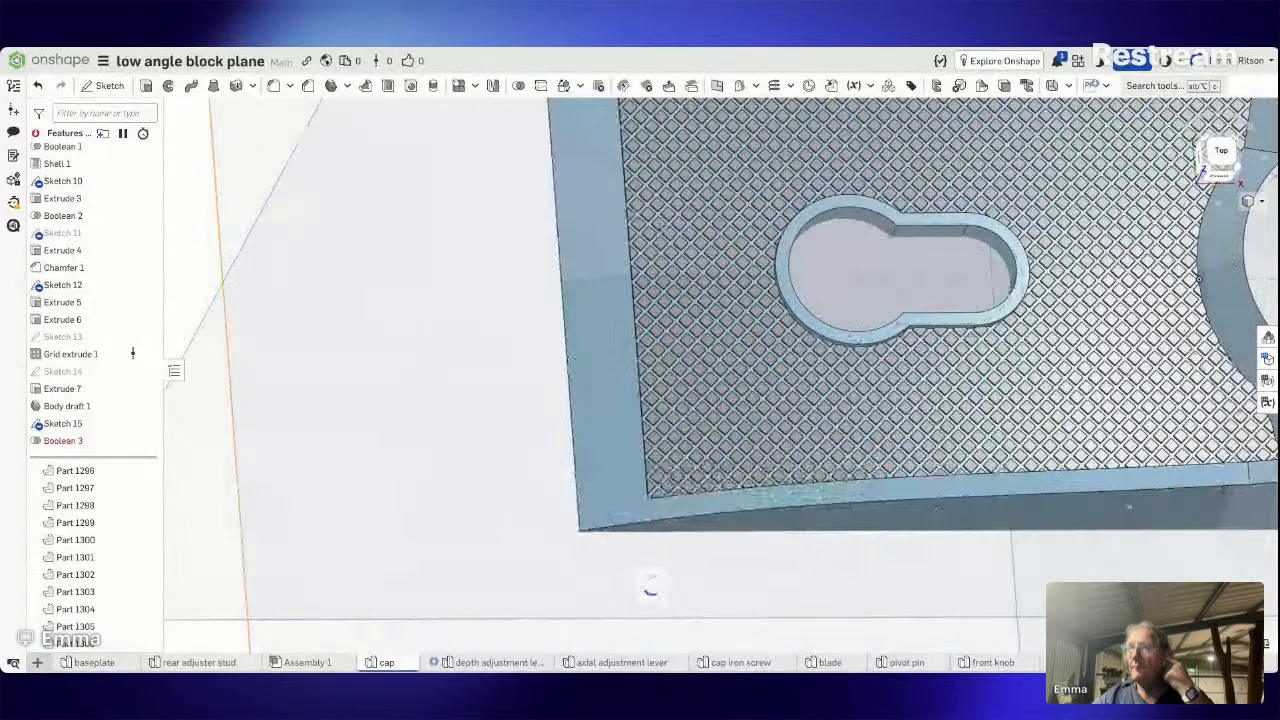
{"action": "scroll", "coordinate": [446, 474], "scroll_direction": "up", "scroll_amount": 2}
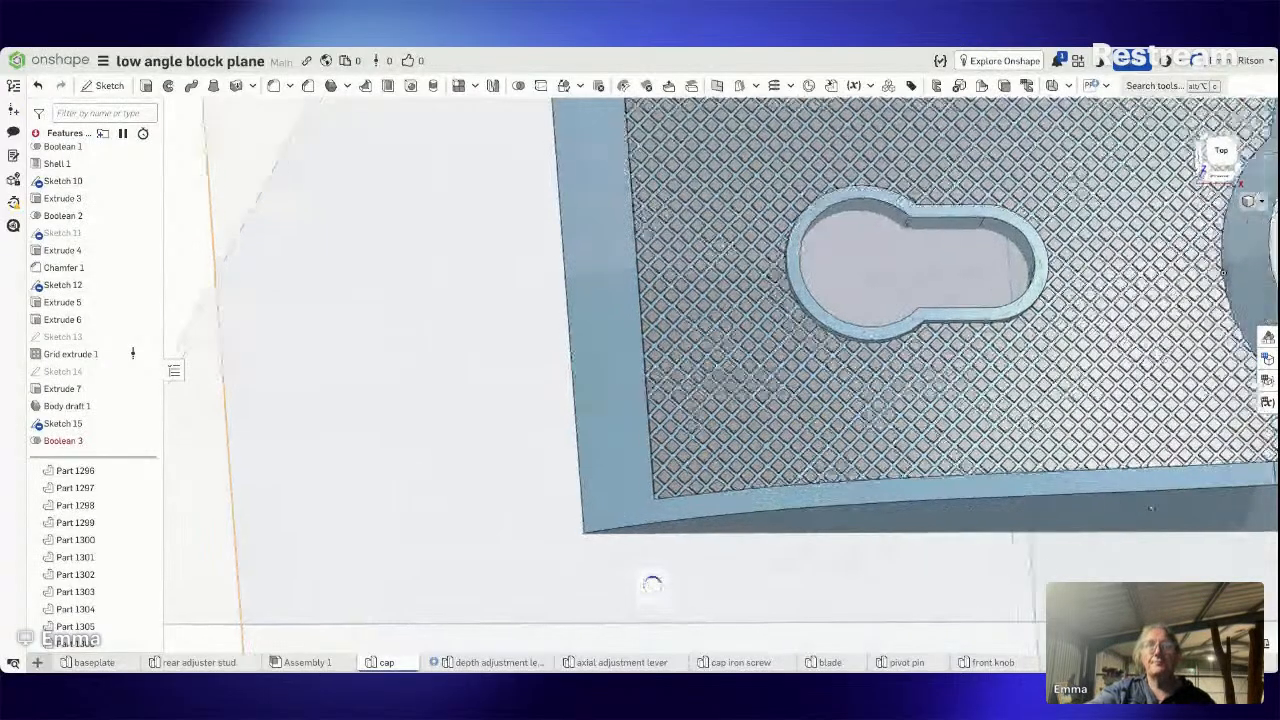
{"action": "scroll", "coordinate": [457, 478], "scroll_direction": "down", "scroll_amount": 8}
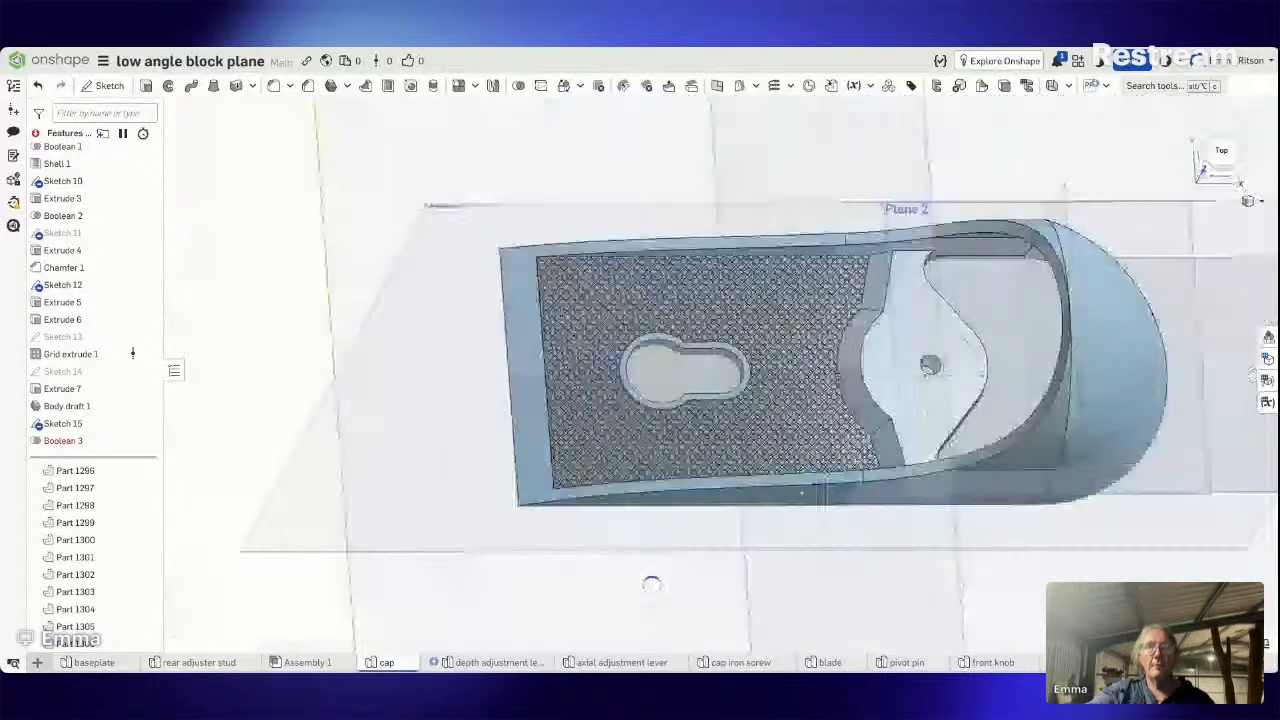
Try to make the textured floor's grid extrude symmetric and switch it to the Add operation, and cancel the edit.
{"action": "scroll", "coordinate": [454, 478], "scroll_direction": "down", "scroll_amount": 3}
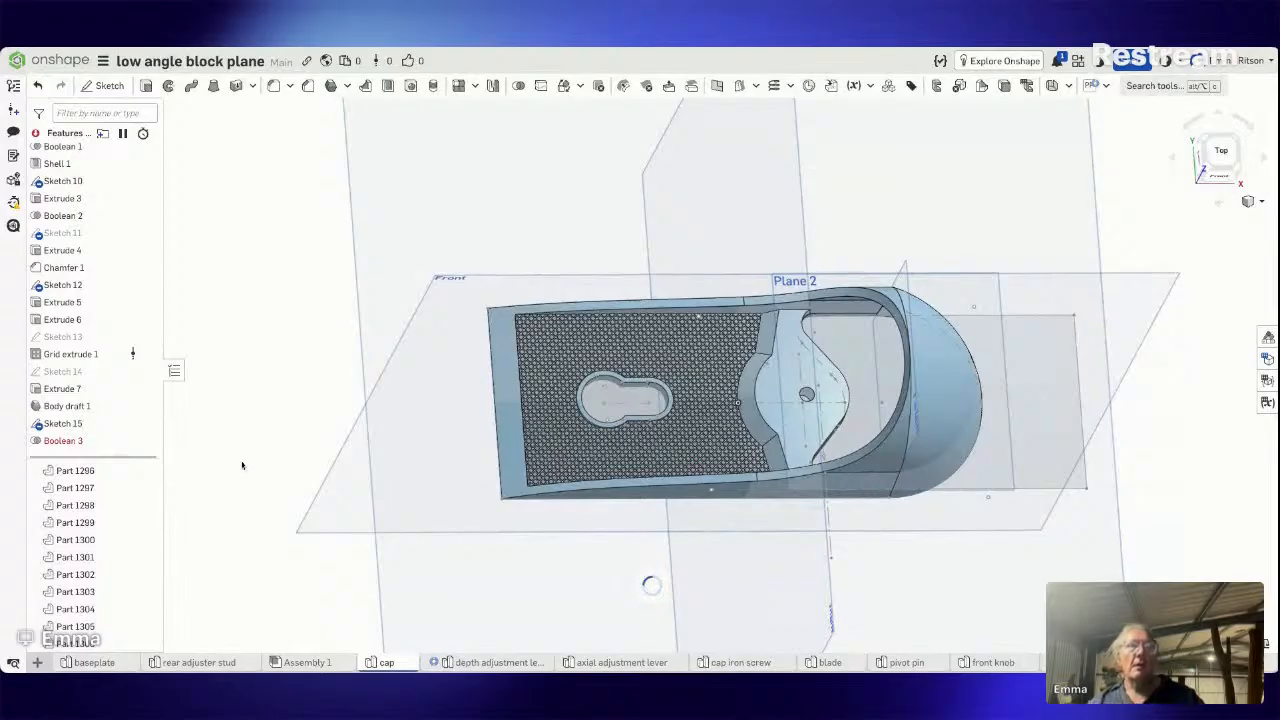
{"action": "mouse_move", "coordinate": [82, 440]}
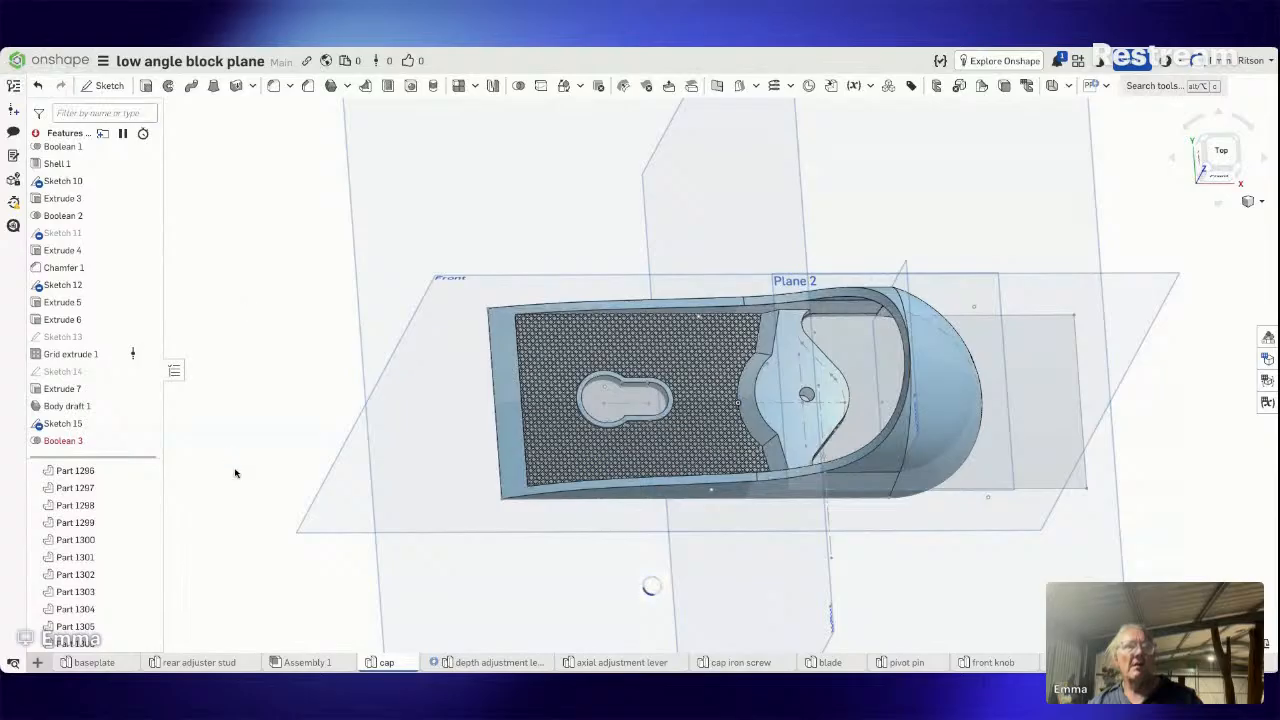
{"action": "right_click", "coordinate": [80, 361]}
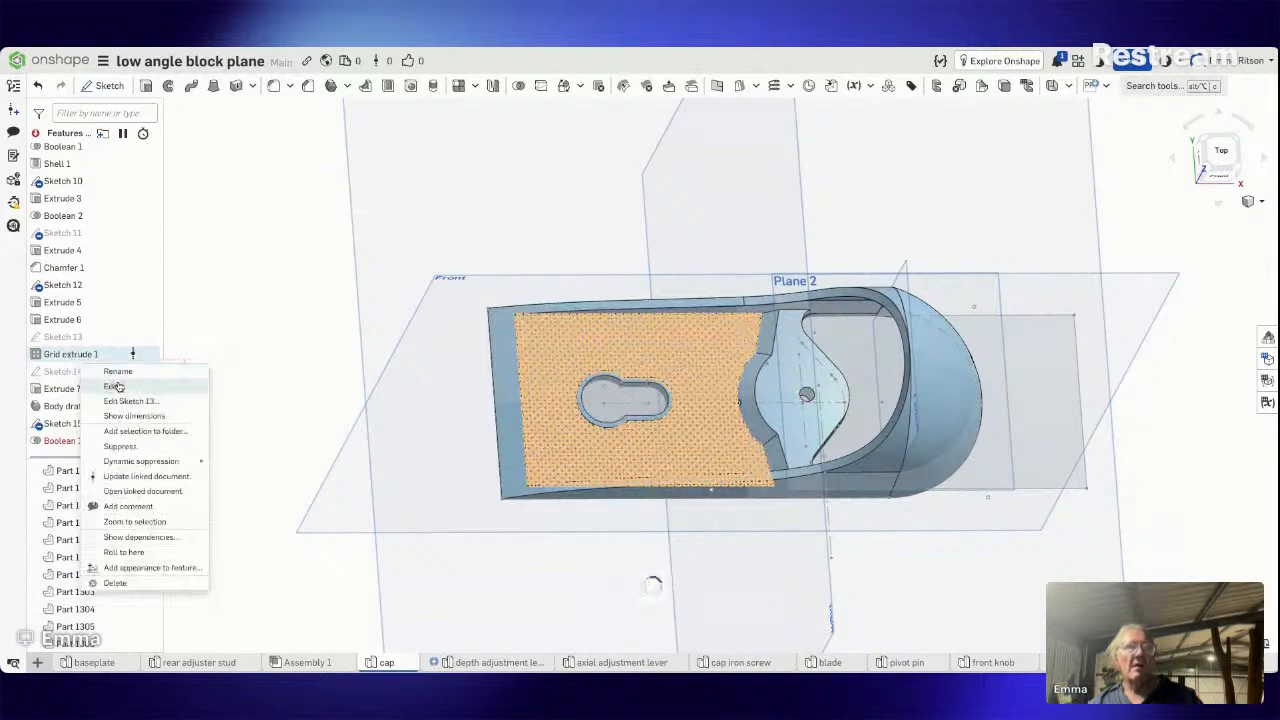
{"action": "left_click", "coordinate": [112, 386]}
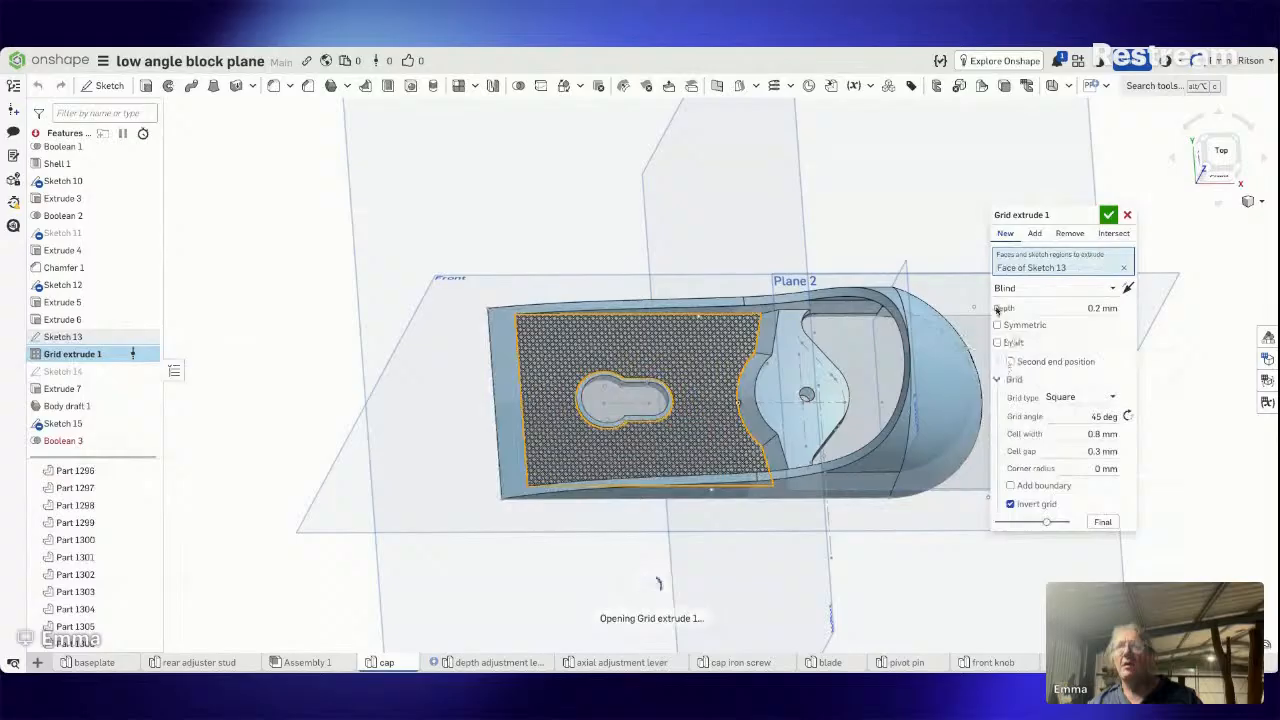
{"action": "left_click", "coordinate": [997, 325]}
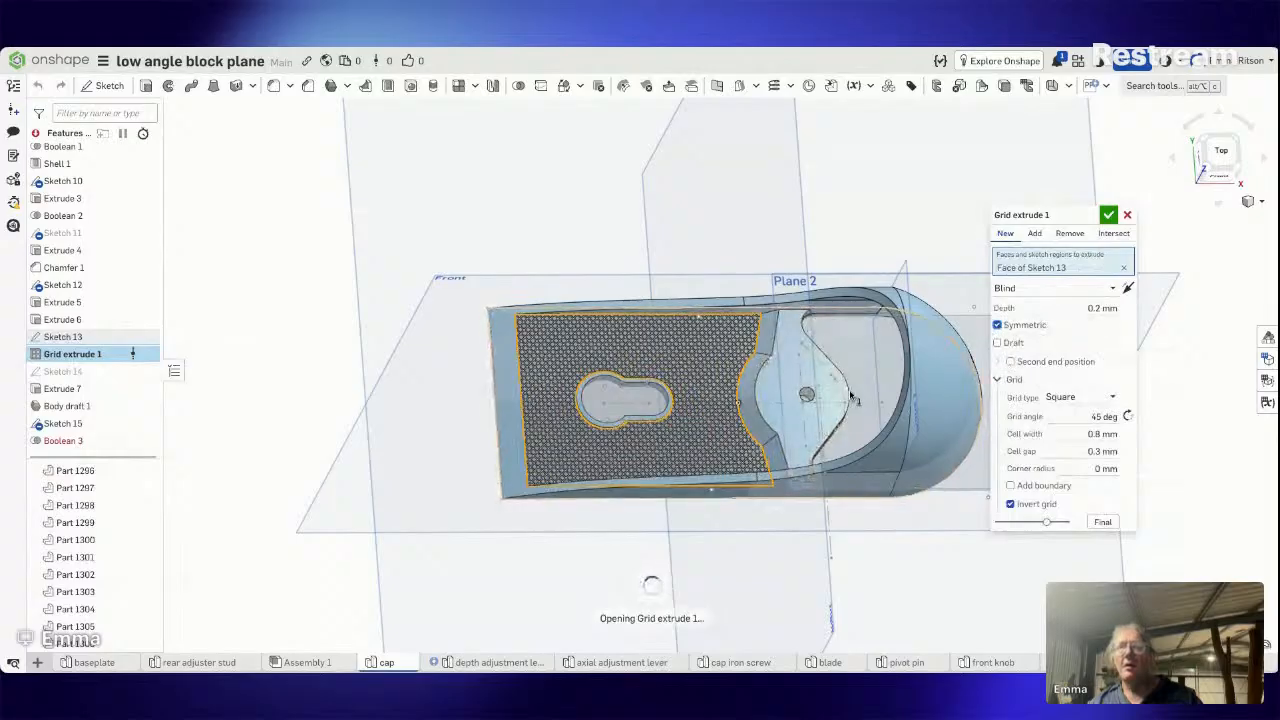
{"action": "left_click", "coordinate": [1036, 238]}
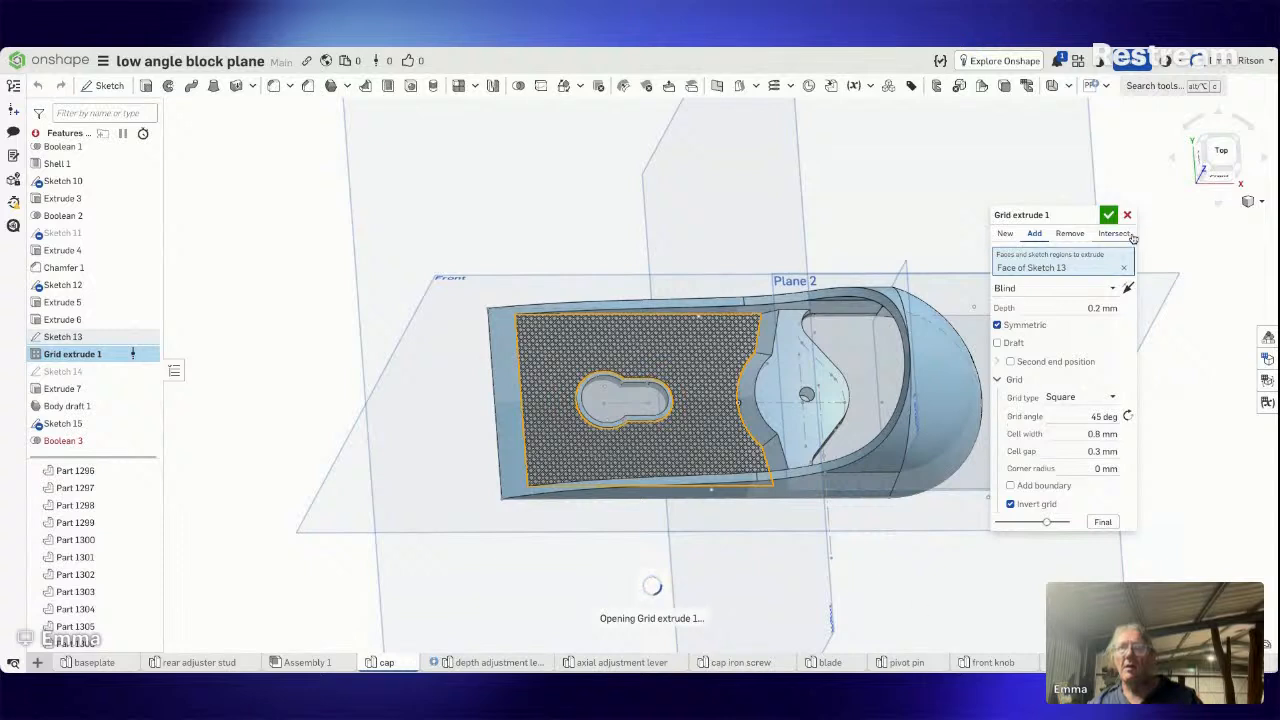
{"action": "left_click", "coordinate": [1126, 216]}
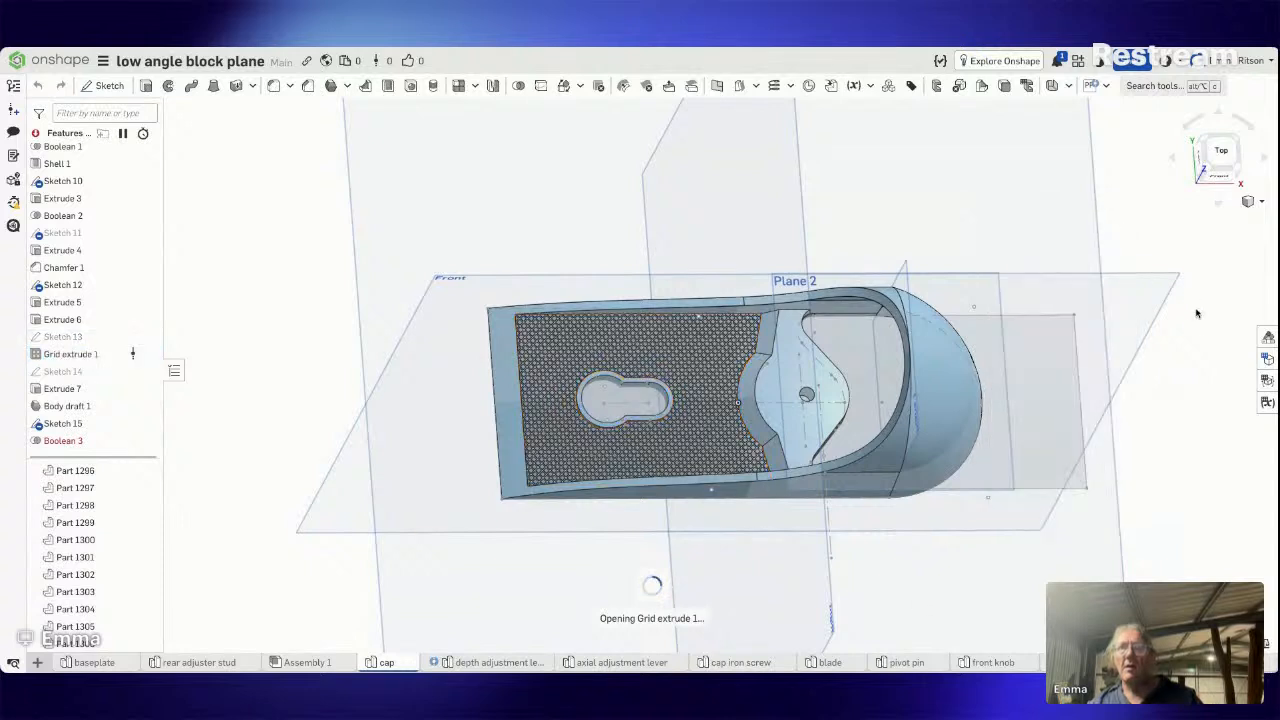
Leave the document for the list of owned documents and reopen the low angle block plane document.
{"action": "left_click", "coordinate": [60, 62]}
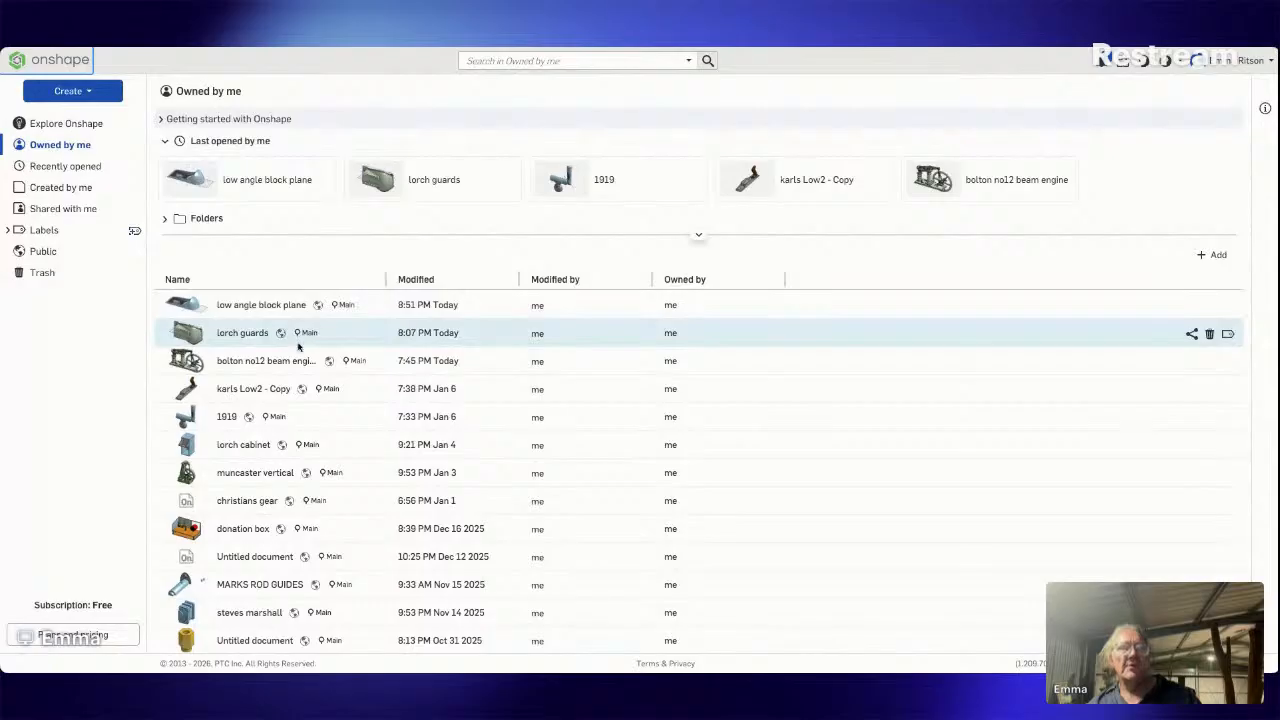
{"action": "left_click", "coordinate": [289, 307]}
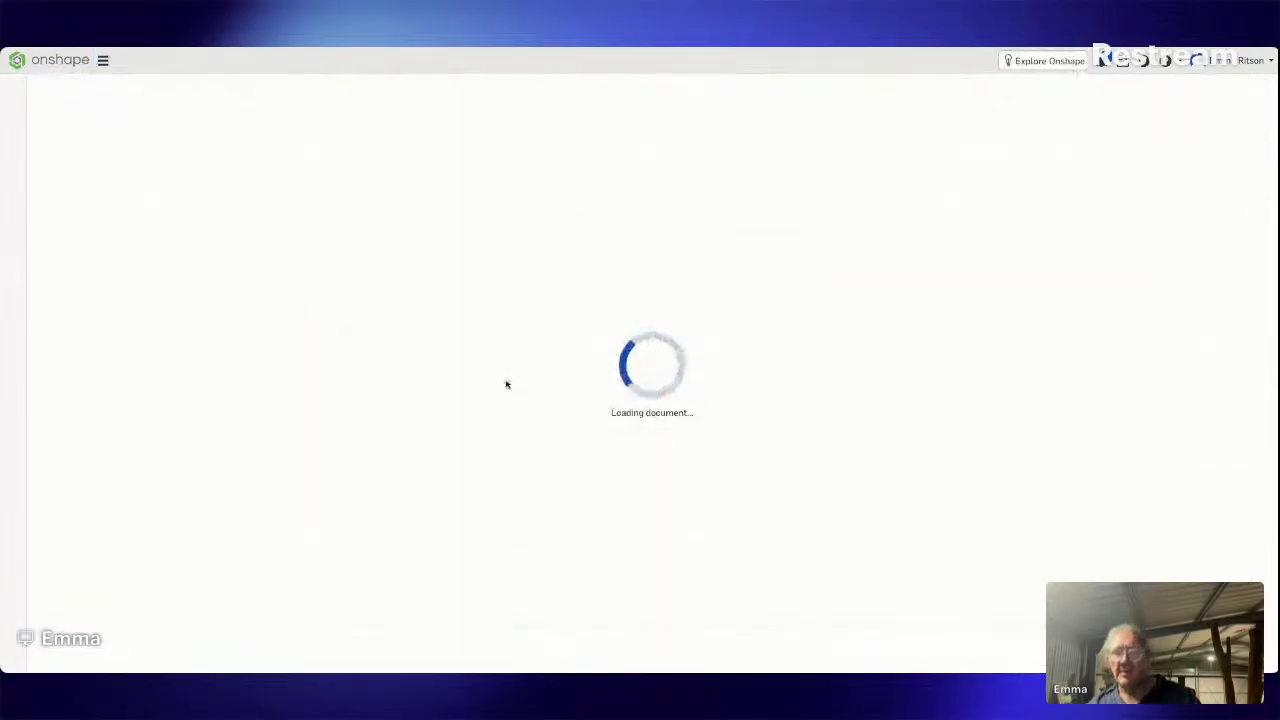